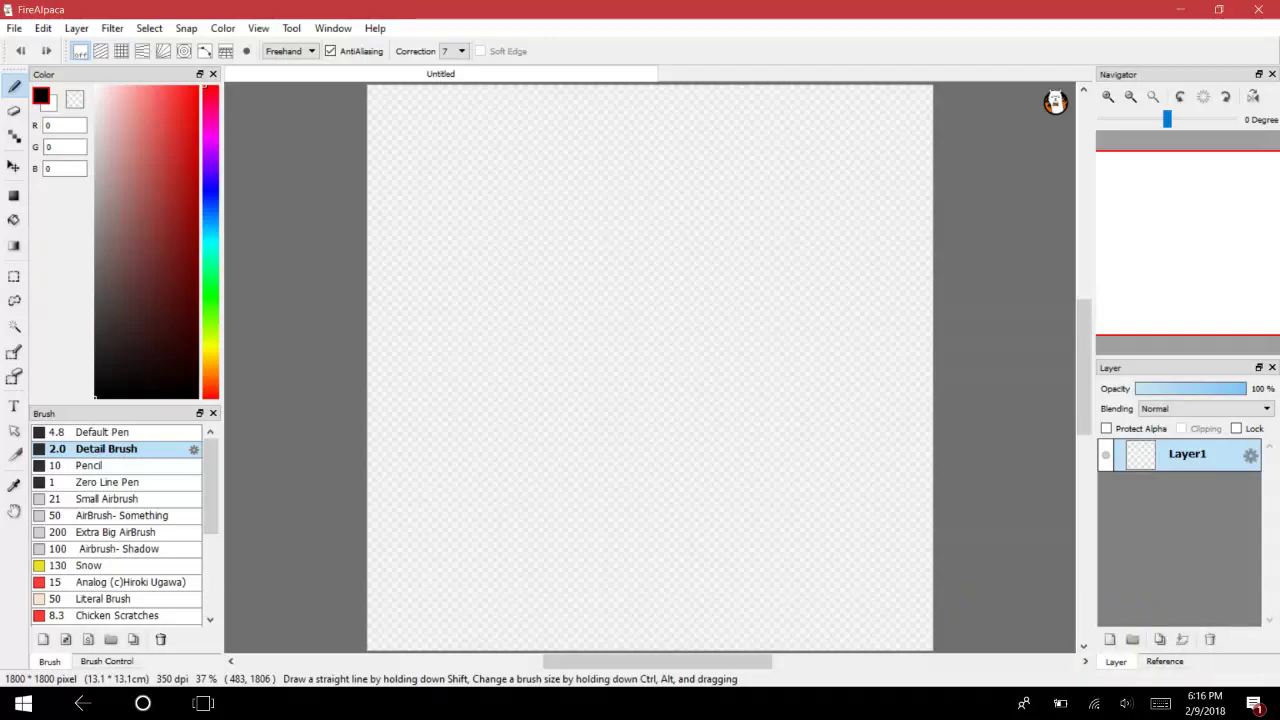
{"action": "left_click", "coordinate": [1108, 96]}
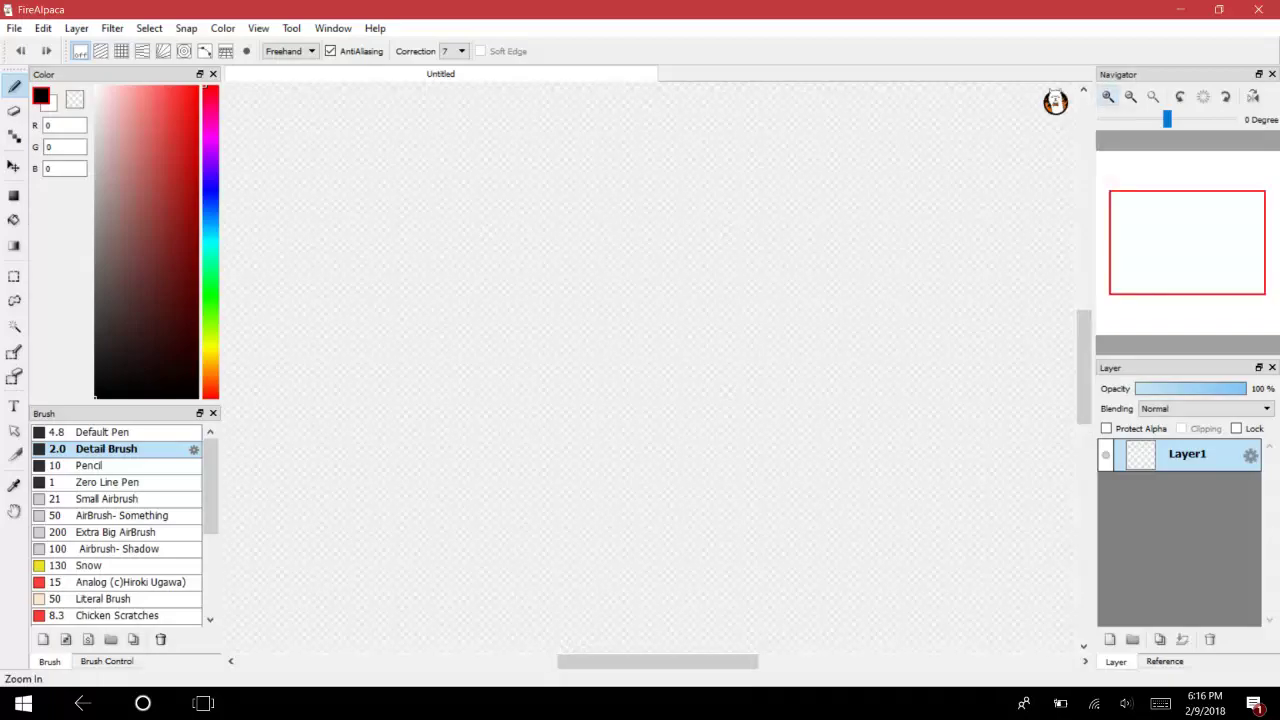
{"action": "scroll", "coordinate": [650, 370], "scroll_direction": "up", "scroll_amount": 3}
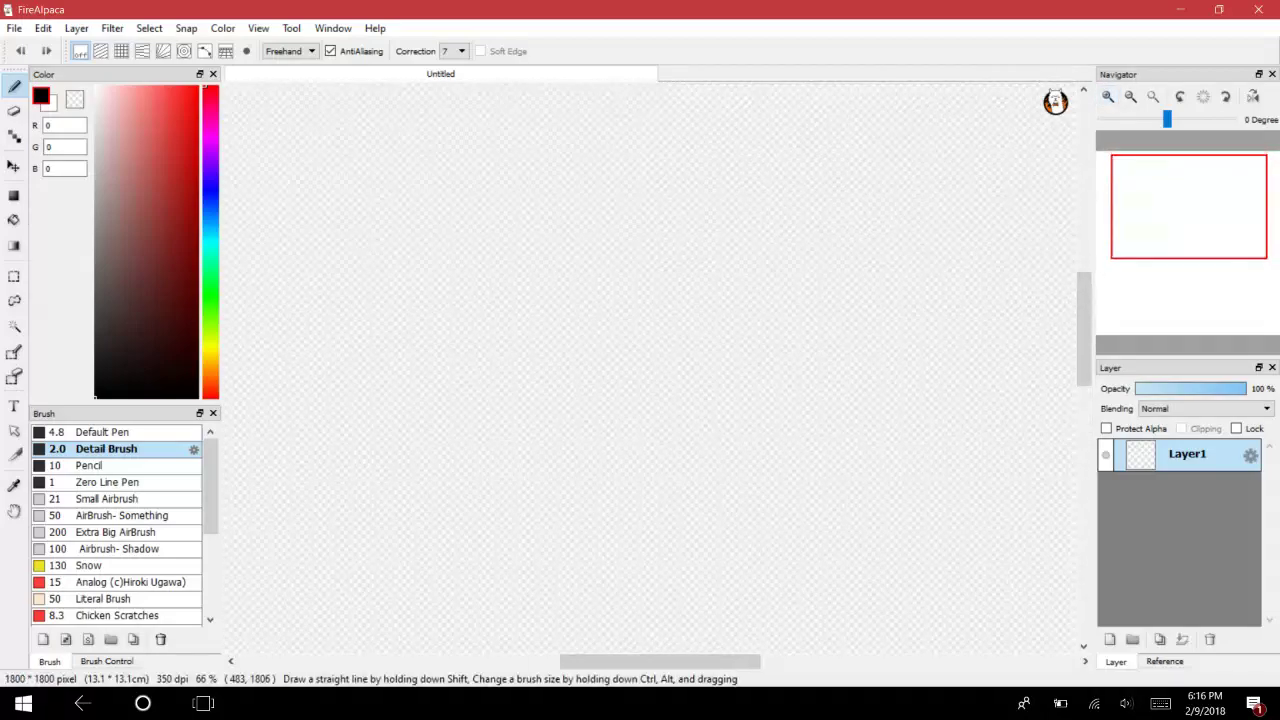
{"action": "left_click", "coordinate": [1130, 96]}
{"action": "mouse_move", "coordinate": [481, 291]}
{"action": "left_mouse_down"}
{"action": "mouse_move", "coordinate": [518, 245]}
{"action": "mouse_move", "coordinate": [558, 231]}
{"action": "mouse_move", "coordinate": [630, 290]}
{"action": "left_mouse_up"}
{"action": "key", "text": "ctrl+z"}
Draw the large rounded upper outline with a wavy, dipped top edge using the 4.8 Default Pen in black.
{"action": "left_click", "coordinate": [100, 432]}
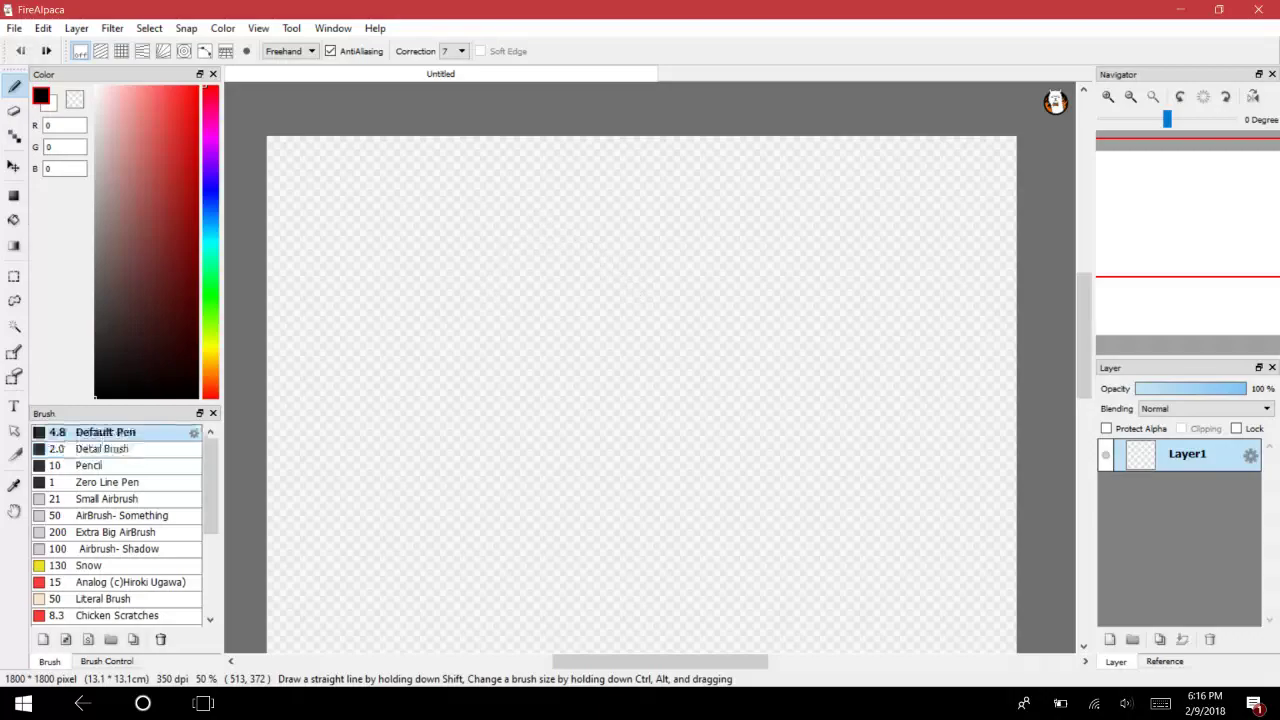
{"action": "mouse_move", "coordinate": [464, 320]}
{"action": "left_mouse_down"}
{"action": "mouse_move", "coordinate": [497, 272]}
{"action": "mouse_move", "coordinate": [677, 291]}
{"action": "mouse_move", "coordinate": [751, 137]}
{"action": "mouse_move", "coordinate": [752, 480]}
{"action": "left_mouse_up"}
{"action": "mouse_move", "coordinate": [464, 320]}
{"action": "left_mouse_down"}
{"action": "mouse_move", "coordinate": [405, 336]}
{"action": "mouse_move", "coordinate": [270, 245]}
{"action": "mouse_move", "coordinate": [480, 540]}
{"action": "left_mouse_up"}
Draw the curled rounded lobes on both sides beneath the large upper outline.
{"action": "left_click", "coordinate": [1108, 97]}
{"action": "left_click", "coordinate": [1108, 97]}
{"action": "mouse_move", "coordinate": [1175, 227]}
{"action": "left_mouse_down"}
{"action": "mouse_move", "coordinate": [1150, 262]}
{"action": "mouse_move", "coordinate": [1161, 265]}
{"action": "left_mouse_up"}
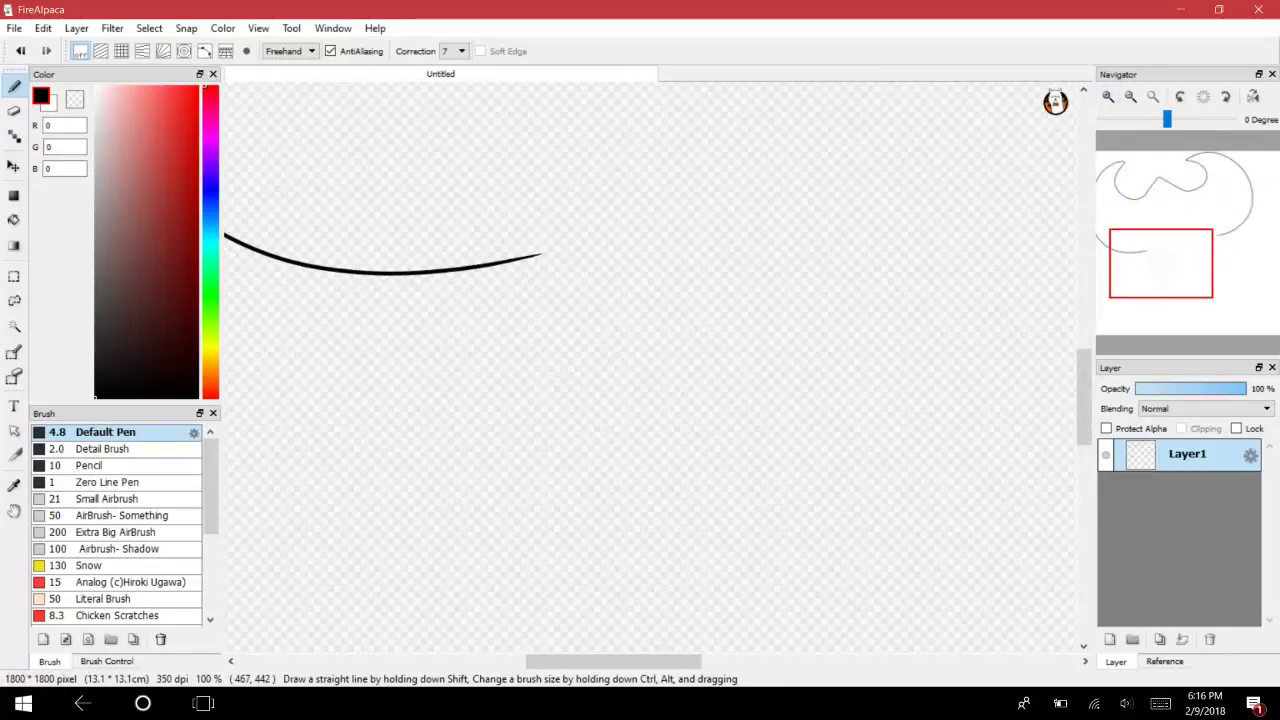
{"action": "mouse_move", "coordinate": [541, 245]}
{"action": "left_mouse_down"}
{"action": "mouse_move", "coordinate": [492, 342]}
{"action": "mouse_move", "coordinate": [318, 391]}
{"action": "mouse_move", "coordinate": [408, 315]}
{"action": "mouse_move", "coordinate": [231, 327]}
{"action": "mouse_move", "coordinate": [381, 667]}
{"action": "mouse_move", "coordinate": [650, 556]}
{"action": "left_mouse_up"}
{"action": "left_click_drag", "start_coordinate": [1161, 264], "coordinate": [1228, 242]}
{"action": "mouse_move", "coordinate": [532, 304]}
{"action": "left_mouse_down"}
{"action": "mouse_move", "coordinate": [790, 343]}
{"action": "mouse_move", "coordinate": [975, 470]}
{"action": "mouse_move", "coordinate": [860, 660]}
{"action": "left_mouse_up"}
Draw the inner and outer face outlines between the side lobes, with a small peak in the inner line's bottom edge.
{"action": "mouse_move", "coordinate": [1199, 263]}
{"action": "left_mouse_down"}
{"action": "mouse_move", "coordinate": [1163, 294]}
{"action": "mouse_move", "coordinate": [1163, 251]}
{"action": "mouse_move", "coordinate": [1177, 271]}
{"action": "mouse_move", "coordinate": [1194, 257]}
{"action": "mouse_move", "coordinate": [1171, 190]}
{"action": "mouse_move", "coordinate": [1177, 277]}
{"action": "mouse_move", "coordinate": [1188, 270]}
{"action": "left_mouse_up"}
{"action": "mouse_move", "coordinate": [638, 430]}
{"action": "left_mouse_down"}
{"action": "mouse_move", "coordinate": [762, 412]}
{"action": "mouse_move", "coordinate": [818, 124]}
{"action": "mouse_move", "coordinate": [793, 39]}
{"action": "mouse_move", "coordinate": [922, 215]}
{"action": "mouse_move", "coordinate": [853, 453]}
{"action": "mouse_move", "coordinate": [755, 515]}
{"action": "left_mouse_up"}
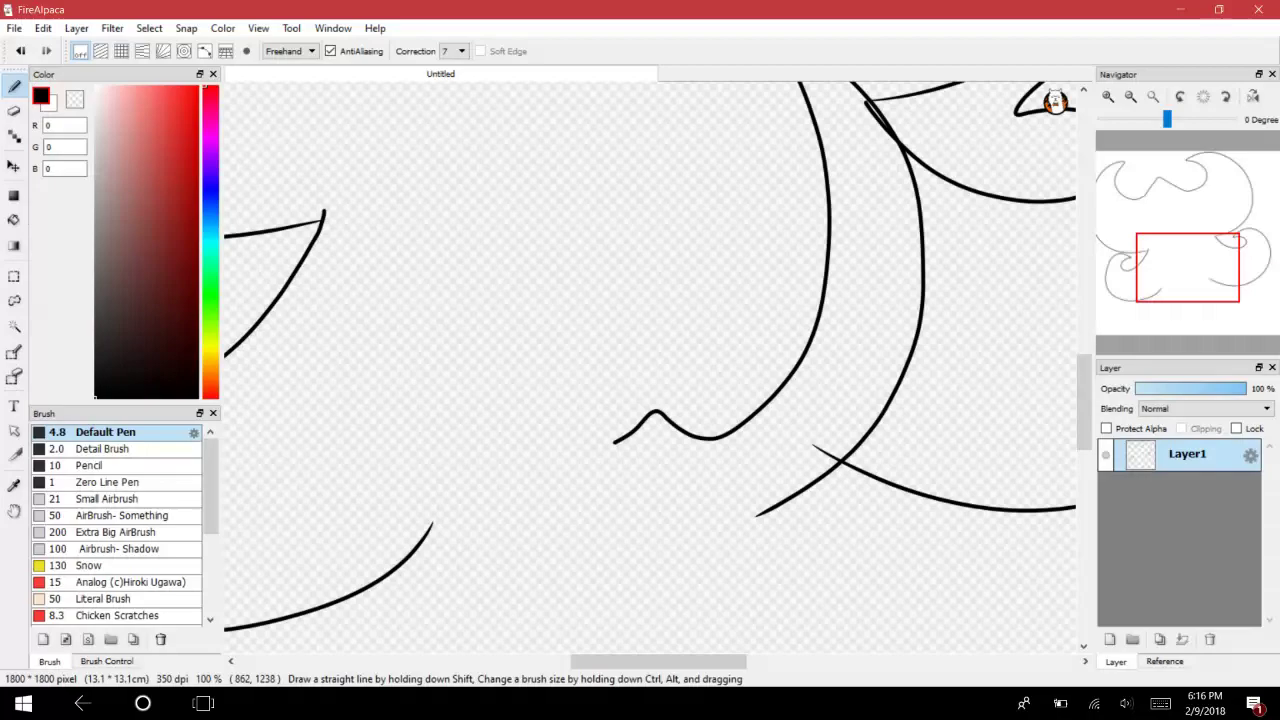
{"action": "mouse_move", "coordinate": [617, 445]}
{"action": "left_mouse_down"}
{"action": "mouse_move", "coordinate": [425, 280]}
{"action": "mouse_move", "coordinate": [310, 240]}
{"action": "mouse_move", "coordinate": [520, 565]}
{"action": "mouse_move", "coordinate": [760, 513]}
{"action": "left_mouse_up"}
Redraw the lower-left jaw curve of the outer face outline and erase the old line.
{"action": "mouse_move", "coordinate": [1188, 268]}
{"action": "left_mouse_down"}
{"action": "mouse_move", "coordinate": [1166, 303]}
{"action": "mouse_move", "coordinate": [1110, 305]}
{"action": "mouse_move", "coordinate": [1185, 277]}
{"action": "mouse_move", "coordinate": [1172, 287]}
{"action": "left_mouse_up"}
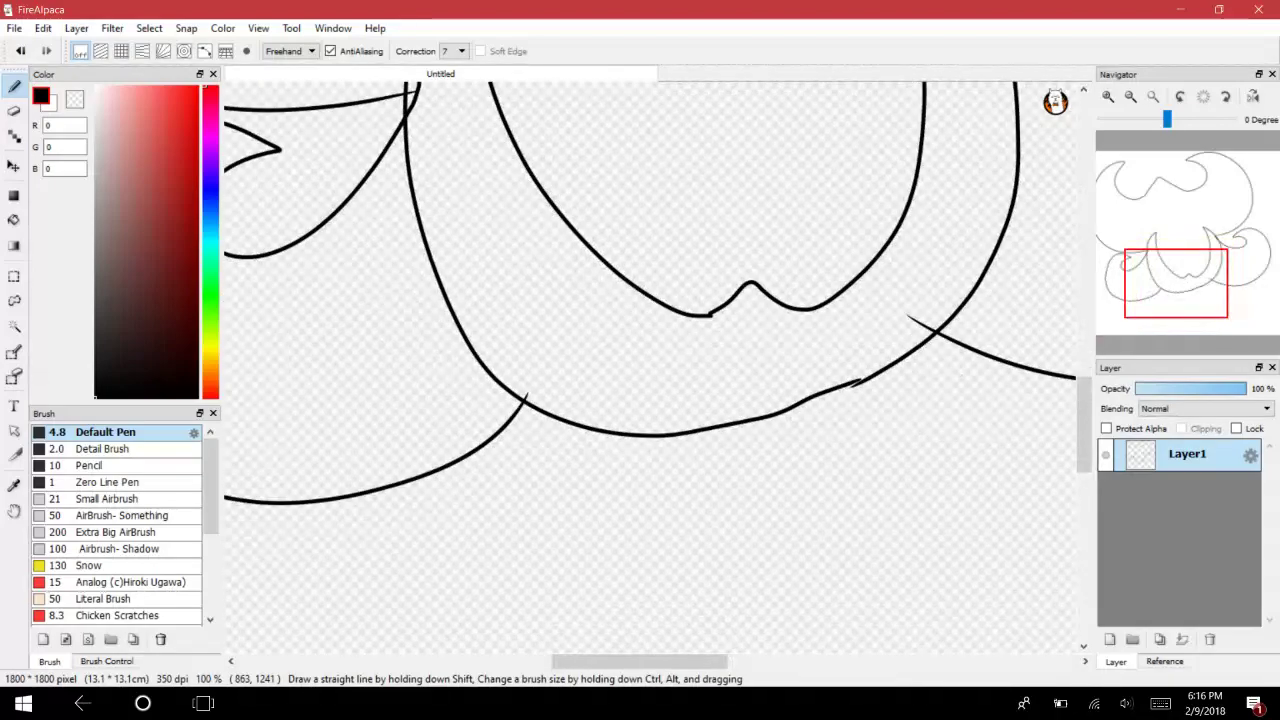
{"action": "left_click", "coordinate": [1108, 96]}
{"action": "left_click", "coordinate": [1108, 96]}
{"action": "mouse_move", "coordinate": [815, 482]}
{"action": "left_mouse_down"}
{"action": "mouse_move", "coordinate": [675, 460]}
{"action": "mouse_move", "coordinate": [413, 340]}
{"action": "mouse_move", "coordinate": [266, 232]}
{"action": "mouse_move", "coordinate": [228, 178]}
{"action": "left_mouse_up"}
{"action": "mouse_move", "coordinate": [1175, 283]}
{"action": "left_mouse_down"}
{"action": "mouse_move", "coordinate": [1160, 279]}
{"action": "mouse_move", "coordinate": [1165, 290]}
{"action": "mouse_move", "coordinate": [1157, 272]}
{"action": "mouse_move", "coordinate": [1172, 284]}
{"action": "left_mouse_up"}
{"action": "key", "text": "e"}
{"action": "left_click_drag", "start_coordinate": [308, 293], "coordinate": [252, 201]}
{"action": "mouse_move", "coordinate": [336, 350]}
{"action": "left_mouse_down"}
{"action": "mouse_move", "coordinate": [384, 381]}
{"action": "mouse_move", "coordinate": [336, 321]}
{"action": "mouse_move", "coordinate": [318, 347]}
{"action": "mouse_move", "coordinate": [364, 395]}
{"action": "mouse_move", "coordinate": [515, 482]}
{"action": "mouse_move", "coordinate": [481, 474]}
{"action": "mouse_move", "coordinate": [464, 462]}
{"action": "mouse_move", "coordinate": [663, 523]}
{"action": "mouse_move", "coordinate": [698, 520]}
{"action": "mouse_move", "coordinate": [568, 502]}
{"action": "mouse_move", "coordinate": [787, 523]}
{"action": "mouse_move", "coordinate": [733, 526]}
{"action": "mouse_move", "coordinate": [822, 522]}
{"action": "left_mouse_up"}
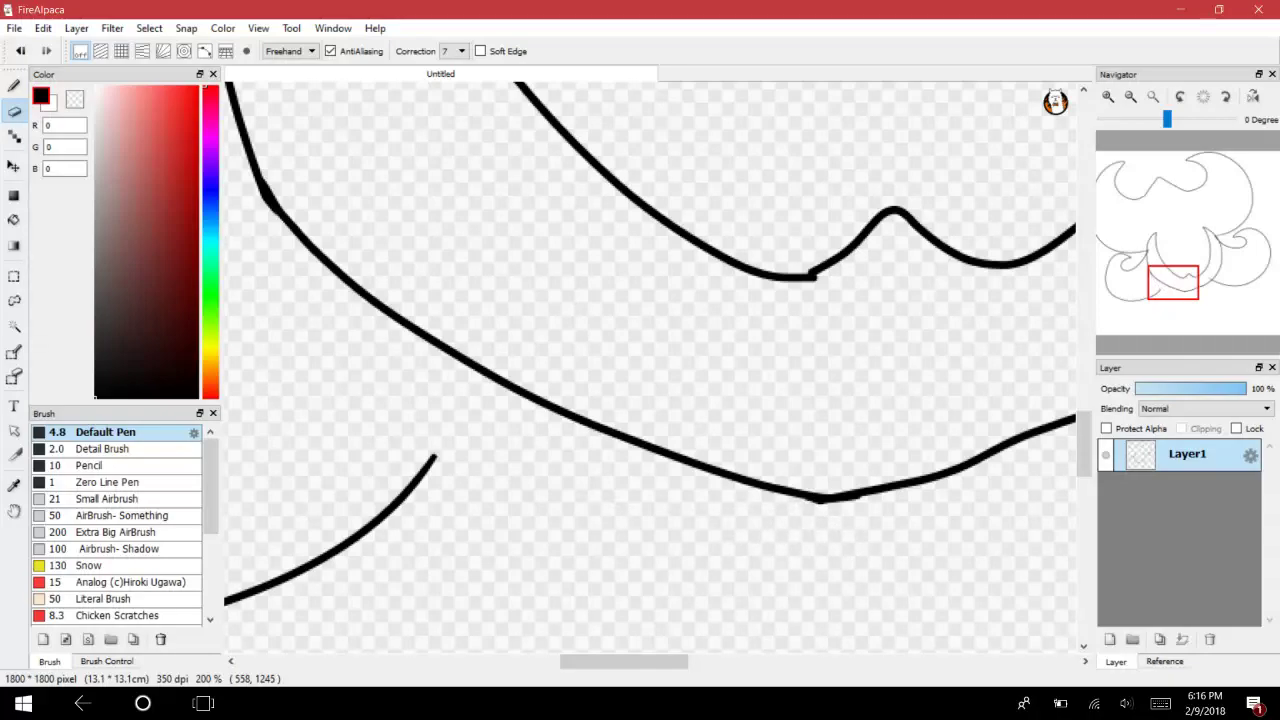
Extend the open end of the left lobe's line toward the jaw outline with the pen.
{"action": "key", "text": "b"}
{"action": "mouse_move", "coordinate": [435, 457]}
{"action": "left_mouse_down"}
{"action": "mouse_move", "coordinate": [478, 386]}
{"action": "mouse_move", "coordinate": [427, 470]}
{"action": "left_mouse_up"}
{"action": "left_click", "coordinate": [20, 51]}
Draw a heart-shaped double arch across the inner face, meeting in a V at the centre.
{"action": "left_click", "coordinate": [1130, 96]}
{"action": "mouse_move", "coordinate": [1200, 270]}
{"action": "left_mouse_down"}
{"action": "mouse_move", "coordinate": [1200, 255]}
{"action": "mouse_move", "coordinate": [1183, 271]}
{"action": "mouse_move", "coordinate": [1188, 258]}
{"action": "left_mouse_up"}
{"action": "left_click", "coordinate": [1108, 96]}
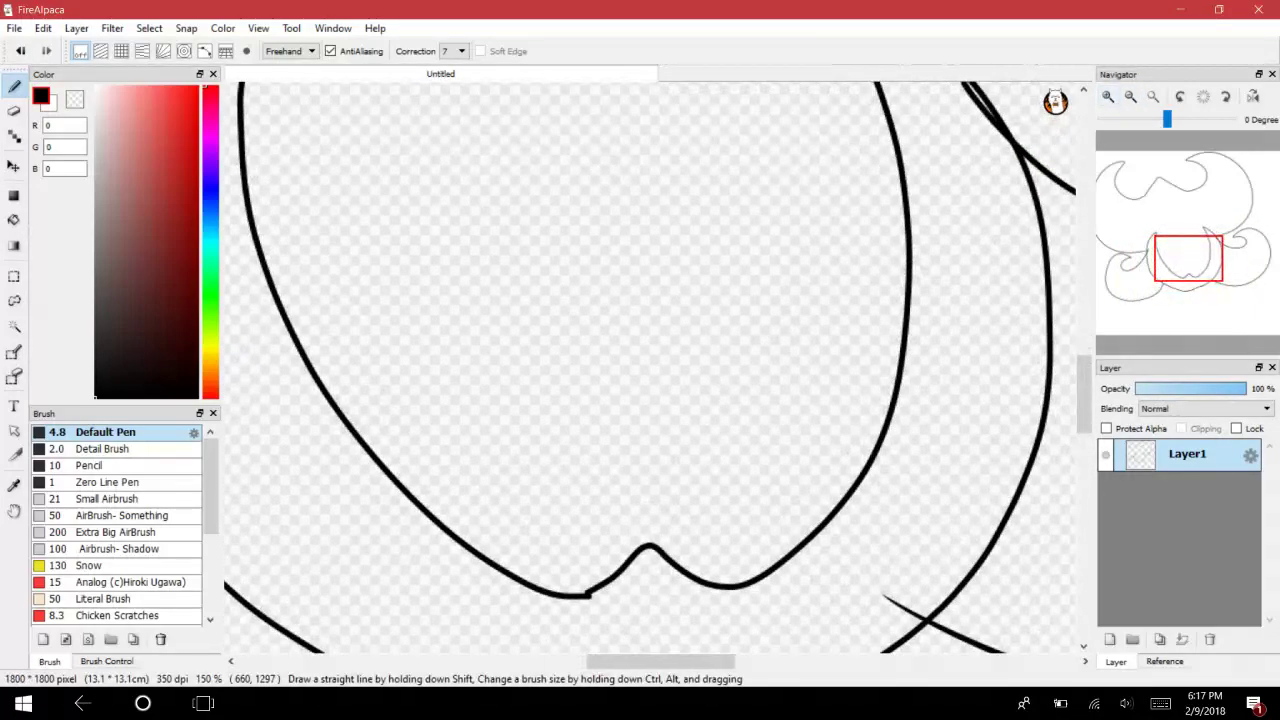
{"action": "mouse_move", "coordinate": [299, 368]}
{"action": "left_mouse_down"}
{"action": "mouse_move", "coordinate": [361, 179]}
{"action": "mouse_move", "coordinate": [483, 270]}
{"action": "mouse_move", "coordinate": [580, 424]}
{"action": "left_mouse_up"}
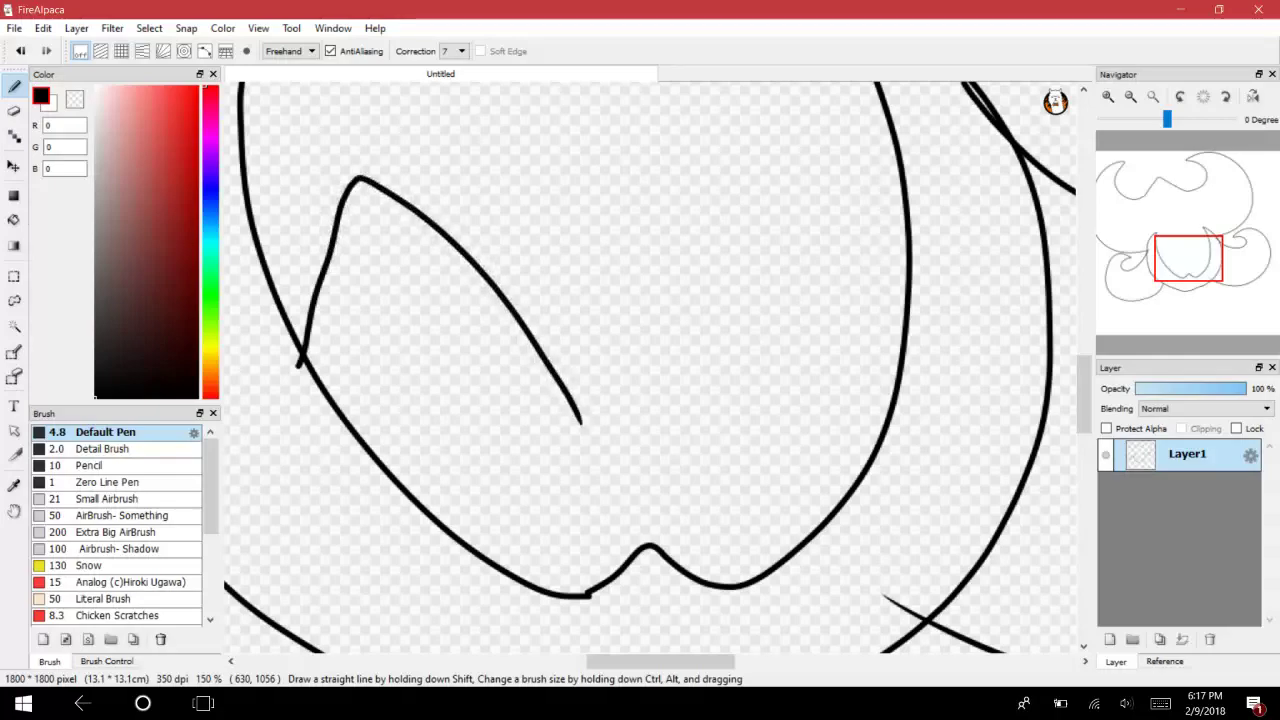
{"action": "key", "text": "ctrl+z"}
{"action": "mouse_move", "coordinate": [302, 352]}
{"action": "left_mouse_down"}
{"action": "mouse_move", "coordinate": [372, 173]}
{"action": "mouse_move", "coordinate": [595, 310]}
{"action": "mouse_move", "coordinate": [643, 414]}
{"action": "mouse_move", "coordinate": [798, 199]}
{"action": "mouse_move", "coordinate": [910, 245]}
{"action": "left_mouse_up"}
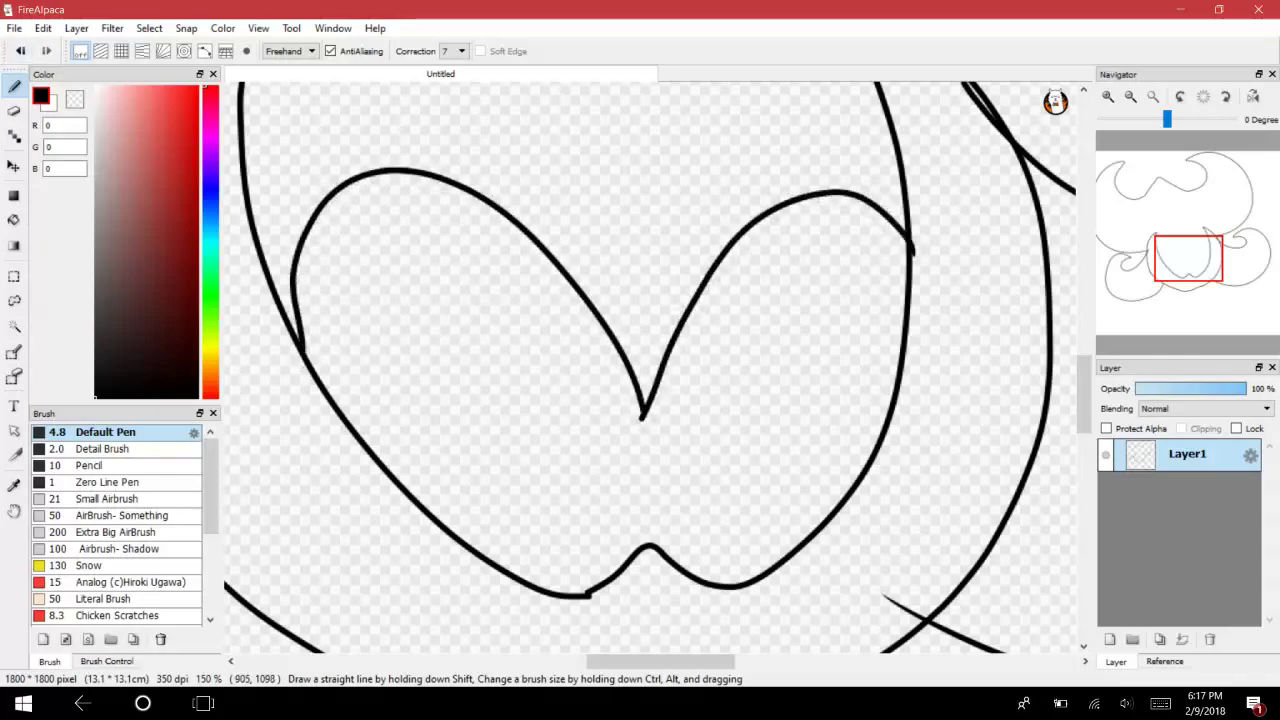
Draw slanted brow lines from the central V out to both sides of the inner face outline.
{"action": "left_click_drag", "start_coordinate": [643, 420], "coordinate": [310, 296]}
{"action": "left_click_drag", "start_coordinate": [658, 368], "coordinate": [910, 270]}
{"action": "left_click_drag", "start_coordinate": [316, 298], "coordinate": [290, 297]}
{"action": "mouse_move", "coordinate": [1160, 287]}
{"action": "left_mouse_down"}
{"action": "mouse_move", "coordinate": [1196, 273]}
{"action": "mouse_move", "coordinate": [1186, 281]}
{"action": "mouse_move", "coordinate": [1201, 287]}
{"action": "left_mouse_up"}
{"action": "mouse_move", "coordinate": [463, 468]}
{"action": "left_mouse_down"}
{"action": "mouse_move", "coordinate": [521, 473]}
{"action": "mouse_move", "coordinate": [623, 449]}
{"action": "mouse_move", "coordinate": [758, 388]}
{"action": "mouse_move", "coordinate": [855, 276]}
{"action": "left_mouse_up"}
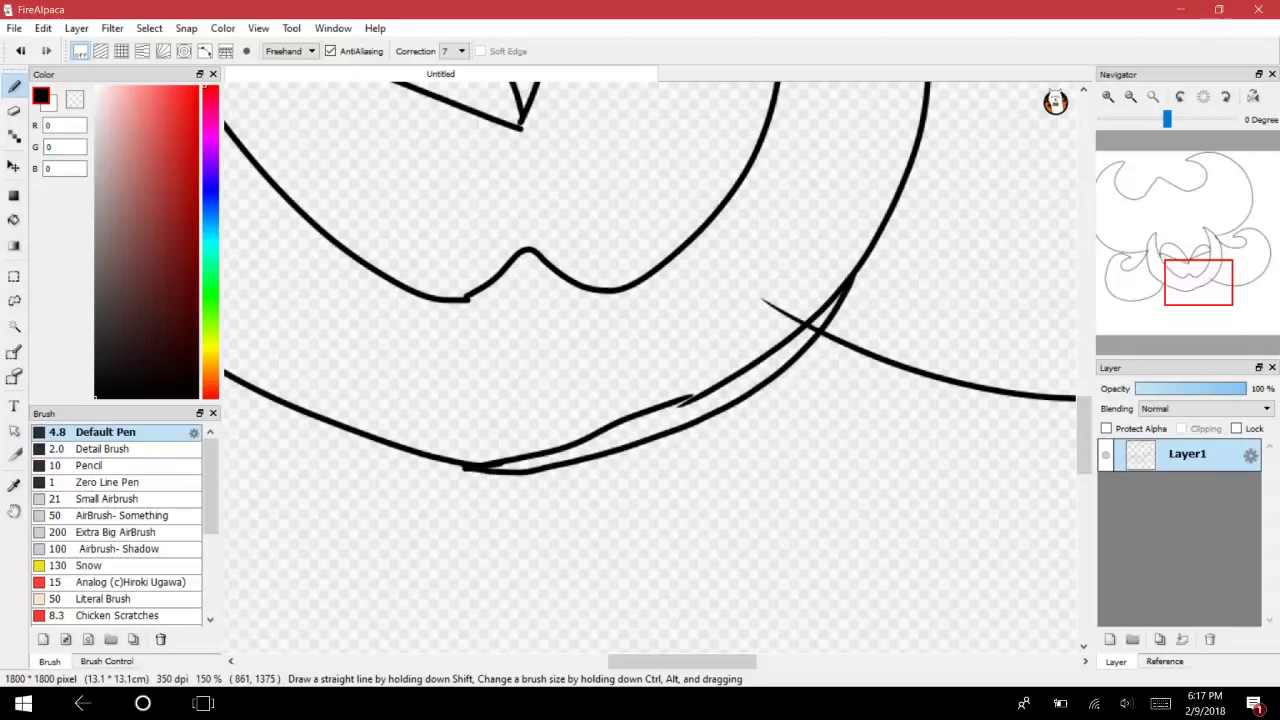
{"action": "key", "text": "ctrl+z"}
{"action": "scroll", "coordinate": [461, 515], "scroll_direction": "up", "scroll_amount": 1}
{"action": "mouse_move", "coordinate": [461, 515]}
{"action": "left_mouse_down"}
{"action": "mouse_move", "coordinate": [567, 505]}
{"action": "mouse_move", "coordinate": [751, 435]}
{"action": "mouse_move", "coordinate": [876, 315]}
{"action": "mouse_move", "coordinate": [925, 222]}
{"action": "left_mouse_up"}
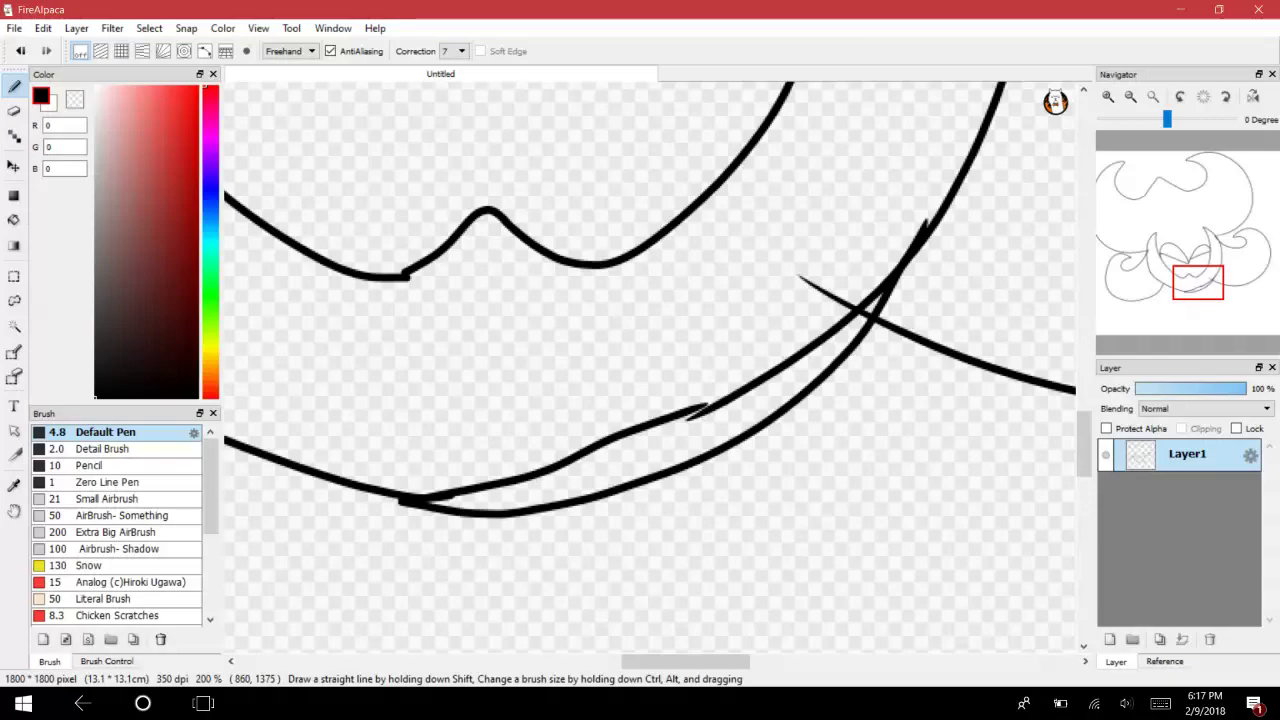
{"action": "key", "text": "ctrl+z"}
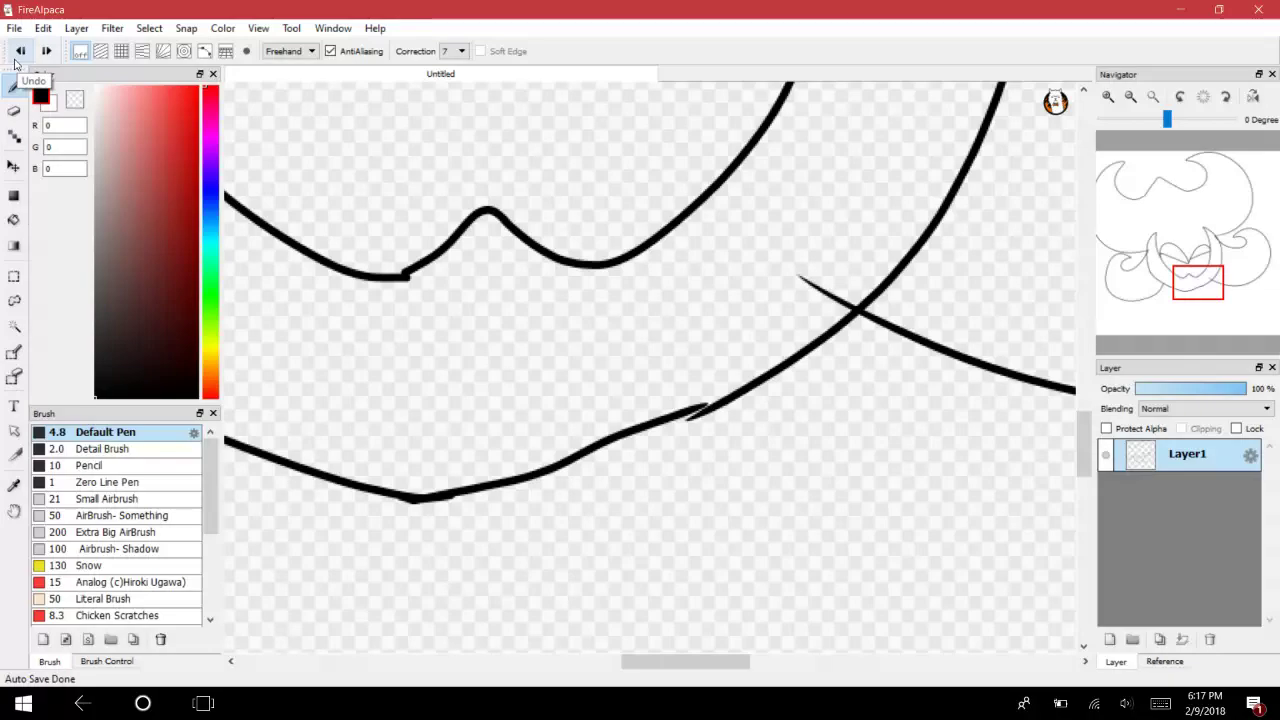
Redraw the lower-right jaw as one smooth curve and erase the old jaw line and the overlapping ends.
{"action": "mouse_move", "coordinate": [415, 498]}
{"action": "left_mouse_down"}
{"action": "mouse_move", "coordinate": [546, 508]}
{"action": "mouse_move", "coordinate": [703, 452]}
{"action": "mouse_move", "coordinate": [849, 344]}
{"action": "mouse_move", "coordinate": [920, 218]}
{"action": "left_mouse_up"}
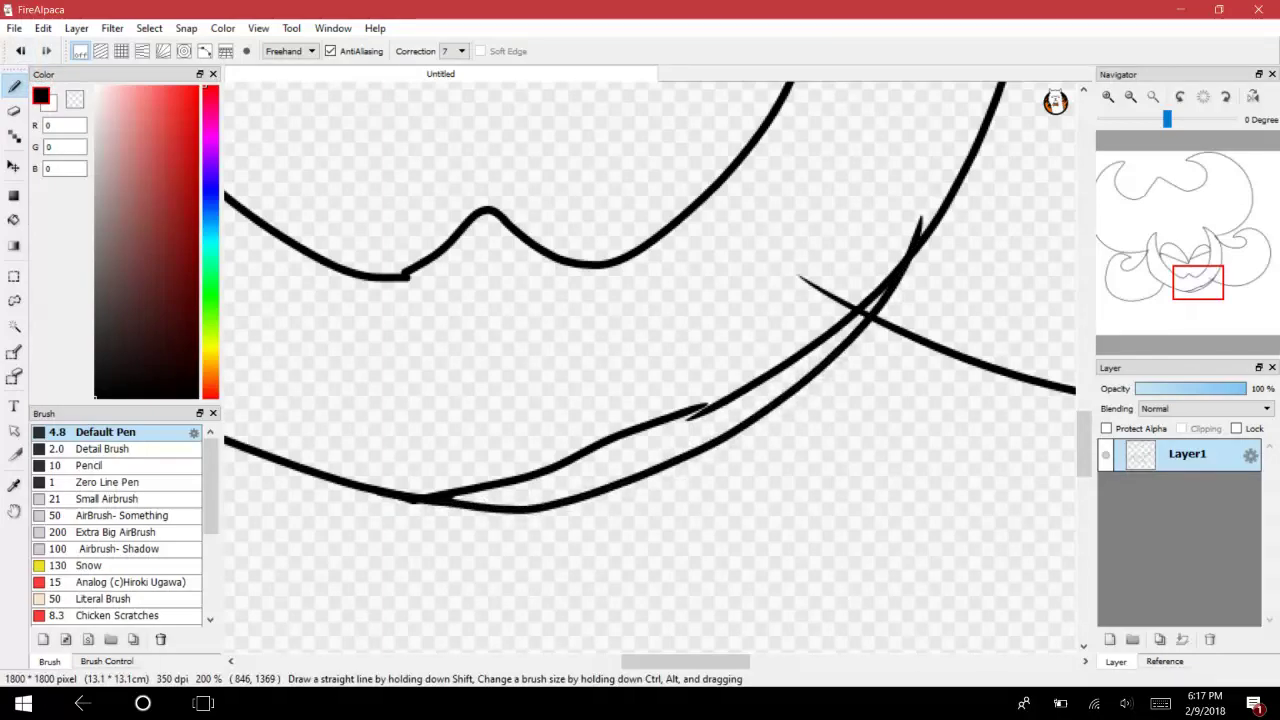
{"action": "left_click", "coordinate": [1108, 97]}
{"action": "mouse_move", "coordinate": [286, 541]}
{"action": "left_mouse_down"}
{"action": "mouse_move", "coordinate": [428, 548]}
{"action": "mouse_move", "coordinate": [325, 554]}
{"action": "mouse_move", "coordinate": [440, 543]}
{"action": "mouse_move", "coordinate": [623, 466]}
{"action": "mouse_move", "coordinate": [679, 449]}
{"action": "mouse_move", "coordinate": [678, 464]}
{"action": "mouse_move", "coordinate": [960, 268]}
{"action": "mouse_move", "coordinate": [955, 285]}
{"action": "mouse_move", "coordinate": [890, 250]}
{"action": "mouse_move", "coordinate": [934, 288]}
{"action": "mouse_move", "coordinate": [993, 258]}
{"action": "left_mouse_up"}
{"action": "left_click", "coordinate": [20, 51]}
{"action": "left_click", "coordinate": [14, 111]}
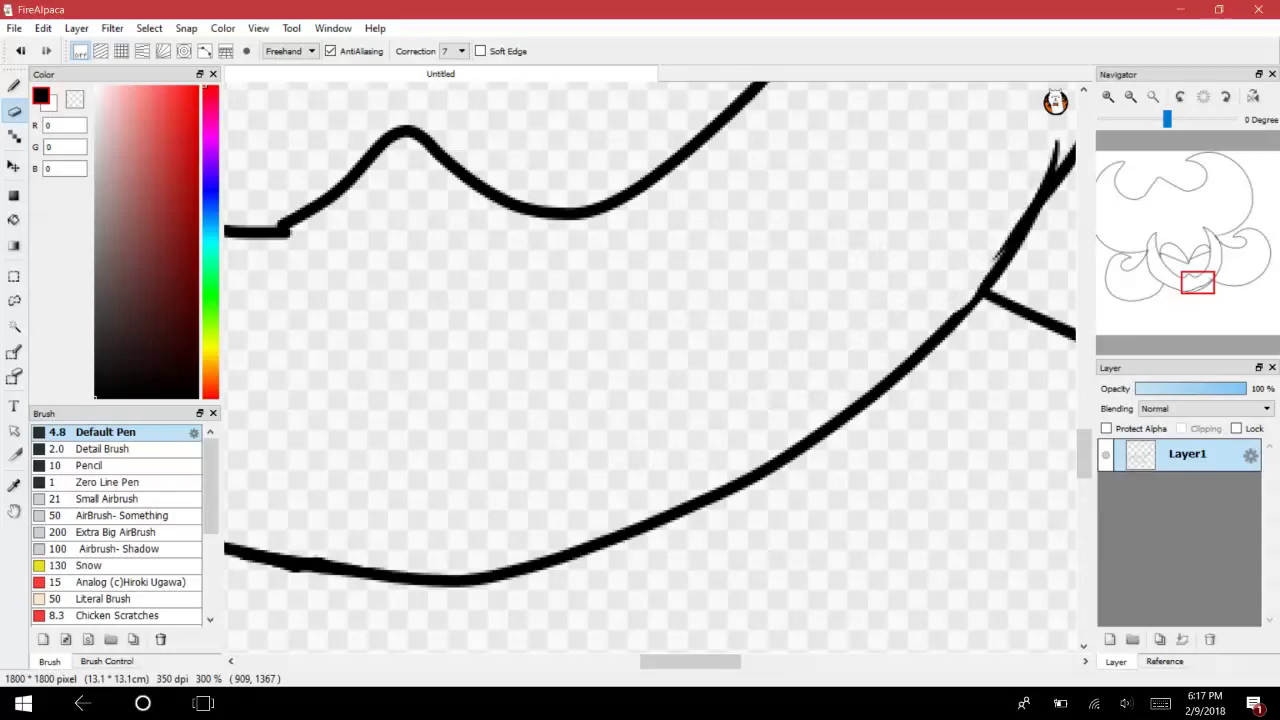
{"action": "mouse_move", "coordinate": [1050, 130]}
{"action": "left_mouse_down"}
{"action": "mouse_move", "coordinate": [885, 194]}
{"action": "mouse_move", "coordinate": [642, 317]}
{"action": "mouse_move", "coordinate": [640, 366]}
{"action": "left_mouse_up"}
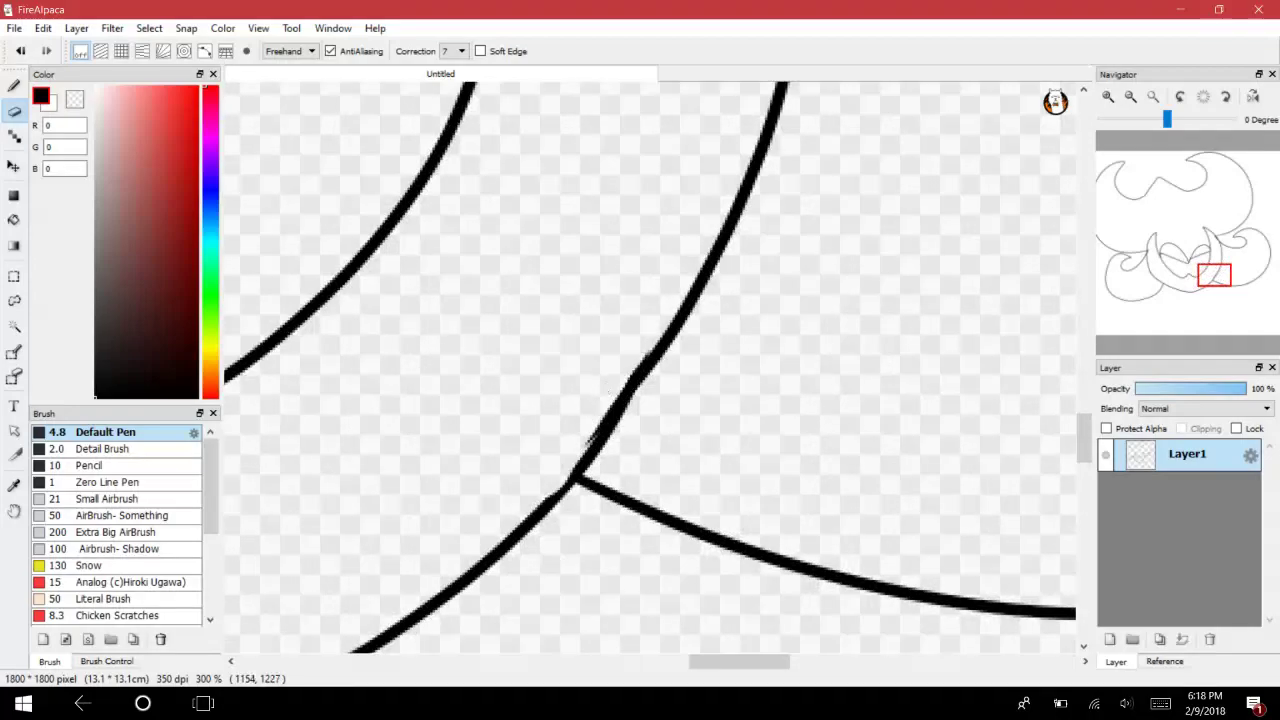
Draw two tall, narrow rectangular eyes inside the inner face, below the slanted brow lines.
{"action": "left_click", "coordinate": [1130, 97]}
{"action": "left_click", "coordinate": [1130, 97]}
{"action": "left_click_drag", "start_coordinate": [1174, 262], "coordinate": [1192, 279]}
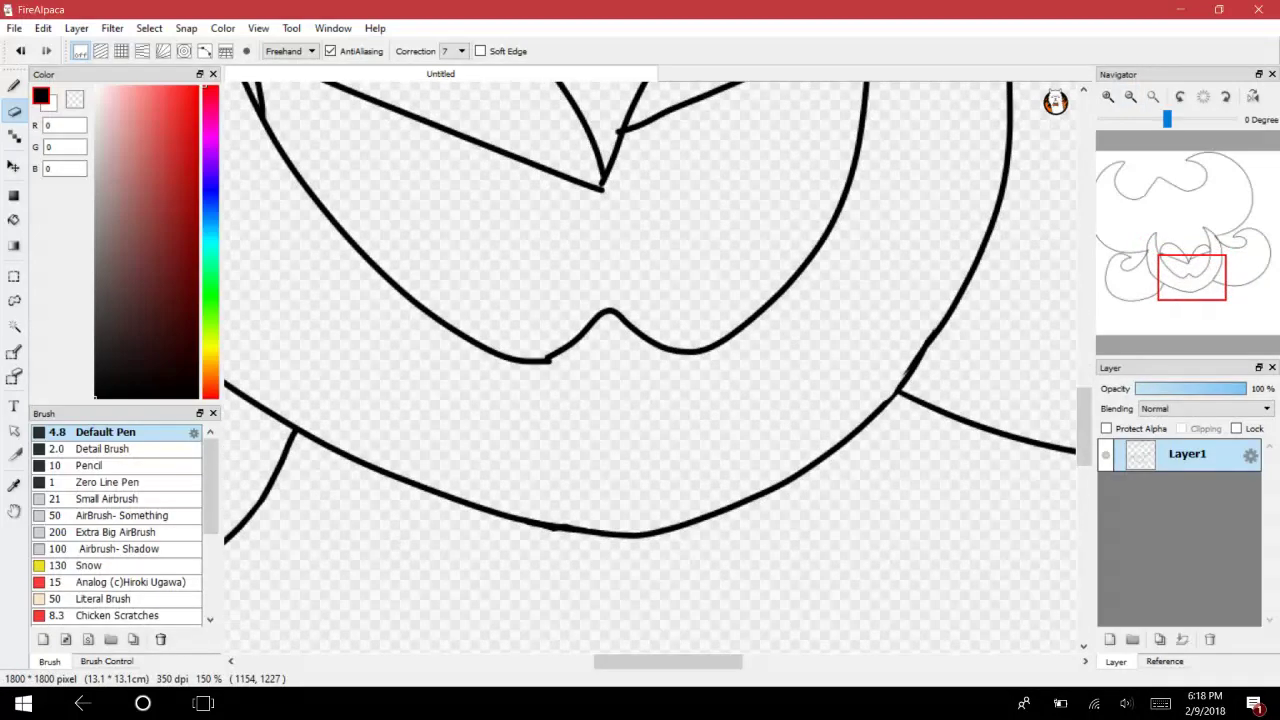
{"action": "left_click", "coordinate": [1130, 97]}
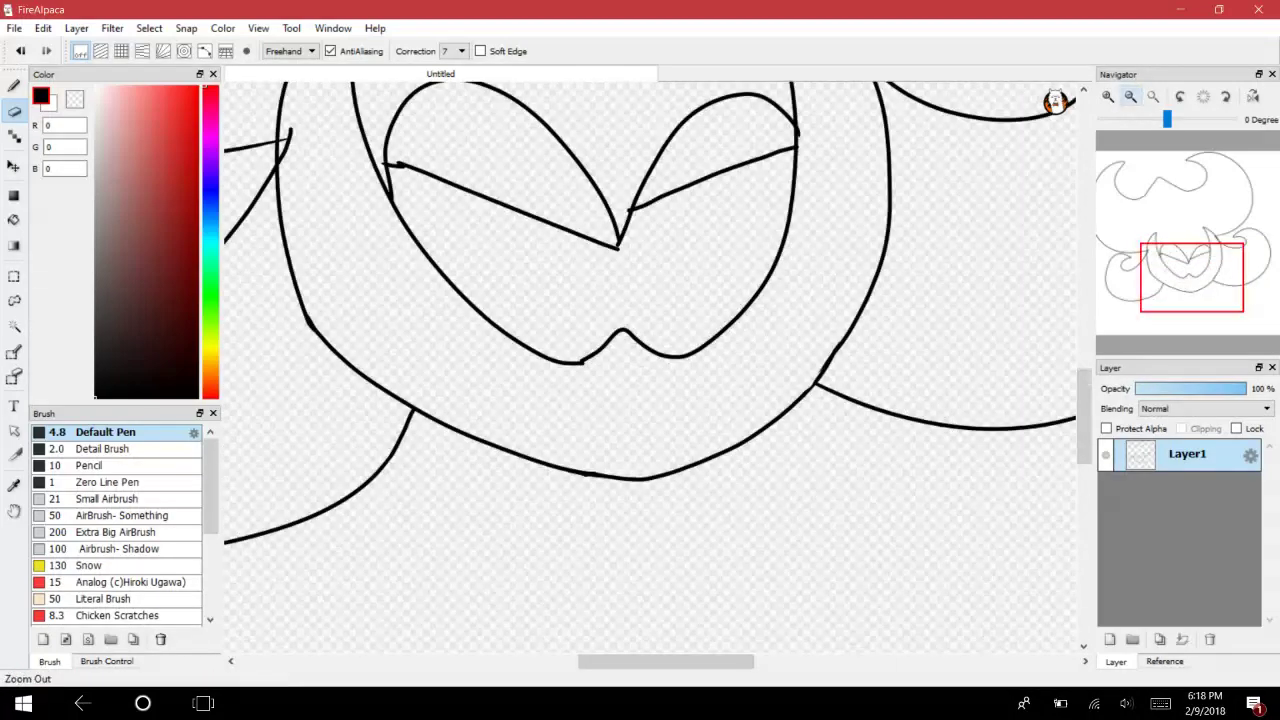
{"action": "left_click", "coordinate": [1108, 97]}
{"action": "left_click", "coordinate": [1108, 97]}
{"action": "left_click", "coordinate": [1108, 97]}
{"action": "left_click_drag", "start_coordinate": [1084, 443], "coordinate": [1084, 421]}
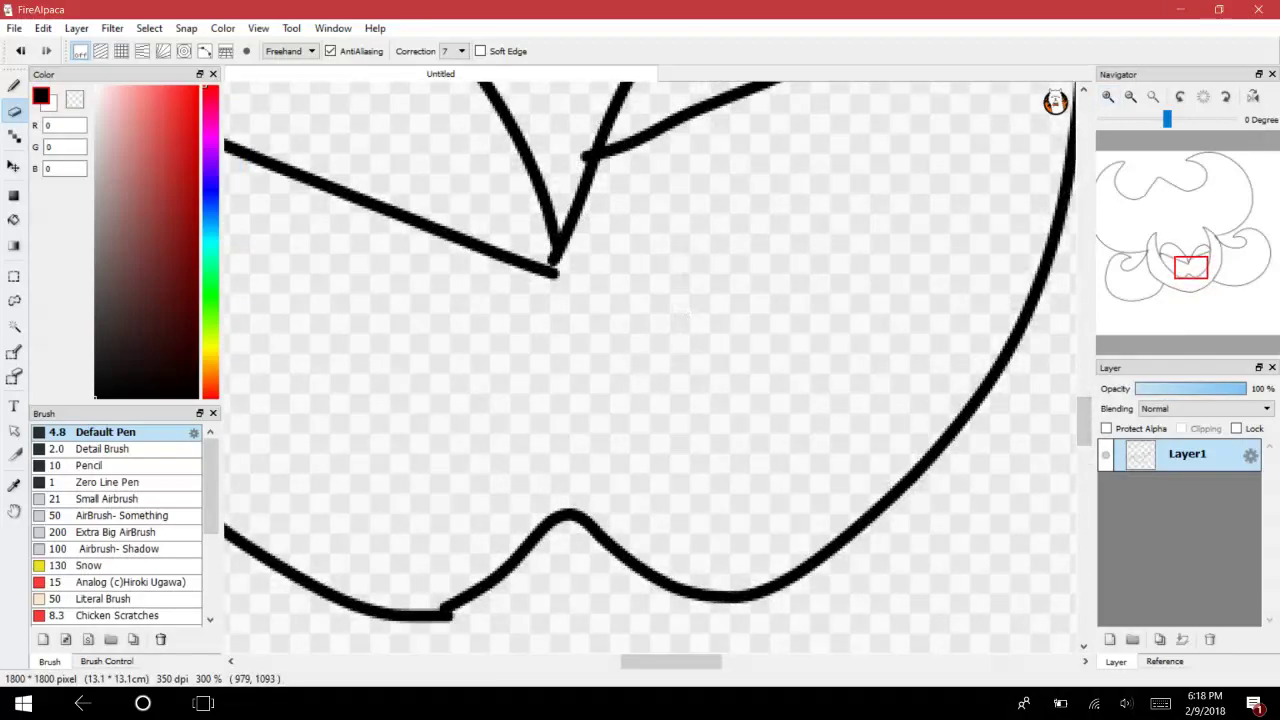
{"action": "key", "text": "b"}
{"action": "mouse_move", "coordinate": [733, 232]}
{"action": "left_mouse_down"}
{"action": "mouse_move", "coordinate": [686, 223]}
{"action": "mouse_move", "coordinate": [736, 460]}
{"action": "mouse_move", "coordinate": [759, 240]}
{"action": "mouse_move", "coordinate": [733, 231]}
{"action": "left_mouse_up"}
{"action": "left_click_drag", "start_coordinate": [671, 661], "coordinate": [633, 661]}
{"action": "mouse_move", "coordinate": [550, 220]}
{"action": "left_mouse_down"}
{"action": "mouse_move", "coordinate": [505, 218]}
{"action": "mouse_move", "coordinate": [520, 418]}
{"action": "mouse_move", "coordinate": [565, 222]}
{"action": "mouse_move", "coordinate": [533, 218]}
{"action": "left_mouse_up"}
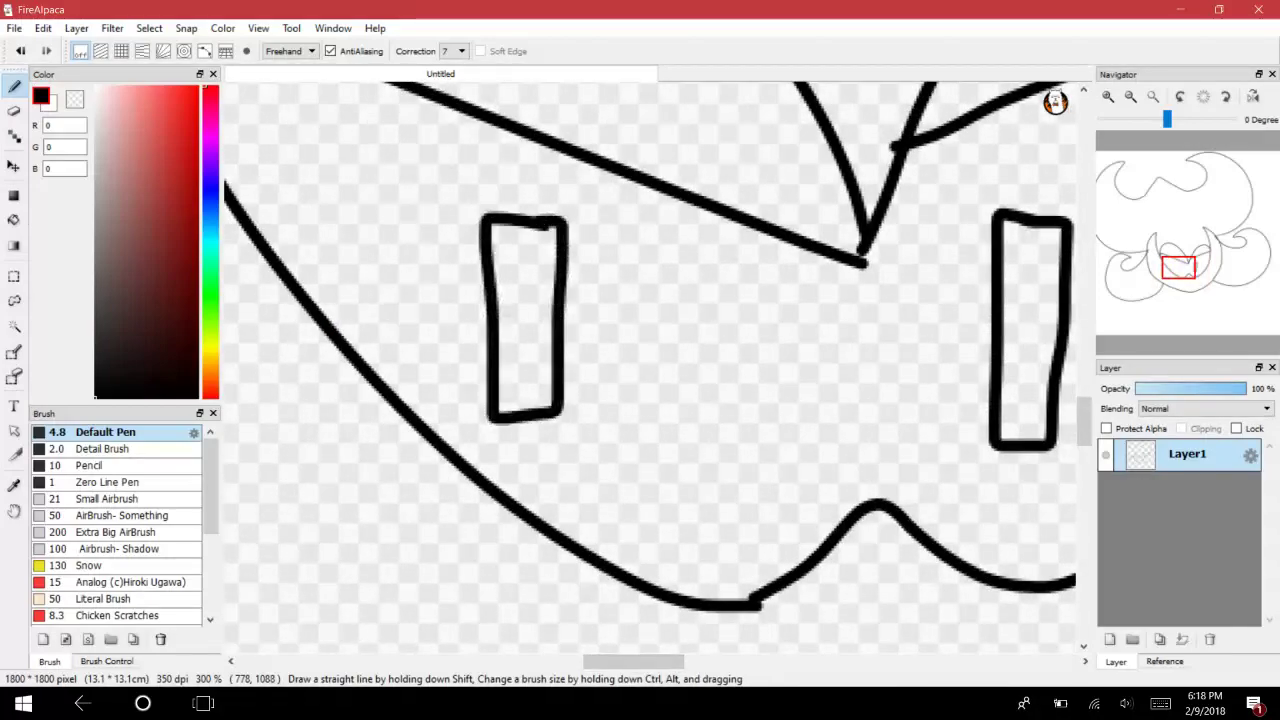
Draw a large hooked arc over the right dip of the wavy top outline, with both ends hanging below it.
{"action": "left_click", "coordinate": [1130, 96]}
{"action": "left_click_drag", "start_coordinate": [1180, 268], "coordinate": [1184, 193]}
{"action": "mouse_move", "coordinate": [542, 516]}
{"action": "left_mouse_down"}
{"action": "mouse_move", "coordinate": [559, 515]}
{"action": "mouse_move", "coordinate": [509, 209]}
{"action": "mouse_move", "coordinate": [975, 555]}
{"action": "left_mouse_up"}
{"action": "key", "text": "ctrl+z"}
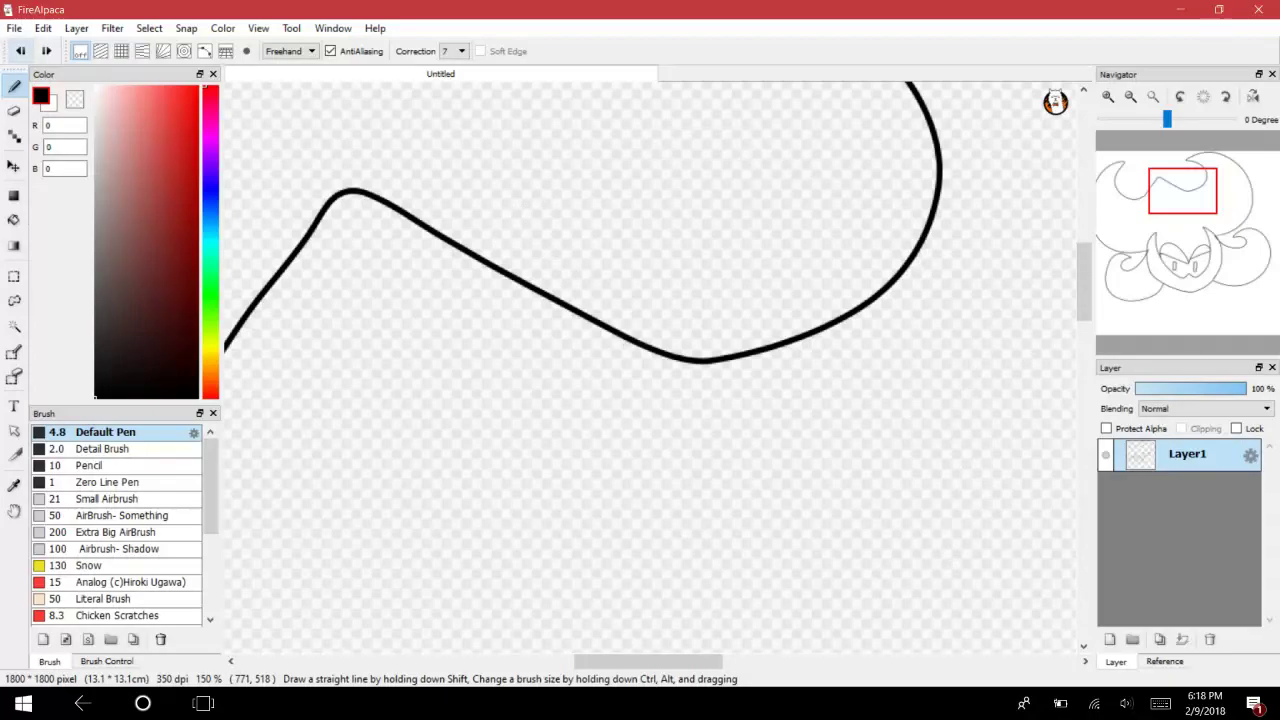
{"action": "mouse_move", "coordinate": [565, 522]}
{"action": "left_mouse_down"}
{"action": "mouse_move", "coordinate": [620, 382]}
{"action": "mouse_move", "coordinate": [535, 300]}
{"action": "mouse_move", "coordinate": [775, 209]}
{"action": "mouse_move", "coordinate": [893, 540]}
{"action": "left_mouse_up"}
Draw a matching hooked arc over the left dip of the wavy top outline with the pen.
{"action": "key", "text": "e"}
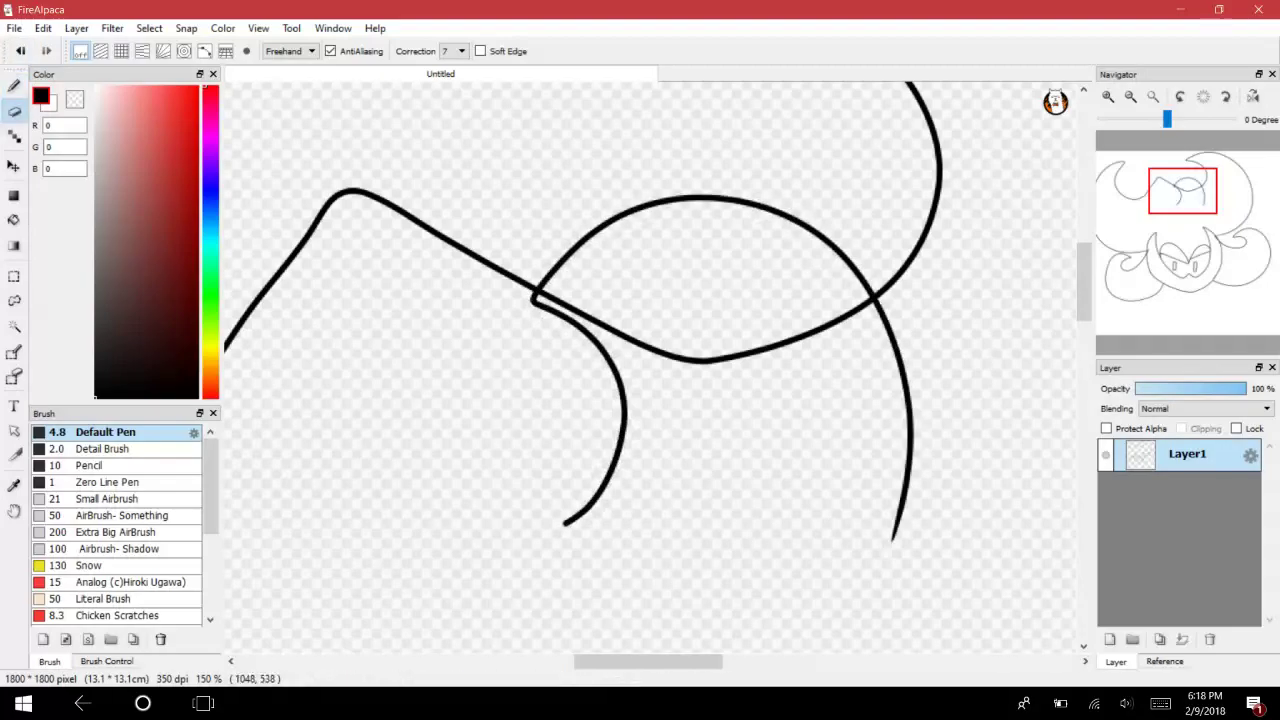
{"action": "left_click_drag", "start_coordinate": [1158, 208], "coordinate": [1147, 200]}
{"action": "key", "text": "b"}
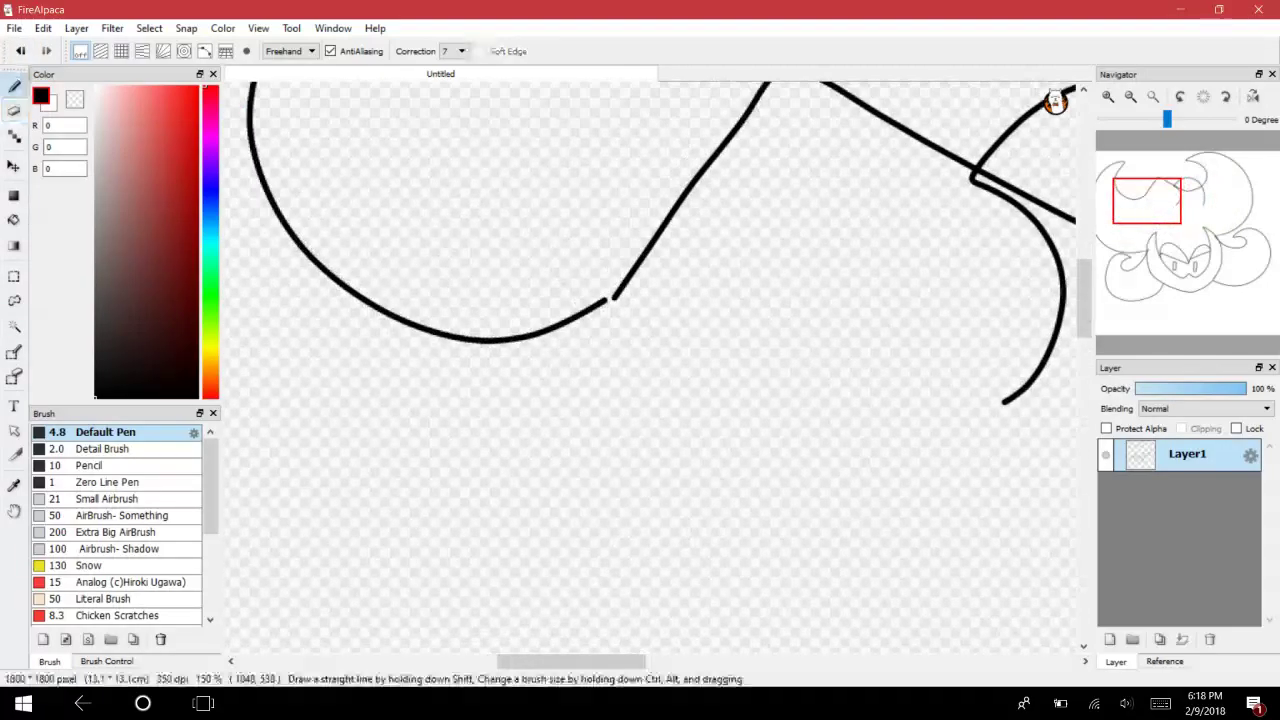
{"action": "mouse_move", "coordinate": [477, 497]}
{"action": "left_mouse_down"}
{"action": "mouse_move", "coordinate": [480, 208]}
{"action": "mouse_move", "coordinate": [708, 340]}
{"action": "mouse_move", "coordinate": [786, 405]}
{"action": "left_mouse_up"}
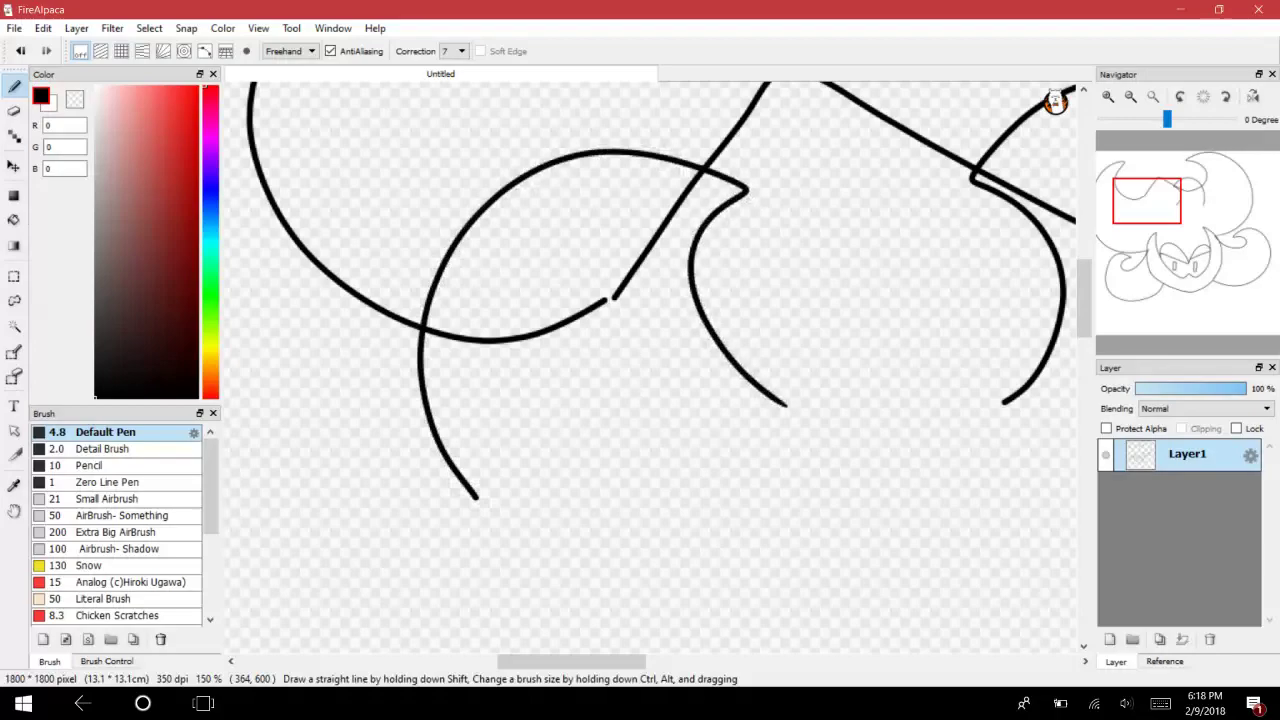
Erase the part of the wavy outline that runs through the left hooked arc, trimming it to the arc's edges.
{"action": "left_click", "coordinate": [14, 111]}
{"action": "left_click", "coordinate": [1108, 97]}
{"action": "left_click", "coordinate": [1108, 97]}
{"action": "mouse_move", "coordinate": [589, 218]}
{"action": "left_mouse_down"}
{"action": "mouse_move", "coordinate": [337, 316]}
{"action": "mouse_move", "coordinate": [478, 280]}
{"action": "mouse_move", "coordinate": [285, 349]}
{"action": "left_mouse_up"}
{"action": "left_click_drag", "start_coordinate": [1089, 290], "coordinate": [1089, 278]}
{"action": "mouse_move", "coordinate": [774, 146]}
{"action": "left_mouse_down"}
{"action": "mouse_move", "coordinate": [735, 138]}
{"action": "mouse_move", "coordinate": [548, 412]}
{"action": "left_mouse_up"}
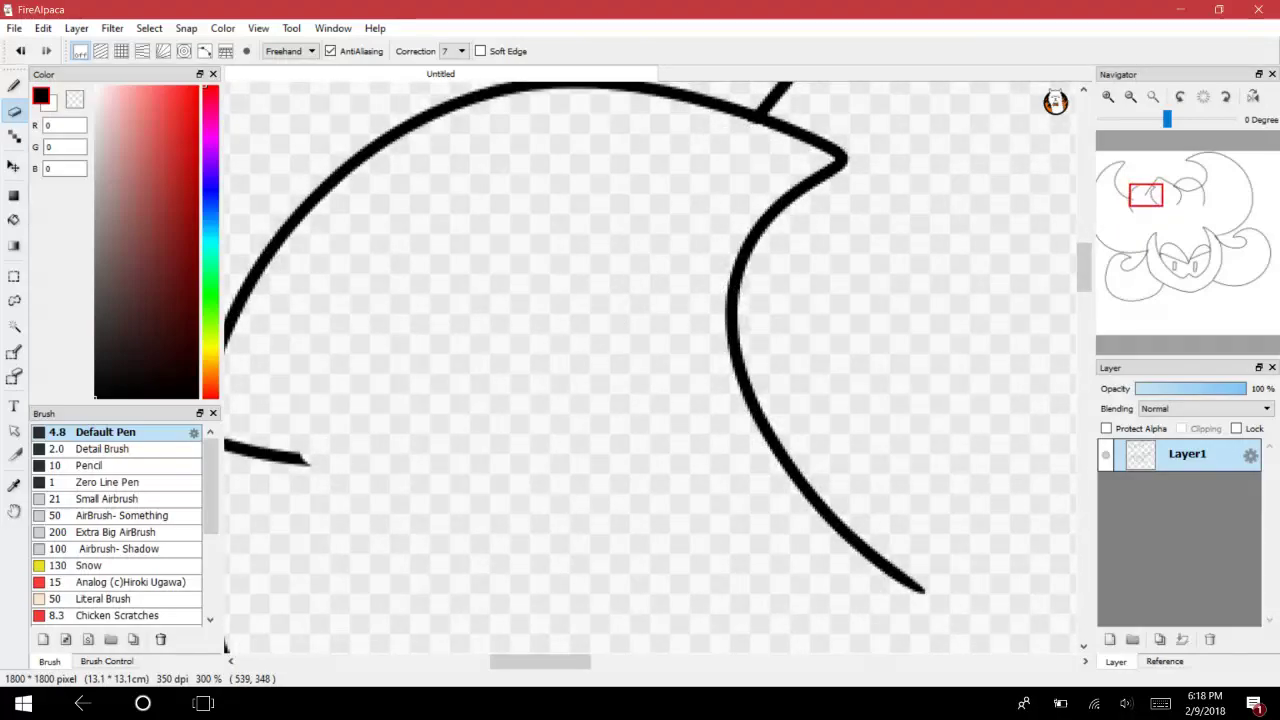
{"action": "left_click_drag", "start_coordinate": [540, 240], "coordinate": [820, 229]}
{"action": "left_click_drag", "start_coordinate": [602, 464], "coordinate": [494, 430]}
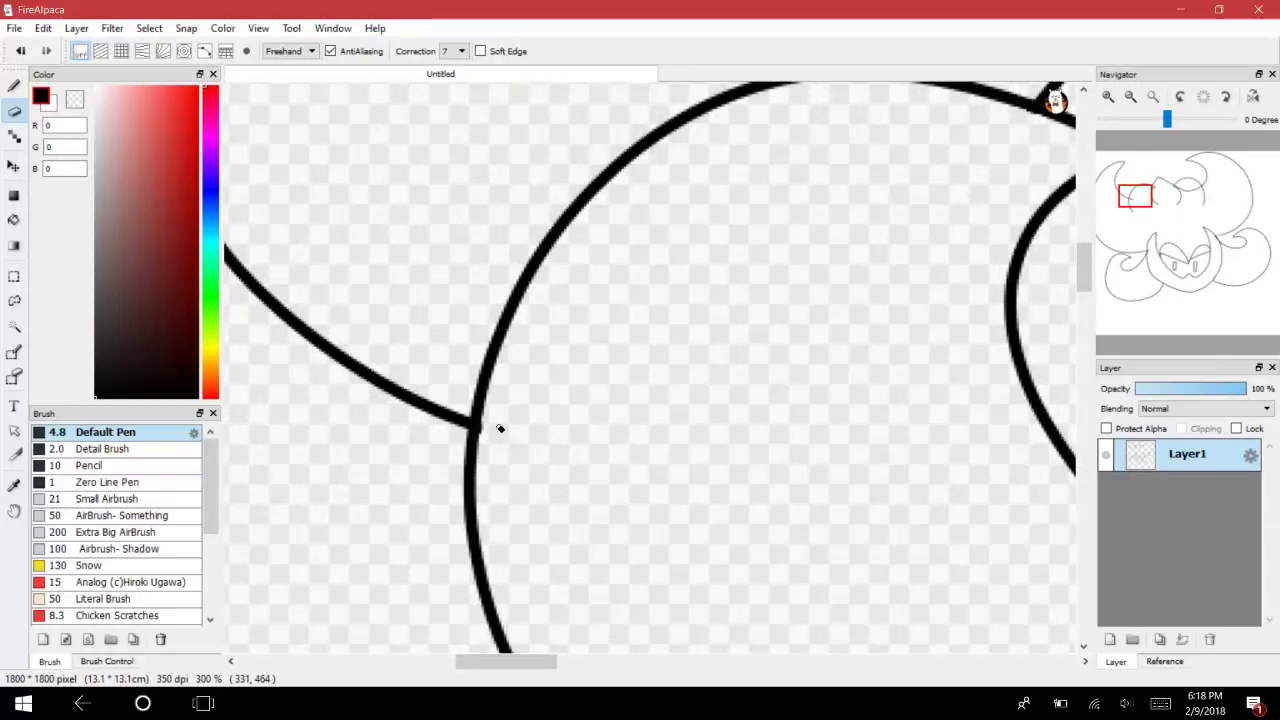
Erase the part of the wavy outline that runs through the right hooked arc.
{"action": "scroll", "coordinate": [650, 365], "scroll_direction": "right", "scroll_amount": 10}
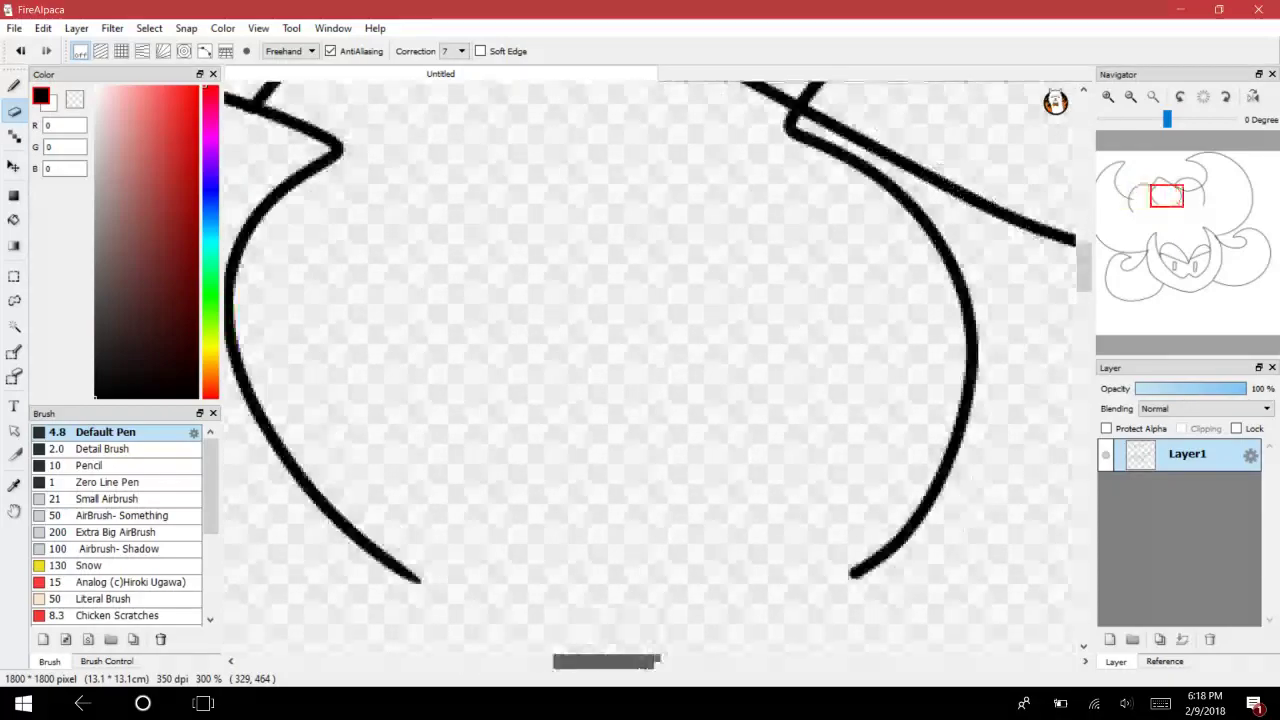
{"action": "scroll", "coordinate": [932, 270], "scroll_direction": "left", "scroll_amount": 3}
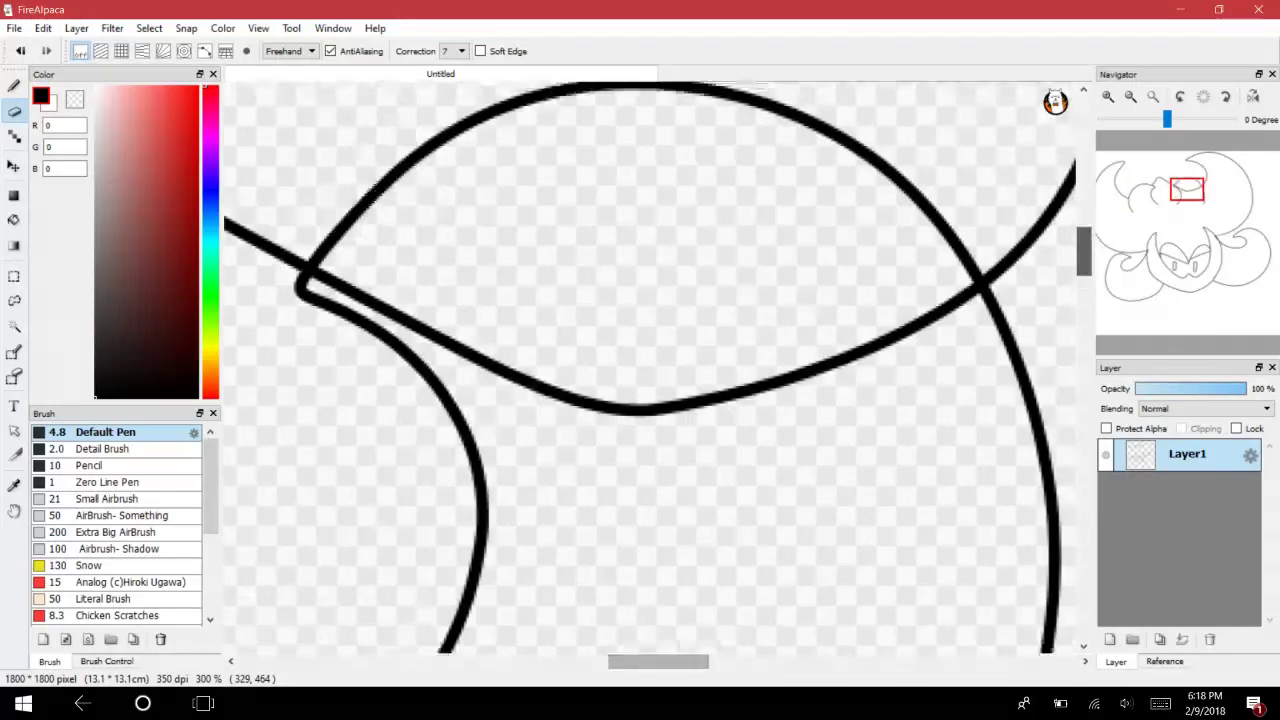
{"action": "scroll", "coordinate": [932, 270], "scroll_direction": "up", "scroll_amount": 3}
{"action": "left_click_drag", "start_coordinate": [932, 270], "coordinate": [958, 288]}
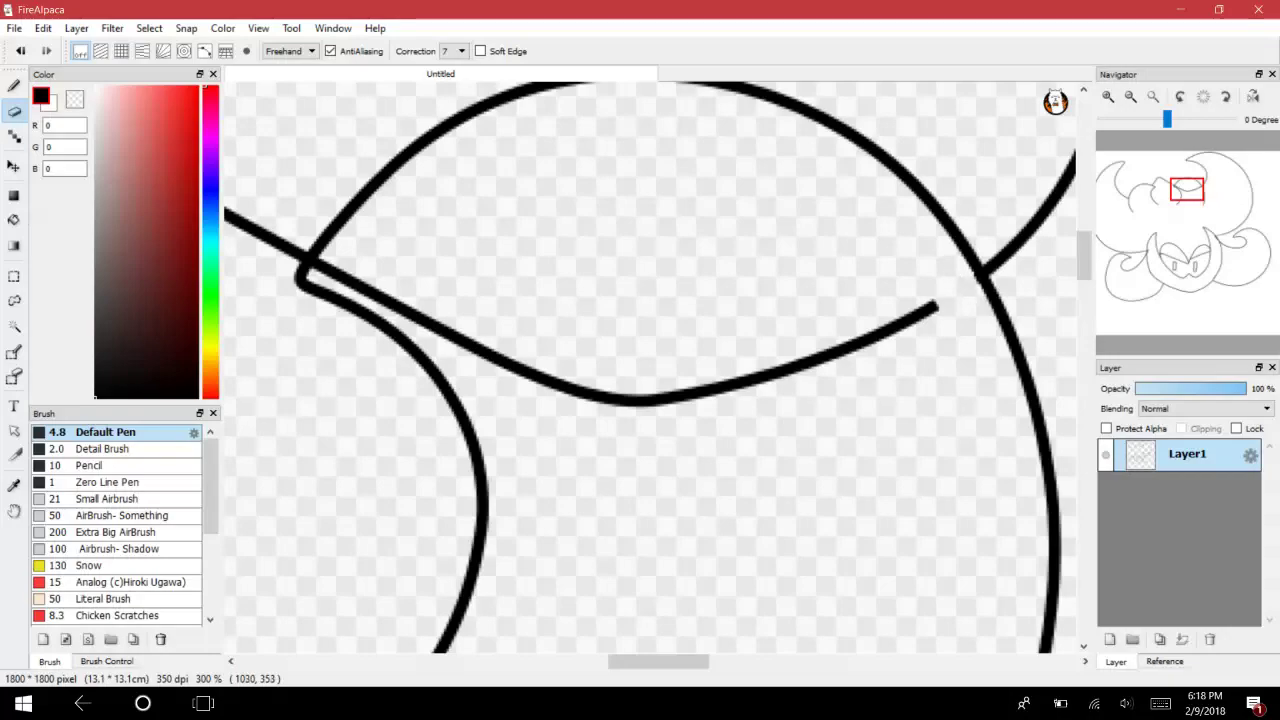
{"action": "mouse_move", "coordinate": [380, 292]}
{"action": "left_mouse_down"}
{"action": "mouse_move", "coordinate": [395, 299]}
{"action": "mouse_move", "coordinate": [366, 289]}
{"action": "mouse_move", "coordinate": [382, 291]}
{"action": "left_mouse_up"}
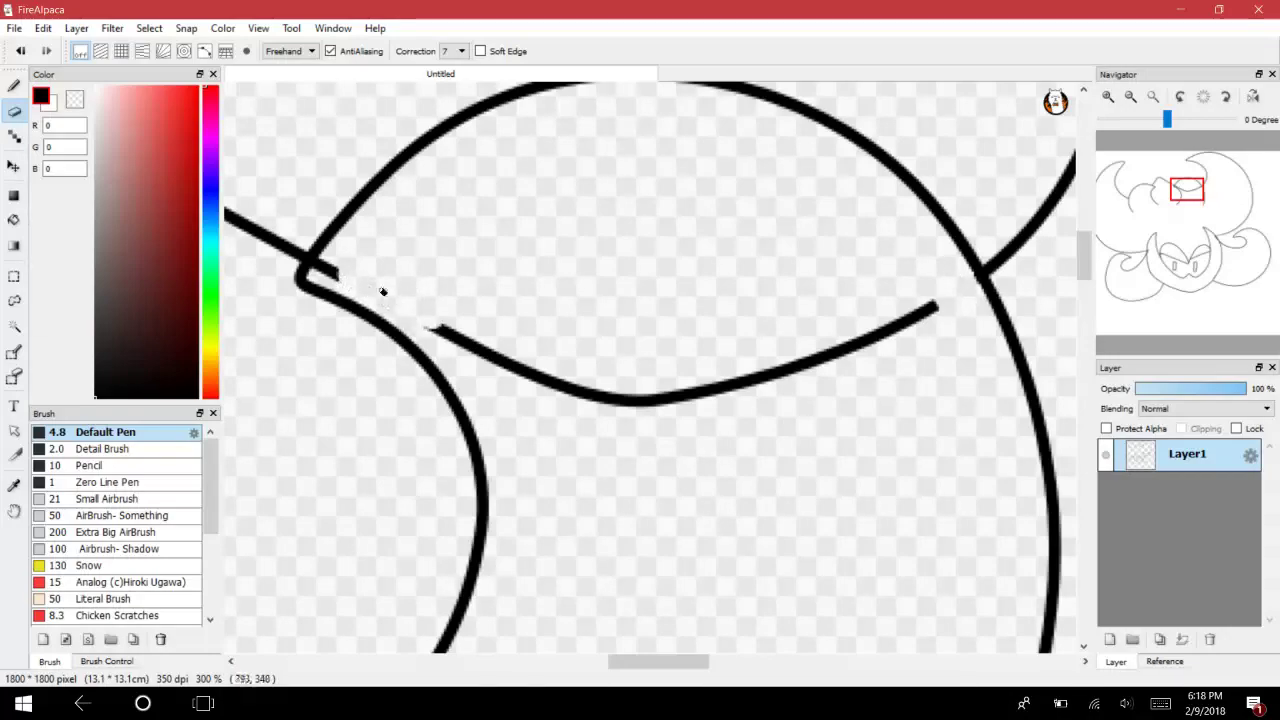
{"action": "mouse_move", "coordinate": [428, 327]}
{"action": "left_mouse_down"}
{"action": "mouse_move", "coordinate": [543, 382]}
{"action": "mouse_move", "coordinate": [883, 346]}
{"action": "mouse_move", "coordinate": [708, 410]}
{"action": "left_mouse_up"}
Erase the ends of the left lobe's lines that cross into the outer face outline.
{"action": "left_click", "coordinate": [1131, 97]}
{"action": "mouse_move", "coordinate": [1171, 226]}
{"action": "left_mouse_down"}
{"action": "mouse_move", "coordinate": [1169, 267]}
{"action": "mouse_move", "coordinate": [1154, 260]}
{"action": "left_mouse_up"}
{"action": "left_click", "coordinate": [1108, 96]}
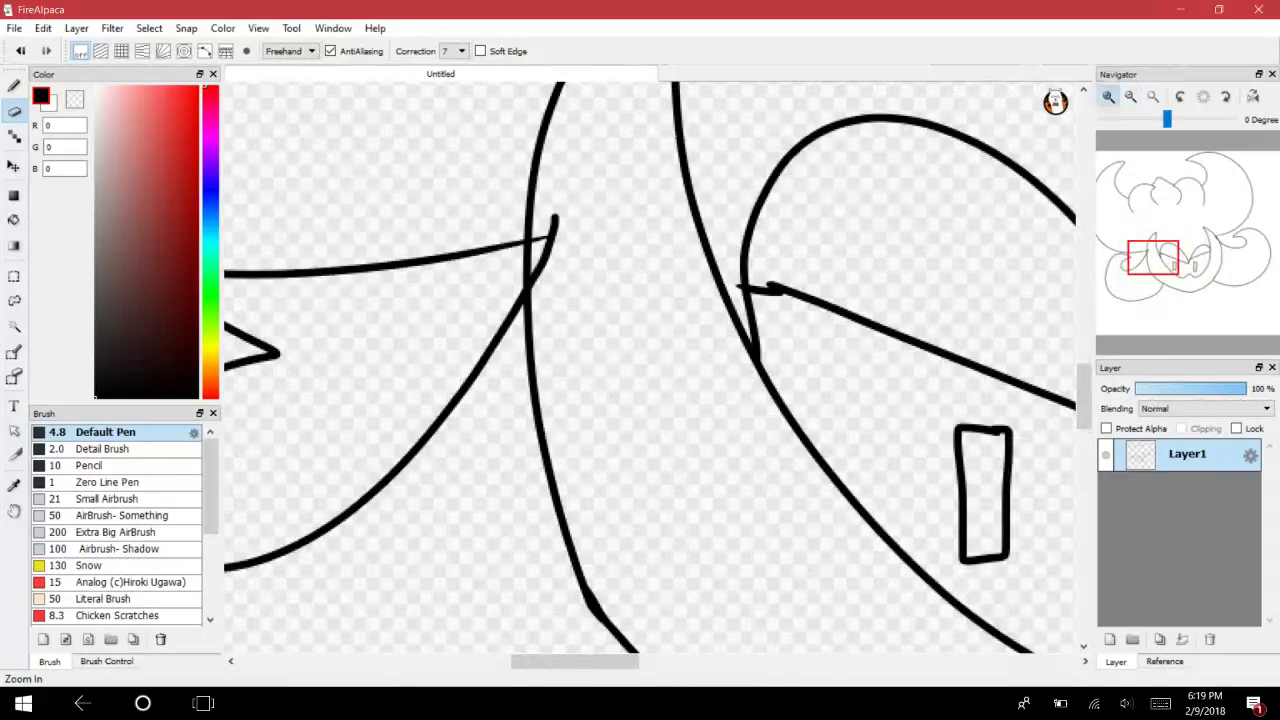
{"action": "left_click", "coordinate": [1108, 96]}
{"action": "scroll", "coordinate": [453, 283], "scroll_direction": "up", "scroll_amount": 5}
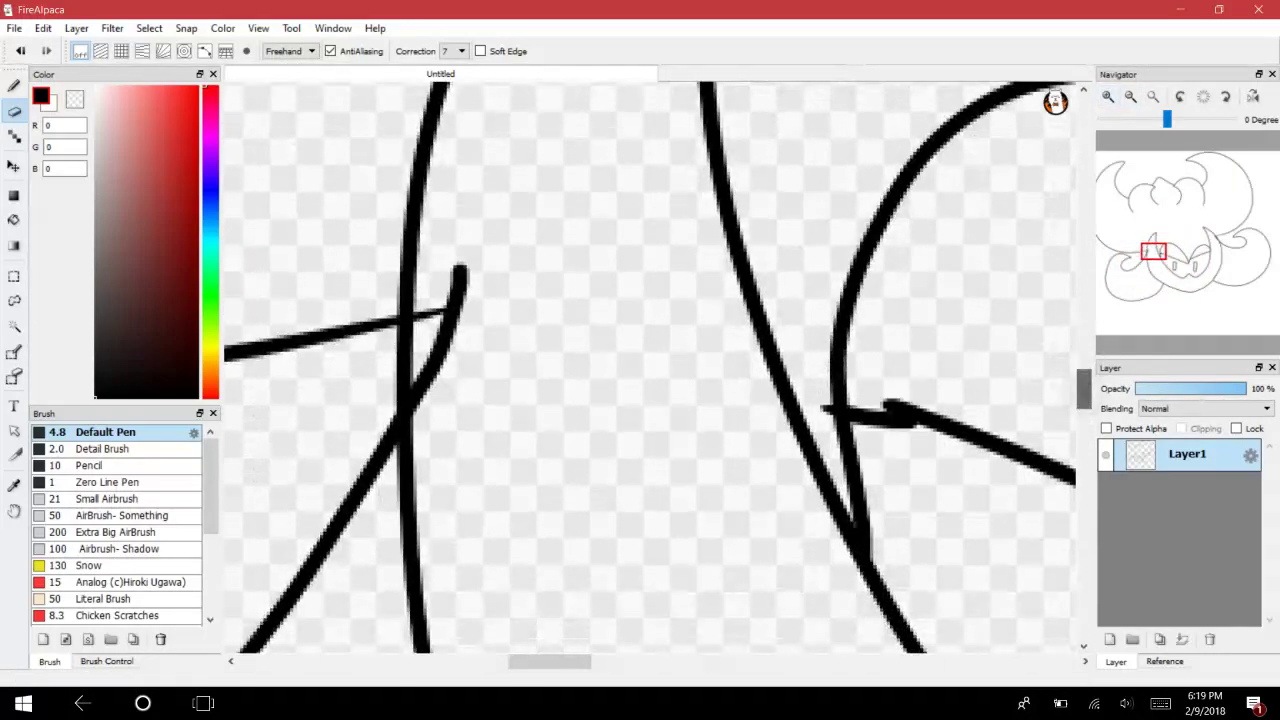
{"action": "mouse_move", "coordinate": [453, 283]}
{"action": "left_mouse_down"}
{"action": "mouse_move", "coordinate": [434, 349]}
{"action": "mouse_move", "coordinate": [437, 317]}
{"action": "mouse_move", "coordinate": [432, 422]}
{"action": "left_mouse_up"}
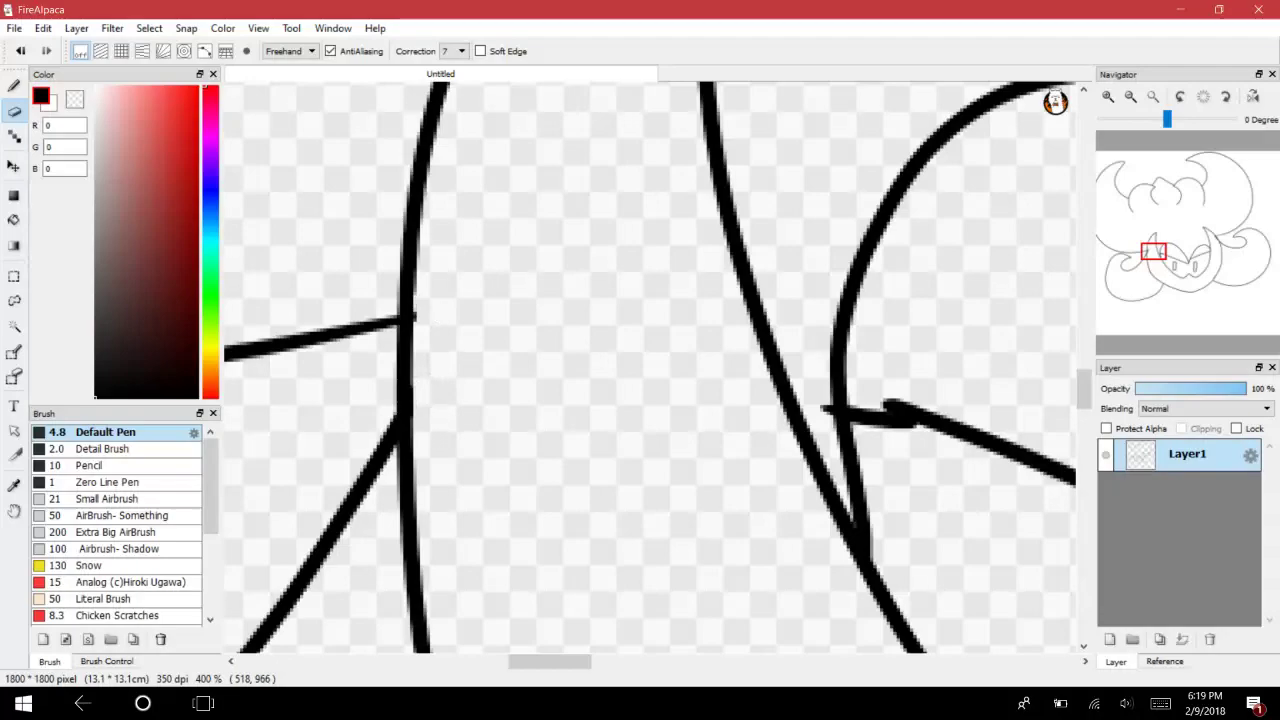
Draw a narrow pointed spike extending down from the inner face outline, below the left eye.
{"action": "left_click", "coordinate": [1130, 96]}
{"action": "left_click", "coordinate": [1130, 96]}
{"action": "left_click_drag", "start_coordinate": [1194, 296], "coordinate": [1176, 271]}
{"action": "key", "text": "b"}
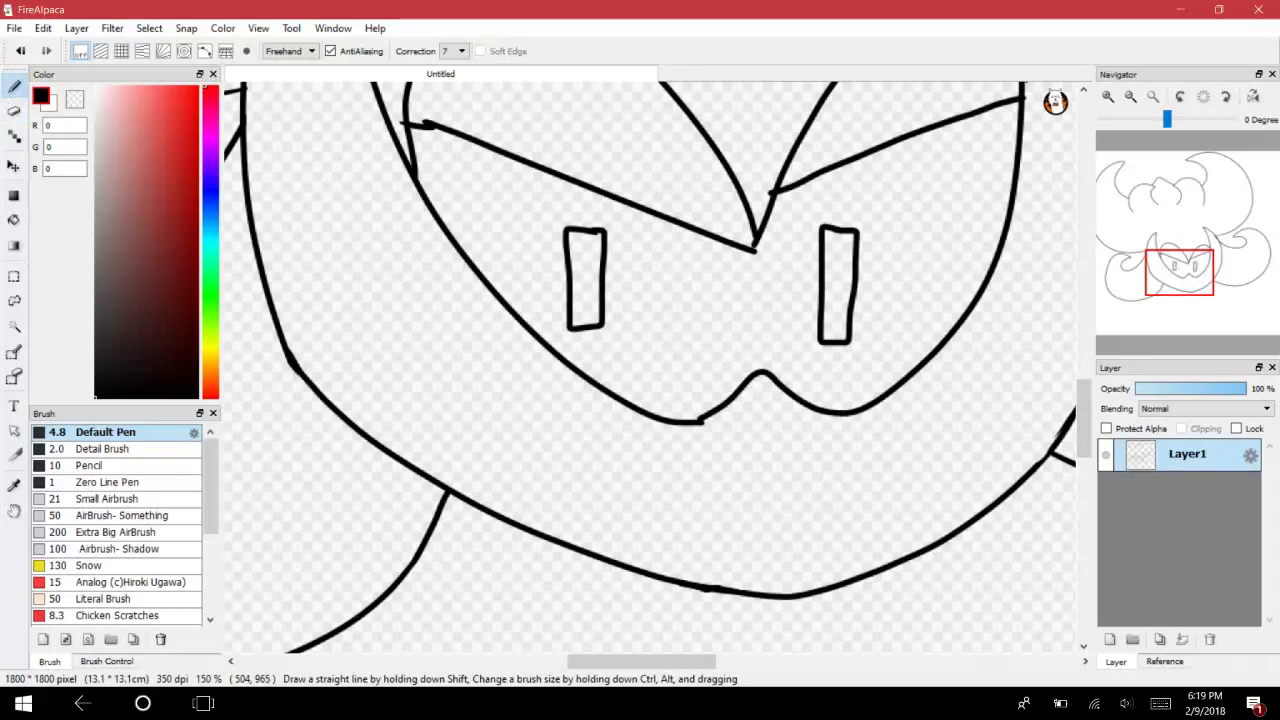
{"action": "left_click", "coordinate": [1108, 96]}
{"action": "mouse_move", "coordinate": [456, 287]}
{"action": "left_mouse_down"}
{"action": "mouse_move", "coordinate": [533, 498]}
{"action": "mouse_move", "coordinate": [455, 288]}
{"action": "left_mouse_up"}
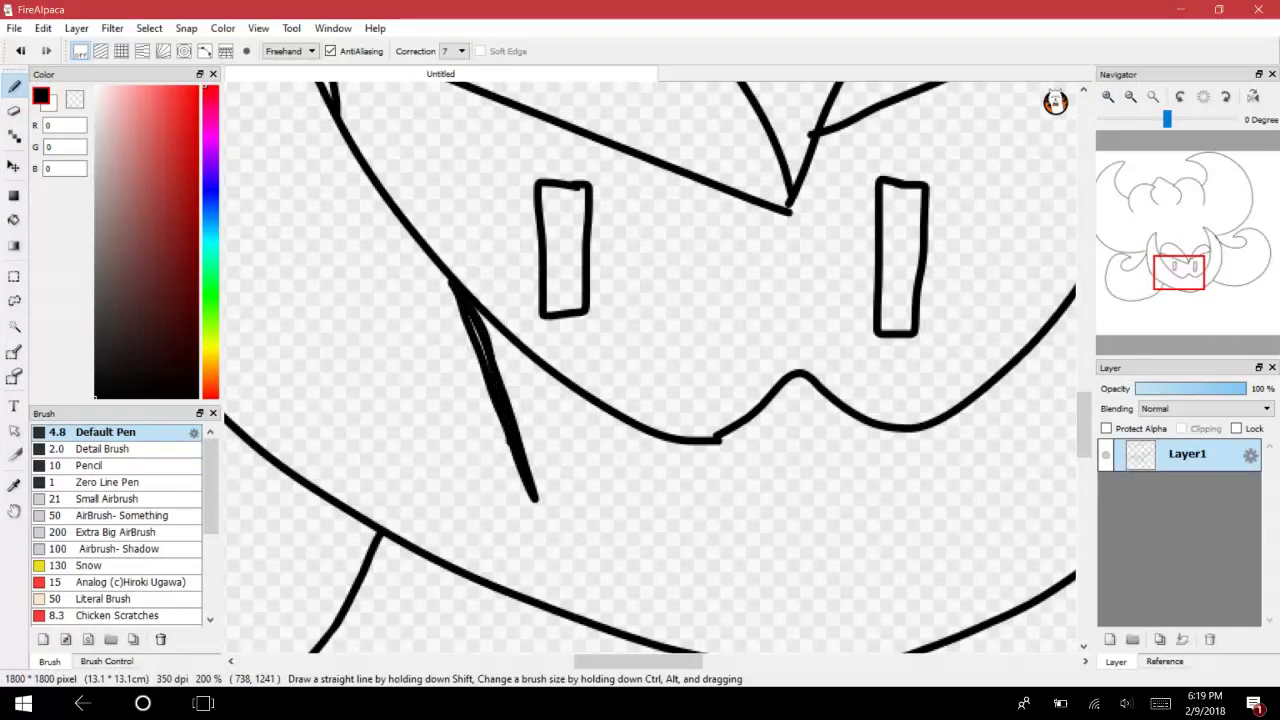
Join the left cheek spike to the outer face outline with a thick line, and draw a matching thick spike on the right cheek.
{"action": "left_click_drag", "start_coordinate": [535, 497], "coordinate": [372, 523]}
{"action": "left_click_drag", "start_coordinate": [532, 499], "coordinate": [380, 523]}
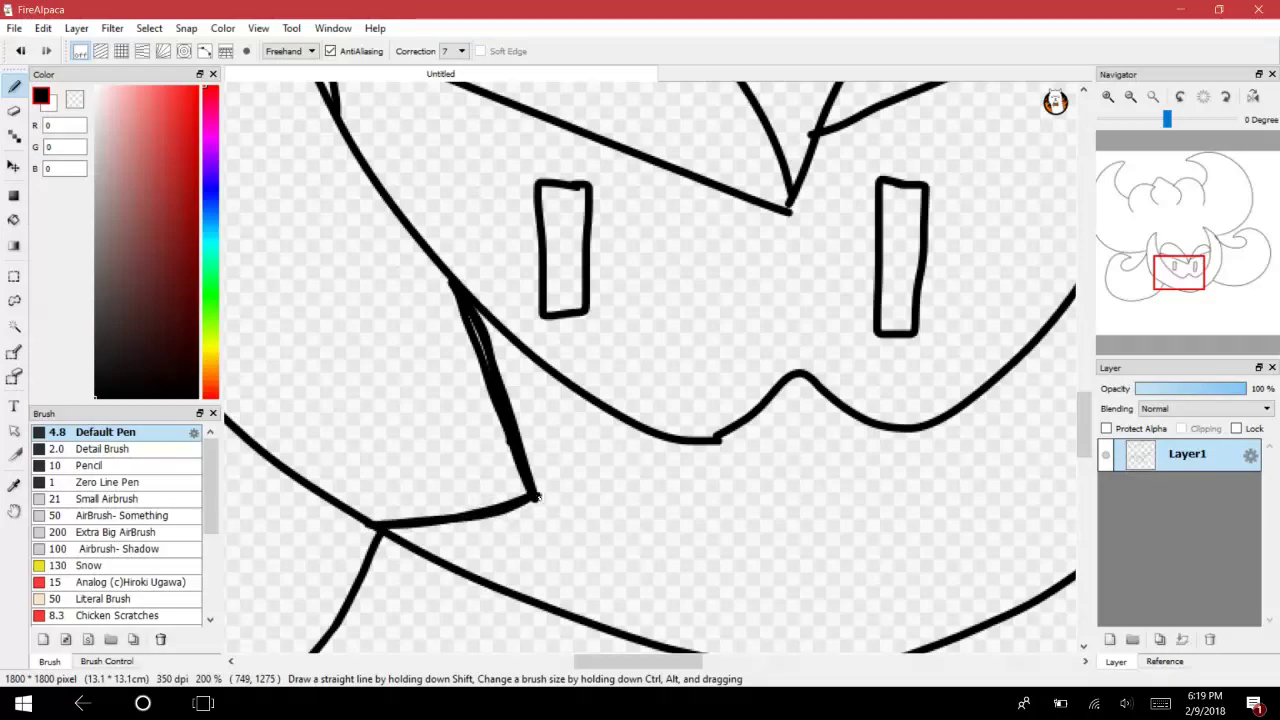
{"action": "mouse_move", "coordinate": [850, 350]}
{"action": "left_mouse_down"}
{"action": "mouse_move", "coordinate": [470, 350]}
{"action": "mouse_move", "coordinate": [348, 405]}
{"action": "left_mouse_up"}
{"action": "mouse_move", "coordinate": [587, 320]}
{"action": "left_mouse_down"}
{"action": "mouse_move", "coordinate": [583, 498]}
{"action": "mouse_move", "coordinate": [663, 496]}
{"action": "mouse_move", "coordinate": [705, 476]}
{"action": "mouse_move", "coordinate": [573, 504]}
{"action": "mouse_move", "coordinate": [603, 400]}
{"action": "mouse_move", "coordinate": [595, 338]}
{"action": "mouse_move", "coordinate": [576, 490]}
{"action": "left_mouse_up"}
{"action": "left_click_drag", "start_coordinate": [656, 490], "coordinate": [686, 491]}
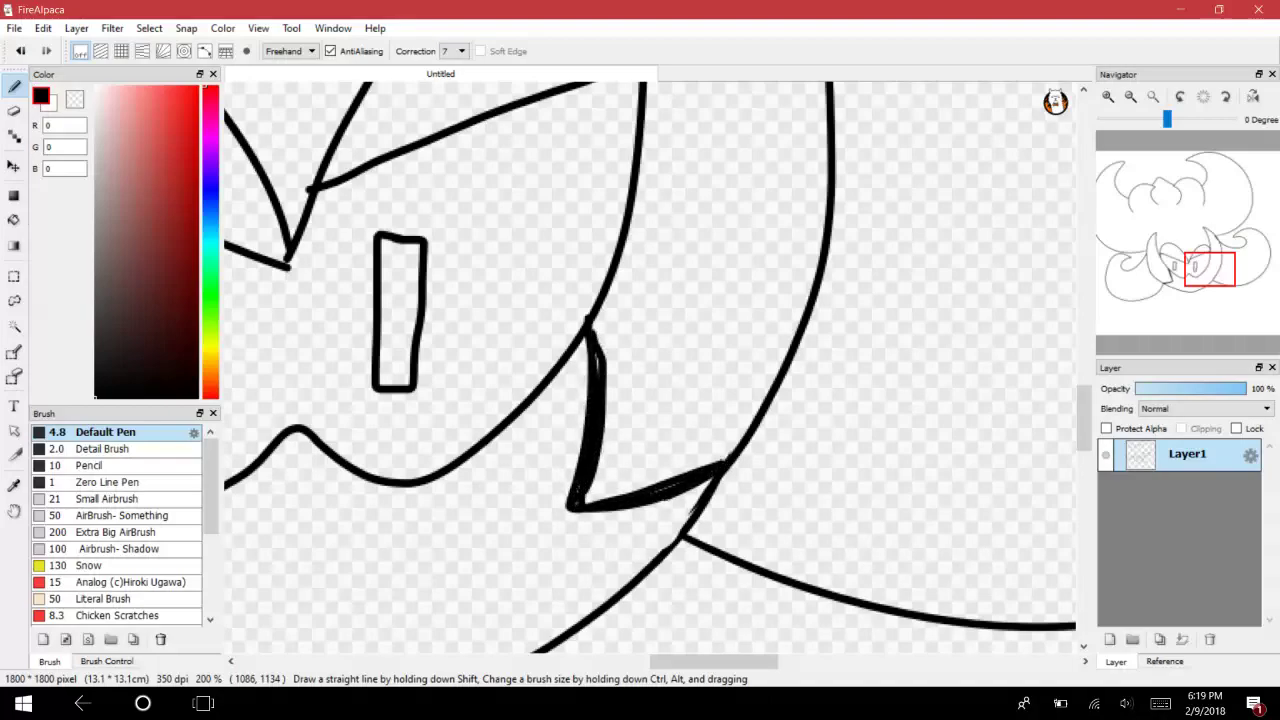
Draw the closed outline of a lopsided grin below the nose, narrow and raised at its left end, blunt at its right end.
{"action": "mouse_move", "coordinate": [1210, 270]}
{"action": "left_mouse_down"}
{"action": "mouse_move", "coordinate": [1171, 289]}
{"action": "mouse_move", "coordinate": [1189, 271]}
{"action": "mouse_move", "coordinate": [1193, 282]}
{"action": "left_mouse_up"}
{"action": "left_click", "coordinate": [1108, 97]}
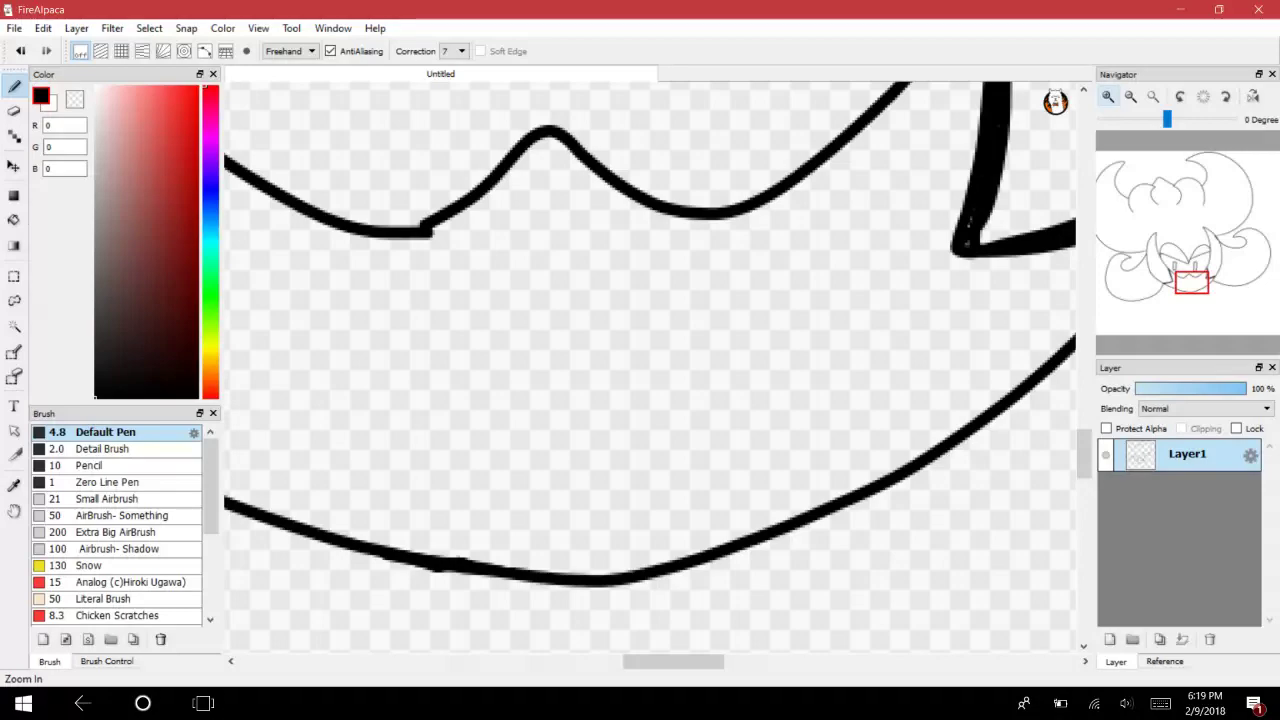
{"action": "mouse_move", "coordinate": [620, 431]}
{"action": "left_mouse_down"}
{"action": "mouse_move", "coordinate": [439, 414]}
{"action": "mouse_move", "coordinate": [367, 378]}
{"action": "mouse_move", "coordinate": [292, 247]}
{"action": "mouse_move", "coordinate": [279, 291]}
{"action": "mouse_move", "coordinate": [285, 428]}
{"action": "mouse_move", "coordinate": [324, 480]}
{"action": "mouse_move", "coordinate": [437, 506]}
{"action": "mouse_move", "coordinate": [571, 502]}
{"action": "mouse_move", "coordinate": [647, 472]}
{"action": "mouse_move", "coordinate": [620, 432]}
{"action": "left_mouse_up"}
{"action": "left_click_drag", "start_coordinate": [673, 662], "coordinate": [638, 662]}
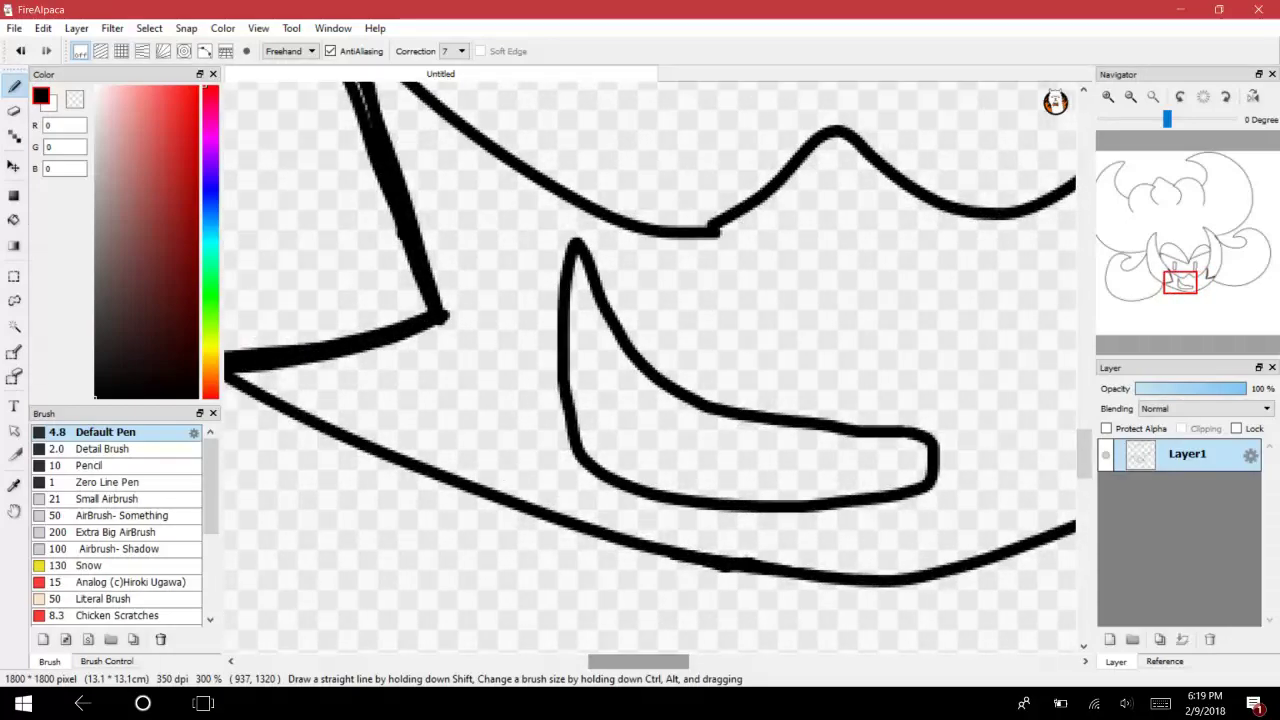
Draw zigzag lines along the inside of the mouth to form a full row of pointed teeth.
{"action": "mouse_move", "coordinate": [560, 296]}
{"action": "left_mouse_down"}
{"action": "mouse_move", "coordinate": [594, 294]}
{"action": "mouse_move", "coordinate": [566, 382]}
{"action": "mouse_move", "coordinate": [612, 380]}
{"action": "mouse_move", "coordinate": [636, 458]}
{"action": "mouse_move", "coordinate": [650, 390]}
{"action": "left_mouse_up"}
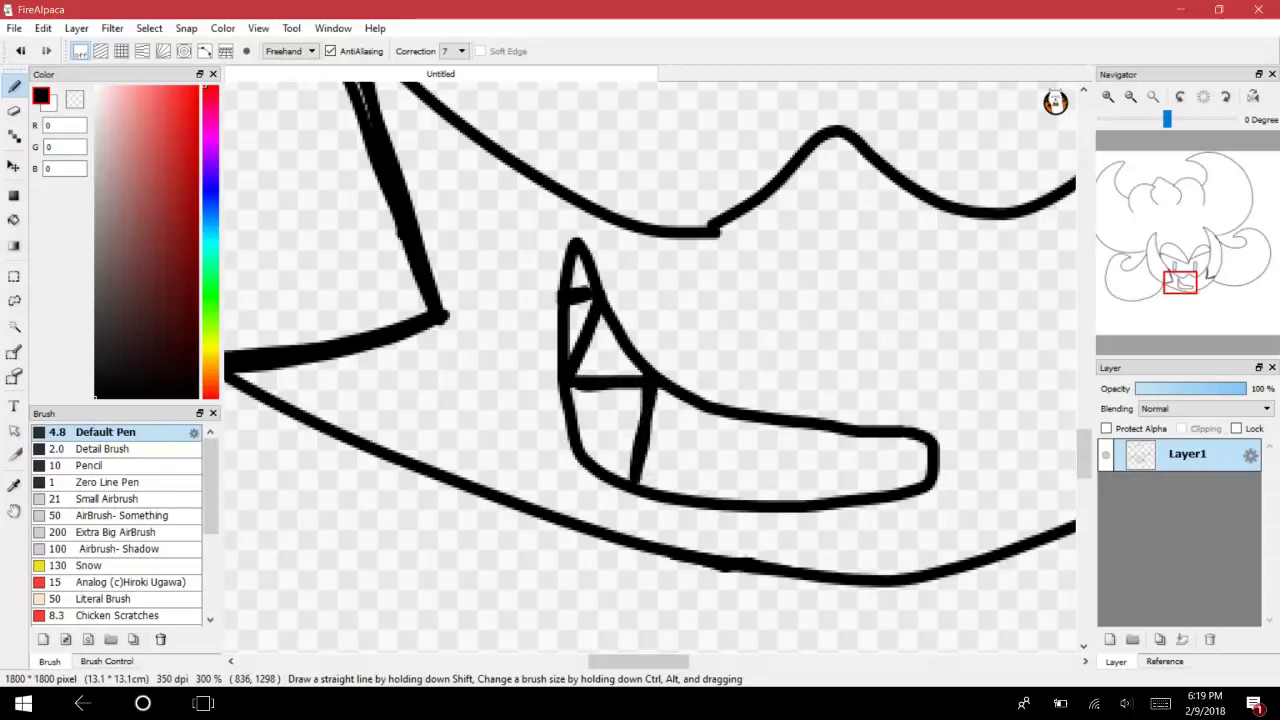
{"action": "mouse_move", "coordinate": [636, 486]}
{"action": "left_mouse_down"}
{"action": "mouse_move", "coordinate": [728, 418]}
{"action": "mouse_move", "coordinate": [748, 496]}
{"action": "mouse_move", "coordinate": [812, 430]}
{"action": "mouse_move", "coordinate": [768, 494]}
{"action": "left_mouse_up"}
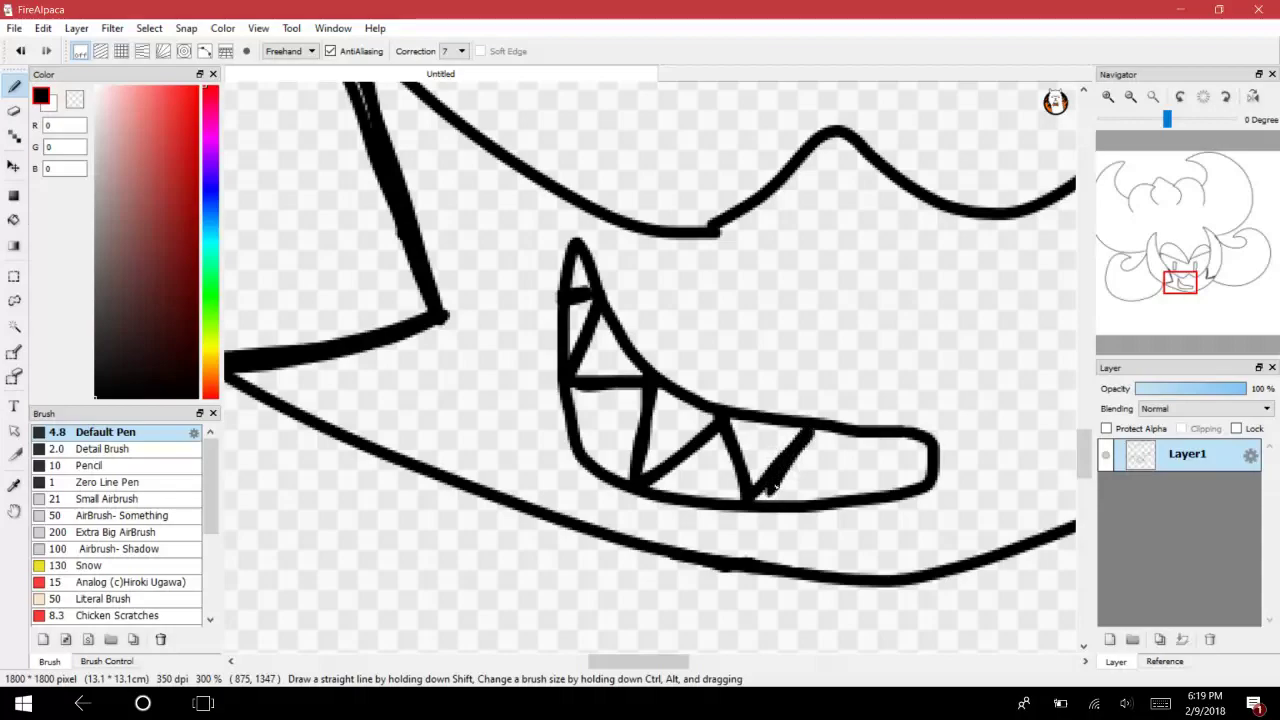
{"action": "mouse_move", "coordinate": [802, 430]}
{"action": "left_mouse_down"}
{"action": "mouse_move", "coordinate": [846, 496]}
{"action": "mouse_move", "coordinate": [880, 438]}
{"action": "mouse_move", "coordinate": [922, 486]}
{"action": "left_mouse_up"}
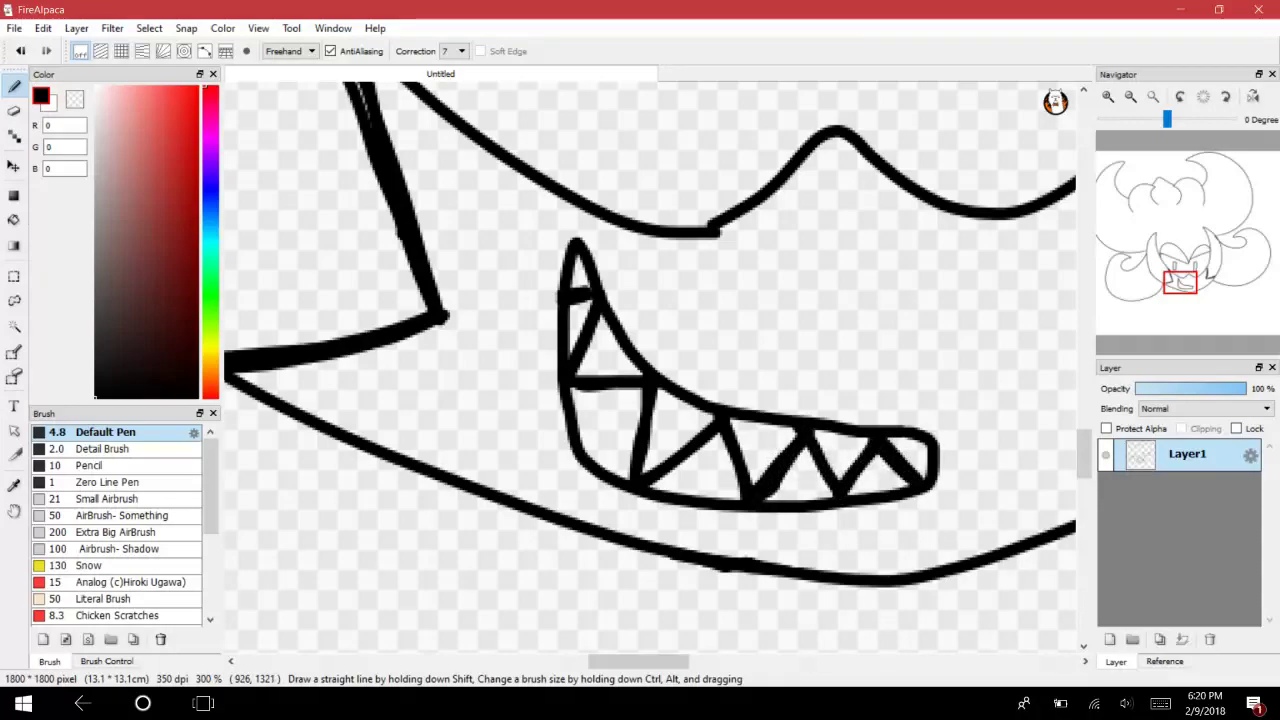
{"action": "left_click", "coordinate": [1130, 96]}
{"action": "mouse_move", "coordinate": [1185, 288]}
{"action": "left_mouse_down"}
{"action": "mouse_move", "coordinate": [1131, 257]}
{"action": "mouse_move", "coordinate": [1180, 264]}
{"action": "mouse_move", "coordinate": [1200, 287]}
{"action": "mouse_move", "coordinate": [1199, 275]}
{"action": "mouse_move", "coordinate": [1191, 286]}
{"action": "left_mouse_up"}
Switch to YouTube in Chrome, skip ahead in the playlist to the SharaX Freddy's Music Box remix, and return to FireAlpaca.
{"action": "left_click", "coordinate": [203, 704]}
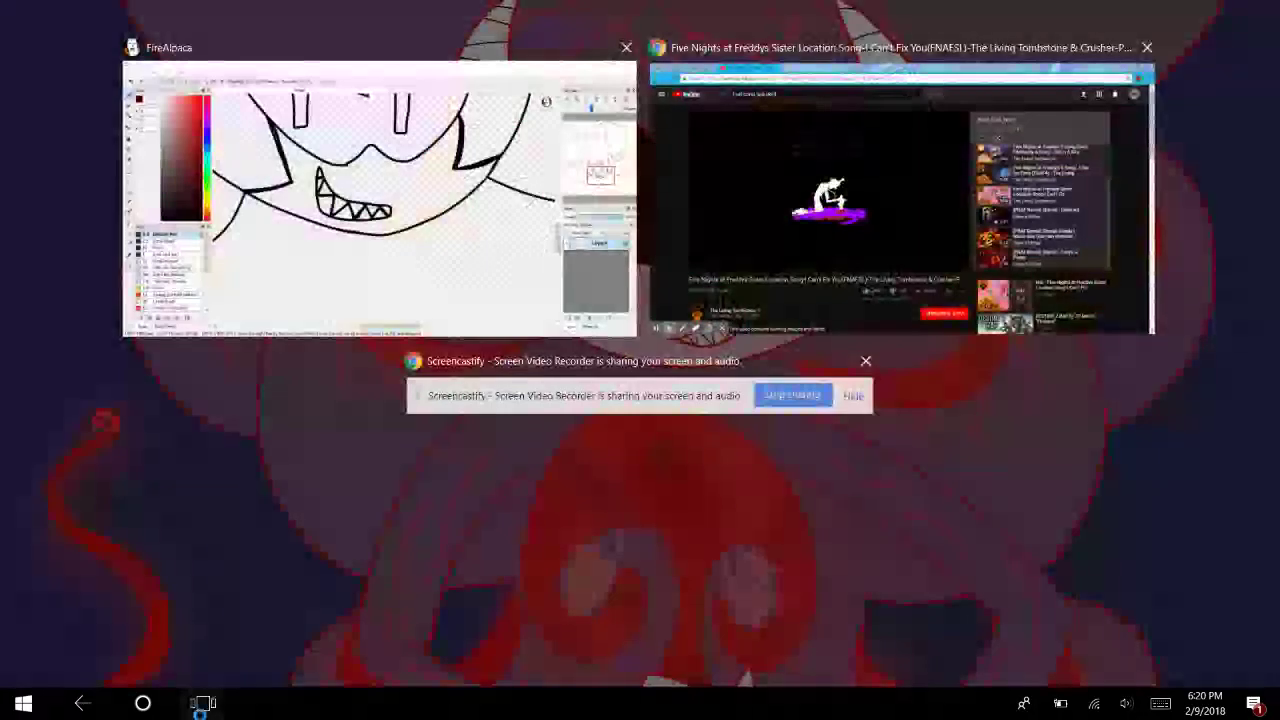
{"action": "left_click", "coordinate": [888, 170]}
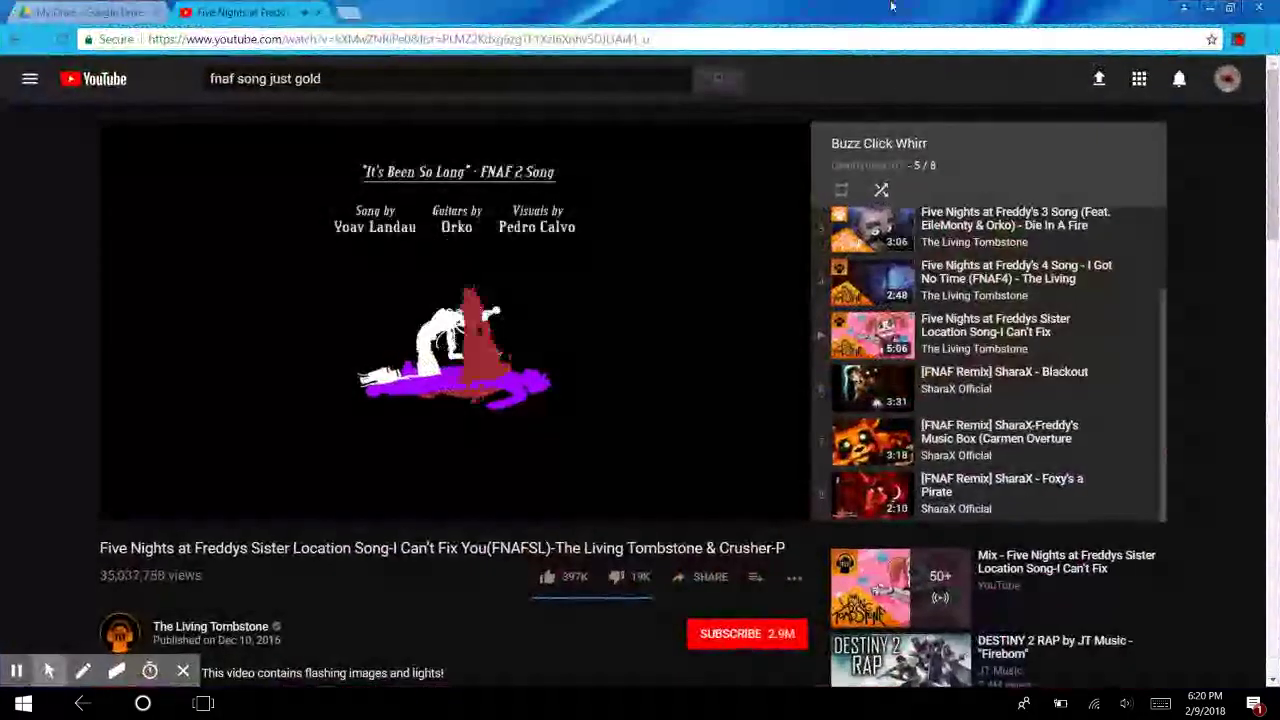
{"action": "left_click", "coordinate": [190, 511]}
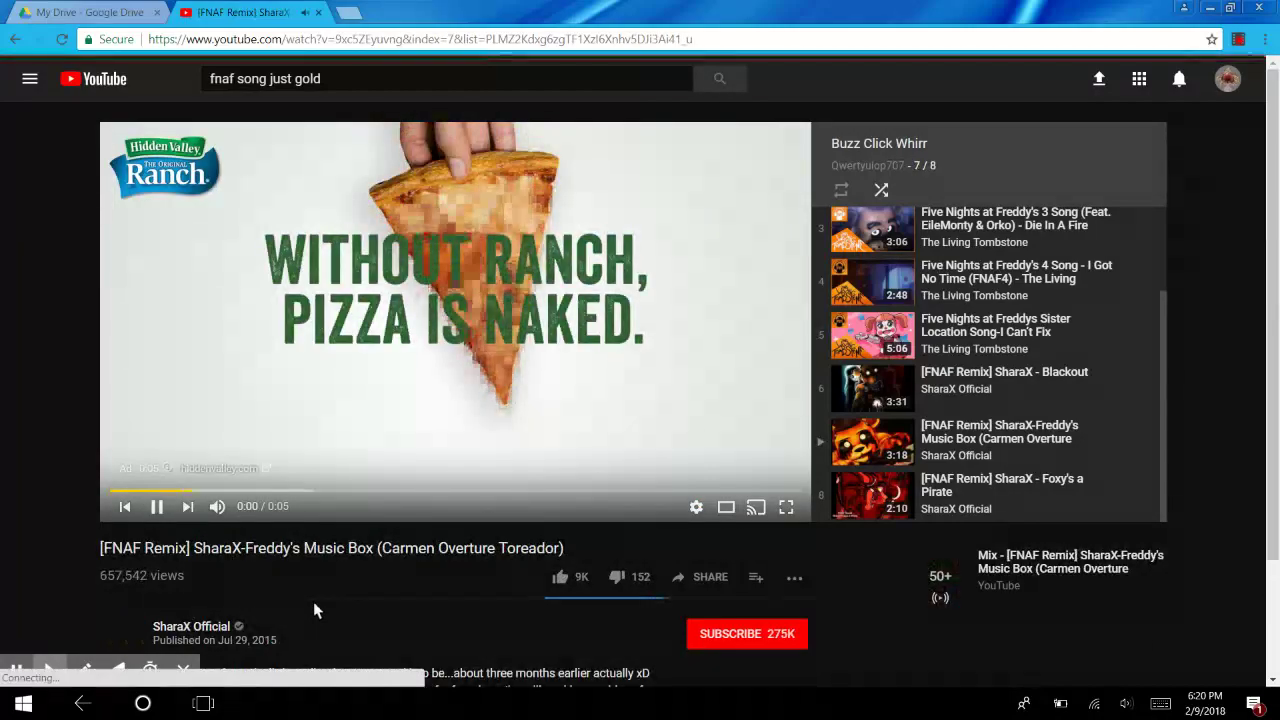
{"action": "key", "text": "super+Tab"}
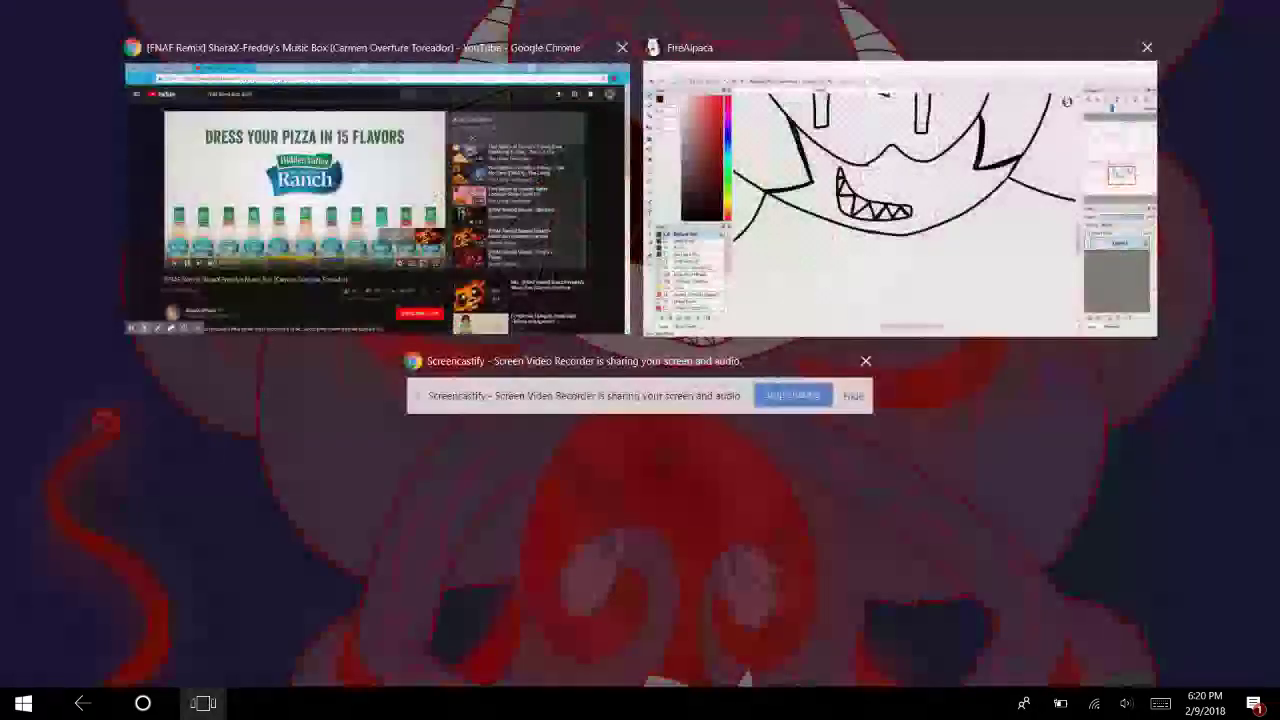
{"action": "left_click", "coordinate": [971, 220]}
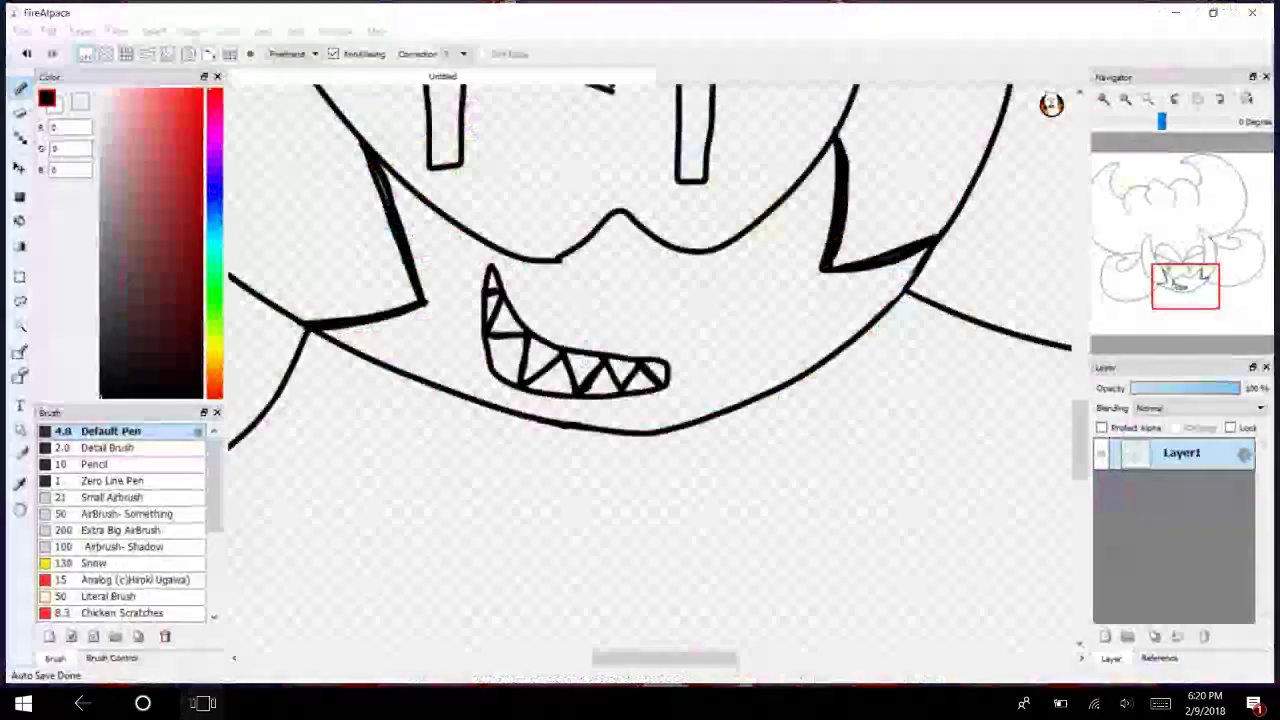
Draw a large lobe from the chin's left side that hooks up beside the face and sweeps down near the canvas's bottom.
{"action": "mouse_move", "coordinate": [1188, 286]}
{"action": "left_mouse_down"}
{"action": "mouse_move", "coordinate": [1133, 258]}
{"action": "mouse_move", "coordinate": [1157, 240]}
{"action": "mouse_move", "coordinate": [1187, 287]}
{"action": "left_mouse_up"}
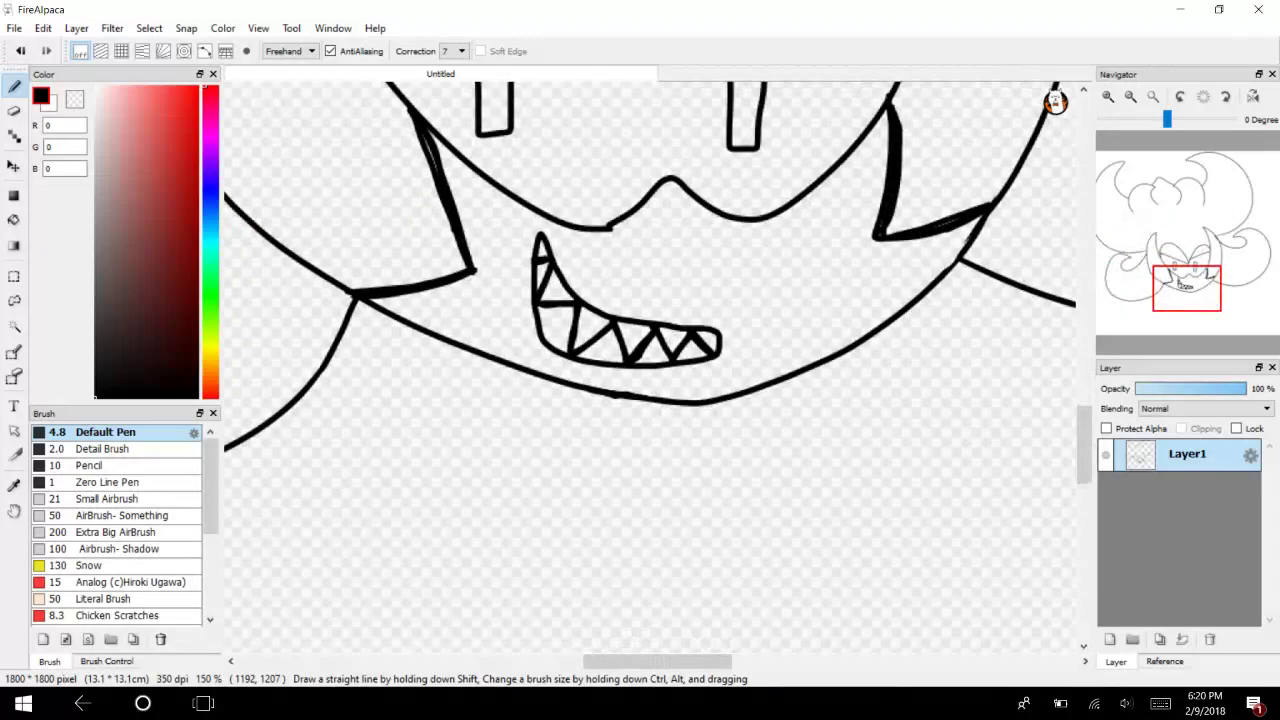
{"action": "left_click", "coordinate": [1130, 96]}
{"action": "left_click", "coordinate": [1130, 96]}
{"action": "mouse_move", "coordinate": [520, 338]}
{"action": "left_mouse_down"}
{"action": "mouse_move", "coordinate": [435, 307]}
{"action": "mouse_move", "coordinate": [388, 323]}
{"action": "mouse_move", "coordinate": [461, 567]}
{"action": "mouse_move", "coordinate": [538, 565]}
{"action": "left_mouse_up"}
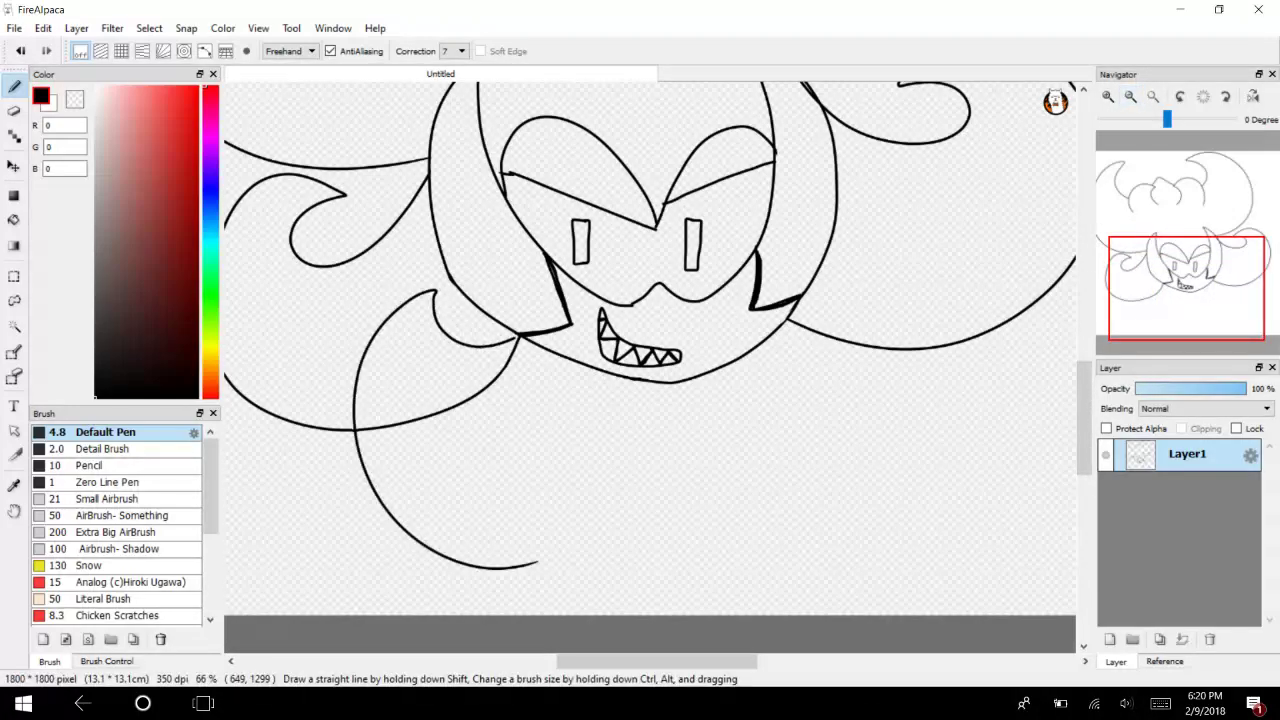
{"action": "key", "text": "ctrl+z"}
{"action": "mouse_move", "coordinate": [555, 350]}
{"action": "left_mouse_down"}
{"action": "mouse_move", "coordinate": [465, 308]}
{"action": "mouse_move", "coordinate": [580, 563]}
{"action": "left_mouse_up"}
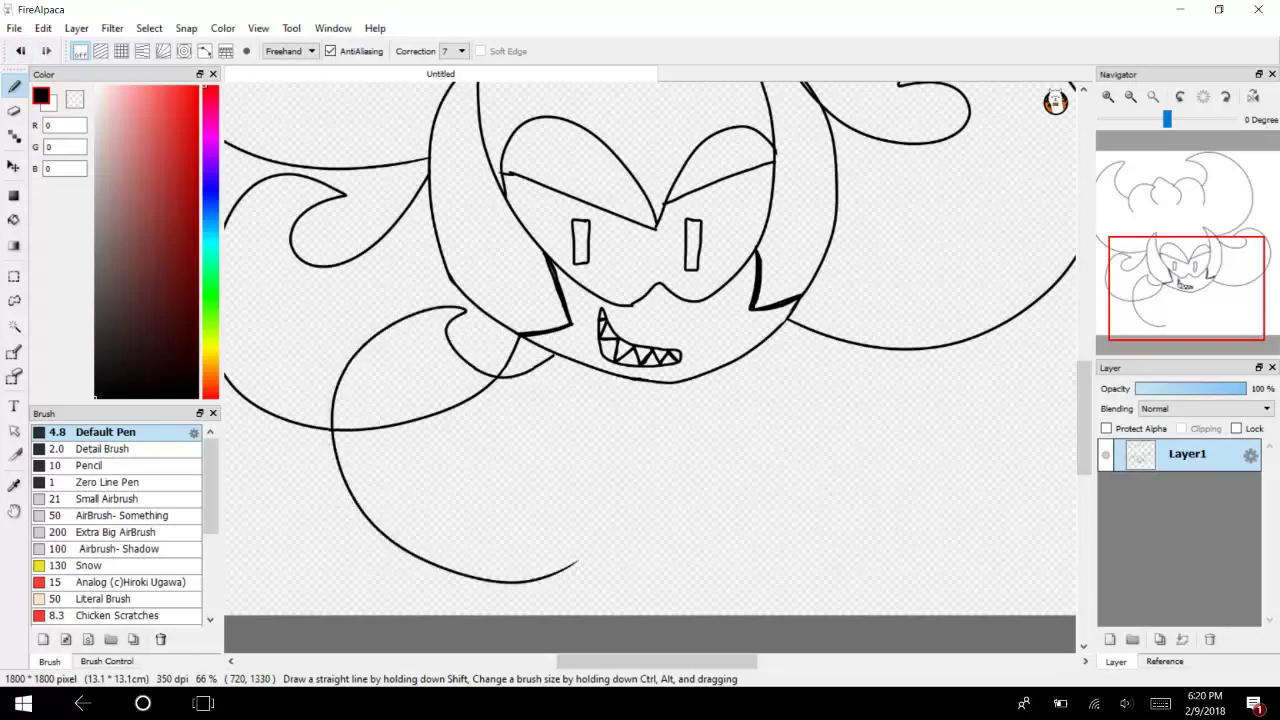
Draw a mirrored large hooked lobe from the chin's right side, sweeping out and down near the canvas's bottom.
{"action": "mouse_move", "coordinate": [772, 338]}
{"action": "left_mouse_down"}
{"action": "mouse_move", "coordinate": [871, 372]}
{"action": "mouse_move", "coordinate": [834, 303]}
{"action": "mouse_move", "coordinate": [955, 432]}
{"action": "left_mouse_up"}
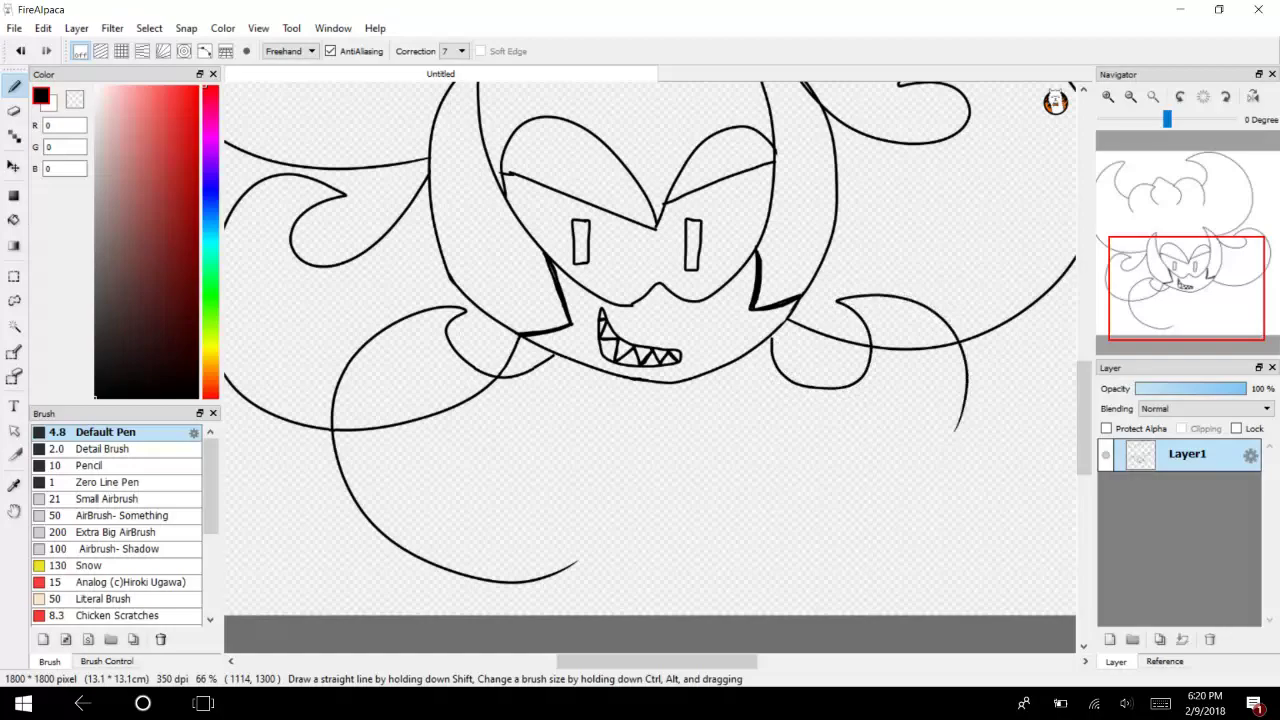
{"action": "key", "text": "ctrl+z"}
{"action": "mouse_move", "coordinate": [772, 338]}
{"action": "left_mouse_down"}
{"action": "mouse_move", "coordinate": [888, 335]}
{"action": "mouse_move", "coordinate": [975, 490]}
{"action": "mouse_move", "coordinate": [783, 590]}
{"action": "left_mouse_up"}
{"action": "mouse_move", "coordinate": [572, 562]}
{"action": "left_mouse_down"}
{"action": "mouse_move", "coordinate": [490, 614]}
{"action": "mouse_move", "coordinate": [462, 612]}
{"action": "left_mouse_up"}
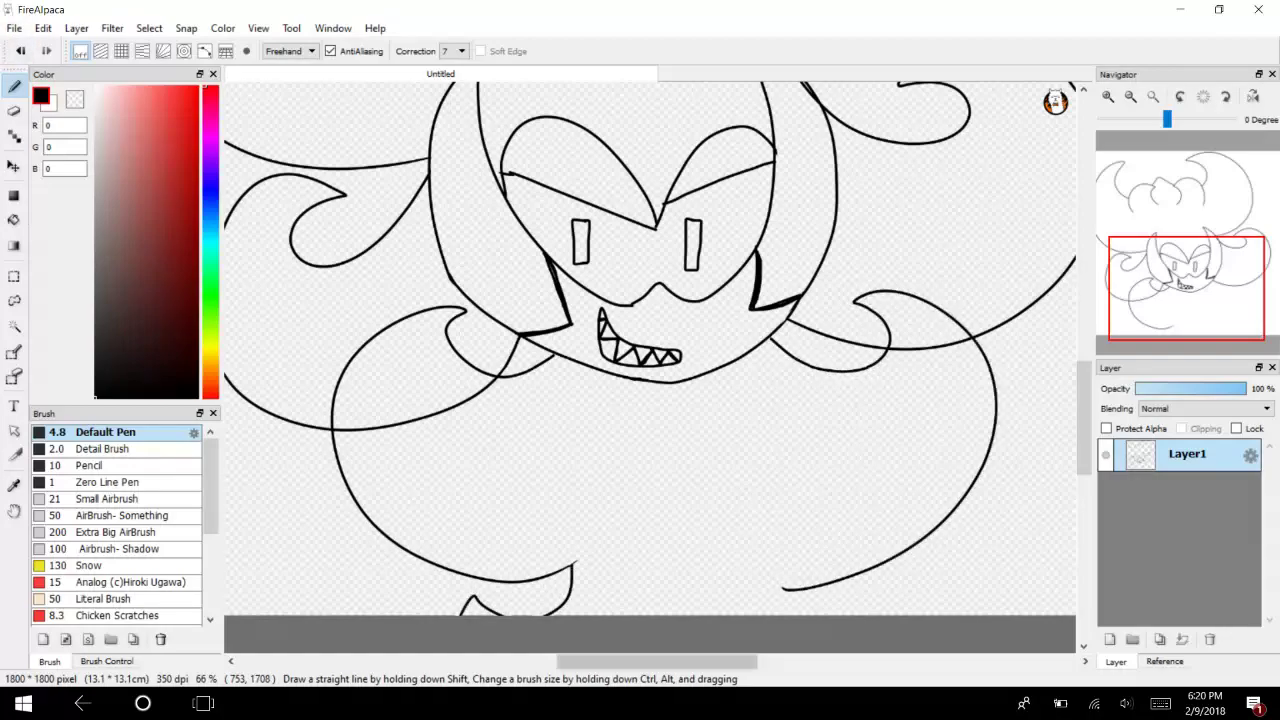
{"action": "mouse_move", "coordinate": [783, 590]}
{"action": "left_mouse_down"}
{"action": "mouse_move", "coordinate": [900, 567]}
{"action": "mouse_move", "coordinate": [952, 570]}
{"action": "mouse_move", "coordinate": [980, 612]}
{"action": "left_mouse_up"}
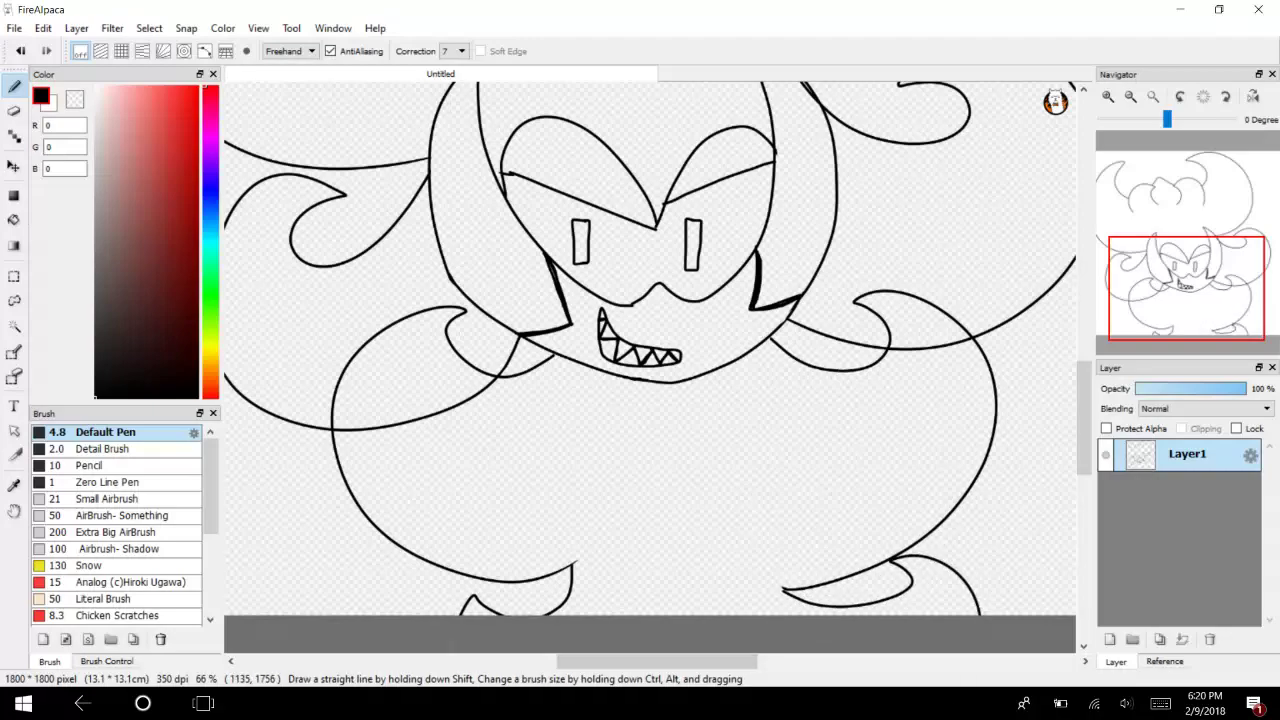
{"action": "key", "text": "ctrl+z"}
{"action": "key", "text": "ctrl+z"}
Draw a small hooked curl at the lower end of each large lobe, running off the canvas's bottom edge.
{"action": "left_click_drag", "start_coordinate": [509, 559], "coordinate": [377, 613]}
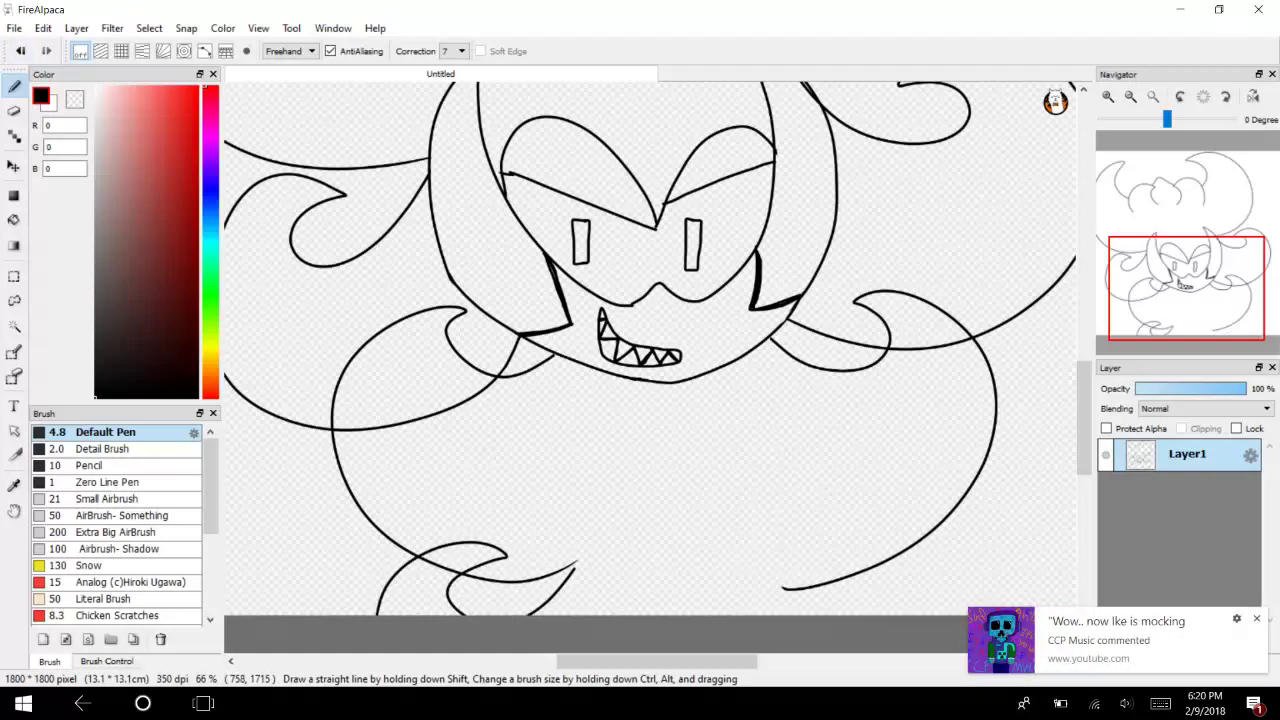
{"action": "left_click", "coordinate": [1258, 622]}
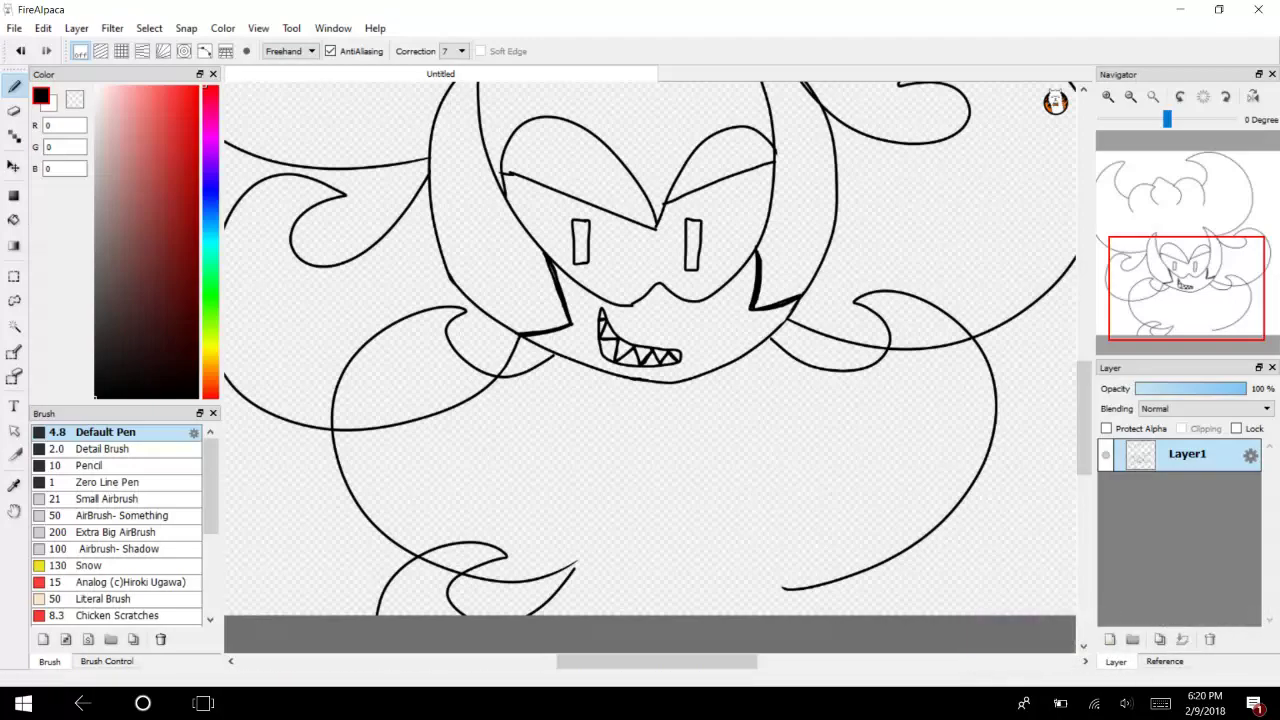
{"action": "left_click", "coordinate": [1219, 312]}
{"action": "left_click", "coordinate": [1108, 97]}
{"action": "left_click", "coordinate": [1108, 97]}
{"action": "mouse_move", "coordinate": [572, 585]}
{"action": "left_mouse_down"}
{"action": "mouse_move", "coordinate": [714, 637]}
{"action": "mouse_move", "coordinate": [818, 509]}
{"action": "mouse_move", "coordinate": [1012, 642]}
{"action": "left_mouse_up"}
Erase the part of the large left lobe's line that crosses through the small curl at its lower end.
{"action": "left_click_drag", "start_coordinate": [1207, 317], "coordinate": [1147, 319]}
{"action": "left_click", "coordinate": [14, 111]}
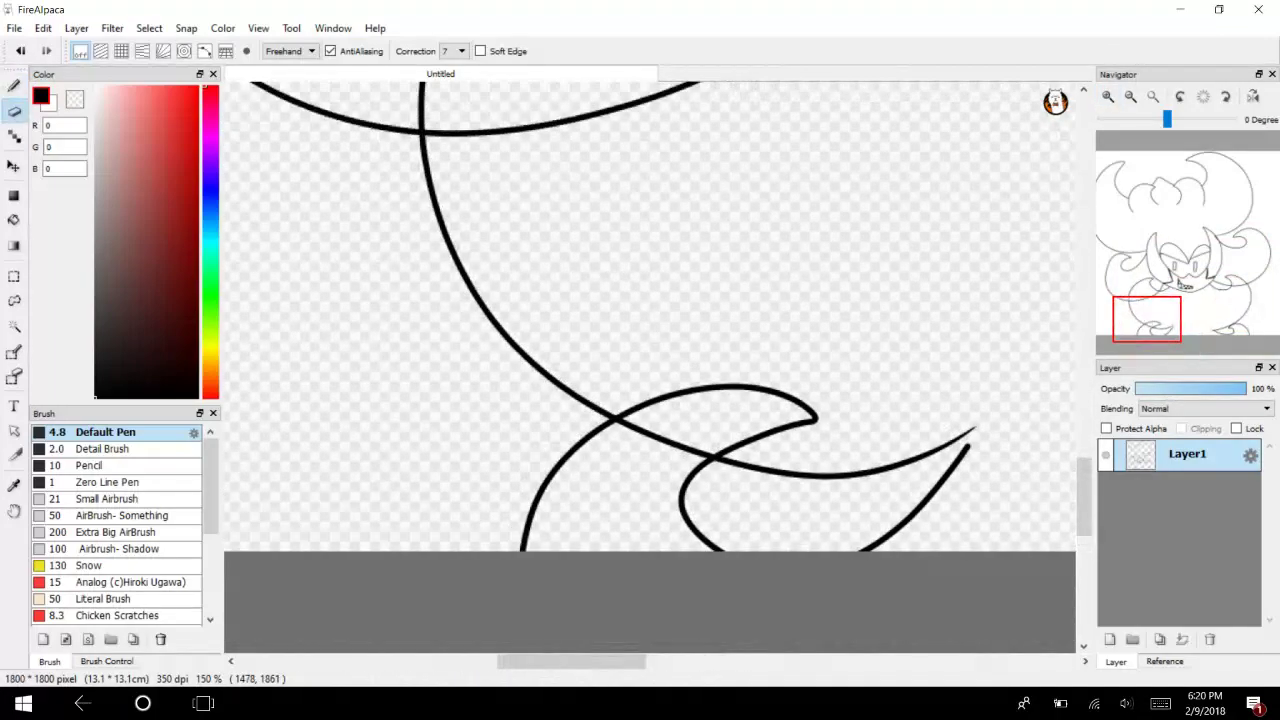
{"action": "left_click", "coordinate": [1108, 96]}
{"action": "left_click", "coordinate": [1108, 96]}
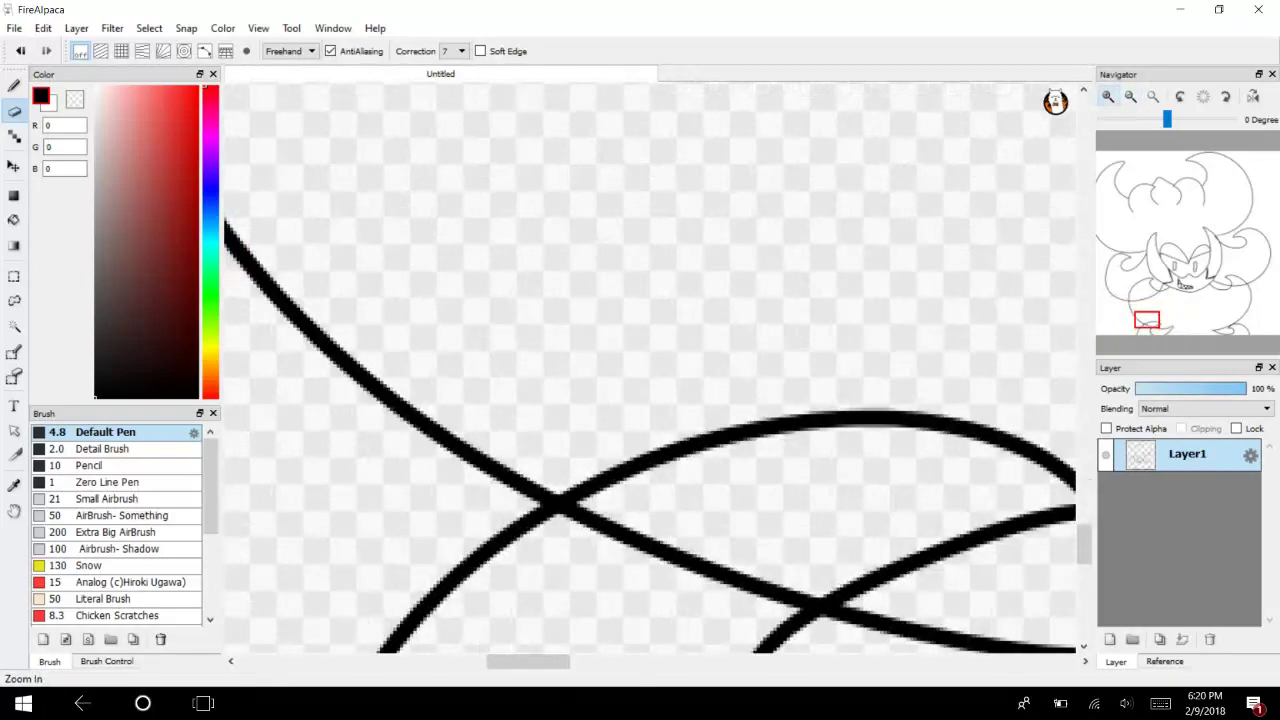
{"action": "mouse_move", "coordinate": [800, 604]}
{"action": "left_mouse_down"}
{"action": "mouse_move", "coordinate": [645, 554]}
{"action": "mouse_move", "coordinate": [560, 512]}
{"action": "left_mouse_up"}
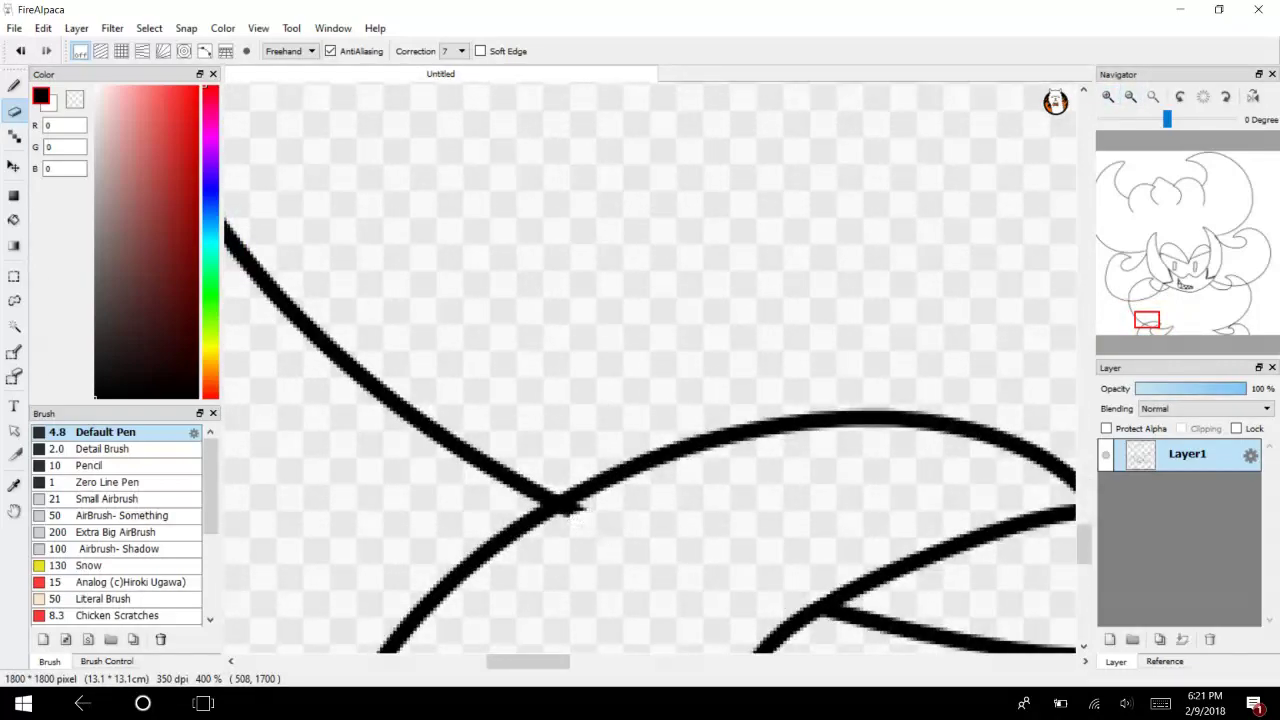
Rework the upper line at the lower left curl's inner end so it meets the lower line in a closed point.
{"action": "left_click", "coordinate": [1130, 96]}
{"action": "left_click", "coordinate": [1130, 96]}
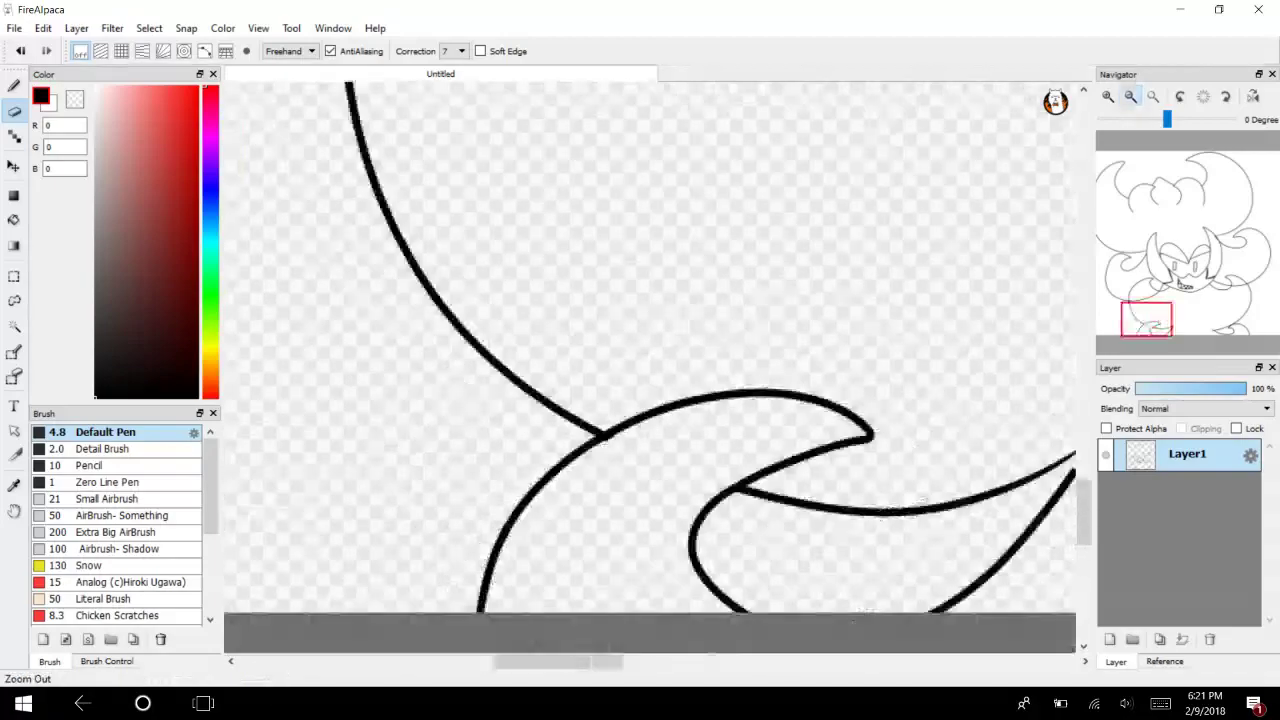
{"action": "left_click", "coordinate": [1130, 96]}
{"action": "mouse_move", "coordinate": [1168, 316]}
{"action": "left_mouse_down"}
{"action": "mouse_move", "coordinate": [1201, 322]}
{"action": "mouse_move", "coordinate": [1170, 326]}
{"action": "left_mouse_up"}
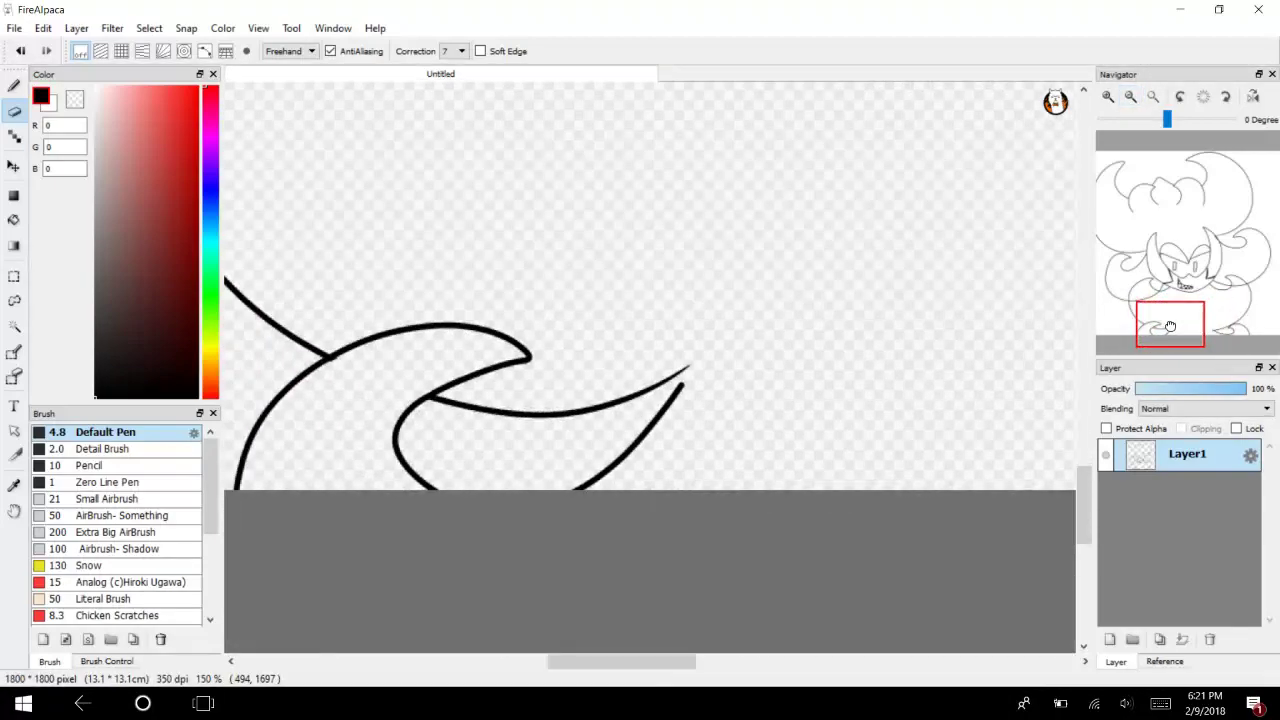
{"action": "left_click", "coordinate": [1108, 96]}
{"action": "left_click", "coordinate": [1108, 96]}
{"action": "left_click", "coordinate": [1108, 96]}
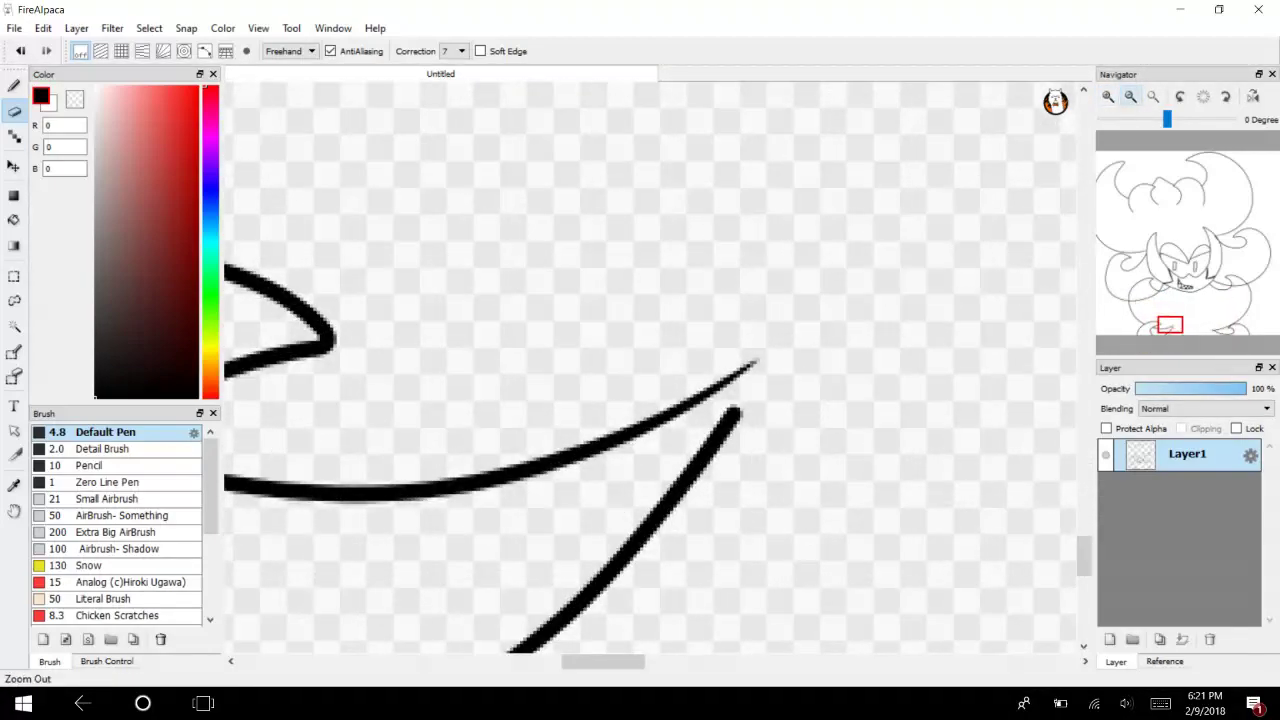
{"action": "left_click", "coordinate": [1108, 96]}
{"action": "mouse_move", "coordinate": [235, 556]}
{"action": "left_mouse_down"}
{"action": "mouse_move", "coordinate": [375, 559]}
{"action": "mouse_move", "coordinate": [505, 525]}
{"action": "mouse_move", "coordinate": [579, 480]}
{"action": "mouse_move", "coordinate": [385, 540]}
{"action": "mouse_move", "coordinate": [604, 470]}
{"action": "mouse_move", "coordinate": [760, 388]}
{"action": "left_mouse_up"}
{"action": "key", "text": "b"}
{"action": "mouse_move", "coordinate": [238, 556]}
{"action": "left_mouse_down"}
{"action": "mouse_move", "coordinate": [571, 509]}
{"action": "mouse_move", "coordinate": [780, 436]}
{"action": "left_mouse_up"}
Draw a rounded arch below the chin whose two sides end in inward hooked curls running down to the canvas's bottom edge.
{"action": "left_click", "coordinate": [1130, 97]}
{"action": "left_click", "coordinate": [1130, 97]}
{"action": "mouse_move", "coordinate": [1184, 327]}
{"action": "left_mouse_down"}
{"action": "mouse_move", "coordinate": [1176, 314]}
{"action": "mouse_move", "coordinate": [1171, 337]}
{"action": "mouse_move", "coordinate": [1184, 318]}
{"action": "mouse_move", "coordinate": [1198, 332]}
{"action": "mouse_move", "coordinate": [1183, 280]}
{"action": "mouse_move", "coordinate": [1188, 322]}
{"action": "left_mouse_up"}
{"action": "left_click", "coordinate": [1130, 96]}
{"action": "left_click", "coordinate": [1130, 96]}
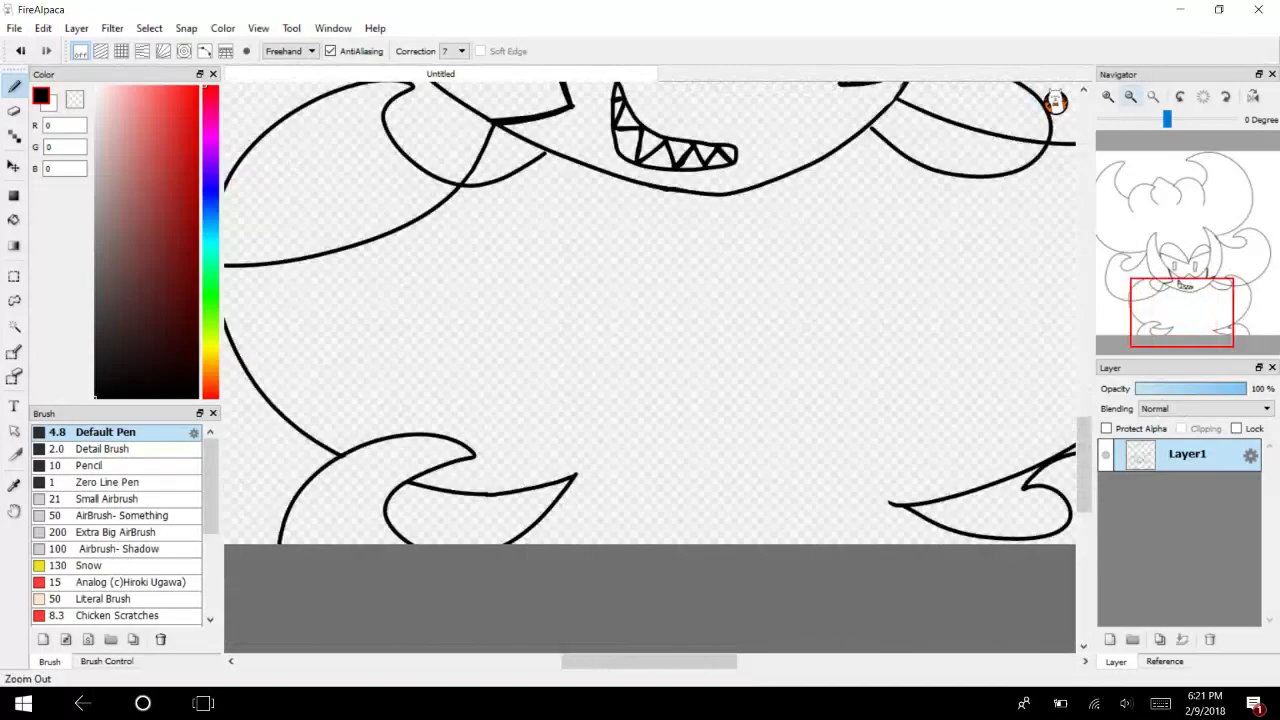
{"action": "mouse_move", "coordinate": [658, 230]}
{"action": "left_mouse_down"}
{"action": "mouse_move", "coordinate": [630, 268]}
{"action": "mouse_move", "coordinate": [684, 432]}
{"action": "mouse_move", "coordinate": [660, 440]}
{"action": "mouse_move", "coordinate": [685, 545]}
{"action": "left_mouse_up"}
{"action": "mouse_move", "coordinate": [645, 232]}
{"action": "left_mouse_down"}
{"action": "mouse_move", "coordinate": [757, 212]}
{"action": "mouse_move", "coordinate": [802, 468]}
{"action": "mouse_move", "coordinate": [822, 397]}
{"action": "mouse_move", "coordinate": [800, 545]}
{"action": "left_mouse_up"}
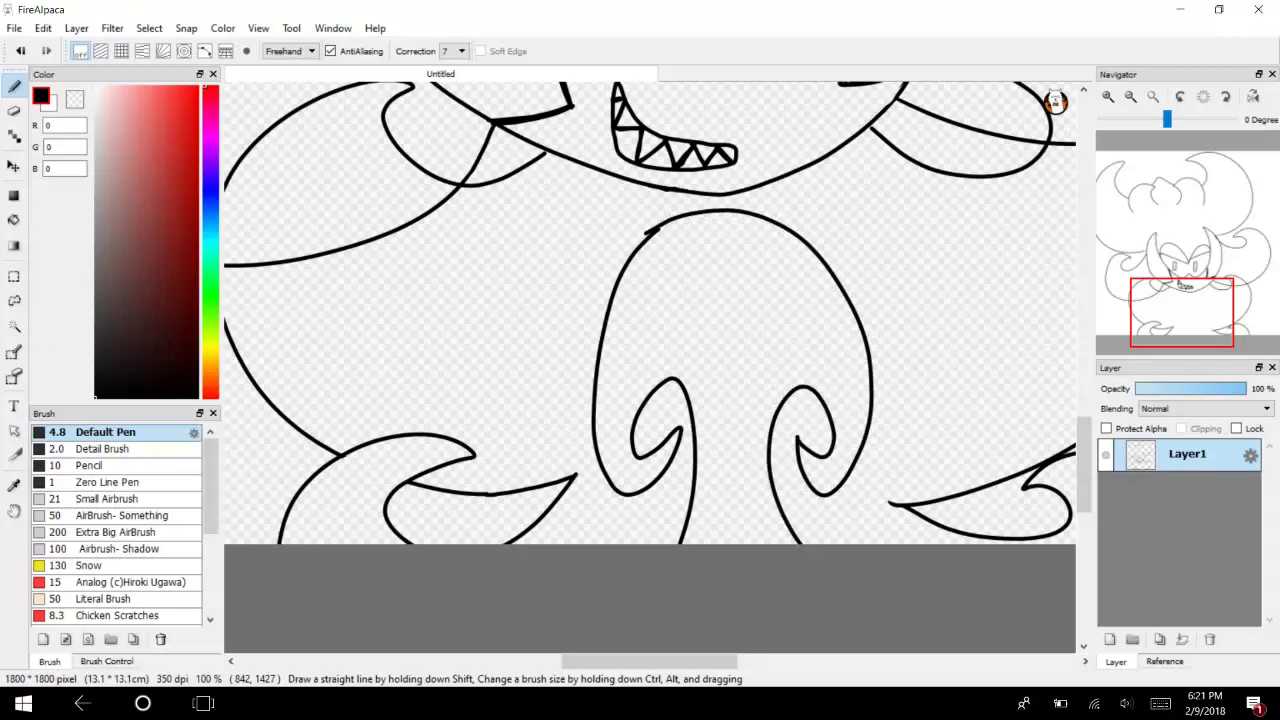
Erase the upper left lobe's line where it runs through the lower left lobe, between the hooked curl and the outer edge.
{"action": "mouse_move", "coordinate": [1180, 332]}
{"action": "left_mouse_down"}
{"action": "mouse_move", "coordinate": [1139, 207]}
{"action": "mouse_move", "coordinate": [1159, 202]}
{"action": "mouse_move", "coordinate": [1184, 286]}
{"action": "left_mouse_up"}
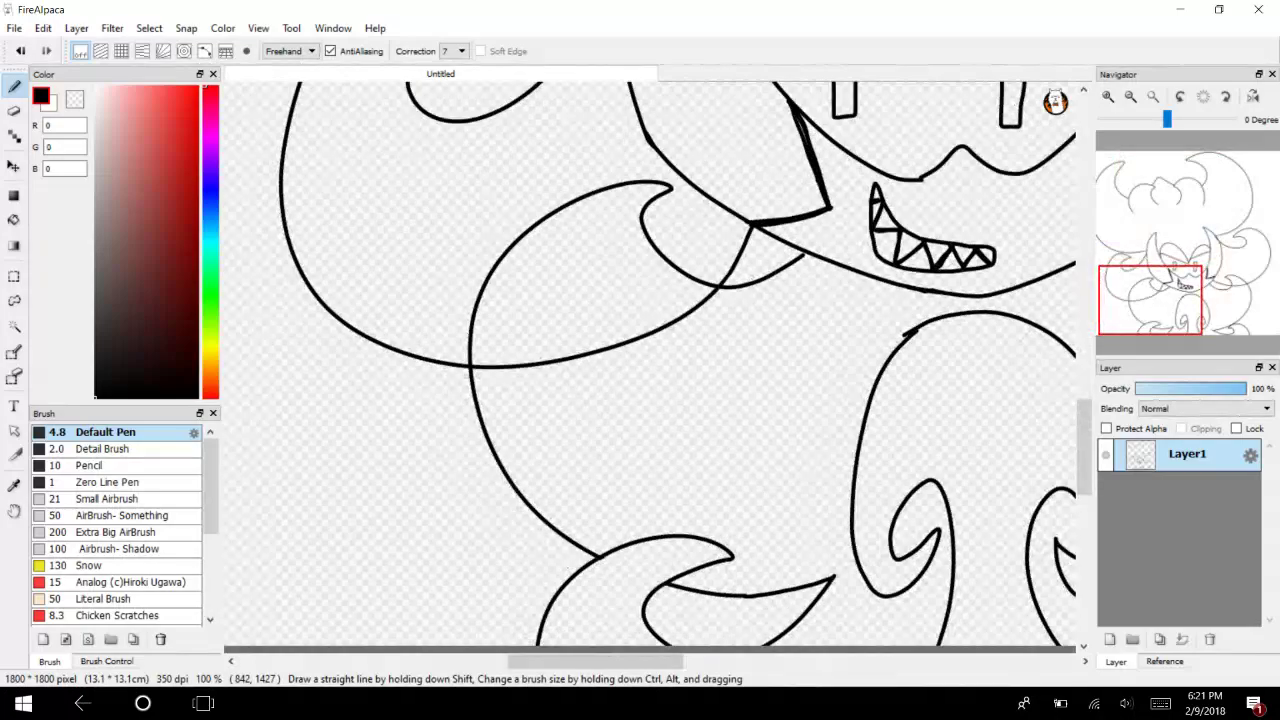
{"action": "left_click", "coordinate": [1108, 97]}
{"action": "left_click", "coordinate": [1108, 97]}
{"action": "left_click", "coordinate": [1108, 97]}
{"action": "left_click", "coordinate": [1108, 97]}
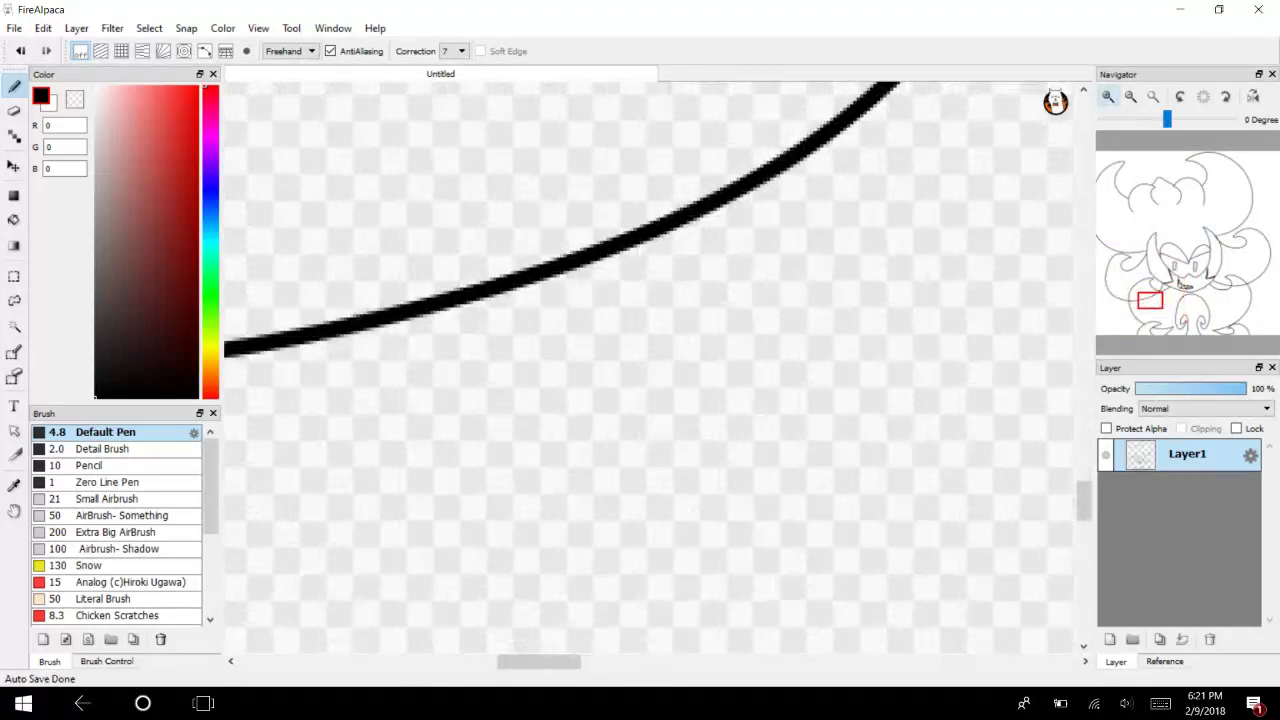
{"action": "left_click_drag", "start_coordinate": [1084, 501], "coordinate": [1084, 481]}
{"action": "mouse_move", "coordinate": [947, 381]}
{"action": "left_mouse_down"}
{"action": "mouse_move", "coordinate": [865, 357]}
{"action": "mouse_move", "coordinate": [882, 374]}
{"action": "mouse_move", "coordinate": [805, 452]}
{"action": "mouse_move", "coordinate": [394, 610]}
{"action": "mouse_move", "coordinate": [458, 587]}
{"action": "mouse_move", "coordinate": [250, 637]}
{"action": "left_mouse_up"}
{"action": "key", "text": "ctrl+z"}
{"action": "key", "text": "e"}
{"action": "left_click_drag", "start_coordinate": [548, 663], "coordinate": [490, 663]}
{"action": "left_click_drag", "start_coordinate": [1084, 481], "coordinate": [1084, 501]}
{"action": "left_click_drag", "start_coordinate": [850, 343], "coordinate": [528, 362]}
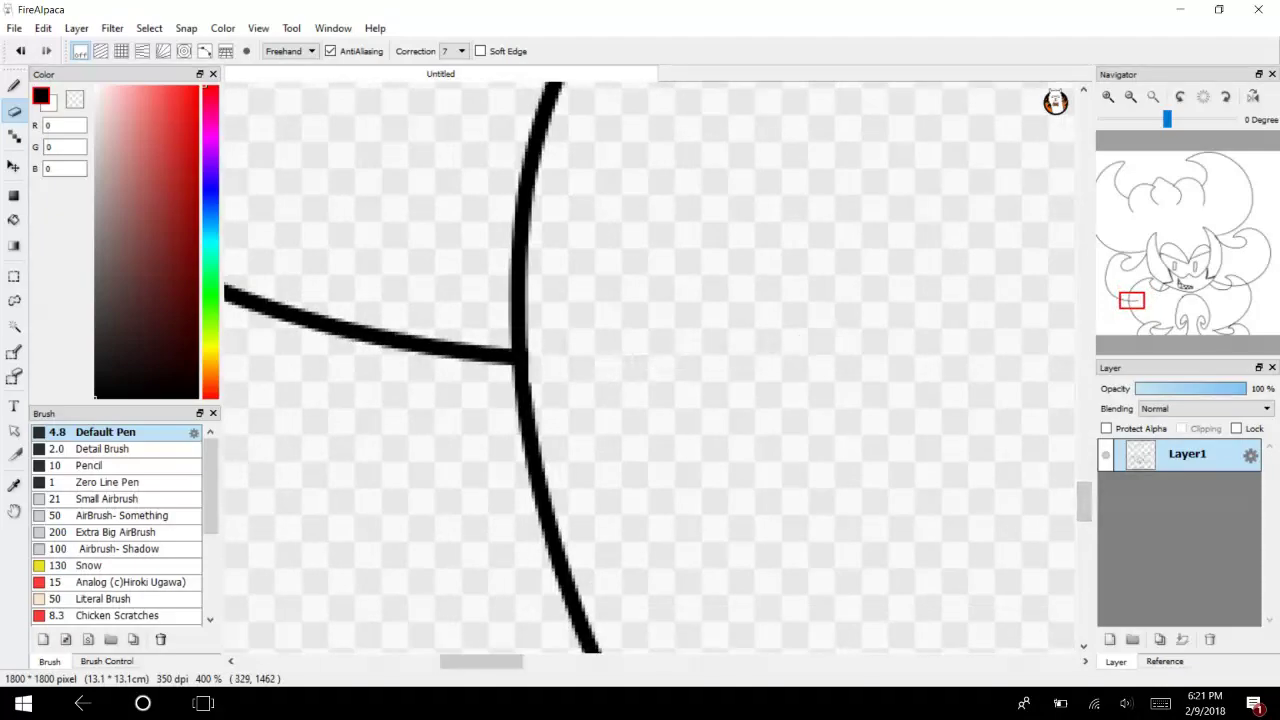
Erase the upper right lobe's line where it runs through the lower right lobe, between the hooked curl and the outer edge.
{"action": "left_click", "coordinate": [1131, 97]}
{"action": "left_click", "coordinate": [1131, 97]}
{"action": "left_click", "coordinate": [1131, 97]}
{"action": "left_click_drag", "start_coordinate": [1173, 308], "coordinate": [1236, 282]}
{"action": "left_click", "coordinate": [1108, 97]}
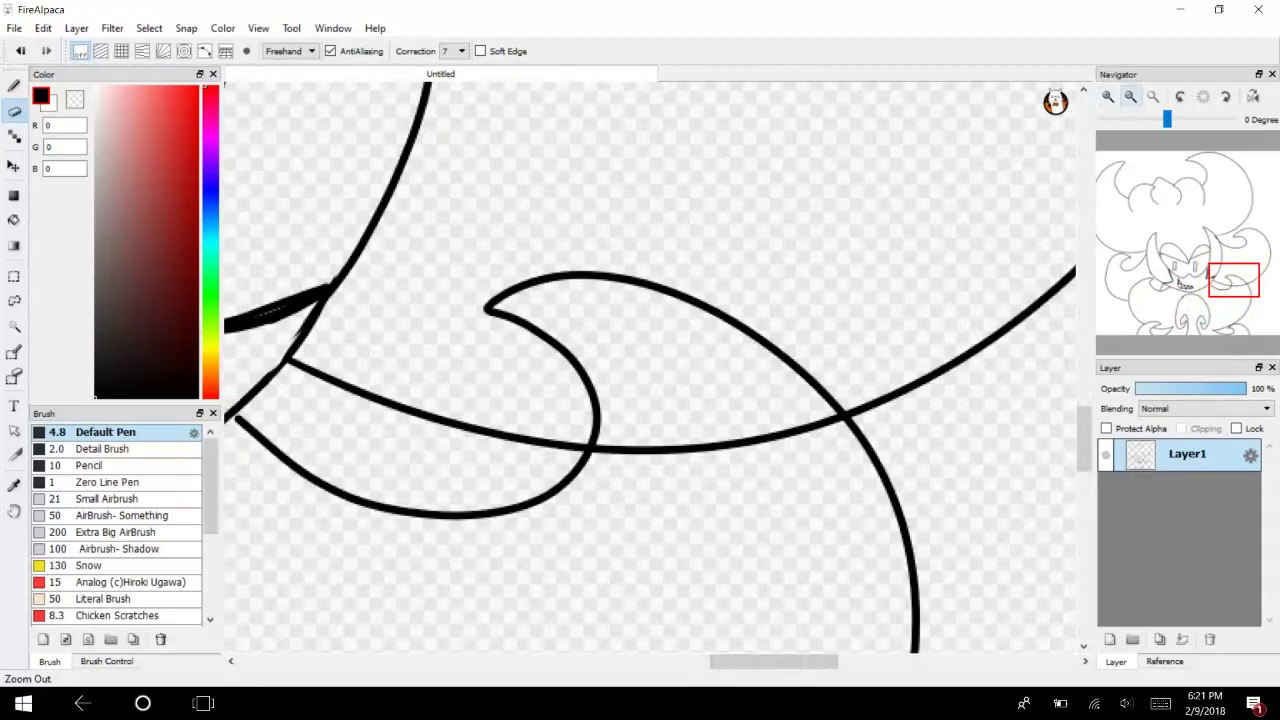
{"action": "left_click", "coordinate": [1108, 96]}
{"action": "mouse_move", "coordinate": [1036, 466]}
{"action": "left_mouse_down"}
{"action": "mouse_move", "coordinate": [985, 477]}
{"action": "mouse_move", "coordinate": [787, 521]}
{"action": "mouse_move", "coordinate": [644, 538]}
{"action": "mouse_move", "coordinate": [580, 532]}
{"action": "left_mouse_up"}
{"action": "left_click", "coordinate": [1130, 96]}
{"action": "left_click", "coordinate": [1130, 96]}
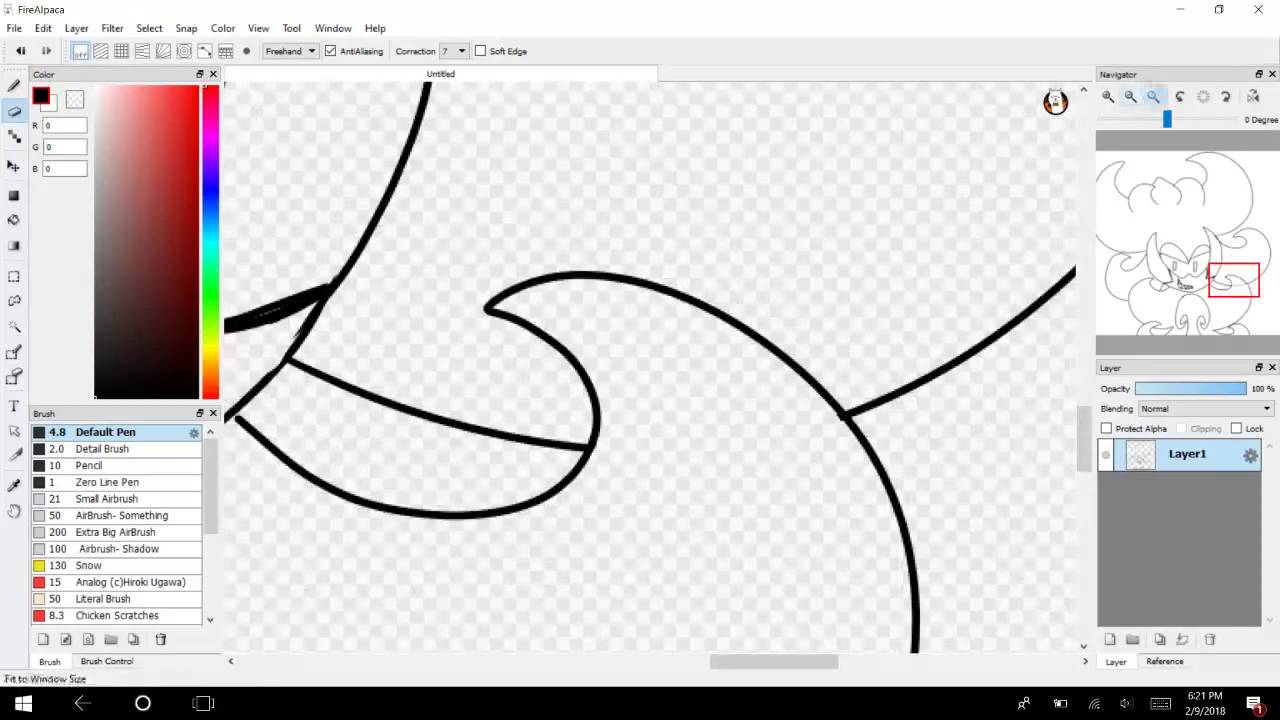
Fill the left eye's rectangular pupil with solid black using the size 10 Pencil brush.
{"action": "left_click", "coordinate": [1153, 96]}
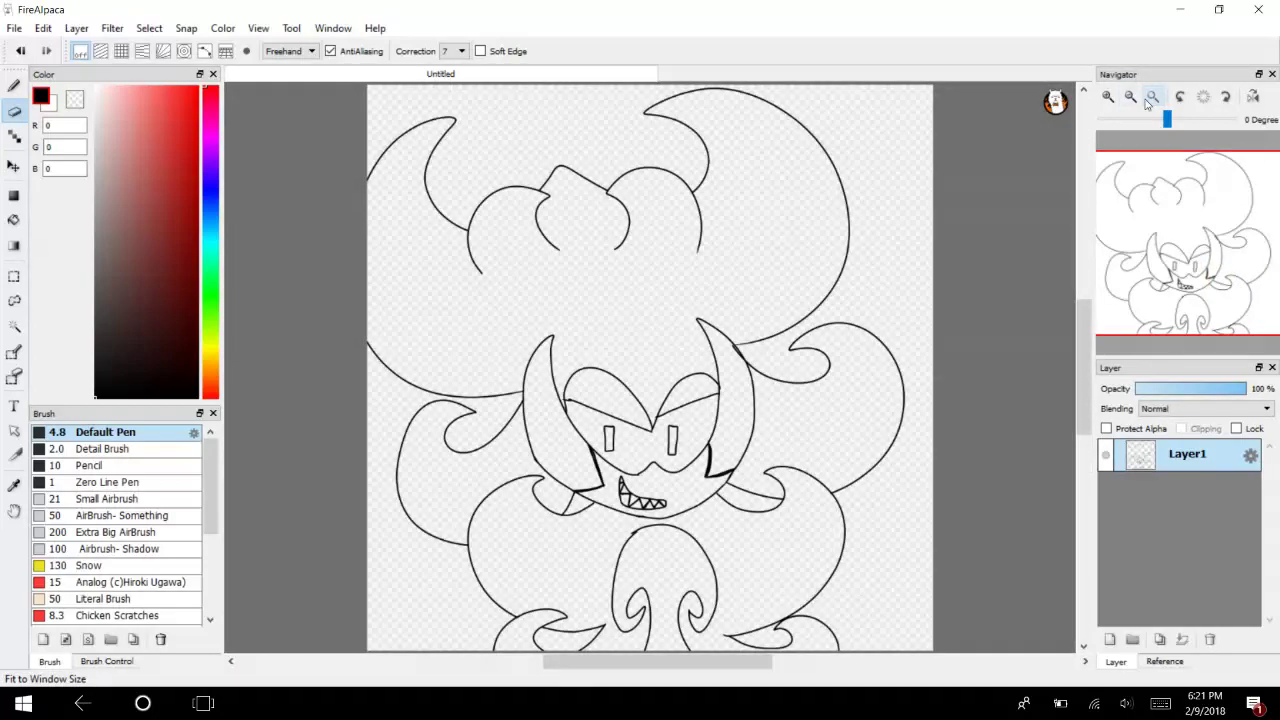
{"action": "left_click", "coordinate": [1108, 96]}
{"action": "left_click", "coordinate": [1108, 96]}
{"action": "left_click_drag", "start_coordinate": [1190, 296], "coordinate": [1173, 270]}
{"action": "left_click", "coordinate": [1108, 96]}
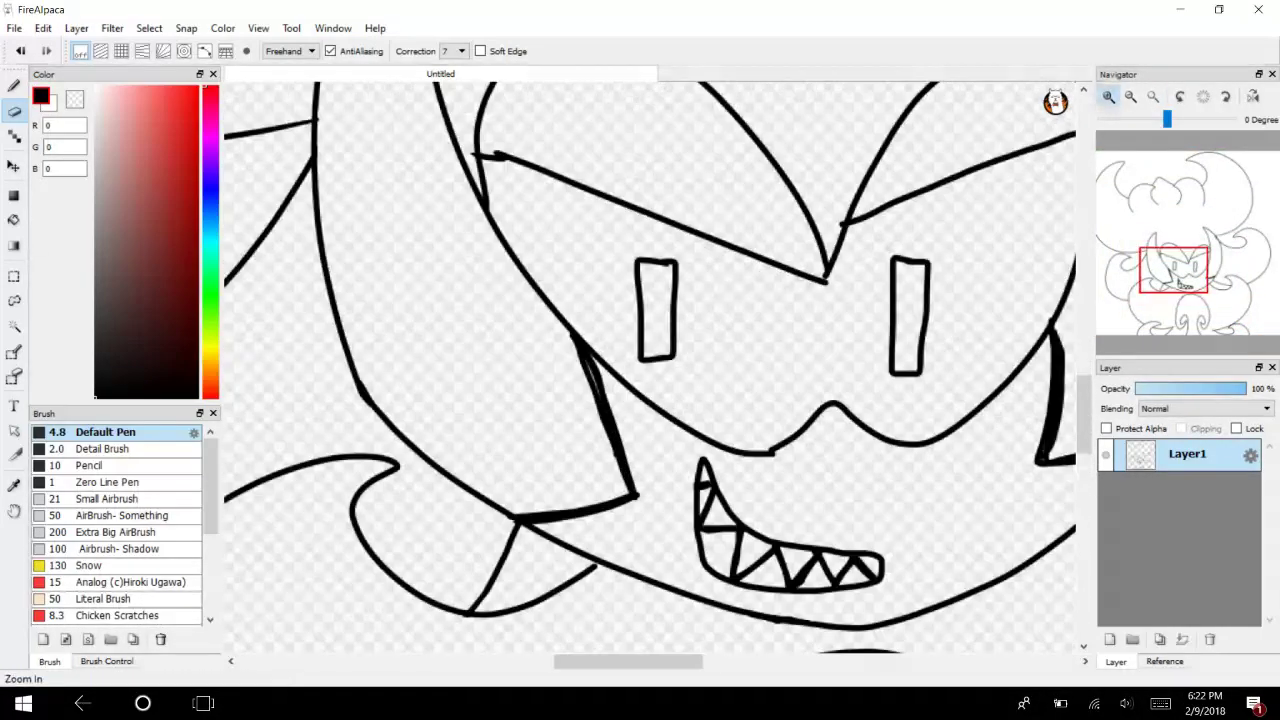
{"action": "left_click", "coordinate": [1108, 96]}
{"action": "left_click", "coordinate": [1108, 96]}
{"action": "mouse_move", "coordinate": [1084, 432]}
{"action": "left_mouse_down"}
{"action": "mouse_move", "coordinate": [1084, 413]}
{"action": "mouse_move", "coordinate": [1084, 424]}
{"action": "left_mouse_up"}
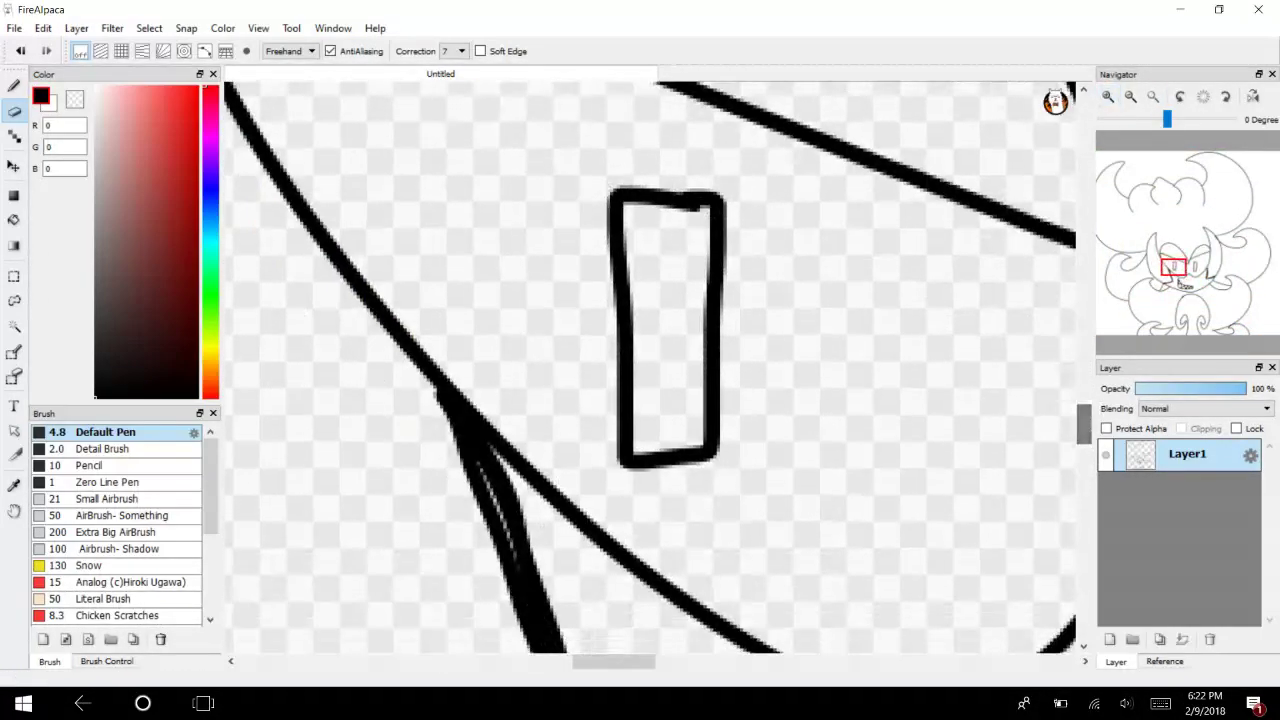
{"action": "left_click", "coordinate": [100, 466]}
{"action": "left_click_drag", "start_coordinate": [628, 192], "coordinate": [640, 290]}
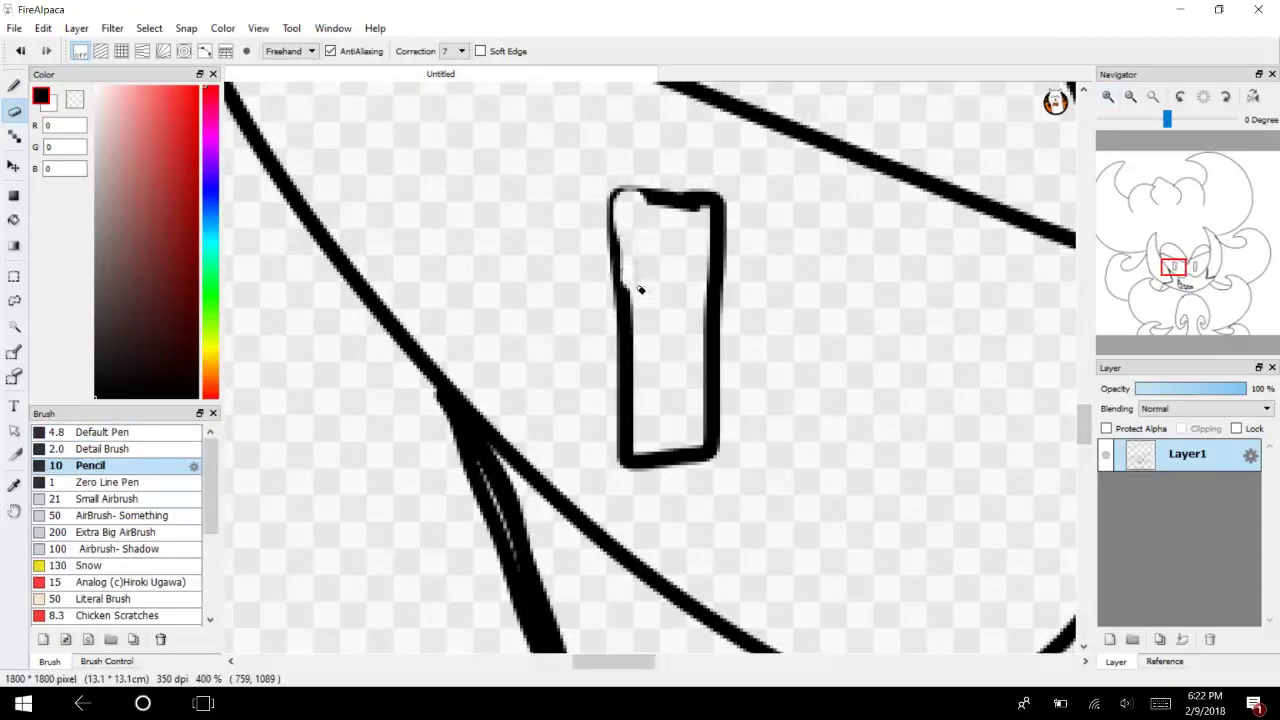
{"action": "key", "text": "ctrl+z"}
{"action": "key", "text": "b"}
{"action": "mouse_move", "coordinate": [624, 190]}
{"action": "left_mouse_down"}
{"action": "mouse_move", "coordinate": [646, 440]}
{"action": "mouse_move", "coordinate": [702, 438]}
{"action": "mouse_move", "coordinate": [698, 262]}
{"action": "mouse_move", "coordinate": [643, 220]}
{"action": "mouse_move", "coordinate": [666, 380]}
{"action": "mouse_move", "coordinate": [683, 355]}
{"action": "mouse_move", "coordinate": [708, 207]}
{"action": "left_mouse_up"}
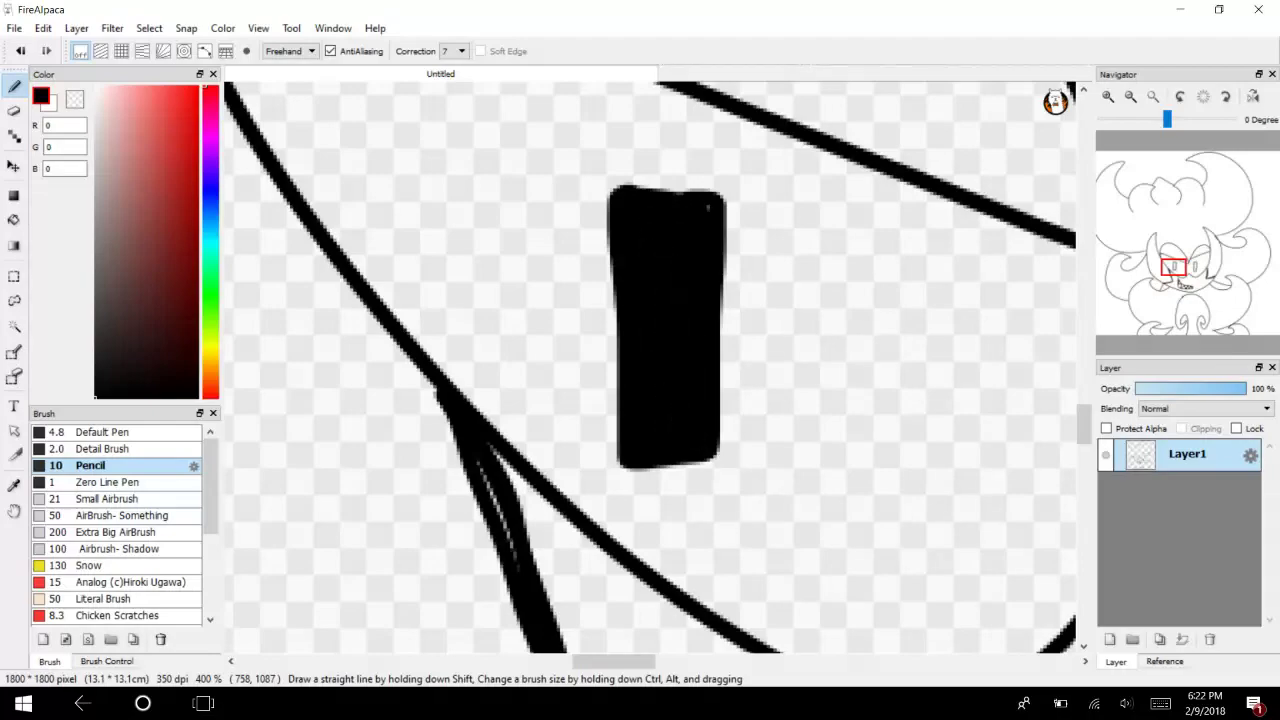
Fill the right eye's rectangular pupil with solid black to match the left one.
{"action": "left_click_drag", "start_coordinate": [614, 661], "coordinate": [679, 661]}
{"action": "mouse_move", "coordinate": [648, 185]}
{"action": "left_mouse_down"}
{"action": "mouse_move", "coordinate": [650, 472]}
{"action": "mouse_move", "coordinate": [706, 335]}
{"action": "mouse_move", "coordinate": [714, 200]}
{"action": "mouse_move", "coordinate": [677, 243]}
{"action": "mouse_move", "coordinate": [670, 450]}
{"action": "mouse_move", "coordinate": [695, 219]}
{"action": "left_mouse_up"}
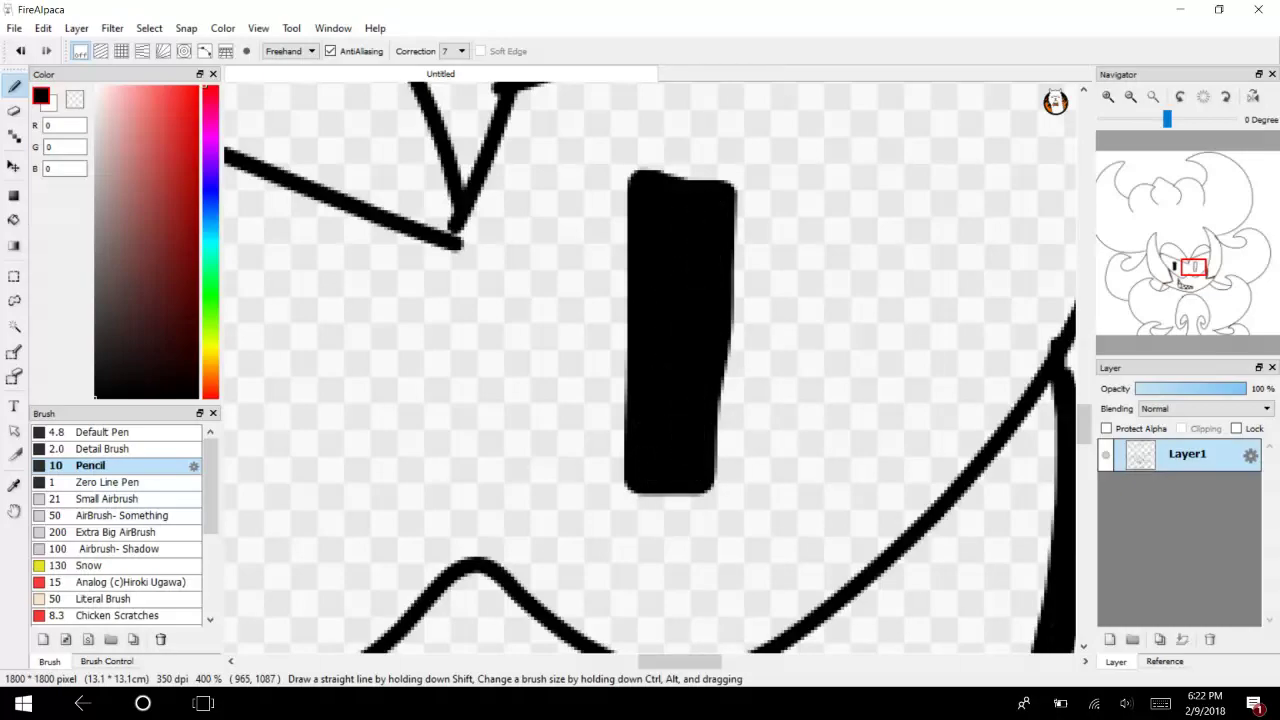
{"action": "left_click", "coordinate": [1130, 97]}
{"action": "left_click", "coordinate": [1153, 97]}
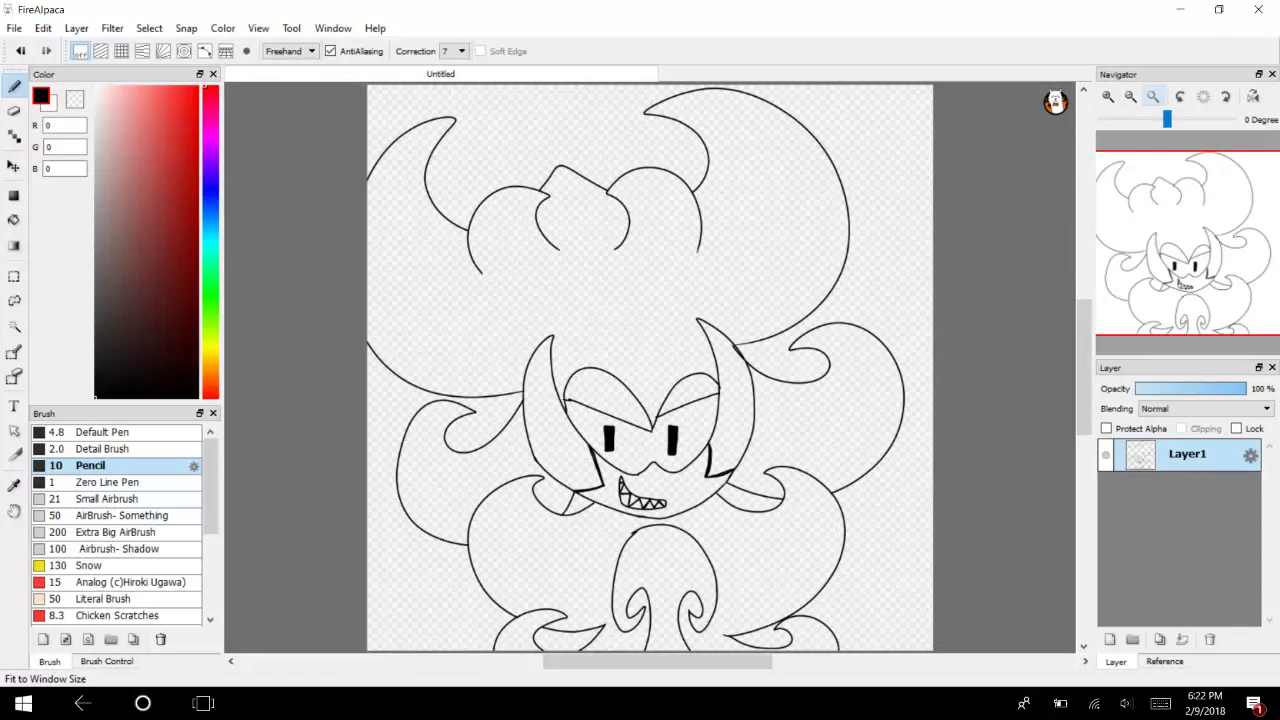
Switch to the 4.8 Default Pen and add a new layer above Layer1.
{"action": "left_click", "coordinate": [100, 432]}
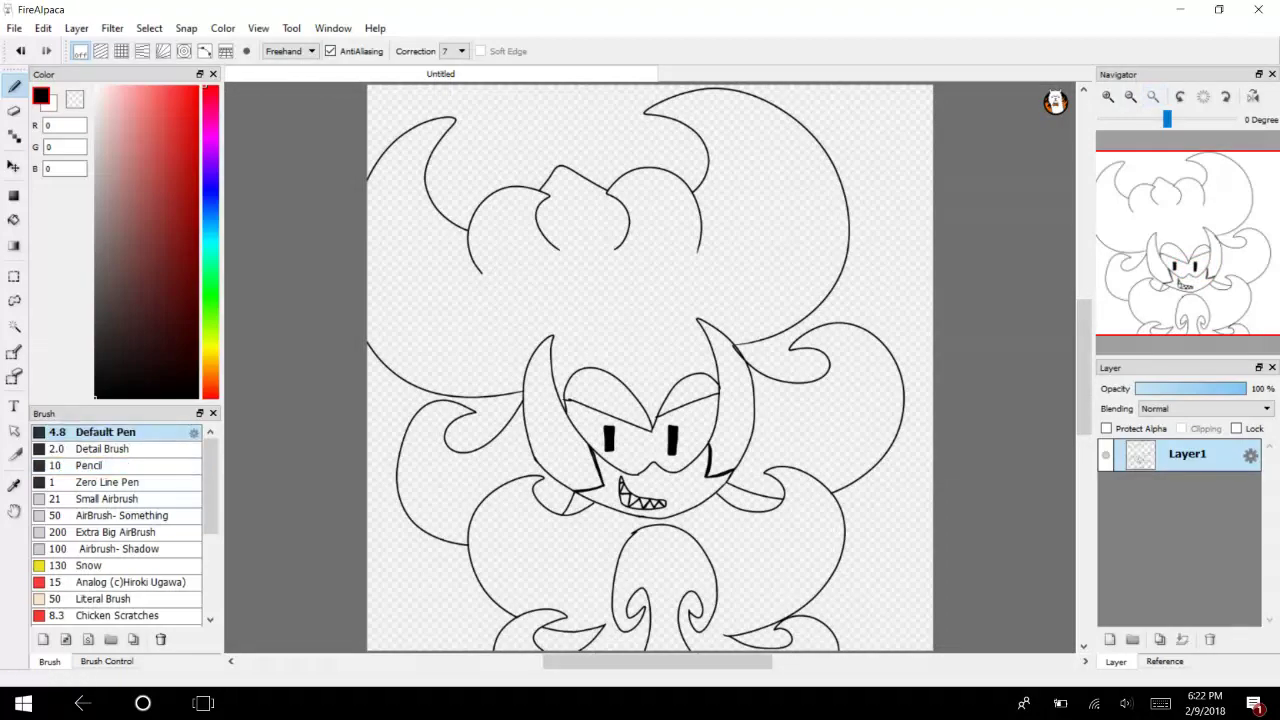
{"action": "left_click", "coordinate": [1108, 96]}
{"action": "left_click", "coordinate": [1108, 96]}
{"action": "left_click", "coordinate": [1108, 96]}
{"action": "left_click_drag", "start_coordinate": [1187, 243], "coordinate": [1164, 304]}
{"action": "left_click", "coordinate": [76, 28]}
{"action": "left_click", "coordinate": [110, 67]}
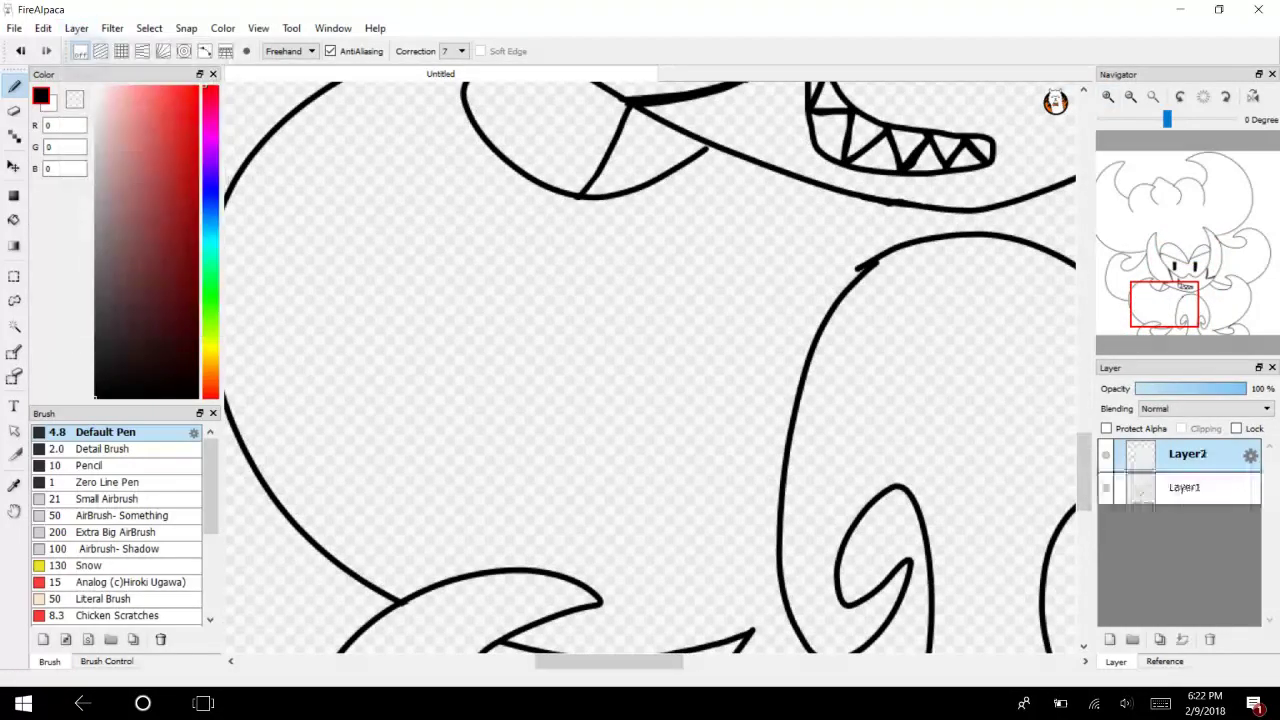
{"action": "left_click_drag", "start_coordinate": [719, 231], "coordinate": [505, 476]}
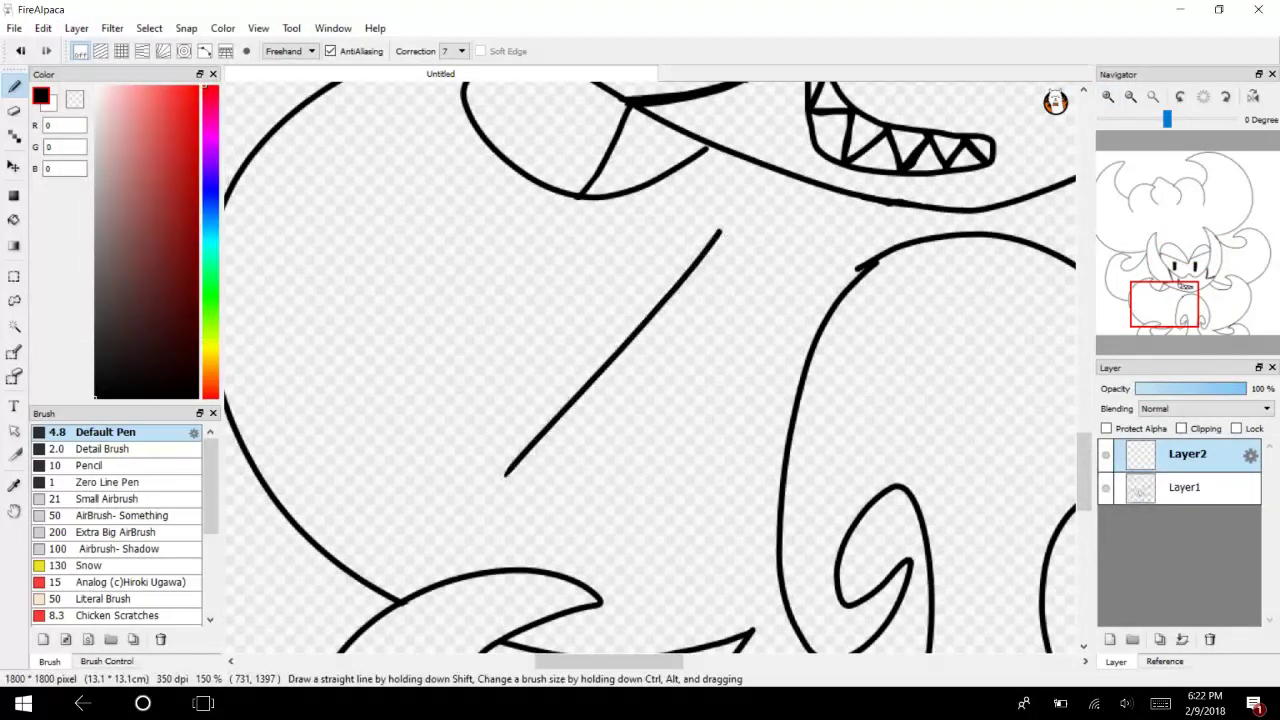
{"action": "left_click_drag", "start_coordinate": [790, 273], "coordinate": [637, 489]}
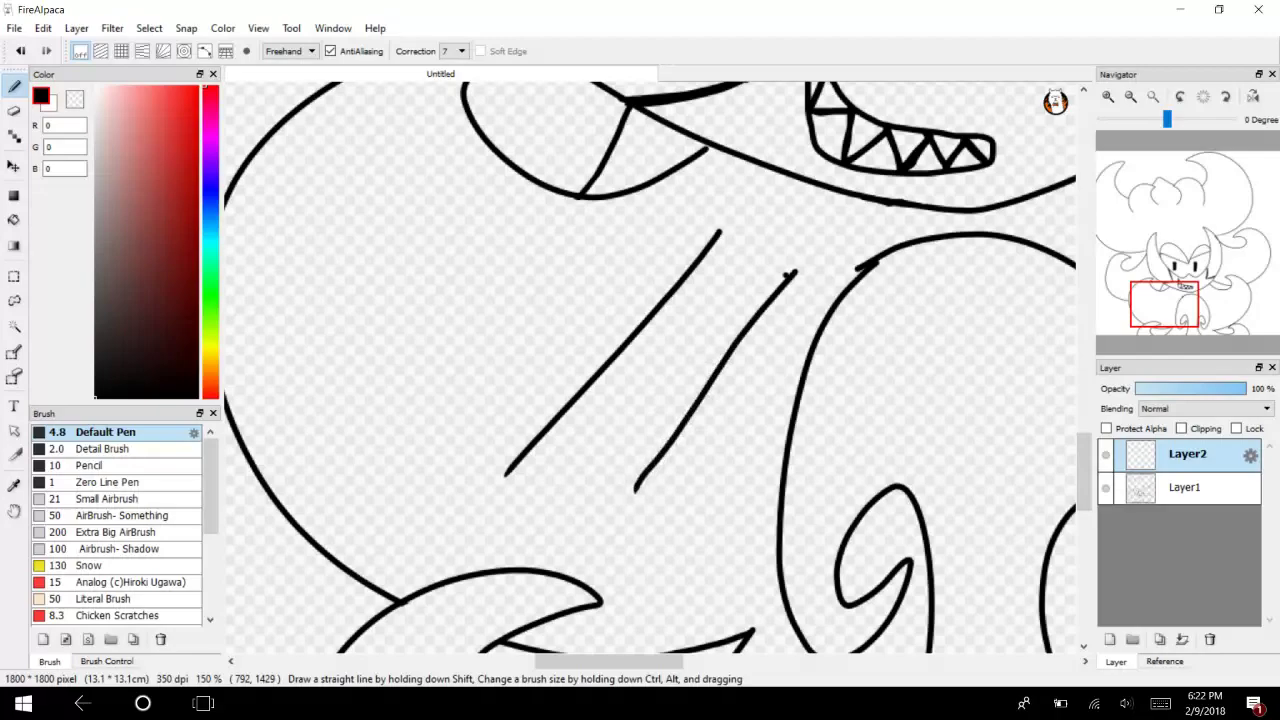
{"action": "key", "text": "ctrl+z"}
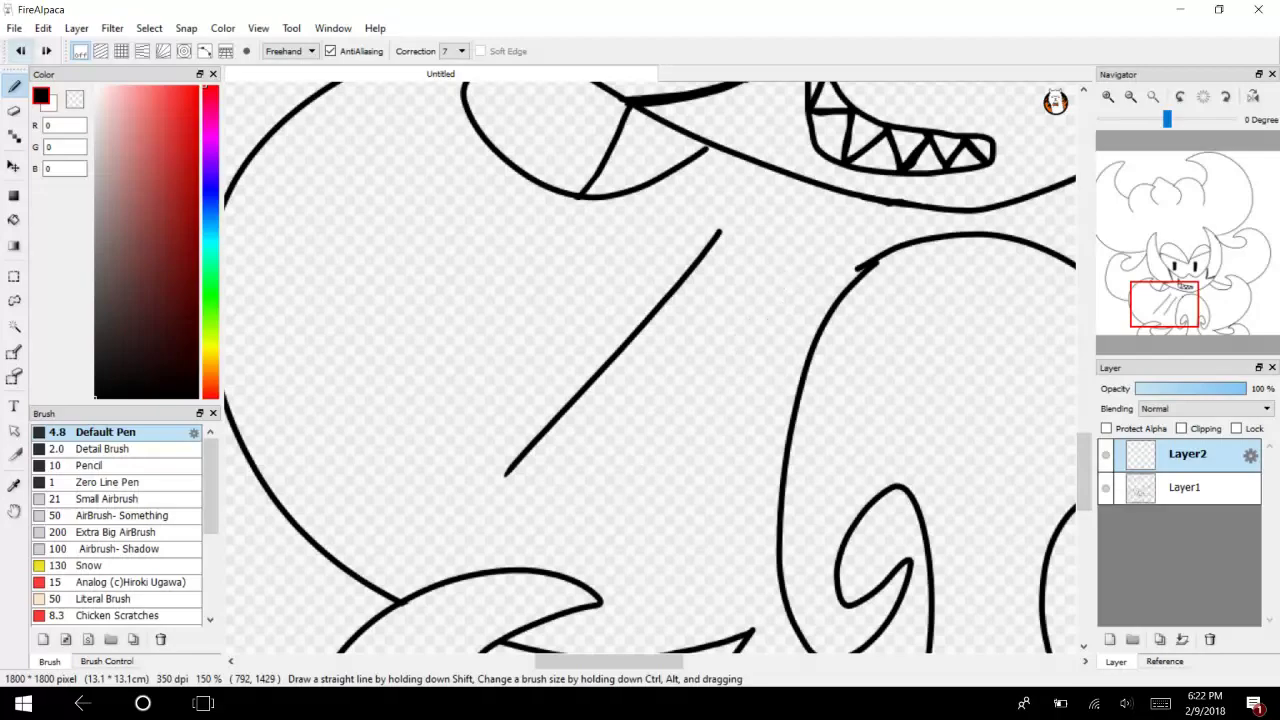
{"action": "key", "text": "ctrl+z"}
Draw the left arm with a slanted upper arm, a pointed flap at the elbow and a forearm running down to the canvas's bottom edge.
{"action": "mouse_move", "coordinate": [692, 236]}
{"action": "left_mouse_down"}
{"action": "mouse_move", "coordinate": [472, 468]}
{"action": "mouse_move", "coordinate": [586, 494]}
{"action": "mouse_move", "coordinate": [690, 380]}
{"action": "left_mouse_up"}
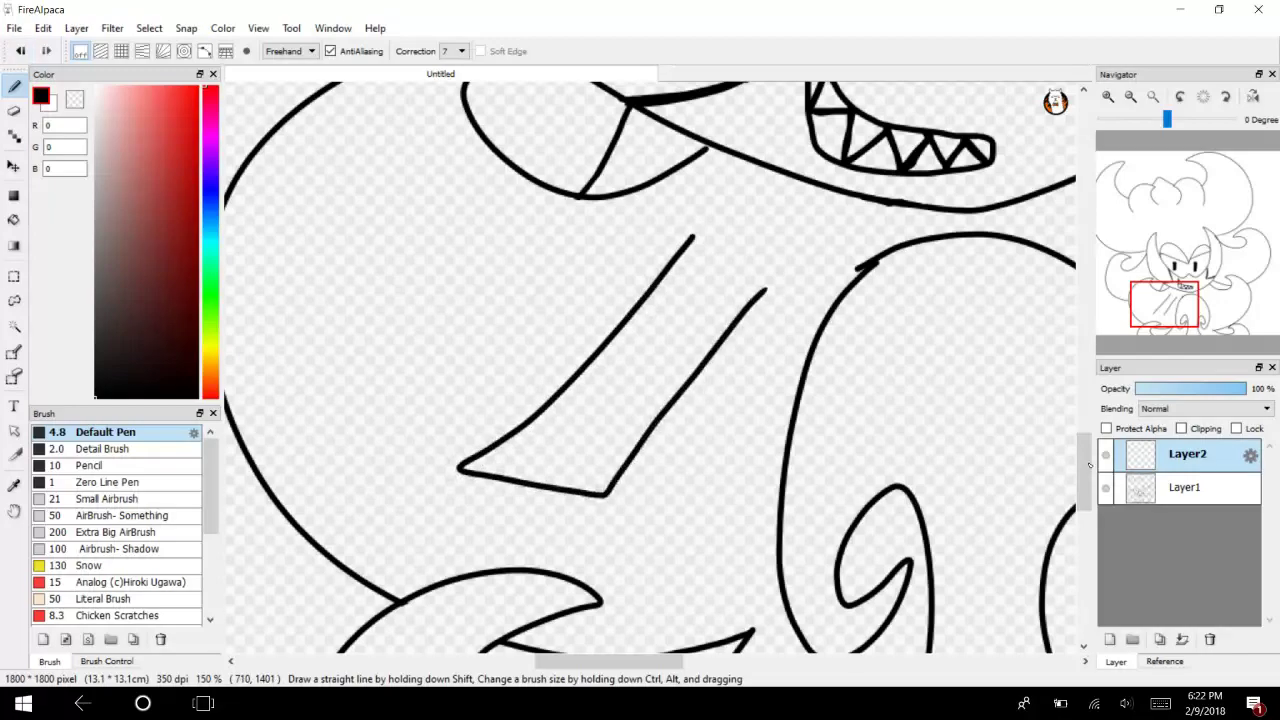
{"action": "scroll", "coordinate": [1090, 465], "scroll_direction": "down", "scroll_amount": 3}
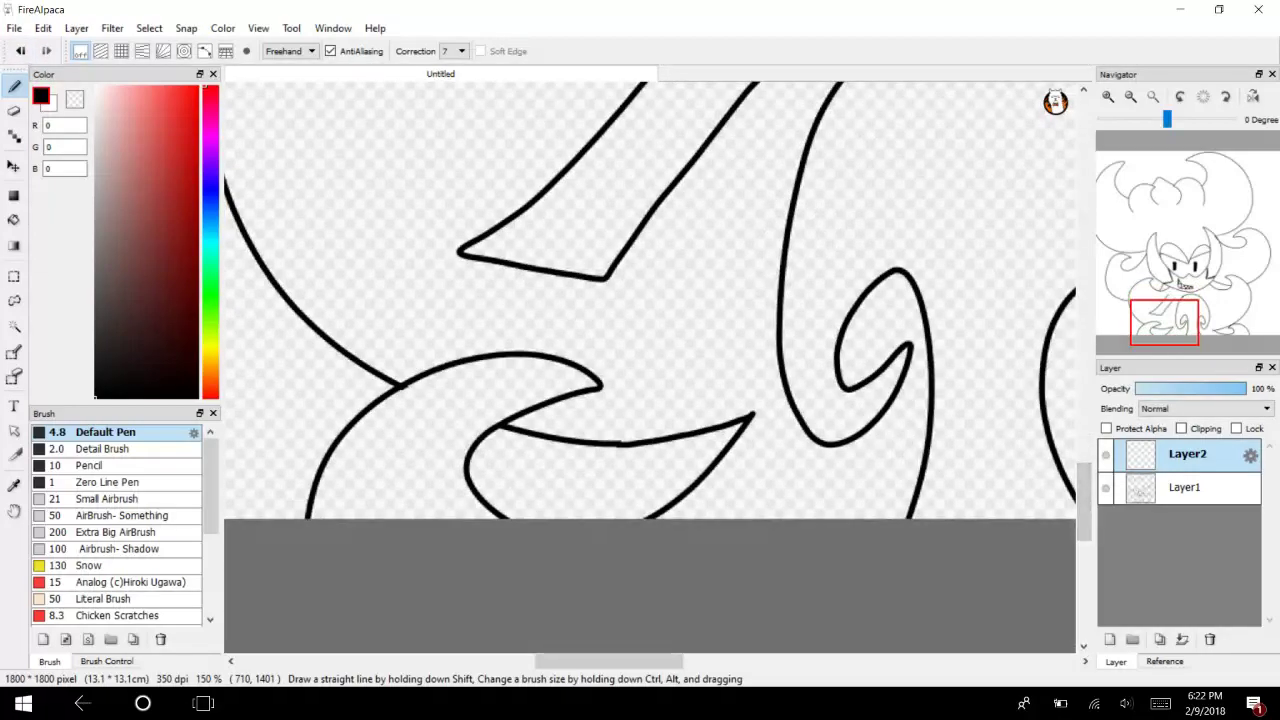
{"action": "mouse_move", "coordinate": [598, 280]}
{"action": "left_mouse_down"}
{"action": "mouse_move", "coordinate": [455, 343]}
{"action": "mouse_move", "coordinate": [512, 356]}
{"action": "mouse_move", "coordinate": [715, 518]}
{"action": "left_mouse_up"}
{"action": "mouse_move", "coordinate": [598, 282]}
{"action": "left_mouse_down"}
{"action": "mouse_move", "coordinate": [730, 430]}
{"action": "mouse_move", "coordinate": [868, 518]}
{"action": "left_mouse_up"}
Draw the right arm with a slanted upper arm, a pointed elbow and a forearm rising outward across the lower right lobe's outline.
{"action": "mouse_move", "coordinate": [1164, 322]}
{"action": "left_mouse_down"}
{"action": "mouse_move", "coordinate": [1131, 323]}
{"action": "mouse_move", "coordinate": [1178, 318]}
{"action": "mouse_move", "coordinate": [1223, 286]}
{"action": "mouse_move", "coordinate": [1240, 302]}
{"action": "left_mouse_up"}
{"action": "left_click_drag", "start_coordinate": [363, 303], "coordinate": [610, 508]}
{"action": "left_click_drag", "start_coordinate": [350, 354], "coordinate": [506, 520]}
{"action": "key", "text": "ctrl+z"}
{"action": "mouse_move", "coordinate": [314, 338]}
{"action": "left_mouse_down"}
{"action": "mouse_move", "coordinate": [484, 516]}
{"action": "mouse_move", "coordinate": [523, 625]}
{"action": "mouse_move", "coordinate": [615, 555]}
{"action": "left_mouse_up"}
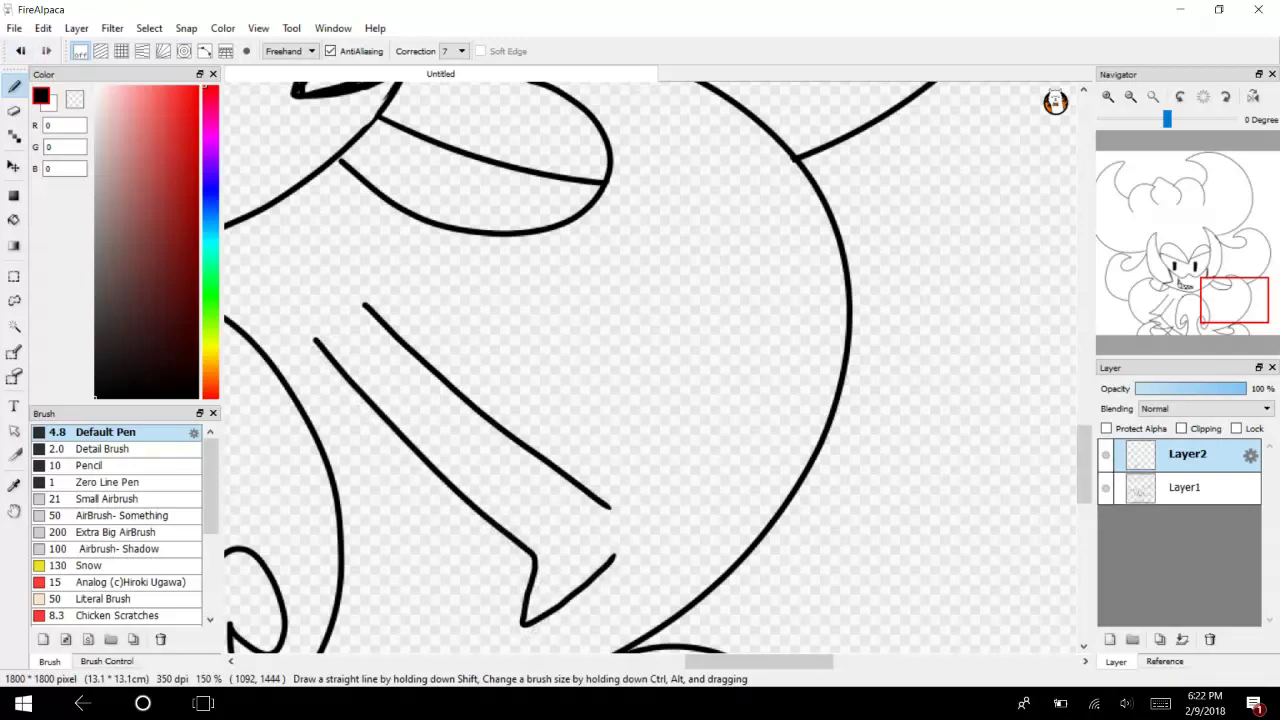
{"action": "mouse_move", "coordinate": [600, 500]}
{"action": "left_mouse_down"}
{"action": "mouse_move", "coordinate": [618, 531]}
{"action": "mouse_move", "coordinate": [568, 638]}
{"action": "mouse_move", "coordinate": [752, 557]}
{"action": "mouse_move", "coordinate": [842, 488]}
{"action": "mouse_move", "coordinate": [928, 384]}
{"action": "left_mouse_up"}
{"action": "left_click_drag", "start_coordinate": [622, 550], "coordinate": [888, 358]}
Draw a tilted box-shaped cuff around the raised end of the right forearm.
{"action": "left_click_drag", "start_coordinate": [1188, 332], "coordinate": [1251, 307]}
{"action": "left_click", "coordinate": [1108, 97]}
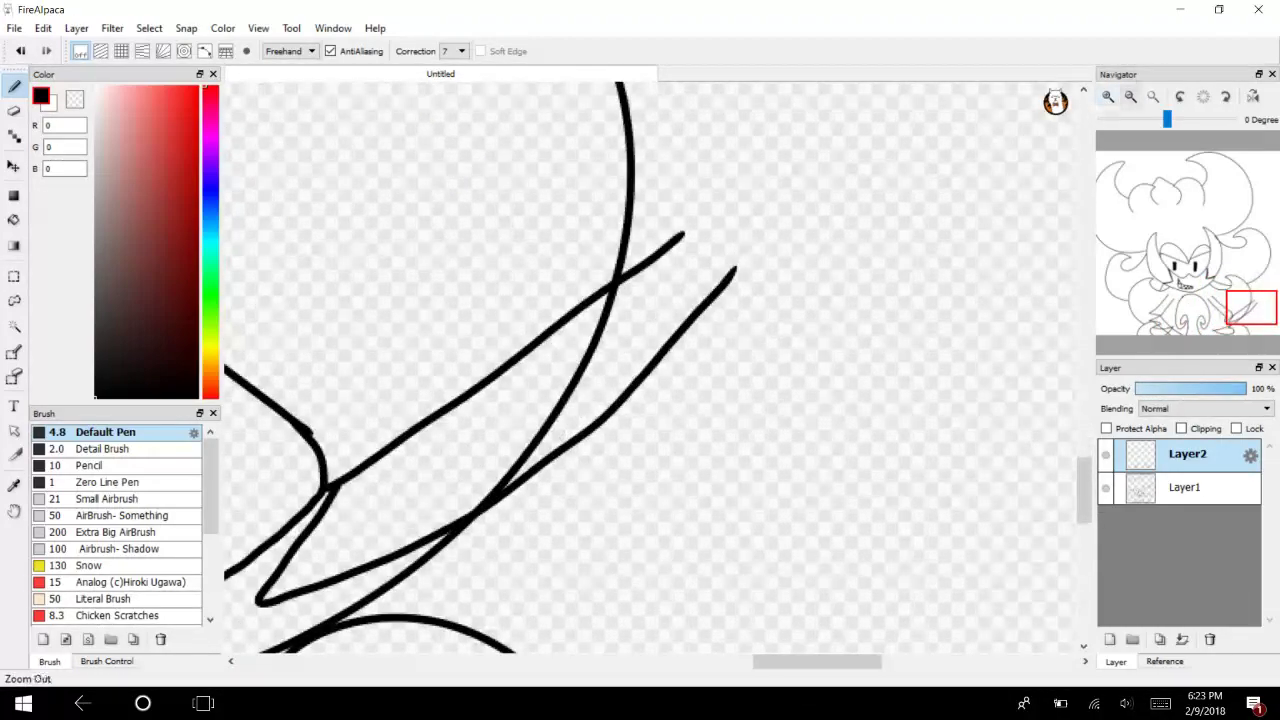
{"action": "left_click", "coordinate": [1108, 96]}
{"action": "left_click_drag", "start_coordinate": [1084, 507], "coordinate": [1084, 491]}
{"action": "mouse_move", "coordinate": [758, 526]}
{"action": "left_mouse_down"}
{"action": "mouse_move", "coordinate": [728, 516]}
{"action": "mouse_move", "coordinate": [610, 306]}
{"action": "mouse_move", "coordinate": [824, 451]}
{"action": "left_mouse_up"}
{"action": "left_click_drag", "start_coordinate": [858, 392], "coordinate": [748, 504]}
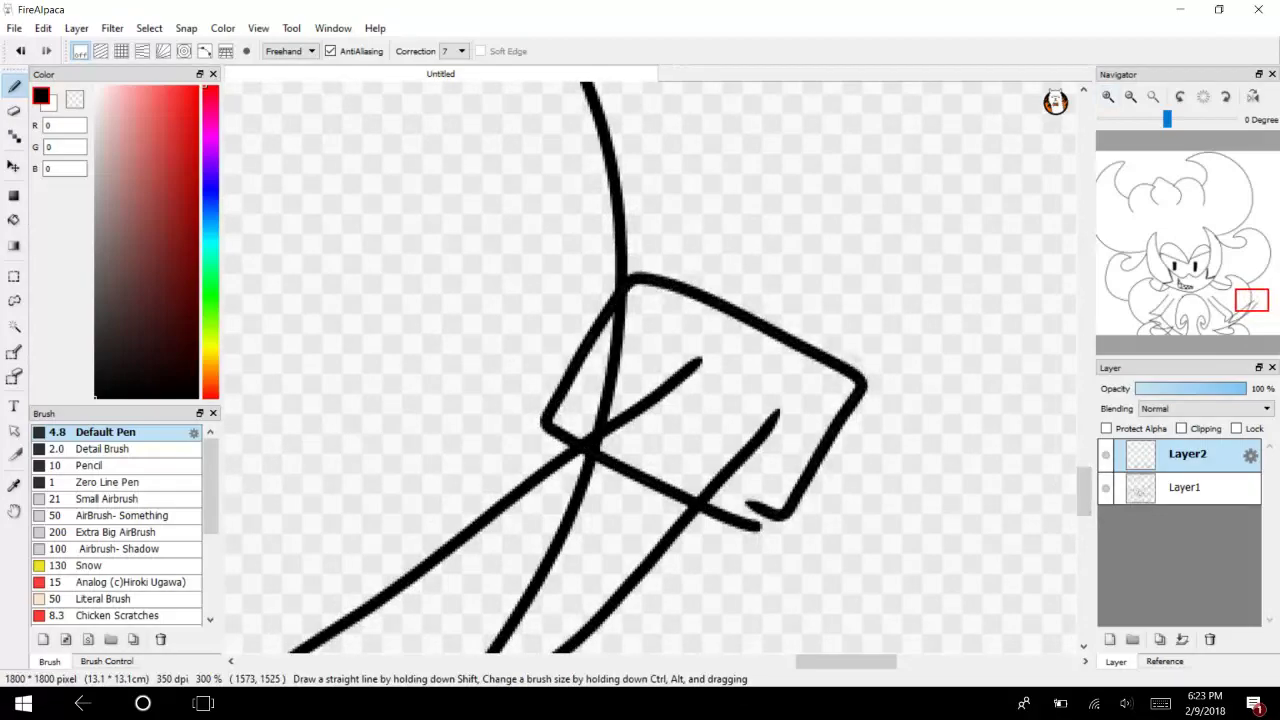
Draw an open hand above the right cuff with a sideways pointed thumb, four upright tapered fingers and a short angular palm line.
{"action": "mouse_move", "coordinate": [1084, 493]}
{"action": "left_mouse_down"}
{"action": "mouse_move", "coordinate": [1084, 470]}
{"action": "mouse_move", "coordinate": [1084, 482]}
{"action": "left_mouse_up"}
{"action": "mouse_move", "coordinate": [613, 398]}
{"action": "left_mouse_down"}
{"action": "mouse_move", "coordinate": [561, 284]}
{"action": "mouse_move", "coordinate": [580, 263]}
{"action": "mouse_move", "coordinate": [792, 336]}
{"action": "mouse_move", "coordinate": [764, 360]}
{"action": "mouse_move", "coordinate": [645, 351]}
{"action": "left_mouse_up"}
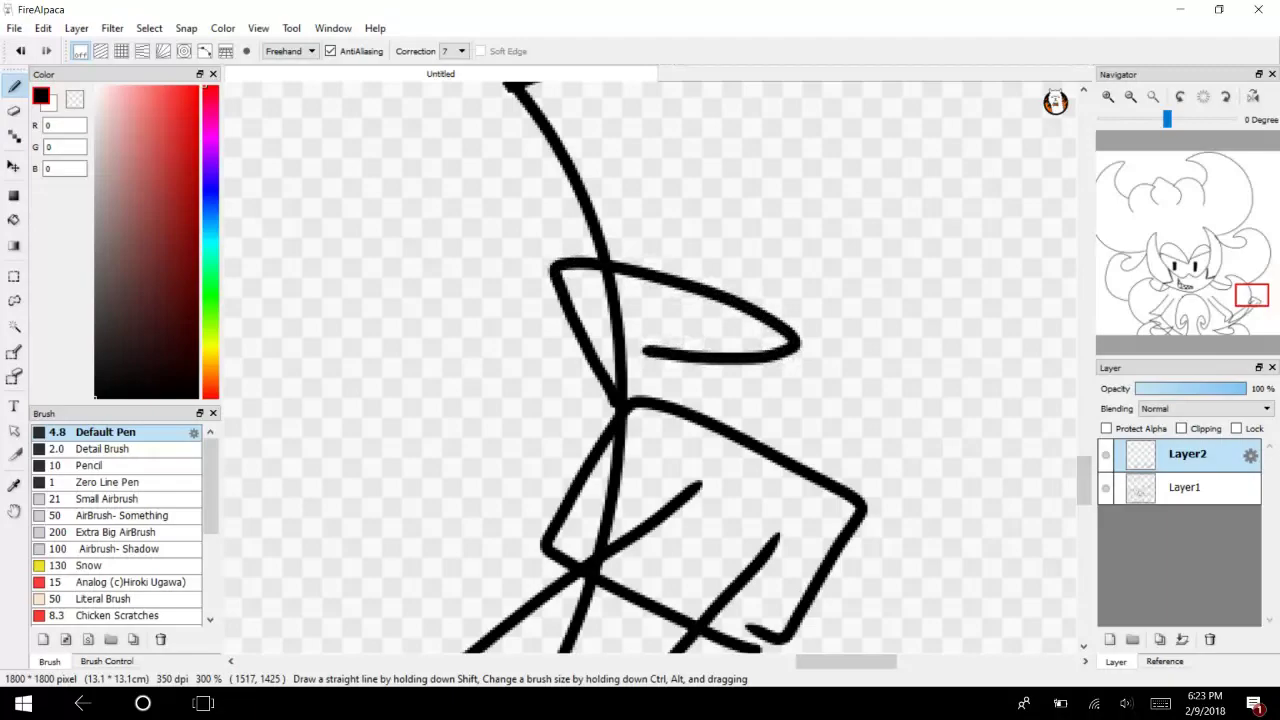
{"action": "mouse_move", "coordinate": [862, 500]}
{"action": "left_mouse_down"}
{"action": "mouse_move", "coordinate": [1018, 182]}
{"action": "mouse_move", "coordinate": [794, 420]}
{"action": "mouse_move", "coordinate": [885, 387]}
{"action": "left_mouse_up"}
{"action": "mouse_move", "coordinate": [940, 212]}
{"action": "left_mouse_down"}
{"action": "mouse_move", "coordinate": [816, 187]}
{"action": "mouse_move", "coordinate": [758, 298]}
{"action": "left_mouse_up"}
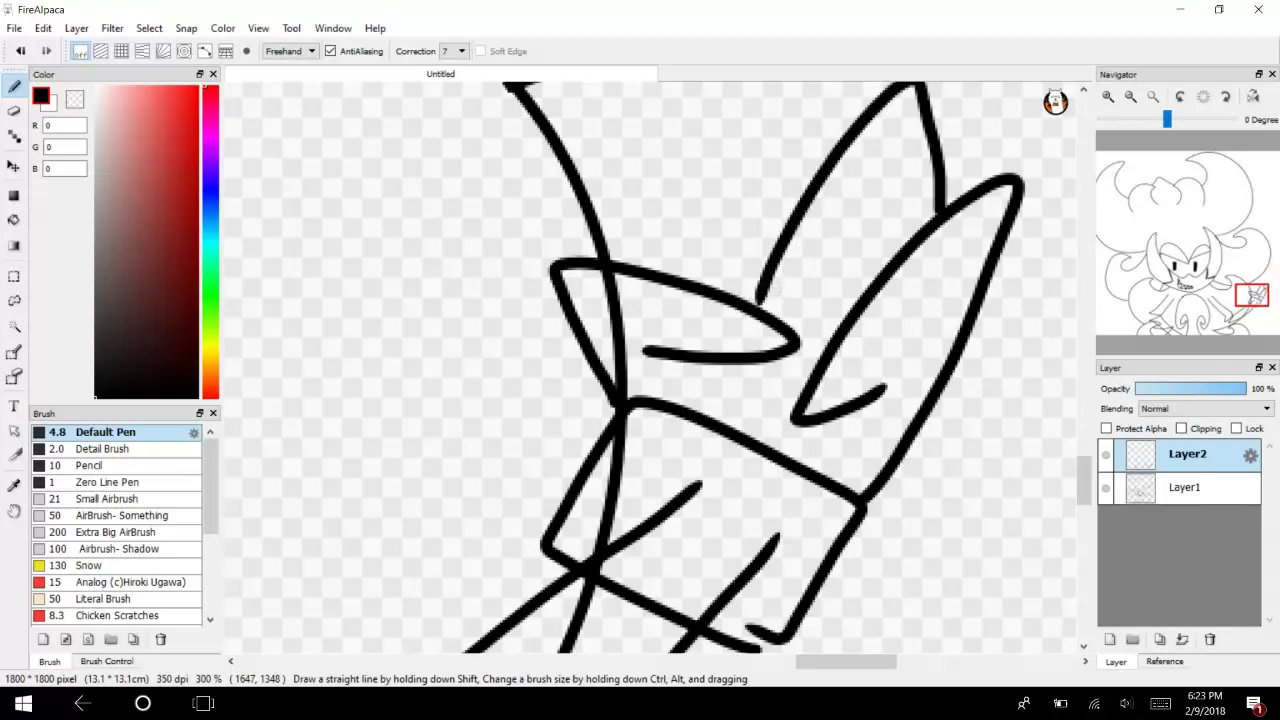
{"action": "mouse_move", "coordinate": [737, 360]}
{"action": "left_mouse_down"}
{"action": "mouse_move", "coordinate": [737, 411]}
{"action": "mouse_move", "coordinate": [795, 405]}
{"action": "left_mouse_up"}
{"action": "scroll", "coordinate": [830, 300], "scroll_direction": "up", "scroll_amount": 3}
{"action": "mouse_move", "coordinate": [830, 305]}
{"action": "left_mouse_down"}
{"action": "mouse_move", "coordinate": [750, 275]}
{"action": "mouse_move", "coordinate": [670, 435]}
{"action": "left_mouse_up"}
{"action": "mouse_move", "coordinate": [745, 290]}
{"action": "left_mouse_down"}
{"action": "mouse_move", "coordinate": [711, 213]}
{"action": "mouse_move", "coordinate": [649, 298]}
{"action": "mouse_move", "coordinate": [615, 415]}
{"action": "left_mouse_up"}
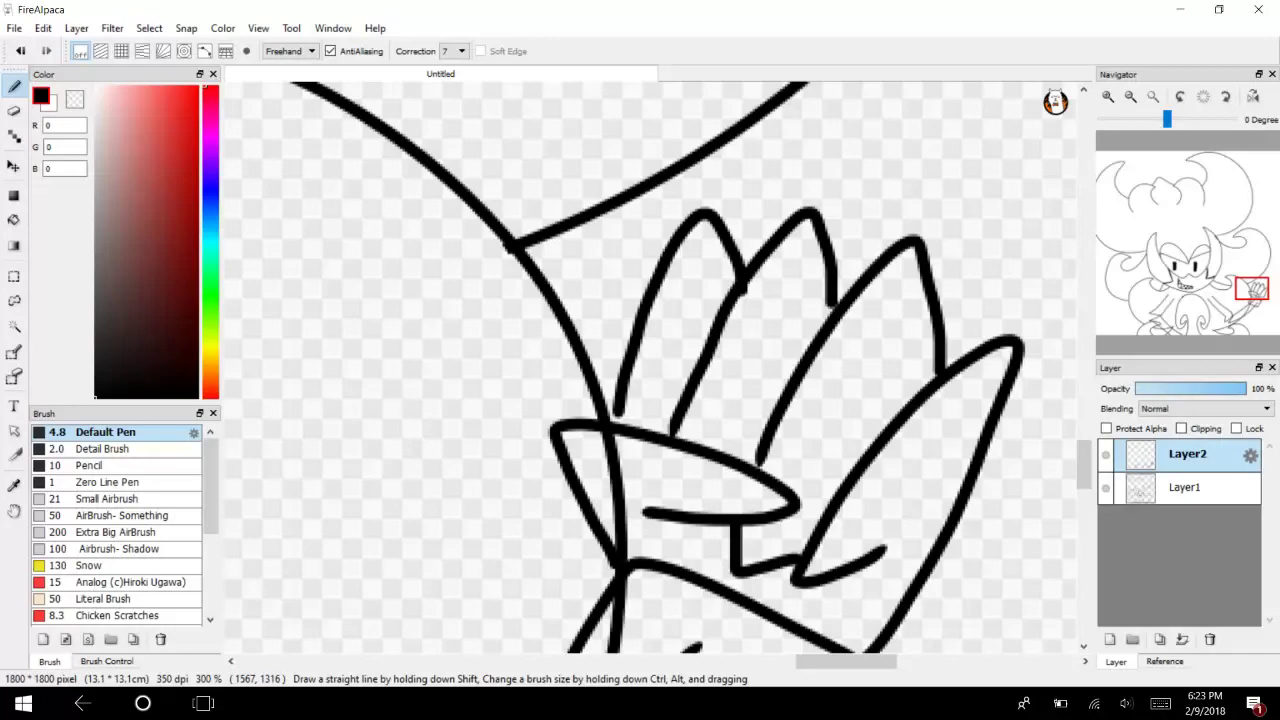
{"action": "left_click_drag", "start_coordinate": [613, 430], "coordinate": [618, 408]}
Erase the two forearm line ends that run inside the right wrist cuff.
{"action": "key", "text": "e"}
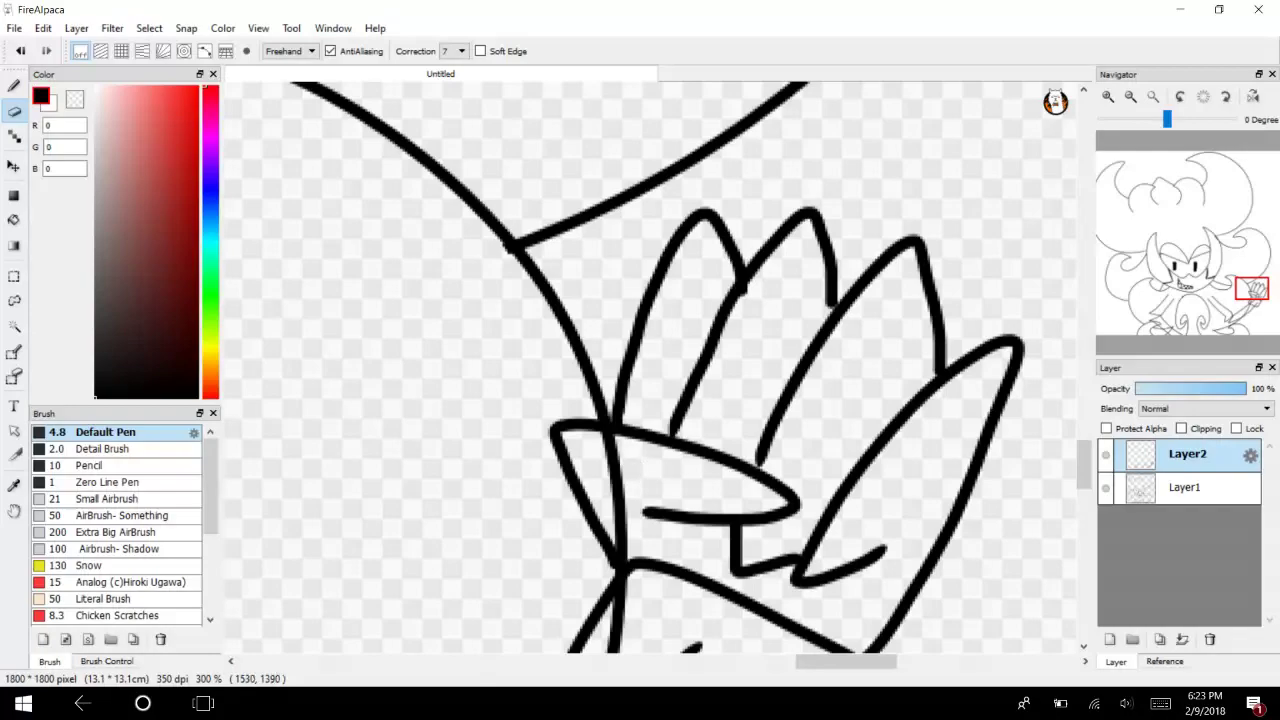
{"action": "mouse_move", "coordinate": [1252, 289]}
{"action": "left_mouse_down"}
{"action": "mouse_move", "coordinate": [1214, 286]}
{"action": "mouse_move", "coordinate": [1258, 305]}
{"action": "left_mouse_up"}
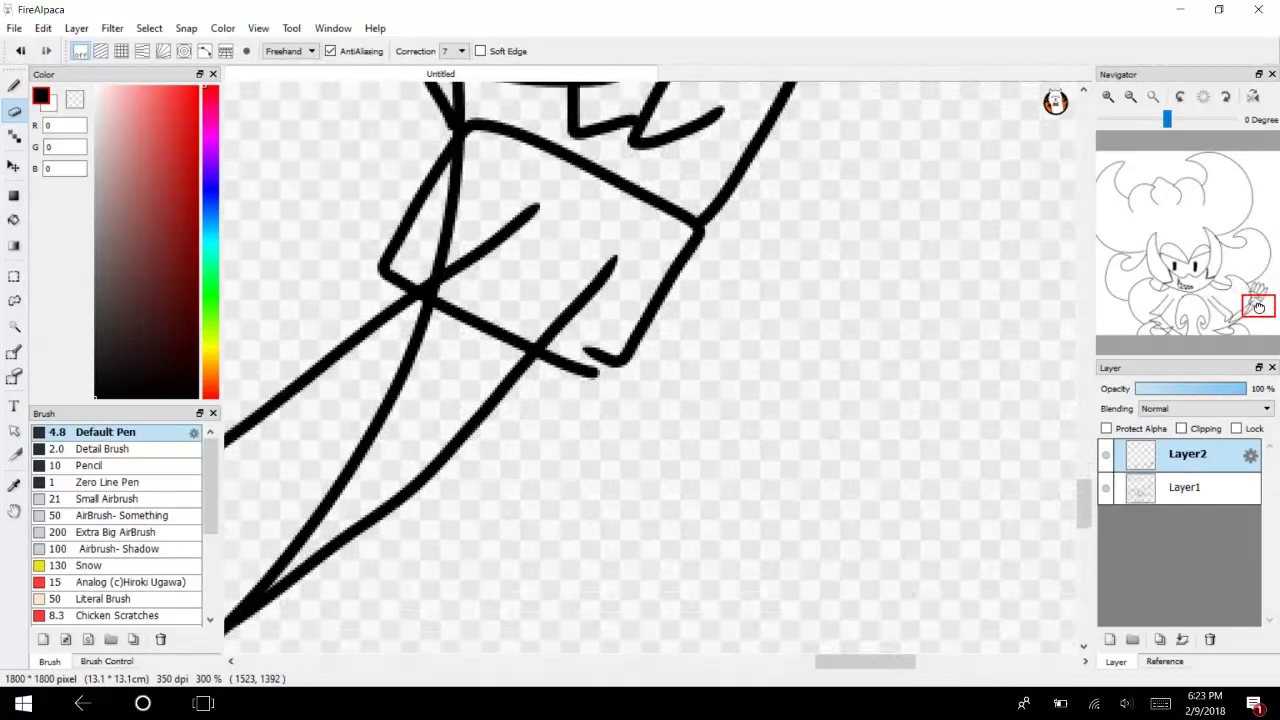
{"action": "mouse_move", "coordinate": [535, 212]}
{"action": "left_mouse_down"}
{"action": "mouse_move", "coordinate": [608, 266]}
{"action": "mouse_move", "coordinate": [560, 246]}
{"action": "mouse_move", "coordinate": [569, 274]}
{"action": "mouse_move", "coordinate": [470, 230]}
{"action": "mouse_move", "coordinate": [490, 250]}
{"action": "mouse_move", "coordinate": [424, 280]}
{"action": "left_mouse_up"}
{"action": "left_click_drag", "start_coordinate": [588, 296], "coordinate": [536, 352]}
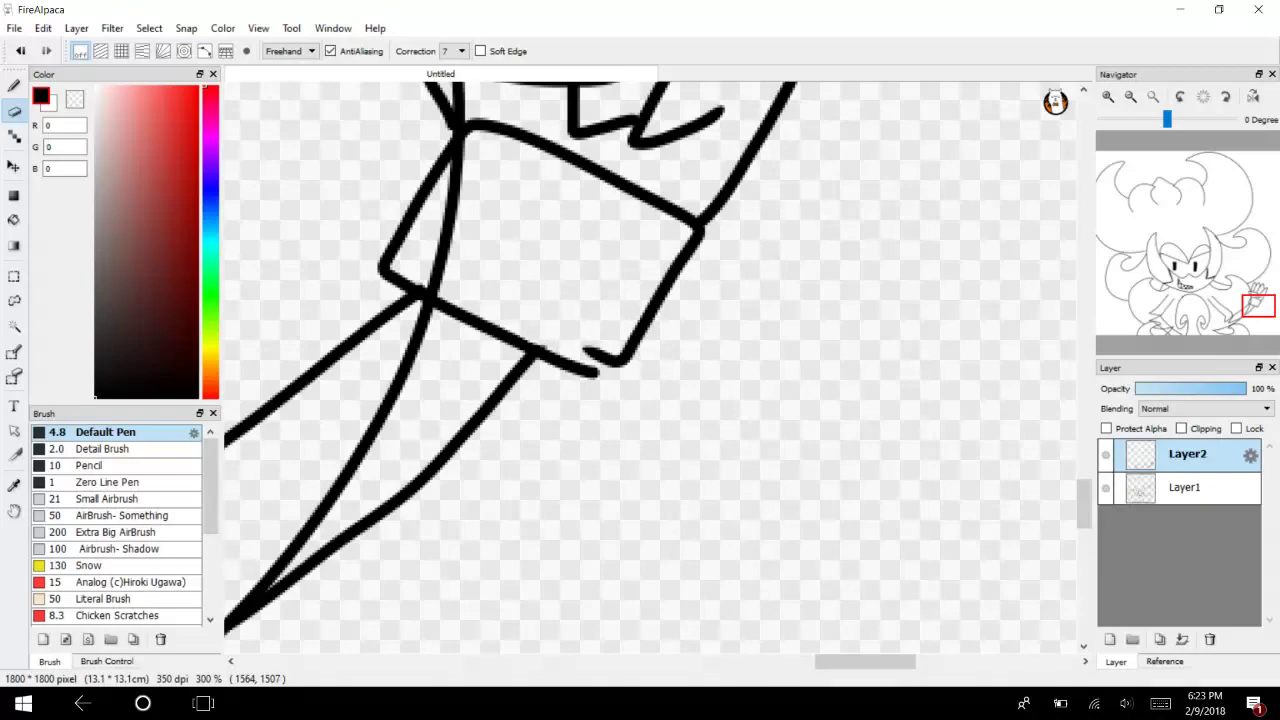
Join the gap at the right cuff's lower outer corner and erase the stray stub inside it.
{"action": "left_click", "coordinate": [14, 85]}
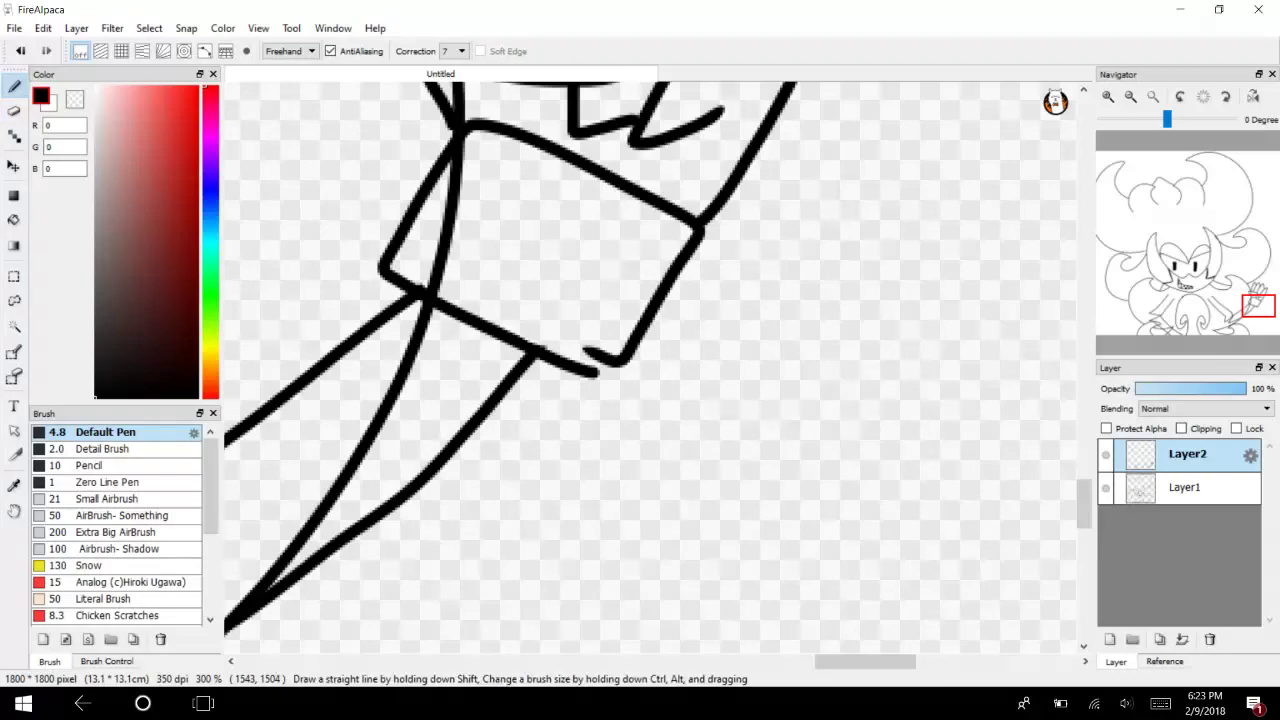
{"action": "left_click", "coordinate": [1108, 97]}
{"action": "left_click", "coordinate": [1108, 97]}
{"action": "left_click_drag", "start_coordinate": [508, 390], "coordinate": [592, 360]}
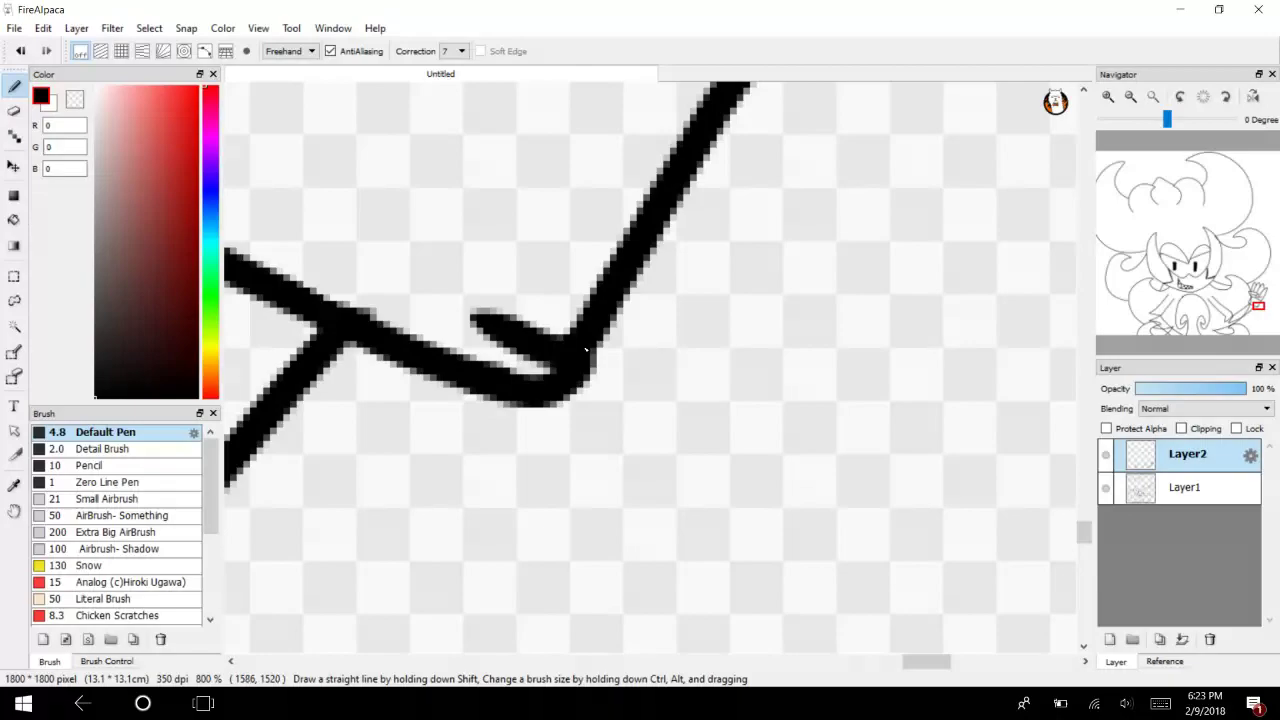
{"action": "key", "text": "e"}
{"action": "left_click_drag", "start_coordinate": [480, 322], "coordinate": [546, 346]}
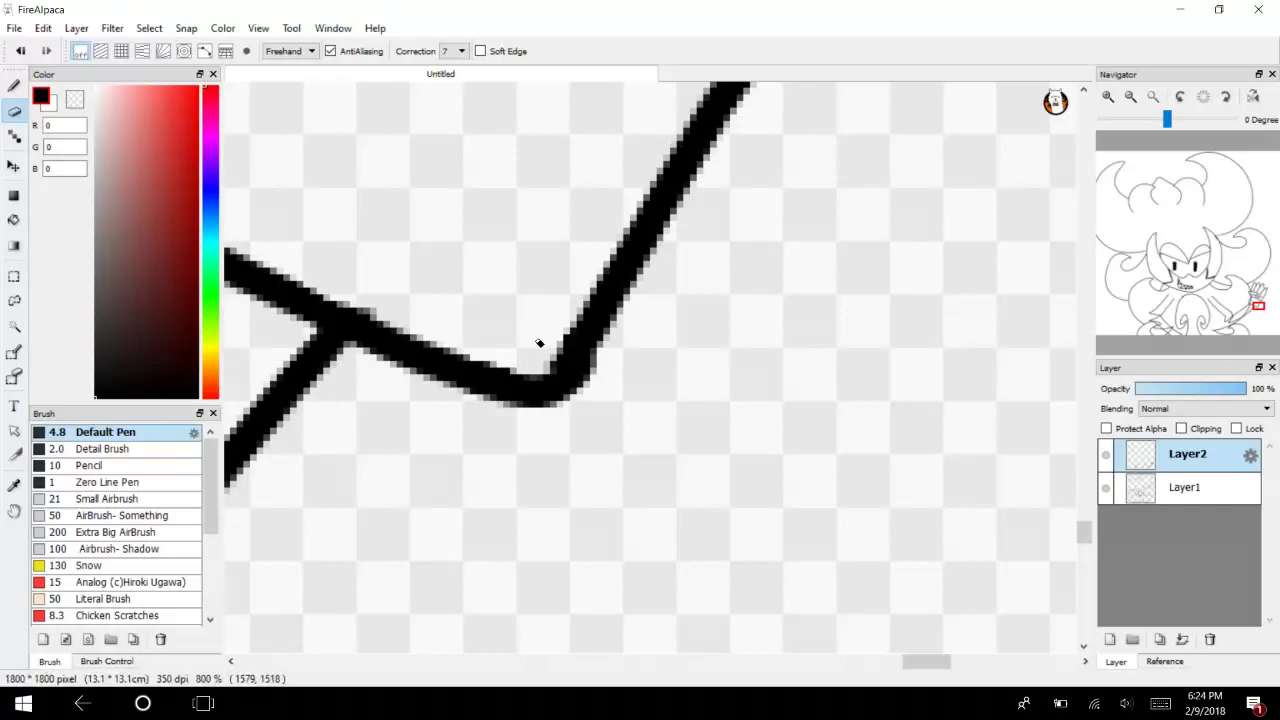
{"action": "left_click", "coordinate": [1130, 96]}
{"action": "left_click", "coordinate": [1130, 96]}
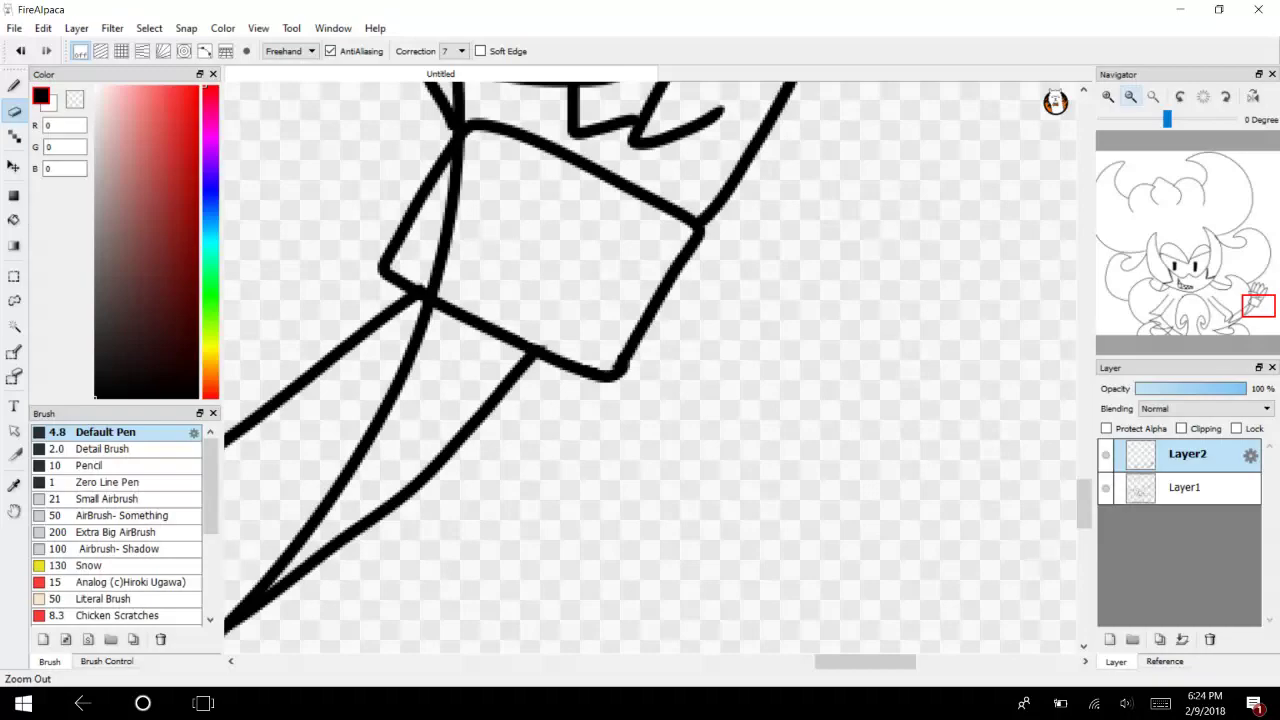
Draw a wavy vertical line between the two flap edges at the left arm's elbow with the Default Pen.
{"action": "mouse_move", "coordinate": [1205, 312]}
{"action": "left_mouse_down"}
{"action": "mouse_move", "coordinate": [1214, 318]}
{"action": "mouse_move", "coordinate": [1172, 328]}
{"action": "mouse_move", "coordinate": [1156, 317]}
{"action": "left_mouse_up"}
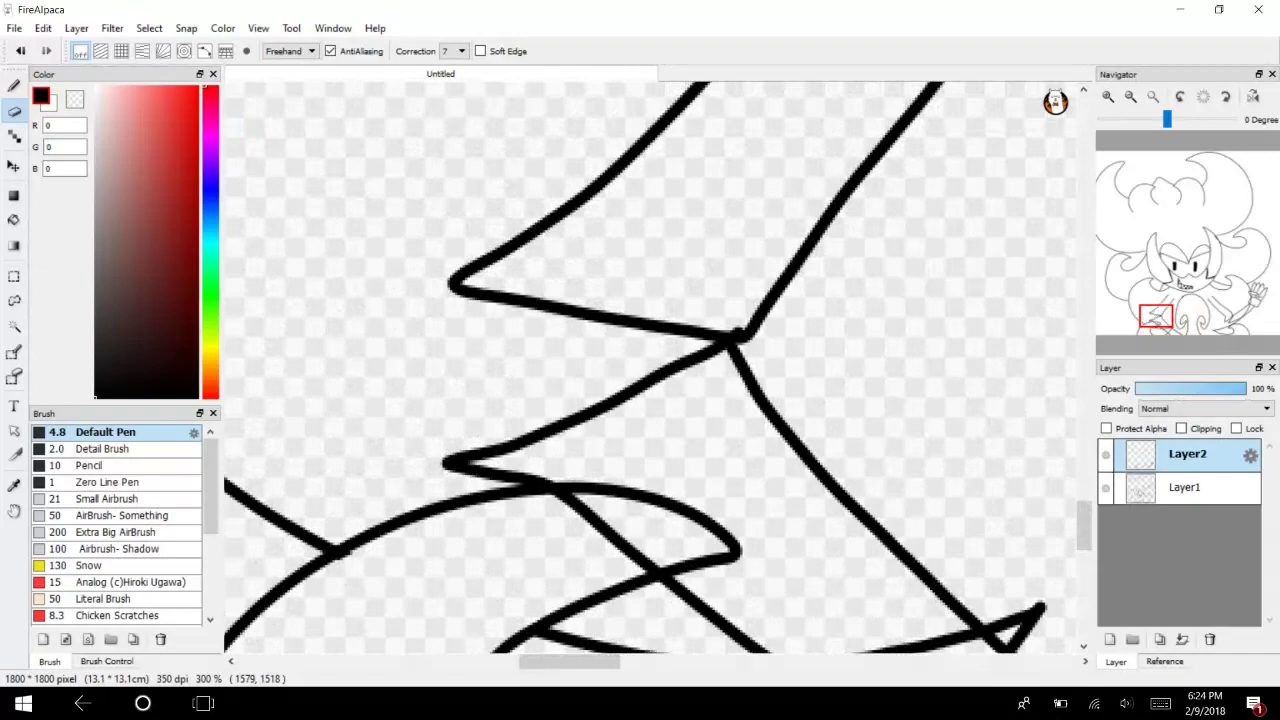
{"action": "left_click", "coordinate": [14, 86]}
{"action": "left_click", "coordinate": [1108, 97]}
{"action": "left_click", "coordinate": [1108, 97]}
{"action": "mouse_move", "coordinate": [410, 245]}
{"action": "left_mouse_down"}
{"action": "mouse_move", "coordinate": [420, 300]}
{"action": "mouse_move", "coordinate": [385, 400]}
{"action": "mouse_move", "coordinate": [390, 470]}
{"action": "mouse_move", "coordinate": [425, 488]}
{"action": "left_mouse_up"}
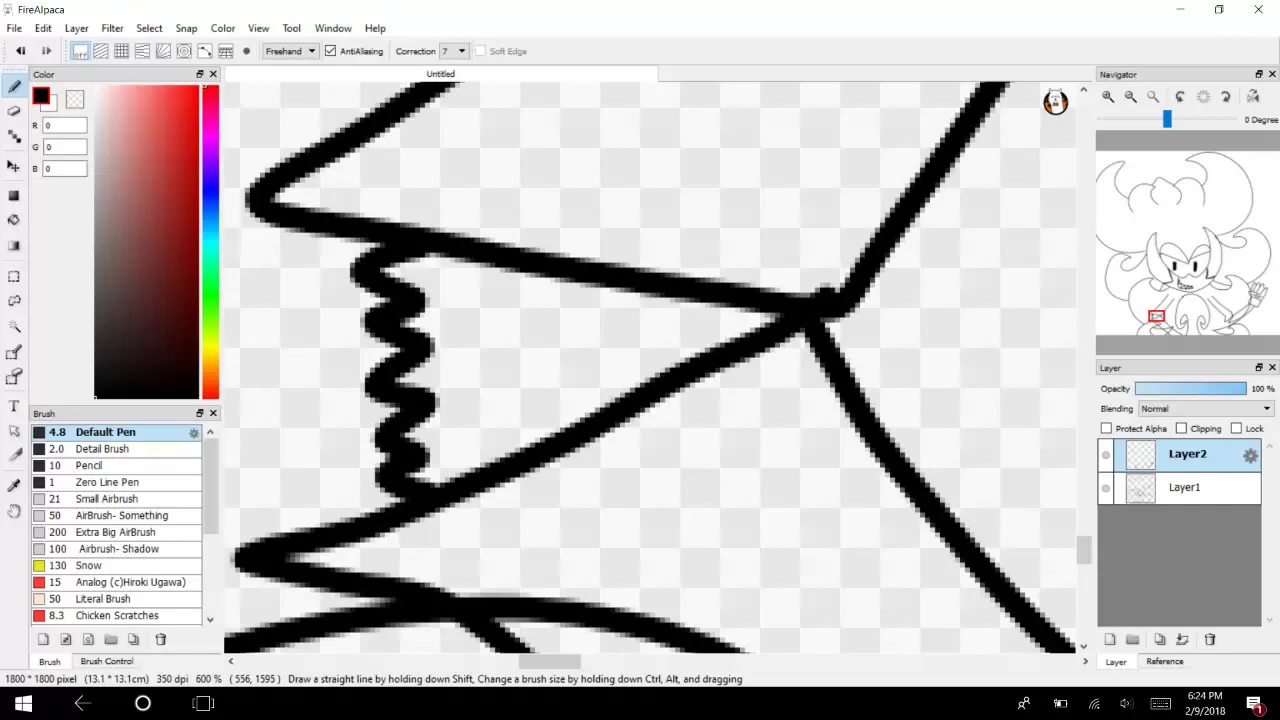
Draw four short thin crease lines inward from the left elbow's wavy edge using the 2.0 Detail Brush.
{"action": "left_click", "coordinate": [118, 466]}
{"action": "left_click", "coordinate": [107, 449]}
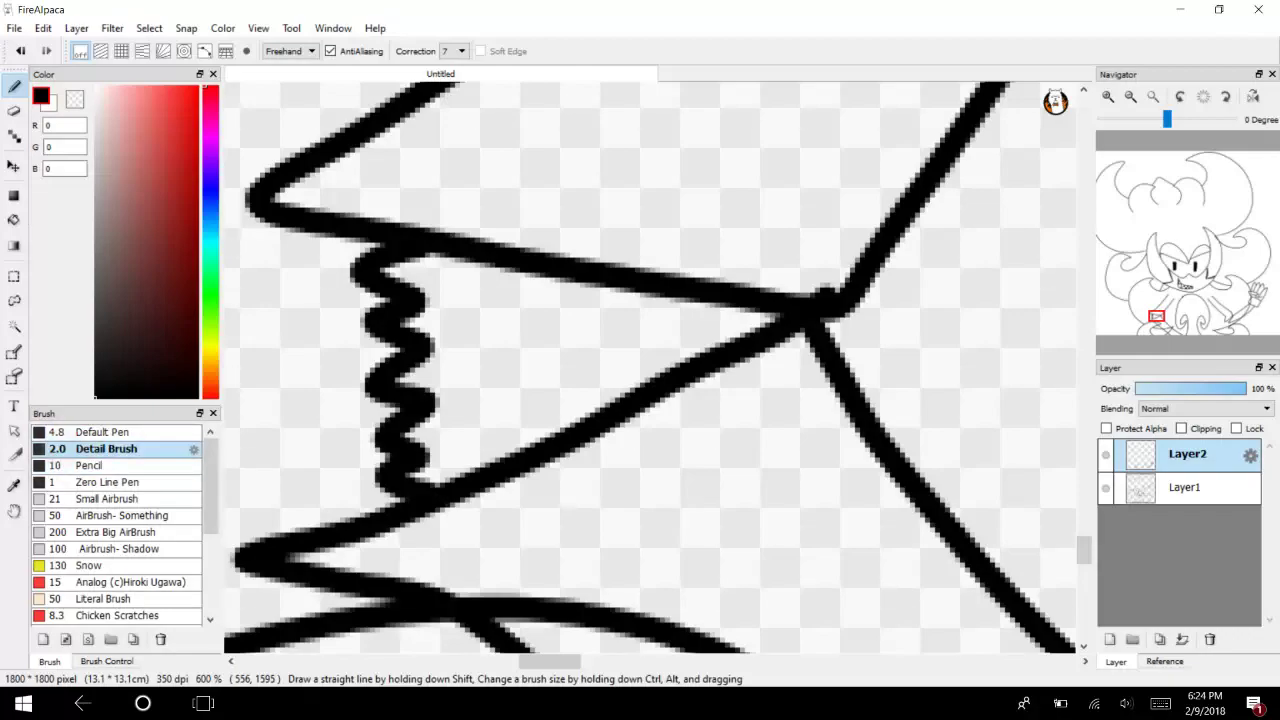
{"action": "left_click", "coordinate": [203, 703]}
{"action": "left_click", "coordinate": [380, 205]}
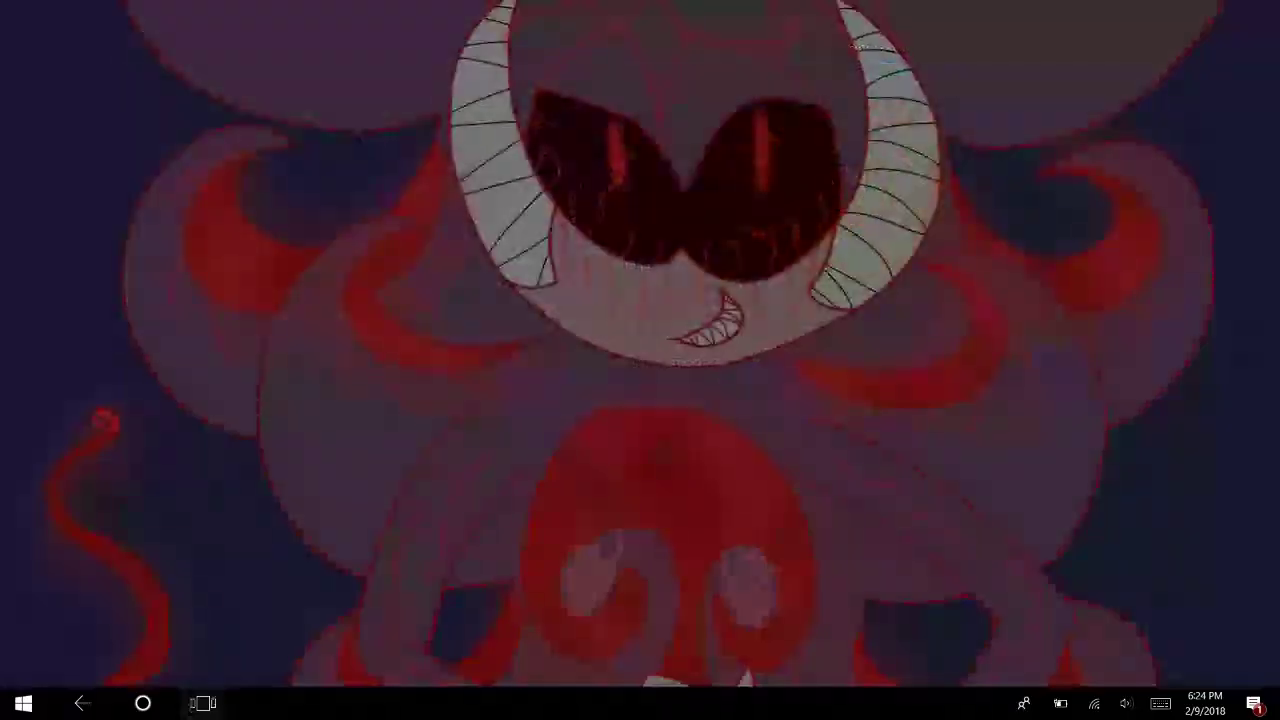
{"action": "left_click_drag", "start_coordinate": [426, 294], "coordinate": [562, 309]}
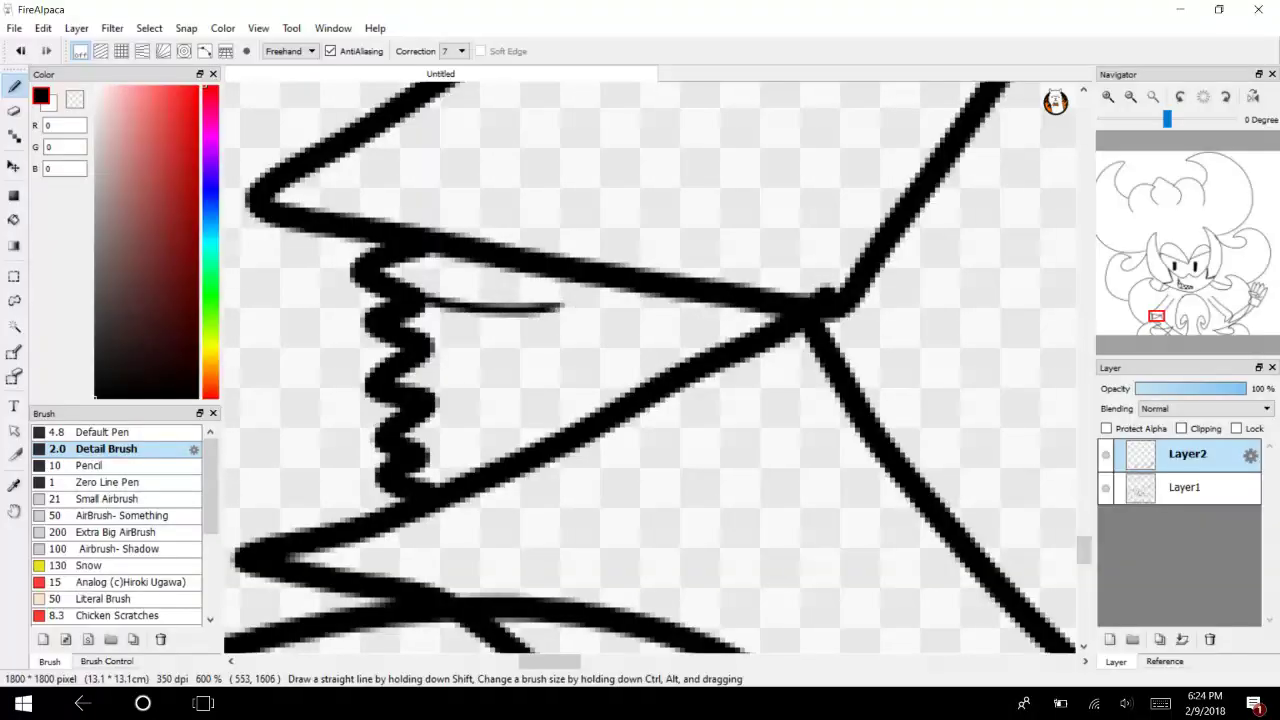
{"action": "left_click_drag", "start_coordinate": [430, 352], "coordinate": [558, 344]}
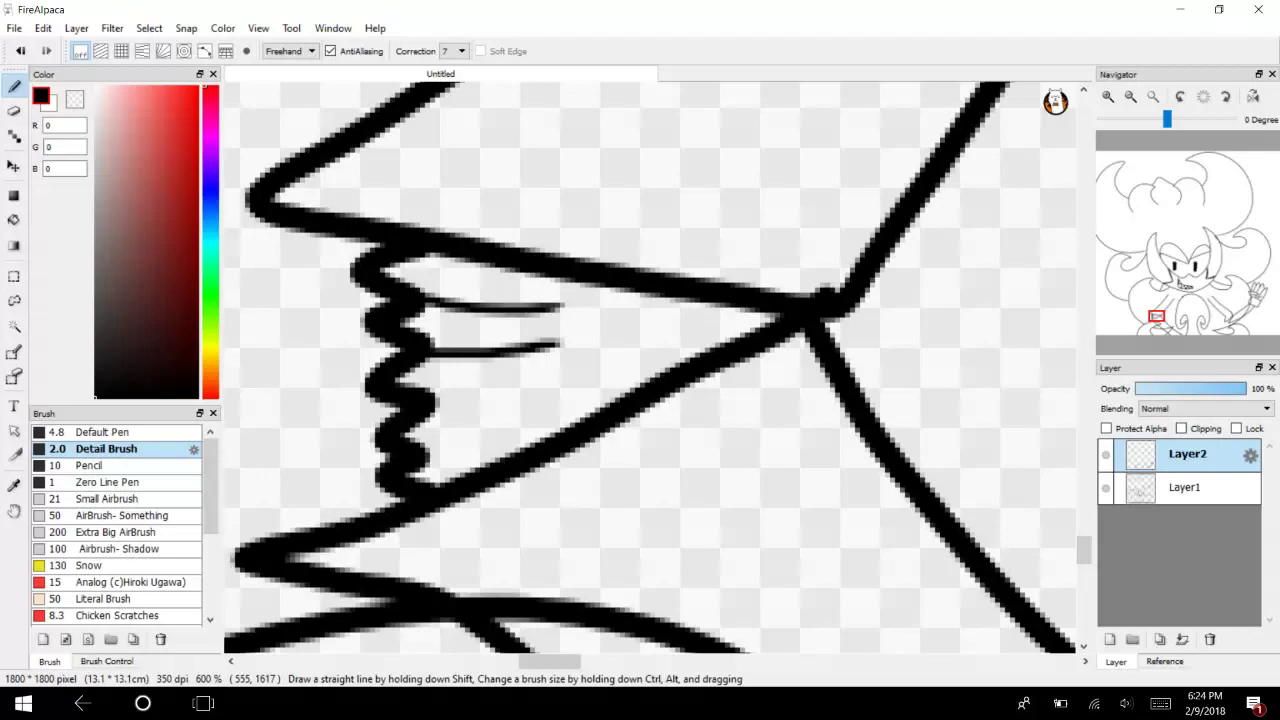
{"action": "left_click_drag", "start_coordinate": [434, 408], "coordinate": [556, 394]}
{"action": "left_click_drag", "start_coordinate": [428, 460], "coordinate": [505, 434]}
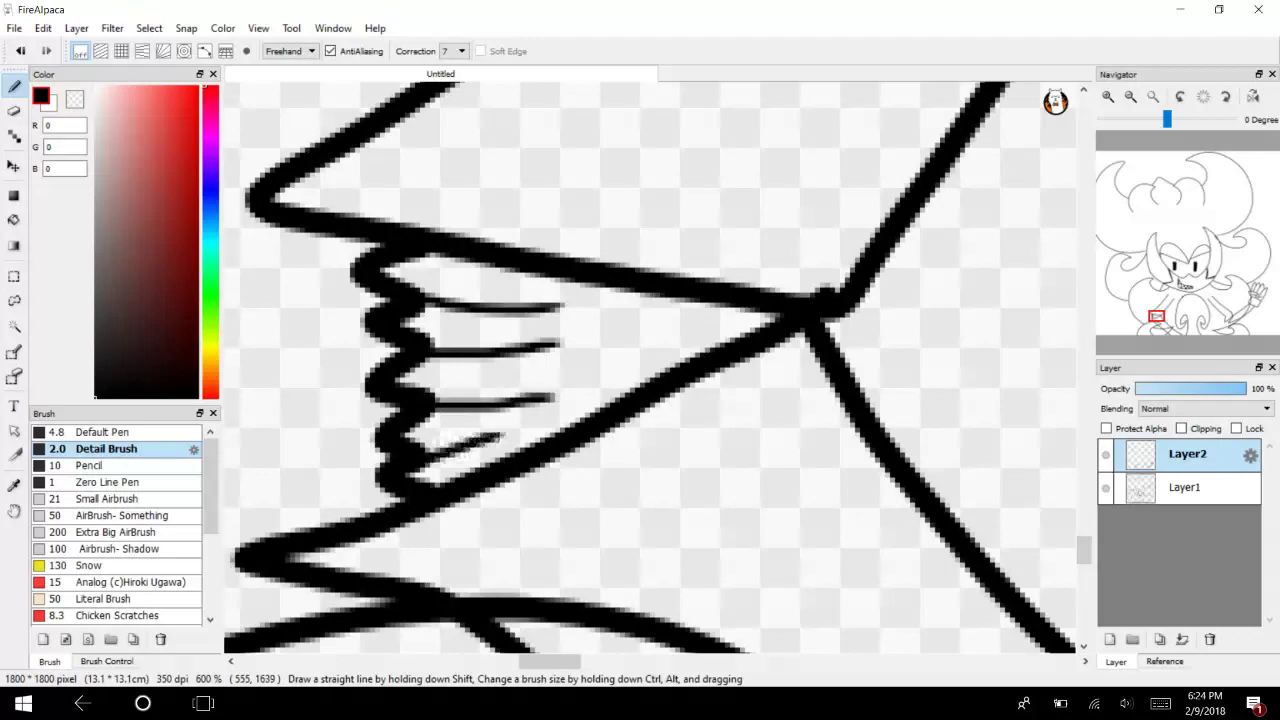
Draw a short thick upright spike for the nose at the muzzle line's central peak with the Default Pen.
{"action": "left_click", "coordinate": [1131, 97]}
{"action": "left_click", "coordinate": [1131, 97]}
{"action": "left_click", "coordinate": [1131, 97]}
{"action": "mouse_move", "coordinate": [1159, 318]}
{"action": "left_mouse_down"}
{"action": "mouse_move", "coordinate": [1239, 320]}
{"action": "mouse_move", "coordinate": [1229, 306]}
{"action": "mouse_move", "coordinate": [1246, 290]}
{"action": "mouse_move", "coordinate": [1197, 271]}
{"action": "mouse_move", "coordinate": [1172, 280]}
{"action": "mouse_move", "coordinate": [1186, 278]}
{"action": "left_mouse_up"}
{"action": "left_click", "coordinate": [100, 432]}
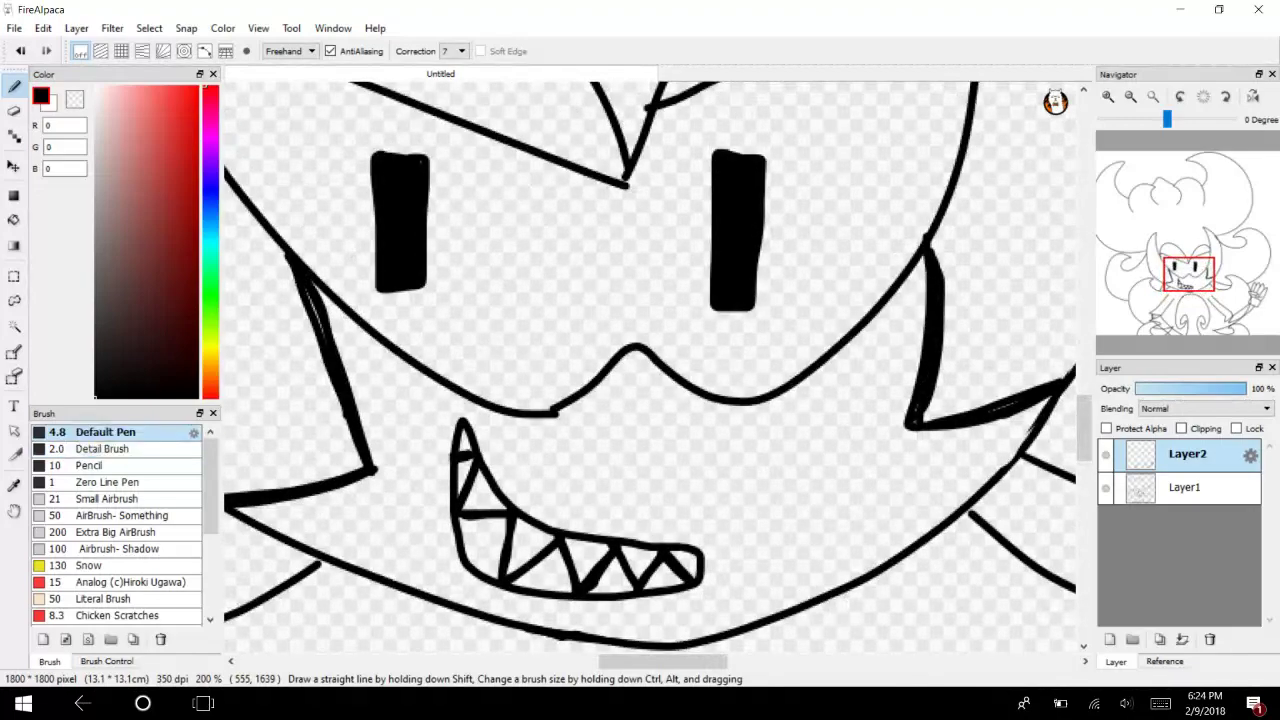
{"action": "left_click", "coordinate": [1130, 96]}
{"action": "left_click", "coordinate": [1130, 96]}
{"action": "mouse_move", "coordinate": [606, 353]}
{"action": "left_mouse_down"}
{"action": "mouse_move", "coordinate": [618, 316]}
{"action": "mouse_move", "coordinate": [627, 351]}
{"action": "mouse_move", "coordinate": [624, 302]}
{"action": "left_mouse_up"}
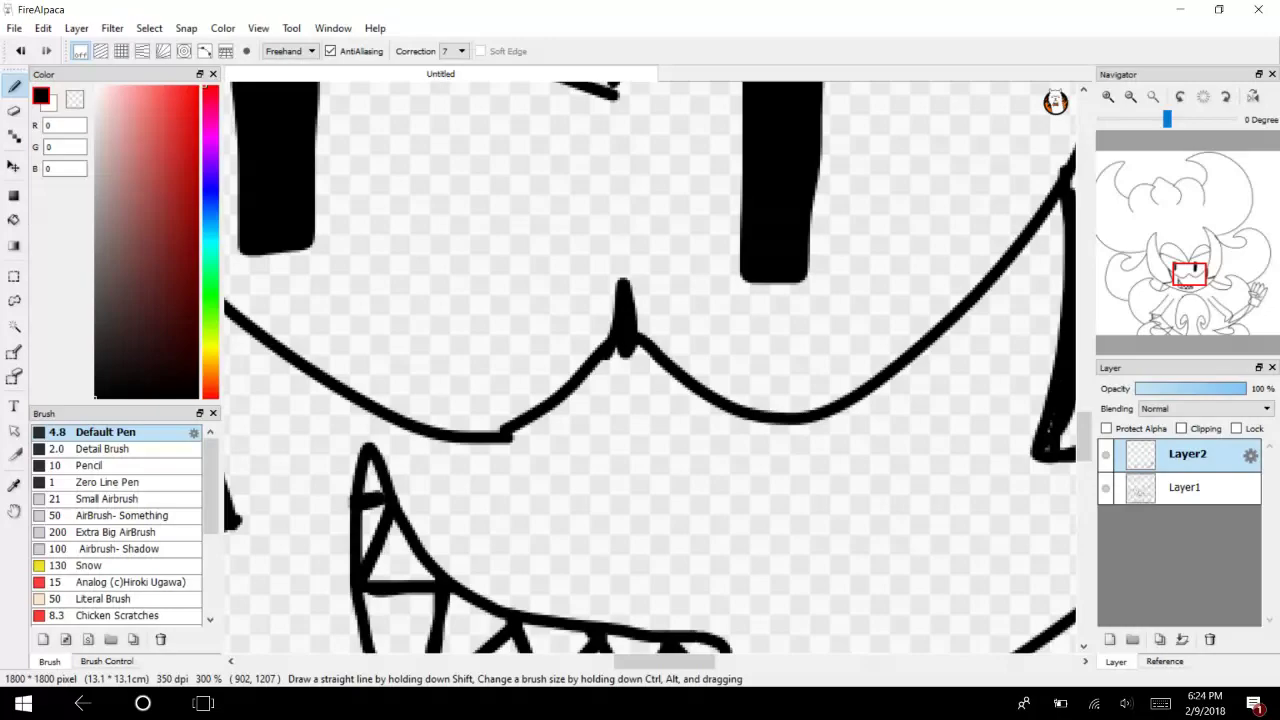
Erase the curl line's overlapping end that runs inside the face's right horn on Layer1.
{"action": "left_click", "coordinate": [1130, 96]}
{"action": "left_click", "coordinate": [1130, 96]}
{"action": "left_click", "coordinate": [1130, 96]}
{"action": "left_click_drag", "start_coordinate": [1209, 277], "coordinate": [1210, 248]}
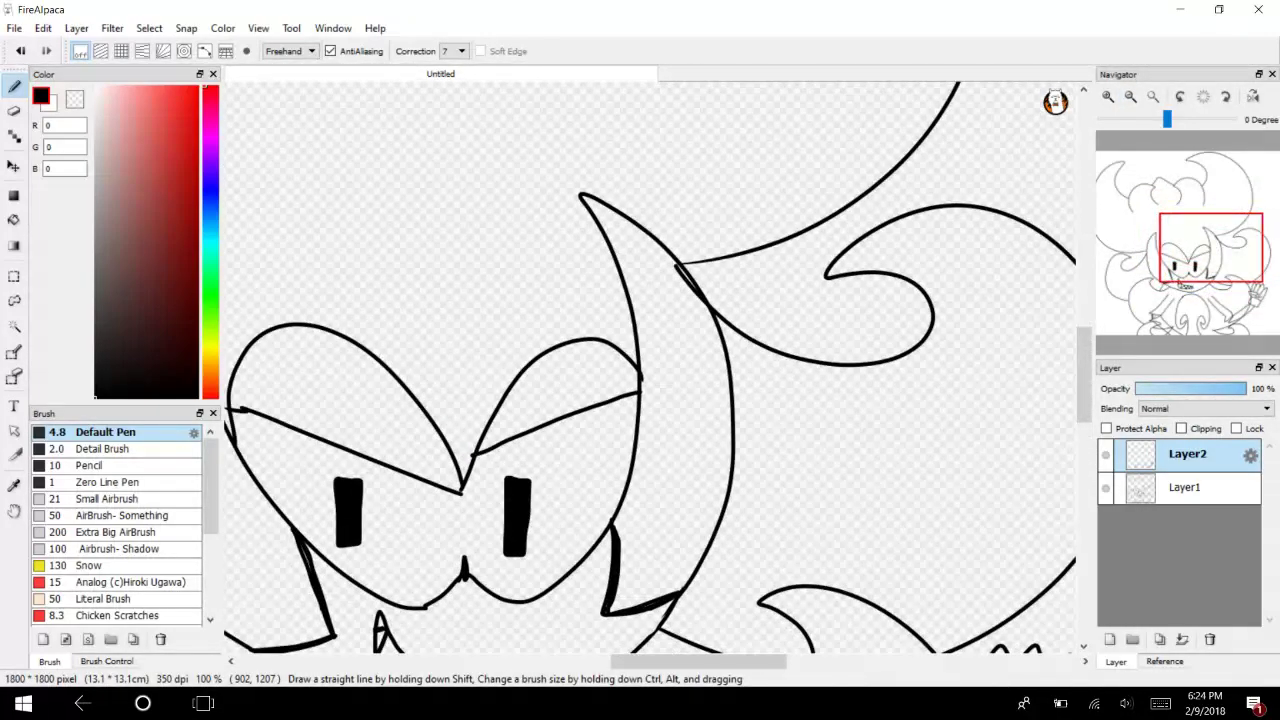
{"action": "left_click", "coordinate": [1108, 96]}
{"action": "left_click", "coordinate": [1108, 96]}
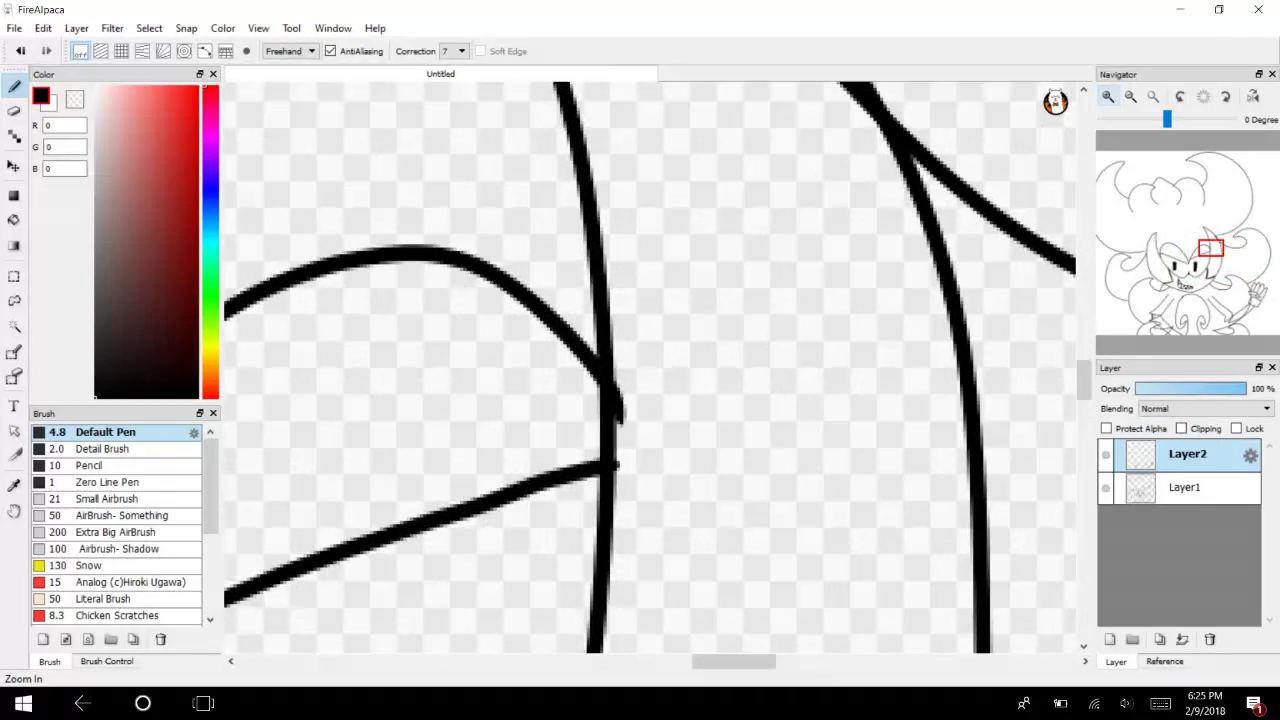
{"action": "left_click_drag", "start_coordinate": [1084, 380], "coordinate": [1084, 354]}
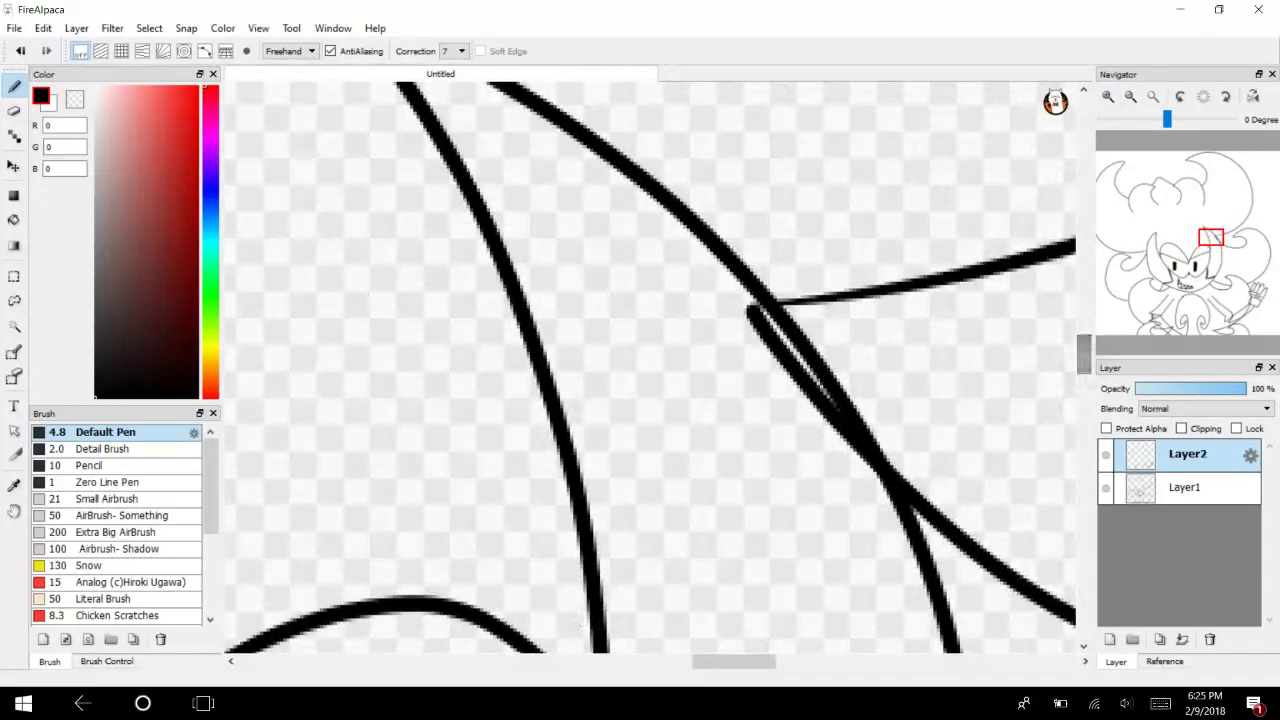
{"action": "left_click", "coordinate": [14, 111]}
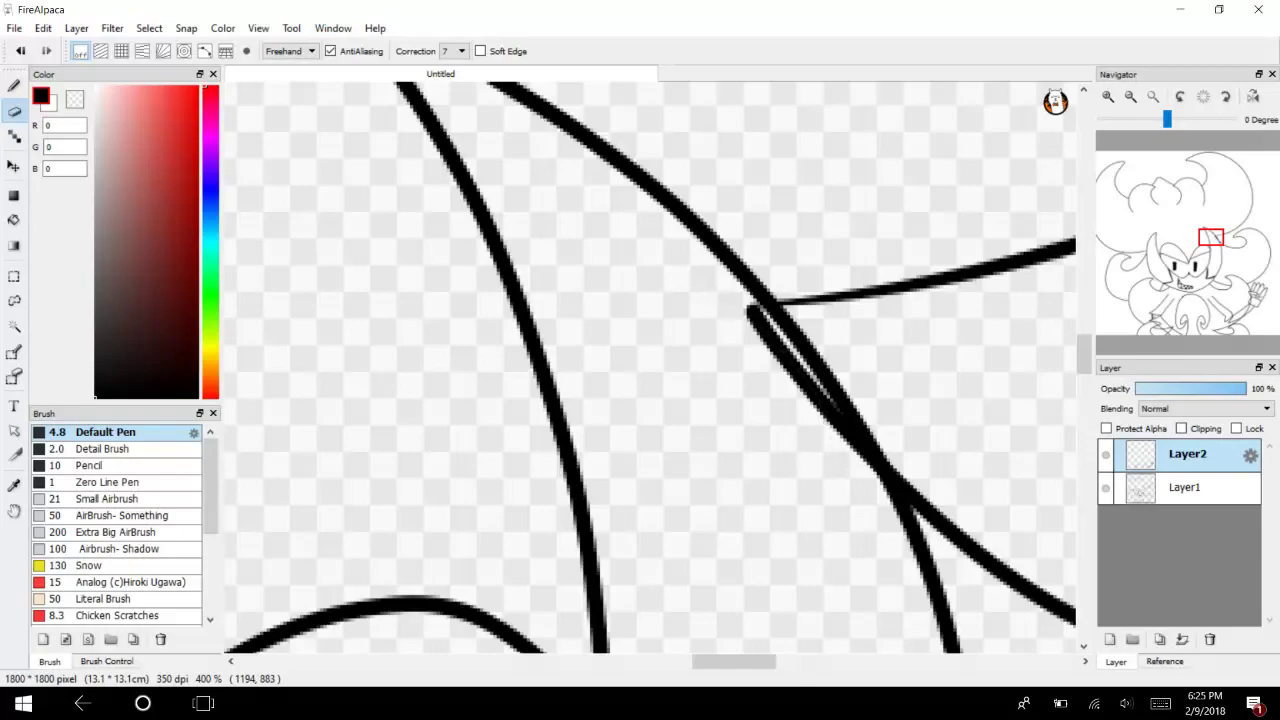
{"action": "left_click", "coordinate": [1185, 487]}
{"action": "mouse_move", "coordinate": [868, 462]}
{"action": "left_mouse_down"}
{"action": "mouse_move", "coordinate": [822, 418]}
{"action": "mouse_move", "coordinate": [754, 307]}
{"action": "left_mouse_up"}
Erase the hair outline where it passes through the right gloved hand and its wrist cuff.
{"action": "left_click_drag", "start_coordinate": [1249, 287], "coordinate": [1253, 298]}
{"action": "mouse_move", "coordinate": [574, 166]}
{"action": "left_mouse_down"}
{"action": "mouse_move", "coordinate": [591, 187]}
{"action": "mouse_move", "coordinate": [563, 163]}
{"action": "mouse_move", "coordinate": [590, 265]}
{"action": "left_mouse_up"}
{"action": "left_click_drag", "start_coordinate": [592, 322], "coordinate": [580, 402]}
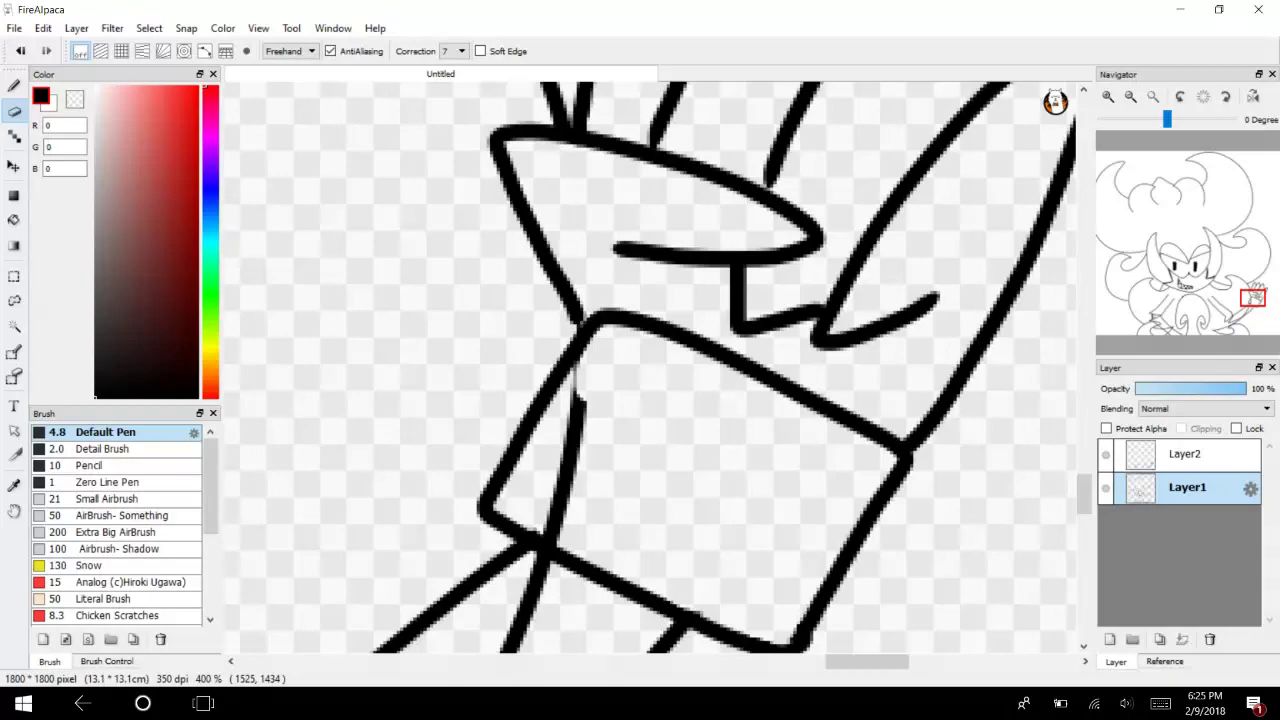
{"action": "mouse_move", "coordinate": [578, 380]}
{"action": "left_mouse_down"}
{"action": "mouse_move", "coordinate": [572, 437]}
{"action": "mouse_move", "coordinate": [592, 428]}
{"action": "mouse_move", "coordinate": [553, 512]}
{"action": "mouse_move", "coordinate": [545, 544]}
{"action": "left_mouse_up"}
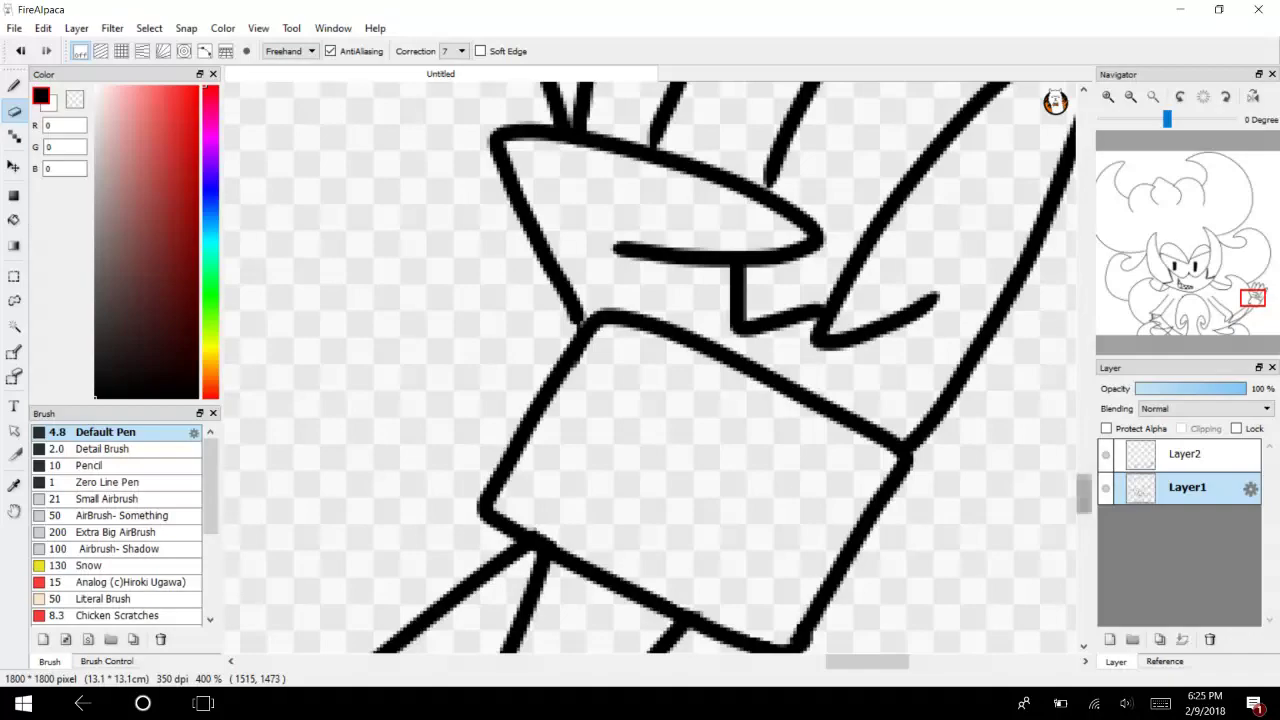
Erase the hair outline crossing the right forearm and the stray stub on the forearm's lower edge.
{"action": "left_click_drag", "start_coordinate": [1083, 493], "coordinate": [1083, 519]}
{"action": "mouse_move", "coordinate": [546, 236]}
{"action": "left_mouse_down"}
{"action": "mouse_move", "coordinate": [526, 310]}
{"action": "mouse_move", "coordinate": [445, 455]}
{"action": "mouse_move", "coordinate": [320, 615]}
{"action": "left_mouse_up"}
{"action": "mouse_move", "coordinate": [1237, 315]}
{"action": "left_mouse_down"}
{"action": "mouse_move", "coordinate": [1225, 318]}
{"action": "mouse_move", "coordinate": [1239, 318]}
{"action": "left_mouse_up"}
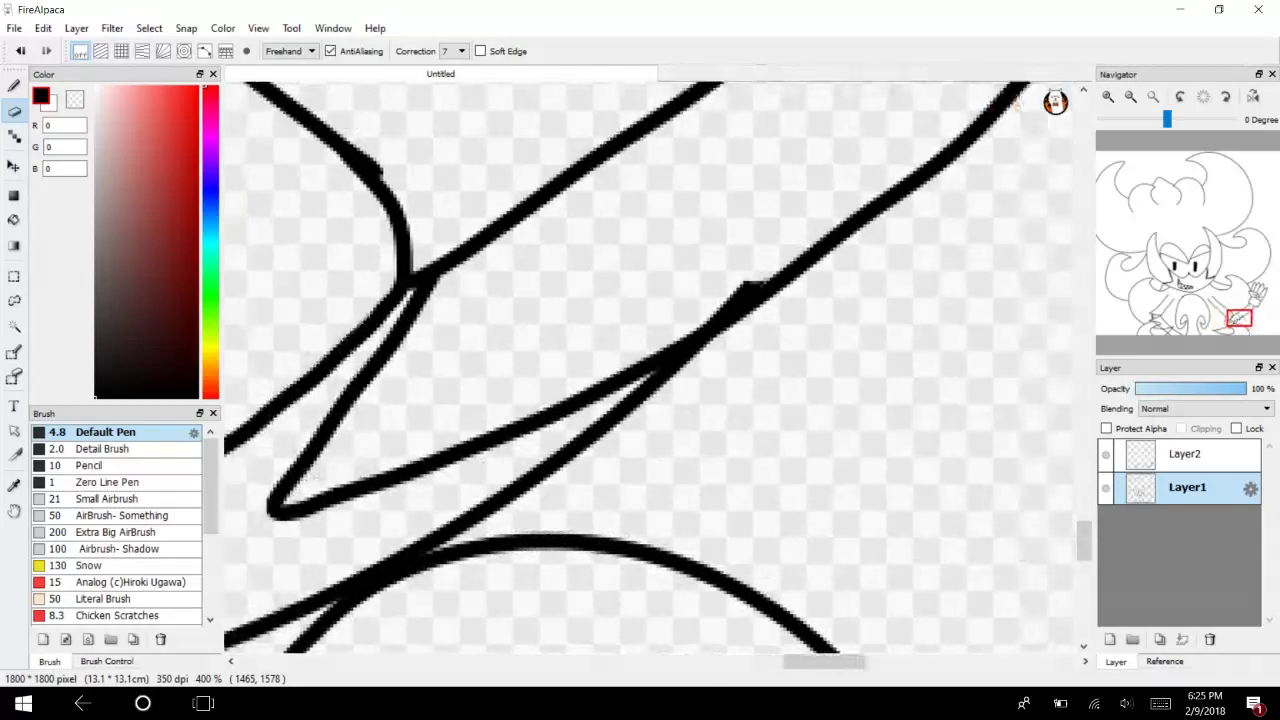
{"action": "left_click_drag", "start_coordinate": [763, 281], "coordinate": [706, 326]}
Erase the hair curves that cross the inside of the left forearm.
{"action": "mouse_move", "coordinate": [1238, 318]}
{"action": "left_mouse_down"}
{"action": "mouse_move", "coordinate": [1247, 292]}
{"action": "mouse_move", "coordinate": [1166, 325]}
{"action": "mouse_move", "coordinate": [1163, 309]}
{"action": "mouse_move", "coordinate": [1157, 323]}
{"action": "left_mouse_up"}
{"action": "mouse_move", "coordinate": [670, 344]}
{"action": "left_mouse_down"}
{"action": "mouse_move", "coordinate": [723, 371]}
{"action": "mouse_move", "coordinate": [600, 320]}
{"action": "mouse_move", "coordinate": [640, 391]}
{"action": "mouse_move", "coordinate": [493, 302]}
{"action": "left_mouse_up"}
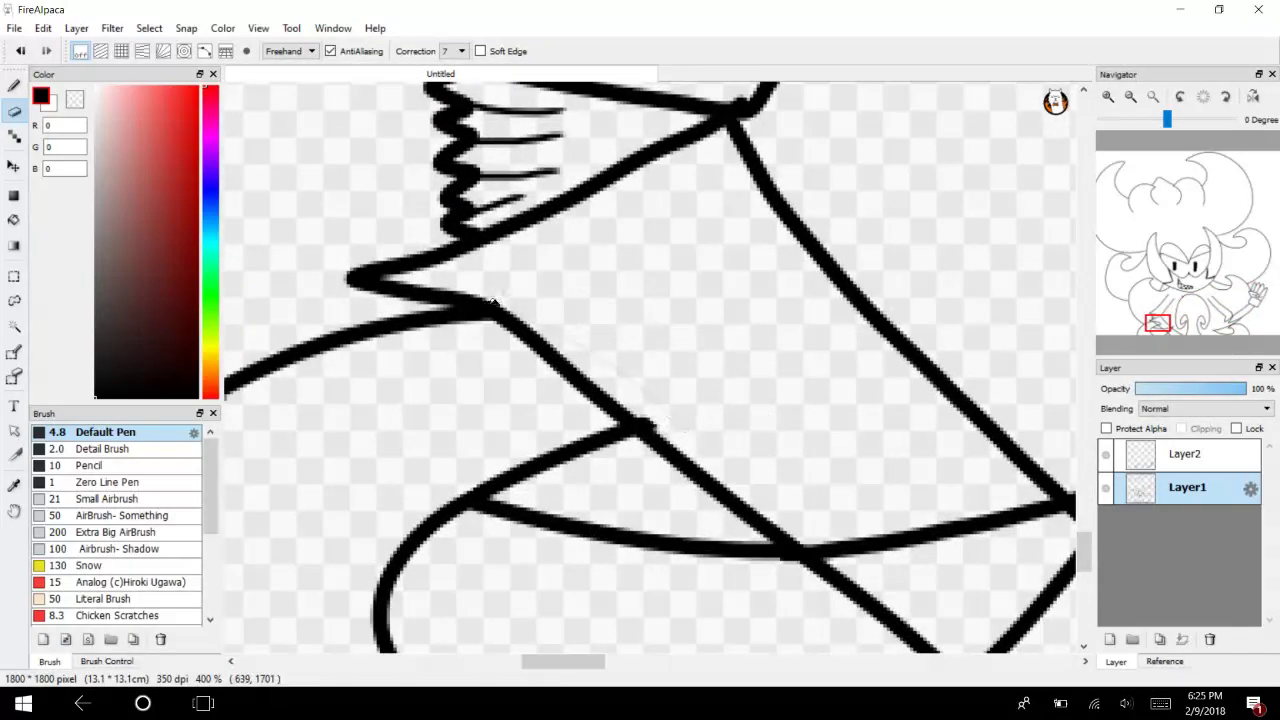
{"action": "left_click_drag", "start_coordinate": [1158, 323], "coordinate": [1164, 329]}
{"action": "mouse_move", "coordinate": [771, 349]}
{"action": "left_mouse_down"}
{"action": "mouse_move", "coordinate": [849, 414]}
{"action": "mouse_move", "coordinate": [651, 303]}
{"action": "mouse_move", "coordinate": [534, 337]}
{"action": "mouse_move", "coordinate": [517, 357]}
{"action": "mouse_move", "coordinate": [634, 426]}
{"action": "mouse_move", "coordinate": [703, 512]}
{"action": "left_mouse_up"}
{"action": "left_click", "coordinate": [1131, 97]}
{"action": "left_click", "coordinate": [1131, 97]}
{"action": "left_click_drag", "start_coordinate": [1160, 316], "coordinate": [1167, 291]}
{"action": "mouse_move", "coordinate": [1166, 277]}
{"action": "left_mouse_down"}
{"action": "mouse_move", "coordinate": [1201, 294]}
{"action": "mouse_move", "coordinate": [1184, 283]}
{"action": "left_mouse_up"}
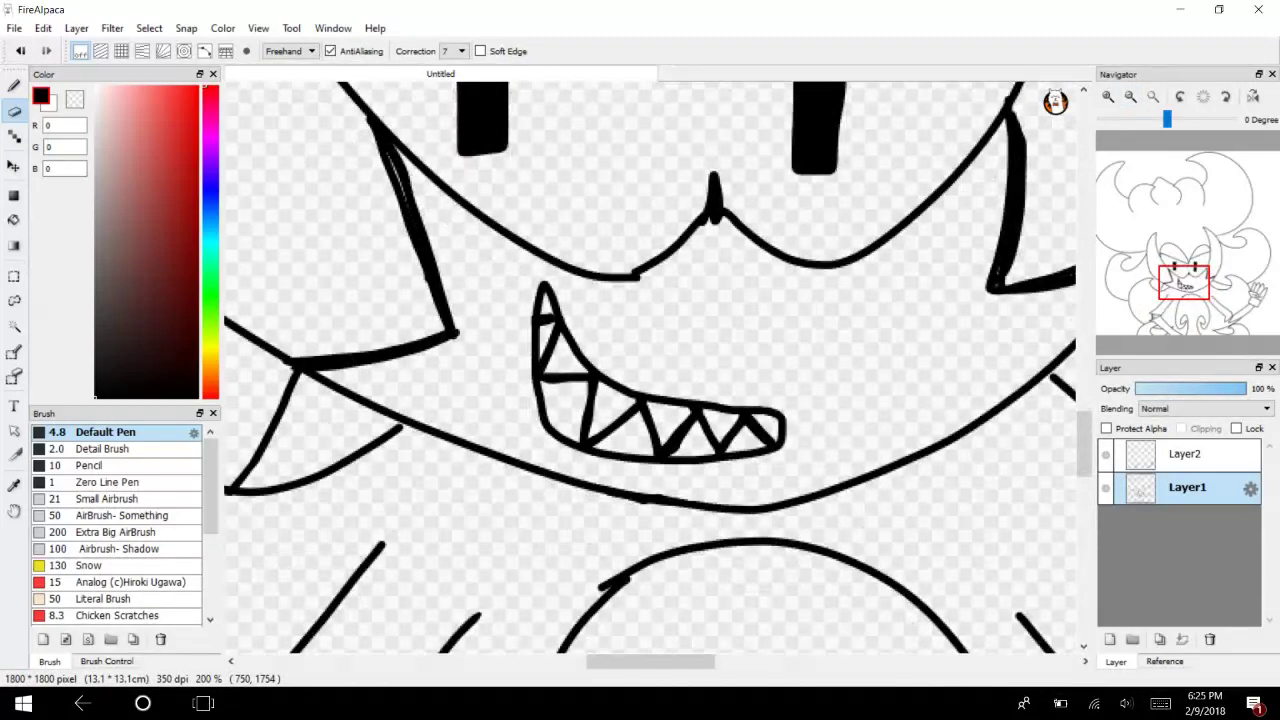
{"action": "key", "text": "super+Tab"}
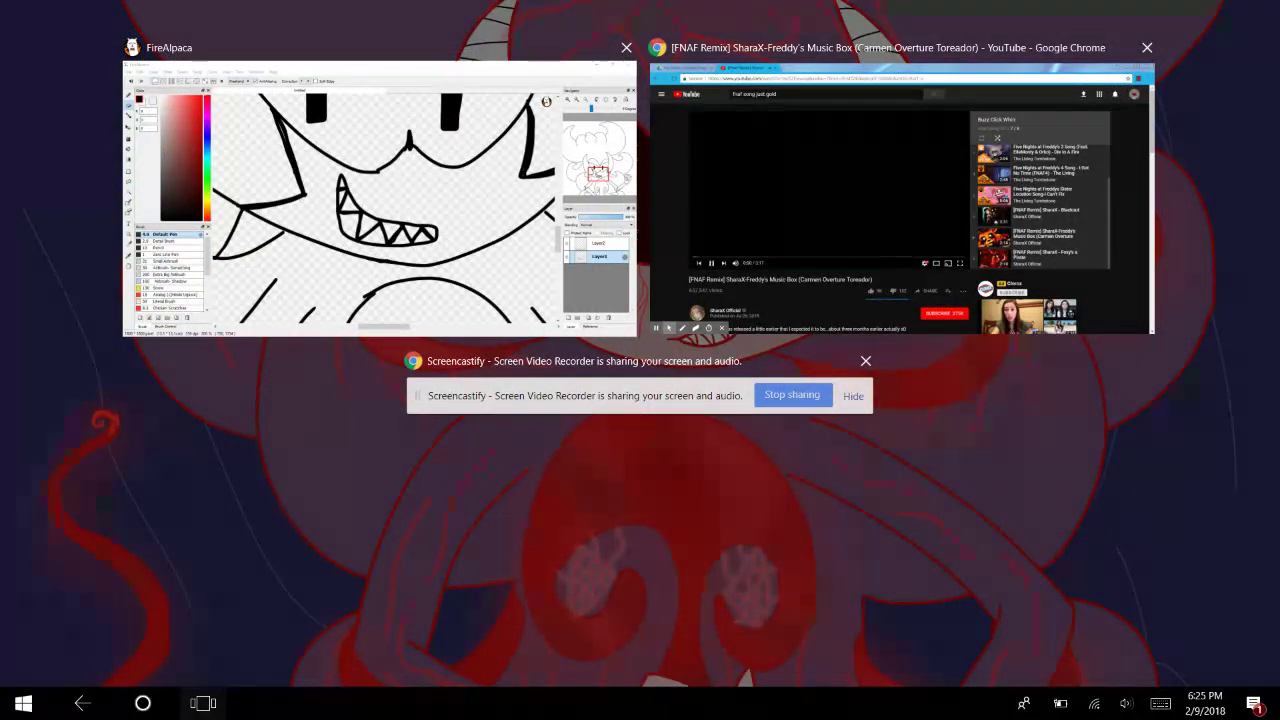
{"action": "key", "text": "Escape"}
{"action": "left_click_drag", "start_coordinate": [1183, 283], "coordinate": [1163, 192]}
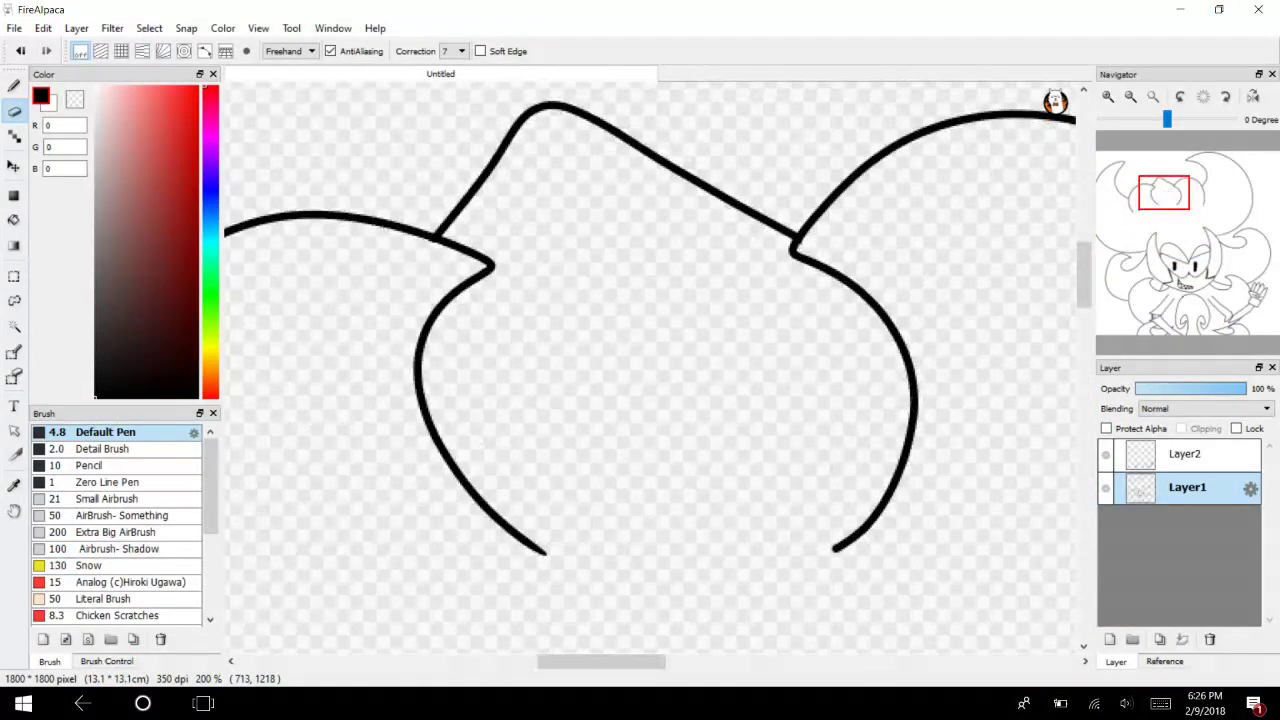
{"action": "key", "text": "b"}
{"action": "mouse_move", "coordinate": [476, 192]}
{"action": "left_mouse_down"}
{"action": "mouse_move", "coordinate": [684, 492]}
{"action": "mouse_move", "coordinate": [712, 574]}
{"action": "left_mouse_up"}
{"action": "key", "text": "ctrl+z"}
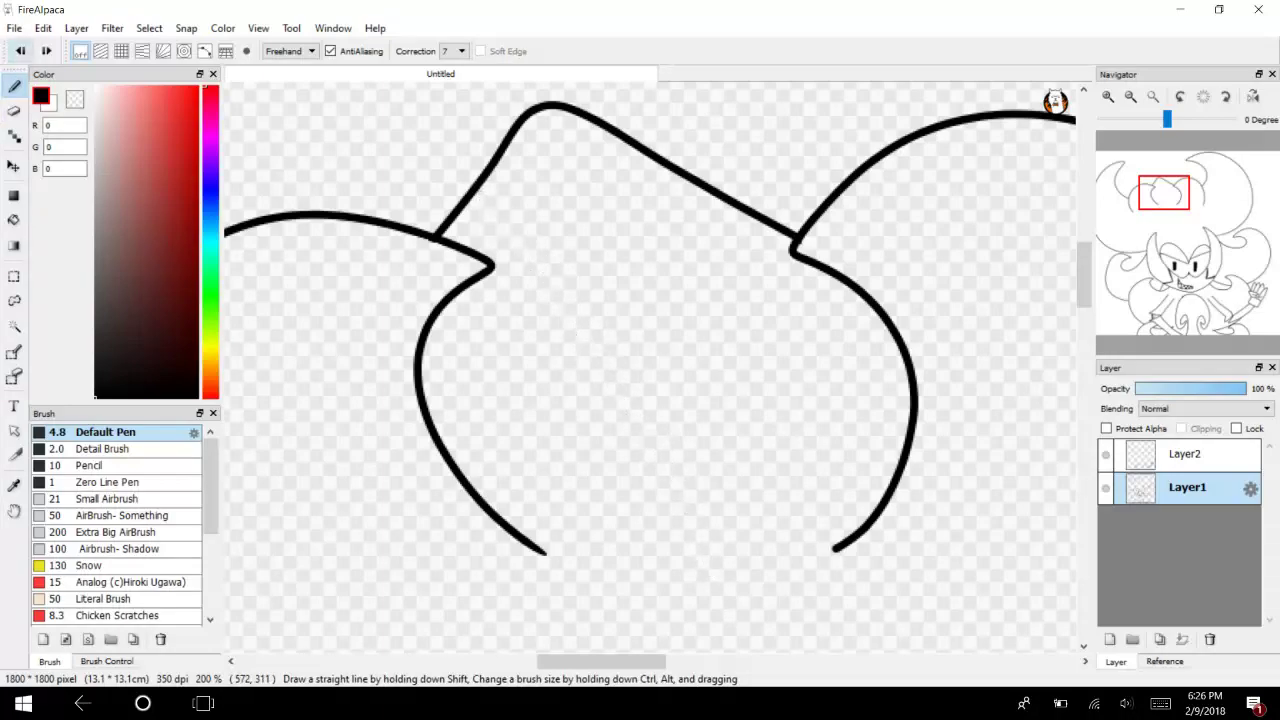
Draw two thick converging lines forming a V down from the hair's central peak with the size 10 Pencil.
{"action": "left_click", "coordinate": [110, 466]}
{"action": "mouse_move", "coordinate": [531, 229]}
{"action": "left_mouse_down"}
{"action": "mouse_move", "coordinate": [622, 381]}
{"action": "mouse_move", "coordinate": [706, 566]}
{"action": "left_mouse_up"}
{"action": "left_click_drag", "start_coordinate": [674, 173], "coordinate": [703, 485]}
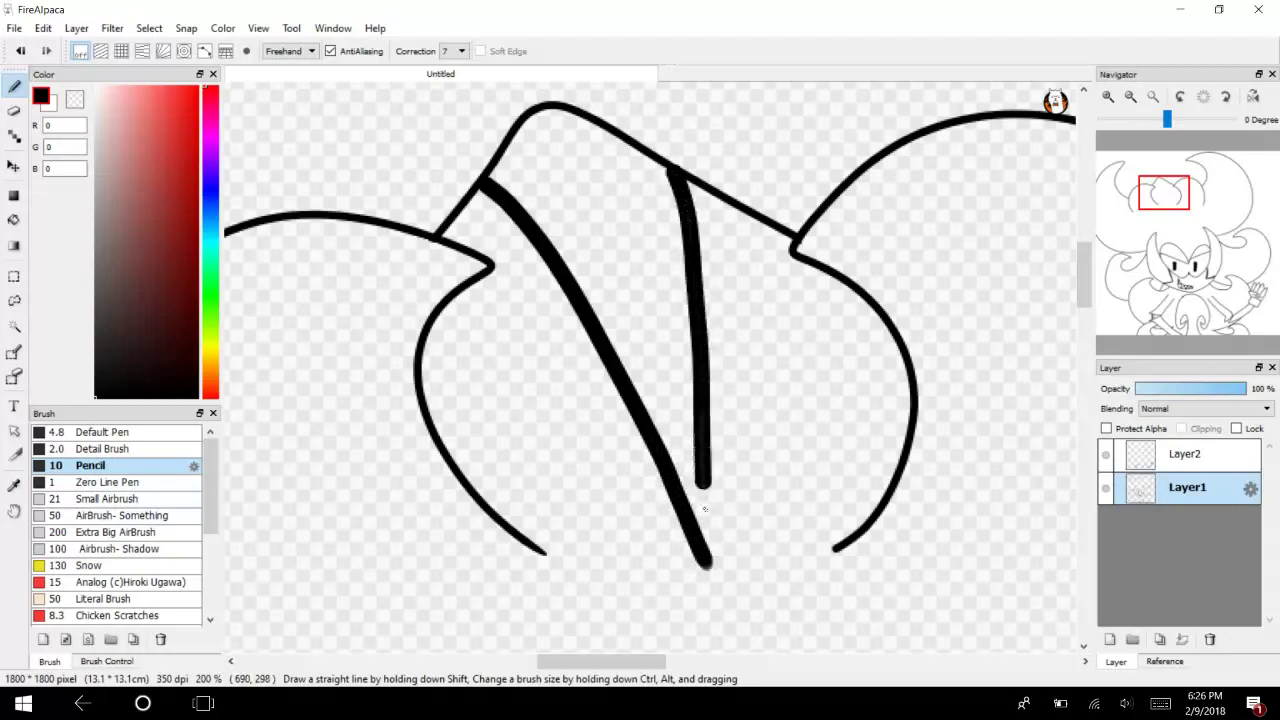
Draw thick arcs and baselines inside the two rounded lobes beside the central peak to form closed crescent shapes.
{"action": "left_click_drag", "start_coordinate": [1146, 213], "coordinate": [1151, 197]}
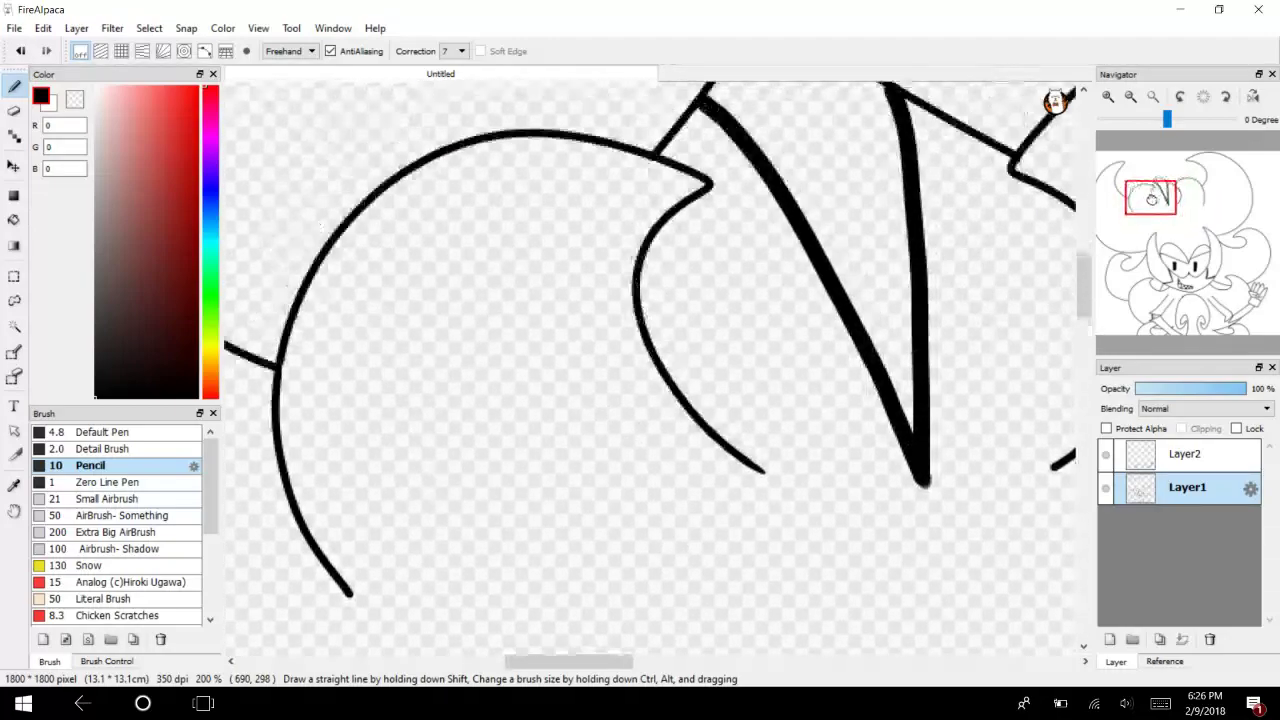
{"action": "mouse_move", "coordinate": [425, 544]}
{"action": "left_mouse_down"}
{"action": "mouse_move", "coordinate": [421, 423]}
{"action": "mouse_move", "coordinate": [503, 275]}
{"action": "mouse_move", "coordinate": [623, 194]}
{"action": "mouse_move", "coordinate": [690, 185]}
{"action": "left_mouse_up"}
{"action": "left_click_drag", "start_coordinate": [425, 545], "coordinate": [766, 476]}
{"action": "scroll", "coordinate": [650, 360], "scroll_direction": "right", "scroll_amount": 5}
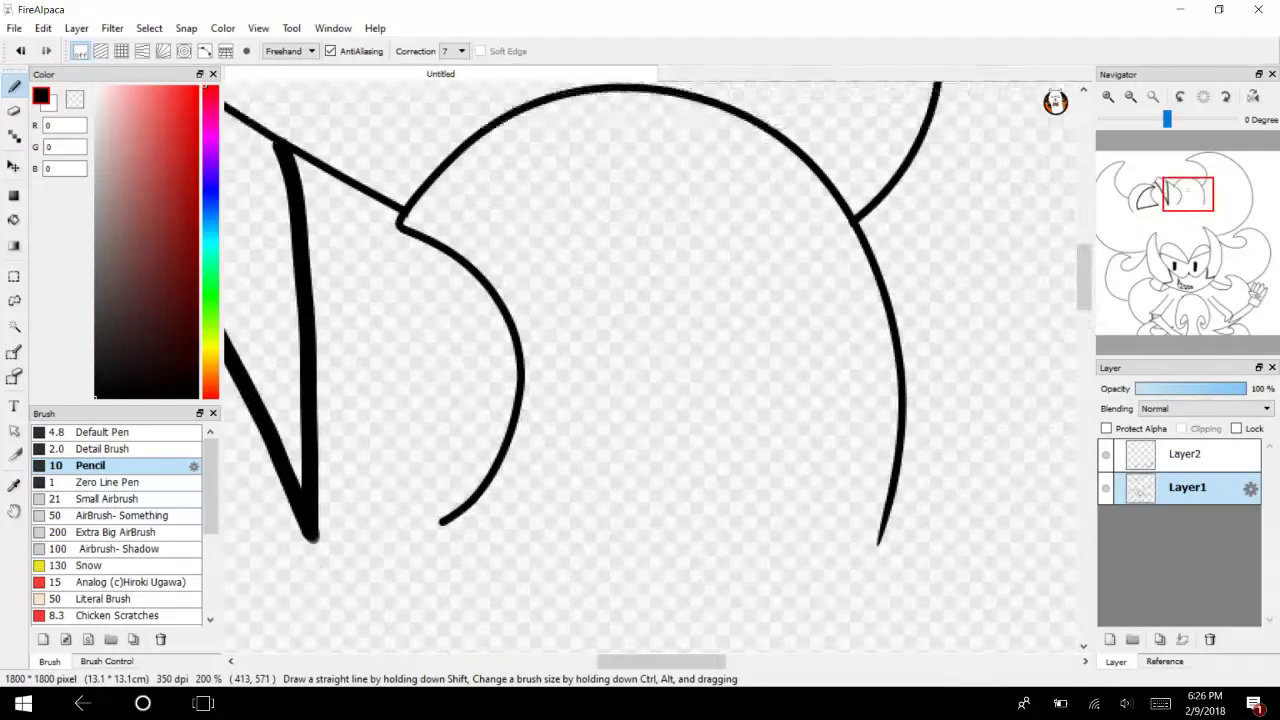
{"action": "mouse_move", "coordinate": [400, 226]}
{"action": "left_mouse_down"}
{"action": "mouse_move", "coordinate": [638, 229]}
{"action": "mouse_move", "coordinate": [771, 523]}
{"action": "mouse_move", "coordinate": [435, 530]}
{"action": "left_mouse_up"}
Draw a thick inner curve along the upper right horn-shaped curl, from its tip down to the lobe beside it.
{"action": "left_click_drag", "start_coordinate": [1199, 197], "coordinate": [1201, 169]}
{"action": "mouse_move", "coordinate": [384, 208]}
{"action": "left_mouse_down"}
{"action": "mouse_move", "coordinate": [777, 300]}
{"action": "mouse_move", "coordinate": [810, 650]}
{"action": "left_mouse_up"}
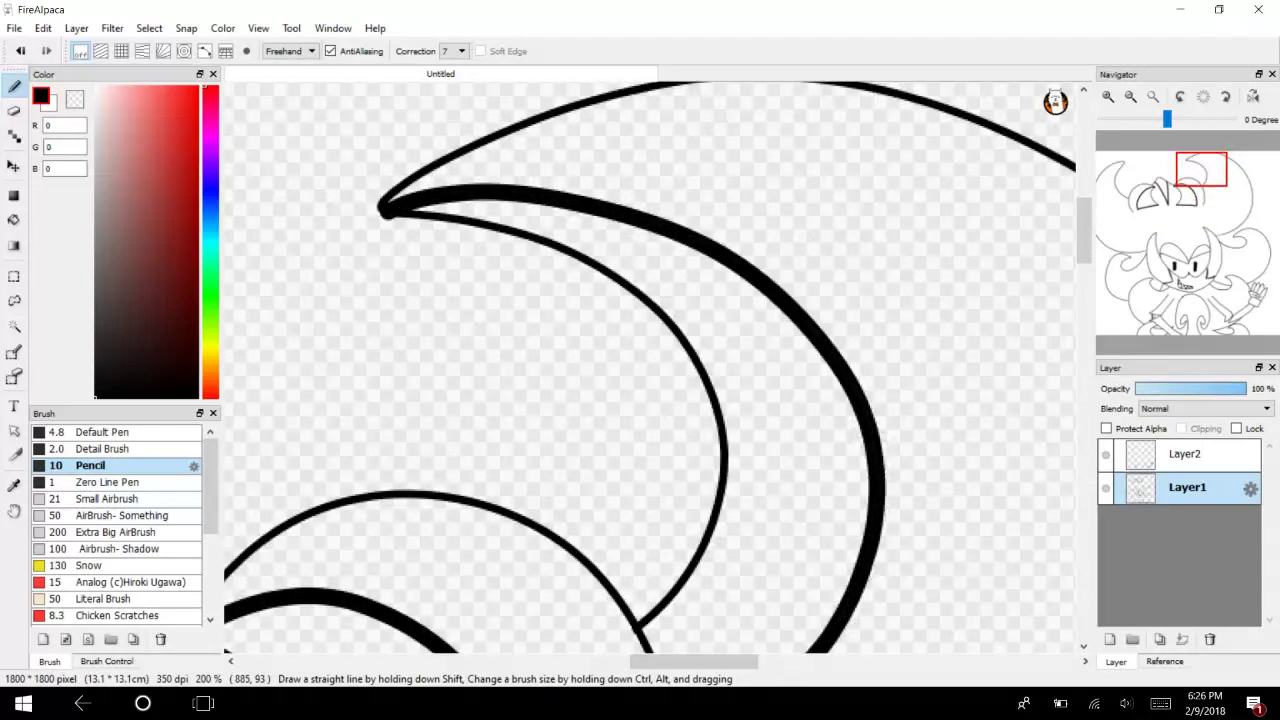
{"action": "scroll", "coordinate": [650, 367], "scroll_direction": "down", "scroll_amount": 3}
{"action": "left_click_drag", "start_coordinate": [788, 445], "coordinate": [680, 495]}
Draw thick curves around the inner swirls of the right and left side curls, from their tips to the face horns.
{"action": "mouse_move", "coordinate": [1218, 205]}
{"action": "left_mouse_down"}
{"action": "mouse_move", "coordinate": [1243, 217]}
{"action": "mouse_move", "coordinate": [1217, 203]}
{"action": "mouse_move", "coordinate": [1240, 266]}
{"action": "mouse_move", "coordinate": [1241, 242]}
{"action": "mouse_move", "coordinate": [1229, 240]}
{"action": "left_mouse_up"}
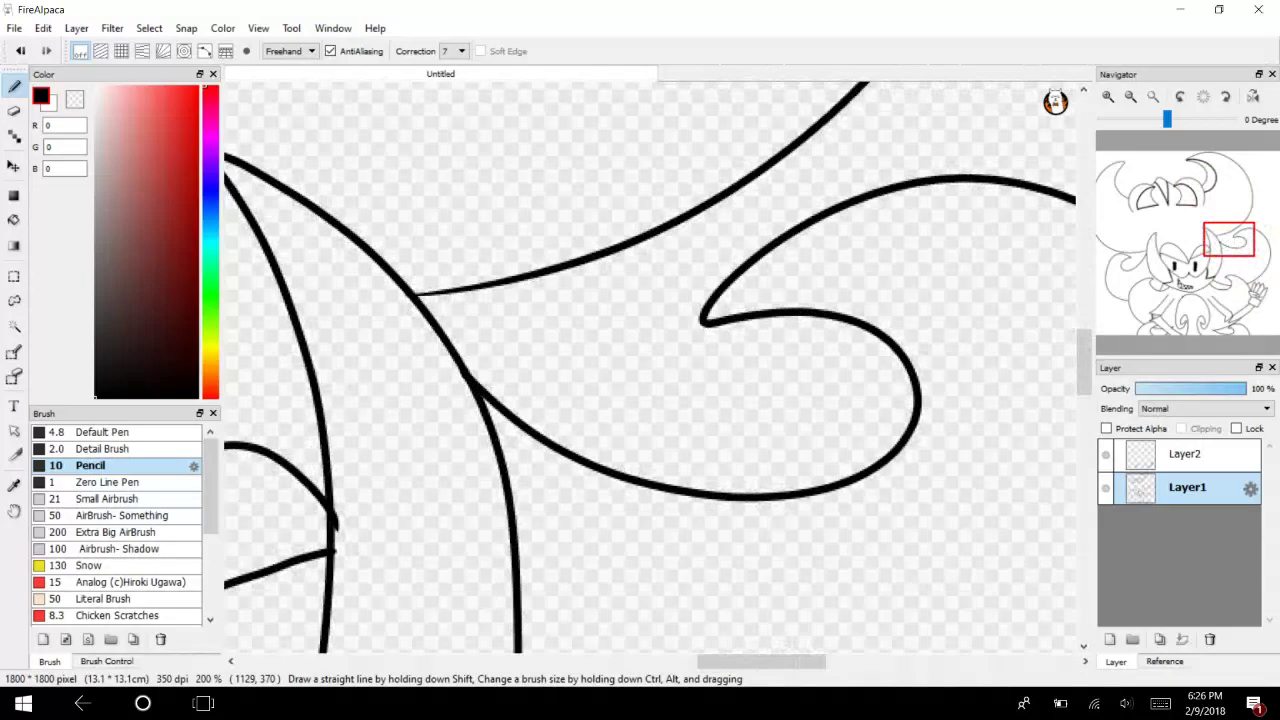
{"action": "mouse_move", "coordinate": [716, 316]}
{"action": "left_mouse_down"}
{"action": "mouse_move", "coordinate": [1026, 552]}
{"action": "mouse_move", "coordinate": [797, 656]}
{"action": "mouse_move", "coordinate": [605, 579]}
{"action": "mouse_move", "coordinate": [514, 507]}
{"action": "left_mouse_up"}
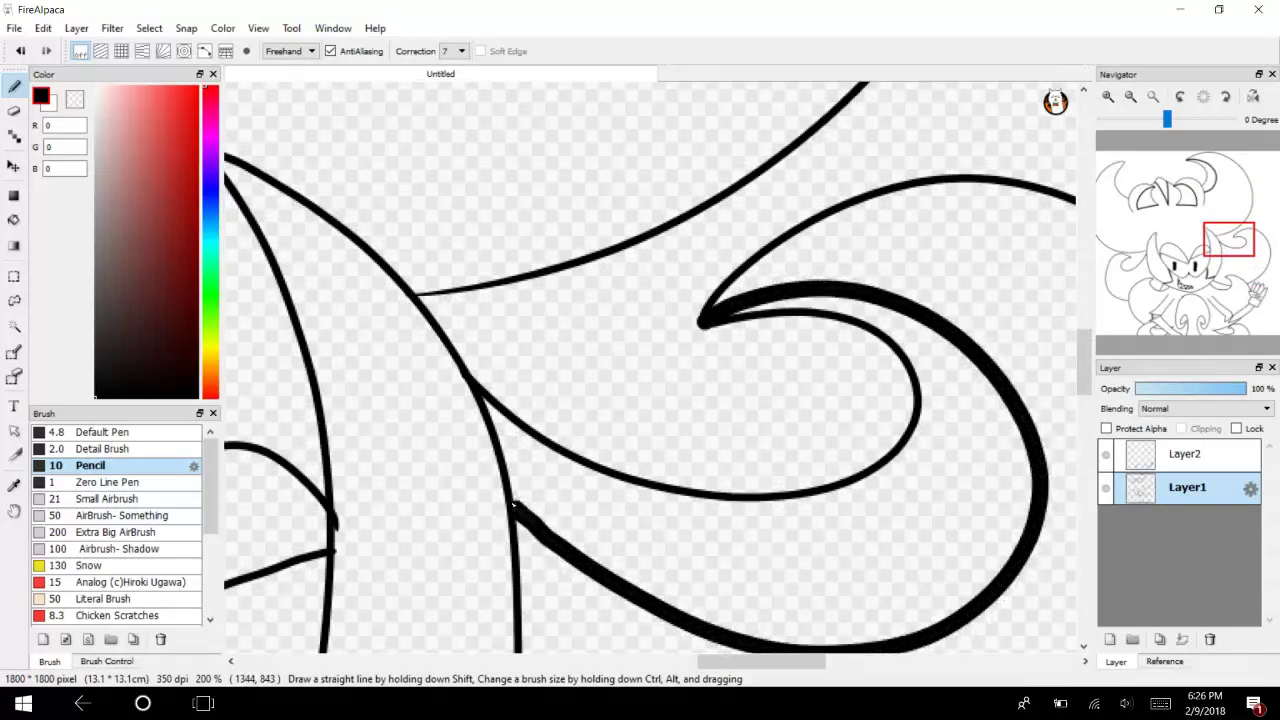
{"action": "mouse_move", "coordinate": [1128, 270]}
{"action": "left_mouse_down"}
{"action": "mouse_move", "coordinate": [1121, 253]}
{"action": "mouse_move", "coordinate": [1130, 264]}
{"action": "left_mouse_up"}
{"action": "mouse_move", "coordinate": [643, 246]}
{"action": "left_mouse_down"}
{"action": "mouse_move", "coordinate": [456, 288]}
{"action": "mouse_move", "coordinate": [670, 541]}
{"action": "left_mouse_up"}
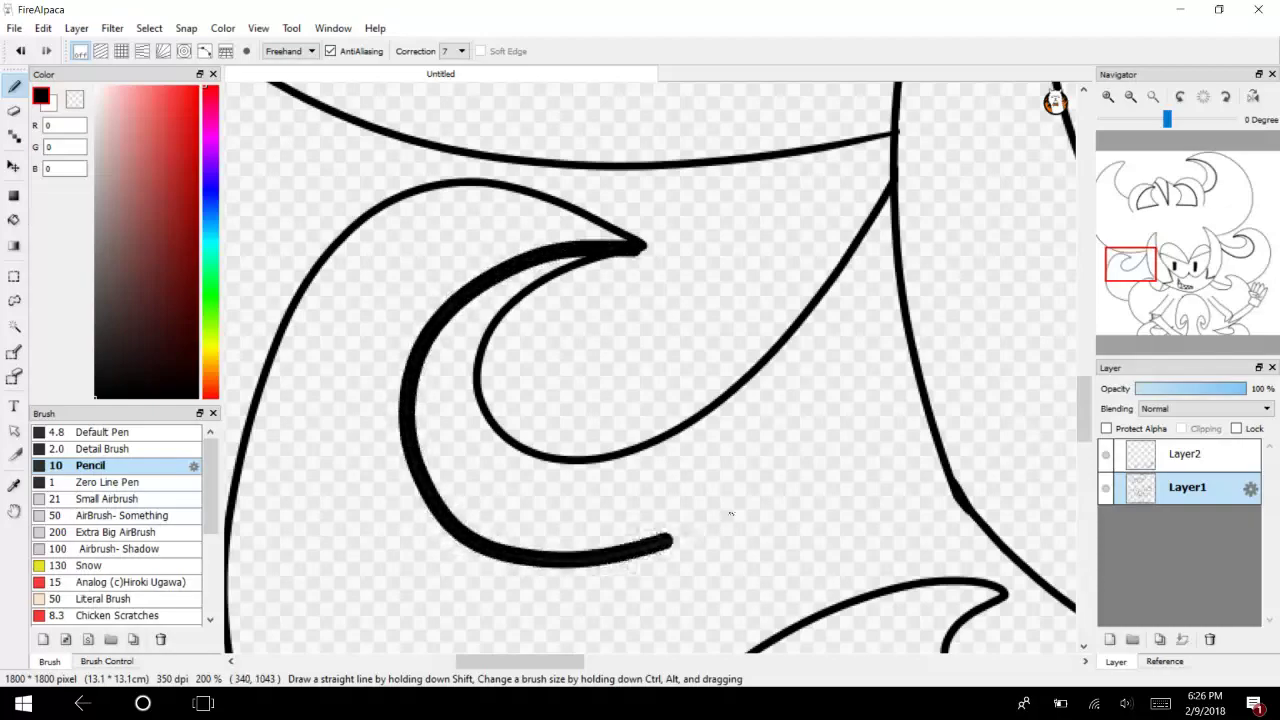
Draw a thick inner curve along the upper left horn-shaped curl, from its tip down to the lobe beside it.
{"action": "left_click_drag", "start_coordinate": [1130, 262], "coordinate": [1124, 179]}
{"action": "mouse_move", "coordinate": [640, 112]}
{"action": "left_mouse_down"}
{"action": "mouse_move", "coordinate": [515, 200]}
{"action": "mouse_move", "coordinate": [425, 650]}
{"action": "left_mouse_up"}
{"action": "left_click_drag", "start_coordinate": [1085, 268], "coordinate": [1085, 303]}
{"action": "mouse_move", "coordinate": [463, 412]}
{"action": "left_mouse_down"}
{"action": "mouse_move", "coordinate": [503, 447]}
{"action": "mouse_move", "coordinate": [692, 493]}
{"action": "left_mouse_up"}
Draw a small wavy line joining the two pointed sleeve edges at the right elbow with the Default Pen.
{"action": "mouse_move", "coordinate": [1172, 268]}
{"action": "left_mouse_down"}
{"action": "mouse_move", "coordinate": [1246, 269]}
{"action": "mouse_move", "coordinate": [1249, 247]}
{"action": "mouse_move", "coordinate": [1190, 282]}
{"action": "mouse_move", "coordinate": [1166, 280]}
{"action": "mouse_move", "coordinate": [1177, 187]}
{"action": "mouse_move", "coordinate": [1148, 205]}
{"action": "mouse_move", "coordinate": [1200, 252]}
{"action": "mouse_move", "coordinate": [1190, 285]}
{"action": "mouse_move", "coordinate": [1229, 317]}
{"action": "left_mouse_up"}
{"action": "left_click", "coordinate": [120, 449]}
{"action": "left_click", "coordinate": [100, 432]}
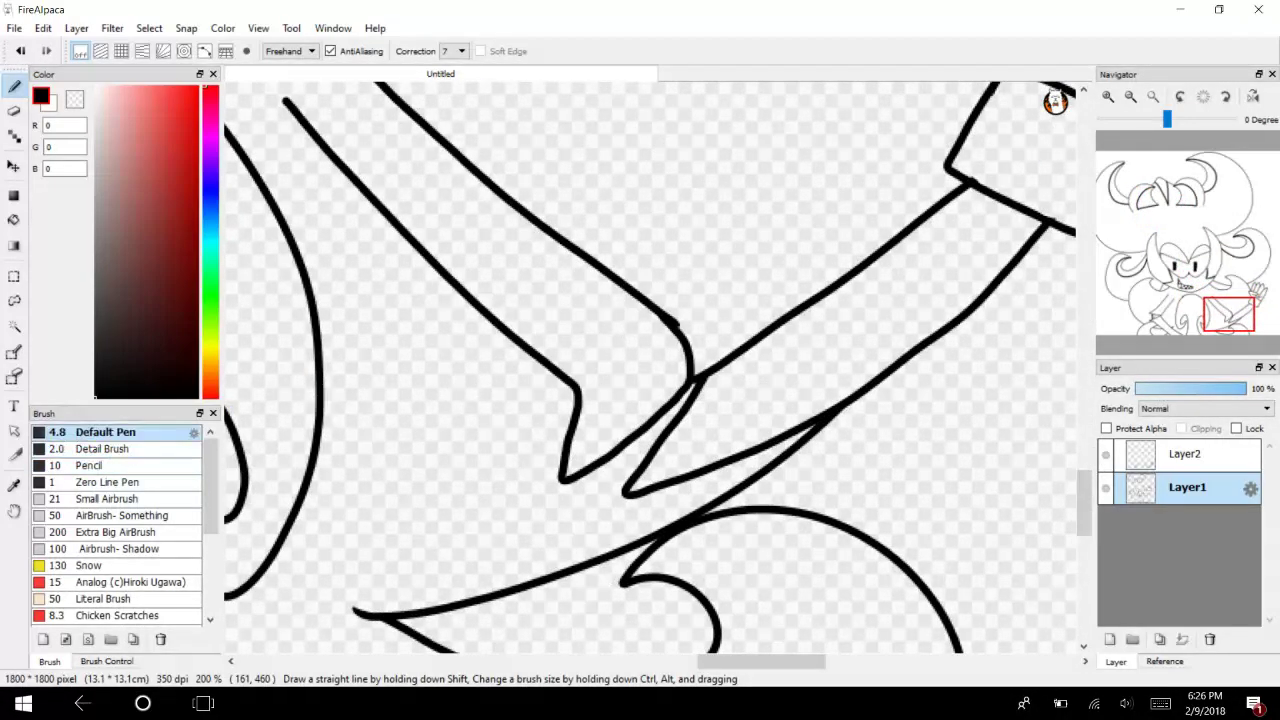
{"action": "left_click", "coordinate": [1130, 96]}
{"action": "left_click_drag", "start_coordinate": [579, 512], "coordinate": [615, 538]}
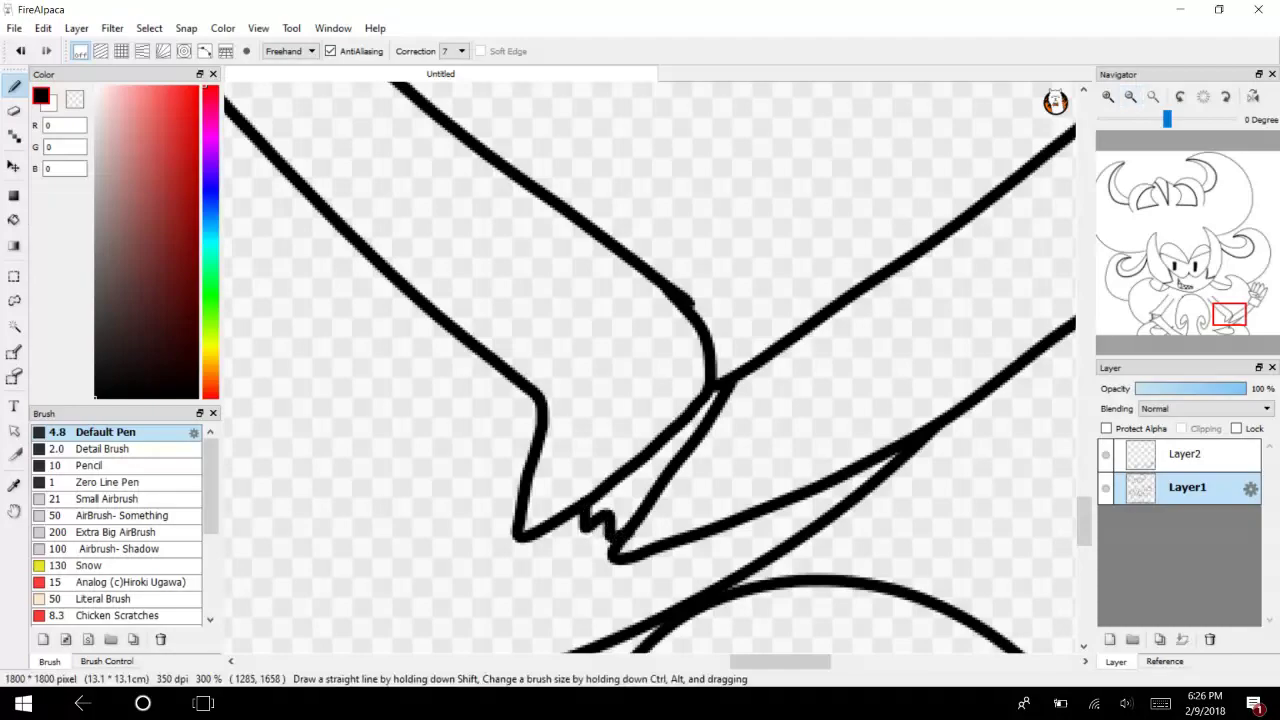
{"action": "left_click", "coordinate": [1153, 96]}
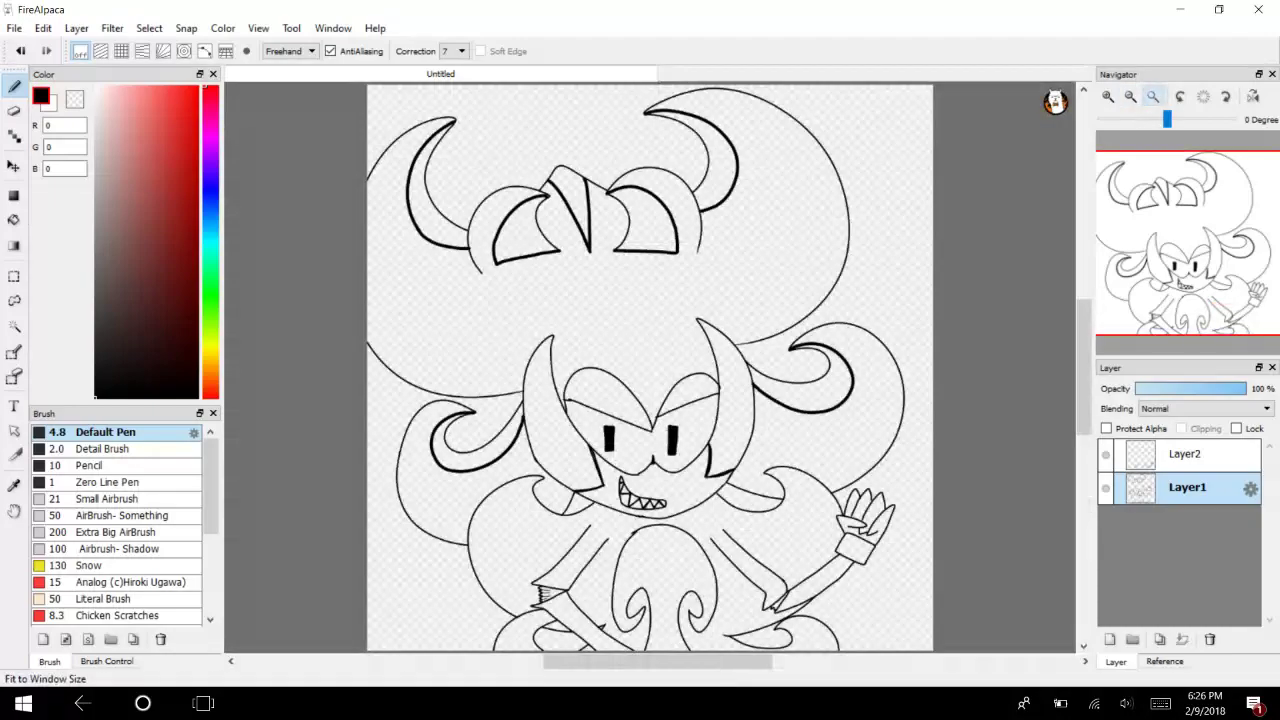
{"action": "left_click", "coordinate": [1107, 96]}
{"action": "left_click", "coordinate": [1107, 96]}
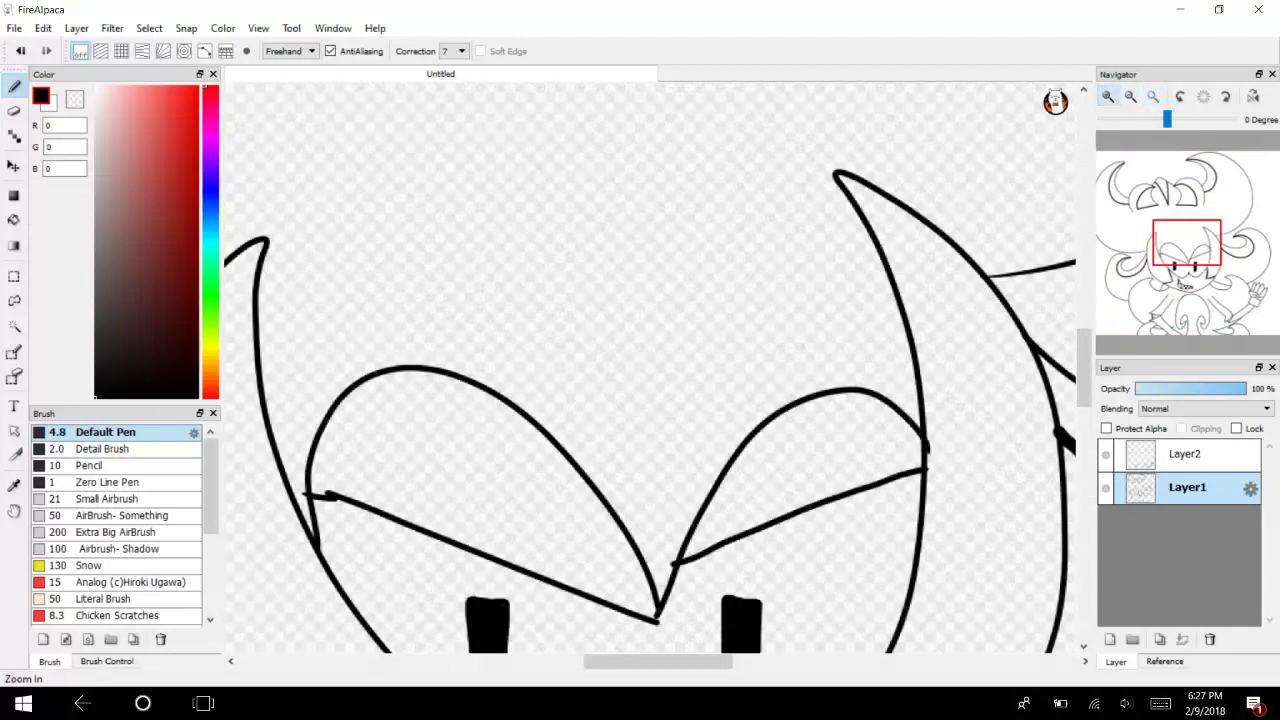
{"action": "mouse_move", "coordinate": [1185, 245]}
{"action": "left_mouse_down"}
{"action": "mouse_move", "coordinate": [1168, 272]}
{"action": "mouse_move", "coordinate": [1160, 255]}
{"action": "mouse_move", "coordinate": [1164, 278]}
{"action": "mouse_move", "coordinate": [1191, 269]}
{"action": "mouse_move", "coordinate": [1193, 257]}
{"action": "mouse_move", "coordinate": [1175, 256]}
{"action": "left_mouse_up"}
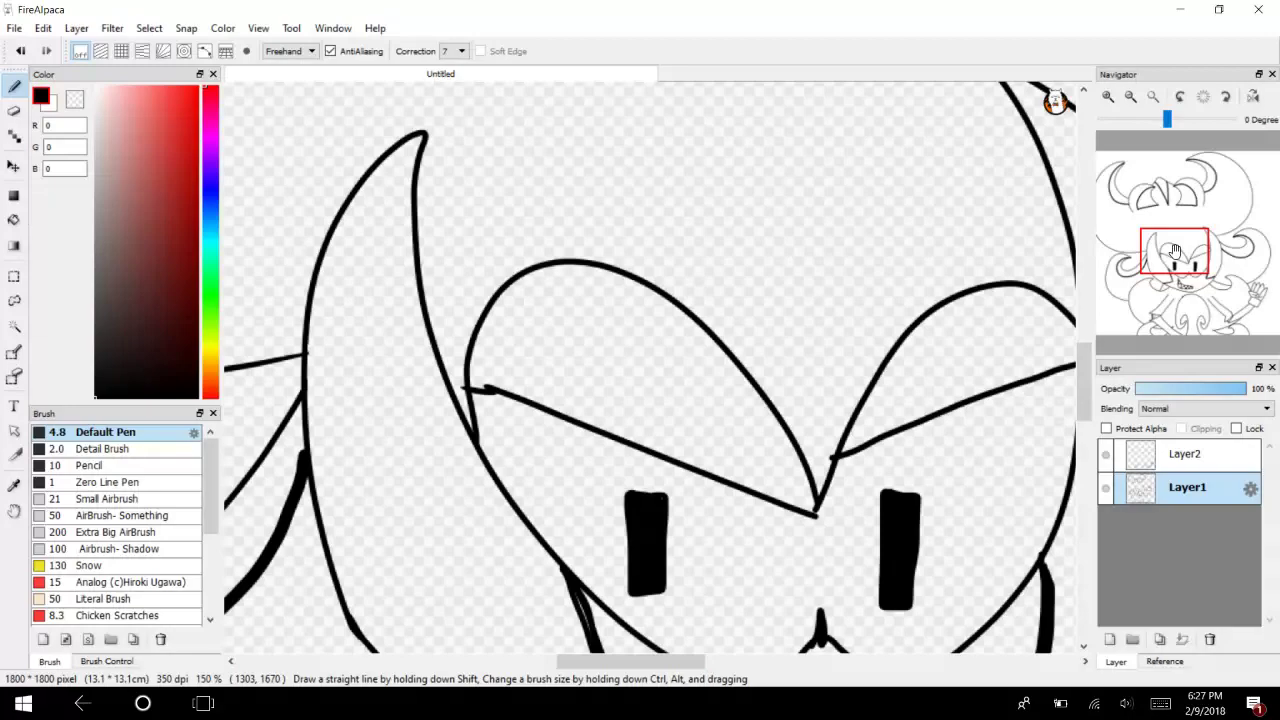
{"action": "left_click_drag", "start_coordinate": [1175, 250], "coordinate": [1194, 325]}
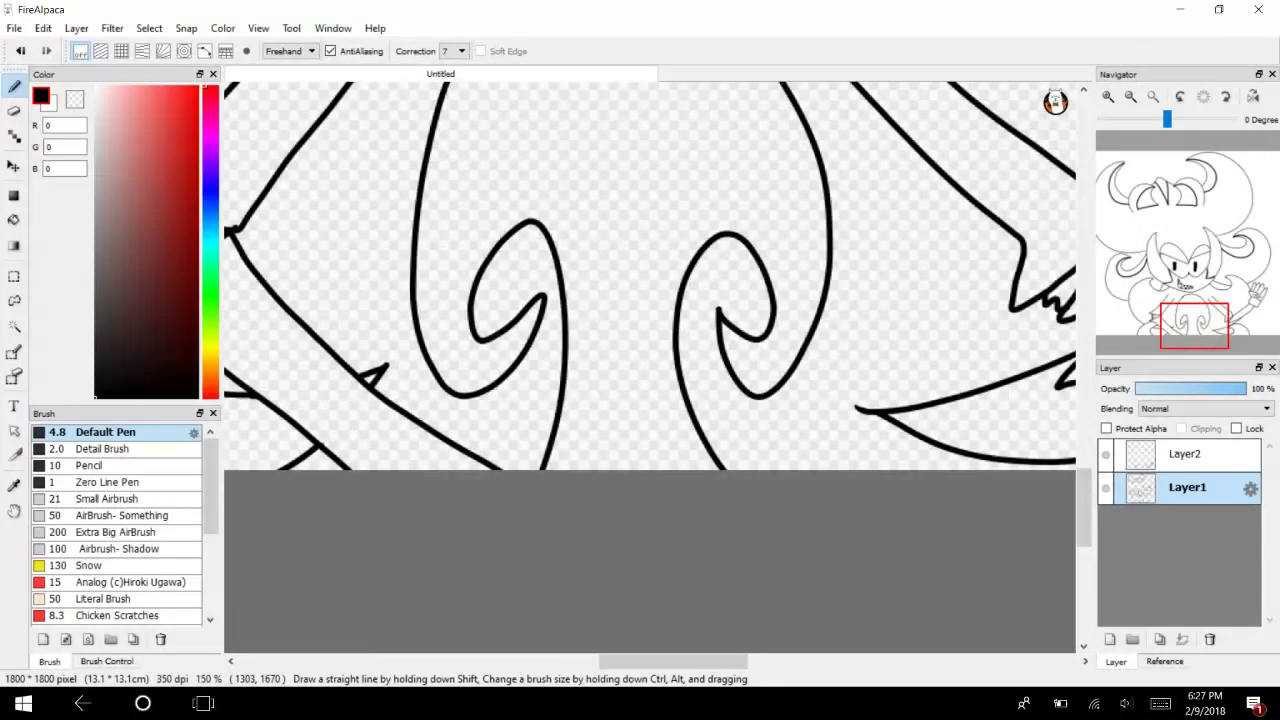
{"action": "left_click", "coordinate": [90, 465]}
{"action": "left_click_drag", "start_coordinate": [381, 363], "coordinate": [728, 405]}
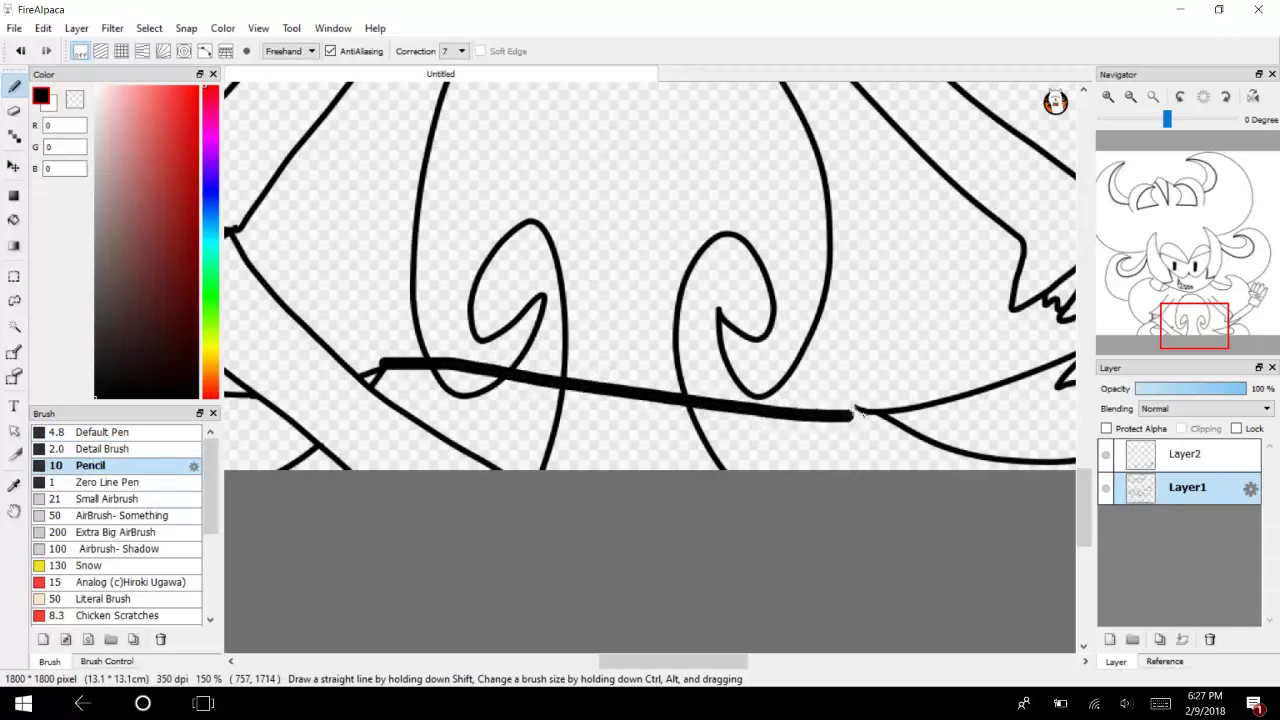
{"action": "mouse_move", "coordinate": [1194, 325]}
{"action": "left_mouse_down"}
{"action": "mouse_move", "coordinate": [1150, 352]}
{"action": "mouse_move", "coordinate": [1203, 320]}
{"action": "mouse_move", "coordinate": [1194, 326]}
{"action": "left_mouse_up"}
{"action": "key", "text": "ctrl+z"}
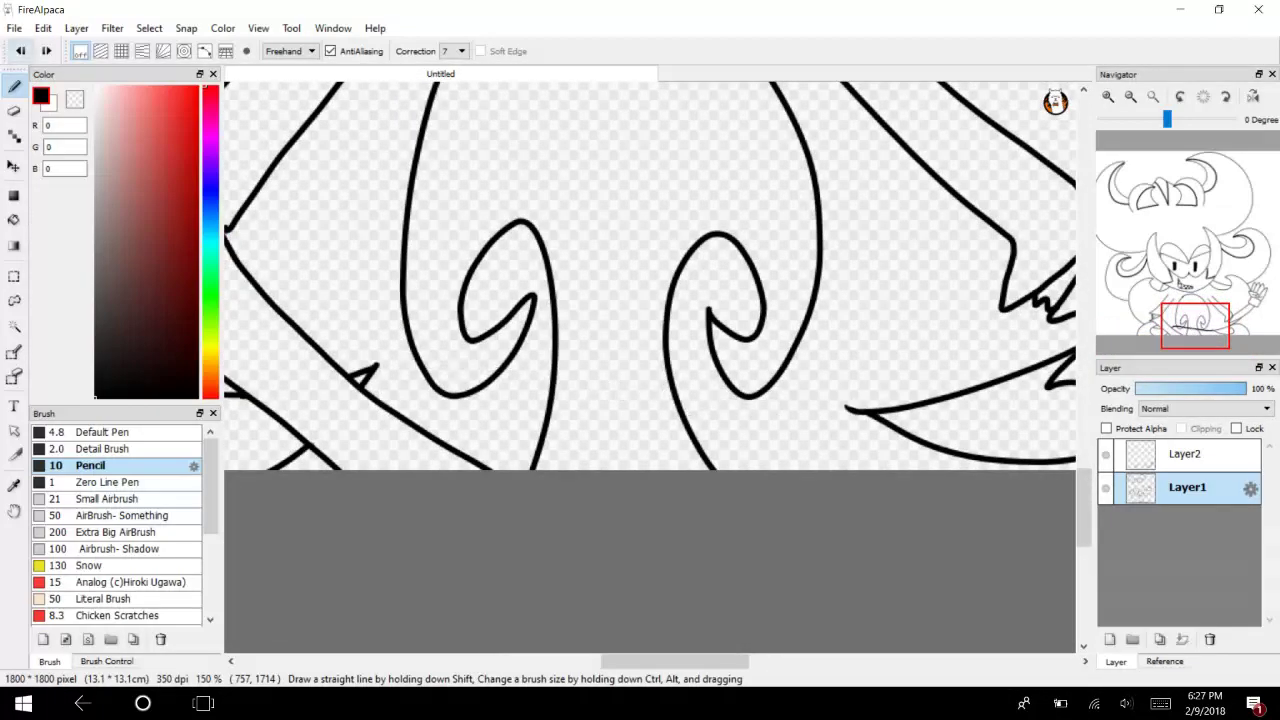
Draw a thin, slightly sloping line across the lower torso, from the left forearm's spike to the right-hand point, with the Default Pen.
{"action": "left_click", "coordinate": [106, 432]}
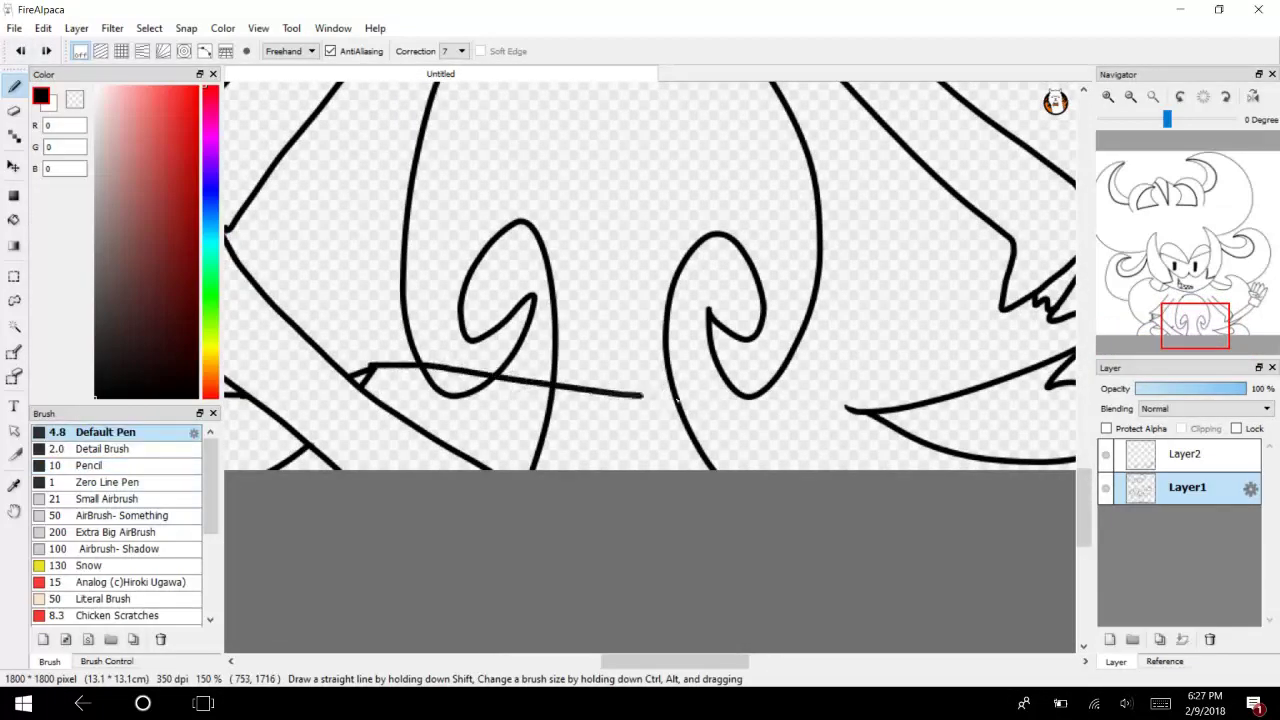
{"action": "left_click_drag", "start_coordinate": [662, 400], "coordinate": [828, 410]}
Fill the two crescent shapes beside the central V with black using the Bucket tool.
{"action": "left_click_drag", "start_coordinate": [1195, 325], "coordinate": [1170, 193]}
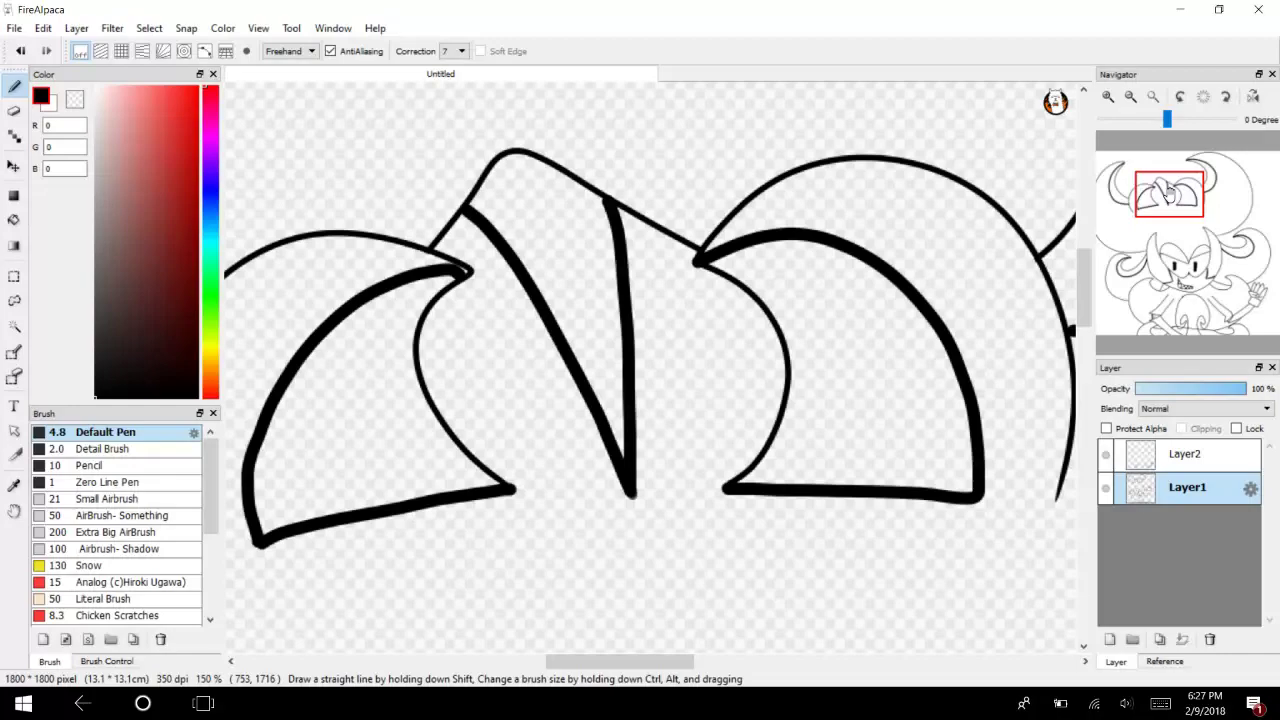
{"action": "key", "text": "g"}
{"action": "left_click", "coordinate": [330, 400]}
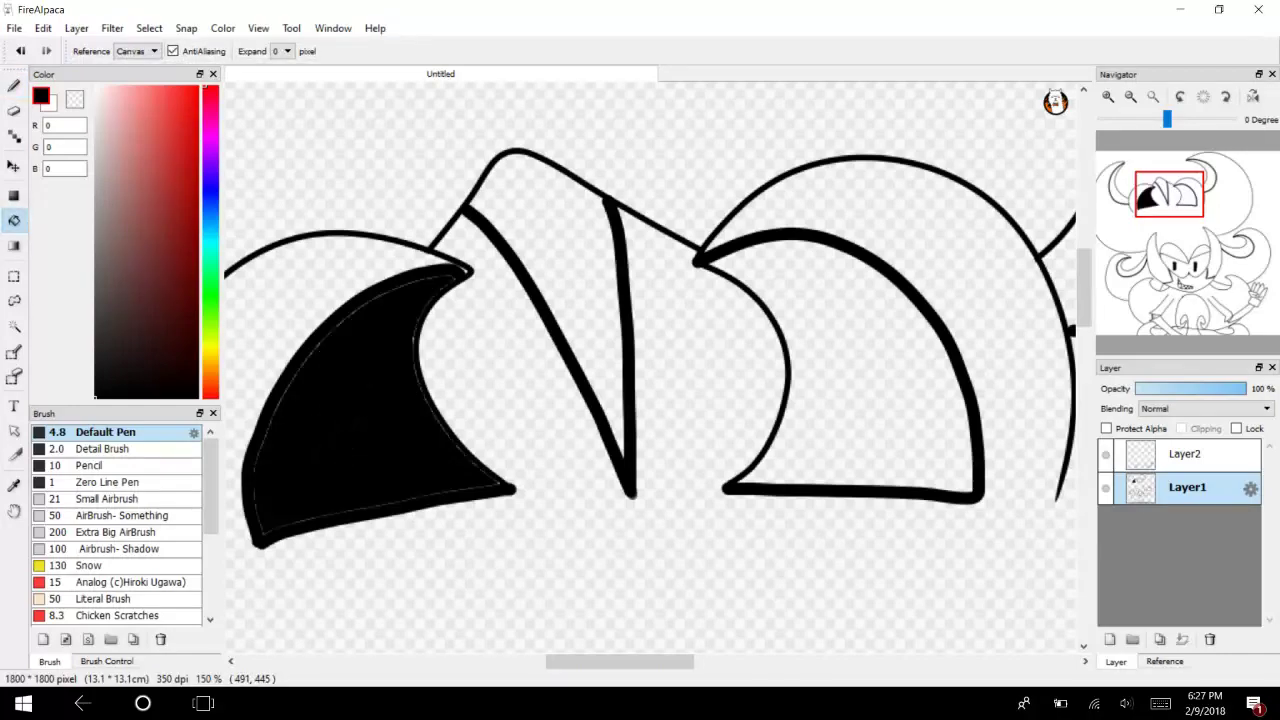
{"action": "left_click", "coordinate": [869, 418]}
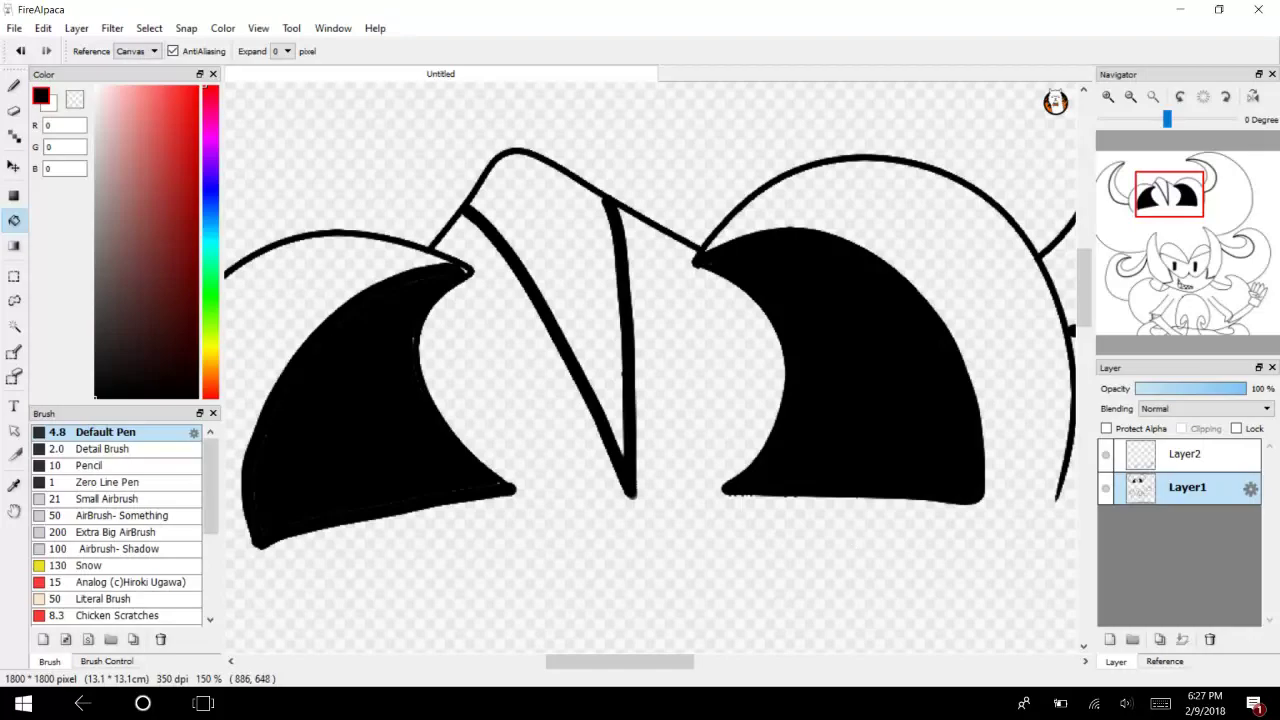
Select the inside of the lower right horn with the Magic Wand, draw slanted stripes across it with the size 10 Pencil, and deselect.
{"action": "left_click_drag", "start_coordinate": [1169, 194], "coordinate": [1210, 259]}
{"action": "left_click", "coordinate": [14, 327]}
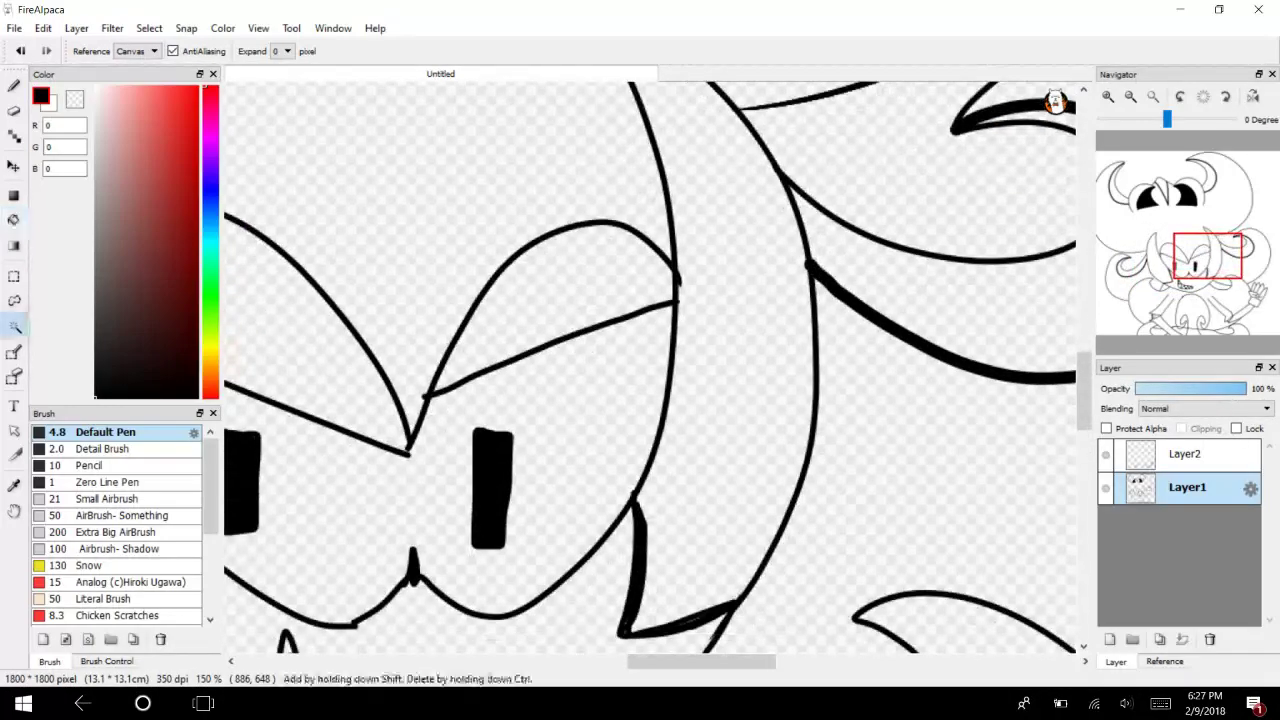
{"action": "left_click", "coordinate": [714, 424]}
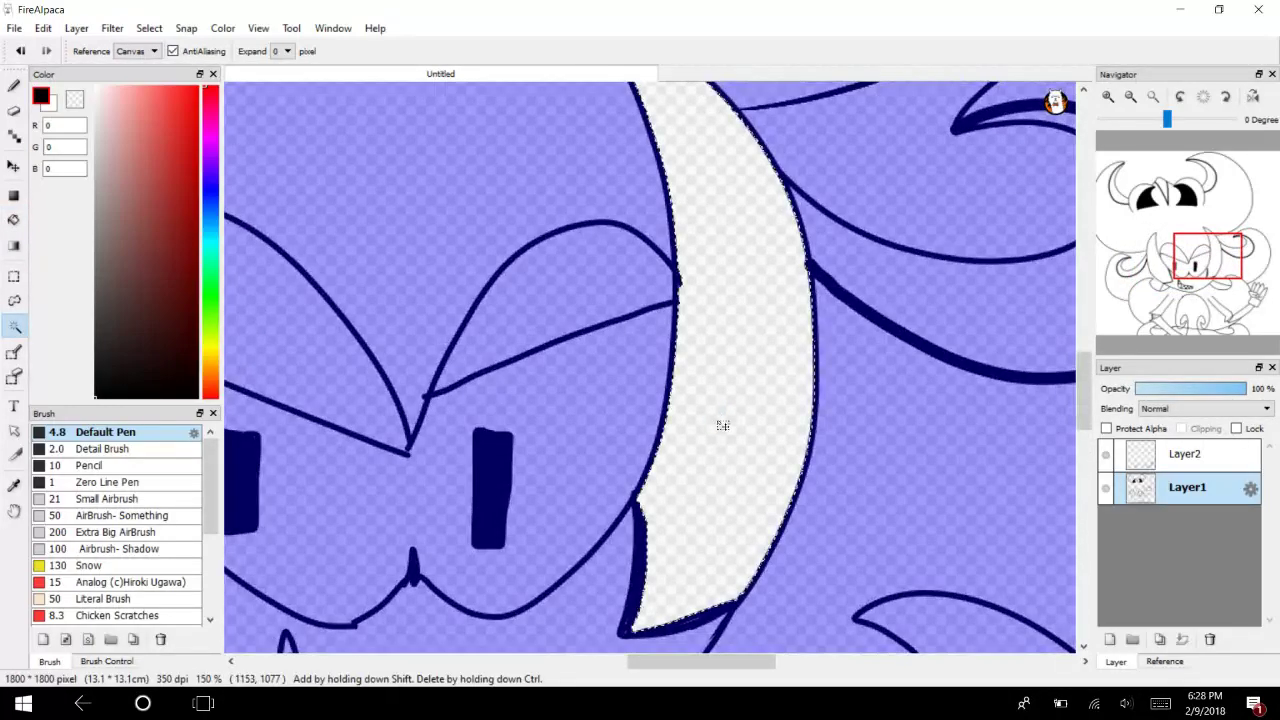
{"action": "left_click", "coordinate": [1225, 96]}
{"action": "left_click", "coordinate": [1225, 96]}
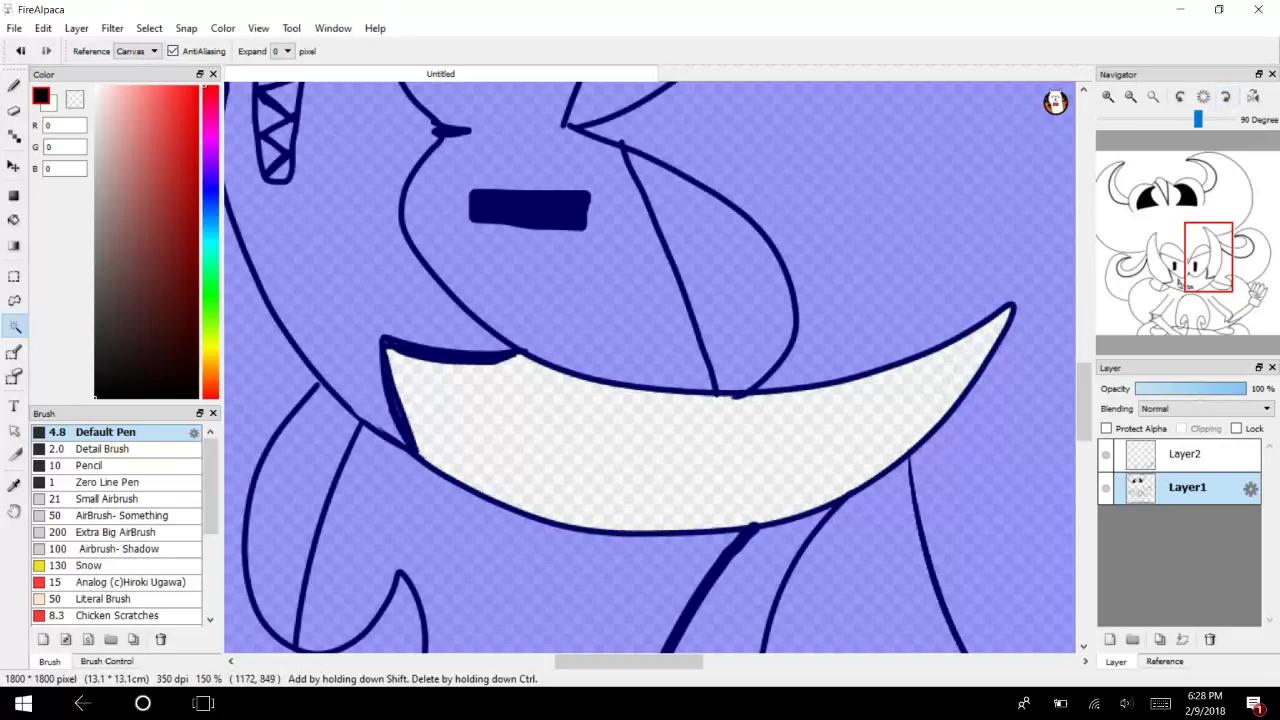
{"action": "key", "text": "b"}
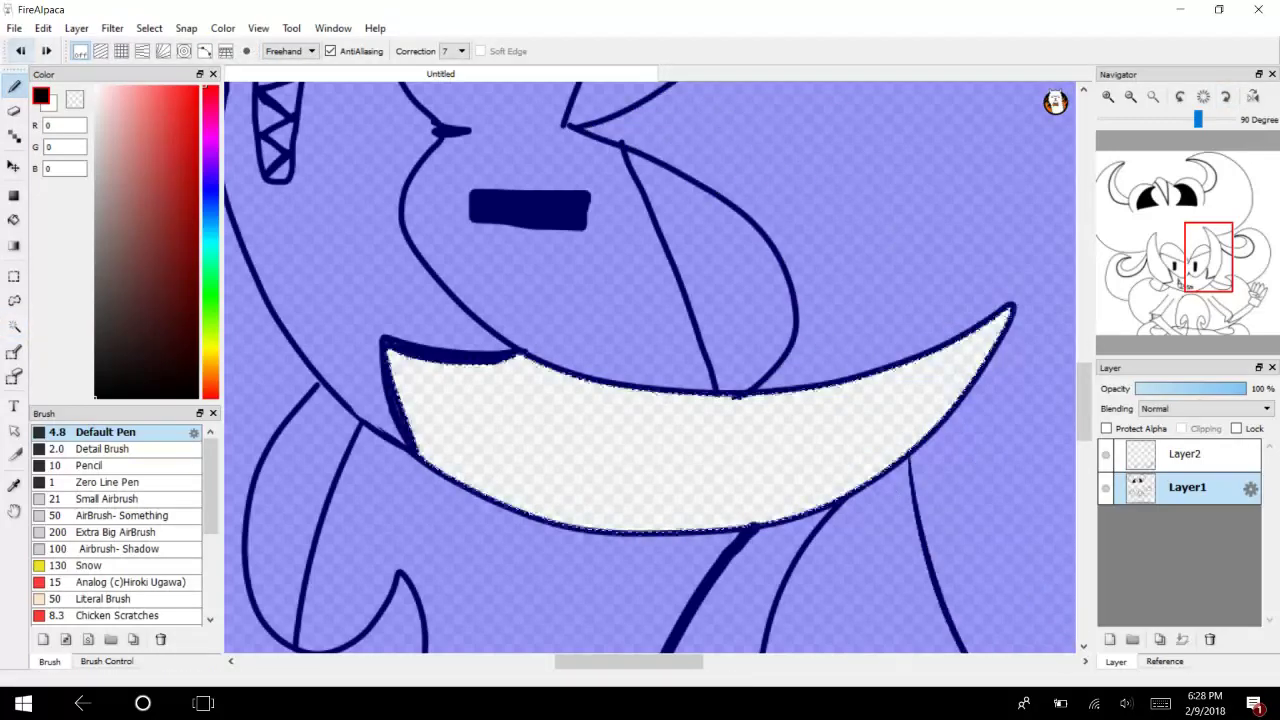
{"action": "left_click", "coordinate": [89, 465]}
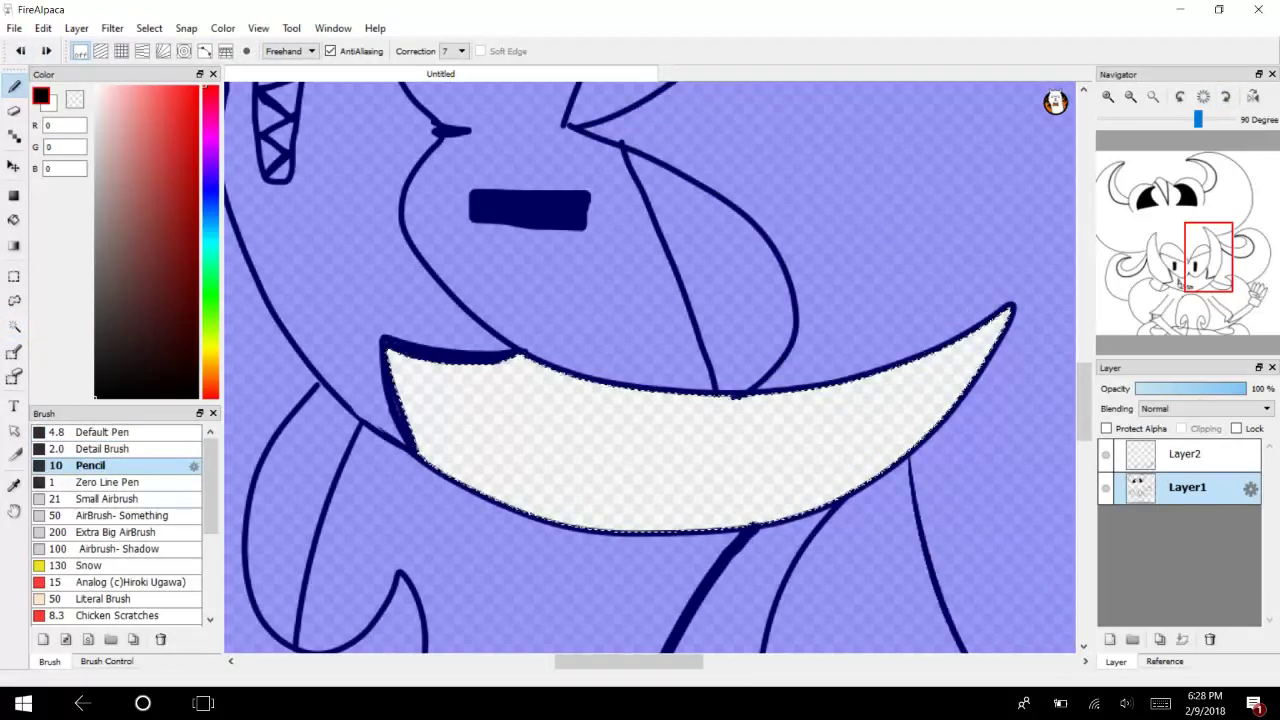
{"action": "left_click_drag", "start_coordinate": [988, 328], "coordinate": [940, 420]}
{"action": "left_click_drag", "start_coordinate": [716, 396], "coordinate": [650, 528]}
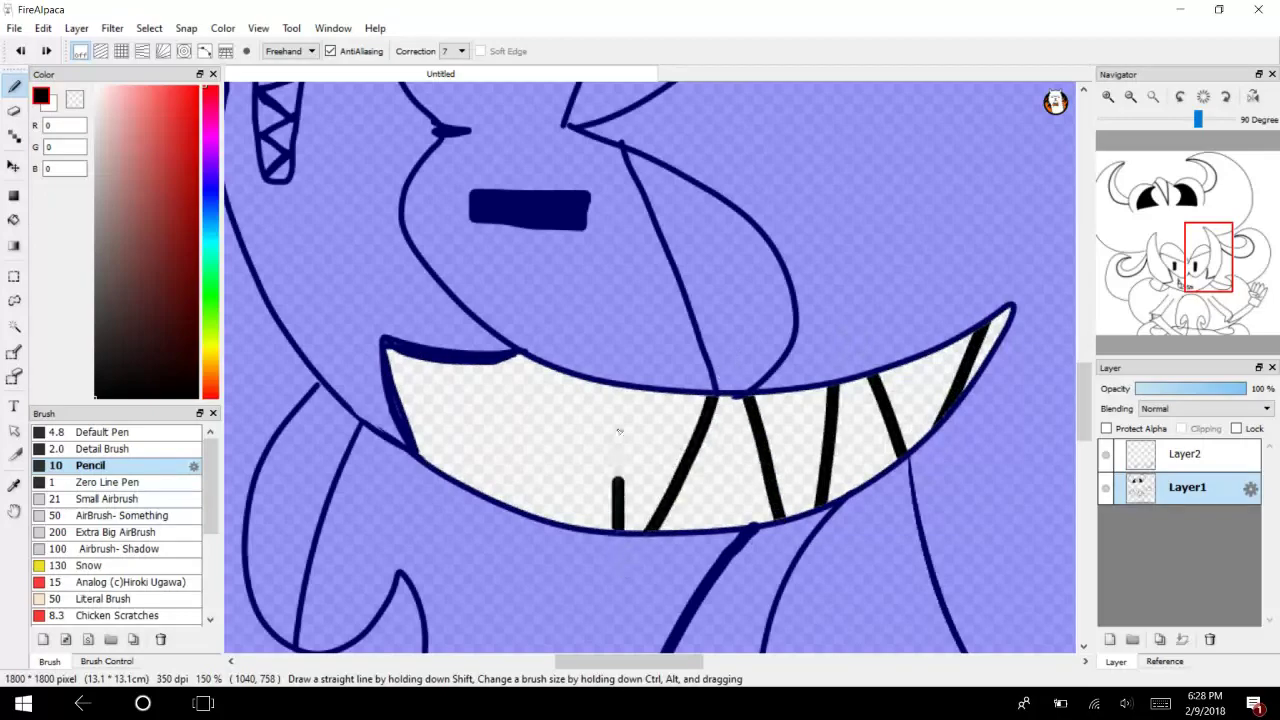
{"action": "left_click_drag", "start_coordinate": [618, 390], "coordinate": [618, 530]}
{"action": "left_click_drag", "start_coordinate": [600, 388], "coordinate": [505, 500]}
{"action": "mouse_move", "coordinate": [477, 368]}
{"action": "left_mouse_down"}
{"action": "mouse_move", "coordinate": [468, 485]}
{"action": "mouse_move", "coordinate": [400, 405]}
{"action": "left_mouse_up"}
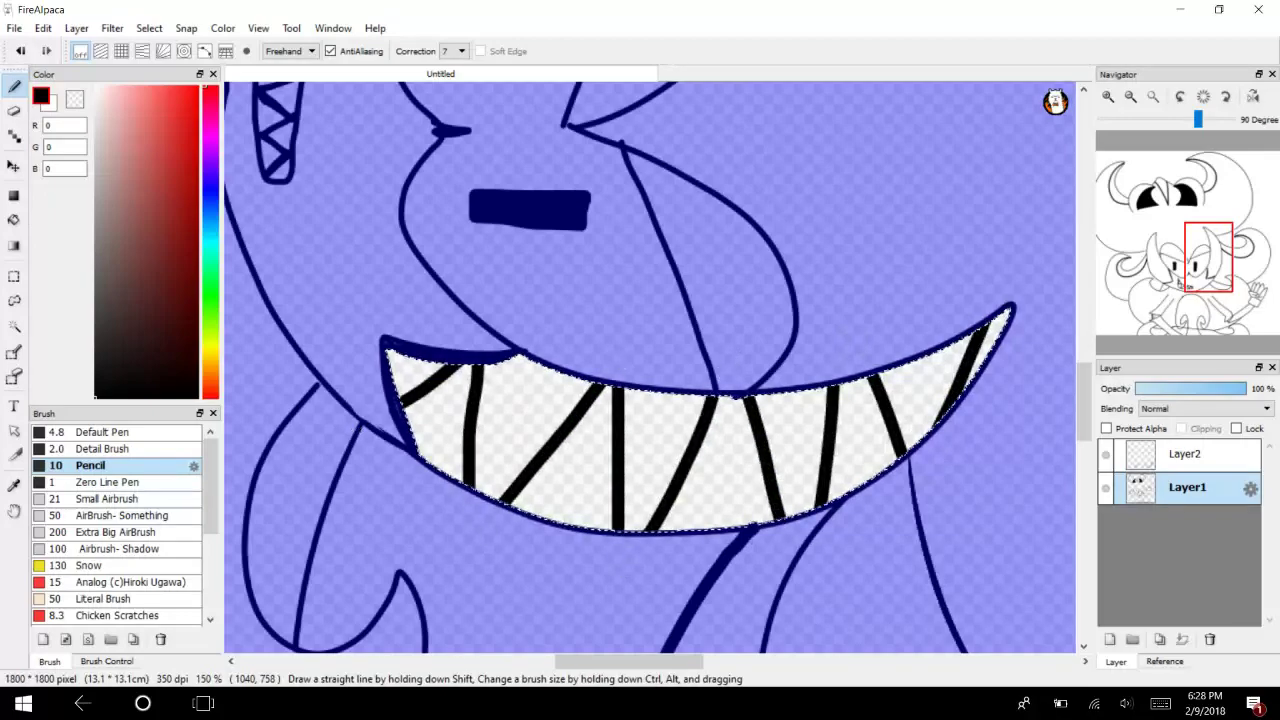
{"action": "left_click", "coordinate": [149, 28]}
{"action": "left_click", "coordinate": [170, 63]}
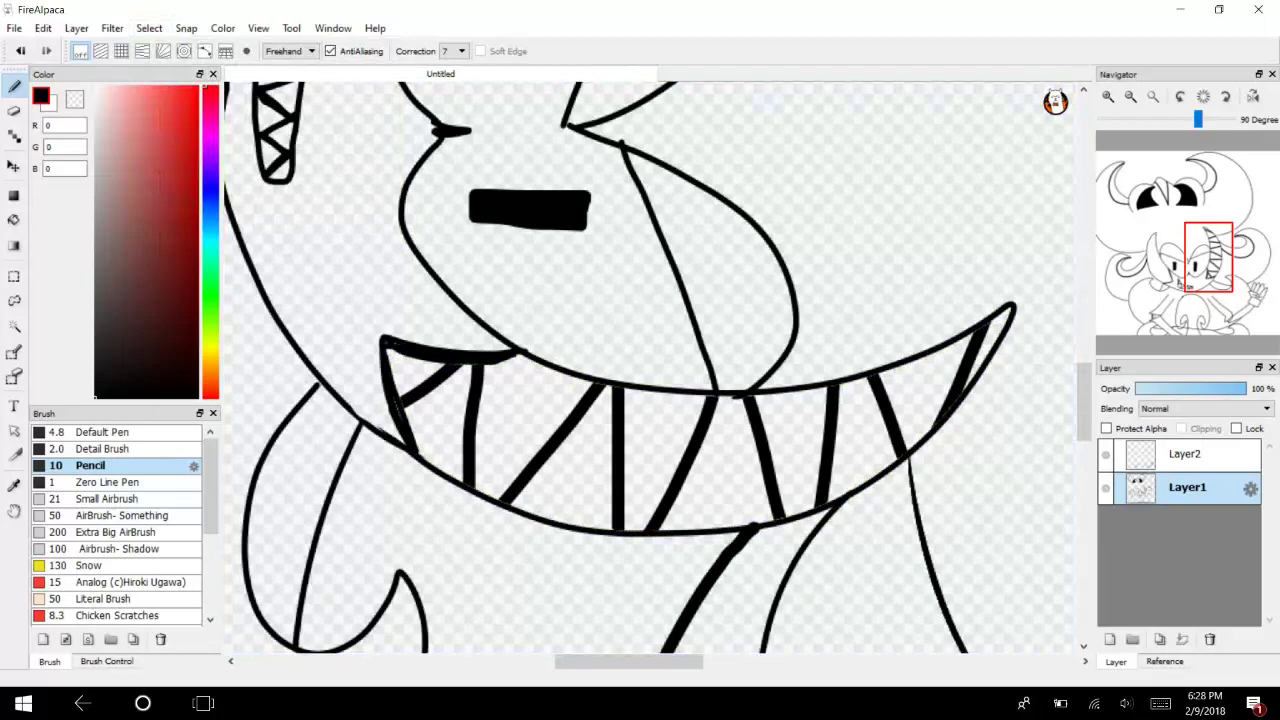
Select the inside of the lower left horn with the Magic Wand, draw slanted Pencil stripes from tip to base, and deselect.
{"action": "left_click_drag", "start_coordinate": [1084, 401], "coordinate": [1084, 316]}
{"action": "left_click", "coordinate": [14, 327]}
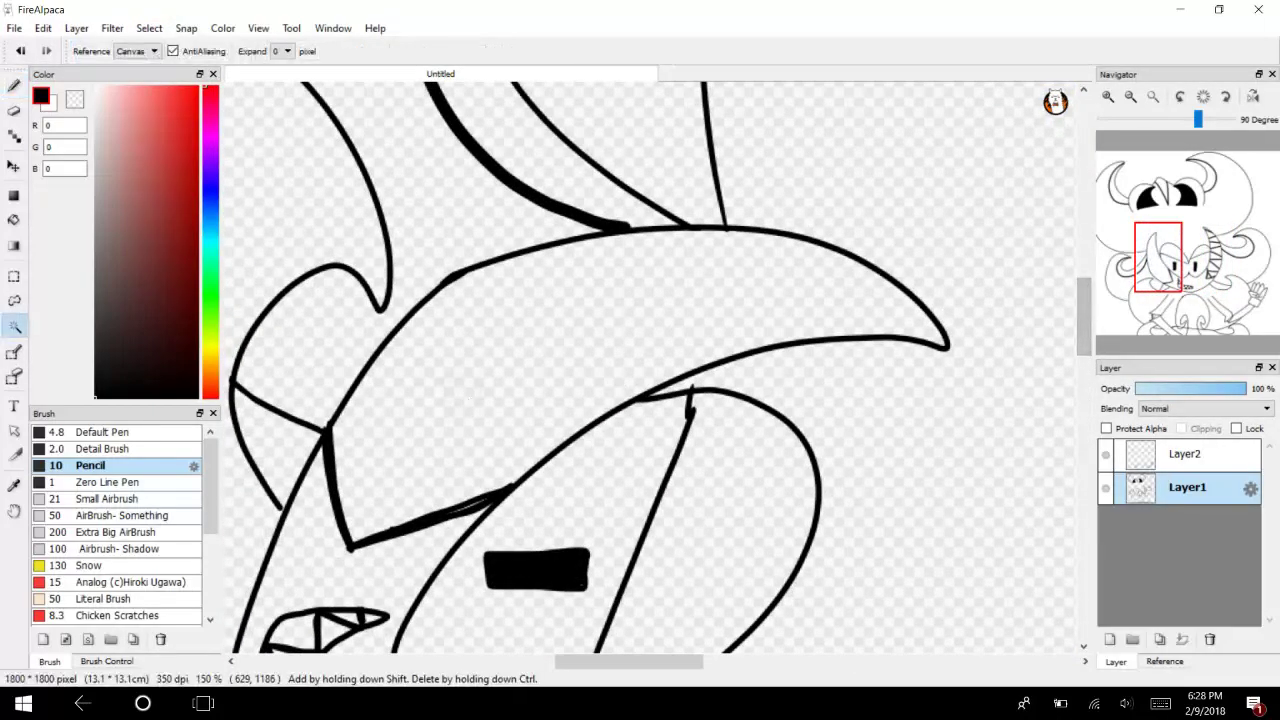
{"action": "left_click", "coordinate": [463, 394]}
{"action": "key", "text": "b"}
{"action": "left_click", "coordinate": [1226, 96]}
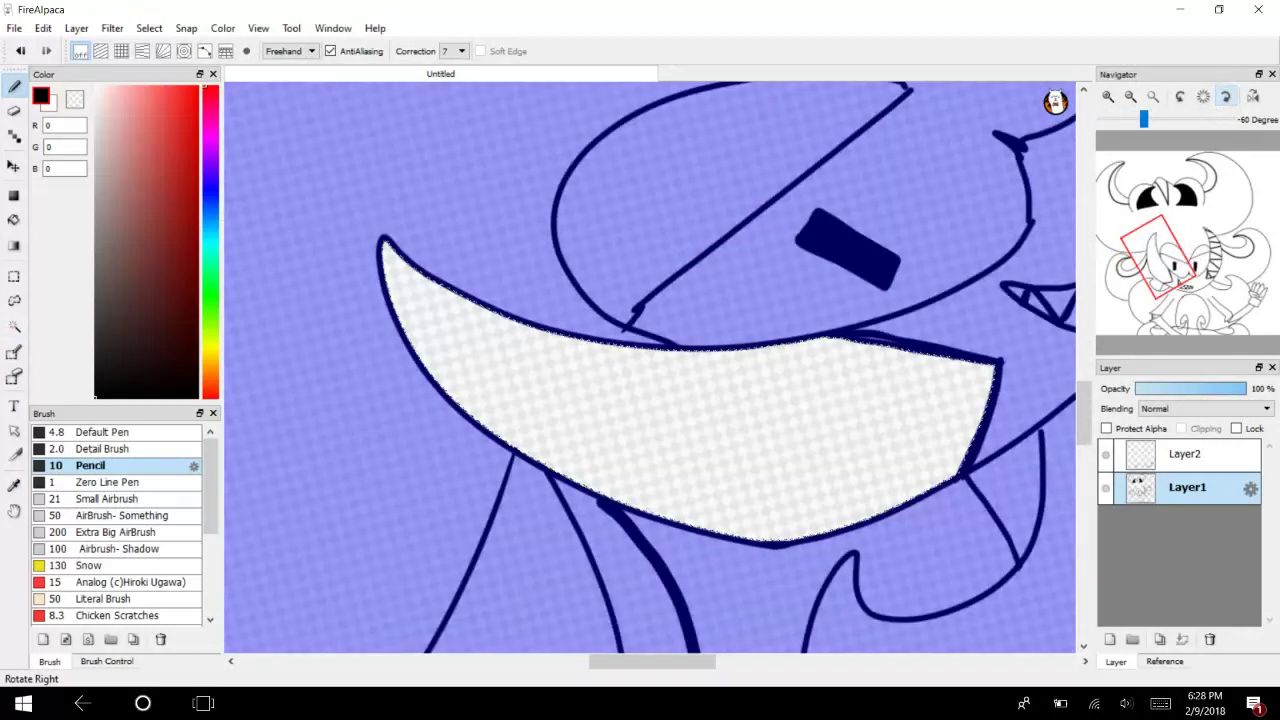
{"action": "left_click_drag", "start_coordinate": [386, 276], "coordinate": [400, 258]}
{"action": "left_click_drag", "start_coordinate": [398, 317], "coordinate": [448, 290]}
{"action": "left_click_drag", "start_coordinate": [425, 362], "coordinate": [453, 304]}
{"action": "mouse_move", "coordinate": [443, 392]}
{"action": "left_mouse_down"}
{"action": "mouse_move", "coordinate": [495, 350]}
{"action": "mouse_move", "coordinate": [445, 392]}
{"action": "left_mouse_up"}
{"action": "mouse_move", "coordinate": [556, 335]}
{"action": "left_mouse_down"}
{"action": "mouse_move", "coordinate": [518, 462]}
{"action": "mouse_move", "coordinate": [650, 348]}
{"action": "mouse_move", "coordinate": [668, 524]}
{"action": "left_mouse_up"}
{"action": "left_click_drag", "start_coordinate": [690, 522], "coordinate": [765, 345]}
{"action": "left_click_drag", "start_coordinate": [785, 345], "coordinate": [812, 437]}
{"action": "left_click_drag", "start_coordinate": [835, 494], "coordinate": [846, 522]}
{"action": "left_click_drag", "start_coordinate": [862, 522], "coordinate": [889, 346]}
{"action": "left_click_drag", "start_coordinate": [905, 350], "coordinate": [980, 420]}
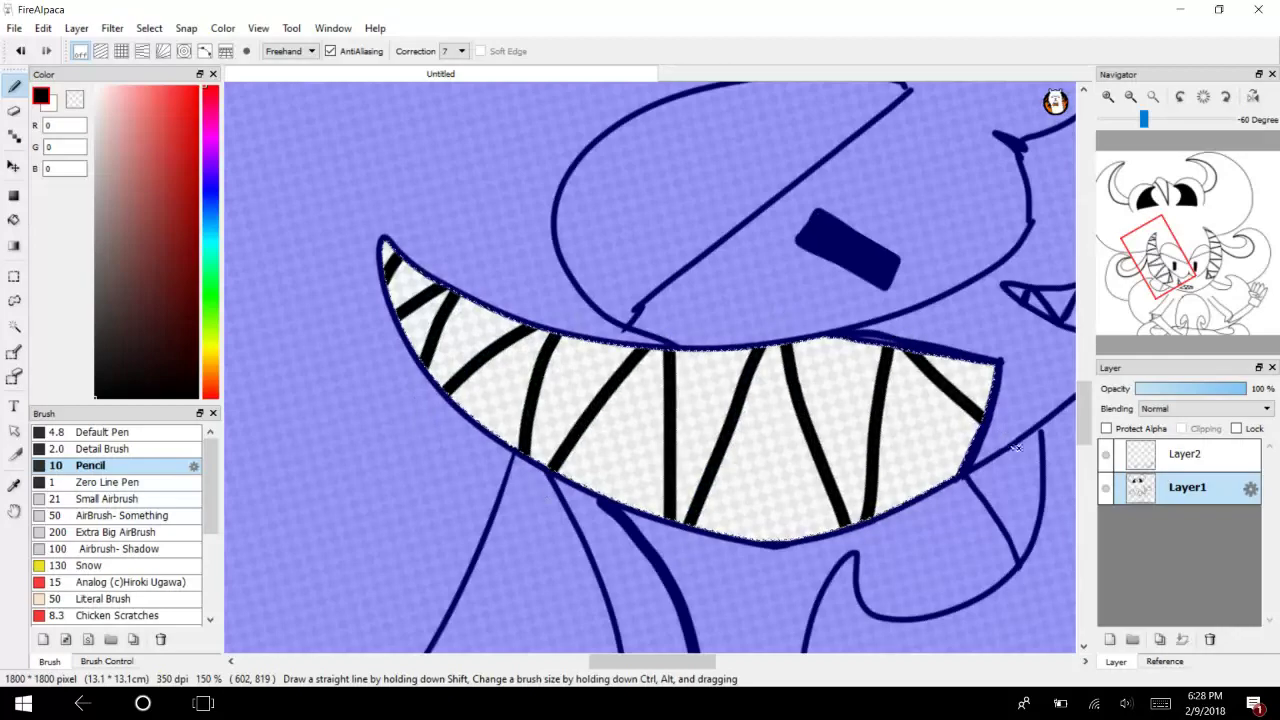
{"action": "left_click", "coordinate": [149, 28]}
{"action": "left_click", "coordinate": [185, 66]}
{"action": "left_click", "coordinate": [1203, 96]}
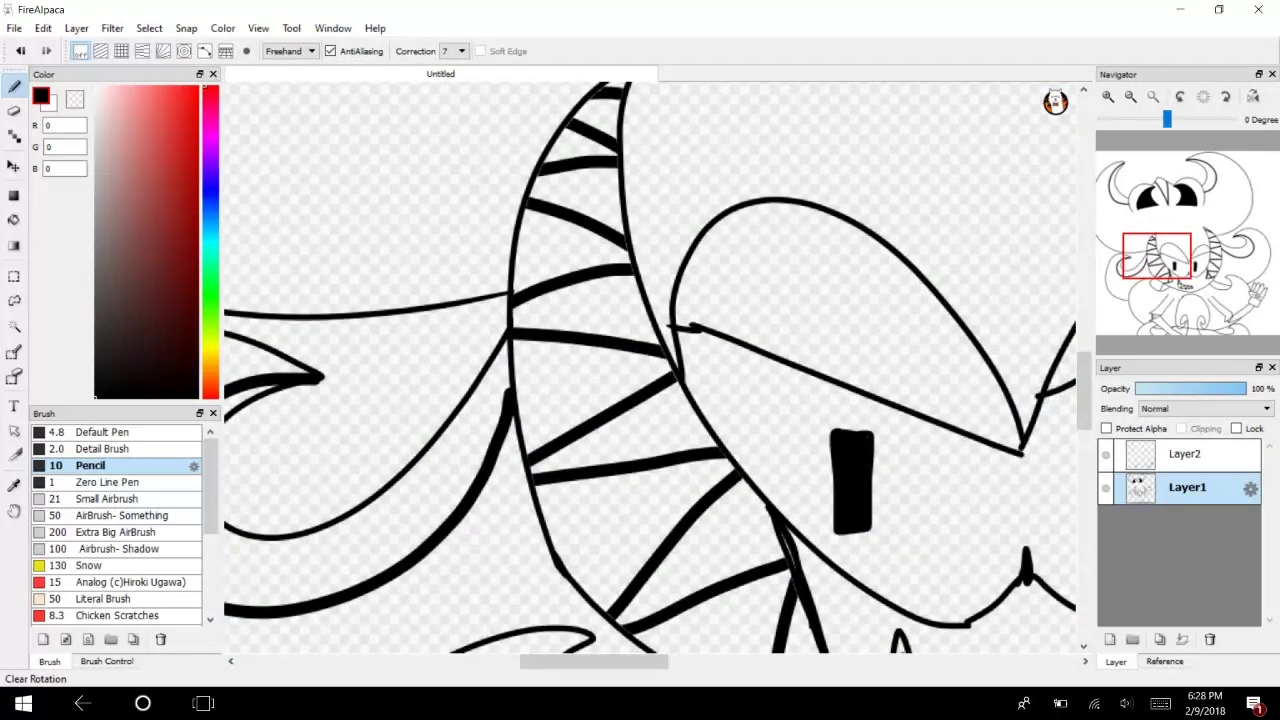
Select the body area surrounding the oval belly and the sleeves with the Magic Wand.
{"action": "mouse_move", "coordinate": [1166, 290]}
{"action": "left_mouse_down"}
{"action": "mouse_move", "coordinate": [1177, 281]}
{"action": "mouse_move", "coordinate": [1145, 300]}
{"action": "mouse_move", "coordinate": [1218, 291]}
{"action": "mouse_move", "coordinate": [1200, 320]}
{"action": "left_mouse_up"}
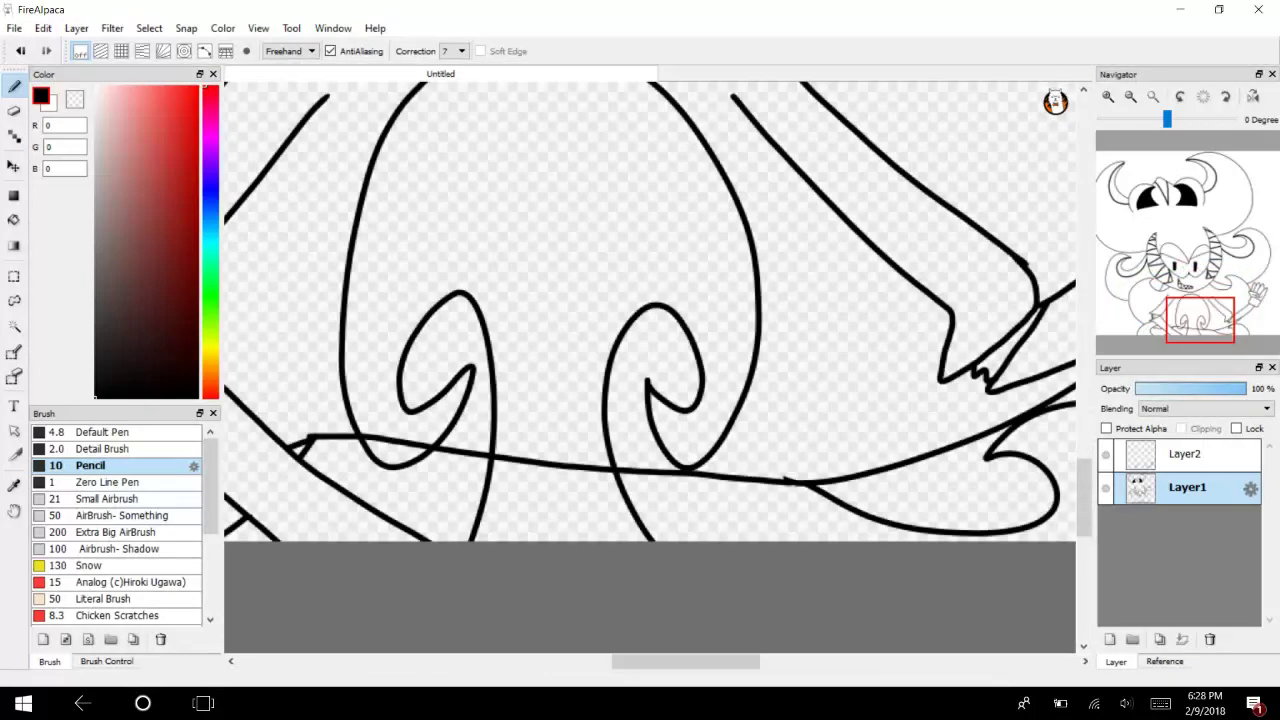
{"action": "left_click", "coordinate": [1152, 96]}
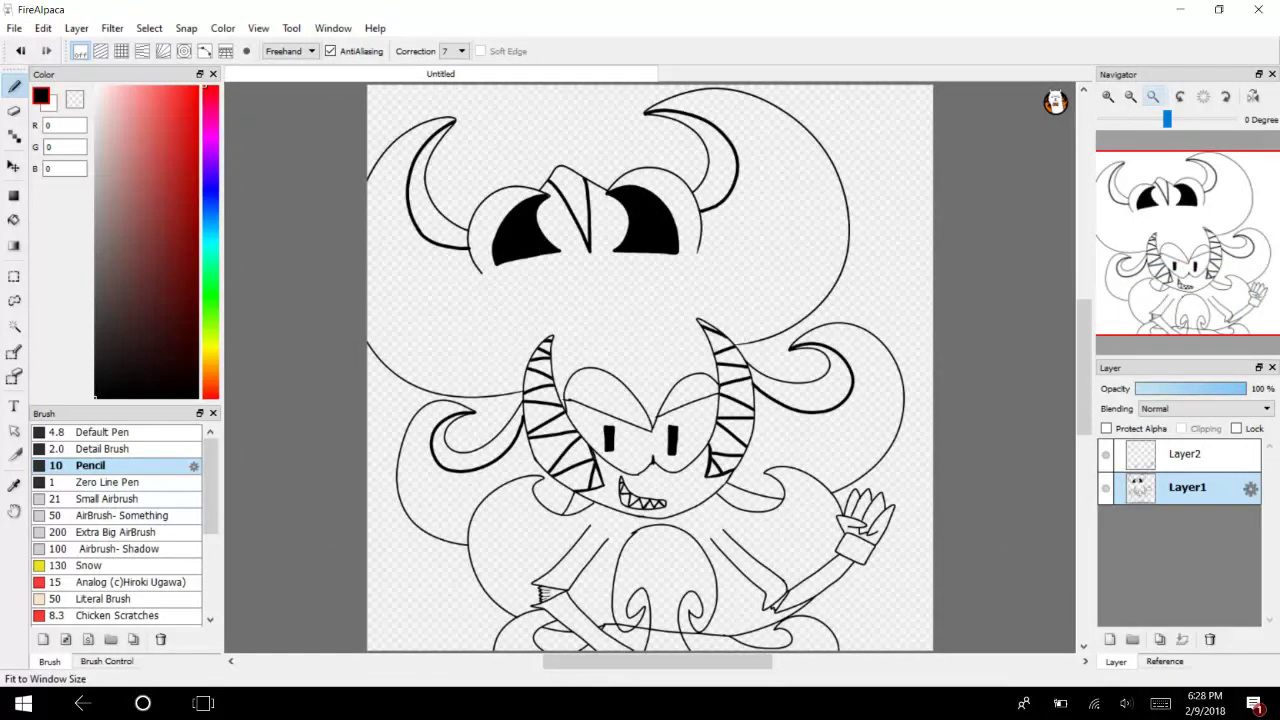
{"action": "key", "text": "w"}
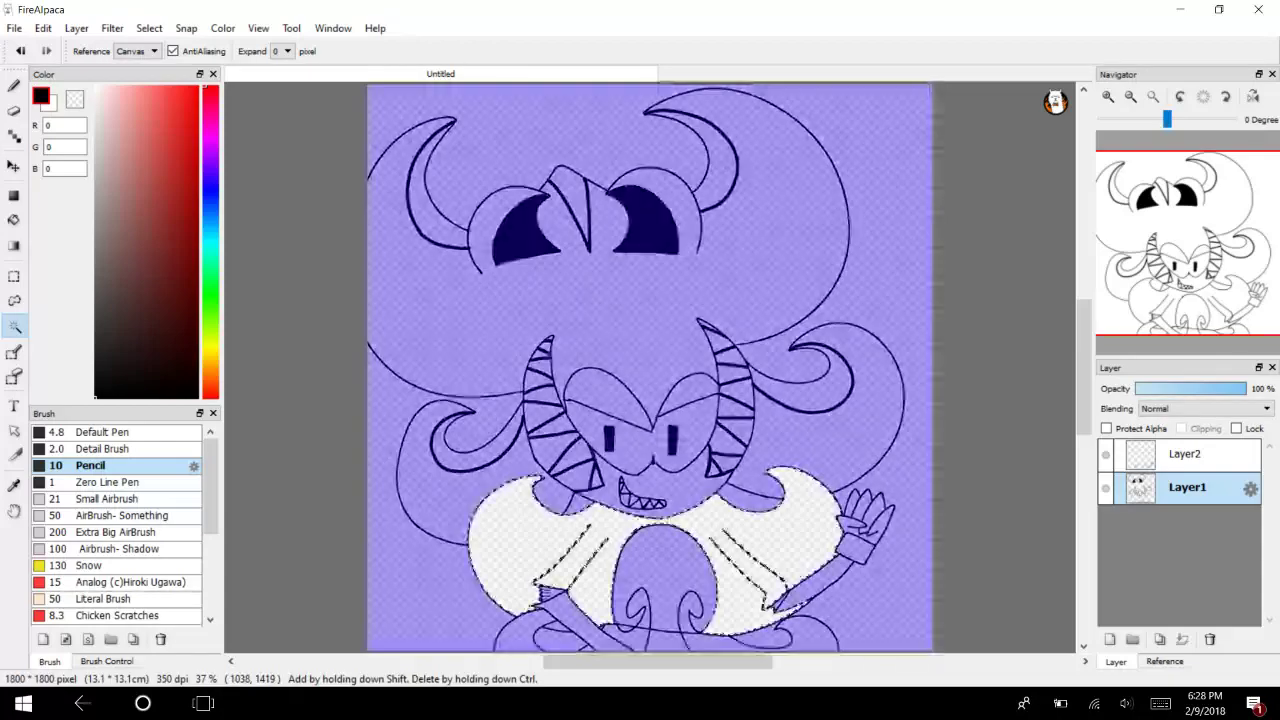
{"action": "left_click", "coordinate": [693, 528]}
{"action": "key", "text": "b"}
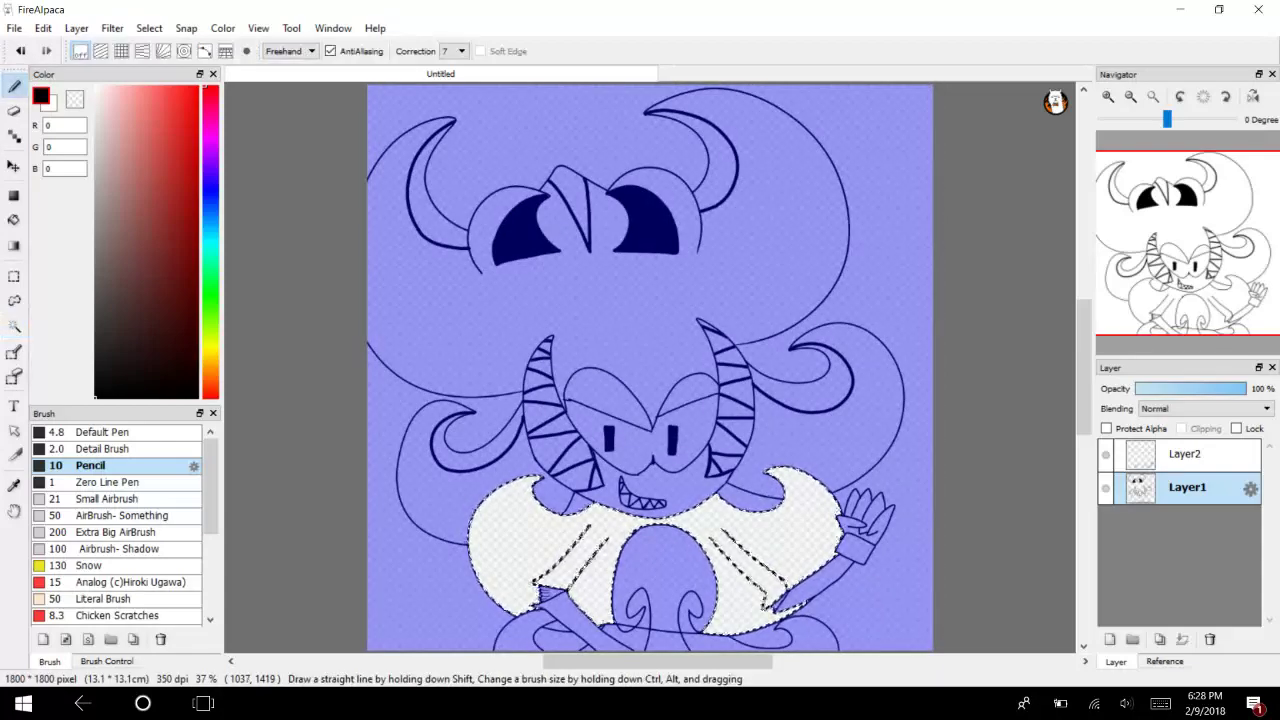
{"action": "left_click", "coordinate": [1108, 96]}
{"action": "left_click", "coordinate": [1108, 96]}
{"action": "left_click", "coordinate": [1108, 96]}
{"action": "mouse_move", "coordinate": [1187, 245]}
{"action": "left_mouse_down"}
{"action": "mouse_move", "coordinate": [1150, 272]}
{"action": "mouse_move", "coordinate": [1206, 314]}
{"action": "mouse_move", "coordinate": [1220, 290]}
{"action": "mouse_move", "coordinate": [1225, 313]}
{"action": "left_mouse_up"}
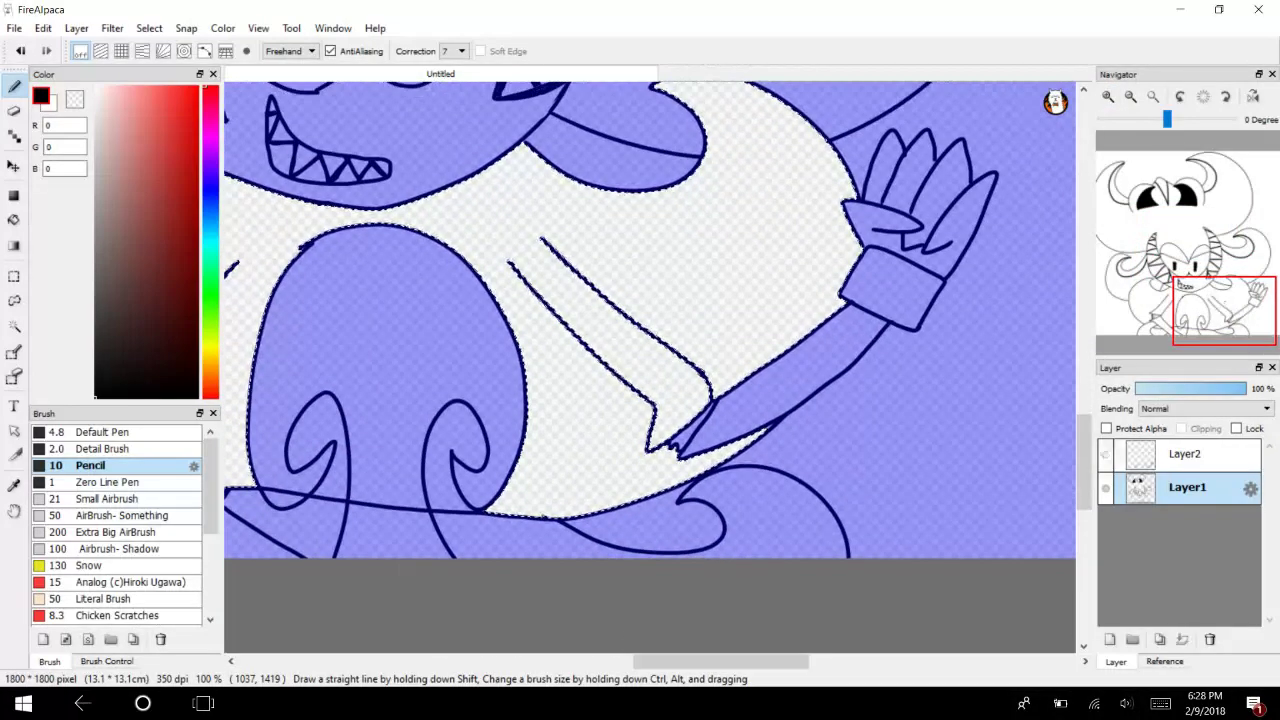
Hide Layer2, draw a curved torso line on each side of the belly with the Default Pen, and show Layer2 again.
{"action": "left_click", "coordinate": [1105, 455]}
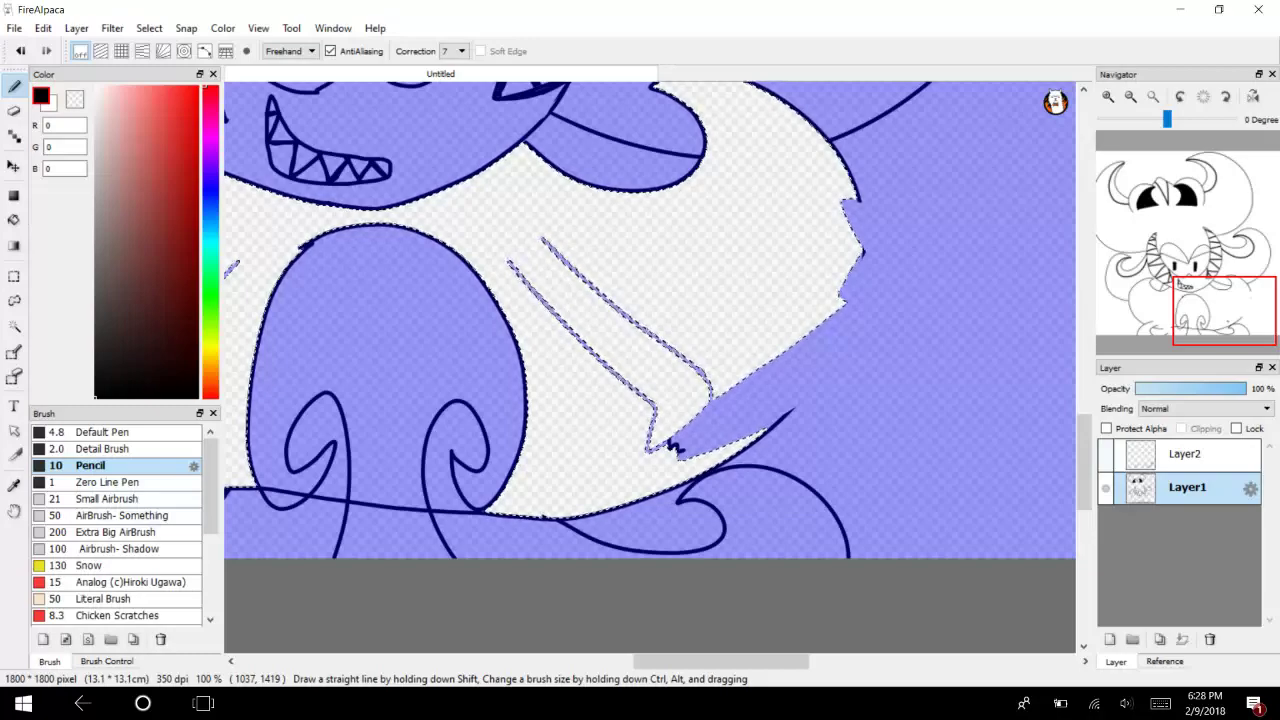
{"action": "left_click", "coordinate": [106, 432]}
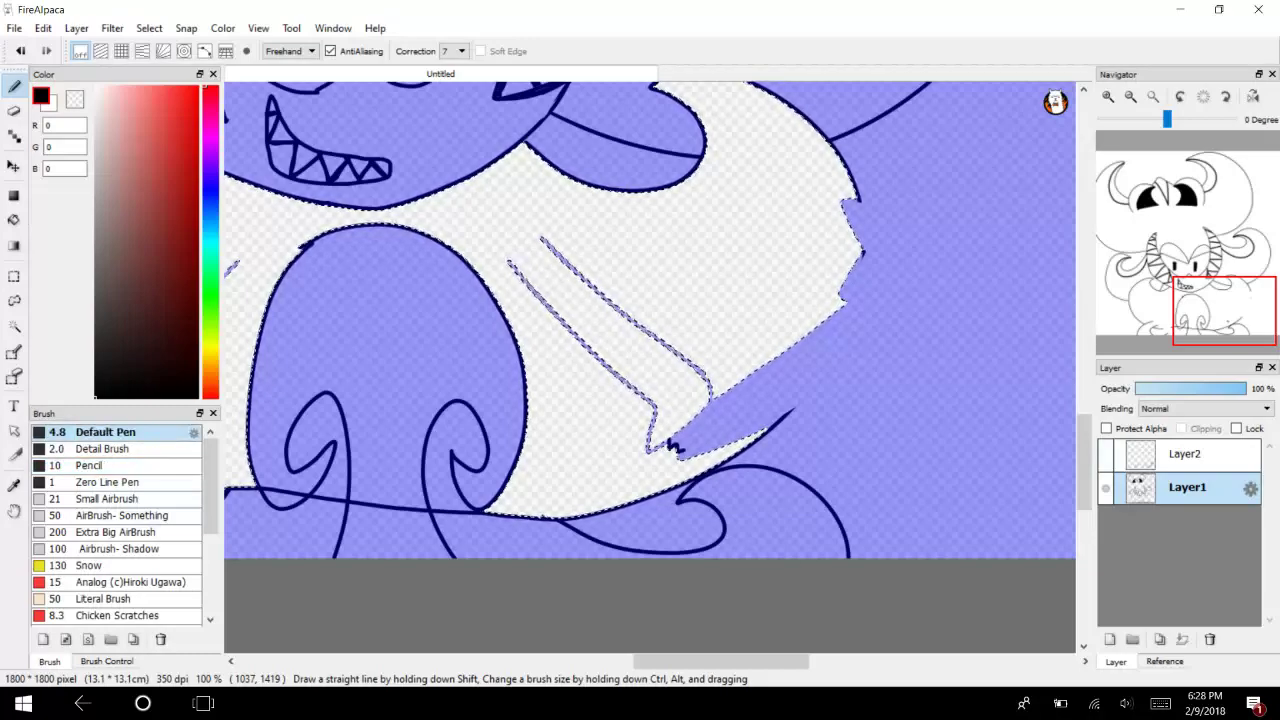
{"action": "mouse_move", "coordinate": [430, 380]}
{"action": "left_mouse_down"}
{"action": "mouse_move", "coordinate": [761, 340]}
{"action": "mouse_move", "coordinate": [880, 387]}
{"action": "left_mouse_up"}
{"action": "left_click_drag", "start_coordinate": [649, 175], "coordinate": [662, 465]}
{"action": "key", "text": "ctrl+z"}
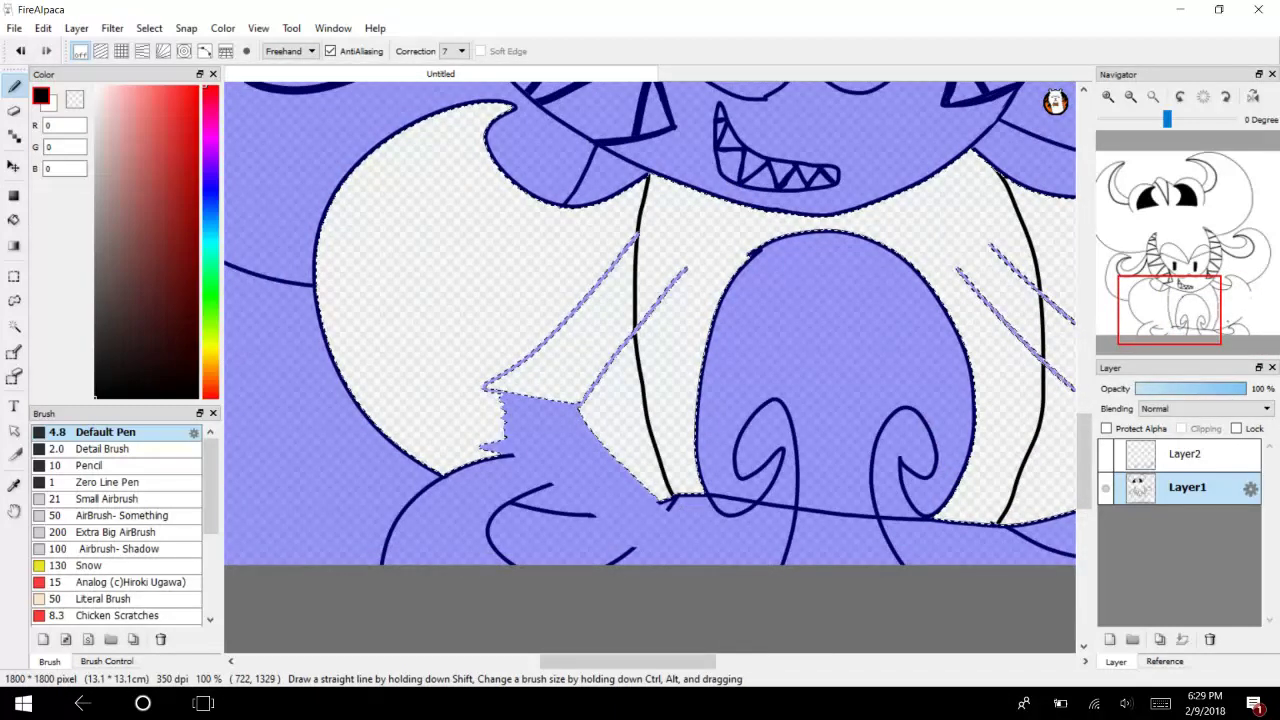
{"action": "left_click", "coordinate": [1106, 454]}
{"action": "left_click_drag", "start_coordinate": [1222, 314], "coordinate": [1163, 306]}
Erase the parts of both torso lines that cross the sleeves, between each sleeve's two edges.
{"action": "key", "text": "e"}
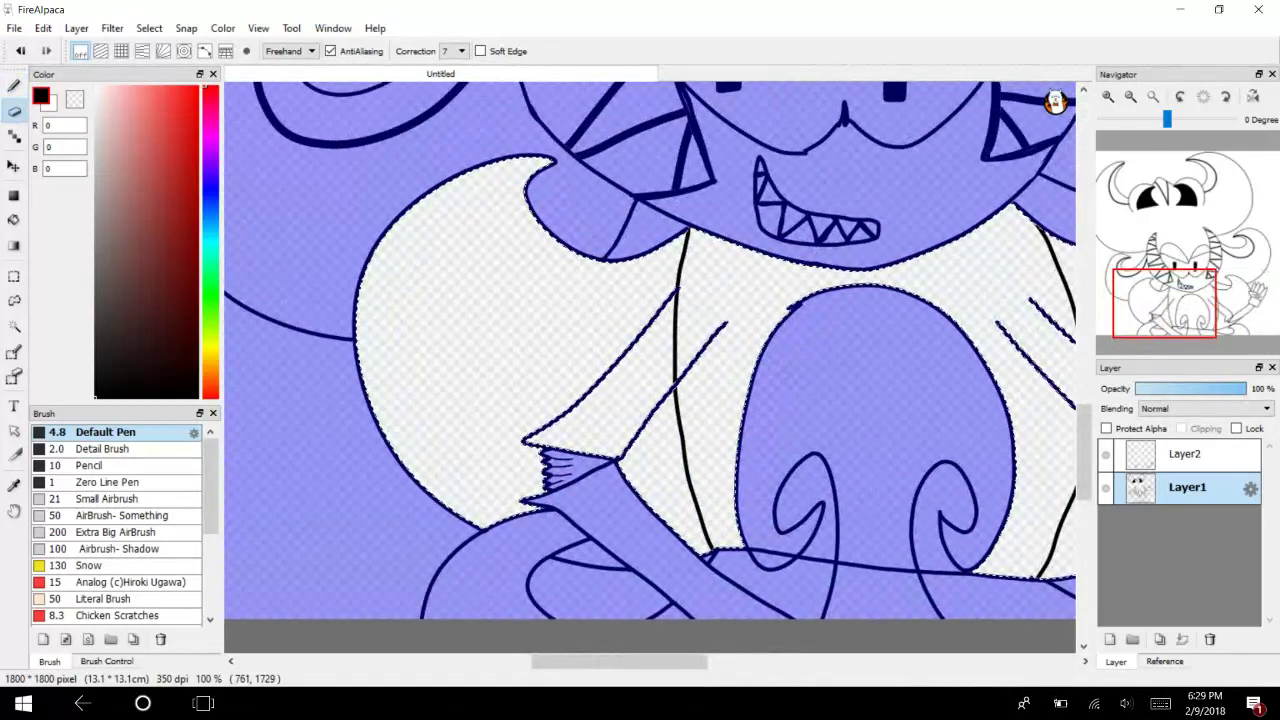
{"action": "left_click", "coordinate": [1108, 97]}
{"action": "left_click", "coordinate": [1108, 97]}
{"action": "left_click", "coordinate": [1108, 97]}
{"action": "left_click", "coordinate": [1131, 97]}
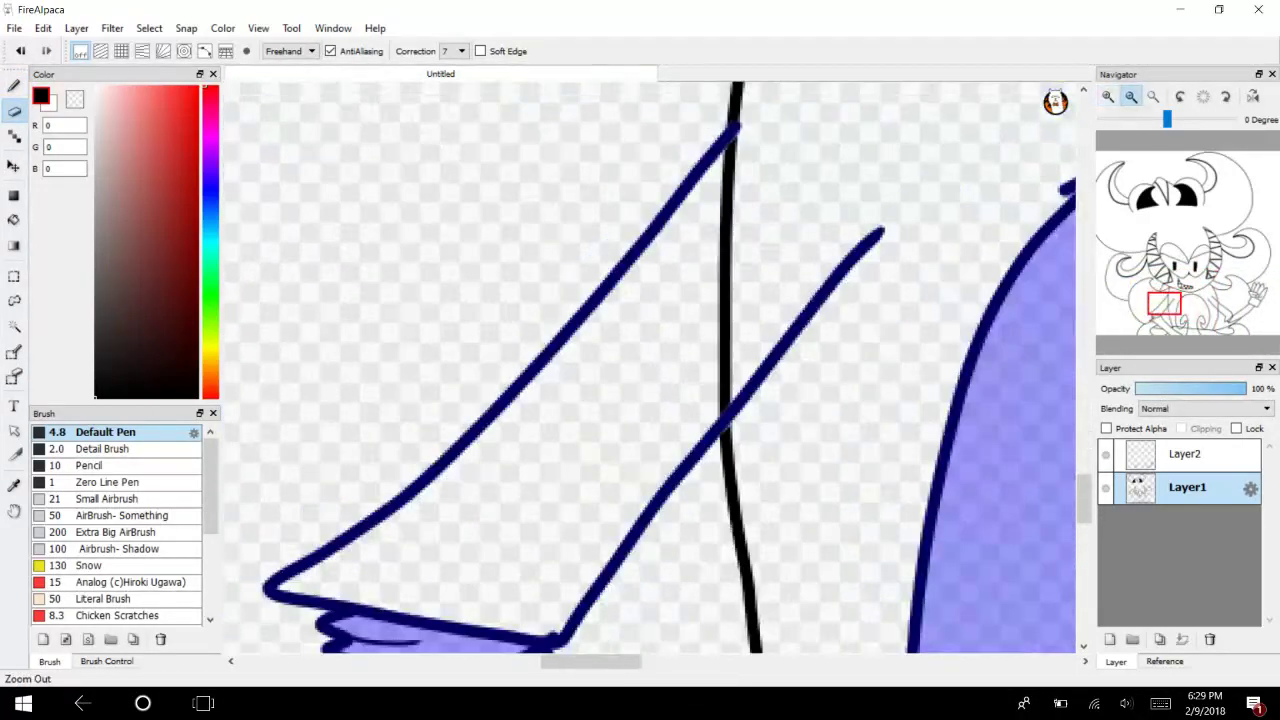
{"action": "left_click", "coordinate": [1130, 96]}
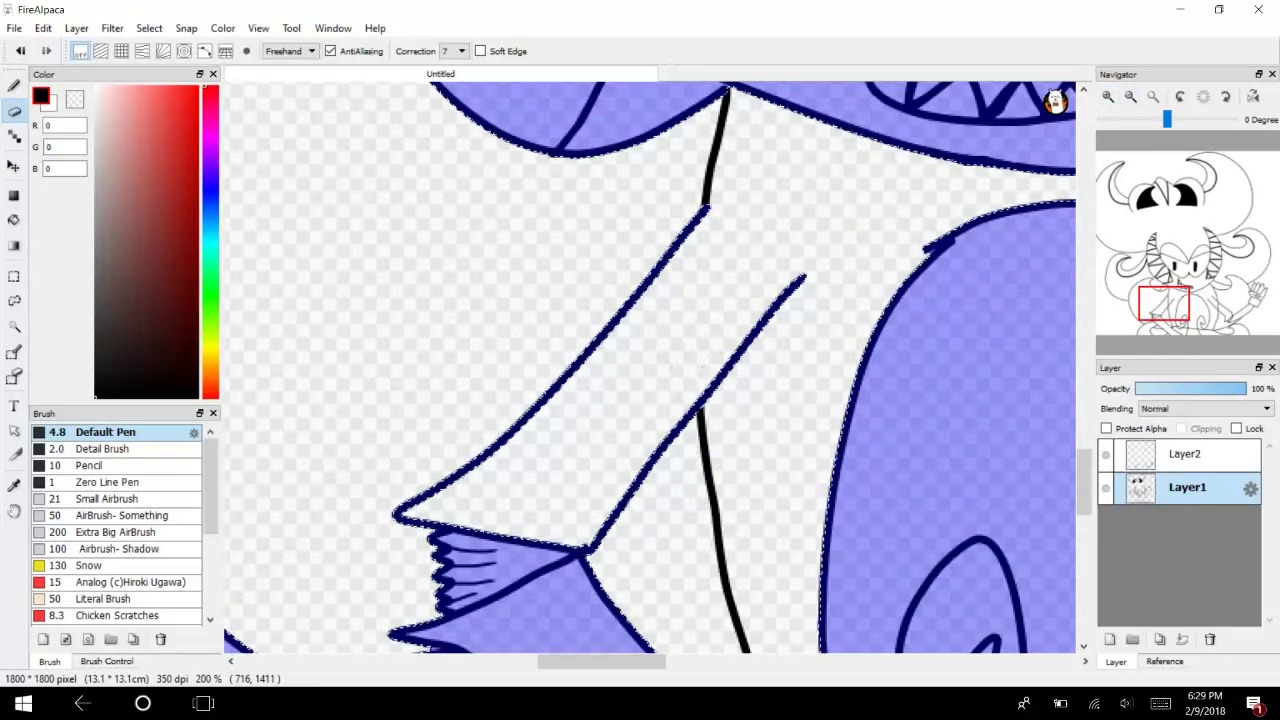
{"action": "left_click_drag", "start_coordinate": [1178, 304], "coordinate": [1224, 307]}
{"action": "left_click_drag", "start_coordinate": [542, 318], "coordinate": [549, 385]}
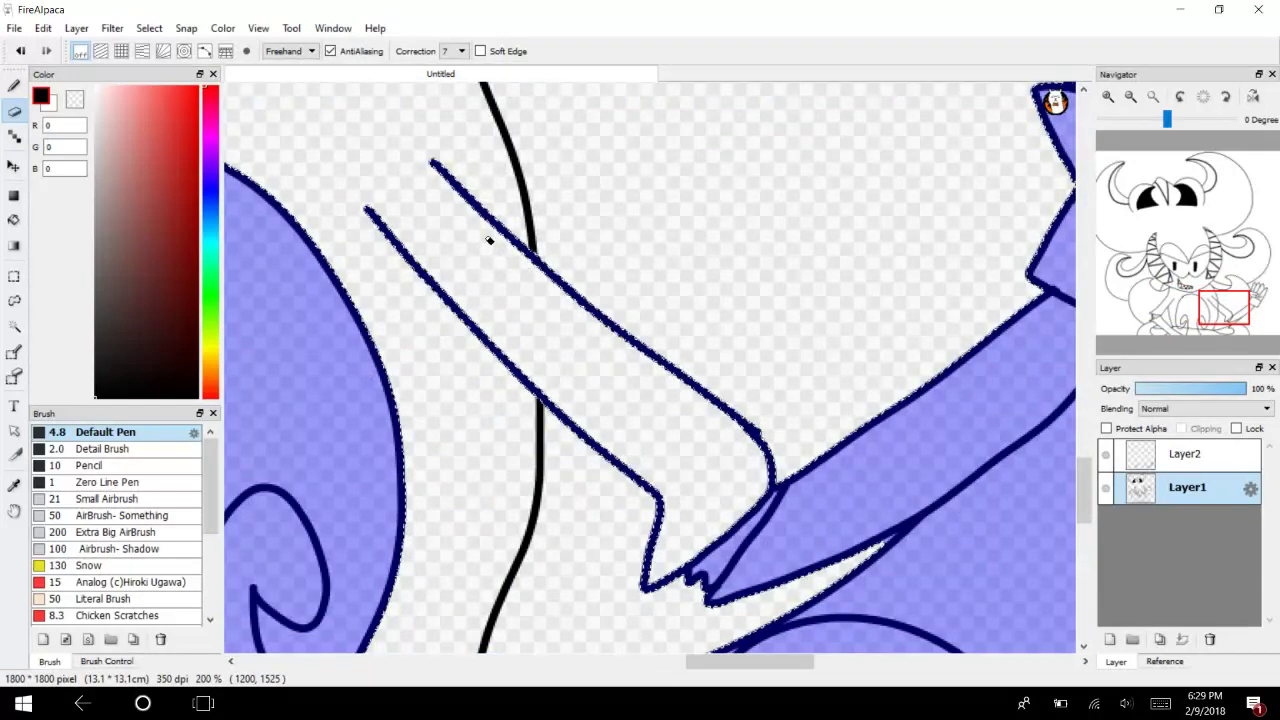
Close the open upper ends of the sleeves and draw a slanted line across each rounded shape behind the arms with the Default Pen.
{"action": "key", "text": "b"}
{"action": "mouse_move", "coordinate": [1222, 308]}
{"action": "left_mouse_down"}
{"action": "mouse_move", "coordinate": [1141, 299]}
{"action": "mouse_move", "coordinate": [1143, 314]}
{"action": "mouse_move", "coordinate": [1157, 273]}
{"action": "mouse_move", "coordinate": [1147, 298]}
{"action": "mouse_move", "coordinate": [1231, 294]}
{"action": "mouse_move", "coordinate": [1166, 330]}
{"action": "mouse_move", "coordinate": [1162, 264]}
{"action": "mouse_move", "coordinate": [1126, 272]}
{"action": "left_mouse_up"}
{"action": "left_click", "coordinate": [1130, 96]}
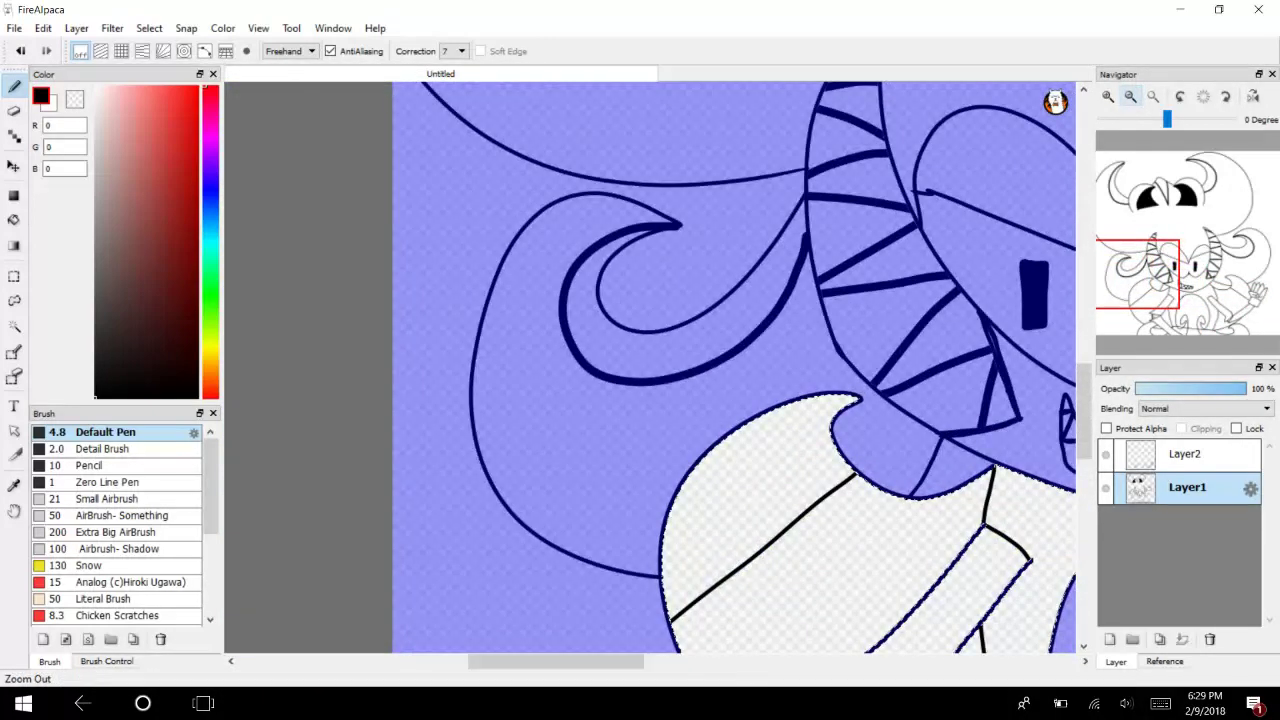
Select the outer area of the lower left hair curl with the Magic Wand and draw two dividing lines across it with the Default Pen.
{"action": "key", "text": "w"}
{"action": "left_click", "coordinate": [607, 451]}
{"action": "key", "text": "b"}
{"action": "key", "text": "b"}
{"action": "left_click_drag", "start_coordinate": [738, 345], "coordinate": [755, 540]}
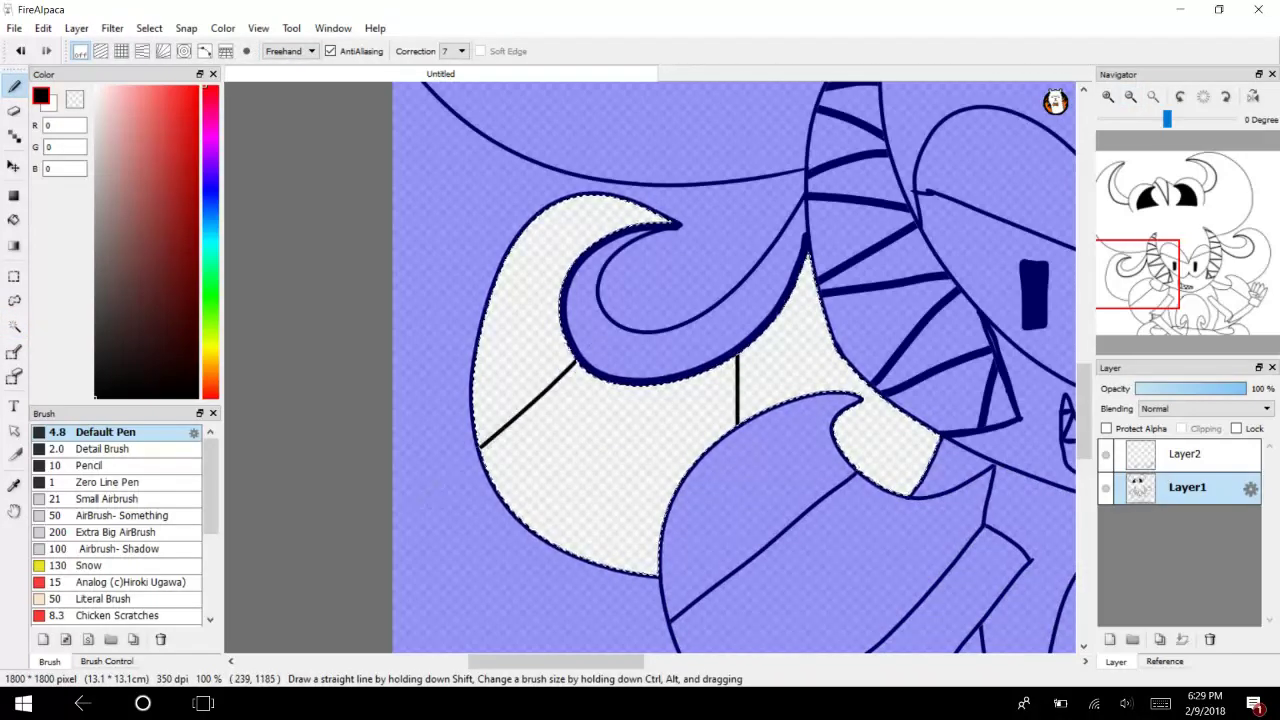
Select the outer area of the lower right hair curl with the Magic Wand and draw three dividing lines across it with the Default Pen.
{"action": "left_click_drag", "start_coordinate": [1146, 285], "coordinate": [1250, 265]}
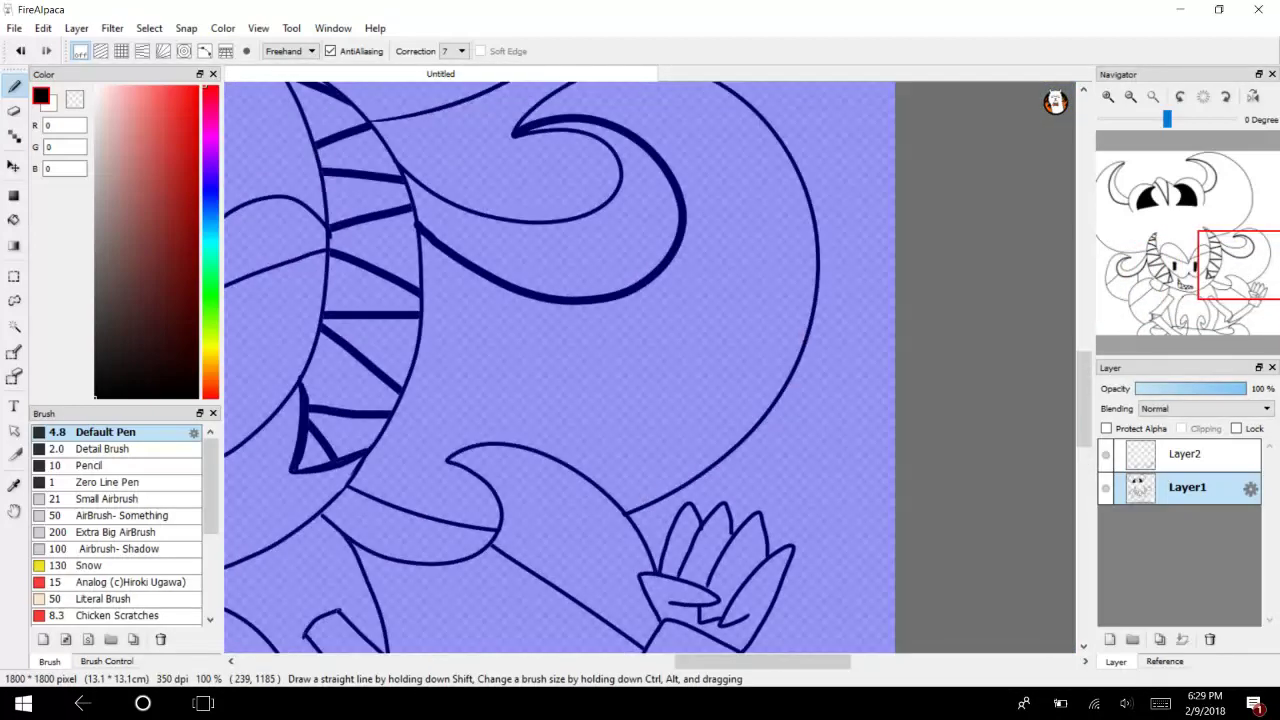
{"action": "left_click", "coordinate": [14, 327]}
{"action": "left_click", "coordinate": [545, 361]}
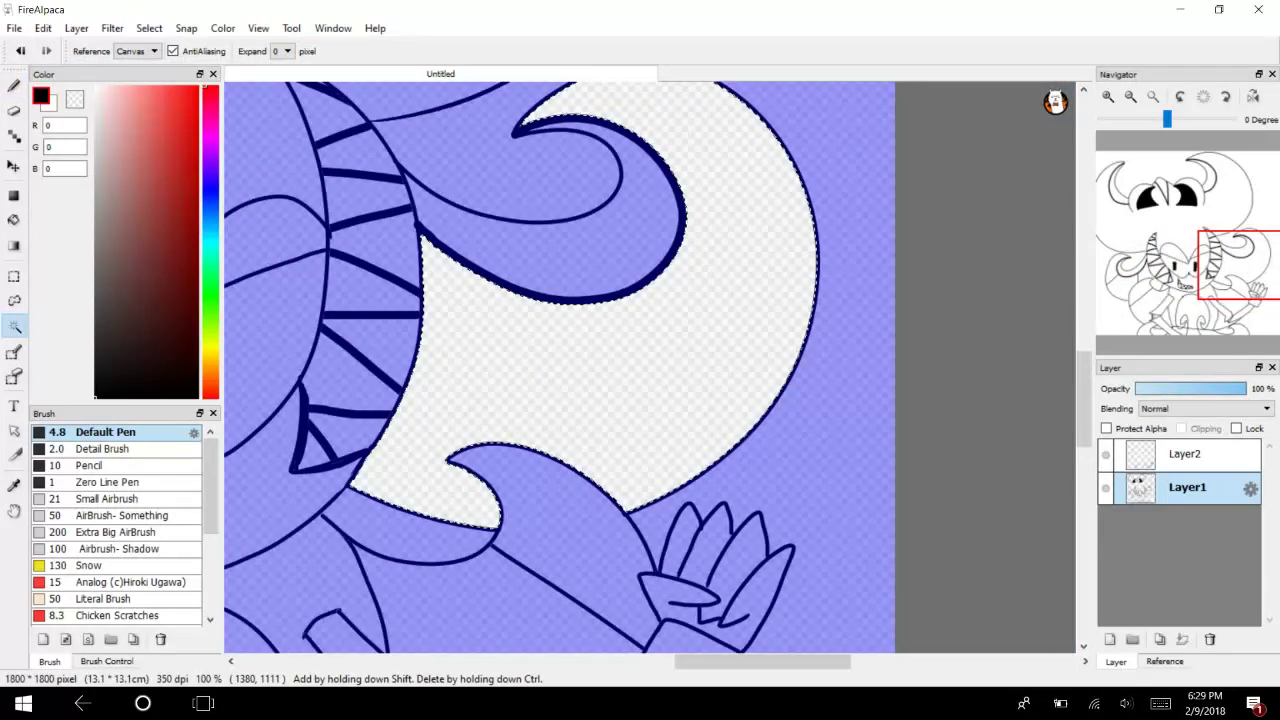
{"action": "key", "text": "b"}
{"action": "left_click_drag", "start_coordinate": [672, 172], "coordinate": [804, 186]}
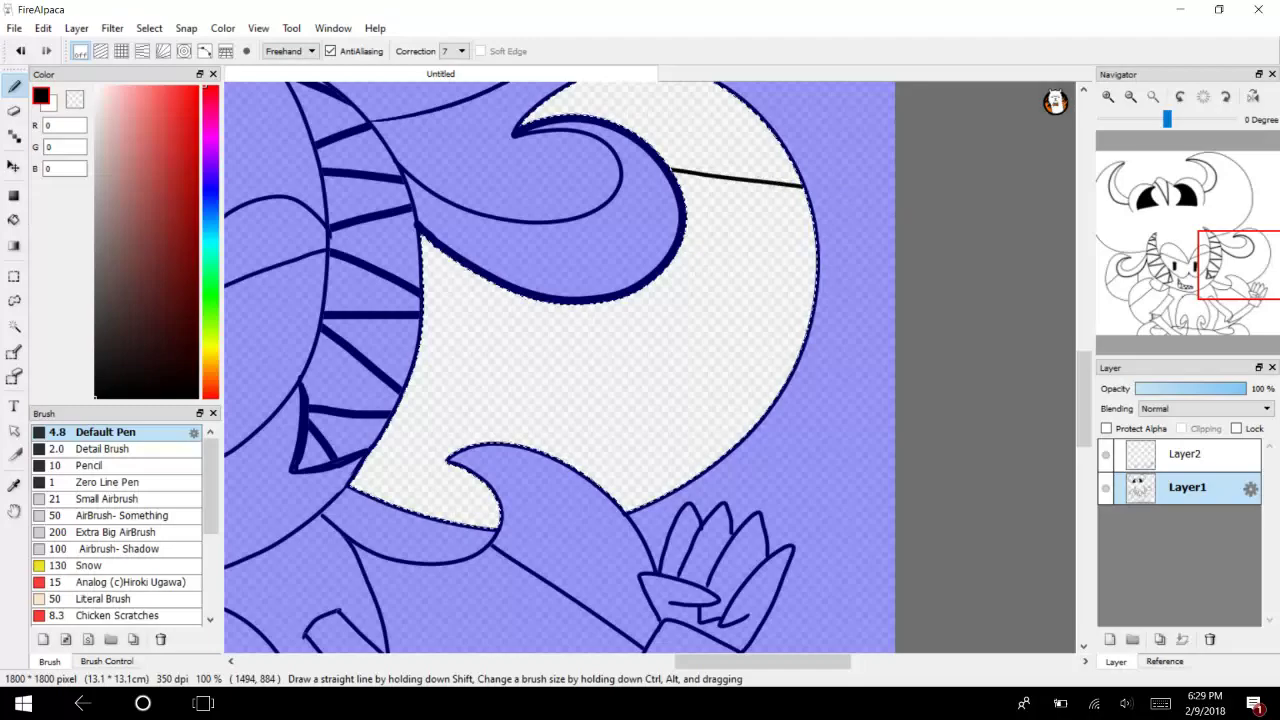
{"action": "left_click_drag", "start_coordinate": [646, 287], "coordinate": [745, 435]}
{"action": "left_click_drag", "start_coordinate": [487, 280], "coordinate": [428, 515]}
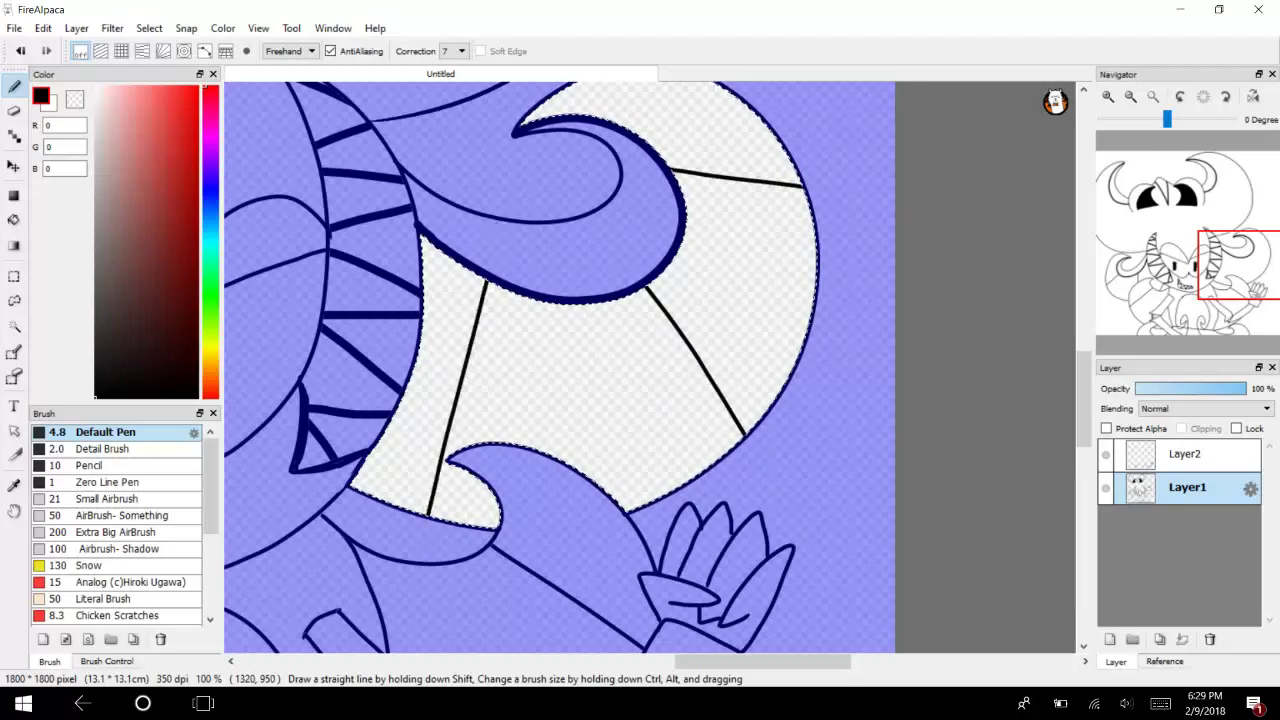
Select the large upper hair area with the Magic Wand and join each black crescent's outer lower corner to the adjacent eye outline with a short line.
{"action": "left_click_drag", "start_coordinate": [1223, 229], "coordinate": [1174, 228]}
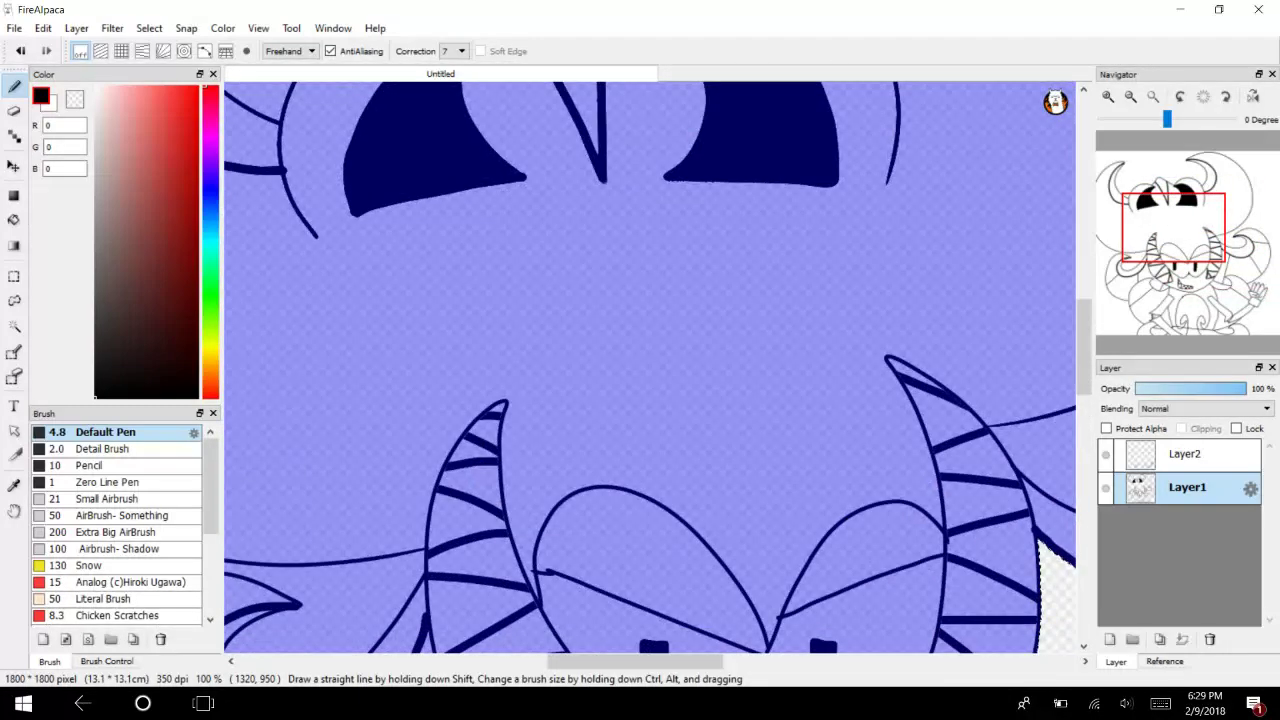
{"action": "key", "text": "w"}
{"action": "left_click", "coordinate": [680, 415]}
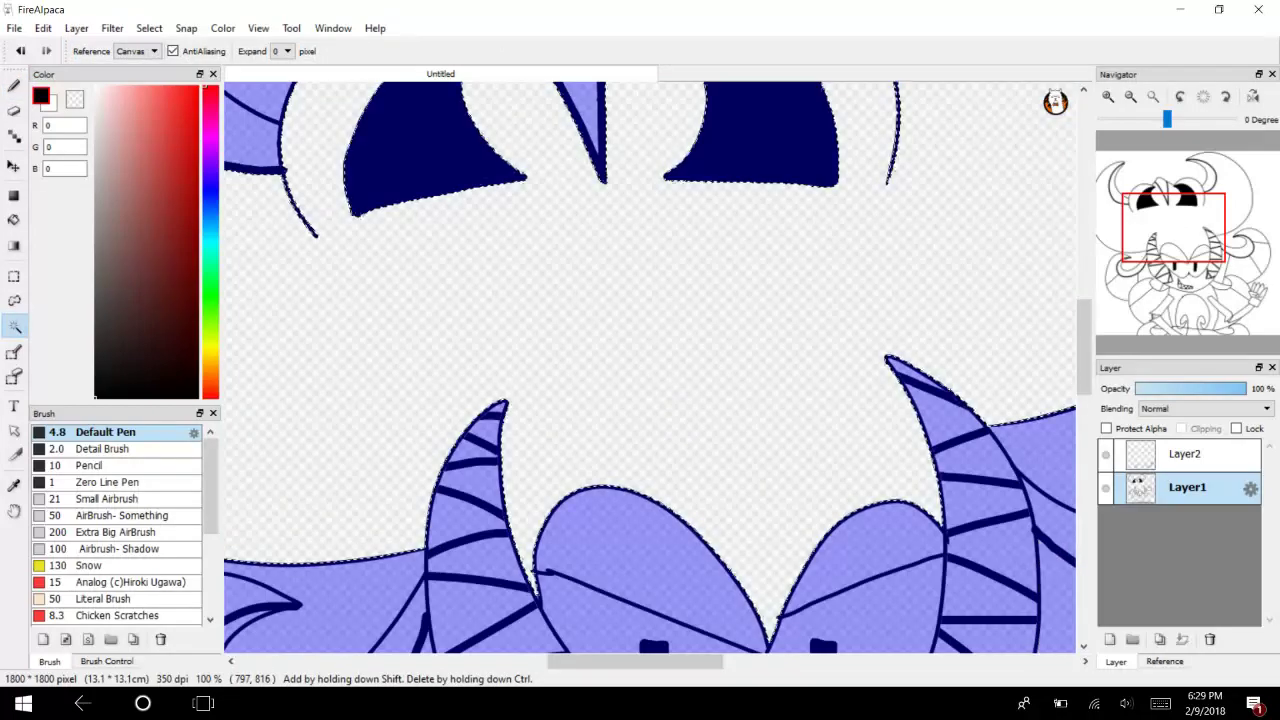
{"action": "left_click_drag", "start_coordinate": [1149, 240], "coordinate": [1144, 222]}
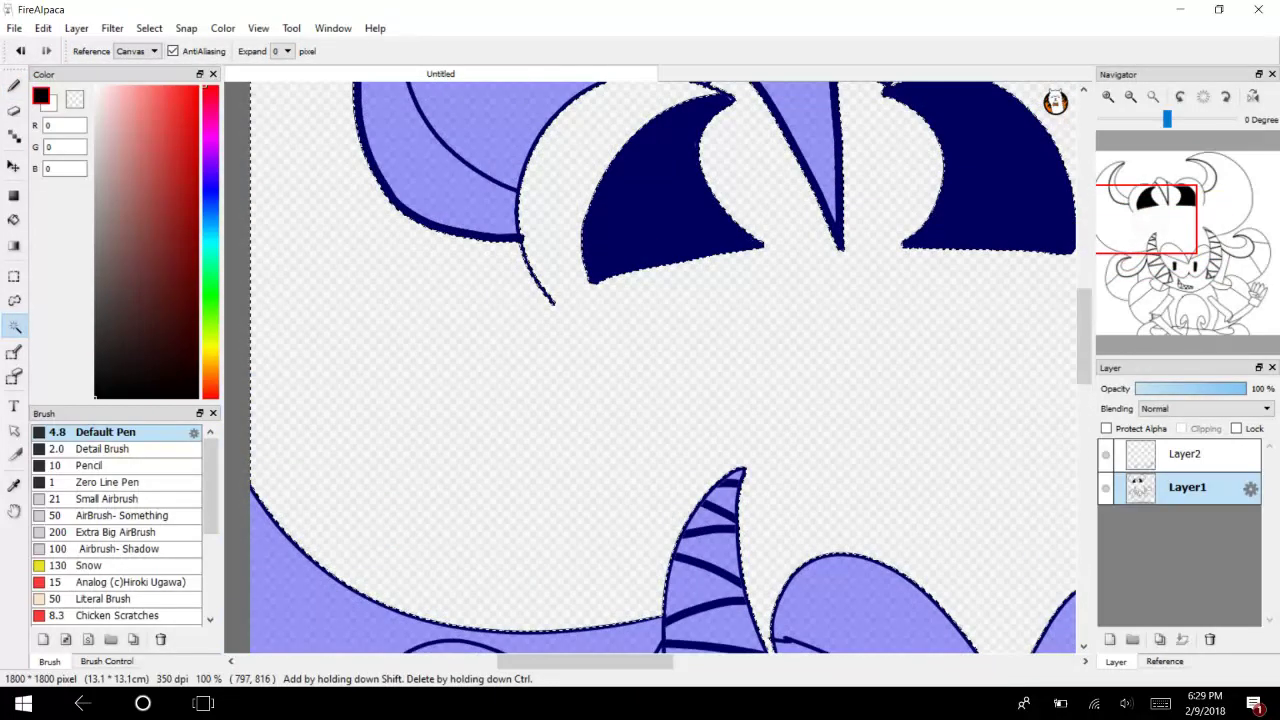
{"action": "key", "text": "b"}
{"action": "left_click_drag", "start_coordinate": [555, 302], "coordinate": [591, 282]}
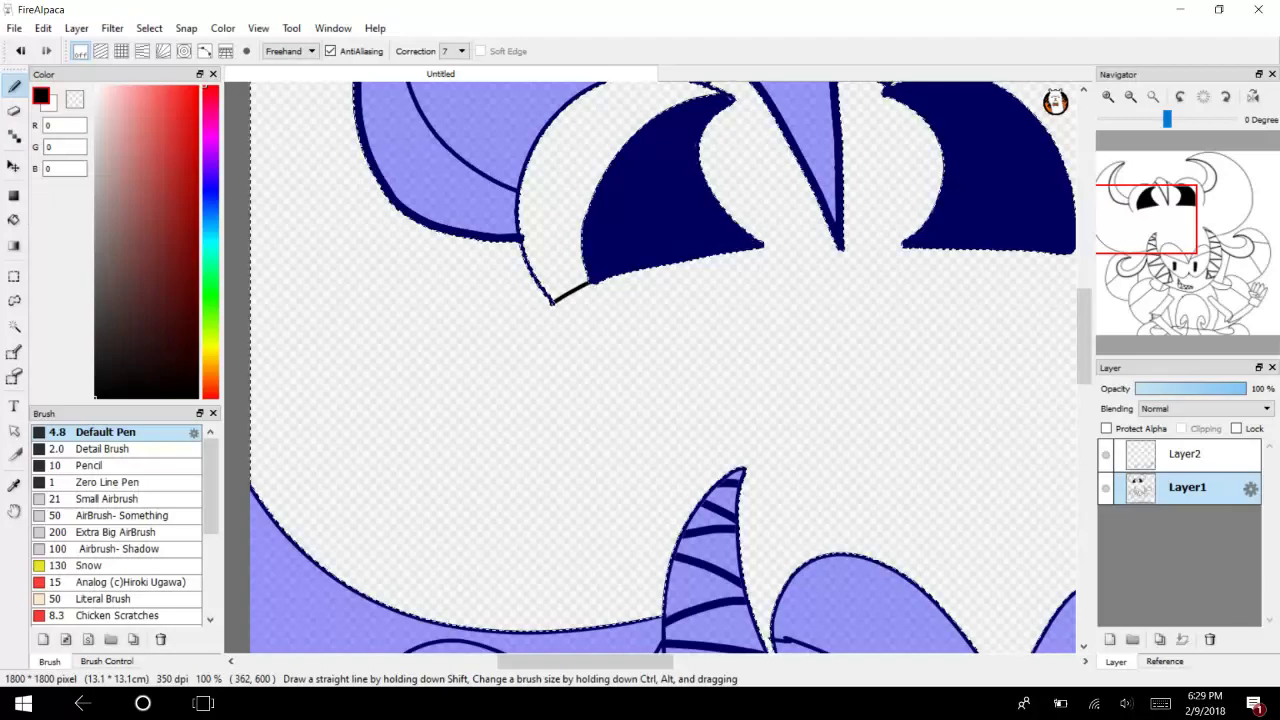
{"action": "left_click_drag", "start_coordinate": [655, 661], "coordinate": [783, 661]}
{"action": "left_click_drag", "start_coordinate": [465, 268], "coordinate": [517, 270]}
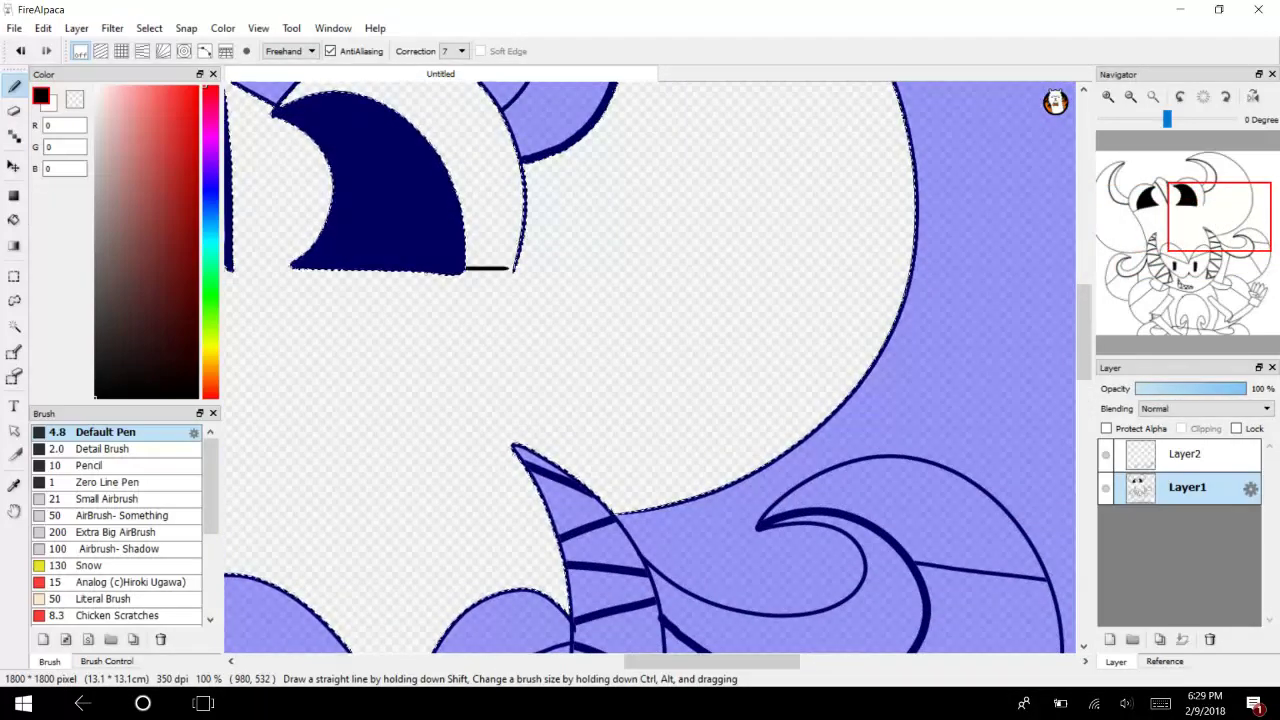
Undo the short line at the right eye and draw long curved dividers through the hair toward the horns and forehead with the Default Pen.
{"action": "key", "text": "ctrl+z"}
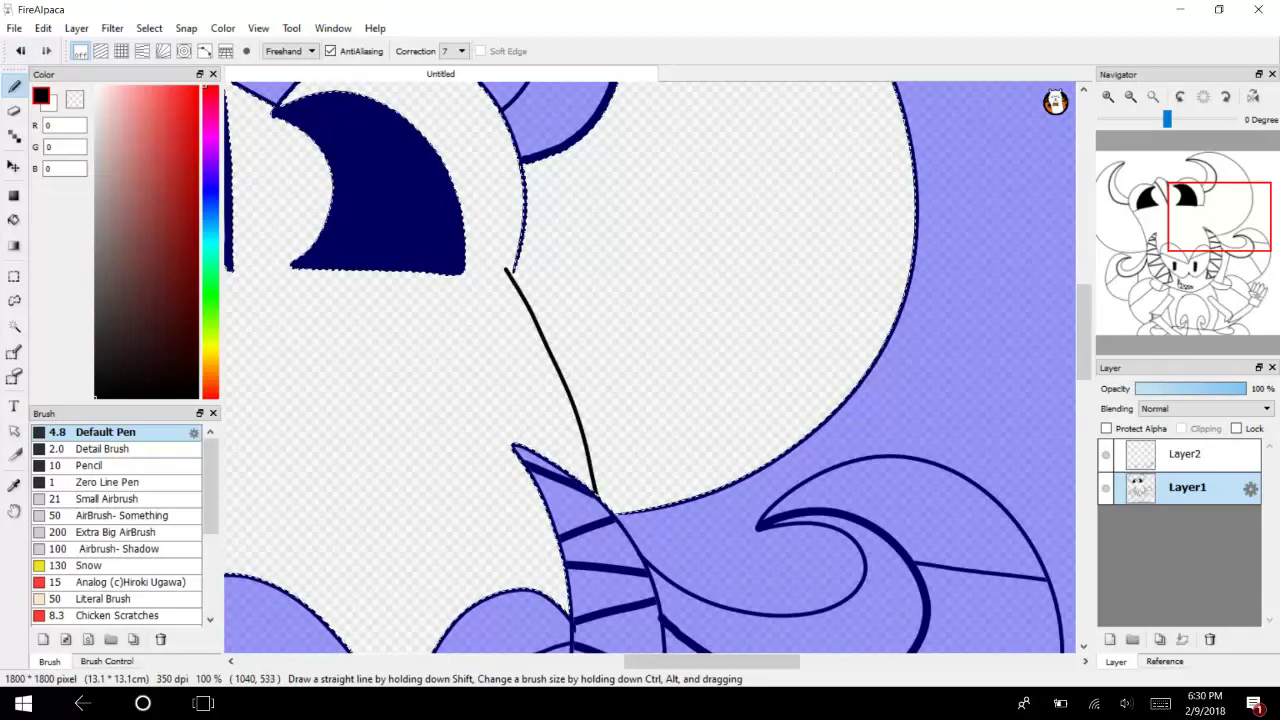
{"action": "left_click_drag", "start_coordinate": [1207, 226], "coordinate": [1130, 222]}
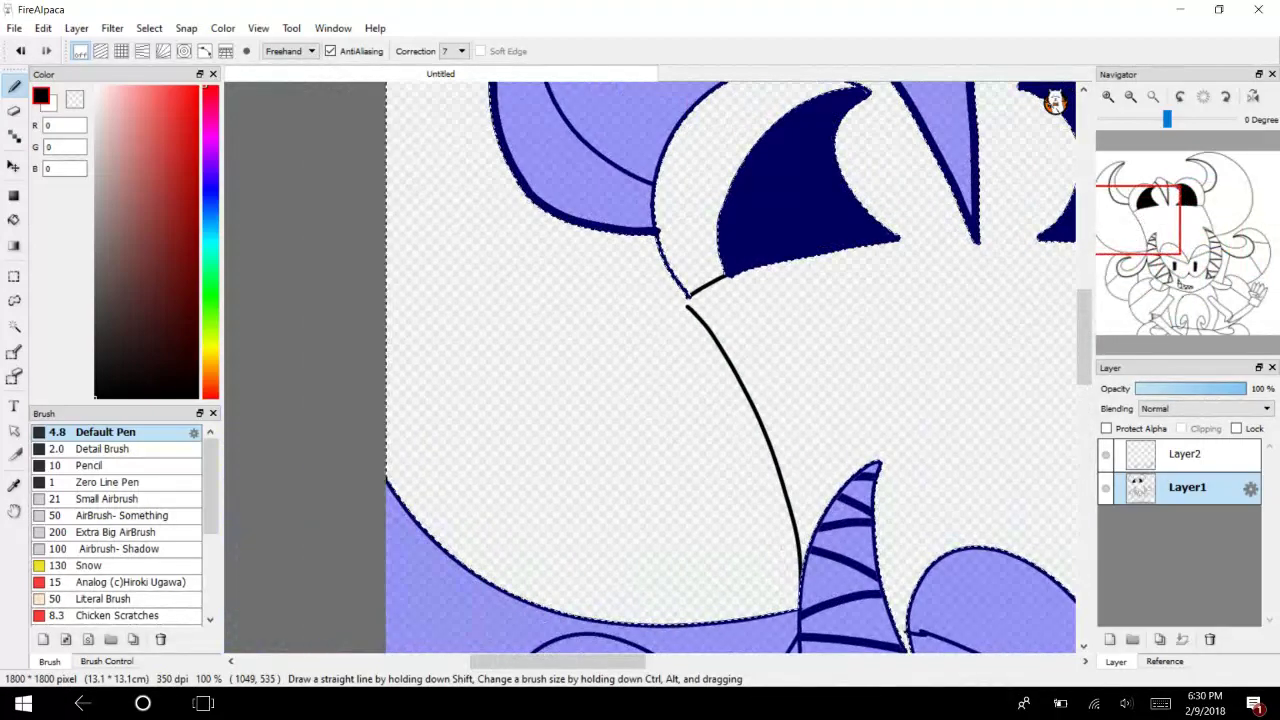
{"action": "left_click_drag", "start_coordinate": [561, 219], "coordinate": [429, 533]}
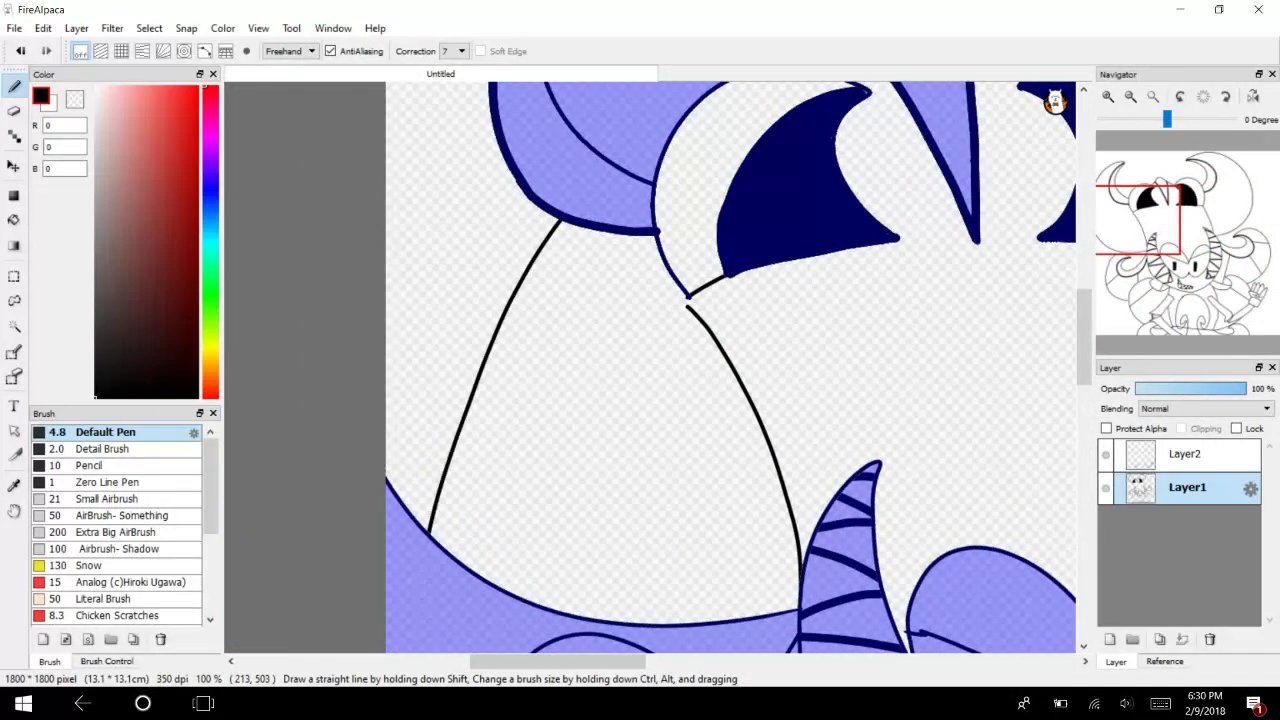
{"action": "mouse_move", "coordinate": [1132, 224]}
{"action": "left_mouse_down"}
{"action": "mouse_move", "coordinate": [1144, 234]}
{"action": "mouse_move", "coordinate": [1120, 200]}
{"action": "mouse_move", "coordinate": [1225, 202]}
{"action": "mouse_move", "coordinate": [1226, 181]}
{"action": "left_mouse_up"}
{"action": "left_click_drag", "start_coordinate": [547, 246], "coordinate": [644, 180]}
{"action": "left_click_drag", "start_coordinate": [1222, 185], "coordinate": [1191, 276]}
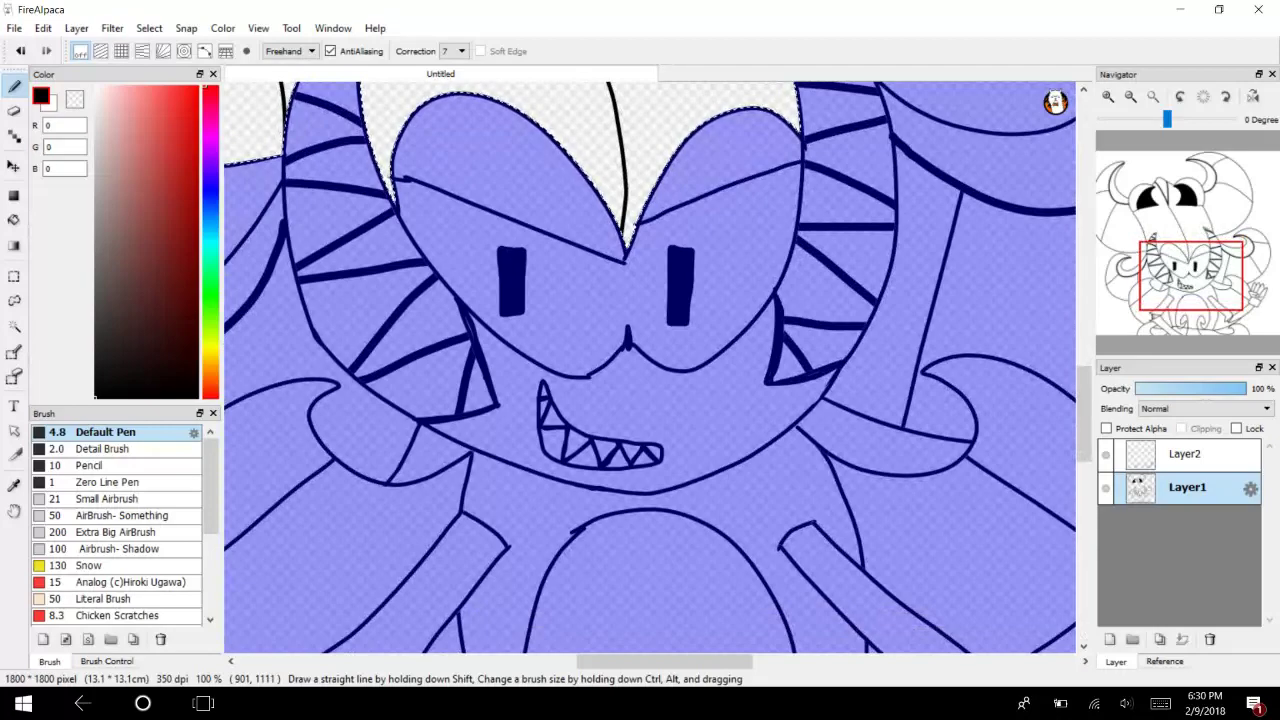
Invert the hair area's selection and clear the selection completely.
{"action": "left_click", "coordinate": [149, 28]}
{"action": "left_click", "coordinate": [176, 85]}
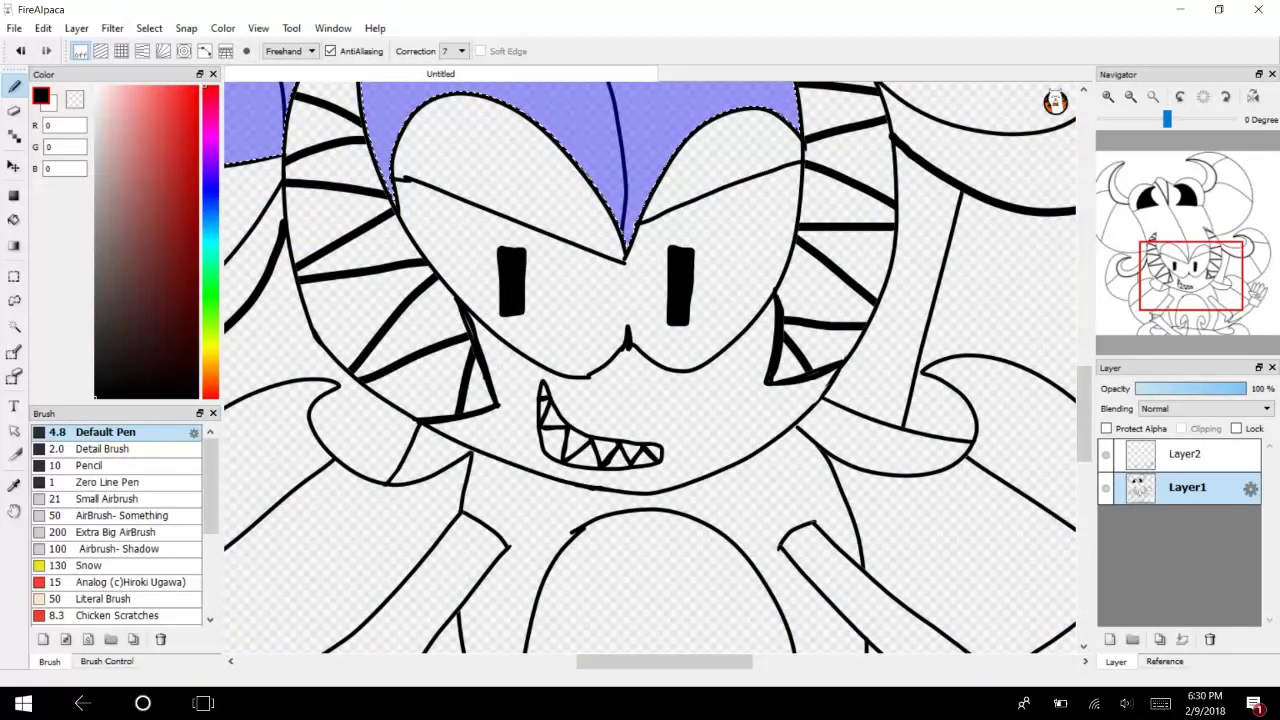
{"action": "left_click", "coordinate": [149, 28]}
{"action": "left_click", "coordinate": [163, 63]}
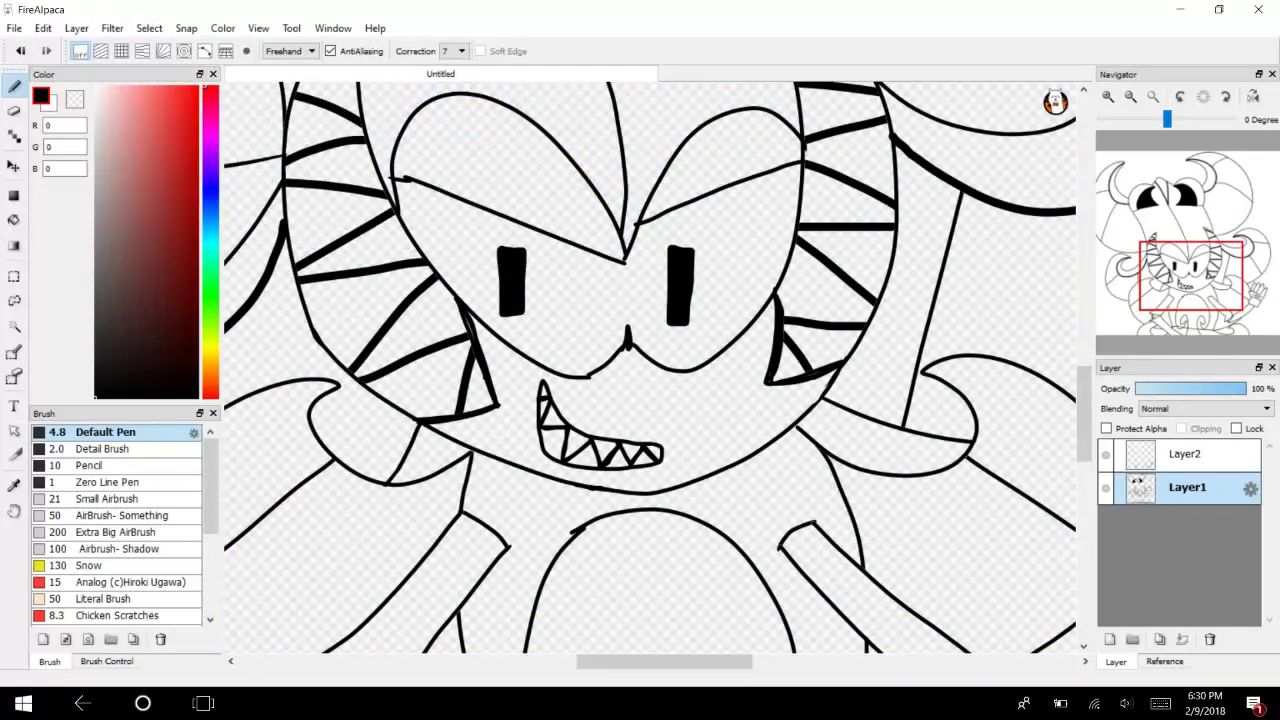
Draw a curved line on each side of the toothed mouth, from the mask's lower edge down to the chin line.
{"action": "left_click", "coordinate": [1108, 96]}
{"action": "left_click", "coordinate": [1108, 96]}
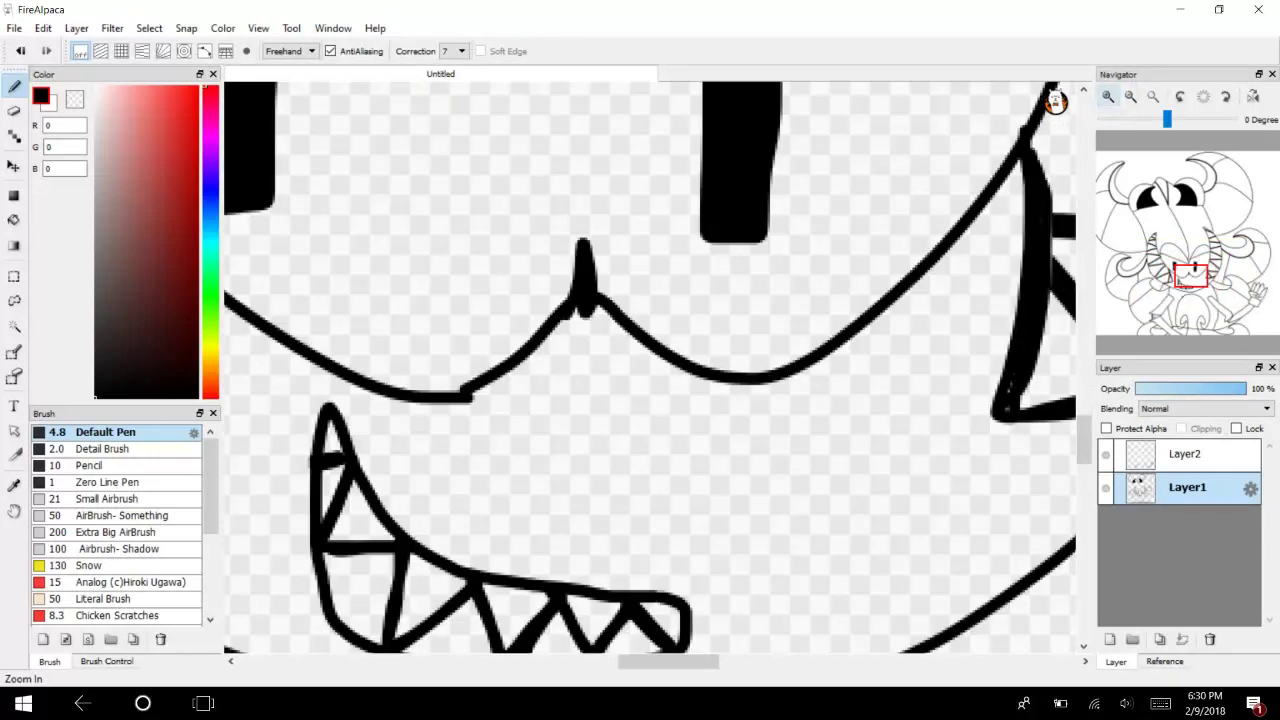
{"action": "left_click_drag", "start_coordinate": [1084, 440], "coordinate": [1084, 452]}
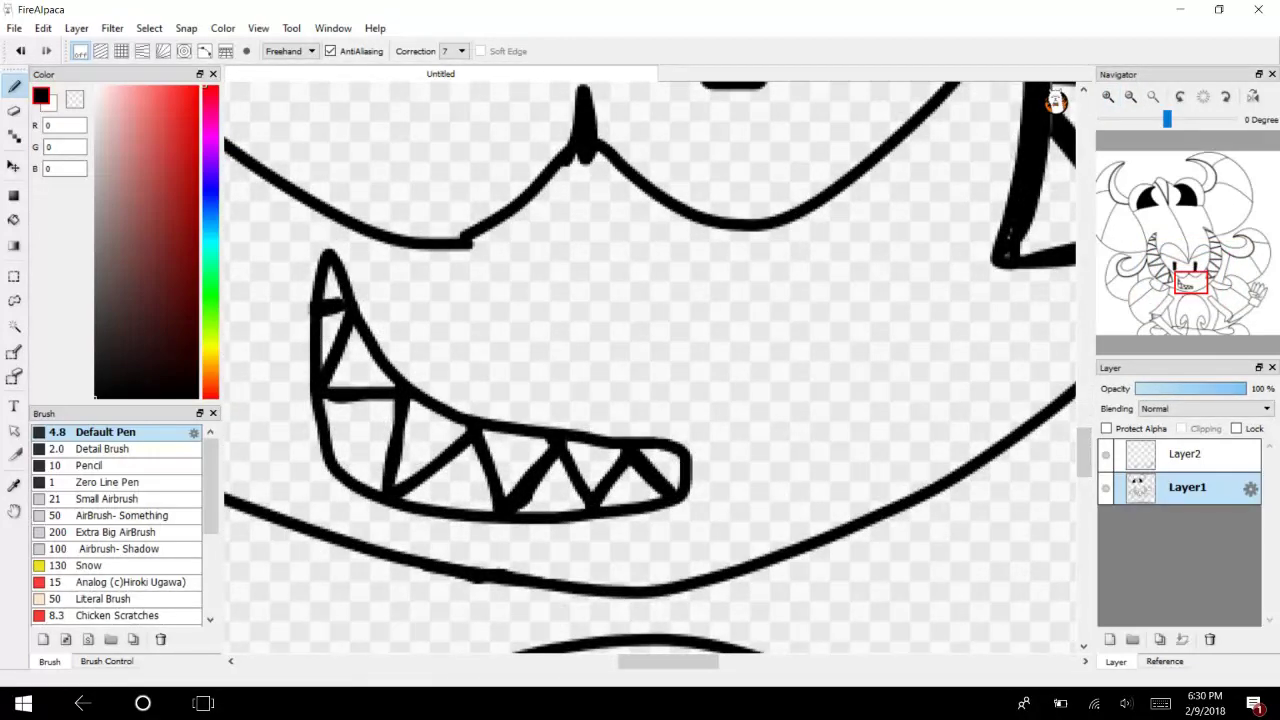
{"action": "mouse_move", "coordinate": [795, 216]}
{"action": "left_mouse_down"}
{"action": "mouse_move", "coordinate": [846, 449]}
{"action": "mouse_move", "coordinate": [825, 538]}
{"action": "left_mouse_up"}
{"action": "mouse_move", "coordinate": [305, 205]}
{"action": "left_mouse_down"}
{"action": "mouse_move", "coordinate": [263, 321]}
{"action": "mouse_move", "coordinate": [265, 506]}
{"action": "left_mouse_up"}
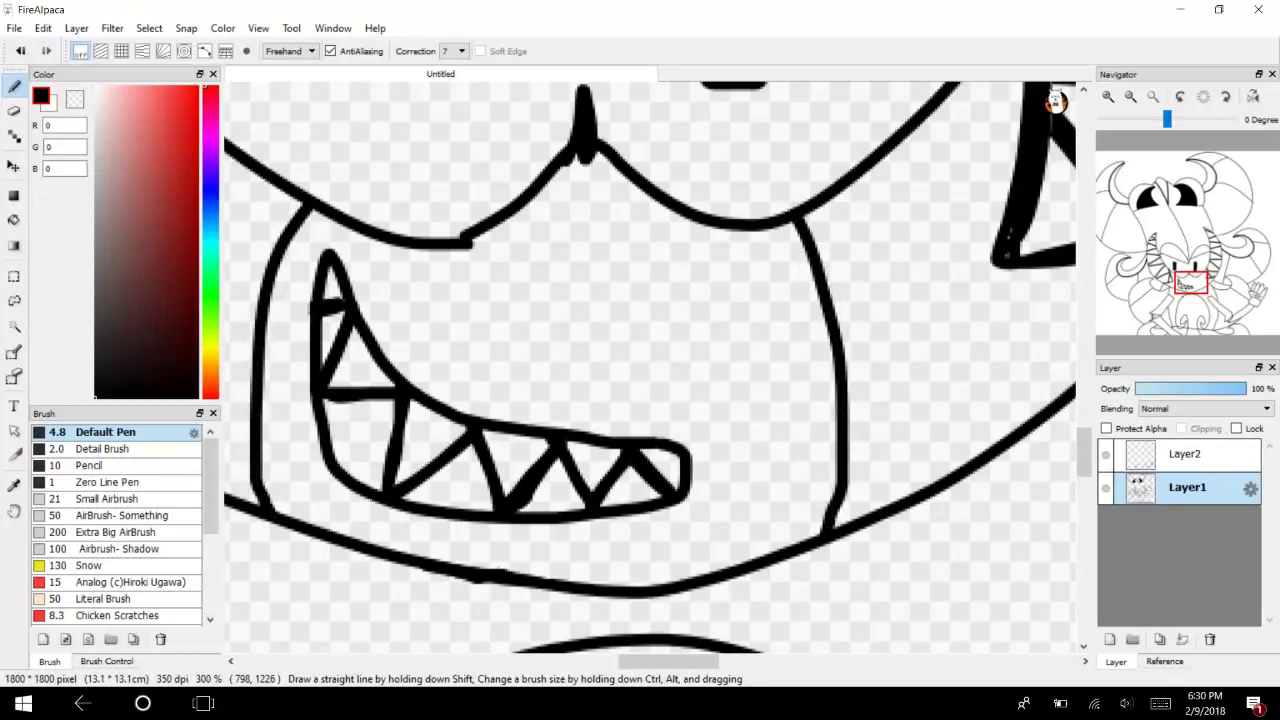
Fill the segments of the left striped horn with white (R 255, G 255, B 255) using the Bucket tool.
{"action": "left_click", "coordinate": [1130, 96]}
{"action": "left_click_drag", "start_coordinate": [1186, 295], "coordinate": [1154, 258]}
{"action": "key", "text": "g"}
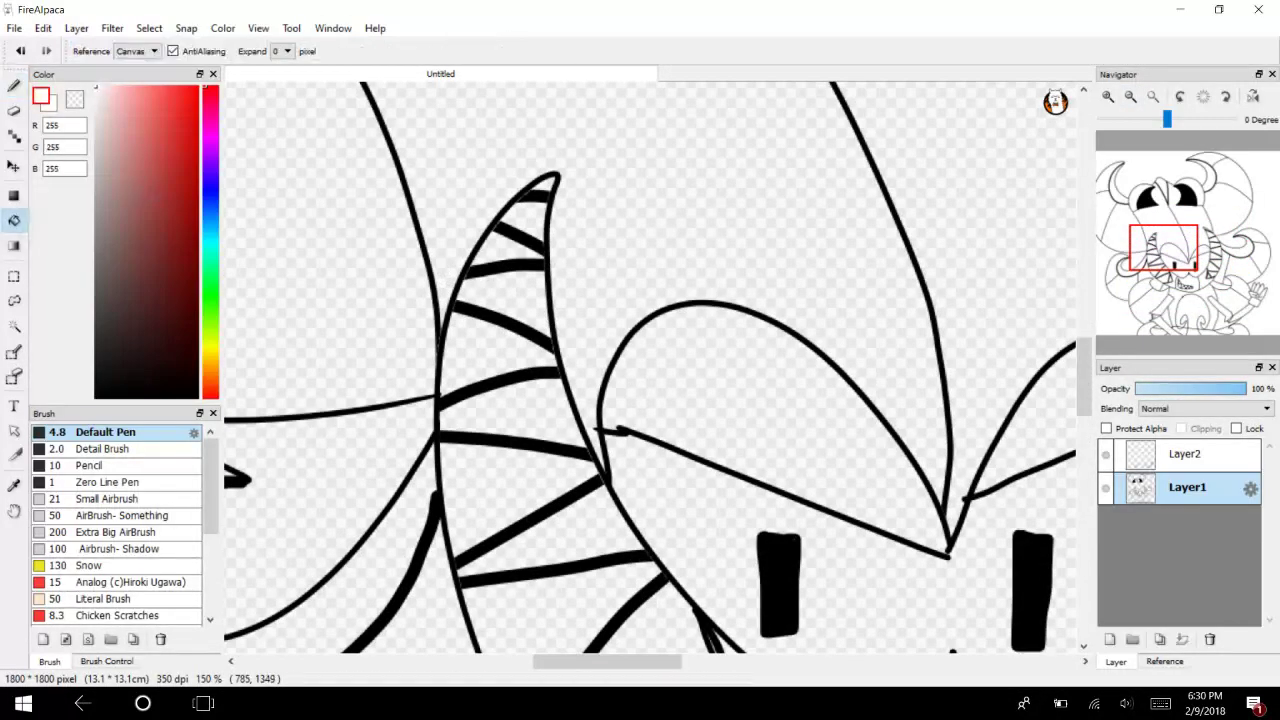
{"action": "left_click", "coordinate": [523, 290]}
{"action": "left_click", "coordinate": [505, 355]}
{"action": "left_click", "coordinate": [500, 410]}
{"action": "left_click", "coordinate": [505, 490]}
{"action": "left_click", "coordinate": [560, 545]}
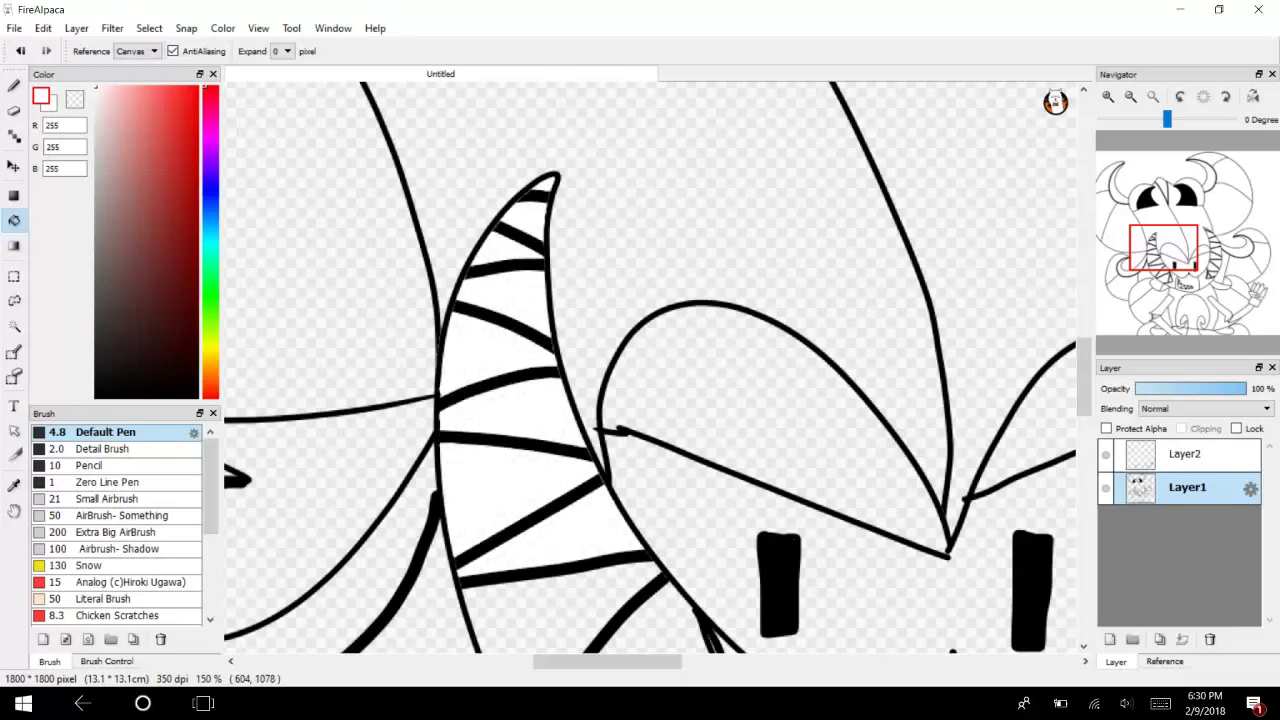
{"action": "scroll", "coordinate": [520, 476], "scroll_direction": "down", "scroll_amount": 5}
{"action": "left_click", "coordinate": [560, 390]}
{"action": "left_click", "coordinate": [625, 425]}
{"action": "left_click", "coordinate": [625, 505]}
{"action": "left_click", "coordinate": [720, 500]}
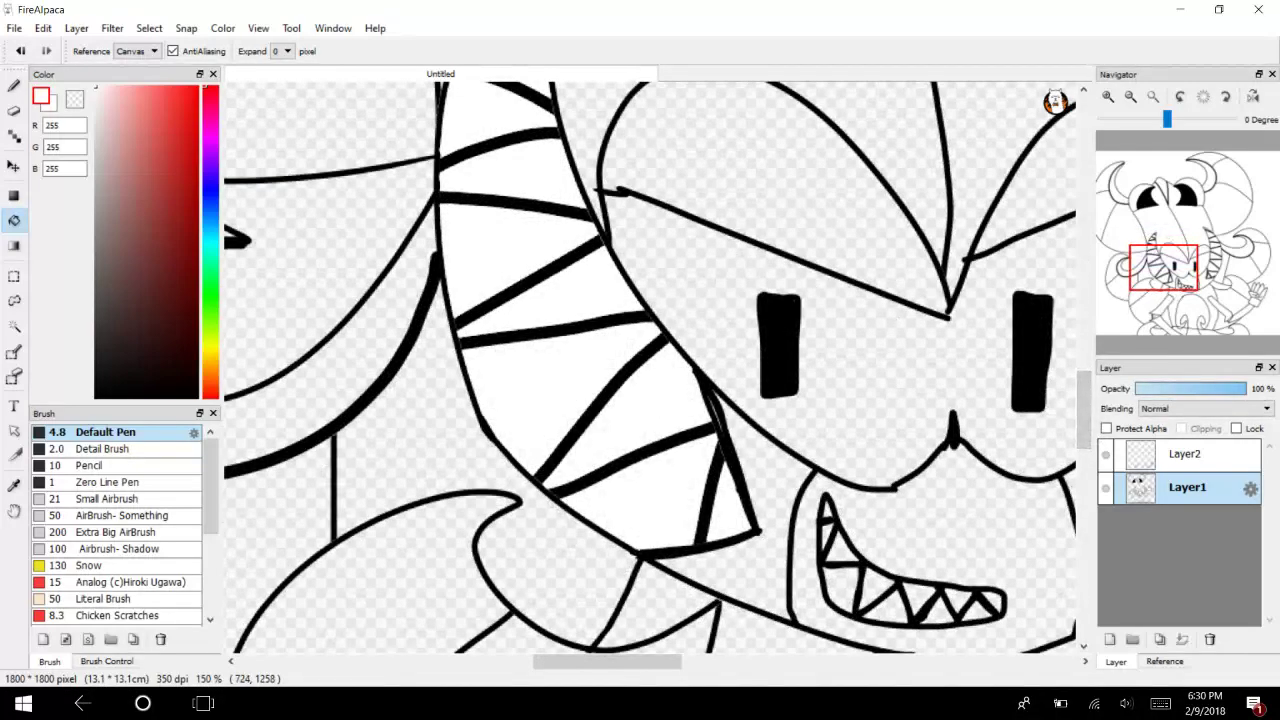
Fill the segments of the right striped horn with white, from its lower point up to its upper part.
{"action": "left_click_drag", "start_coordinate": [1194, 272], "coordinate": [1222, 262]}
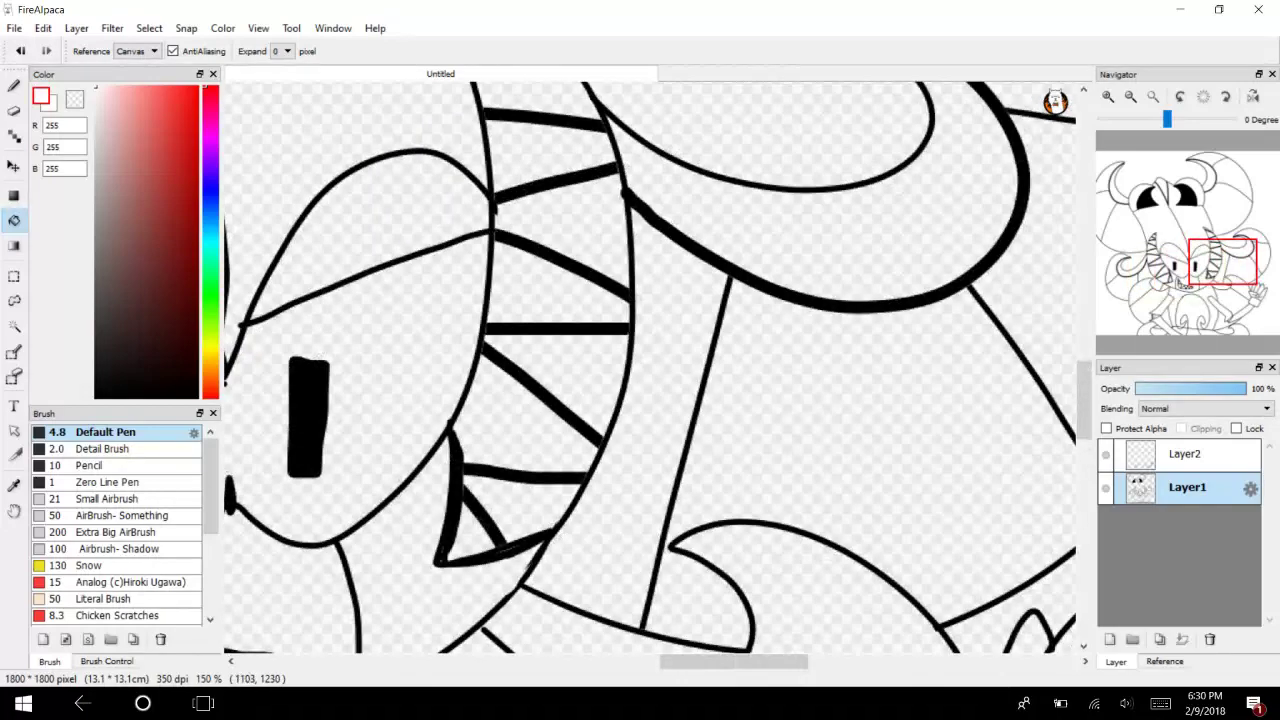
{"action": "left_click", "coordinate": [465, 530]}
{"action": "left_click", "coordinate": [520, 505]}
{"action": "left_click", "coordinate": [520, 430]}
{"action": "left_click", "coordinate": [560, 370]}
{"action": "left_click", "coordinate": [550, 300]}
{"action": "left_click", "coordinate": [550, 225]}
{"action": "left_click", "coordinate": [545, 155]}
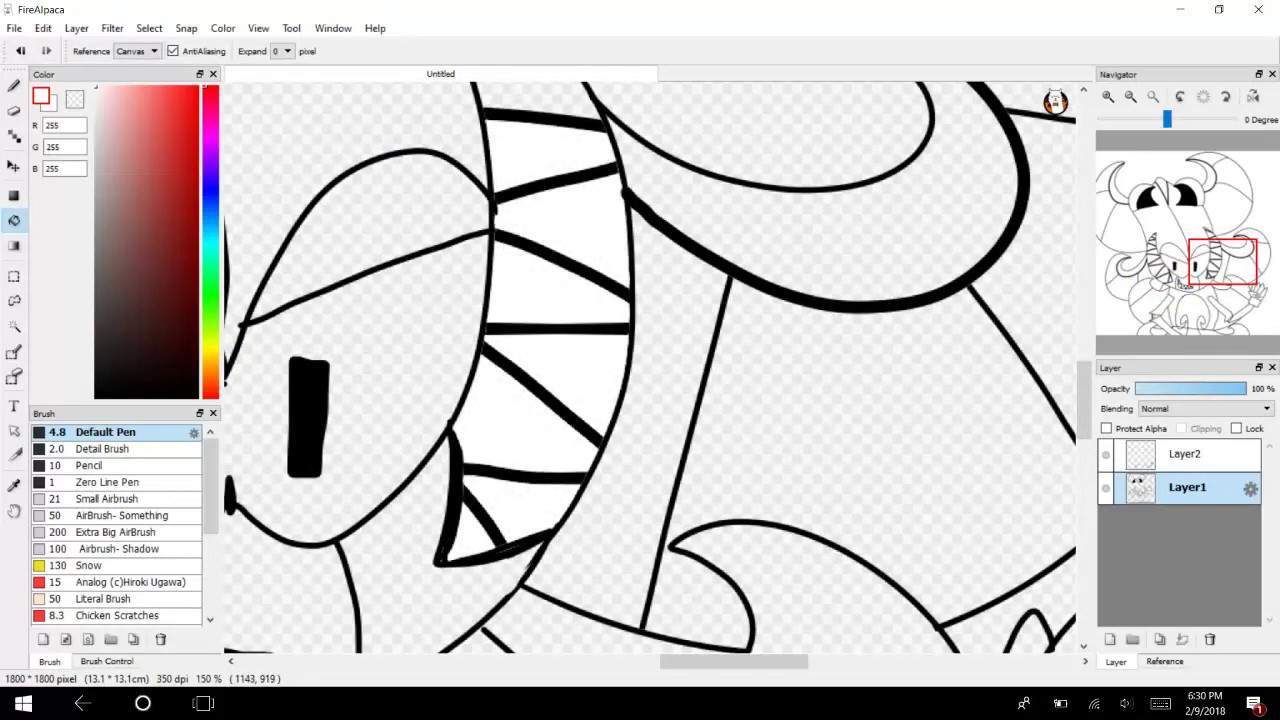
{"action": "scroll", "coordinate": [545, 250], "scroll_direction": "up", "scroll_amount": 5}
{"action": "left_click", "coordinate": [548, 295]}
{"action": "left_click", "coordinate": [482, 238]}
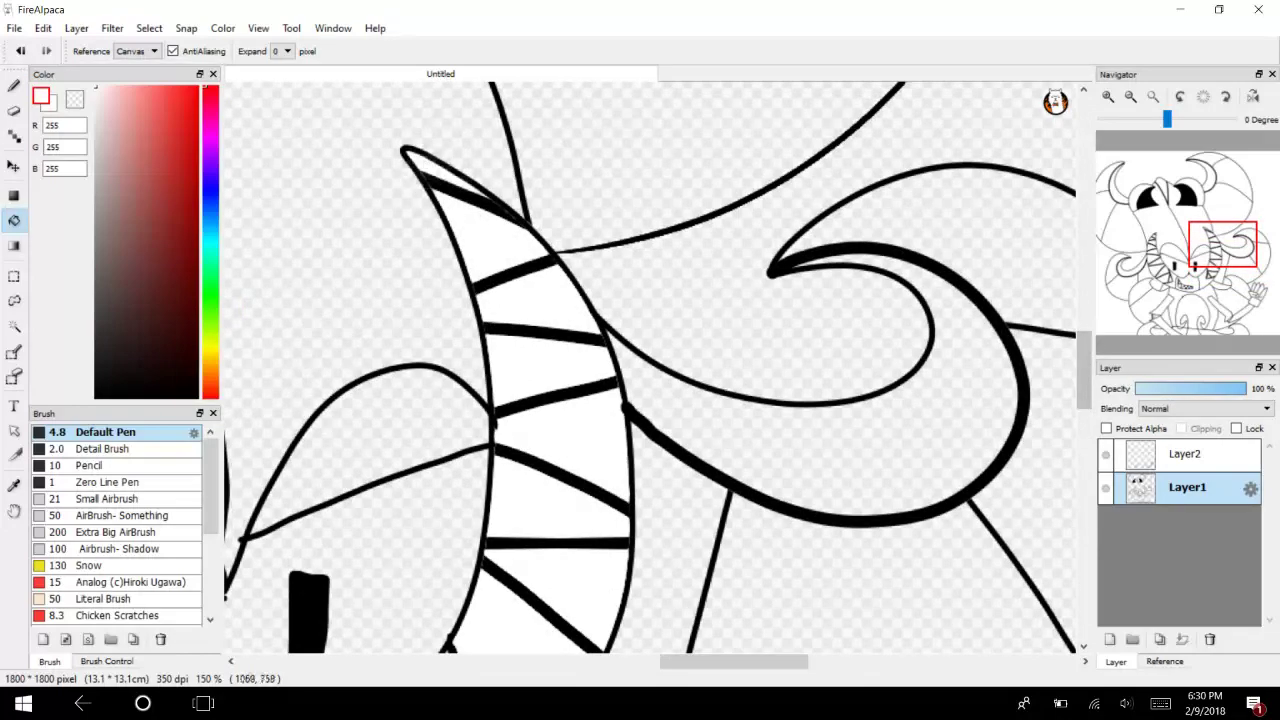
Fill the triangular teeth in the character's mouth with white using the Bucket tool.
{"action": "left_click_drag", "start_coordinate": [1194, 266], "coordinate": [1157, 307]}
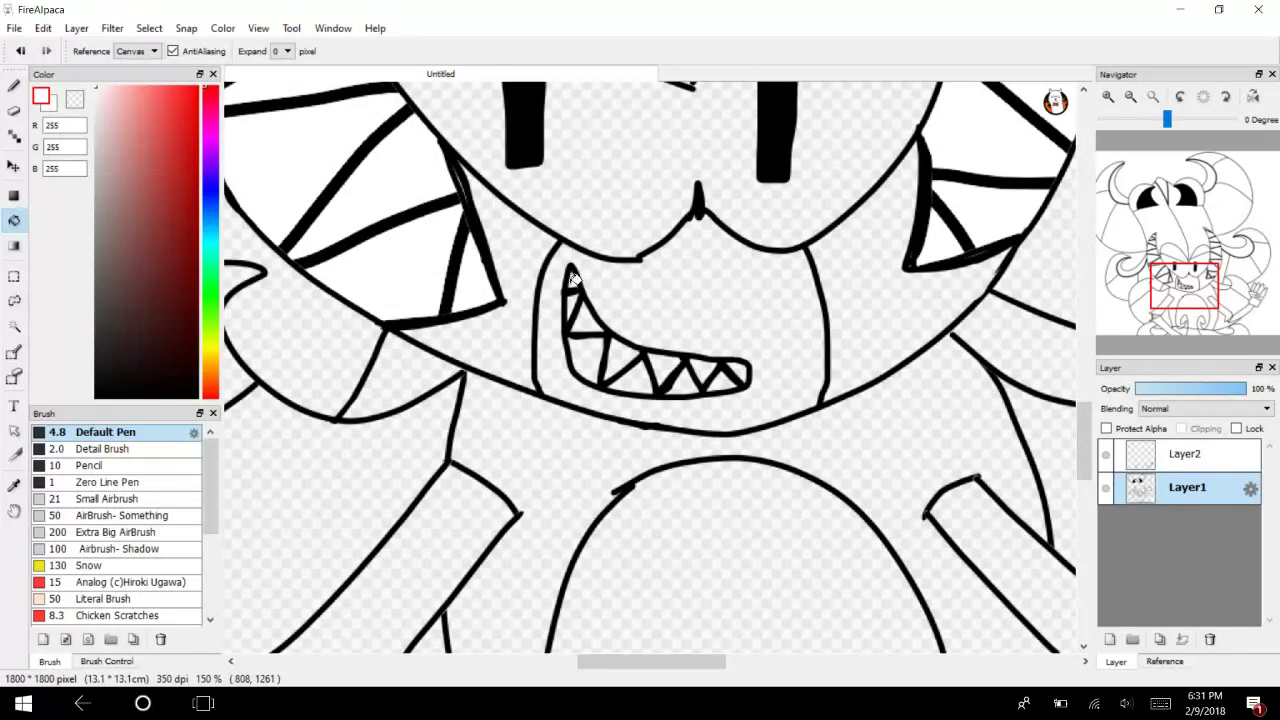
{"action": "left_click", "coordinate": [586, 356]}
{"action": "left_click", "coordinate": [618, 356]}
{"action": "left_click", "coordinate": [629, 379]}
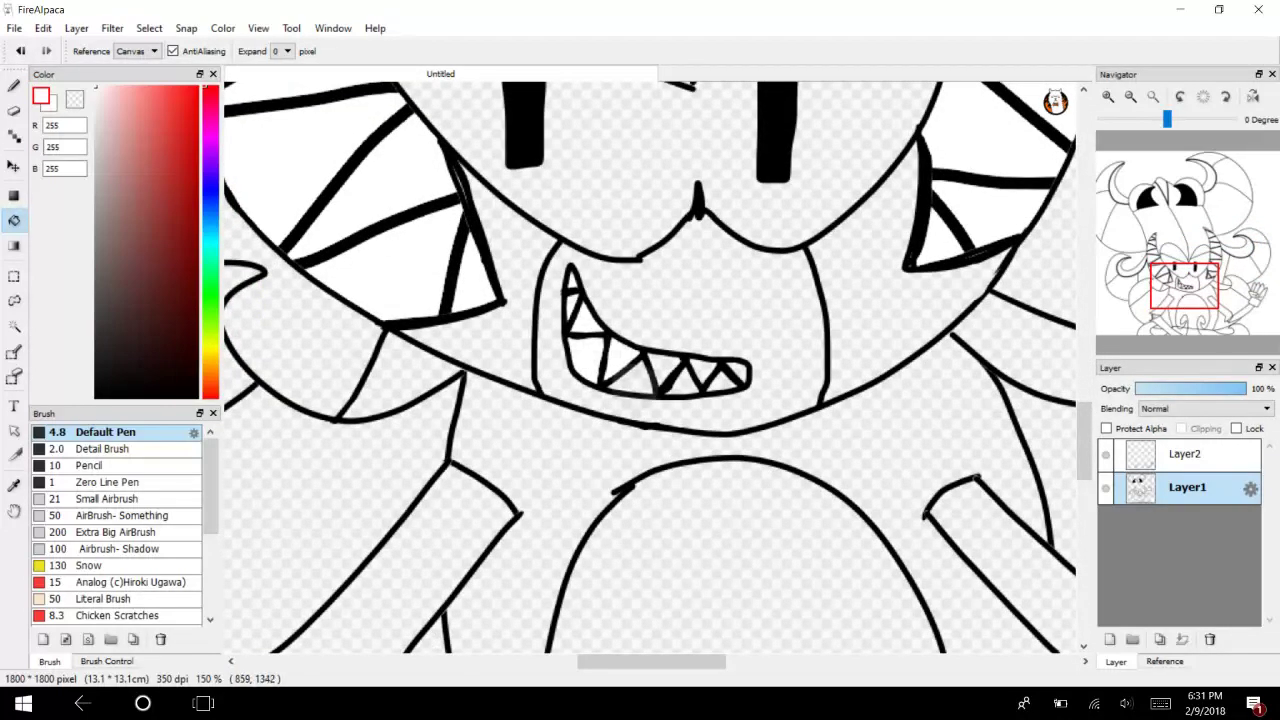
{"action": "left_click", "coordinate": [664, 362]}
{"action": "left_click", "coordinate": [712, 372]}
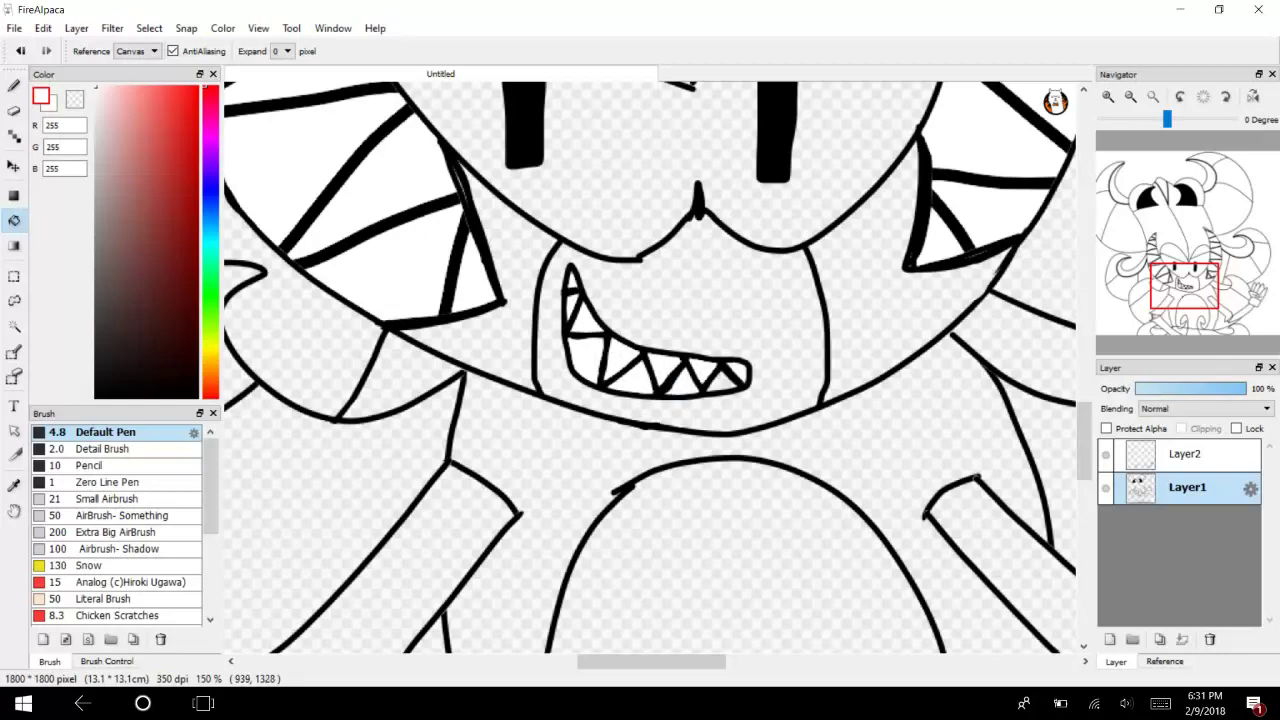
{"action": "scroll", "coordinate": [650, 370], "scroll_direction": "up", "scroll_amount": 10}
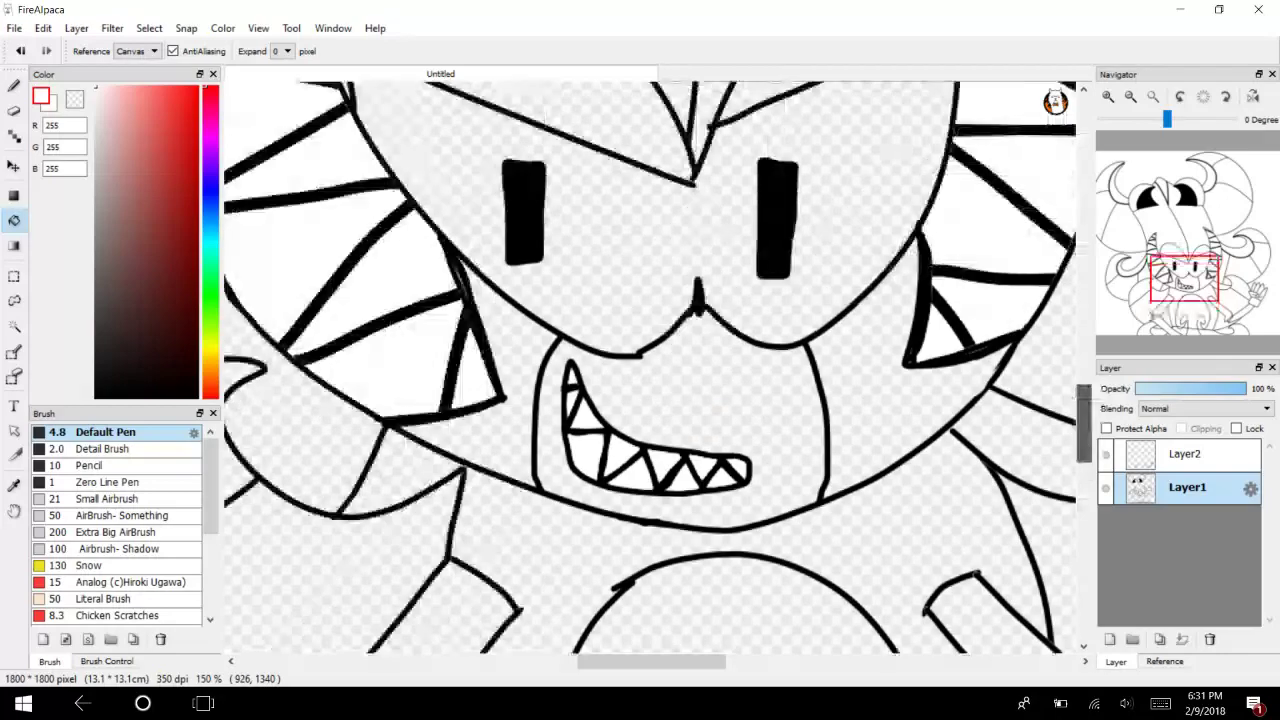
{"action": "scroll", "coordinate": [650, 370], "scroll_direction": "down", "scroll_amount": 10}
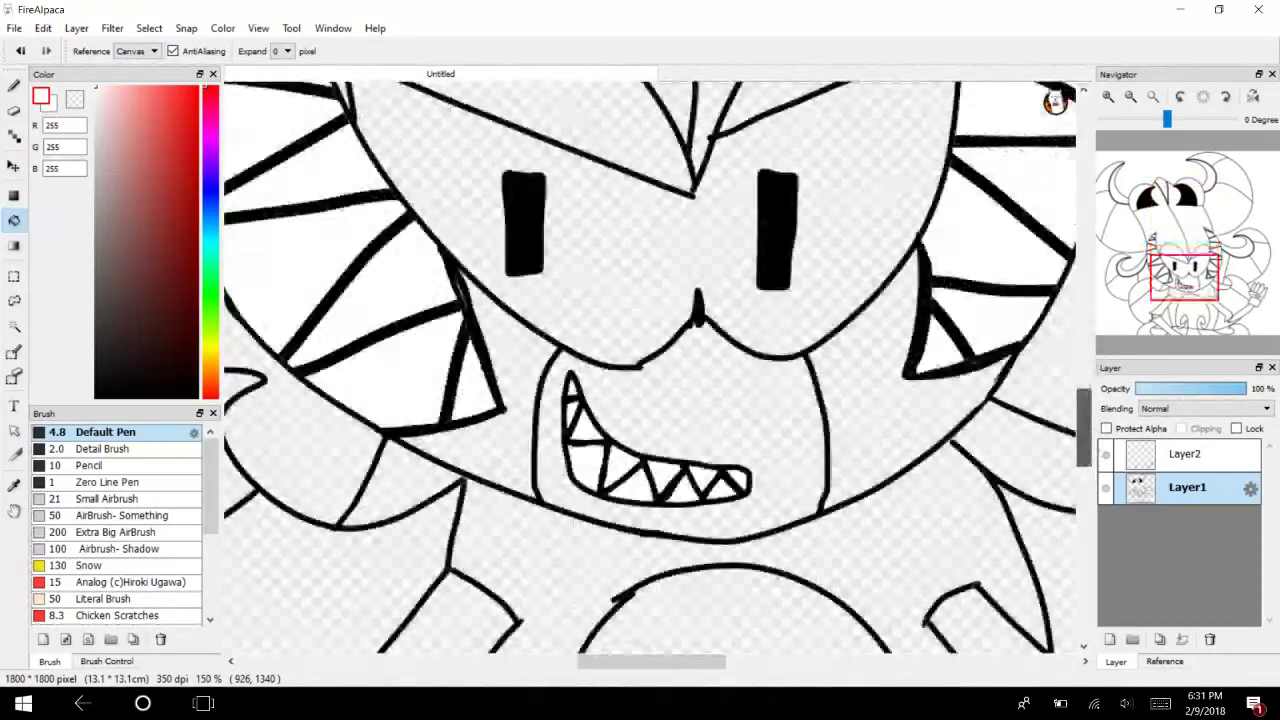
Fill the thumb, palm and fingers of the raised hand with white.
{"action": "left_click_drag", "start_coordinate": [1184, 286], "coordinate": [1257, 291]}
{"action": "left_click", "coordinate": [585, 382]}
{"action": "left_click", "coordinate": [740, 380]}
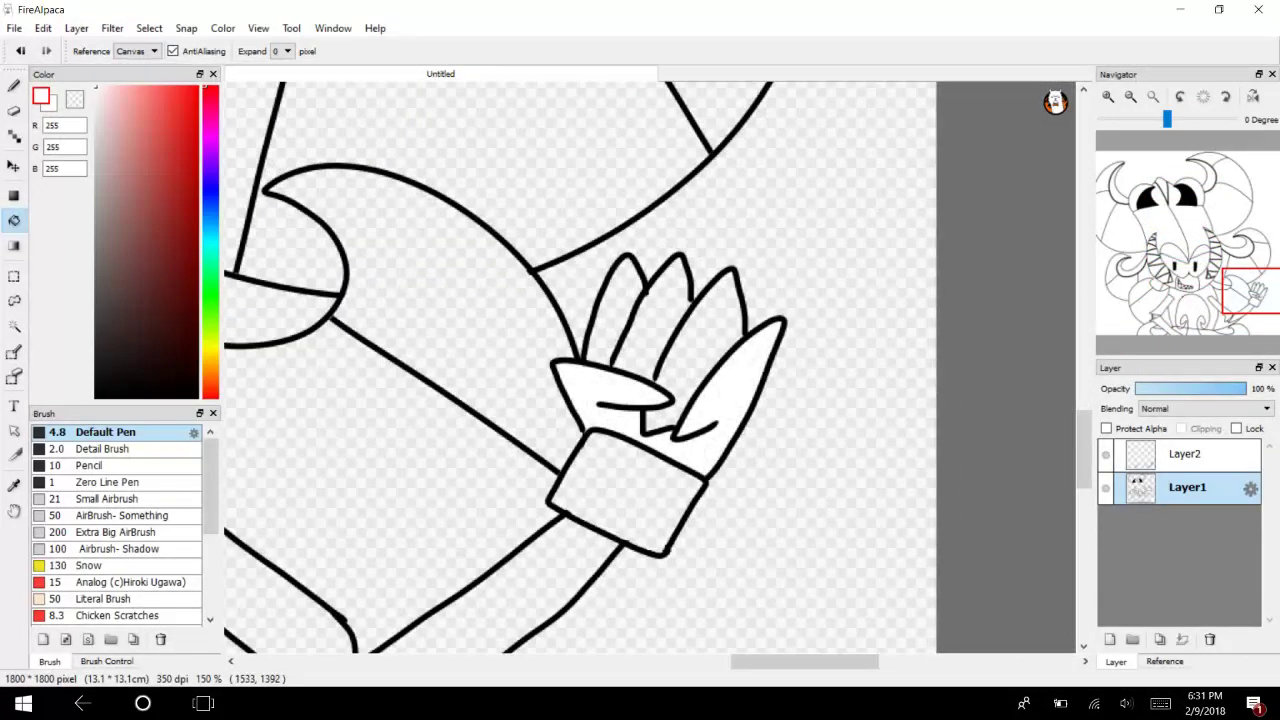
{"action": "left_click", "coordinate": [614, 320]}
{"action": "left_click", "coordinate": [662, 310]}
{"action": "left_click", "coordinate": [718, 300]}
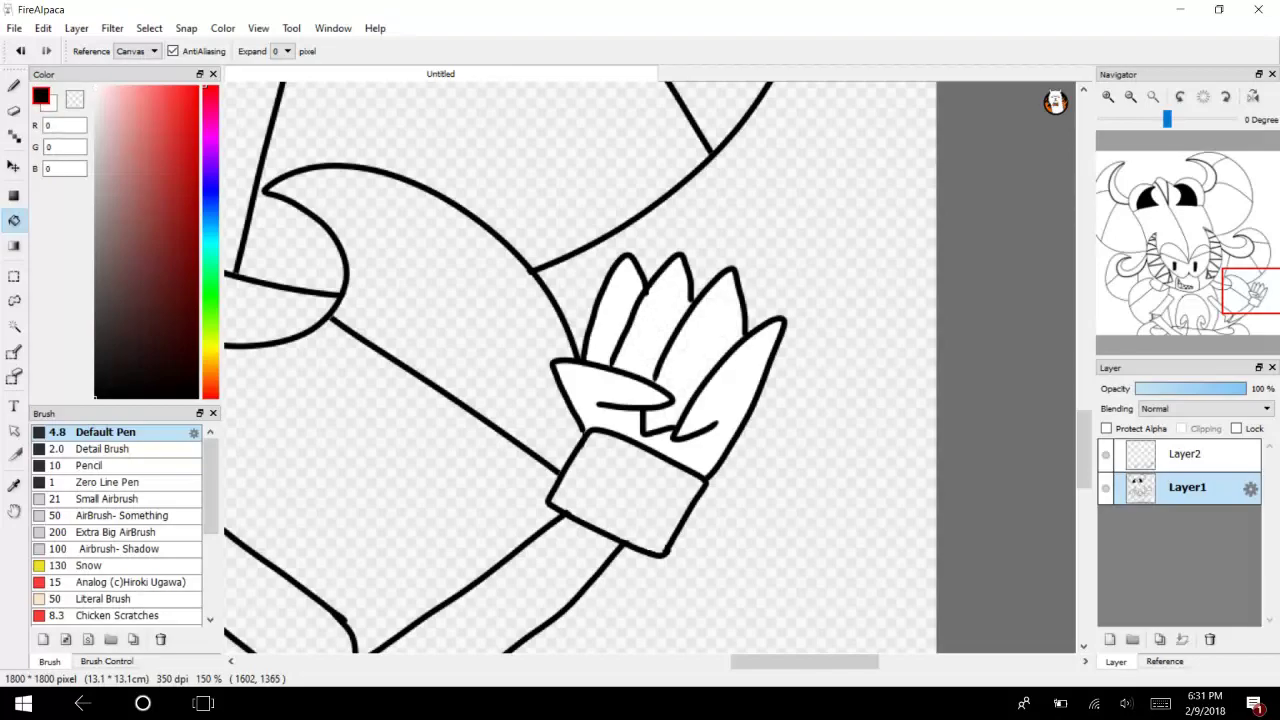
Draw black curved joint lines across the fingers and thumb of the raised hand with the Default Pen.
{"action": "left_click", "coordinate": [14, 87]}
{"action": "left_click", "coordinate": [1108, 97]}
{"action": "left_click", "coordinate": [1108, 97]}
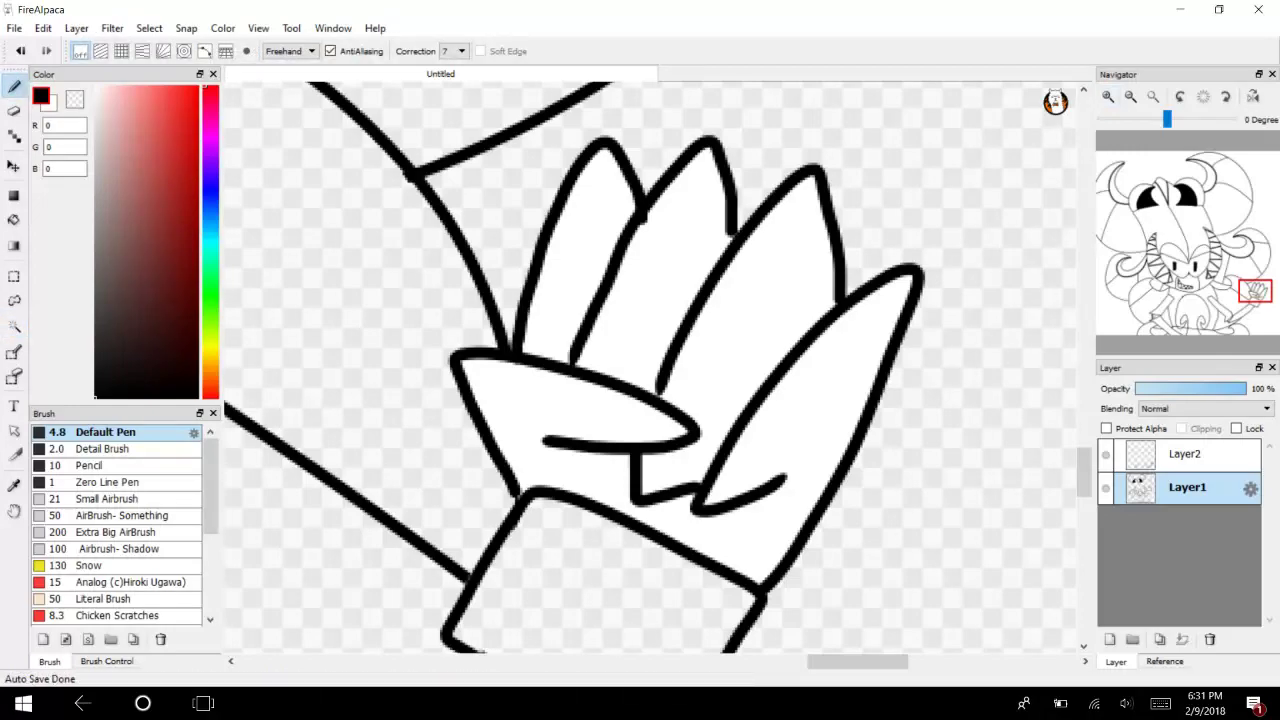
{"action": "left_click_drag", "start_coordinate": [730, 432], "coordinate": [779, 479]}
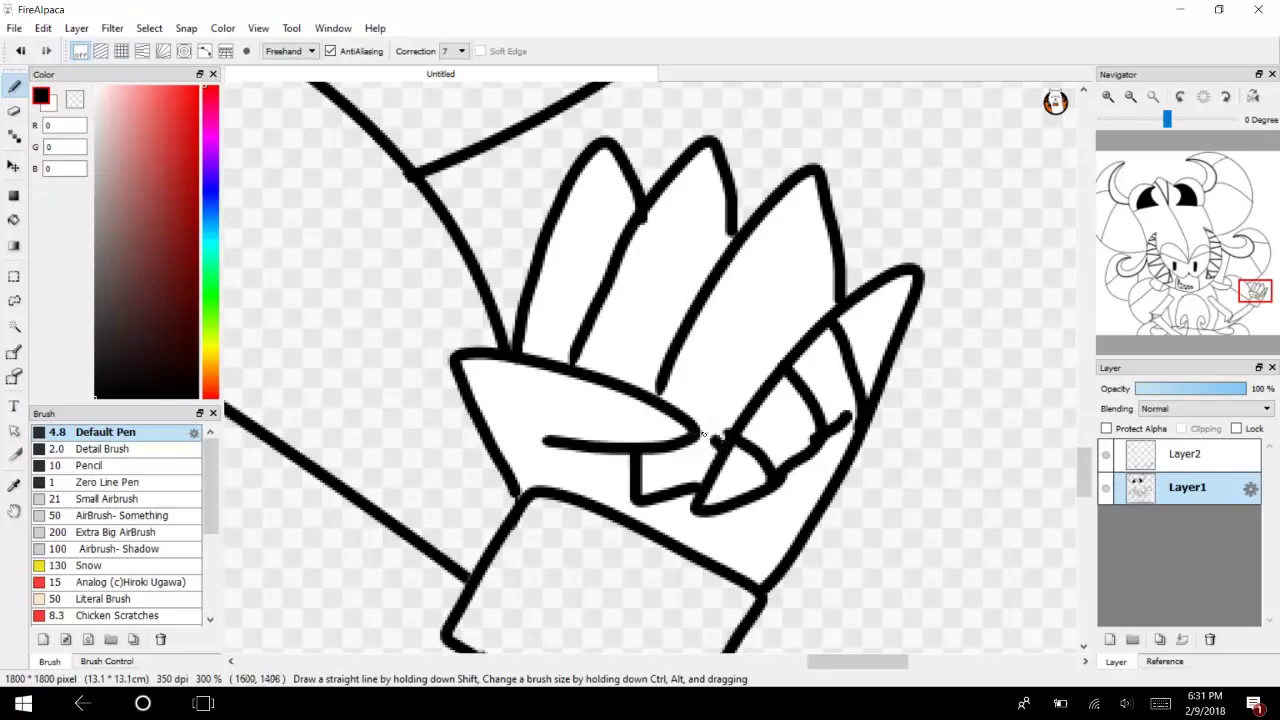
{"action": "left_click_drag", "start_coordinate": [684, 335], "coordinate": [772, 370]}
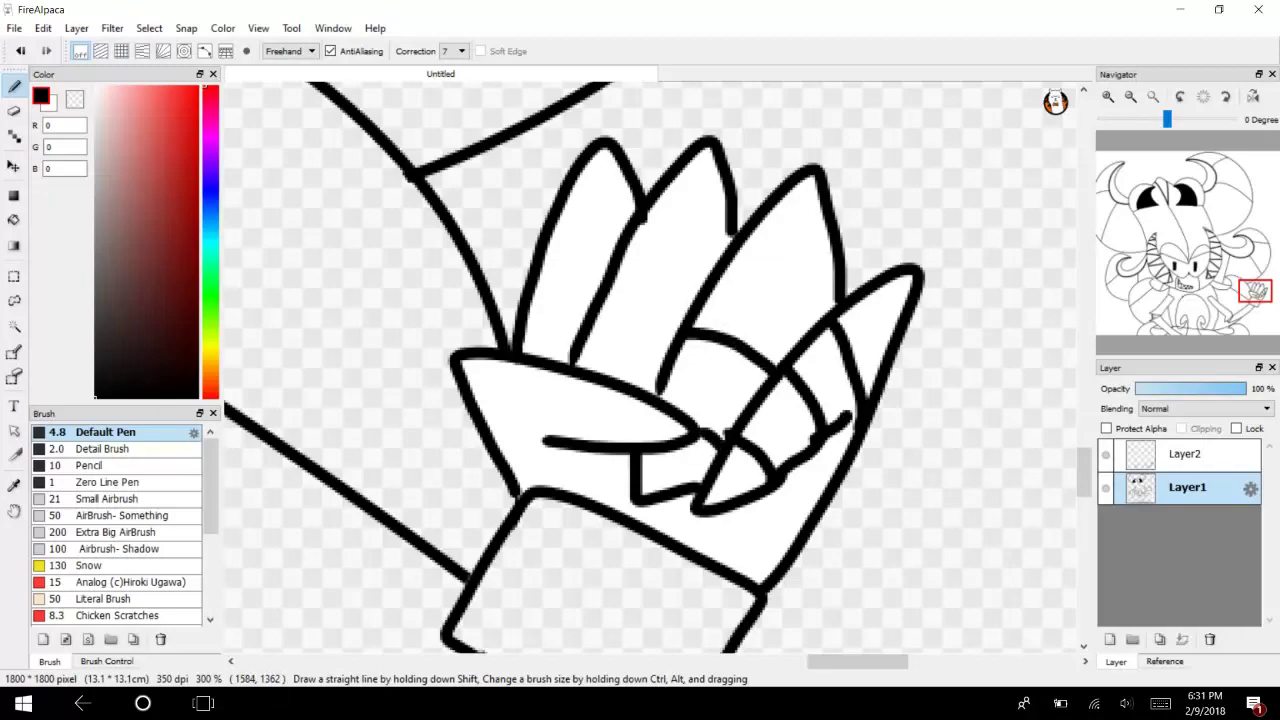
{"action": "left_click_drag", "start_coordinate": [730, 247], "coordinate": [830, 313]}
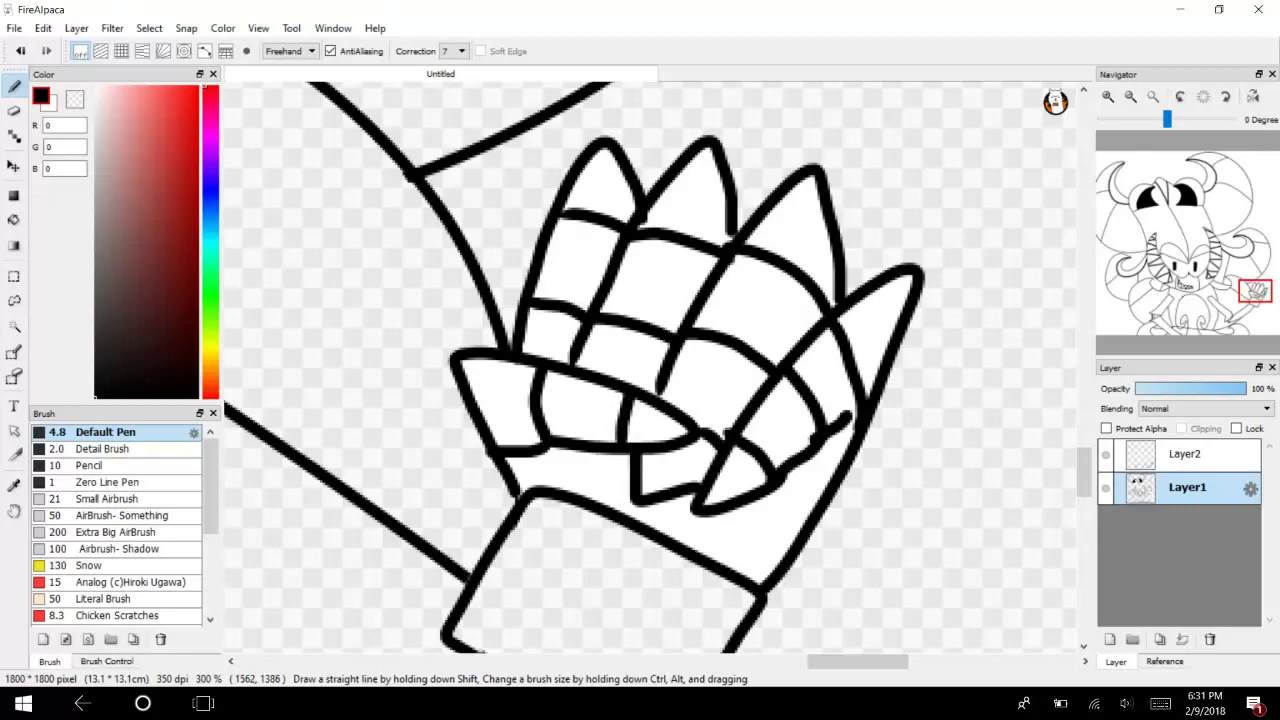
Draw a line lengthwise across the raised hand's cuff to divide it into two bands.
{"action": "mouse_move", "coordinate": [1084, 472]}
{"action": "left_mouse_down"}
{"action": "mouse_move", "coordinate": [1084, 502]}
{"action": "mouse_move", "coordinate": [1084, 467]}
{"action": "mouse_move", "coordinate": [1083, 489]}
{"action": "left_mouse_up"}
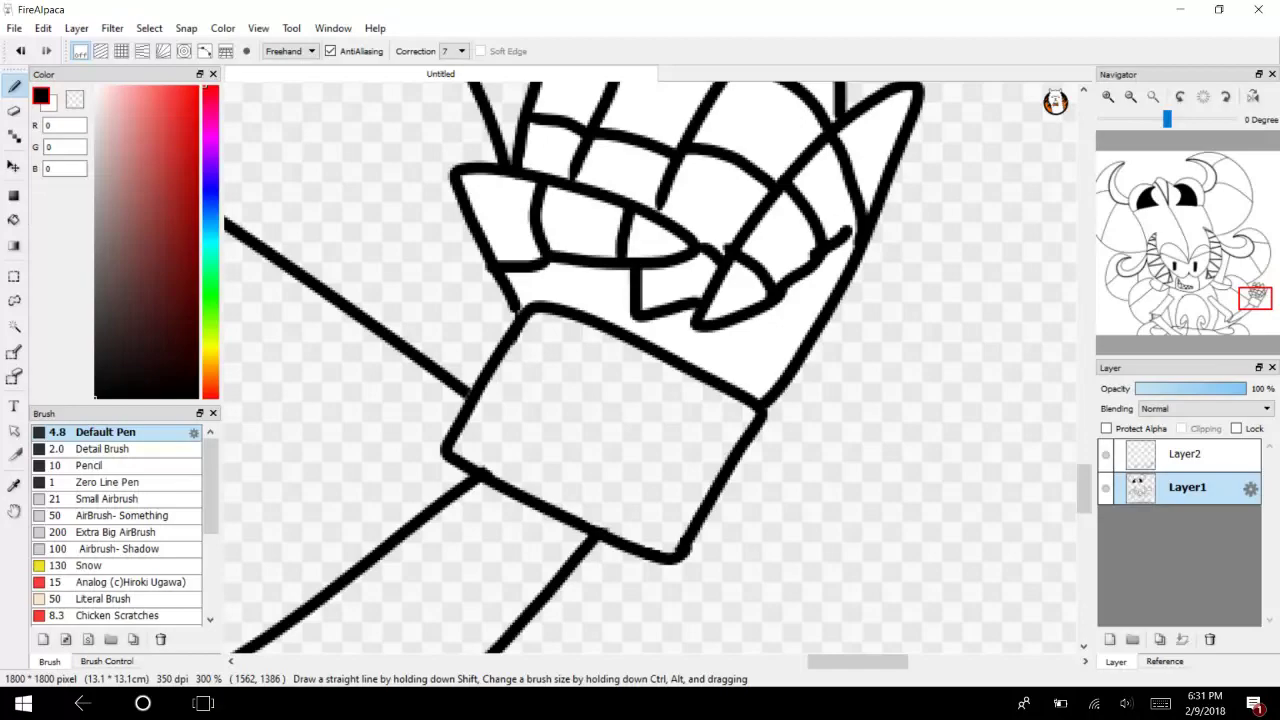
{"action": "left_click", "coordinate": [1253, 703]}
{"action": "left_click", "coordinate": [1253, 703]}
{"action": "left_click_drag", "start_coordinate": [709, 487], "coordinate": [496, 373]}
{"action": "left_click", "coordinate": [1130, 96]}
{"action": "left_click", "coordinate": [1130, 96]}
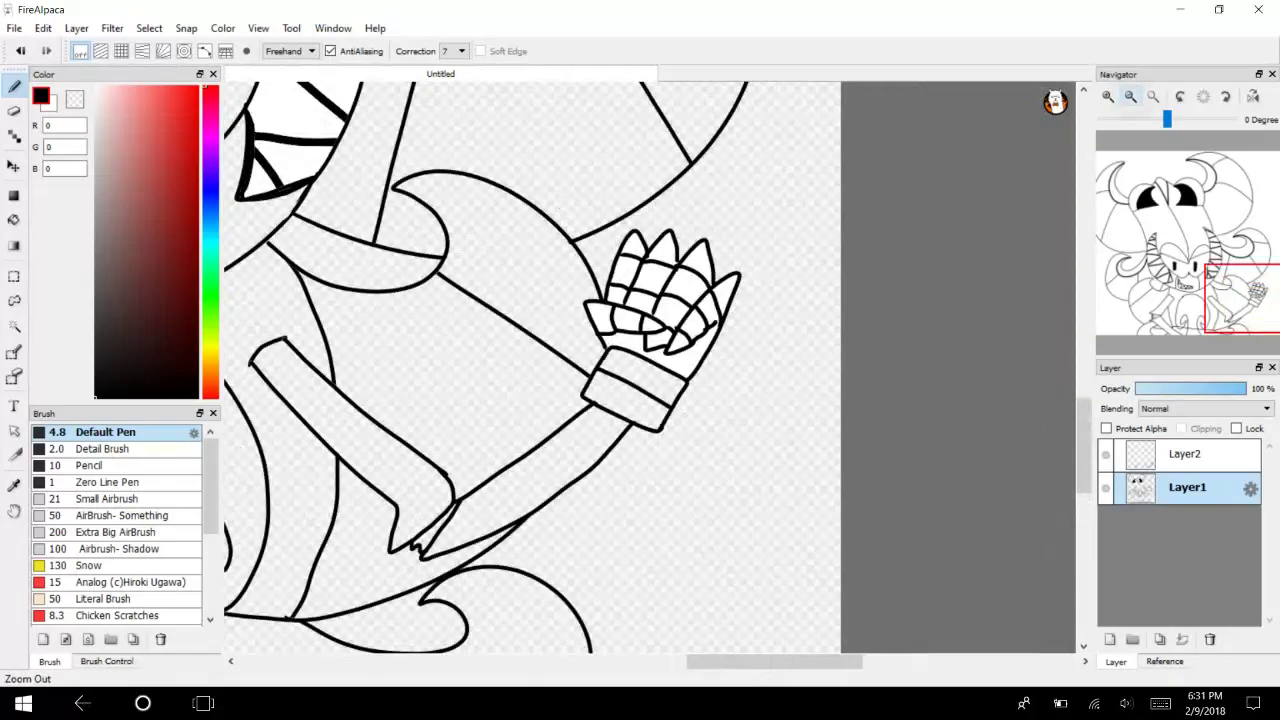
Fill the lower band of the raised hand's cuff and the mask area around the pupils with red (R 255, G 0, B 0).
{"action": "mouse_move", "coordinate": [1224, 309]}
{"action": "left_mouse_down"}
{"action": "mouse_move", "coordinate": [1168, 328]}
{"action": "mouse_move", "coordinate": [1237, 309]}
{"action": "left_mouse_up"}
{"action": "left_click", "coordinate": [198, 95]}
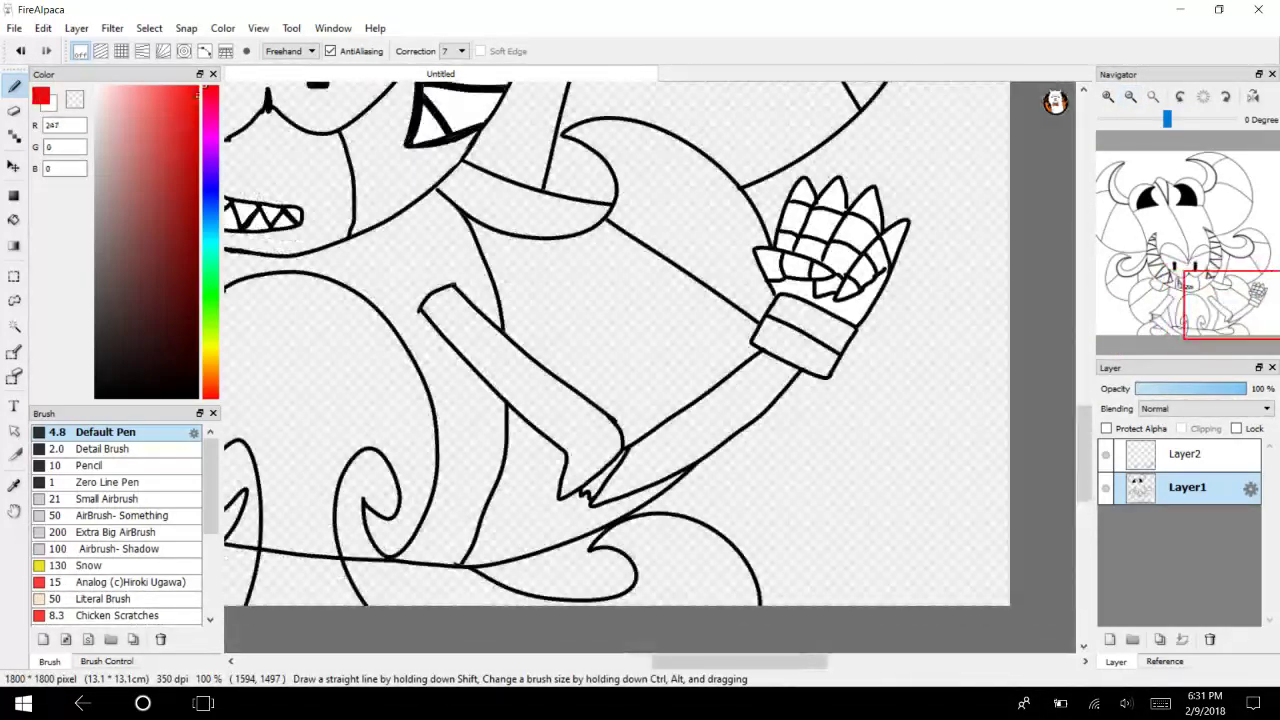
{"action": "left_click", "coordinate": [14, 219]}
{"action": "left_click", "coordinate": [790, 345]}
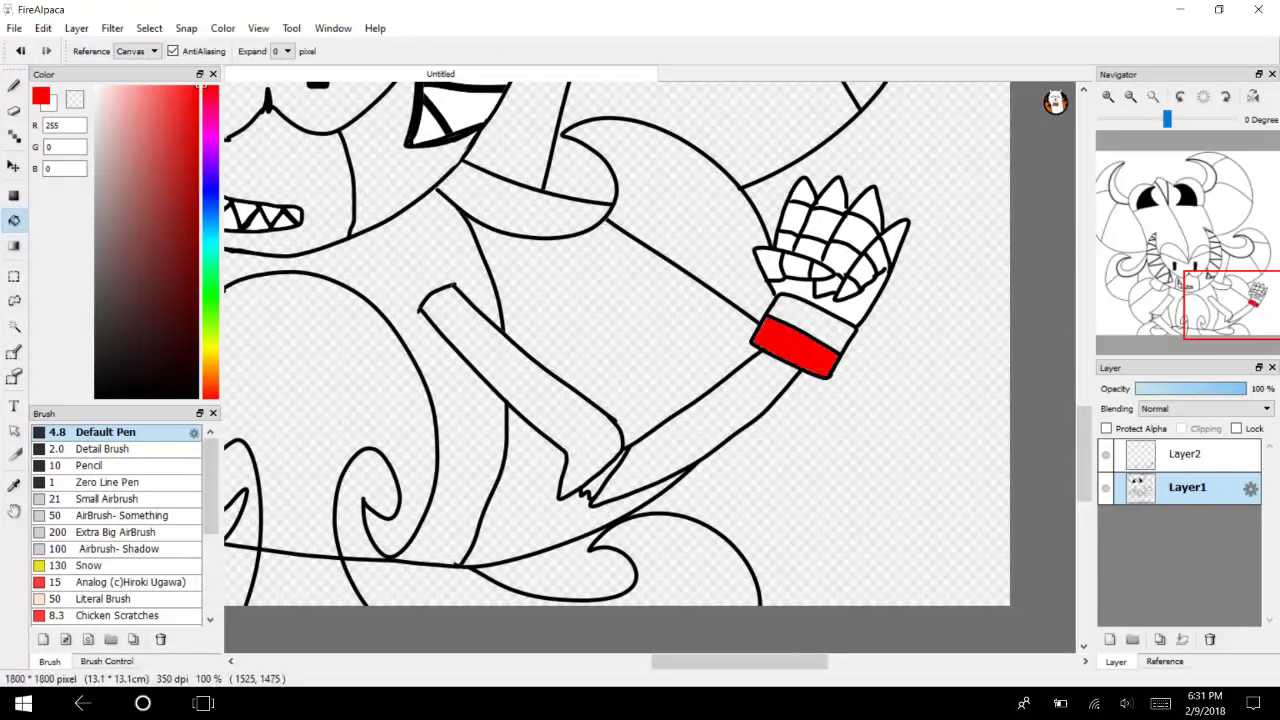
{"action": "left_click", "coordinate": [805, 318]}
{"action": "left_click_drag", "start_coordinate": [1222, 314], "coordinate": [1190, 269]}
{"action": "left_click", "coordinate": [599, 363]}
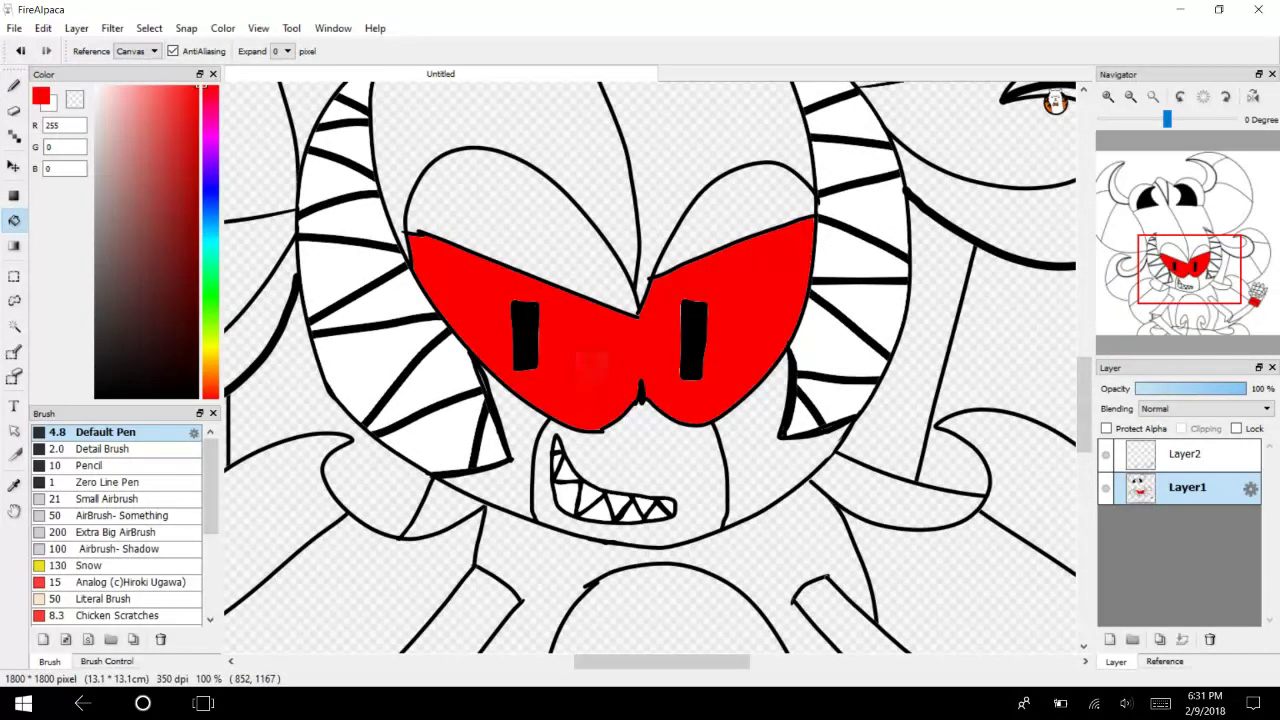
Select the mask's red area and draw jagged, blocky marking outlines along both outer edges in darker red (R 192, G 0, B 0).
{"action": "mouse_move", "coordinate": [1189, 270]}
{"action": "left_mouse_down"}
{"action": "mouse_move", "coordinate": [1174, 255]}
{"action": "mouse_move", "coordinate": [1185, 272]}
{"action": "left_mouse_up"}
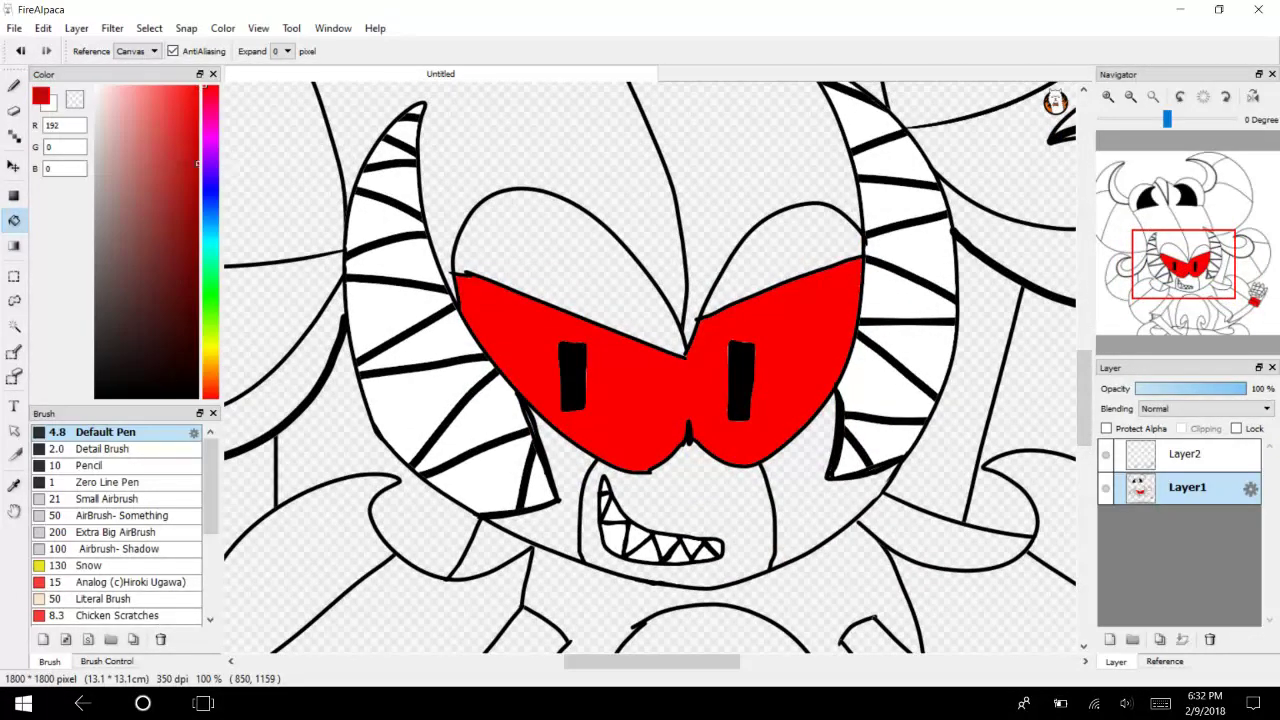
{"action": "key", "text": "b"}
{"action": "left_click", "coordinate": [1108, 96]}
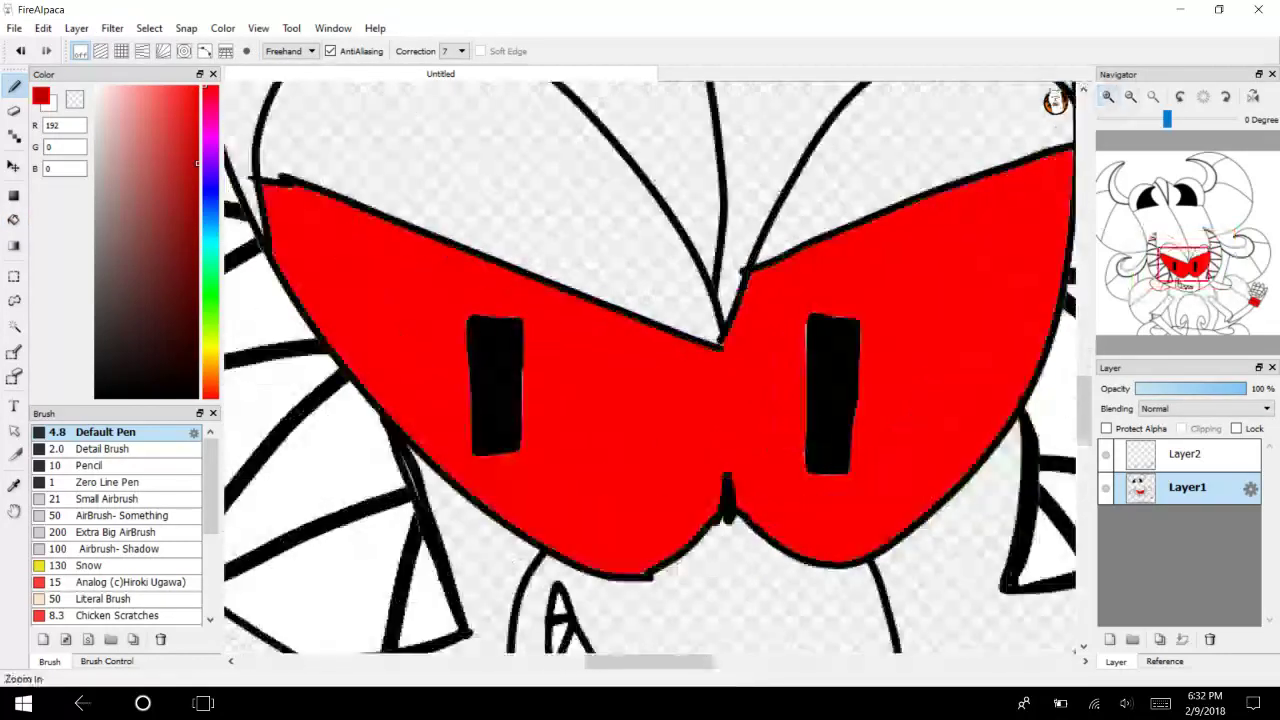
{"action": "key", "text": "w"}
{"action": "left_click", "coordinate": [351, 308]}
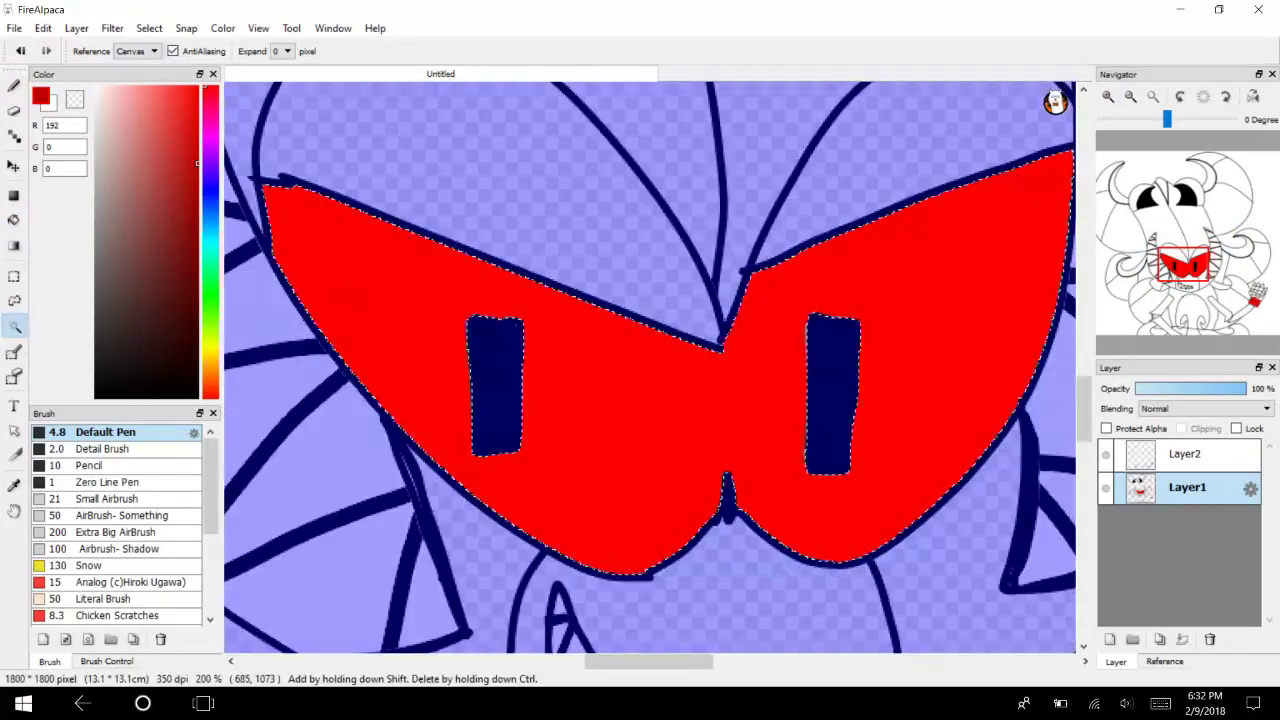
{"action": "key", "text": "b"}
{"action": "key", "text": "ctrl+d"}
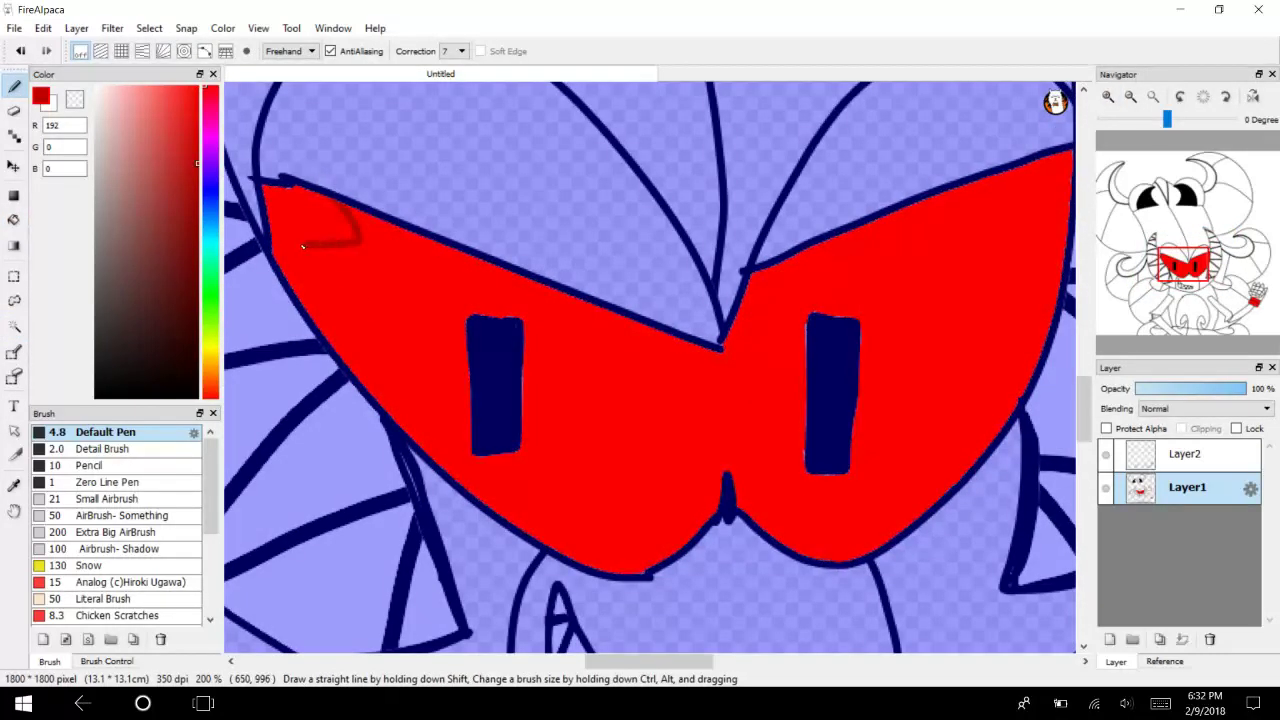
{"action": "left_click_drag", "start_coordinate": [376, 302], "coordinate": [378, 372]}
{"action": "left_click_drag", "start_coordinate": [525, 531], "coordinate": [598, 510]}
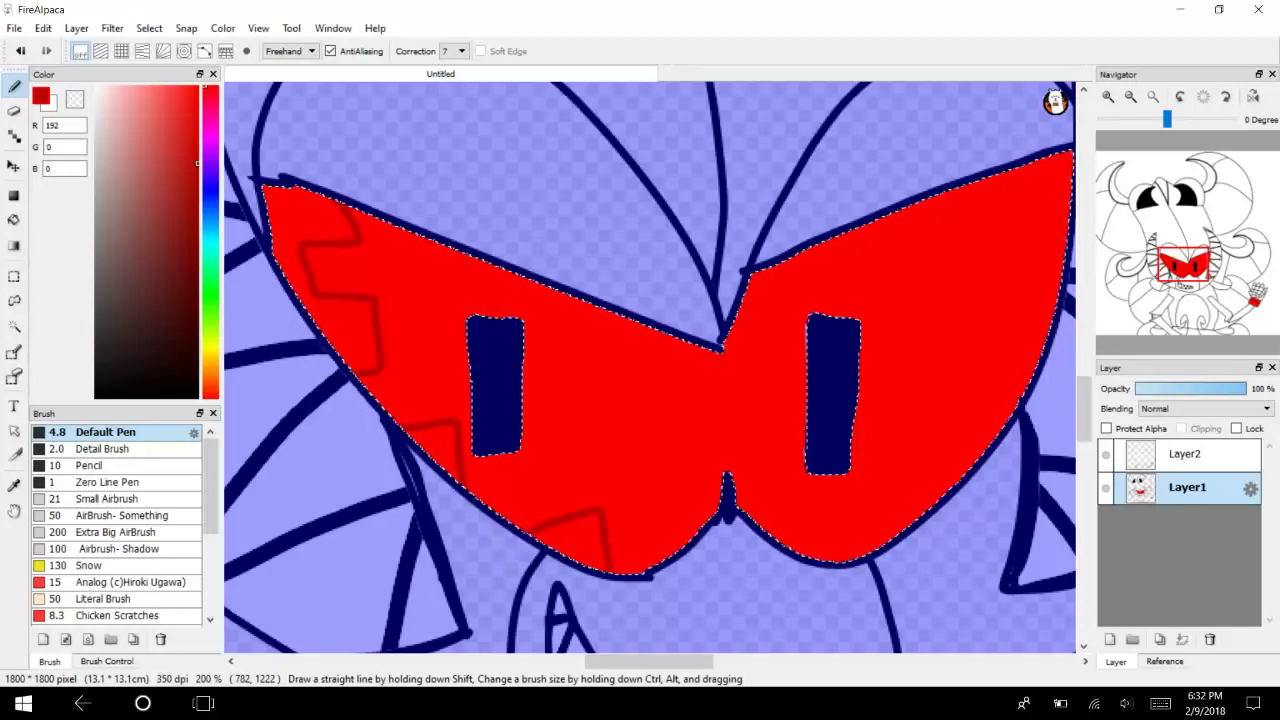
{"action": "left_click_drag", "start_coordinate": [984, 330], "coordinate": [1058, 320]}
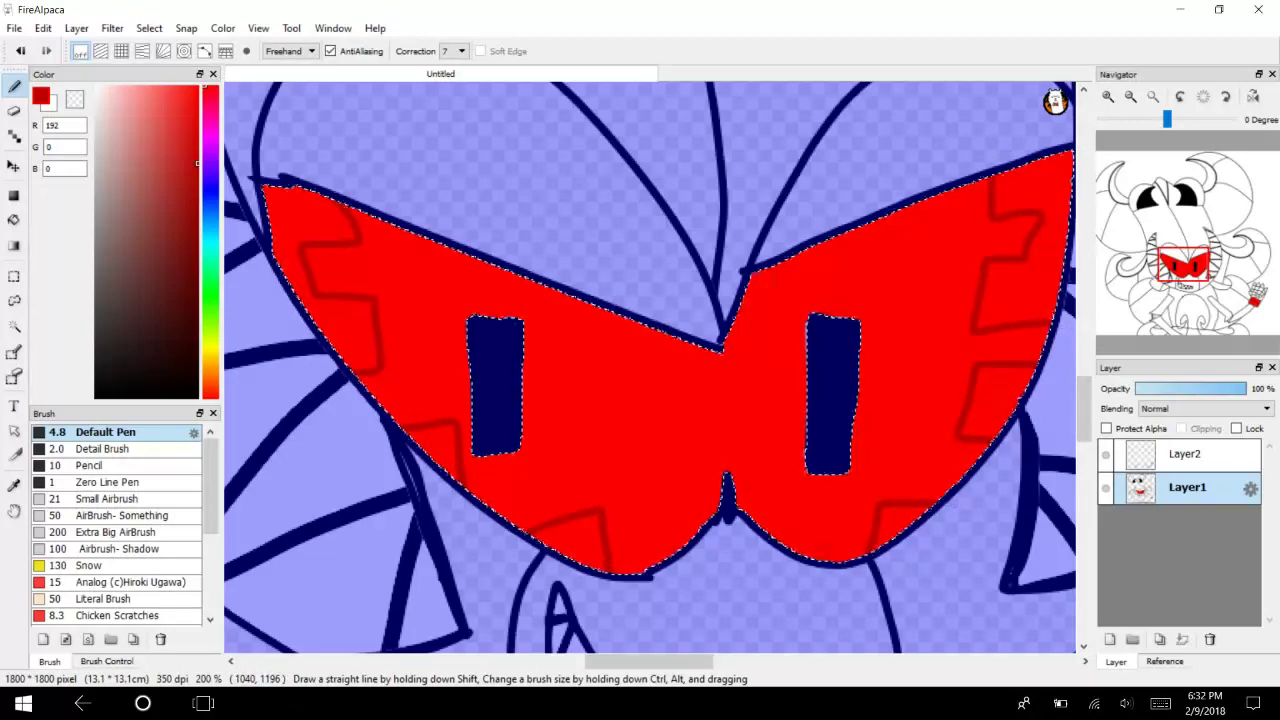
Fill the marking outlines along the mask's left edge with the darker red (R 192, G 0, B 0).
{"action": "left_click_drag", "start_coordinate": [1200, 275], "coordinate": [1168, 262]}
{"action": "key", "text": "g"}
{"action": "left_click", "coordinate": [548, 262]}
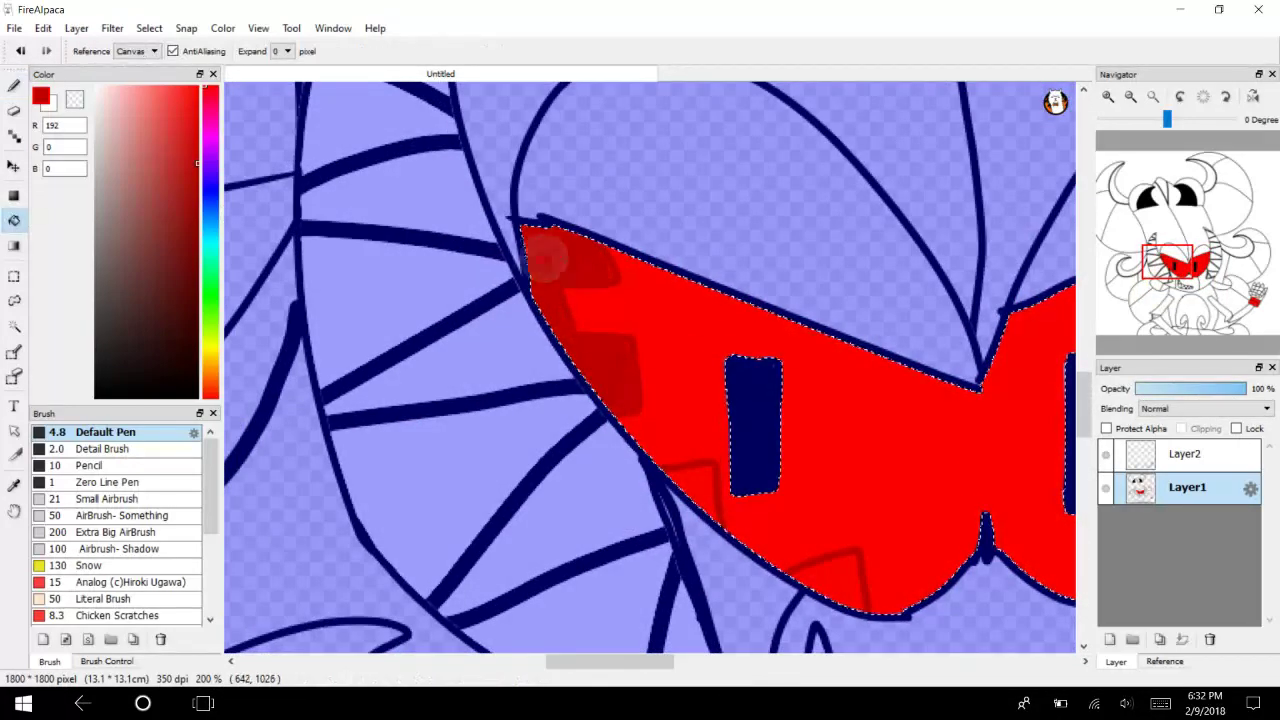
{"action": "key", "text": "ctrl+d"}
{"action": "key", "text": "ctrl+z"}
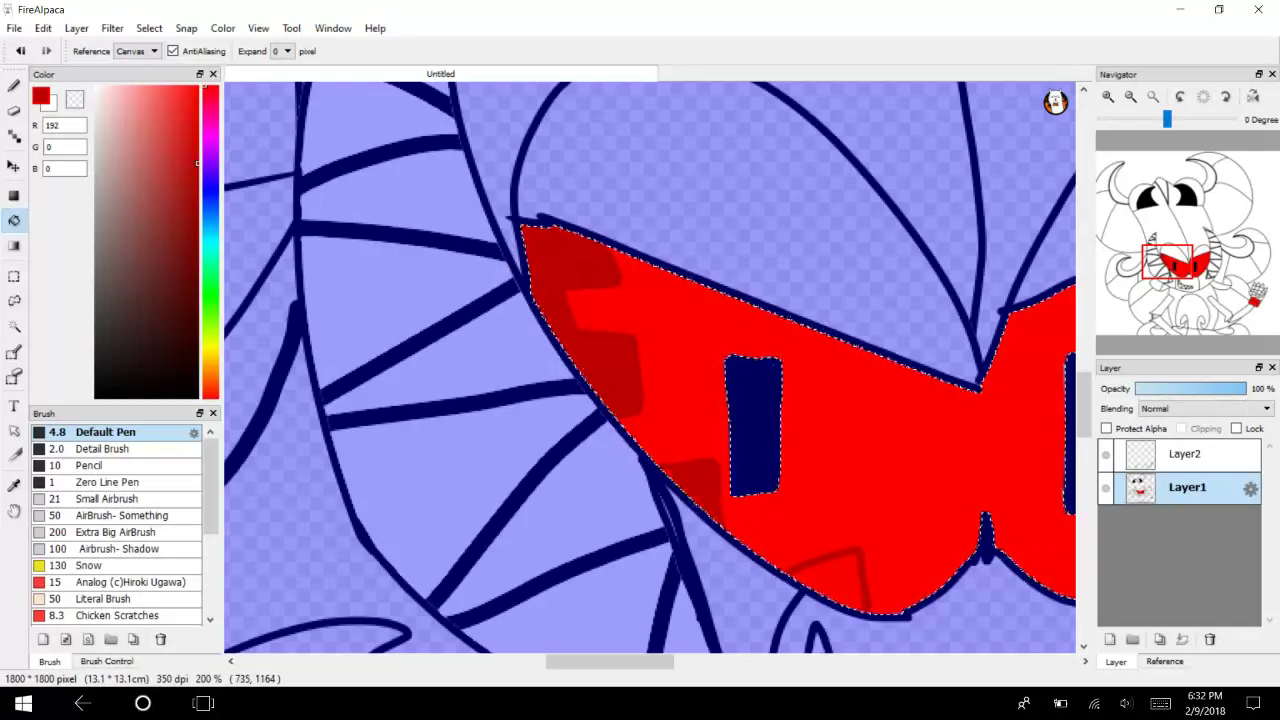
{"action": "left_click", "coordinate": [685, 483]}
{"action": "key", "text": "ctrl+d"}
{"action": "key", "text": "ctrl+z"}
{"action": "left_click", "coordinate": [823, 580]}
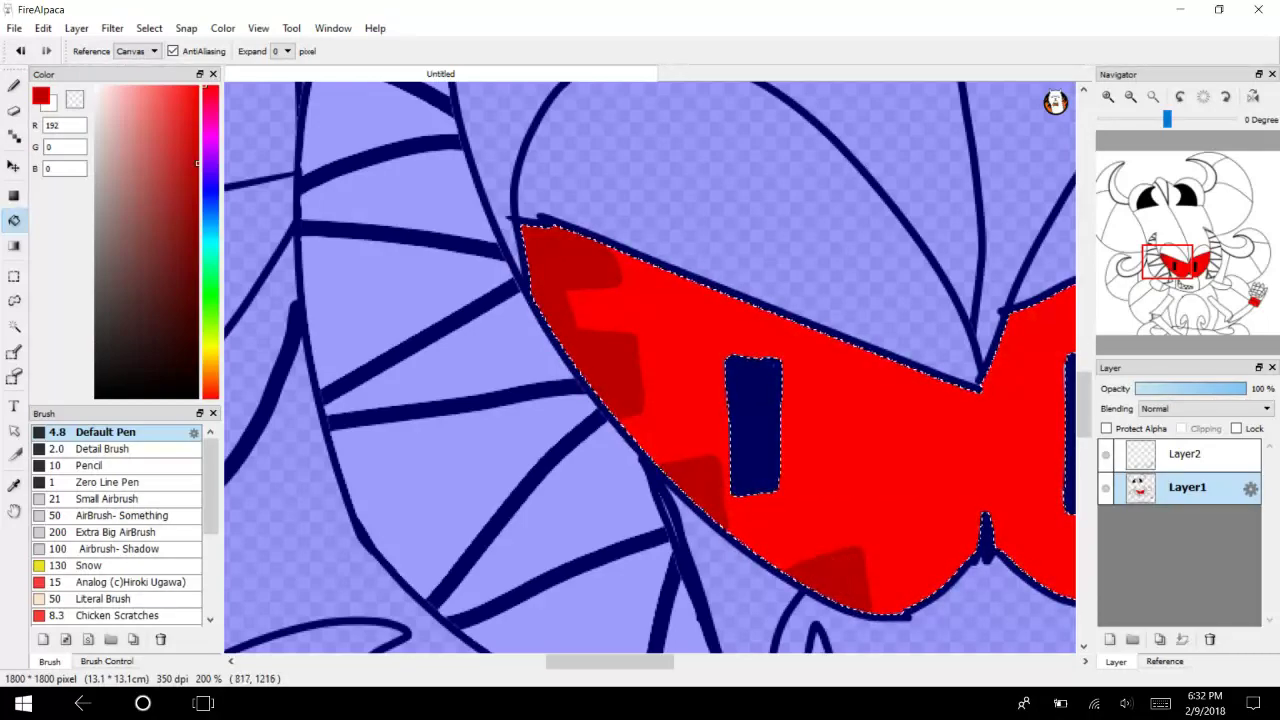
Fill the marking outlines along the mask's right edge with the darker red and clear the selection.
{"action": "left_click", "coordinate": [1202, 264]}
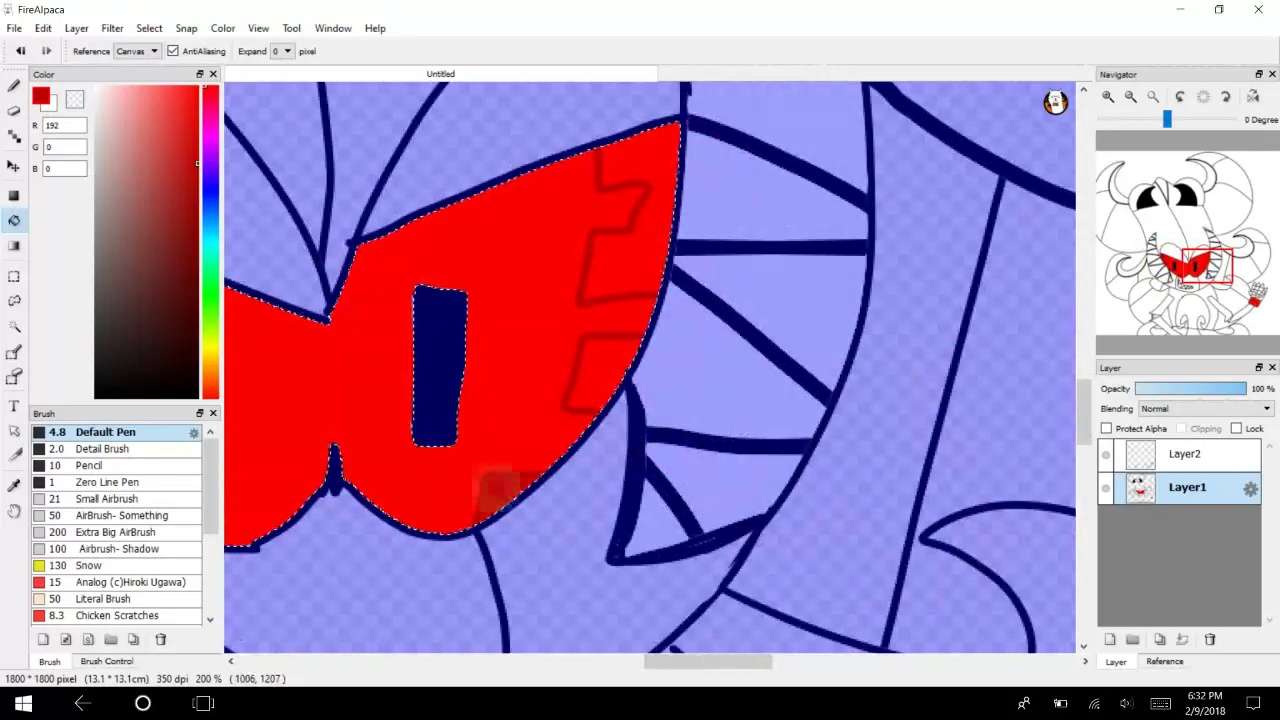
{"action": "left_click", "coordinate": [488, 497]}
{"action": "key", "text": "ctrl+d"}
{"action": "key", "text": "ctrl+z"}
{"action": "left_click", "coordinate": [592, 372]}
{"action": "key", "text": "ctrl+d"}
{"action": "left_click", "coordinate": [603, 268]}
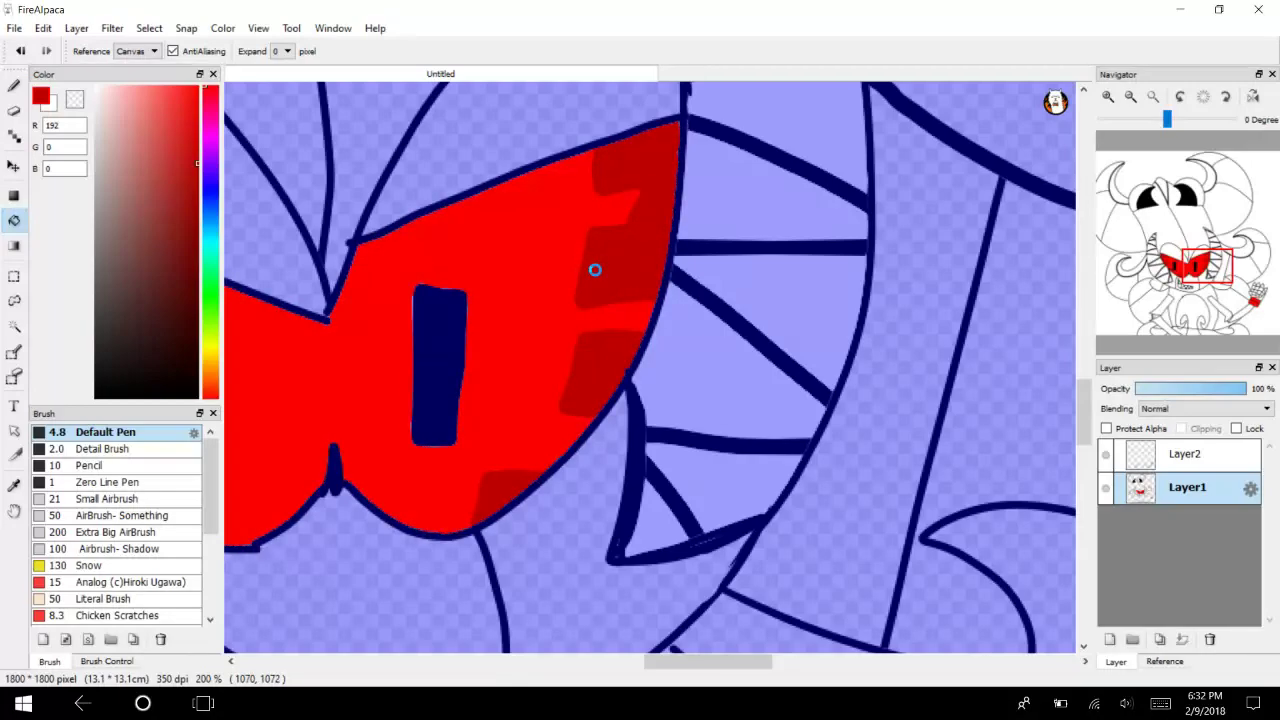
{"action": "left_click", "coordinate": [1168, 268]}
{"action": "left_click", "coordinate": [149, 28]}
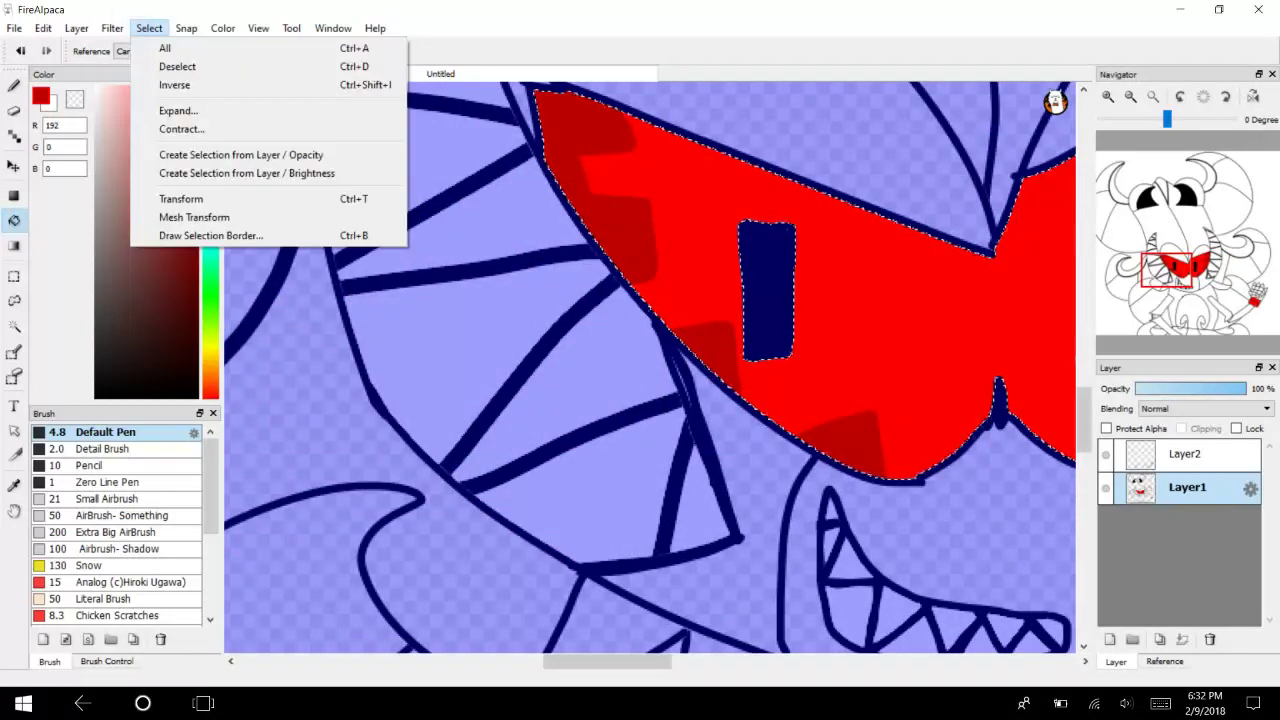
{"action": "key", "text": "ctrl+d"}
Open the reference image Terror Color Chart.png from the recently used files.
{"action": "left_click_drag", "start_coordinate": [1194, 278], "coordinate": [1171, 234]}
{"action": "left_click", "coordinate": [1130, 96]}
{"action": "left_click", "coordinate": [14, 28]}
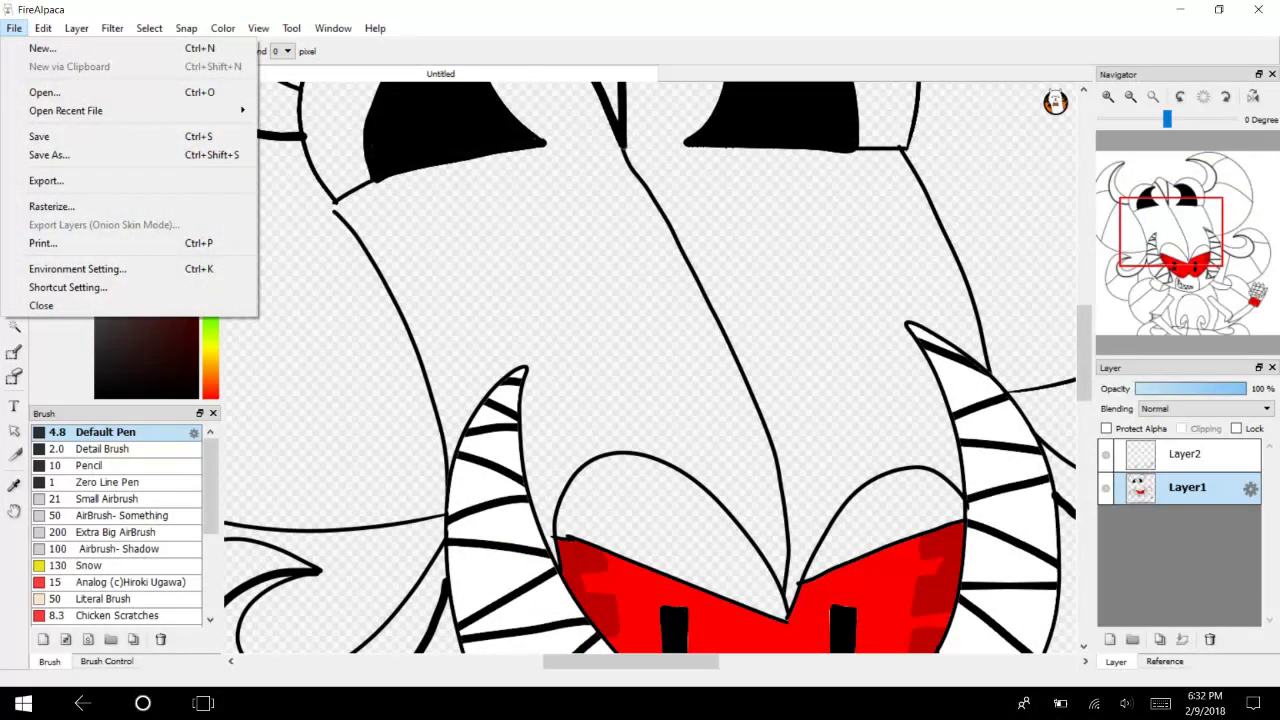
{"action": "left_click", "coordinate": [66, 111]}
{"action": "key", "text": "Down"}
{"action": "key", "text": "Down"}
{"action": "key", "text": "Return"}
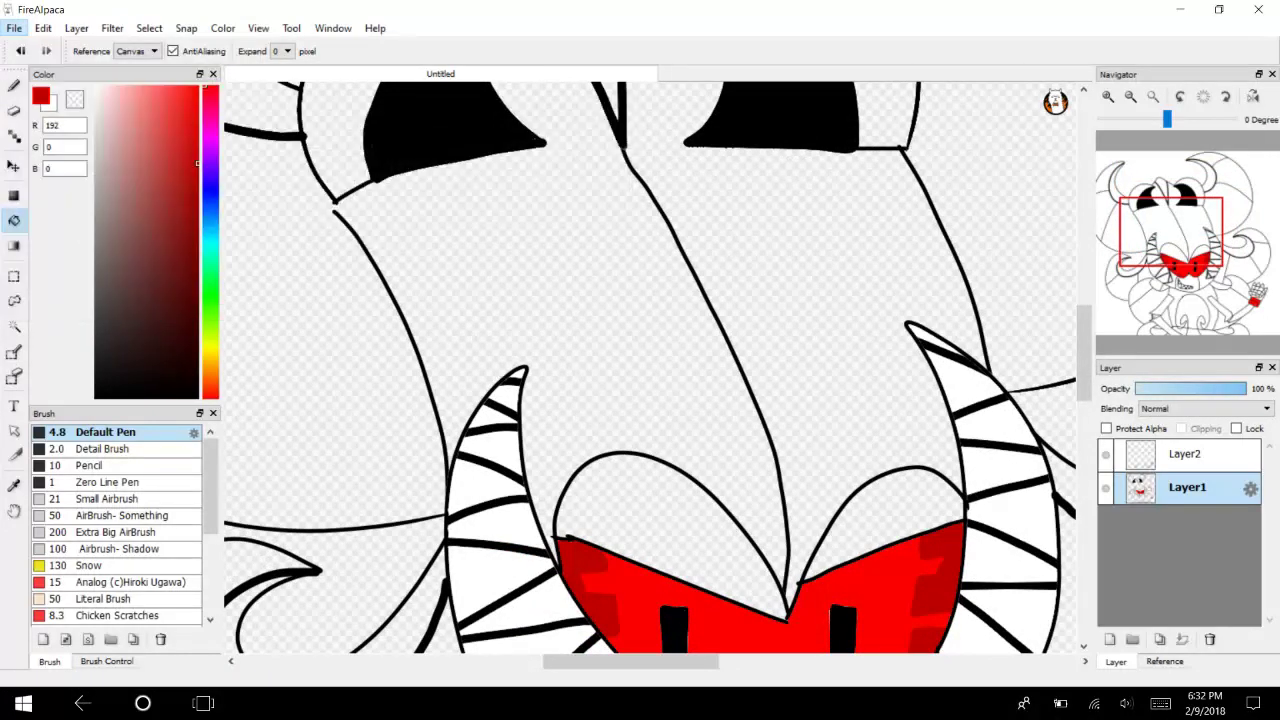
Sample the body's purple (R 169, G 135, B 174) from the color chart and fill the drawing's head sections with it.
{"action": "left_click", "coordinate": [14, 486]}
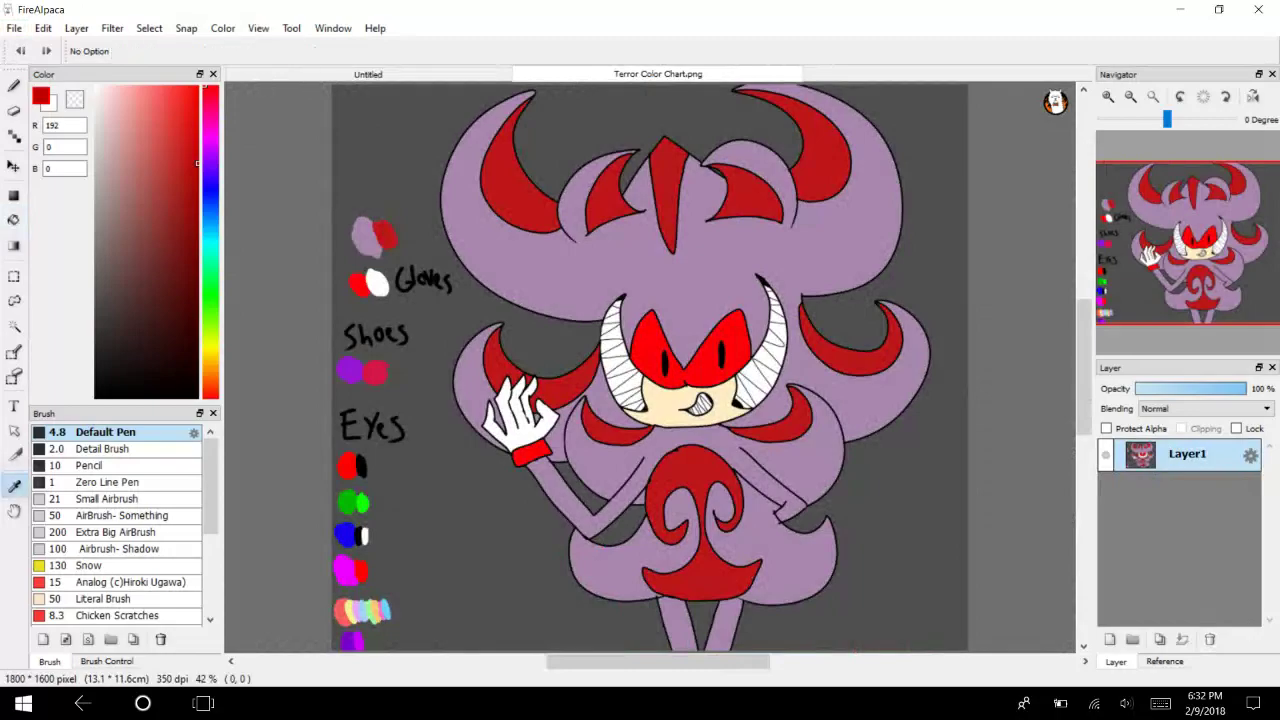
{"action": "left_click", "coordinate": [689, 261]}
{"action": "left_click", "coordinate": [368, 74]}
{"action": "key", "text": "g"}
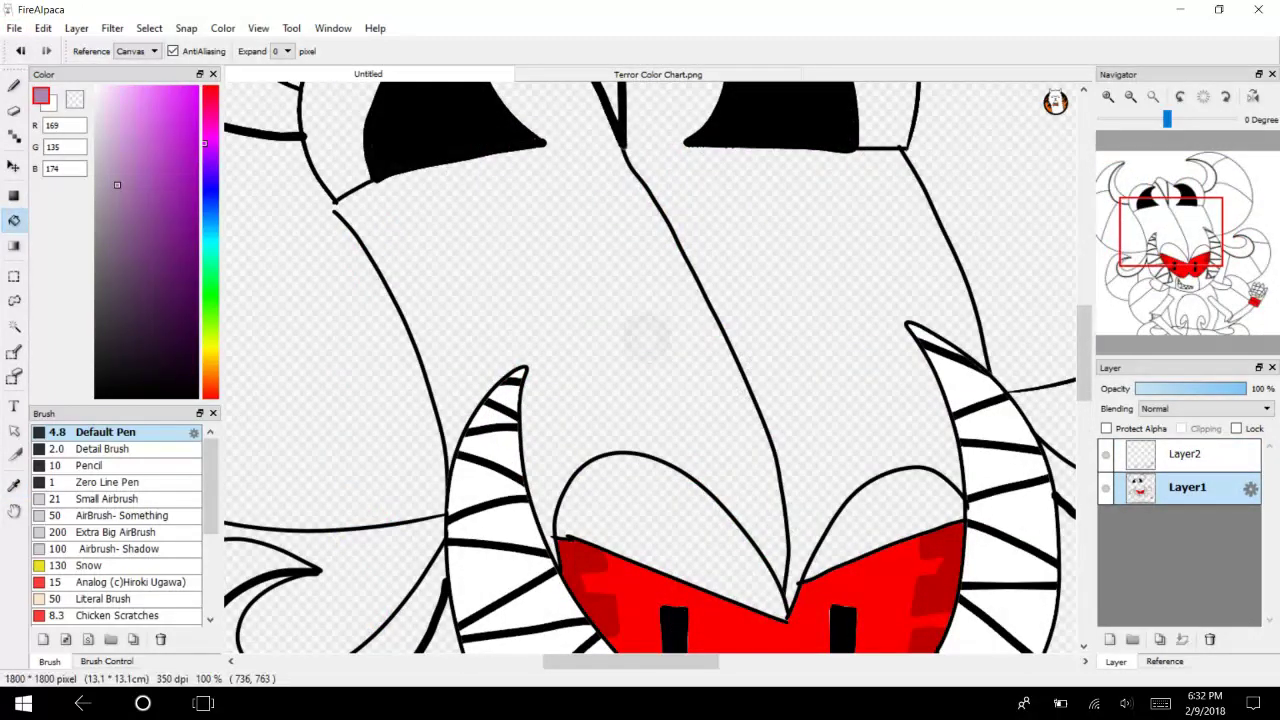
{"action": "left_click", "coordinate": [278, 336]}
{"action": "left_click", "coordinate": [850, 345]}
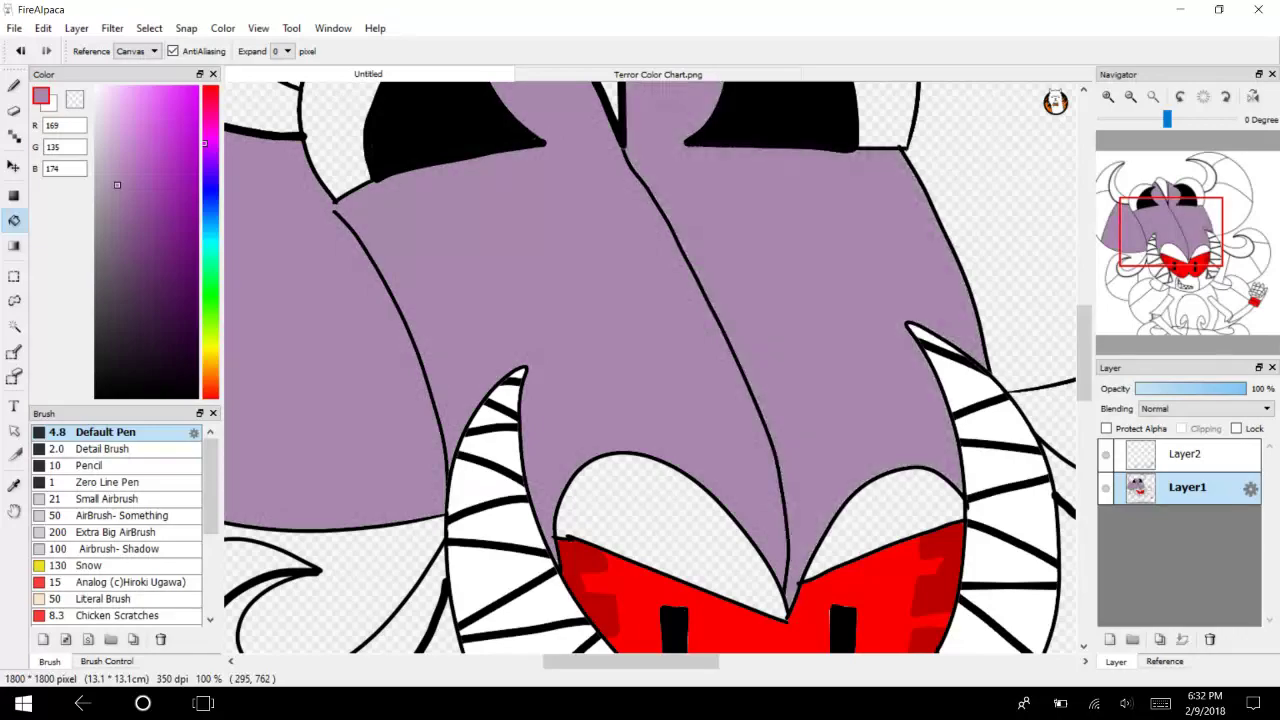
{"action": "left_click", "coordinate": [1037, 257]}
Fill the curled side tufts left of the face with purple (R 169, G 135, B 174).
{"action": "left_click_drag", "start_coordinate": [1178, 256], "coordinate": [1150, 283]}
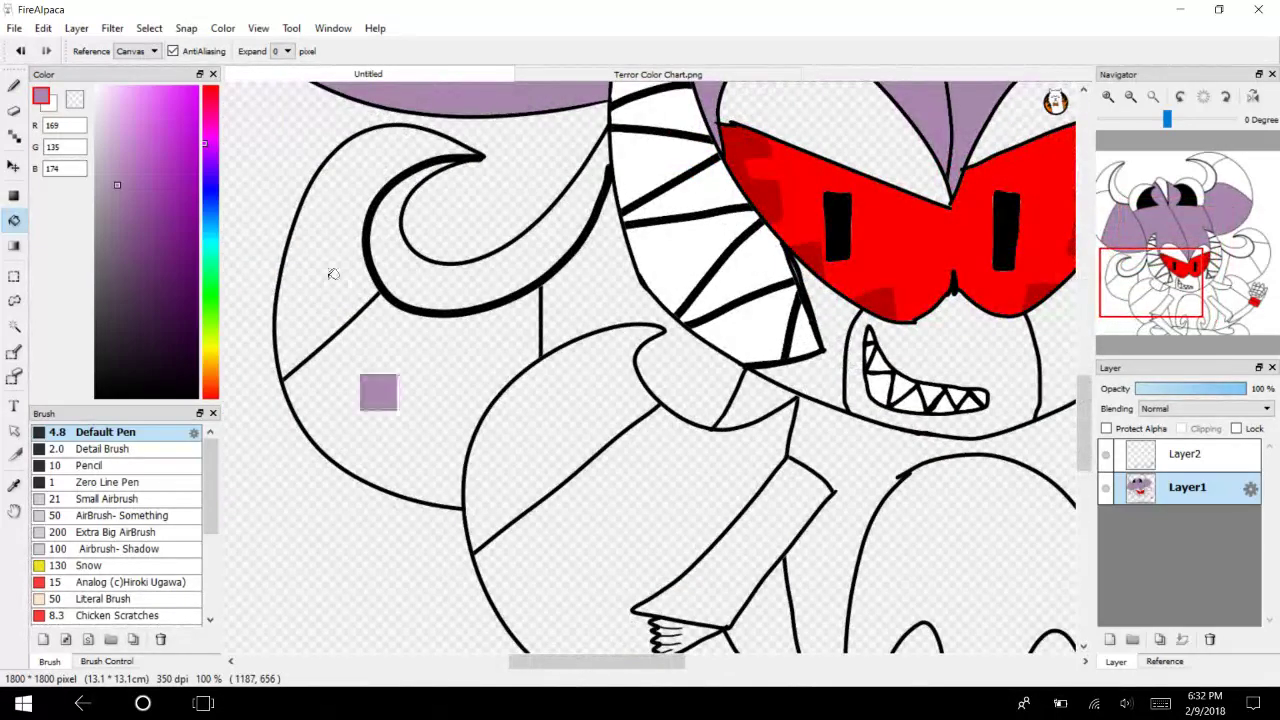
{"action": "left_click", "coordinate": [374, 391]}
{"action": "left_click", "coordinate": [600, 270]}
{"action": "left_click", "coordinate": [586, 582]}
{"action": "left_click", "coordinate": [478, 470]}
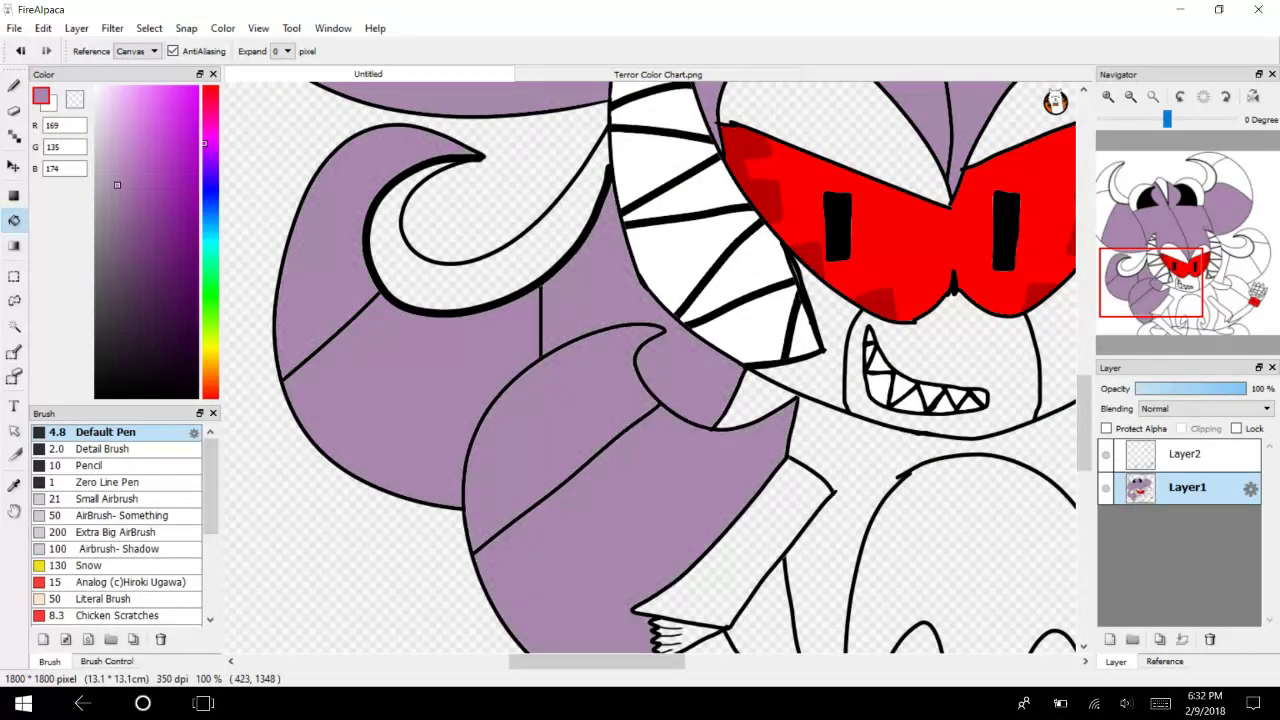
Fill the chest, the lower tuft beside the raised hand and the adjoining upper arm with the same purple.
{"action": "left_click", "coordinate": [841, 461]}
{"action": "left_click", "coordinate": [1210, 261]}
{"action": "left_click_drag", "start_coordinate": [1210, 261], "coordinate": [1215, 295]}
{"action": "left_click", "coordinate": [778, 385]}
{"action": "left_click", "coordinate": [836, 290]}
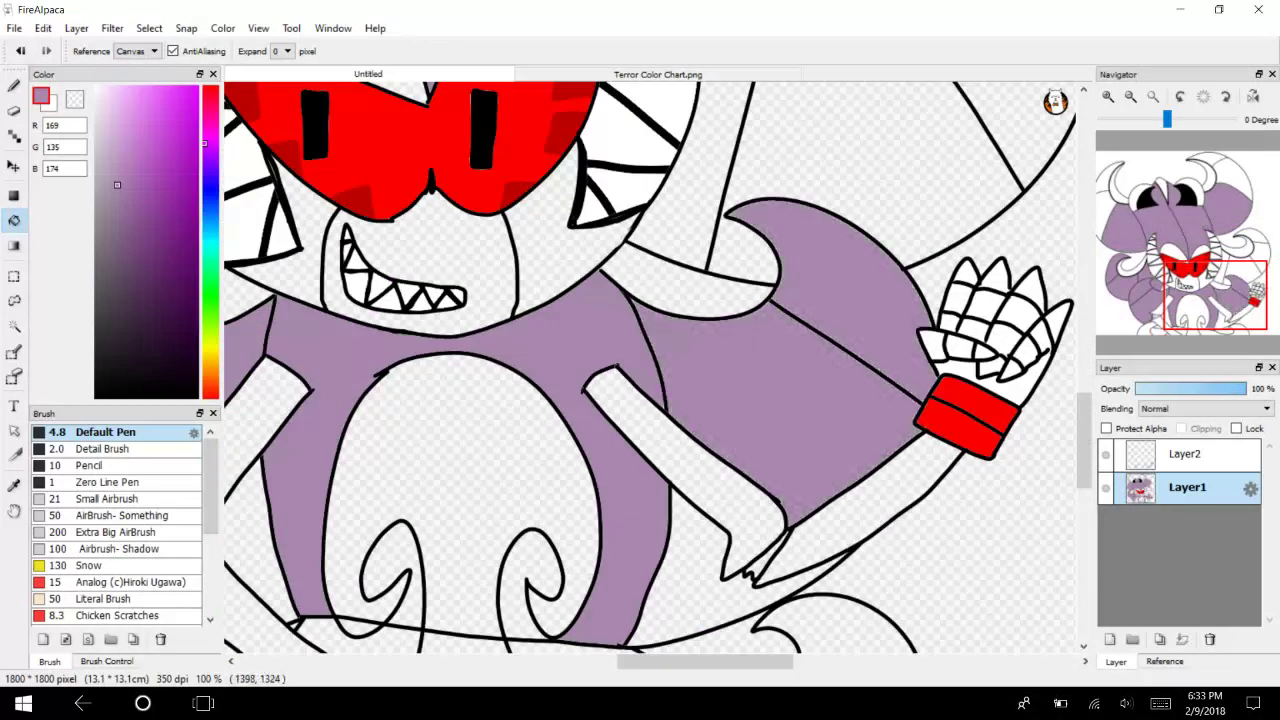
{"action": "left_click", "coordinate": [682, 475]}
Fill the remaining lower-body sections, including the lower-left curl and the spirals inside the belly marking, with purple.
{"action": "mouse_move", "coordinate": [1186, 318]}
{"action": "left_mouse_down"}
{"action": "mouse_move", "coordinate": [1173, 334]}
{"action": "mouse_move", "coordinate": [1185, 324]}
{"action": "left_mouse_up"}
{"action": "left_click", "coordinate": [502, 309]}
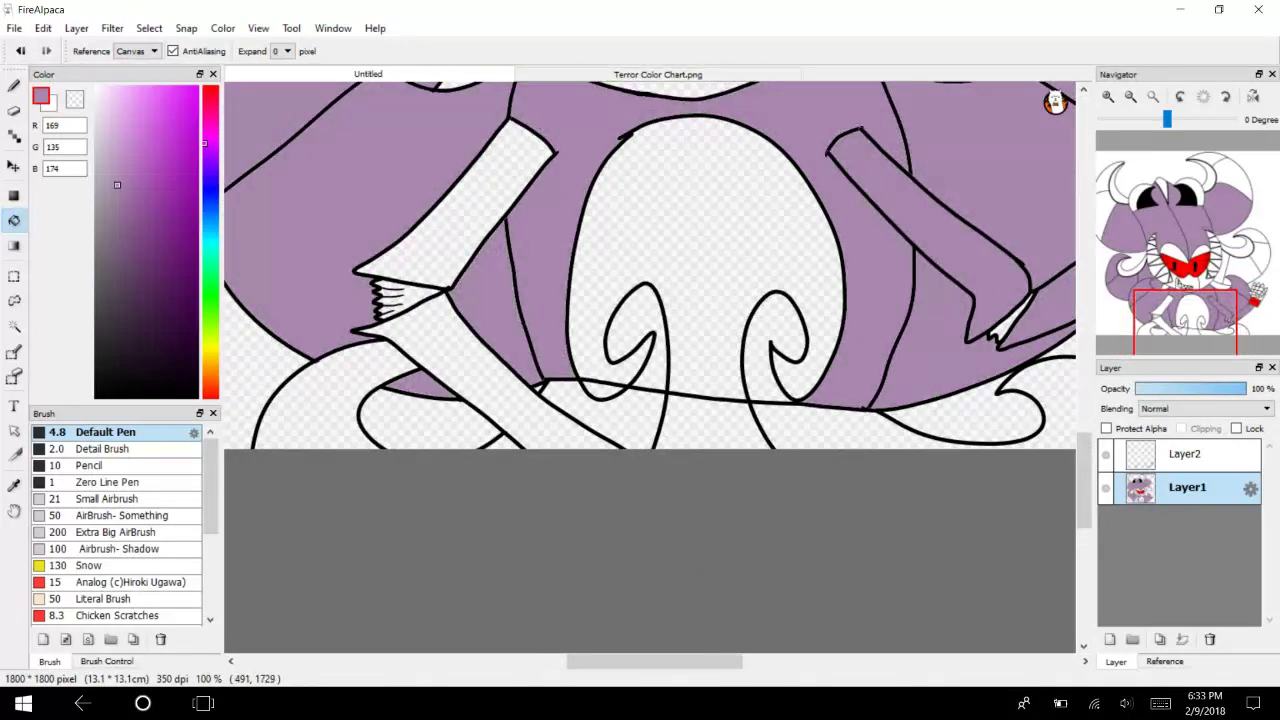
{"action": "left_click", "coordinate": [323, 391]}
{"action": "left_click", "coordinate": [598, 412]}
{"action": "left_click", "coordinate": [628, 340]}
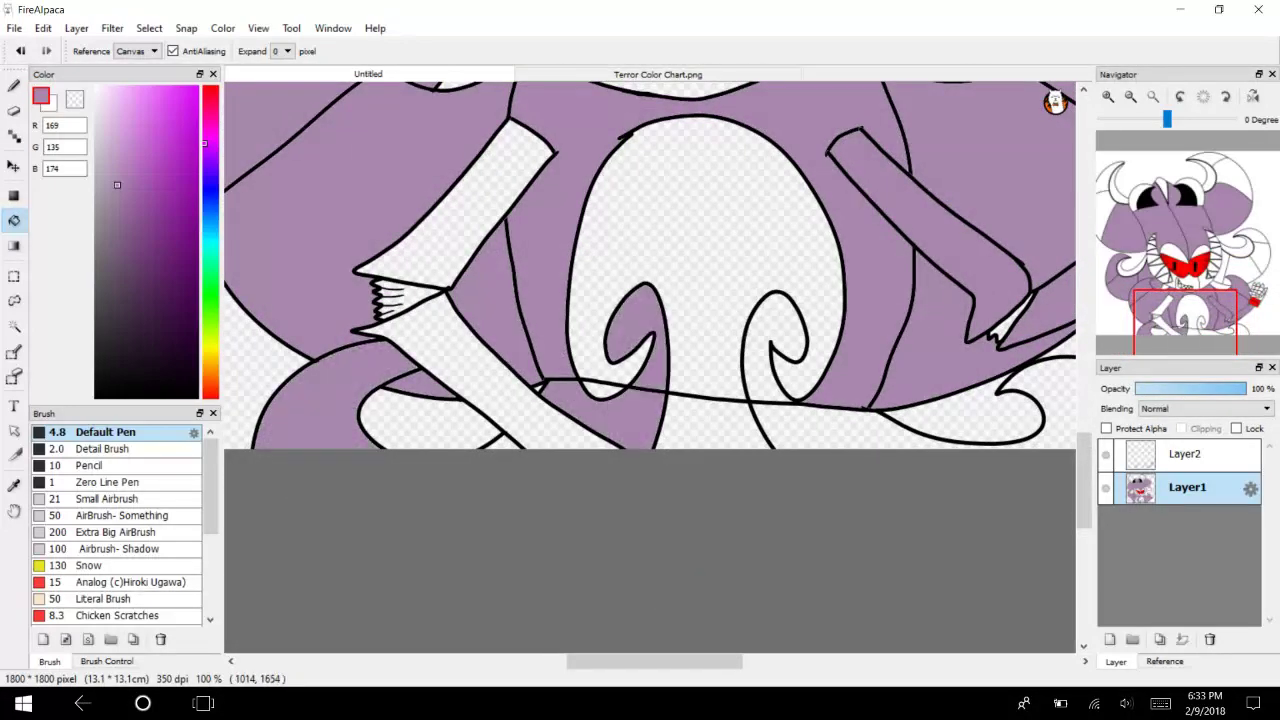
{"action": "left_click", "coordinate": [768, 350]}
{"action": "left_click", "coordinate": [844, 425]}
Fill the upper arm and forearm left of the belly with purple.
{"action": "left_click_drag", "start_coordinate": [1213, 315], "coordinate": [1181, 314]}
{"action": "left_click", "coordinate": [488, 315]}
{"action": "left_click", "coordinate": [478, 428]}
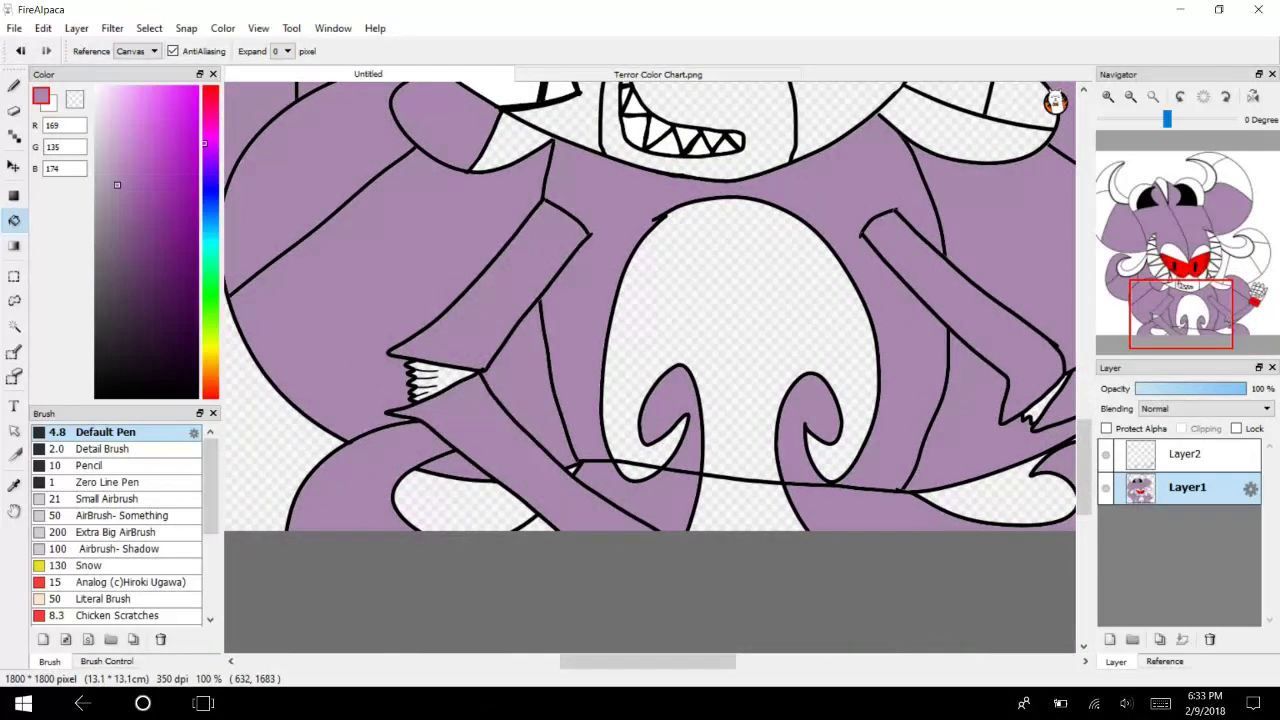
Fill the sections of the large curled tuft above the raised hand with purple.
{"action": "left_click_drag", "start_coordinate": [1186, 315], "coordinate": [1229, 265]}
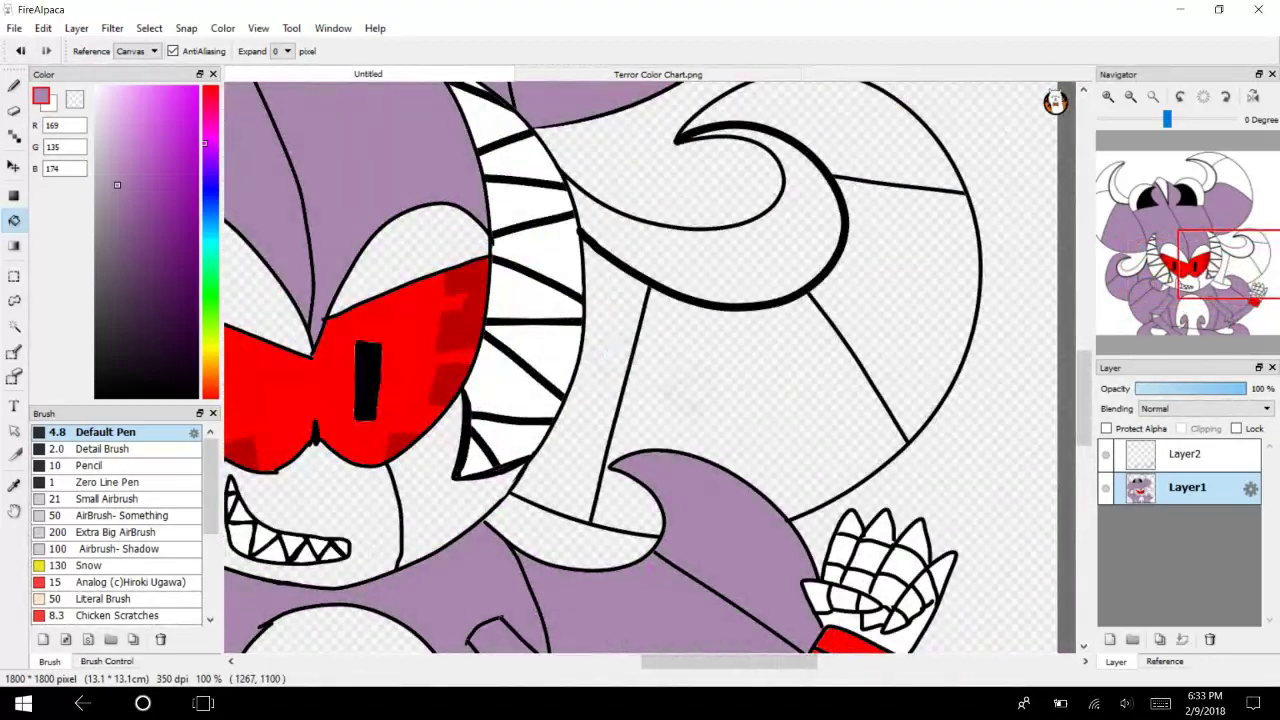
{"action": "left_click", "coordinate": [605, 365]}
{"action": "left_click", "coordinate": [720, 390]}
{"action": "left_click", "coordinate": [900, 290]}
{"action": "left_click", "coordinate": [848, 130]}
Fill the remaining upper hair lobes of the head with the same purple.
{"action": "left_click_drag", "start_coordinate": [1227, 248], "coordinate": [1181, 270]}
{"action": "left_click", "coordinate": [792, 233]}
{"action": "left_click", "coordinate": [660, 105]}
{"action": "left_click", "coordinate": [552, 430]}
{"action": "left_click", "coordinate": [538, 262]}
Fill both eyelids above the red mask with darker purple (R 126, G 92, B 131).
{"action": "scroll", "coordinate": [650, 368], "scroll_direction": "right", "scroll_amount": 2}
{"action": "scroll", "coordinate": [650, 368], "scroll_direction": "up", "scroll_amount": 2}
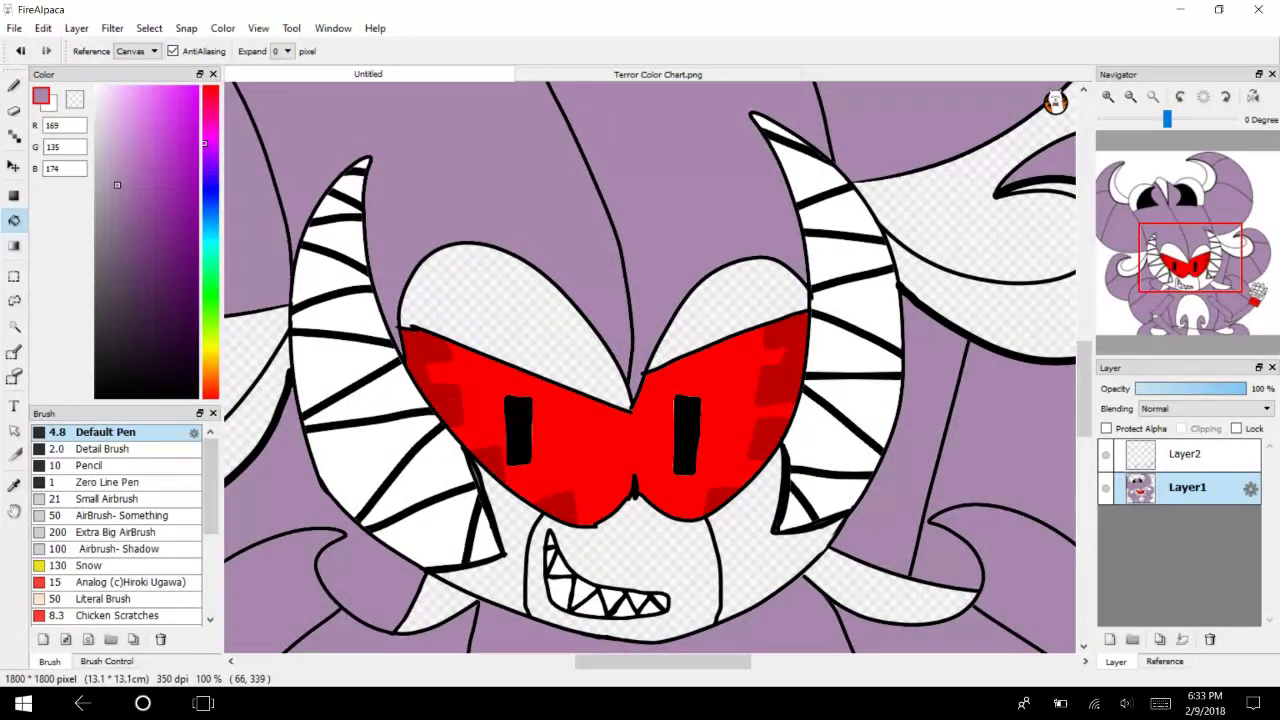
{"action": "left_click", "coordinate": [514, 294]}
{"action": "left_click", "coordinate": [725, 300]}
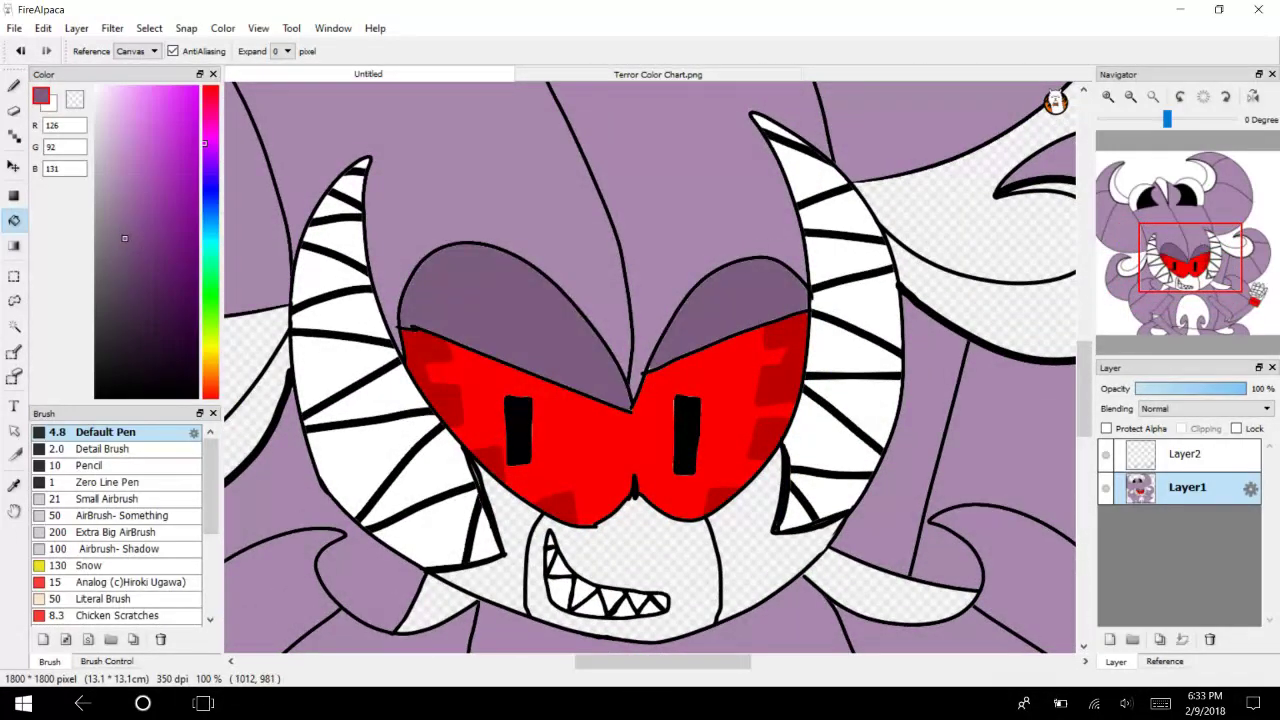
{"action": "scroll", "coordinate": [725, 302], "scroll_direction": "down", "scroll_amount": 12}
{"action": "scroll", "coordinate": [725, 302], "scroll_direction": "up", "scroll_amount": 11}
{"action": "scroll", "coordinate": [725, 302], "scroll_direction": "down", "scroll_amount": 4}
{"action": "scroll", "coordinate": [650, 368], "scroll_direction": "down", "scroll_amount": 4}
{"action": "scroll", "coordinate": [650, 368], "scroll_direction": "up", "scroll_amount": 7}
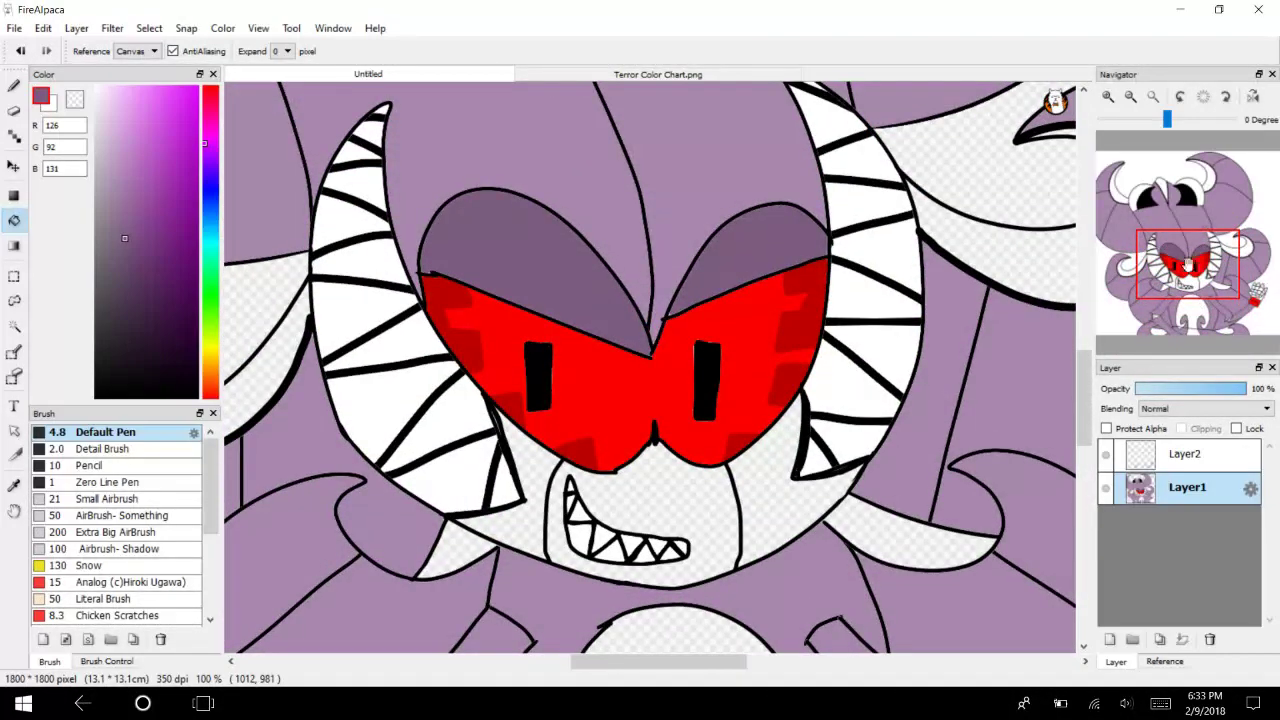
Sample the marking red (R 193, G 22, B 28) from Terror Color Chart.png and fill the drawing's belly marking with it.
{"action": "left_click", "coordinate": [658, 75]}
{"action": "left_click", "coordinate": [14, 486]}
{"action": "left_click", "coordinate": [693, 475]}
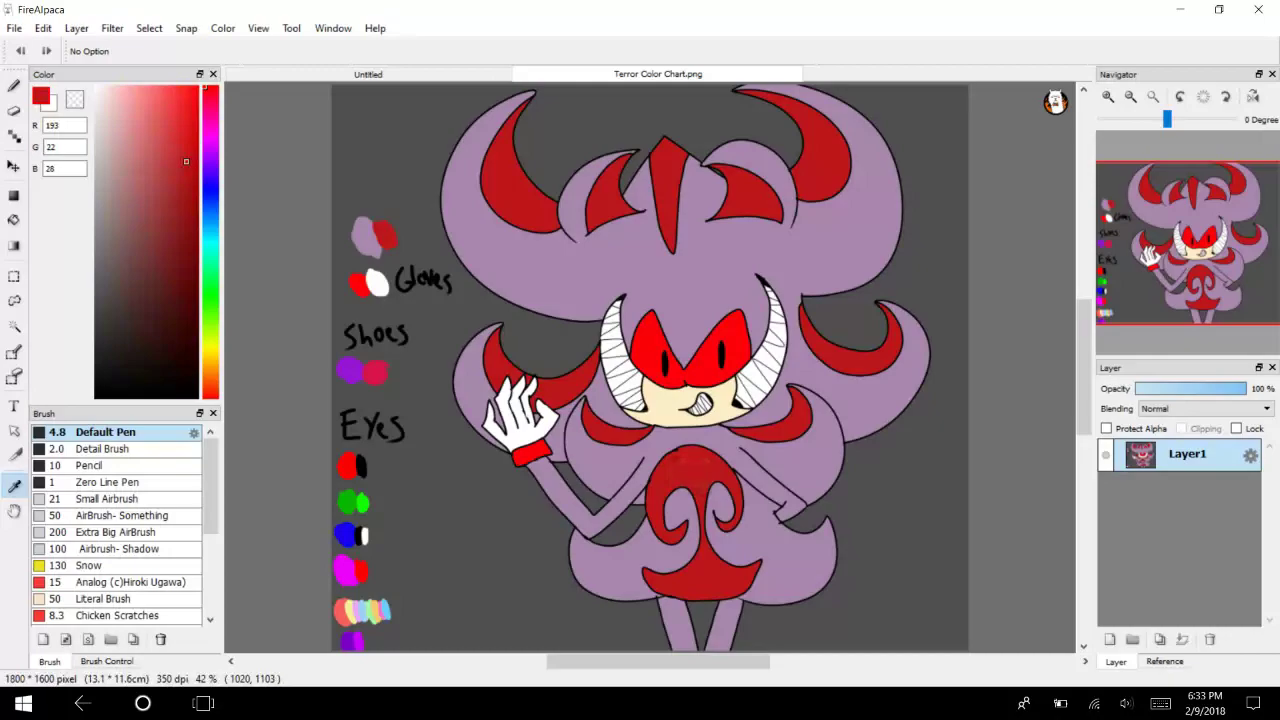
{"action": "key", "text": "ctrl+Tab"}
{"action": "key", "text": "g"}
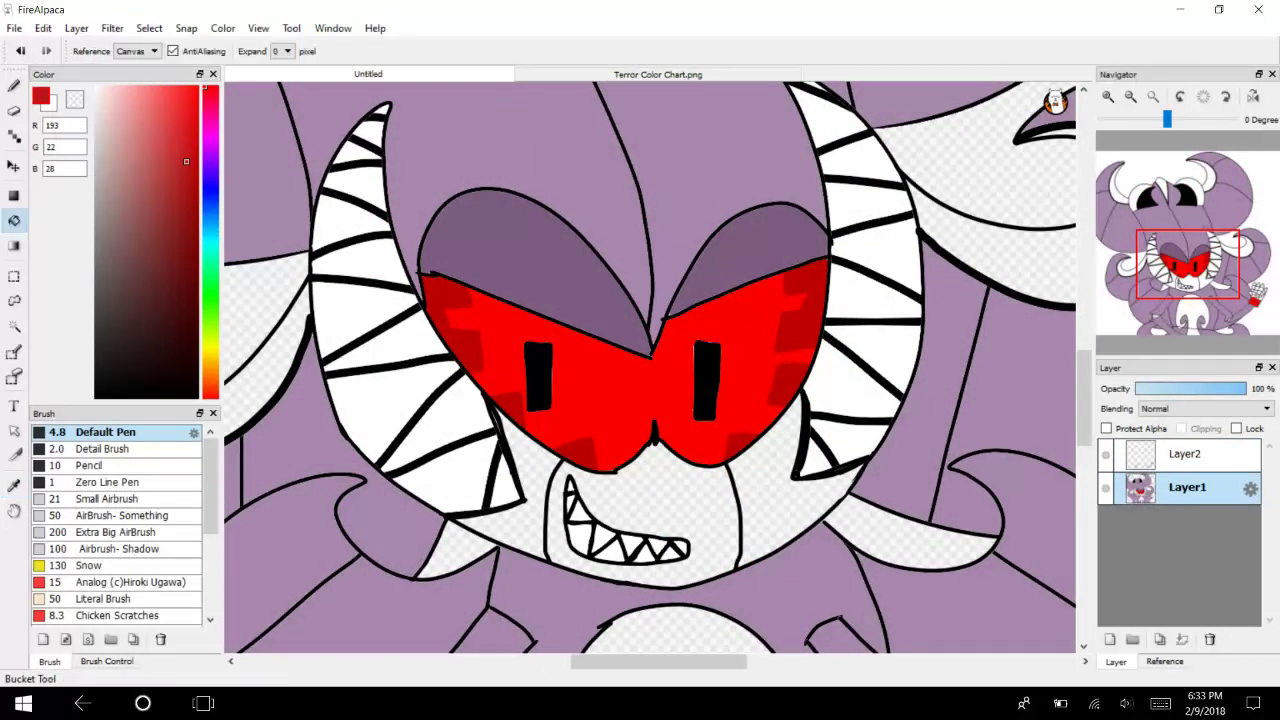
{"action": "scroll", "coordinate": [650, 368], "scroll_direction": "down", "scroll_amount": 3}
{"action": "left_click", "coordinate": [718, 410]}
{"action": "left_click", "coordinate": [715, 578]}
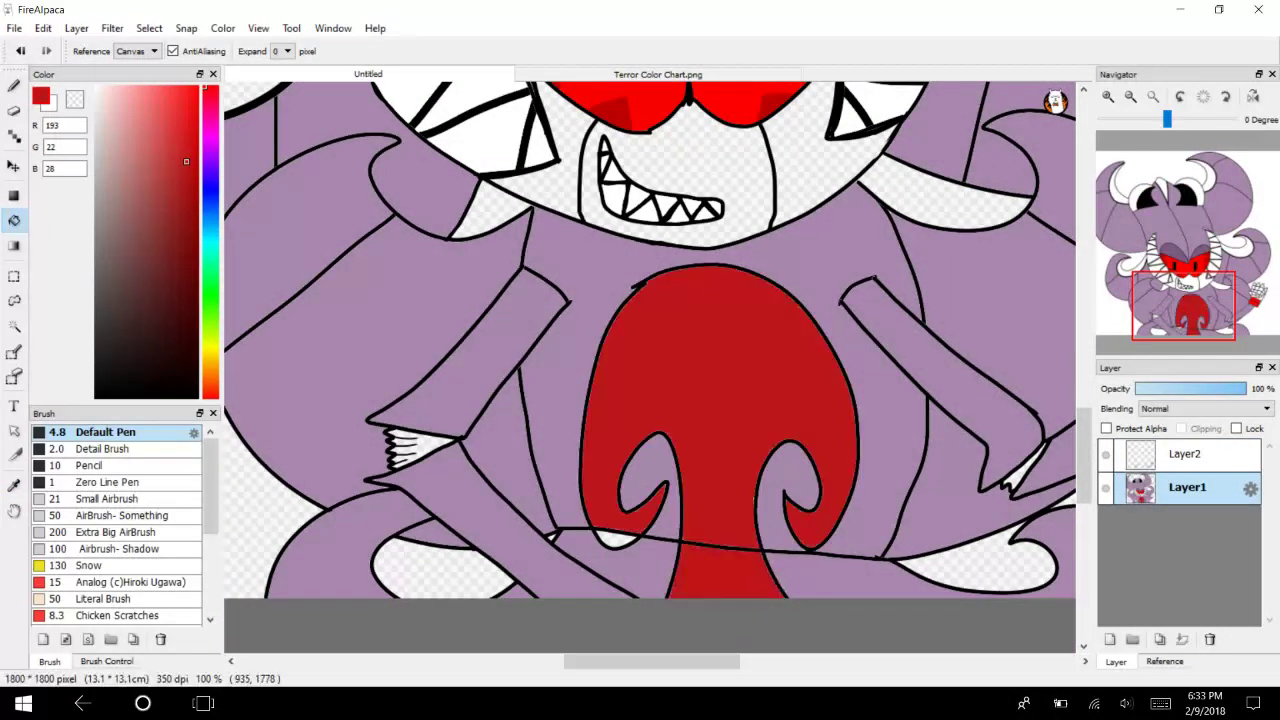
Fill the crescent markings inside the curled tufts on both sides of the face with red (R 193, G 22, B 28).
{"action": "left_click_drag", "start_coordinate": [1160, 300], "coordinate": [1135, 261]}
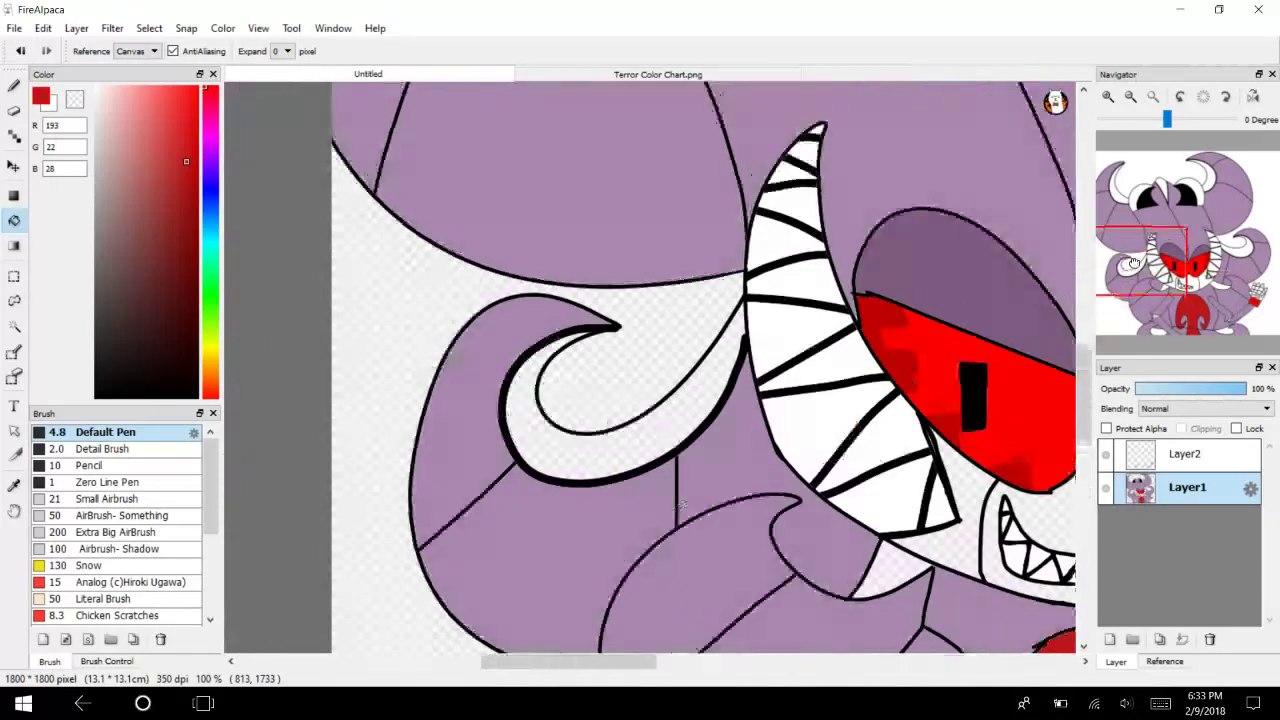
{"action": "left_click", "coordinate": [556, 459]}
{"action": "scroll", "coordinate": [561, 453], "scroll_direction": "right", "scroll_amount": 5}
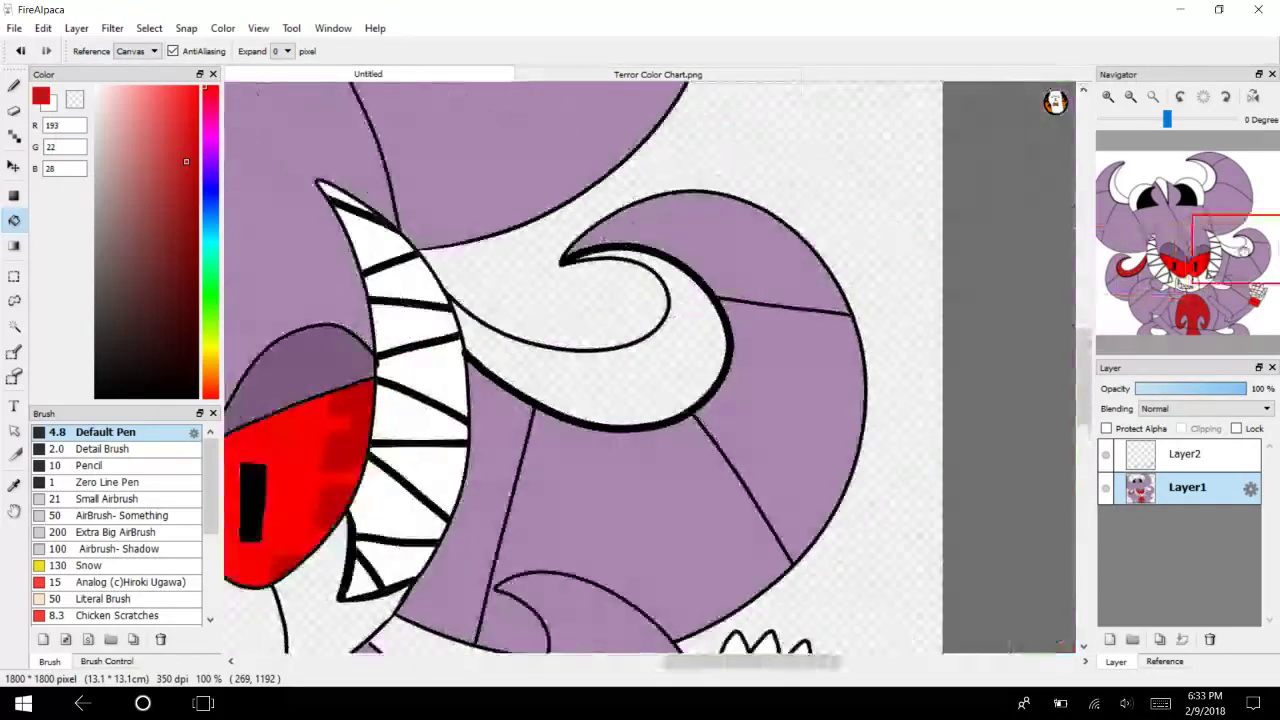
{"action": "left_click", "coordinate": [666, 378]}
Fill the large crescents on top of the head and the central forehead stripe with the same red.
{"action": "left_click_drag", "start_coordinate": [1228, 249], "coordinate": [1126, 198]}
{"action": "left_click", "coordinate": [710, 413]}
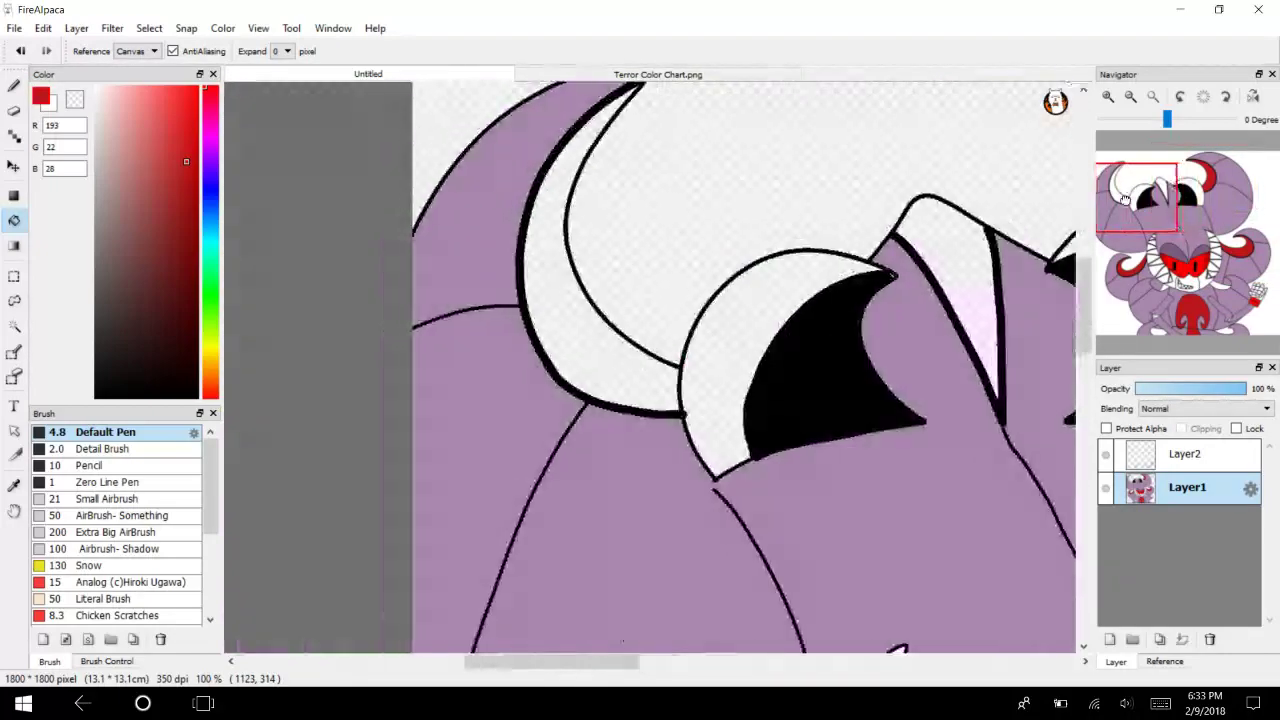
{"action": "left_click", "coordinate": [641, 383]}
{"action": "left_click", "coordinate": [954, 257]}
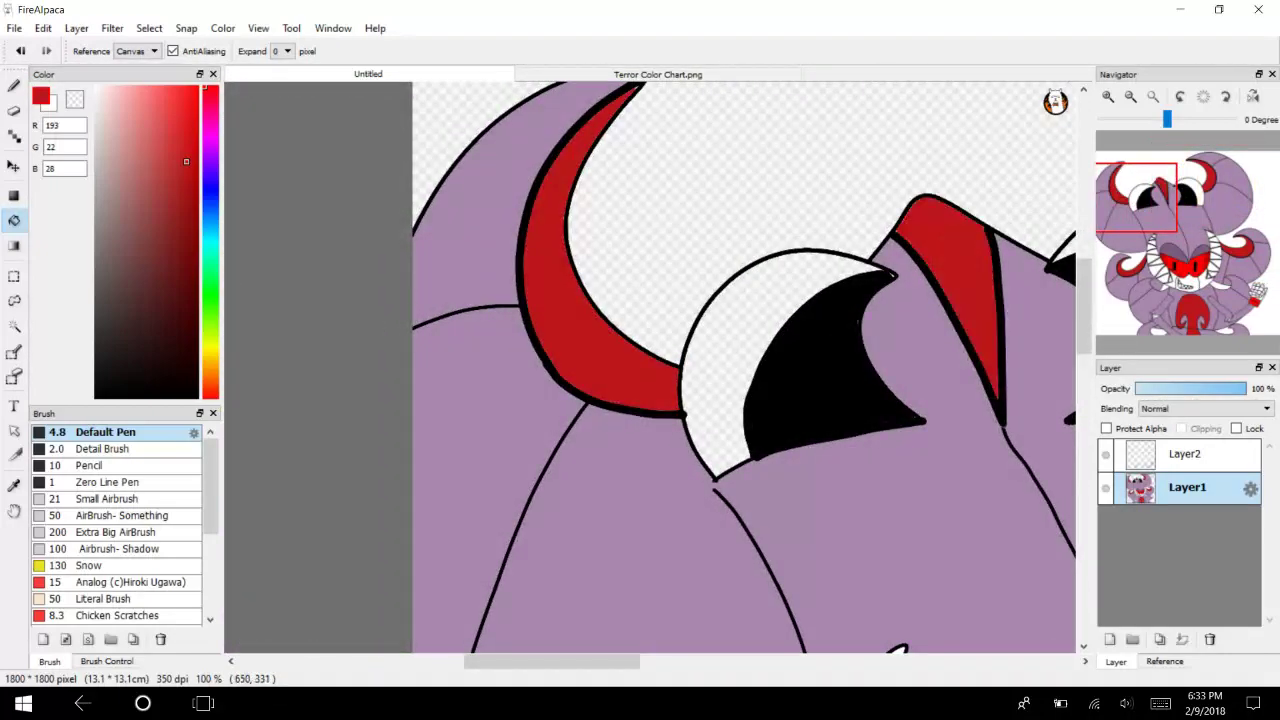
Sample the body purple (R 169, G 135, B 174) and fill the white areas around the two black shapes on the head.
{"action": "left_click", "coordinate": [14, 485]}
{"action": "left_click", "coordinate": [462, 458]}
{"action": "left_click", "coordinate": [14, 220]}
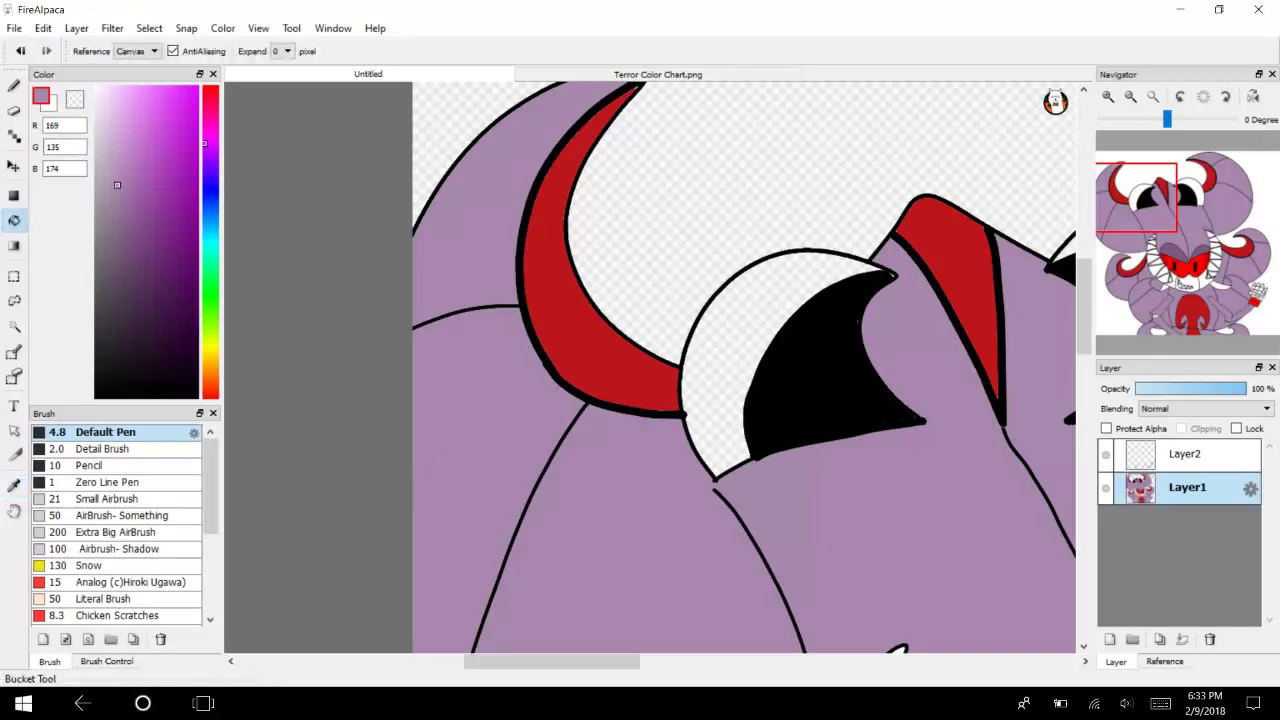
{"action": "left_click", "coordinate": [723, 340]}
{"action": "left_click", "coordinate": [1206, 206]}
{"action": "left_click_drag", "start_coordinate": [1206, 206], "coordinate": [1176, 302]}
{"action": "left_click", "coordinate": [586, 313]}
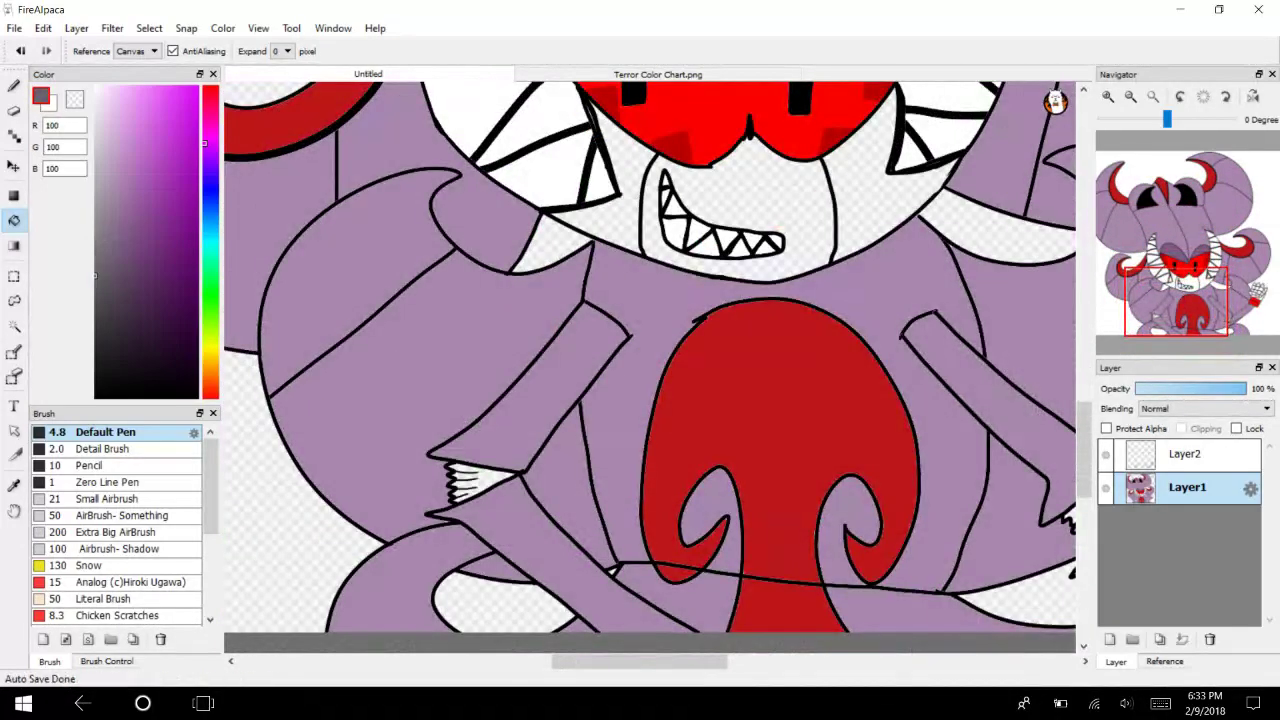
Fill the ragged elbow openings on both arms with grey (R 100, G 100, B 100) and cover the unfilled gap using the Detail Brush.
{"action": "left_click", "coordinate": [478, 482]}
{"action": "left_click_drag", "start_coordinate": [1176, 302], "coordinate": [1223, 313]}
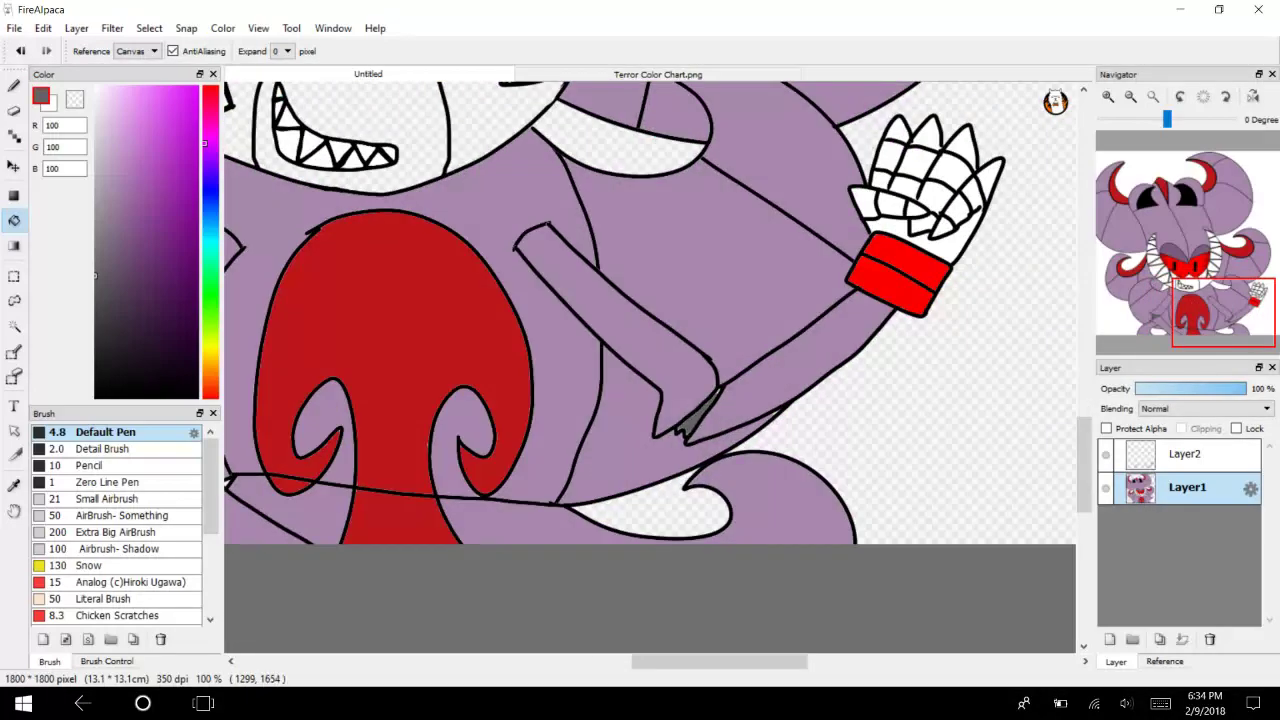
{"action": "key", "text": "b"}
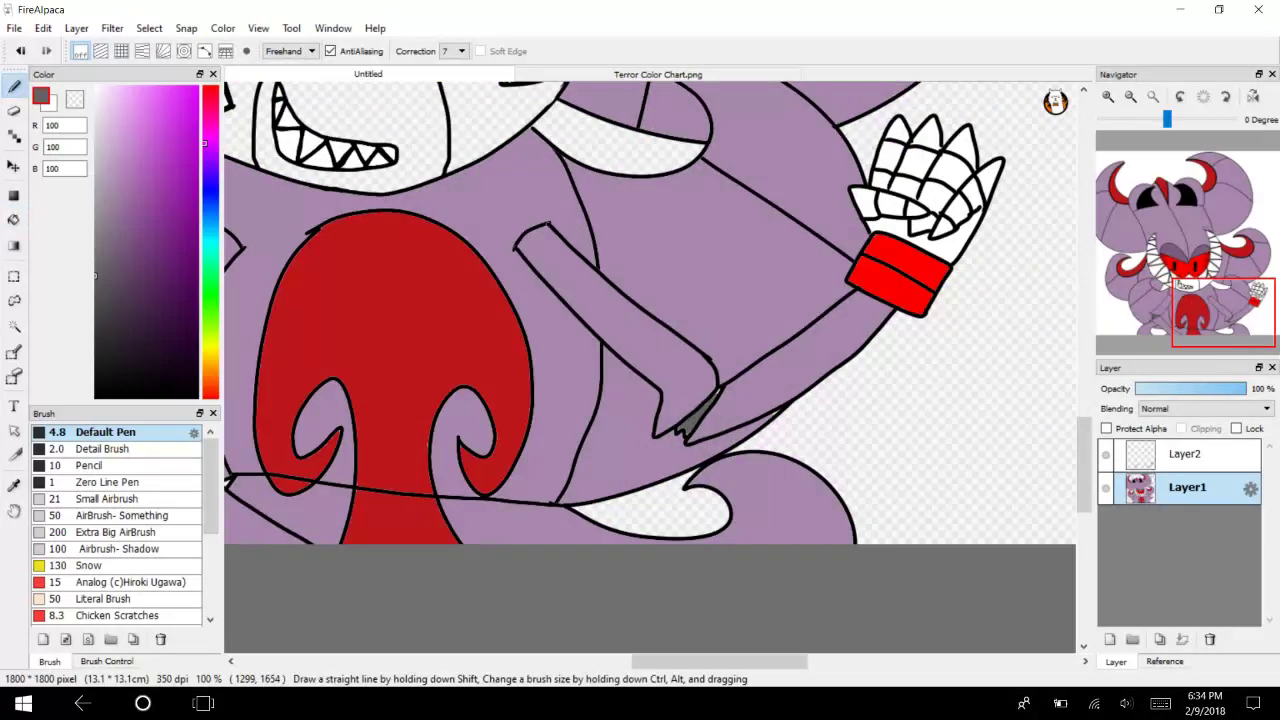
{"action": "left_click", "coordinate": [1108, 96]}
{"action": "left_click", "coordinate": [1108, 96]}
{"action": "left_click_drag", "start_coordinate": [787, 661], "coordinate": [811, 661]}
{"action": "left_click", "coordinate": [102, 449]}
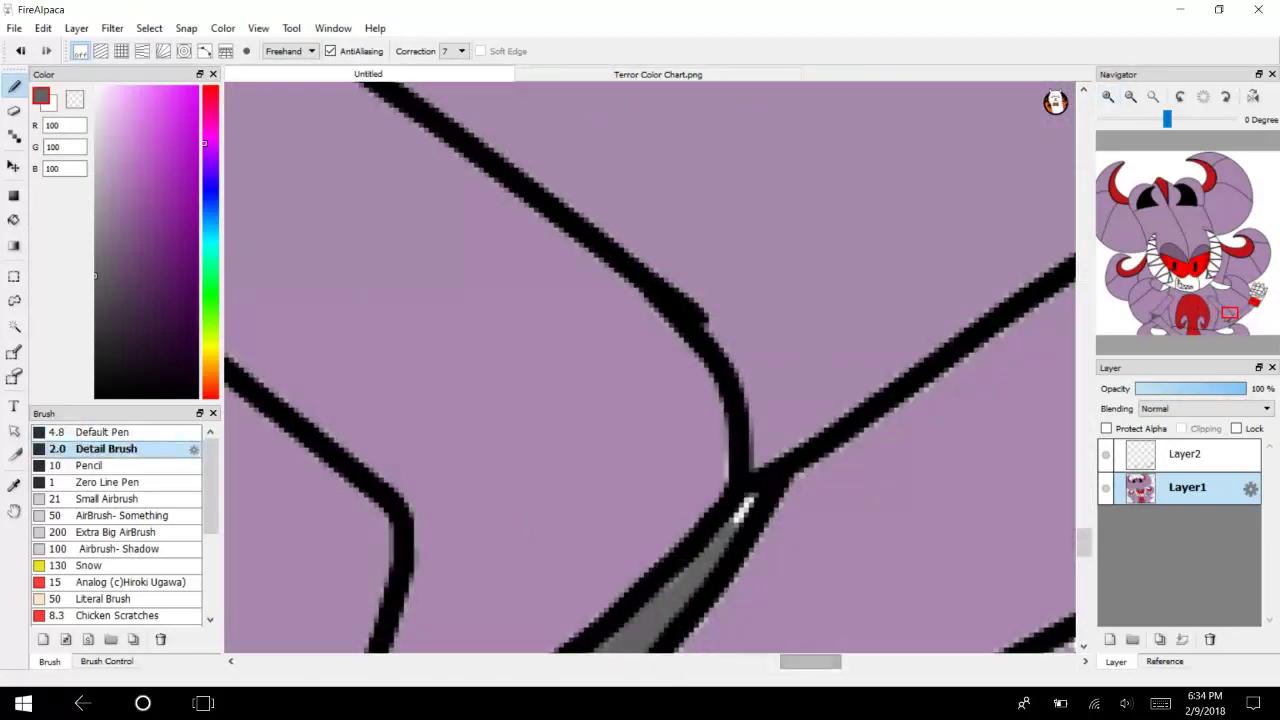
{"action": "left_click_drag", "start_coordinate": [748, 500], "coordinate": [726, 538]}
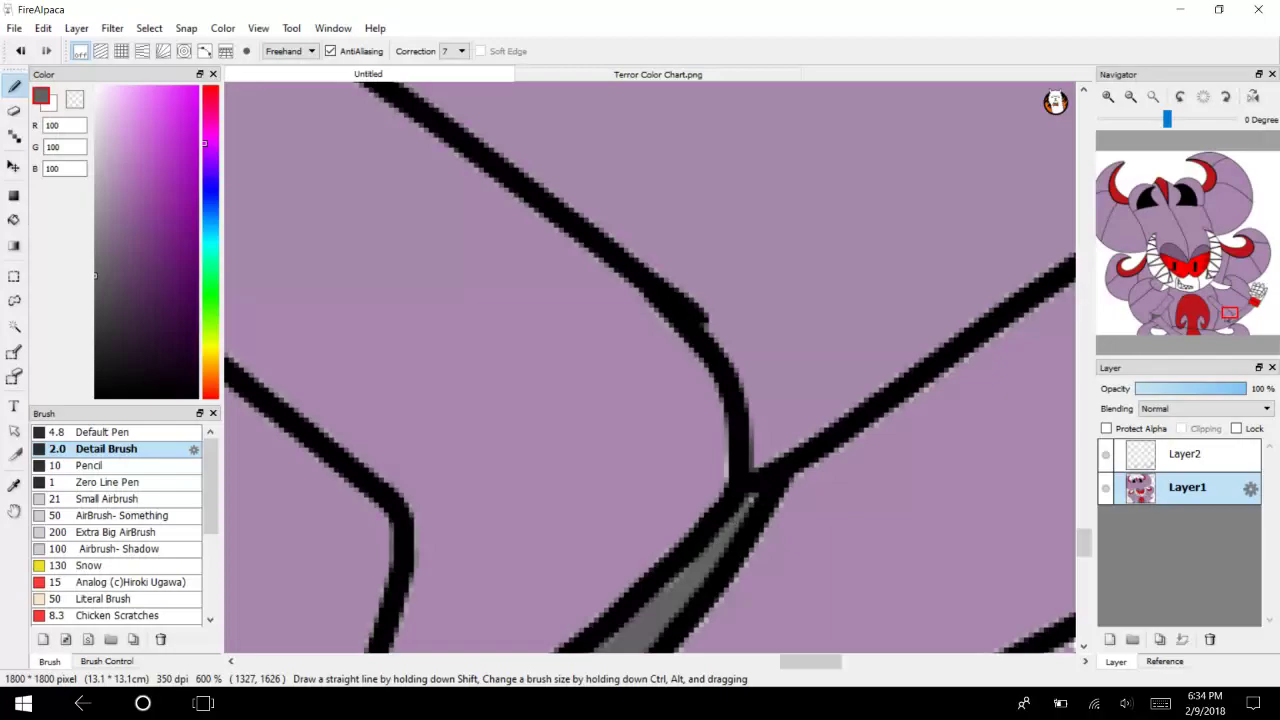
{"action": "left_click", "coordinate": [1153, 97]}
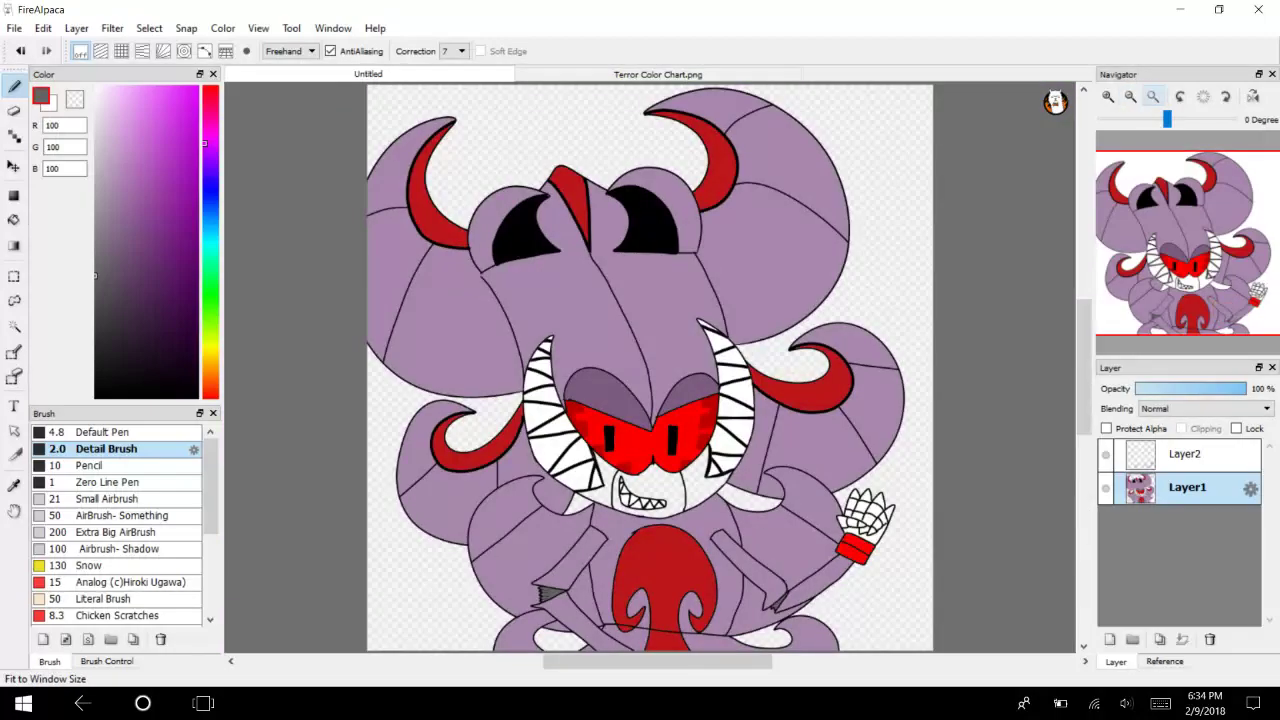
Sample the cream skin colour (R 255, G 237, B 199) from Terror Color Chart.png and fill the drawing's lower face around the mouth.
{"action": "left_click", "coordinate": [1108, 97]}
{"action": "left_click", "coordinate": [658, 74]}
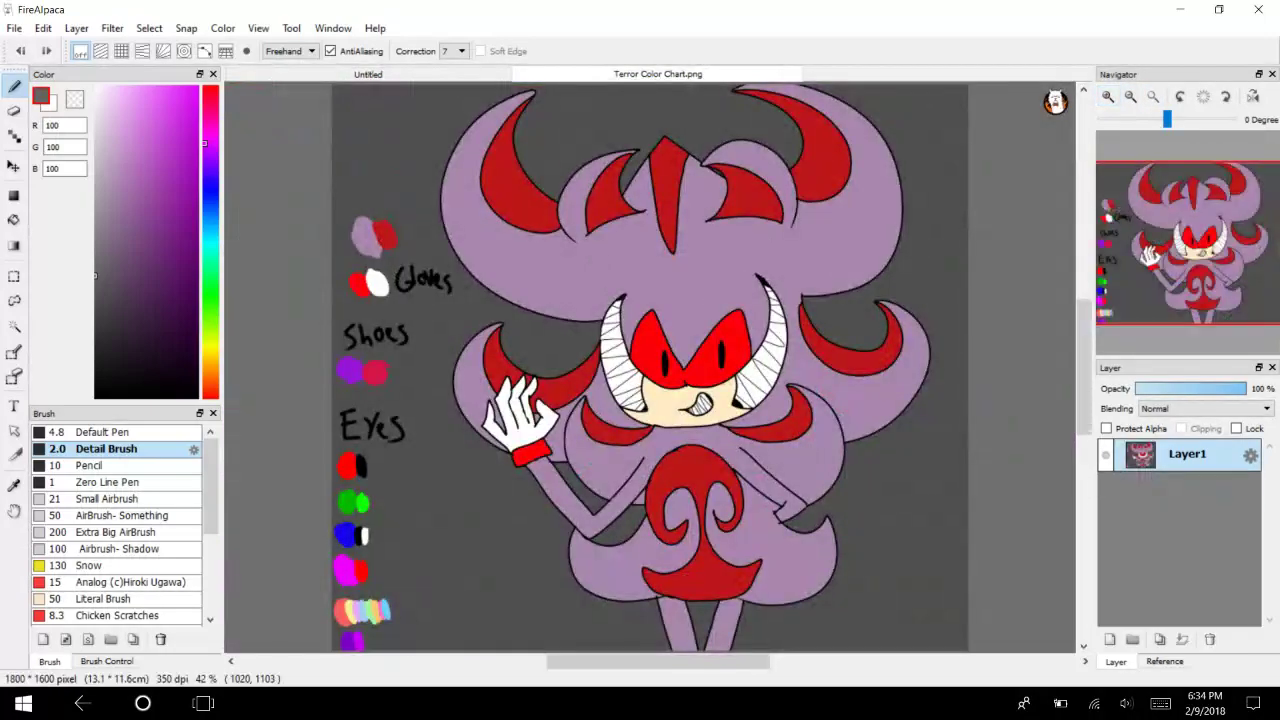
{"action": "left_click", "coordinate": [14, 486]}
{"action": "left_click", "coordinate": [675, 402]}
{"action": "left_click", "coordinate": [368, 74]}
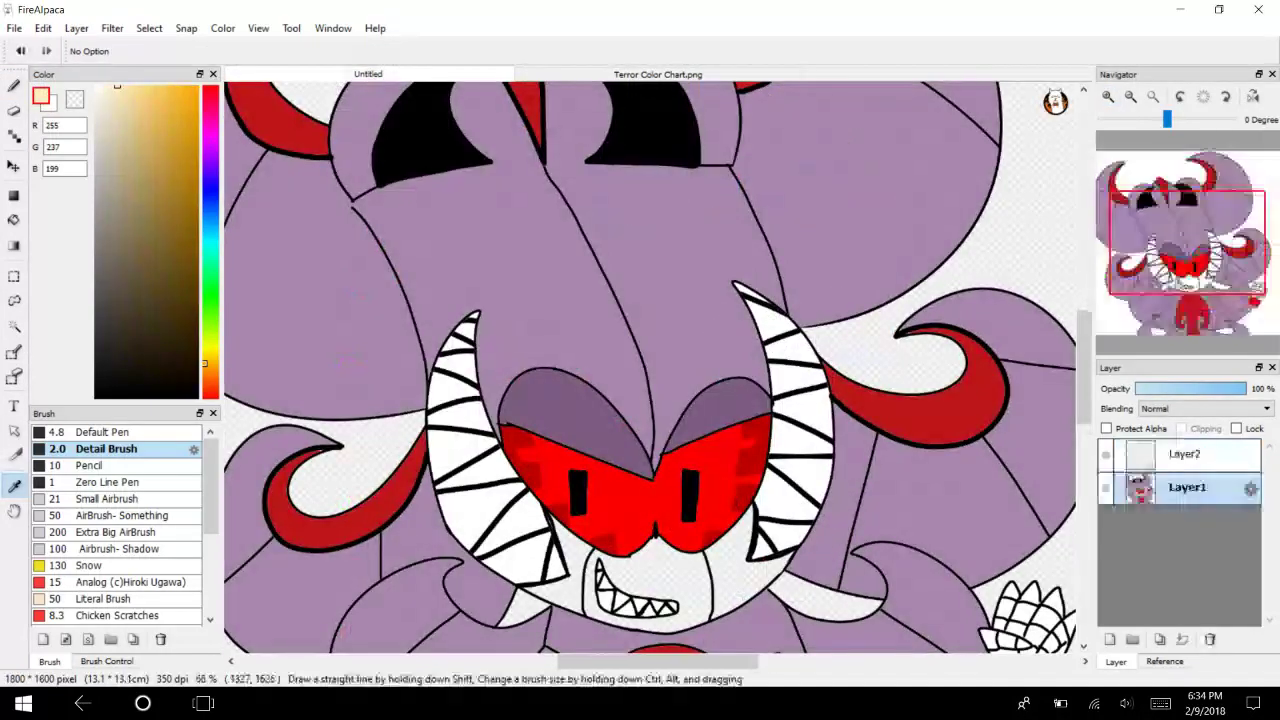
{"action": "left_click", "coordinate": [14, 220]}
{"action": "left_click", "coordinate": [655, 575]}
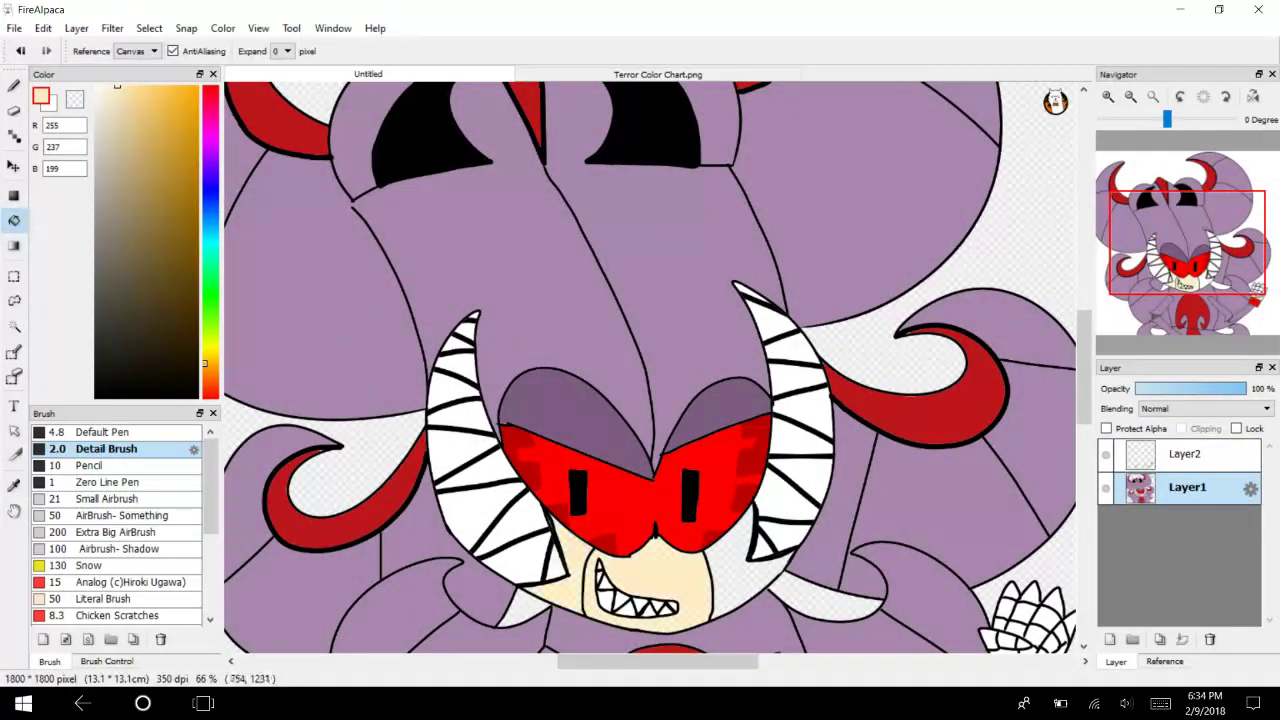
Select the left black shape on the head with the Magic Wand.
{"action": "left_click_drag", "start_coordinate": [1164, 277], "coordinate": [1151, 205]}
{"action": "left_click", "coordinate": [1130, 97]}
{"action": "left_click", "coordinate": [1130, 97]}
{"action": "left_click", "coordinate": [1108, 97]}
{"action": "left_click", "coordinate": [1108, 97]}
{"action": "left_click", "coordinate": [1108, 97]}
{"action": "left_click", "coordinate": [1108, 97]}
{"action": "left_click", "coordinate": [1130, 97]}
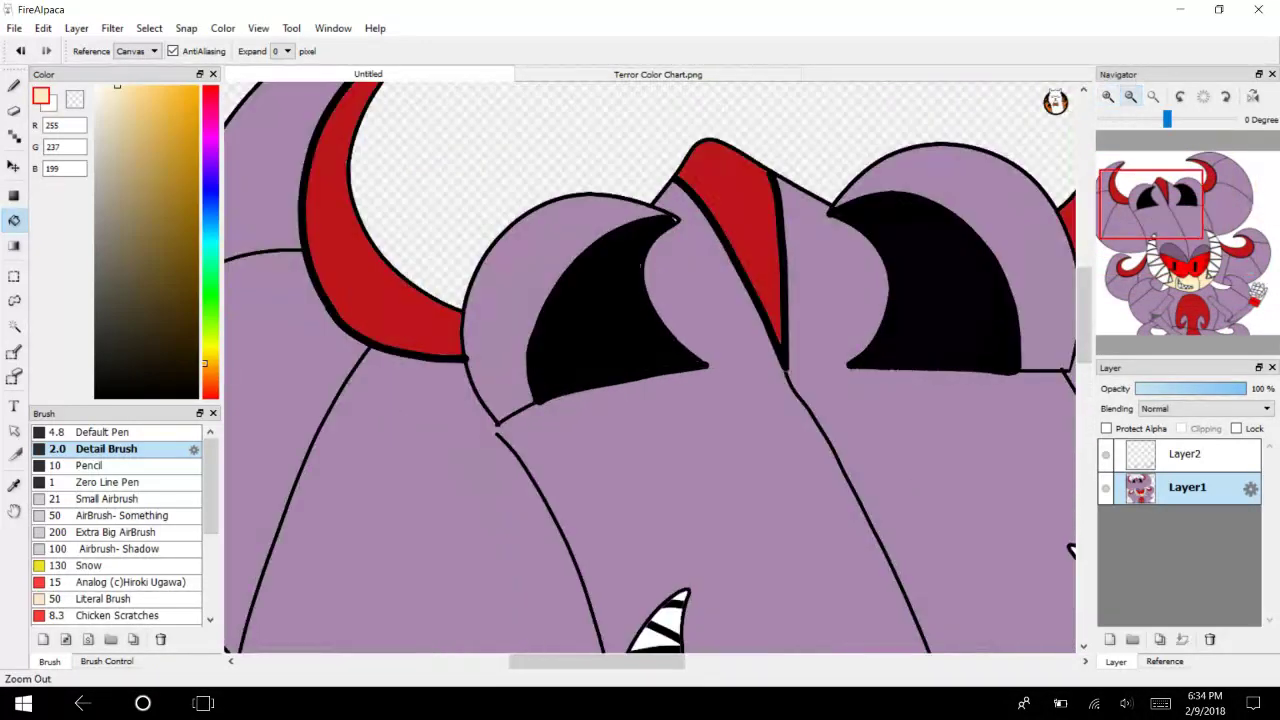
{"action": "left_click", "coordinate": [1108, 97]}
{"action": "left_click", "coordinate": [1108, 97]}
{"action": "left_click", "coordinate": [14, 327]}
{"action": "left_click", "coordinate": [493, 338]}
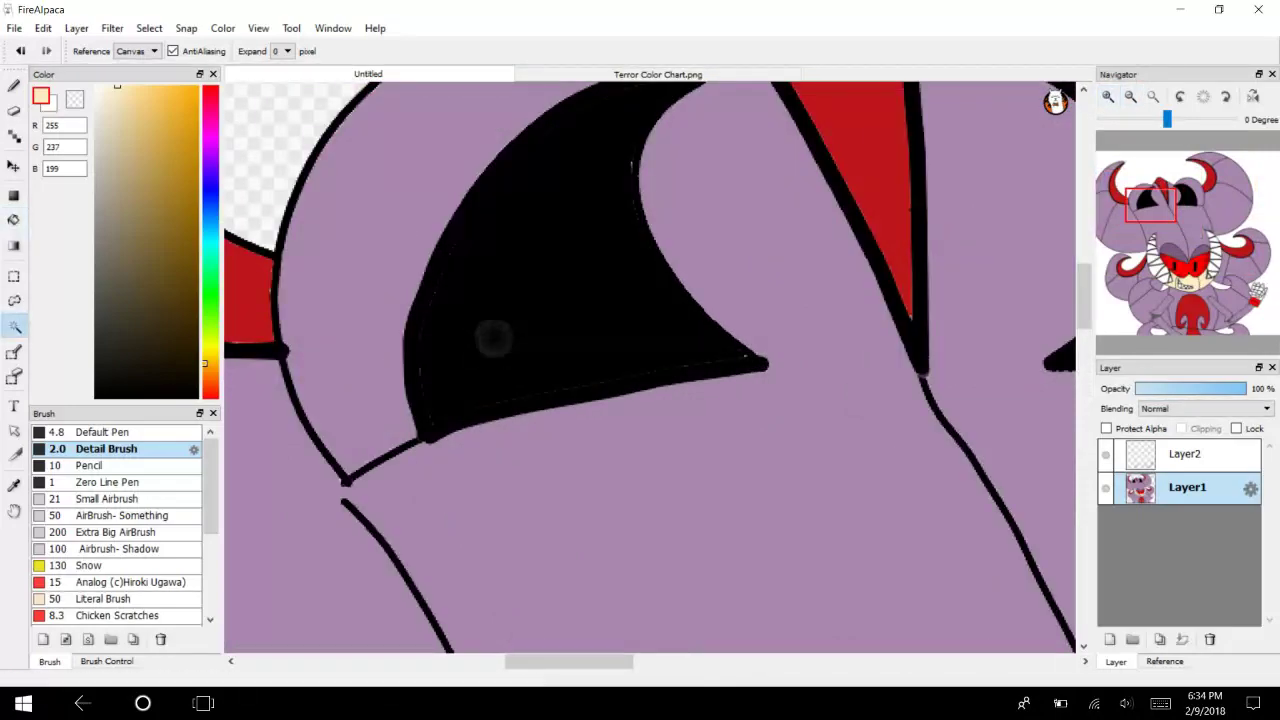
Draw a small figure's curved head outline in white inside the left black shape with the Detail Brush.
{"action": "left_click", "coordinate": [14, 86]}
{"action": "left_click_drag", "start_coordinate": [112, 114], "coordinate": [95, 86]}
{"action": "left_click", "coordinate": [1108, 96]}
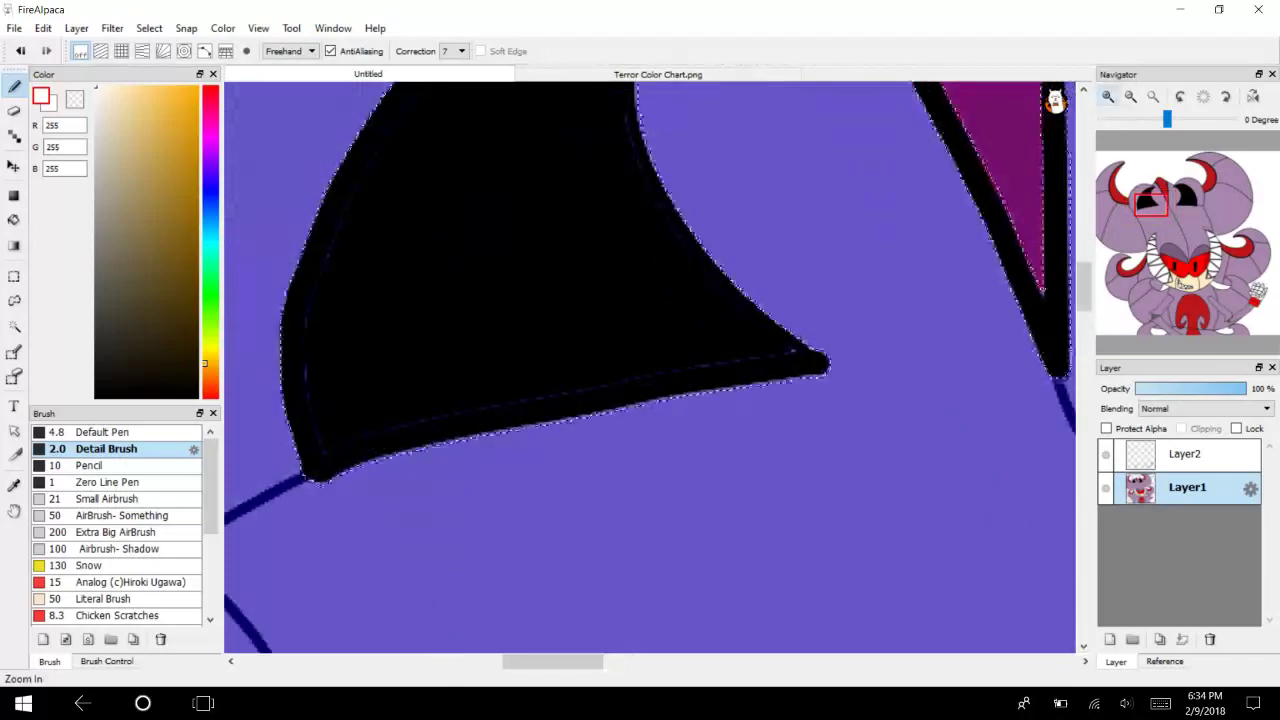
{"action": "key", "text": "ctrl+d"}
{"action": "mouse_move", "coordinate": [533, 272]}
{"action": "left_mouse_down"}
{"action": "mouse_move", "coordinate": [447, 352]}
{"action": "mouse_move", "coordinate": [483, 390]}
{"action": "mouse_move", "coordinate": [494, 432]}
{"action": "left_mouse_up"}
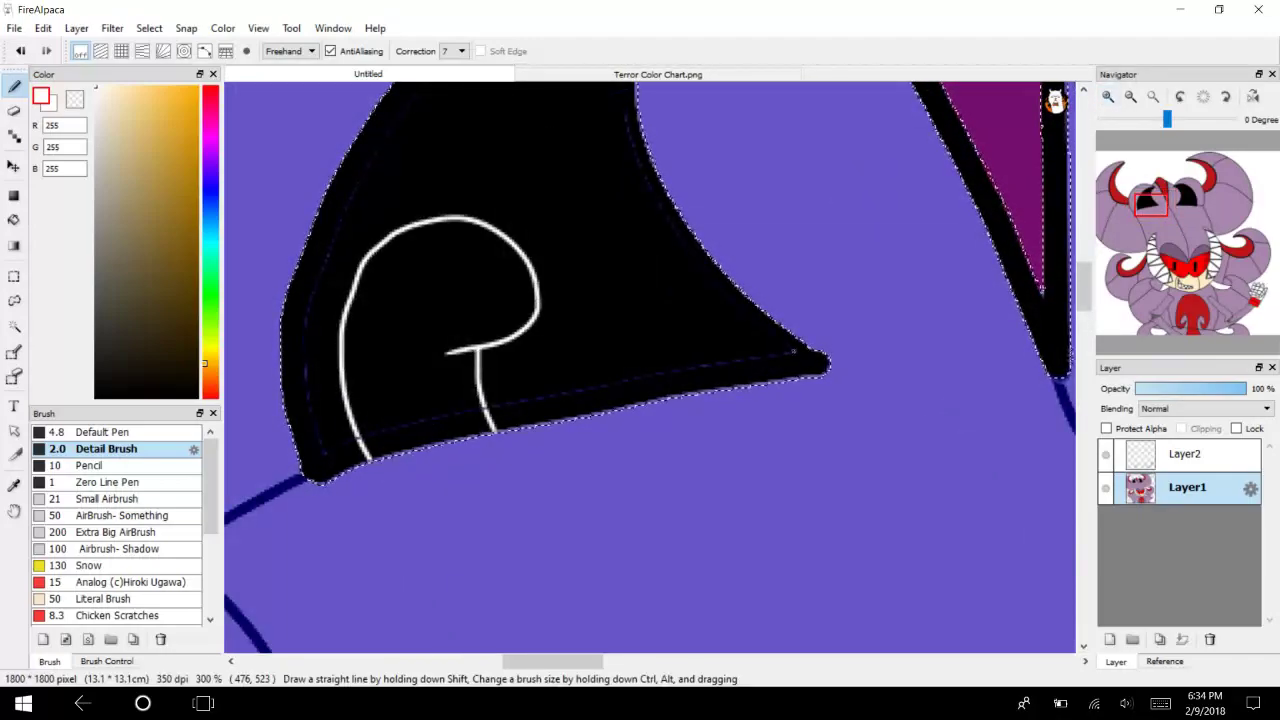
Try adding curved white strokes beneath the figure's head outline, and undo them.
{"action": "mouse_move", "coordinate": [1151, 205]}
{"action": "left_mouse_down"}
{"action": "mouse_move", "coordinate": [1132, 206]}
{"action": "mouse_move", "coordinate": [1144, 206]}
{"action": "left_mouse_up"}
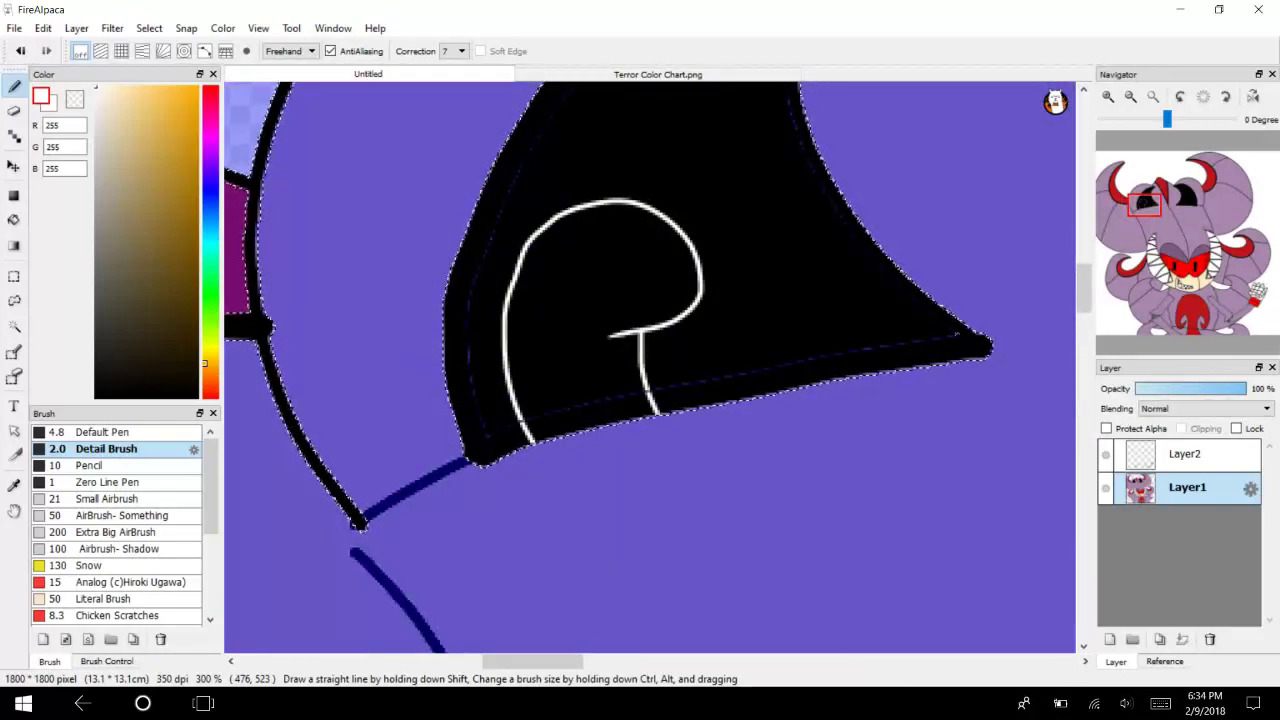
{"action": "left_click_drag", "start_coordinate": [608, 304], "coordinate": [643, 437]}
{"action": "key", "text": "ctrl+z"}
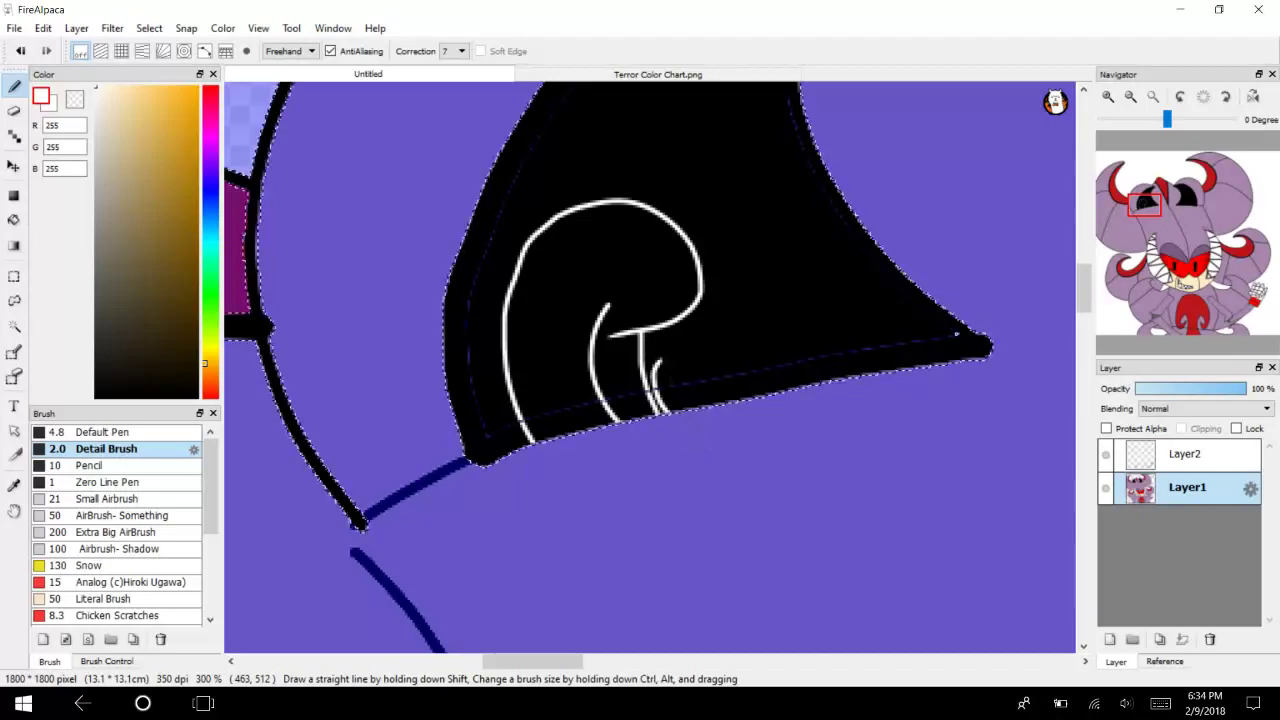
{"action": "key", "text": "ctrl+z"}
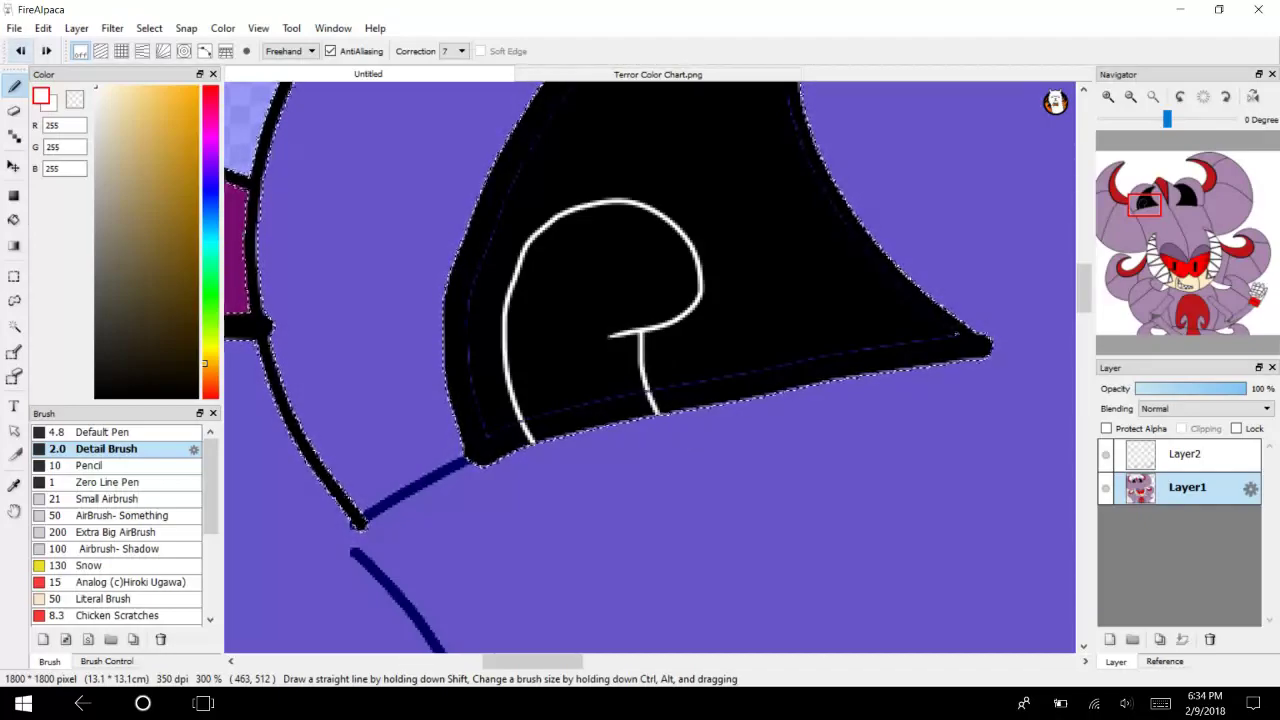
Draw the small figure's eyes, nose line, pointed grin and curved side tuft in white.
{"action": "left_click", "coordinate": [1108, 96]}
{"action": "left_click_drag", "start_coordinate": [632, 258], "coordinate": [640, 322]}
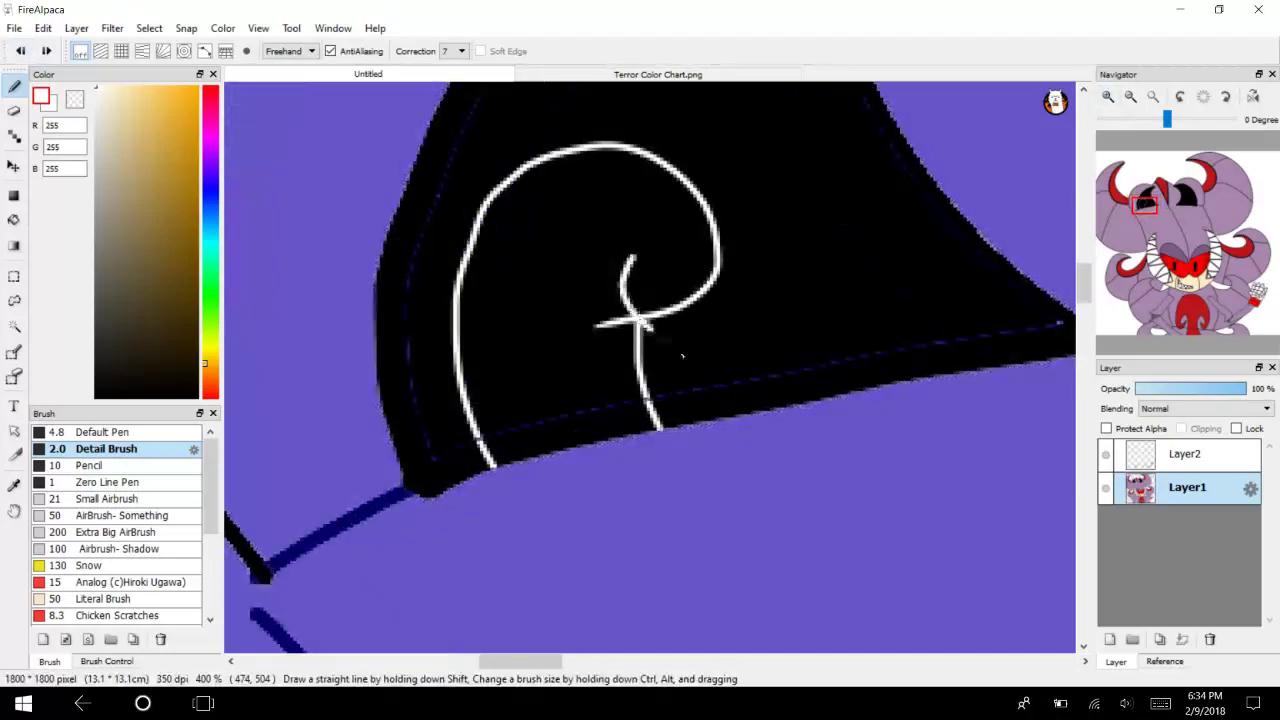
{"action": "left_click_drag", "start_coordinate": [555, 315], "coordinate": [650, 330]}
{"action": "mouse_move", "coordinate": [685, 250]}
{"action": "left_mouse_down"}
{"action": "mouse_move", "coordinate": [755, 337]}
{"action": "mouse_move", "coordinate": [703, 217]}
{"action": "left_mouse_up"}
{"action": "mouse_move", "coordinate": [624, 210]}
{"action": "left_mouse_down"}
{"action": "mouse_move", "coordinate": [572, 208]}
{"action": "mouse_move", "coordinate": [636, 214]}
{"action": "mouse_move", "coordinate": [642, 234]}
{"action": "left_mouse_up"}
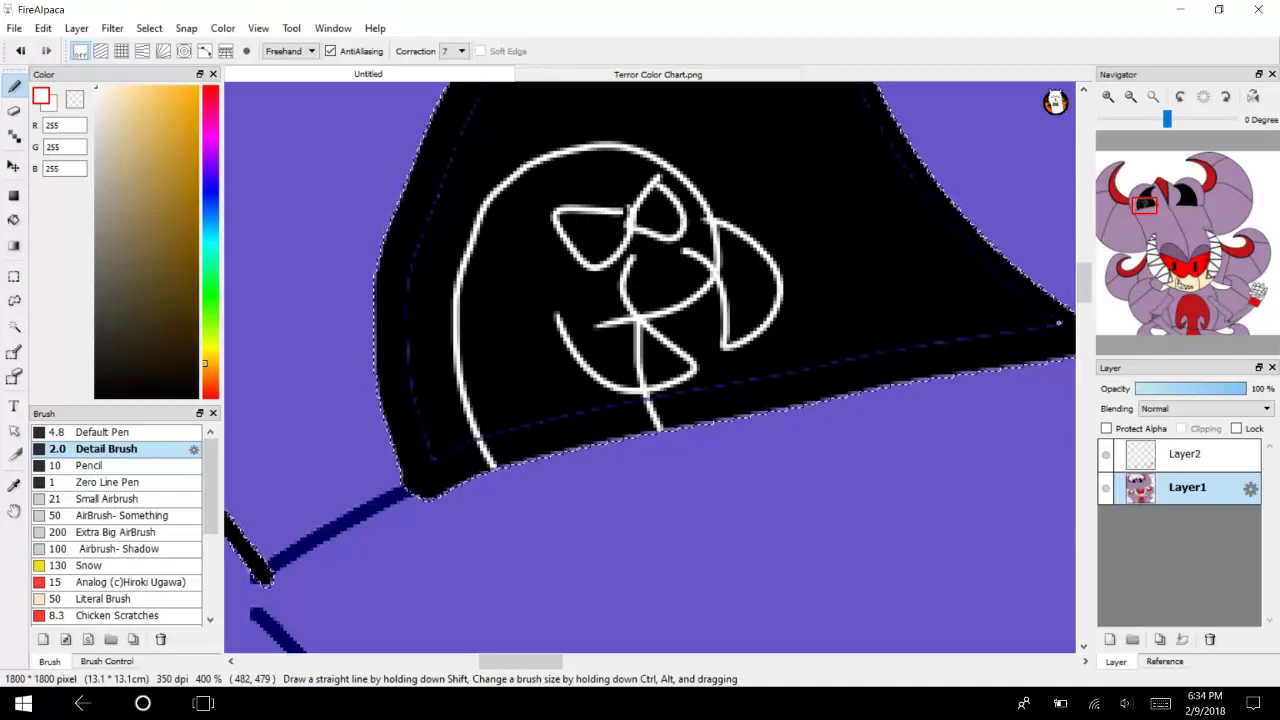
Try erasing the stray white line beside the figure's nose, and undo the erasure.
{"action": "left_click", "coordinate": [1107, 96]}
{"action": "key", "text": "e"}
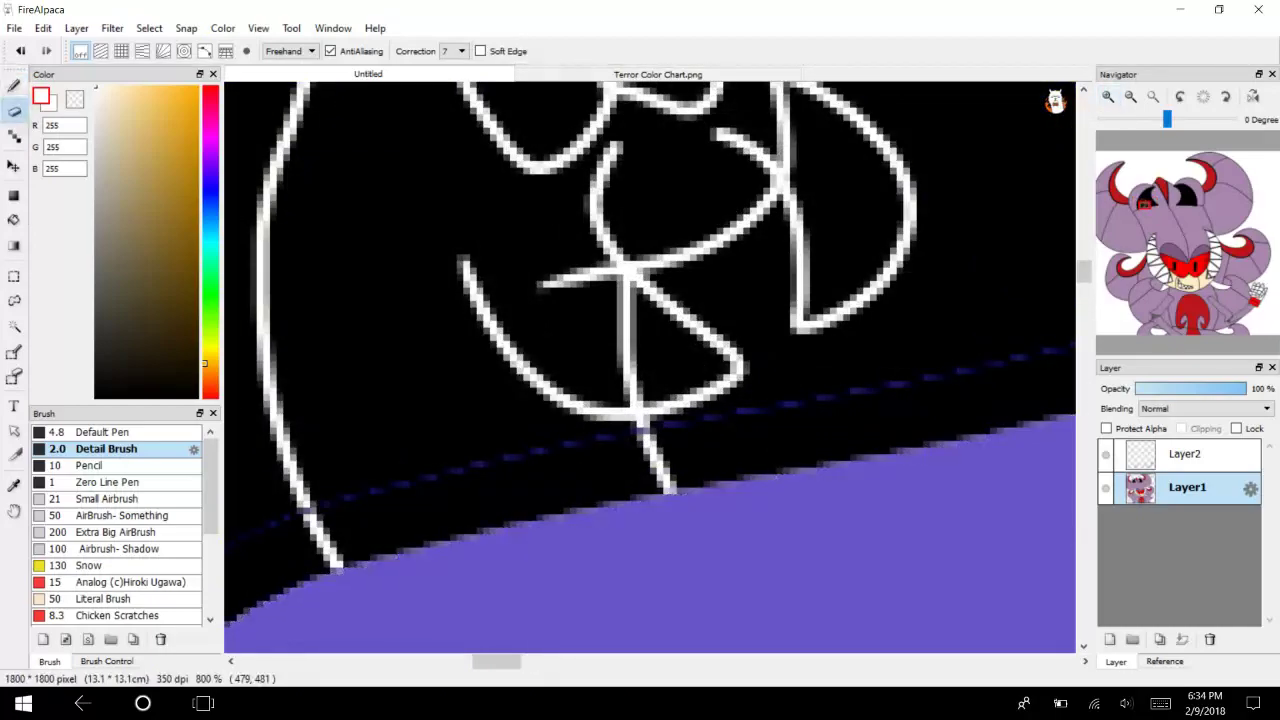
{"action": "mouse_move", "coordinate": [540, 266]}
{"action": "left_mouse_down"}
{"action": "mouse_move", "coordinate": [580, 291]}
{"action": "mouse_move", "coordinate": [613, 281]}
{"action": "left_mouse_up"}
{"action": "key", "text": "ctrl+z"}
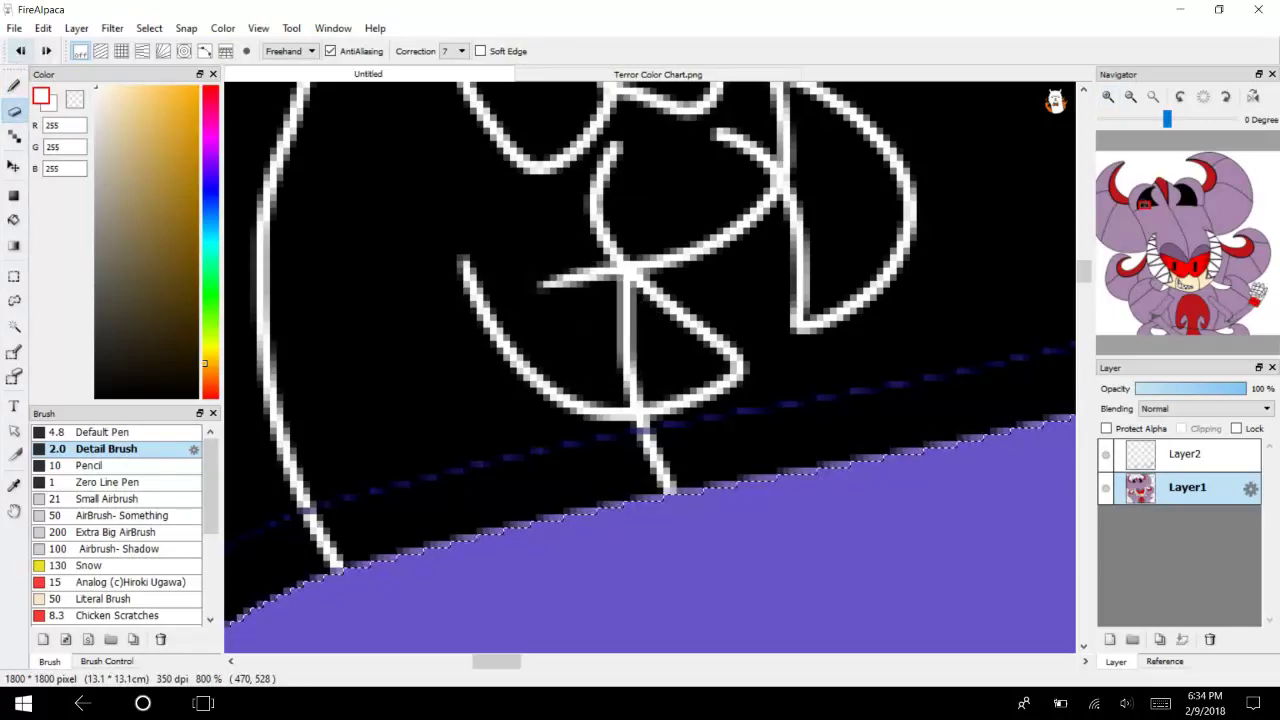
Sample the black and paint out the overlapping white lines around the figure's nose, mouth and side tuft.
{"action": "key", "text": "i"}
{"action": "left_click", "coordinate": [415, 378]}
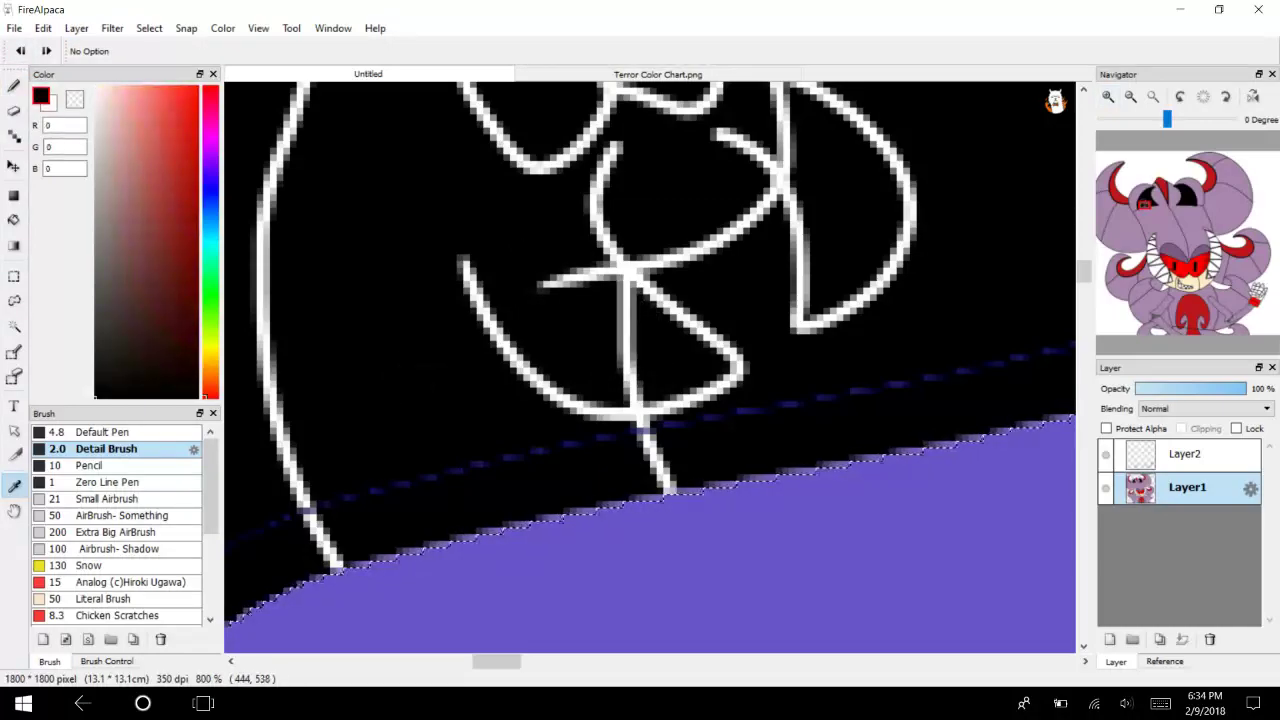
{"action": "key", "text": "b"}
{"action": "mouse_move", "coordinate": [566, 283]}
{"action": "left_mouse_down"}
{"action": "mouse_move", "coordinate": [626, 312]}
{"action": "mouse_move", "coordinate": [597, 266]}
{"action": "mouse_move", "coordinate": [592, 335]}
{"action": "left_mouse_up"}
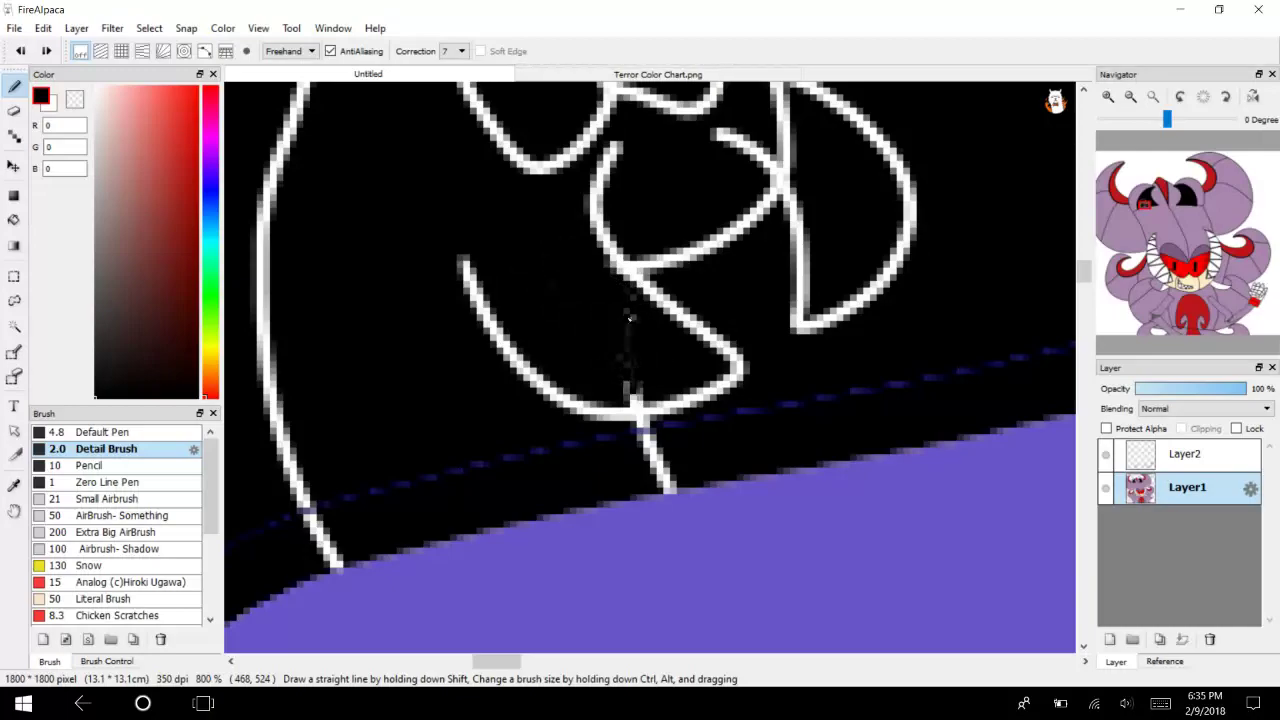
{"action": "left_click_drag", "start_coordinate": [617, 391], "coordinate": [641, 398]}
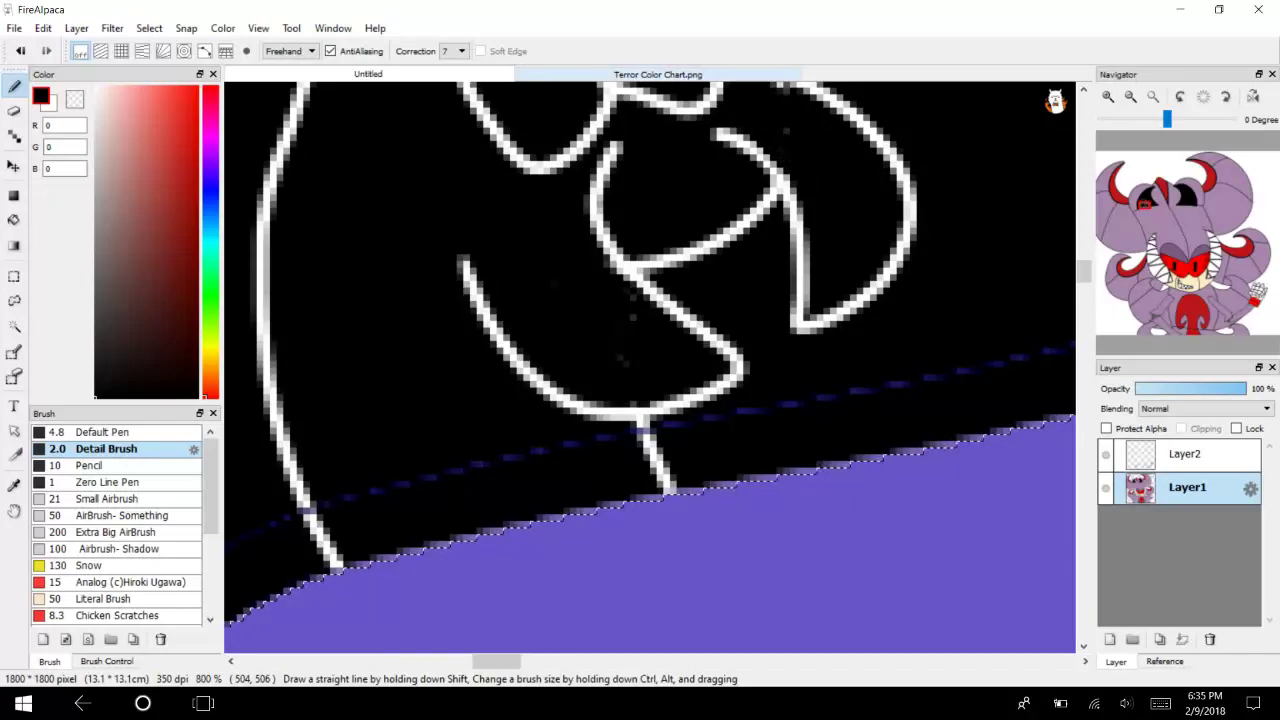
Try to recolour the figure's white linework with dark grey (R 81, G 81, B 81) using the Bucket tool.
{"action": "scroll", "coordinate": [650, 370], "scroll_direction": "up", "scroll_amount": 5}
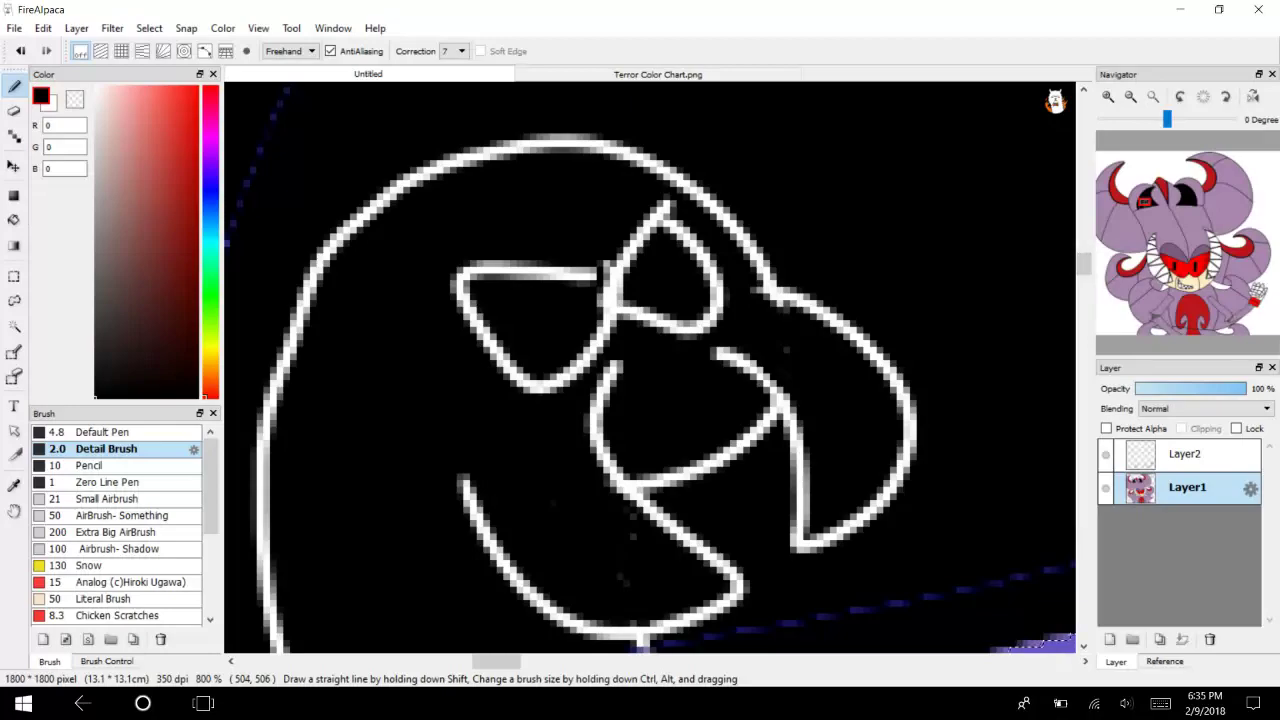
{"action": "left_click", "coordinate": [96, 296]}
{"action": "key", "text": "g"}
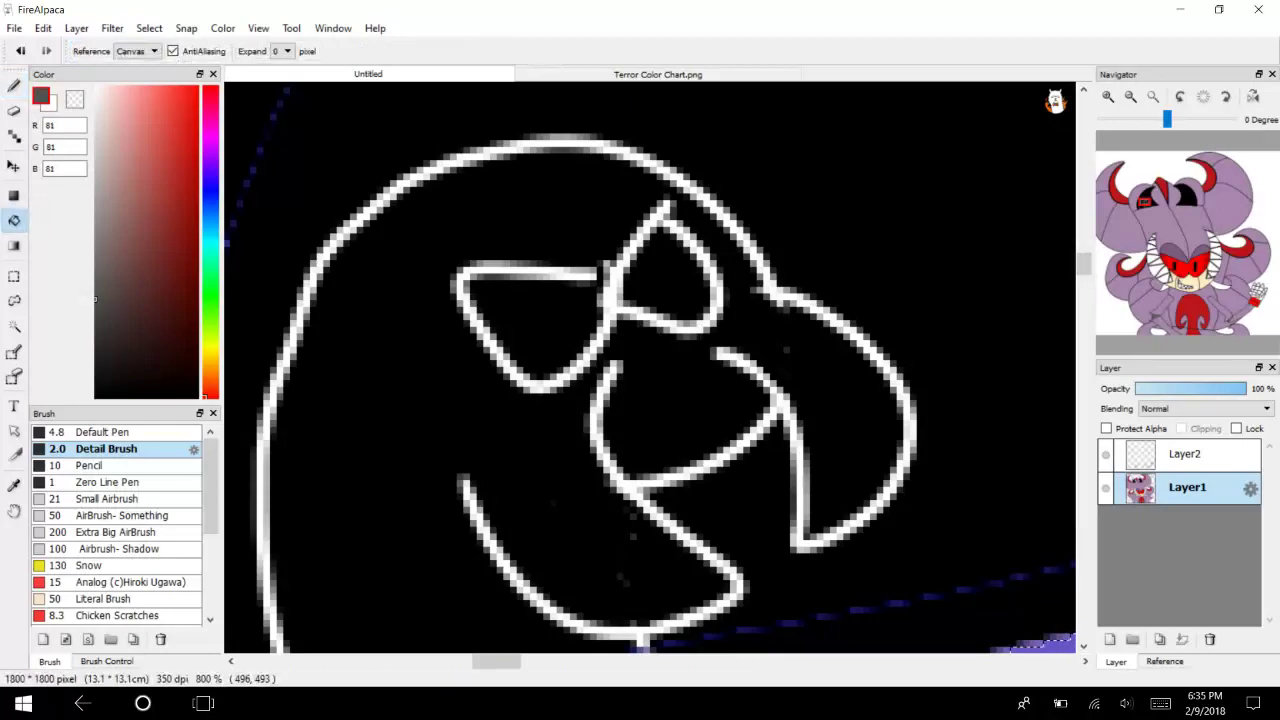
{"action": "left_click", "coordinate": [786, 407]}
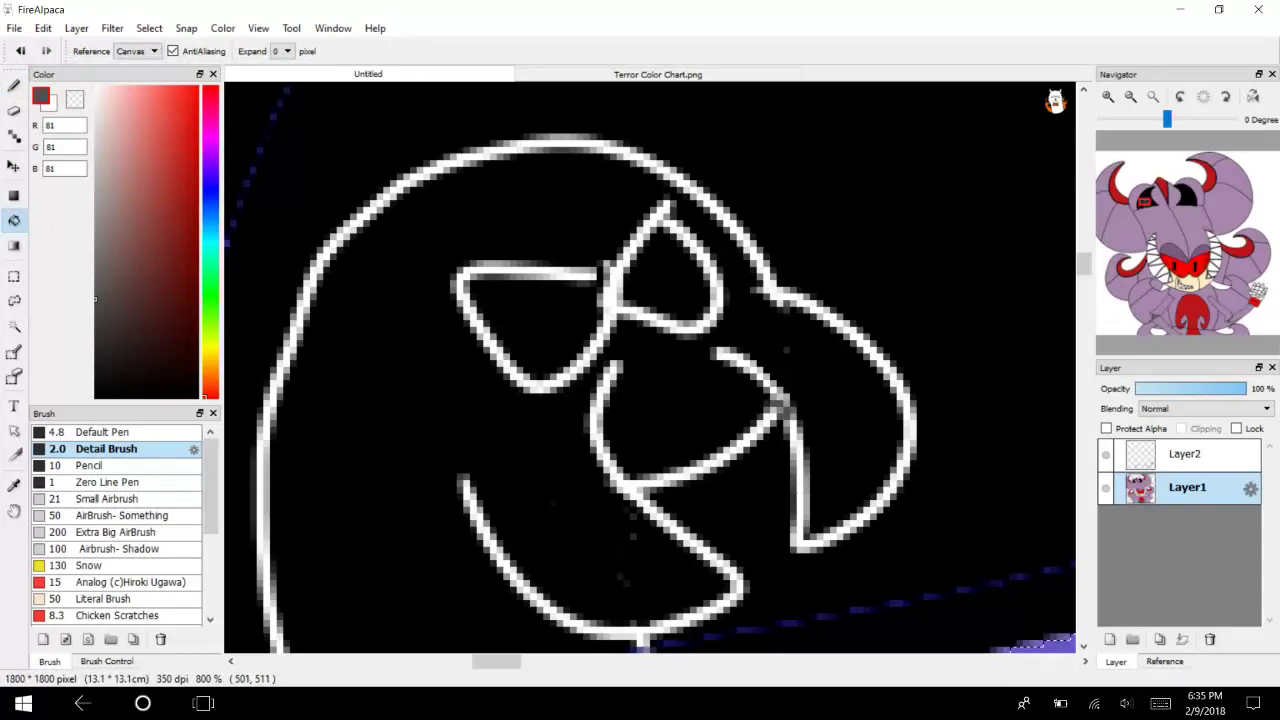
Paint over the entire white figure in black with the size 10 Pencil brush.
{"action": "left_click", "coordinate": [90, 466]}
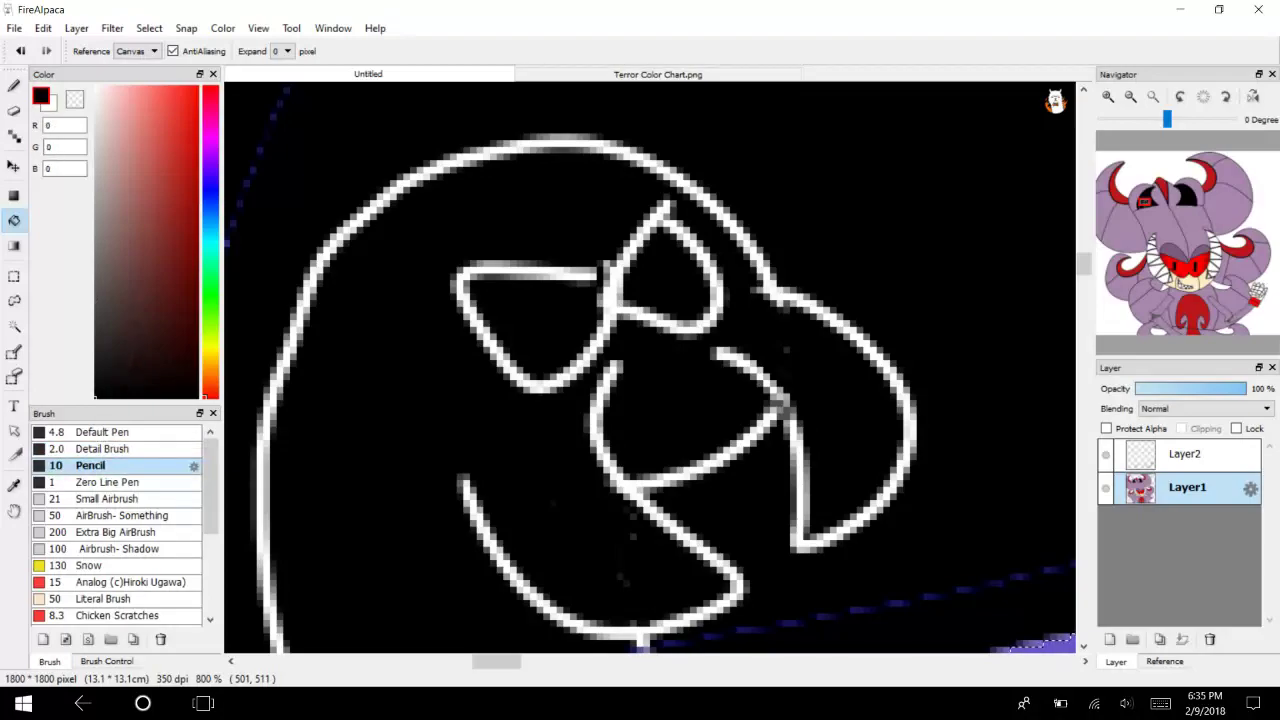
{"action": "key", "text": "b"}
{"action": "mouse_move", "coordinate": [868, 340]}
{"action": "left_mouse_down"}
{"action": "mouse_move", "coordinate": [505, 155]}
{"action": "mouse_move", "coordinate": [560, 170]}
{"action": "mouse_move", "coordinate": [632, 560]}
{"action": "mouse_move", "coordinate": [505, 578]}
{"action": "left_mouse_up"}
{"action": "left_click", "coordinate": [1130, 97]}
{"action": "mouse_move", "coordinate": [570, 259]}
{"action": "left_mouse_down"}
{"action": "mouse_move", "coordinate": [527, 275]}
{"action": "mouse_move", "coordinate": [490, 576]}
{"action": "left_mouse_up"}
{"action": "mouse_move", "coordinate": [570, 425]}
{"action": "left_mouse_down"}
{"action": "mouse_move", "coordinate": [620, 470]}
{"action": "mouse_move", "coordinate": [666, 420]}
{"action": "mouse_move", "coordinate": [800, 425]}
{"action": "left_mouse_up"}
{"action": "left_click_drag", "start_coordinate": [613, 243], "coordinate": [612, 240]}
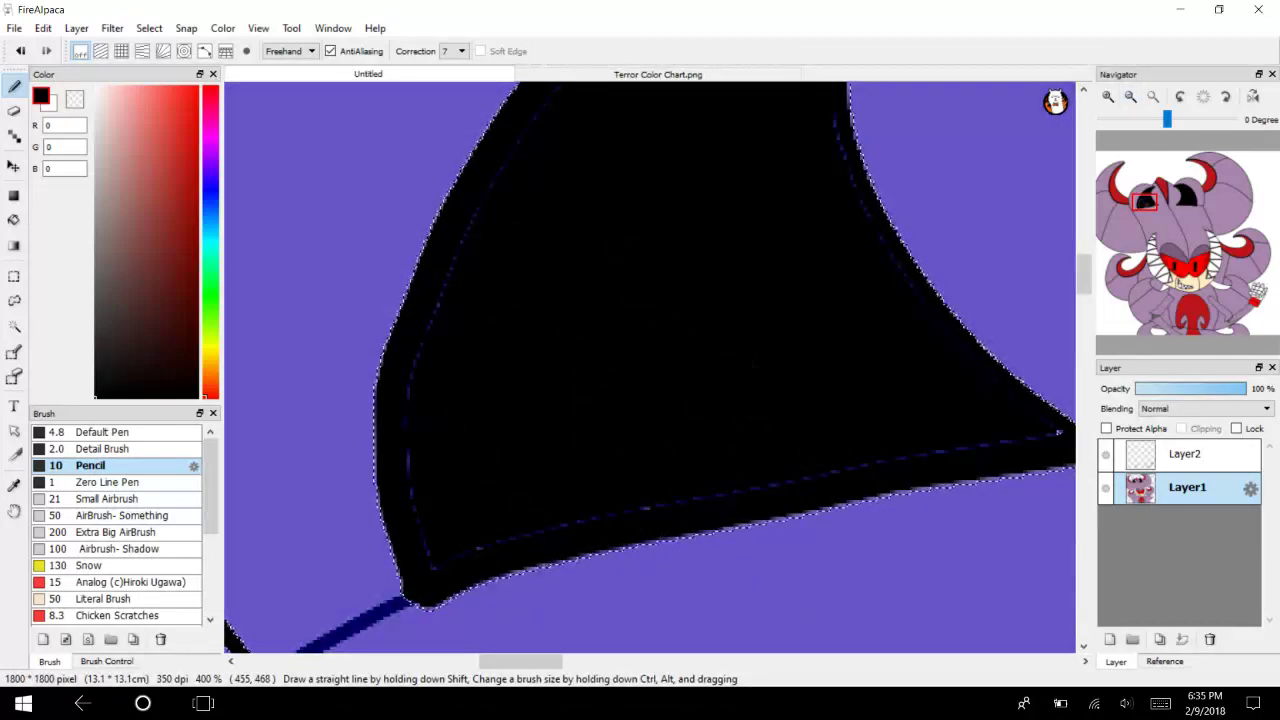
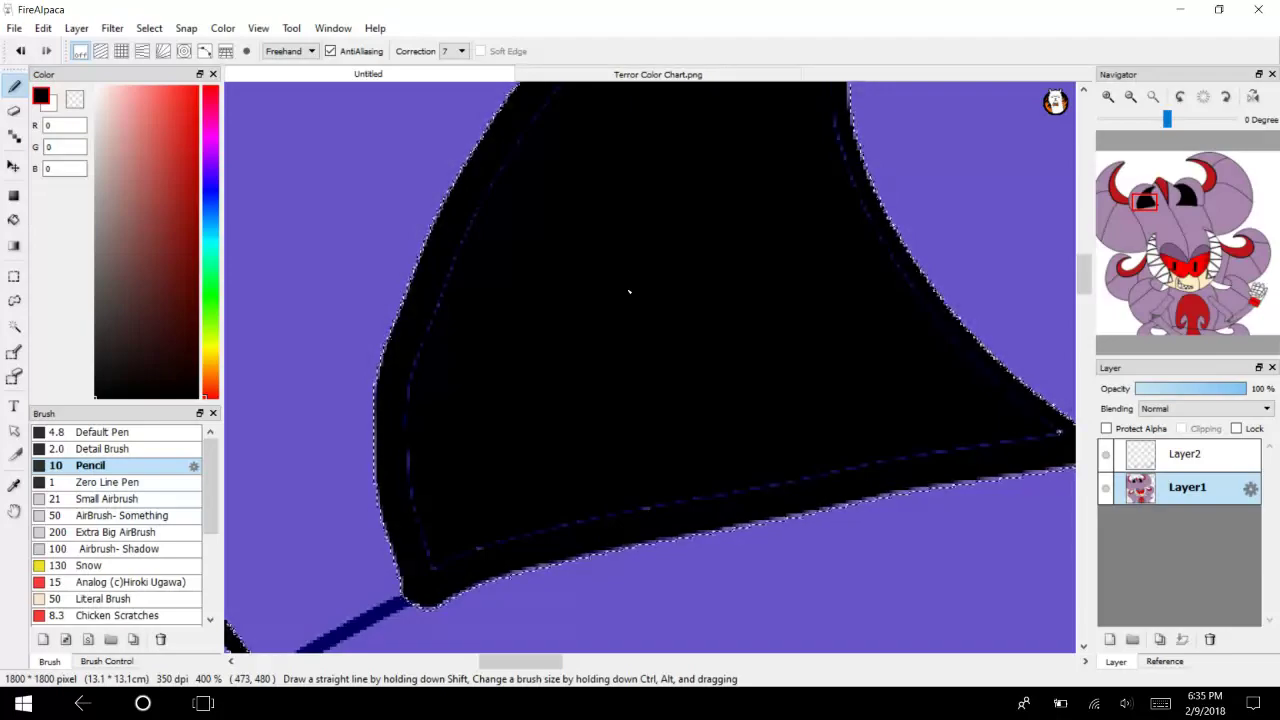
Redraw the small figure's head, nose line, grin and side tuft in dark grey (R 70, G 70, B 70) with the Detail Brush.
{"action": "left_click", "coordinate": [95, 312]}
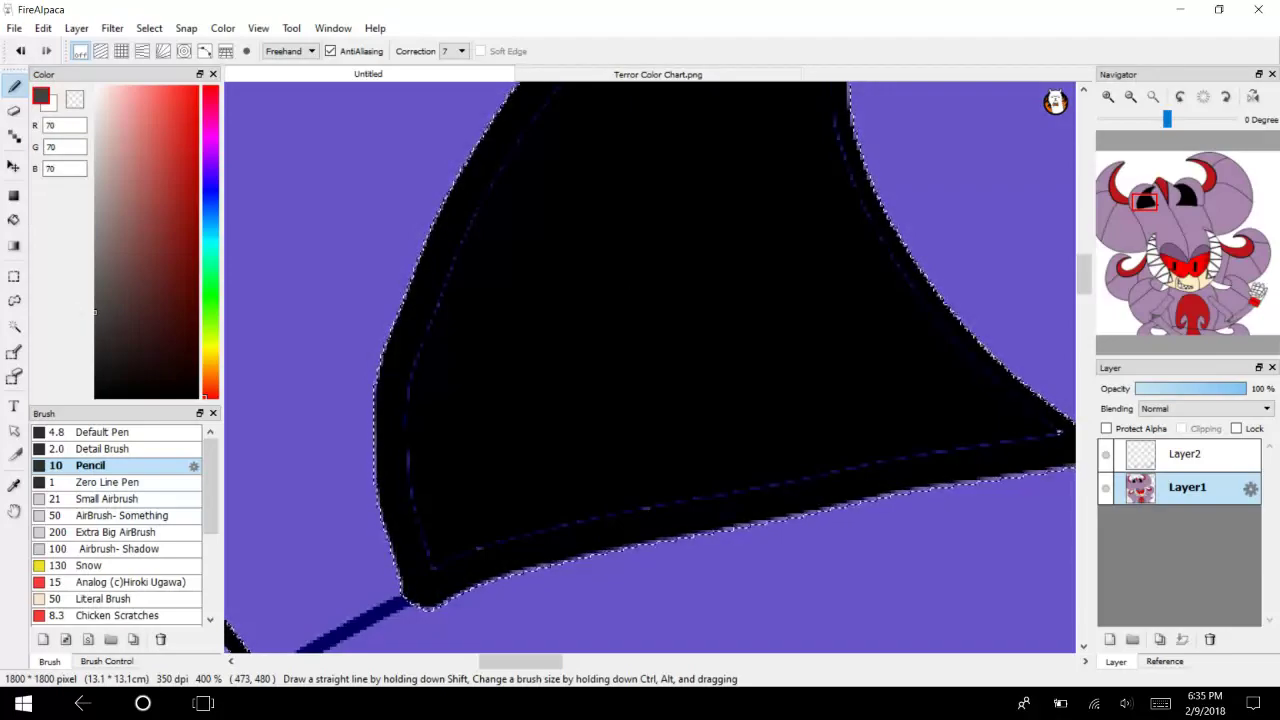
{"action": "left_click", "coordinate": [106, 432]}
{"action": "left_click", "coordinate": [106, 449]}
{"action": "mouse_move", "coordinate": [463, 477]}
{"action": "left_mouse_down"}
{"action": "mouse_move", "coordinate": [544, 301]}
{"action": "mouse_move", "coordinate": [706, 373]}
{"action": "mouse_move", "coordinate": [583, 432]}
{"action": "left_mouse_up"}
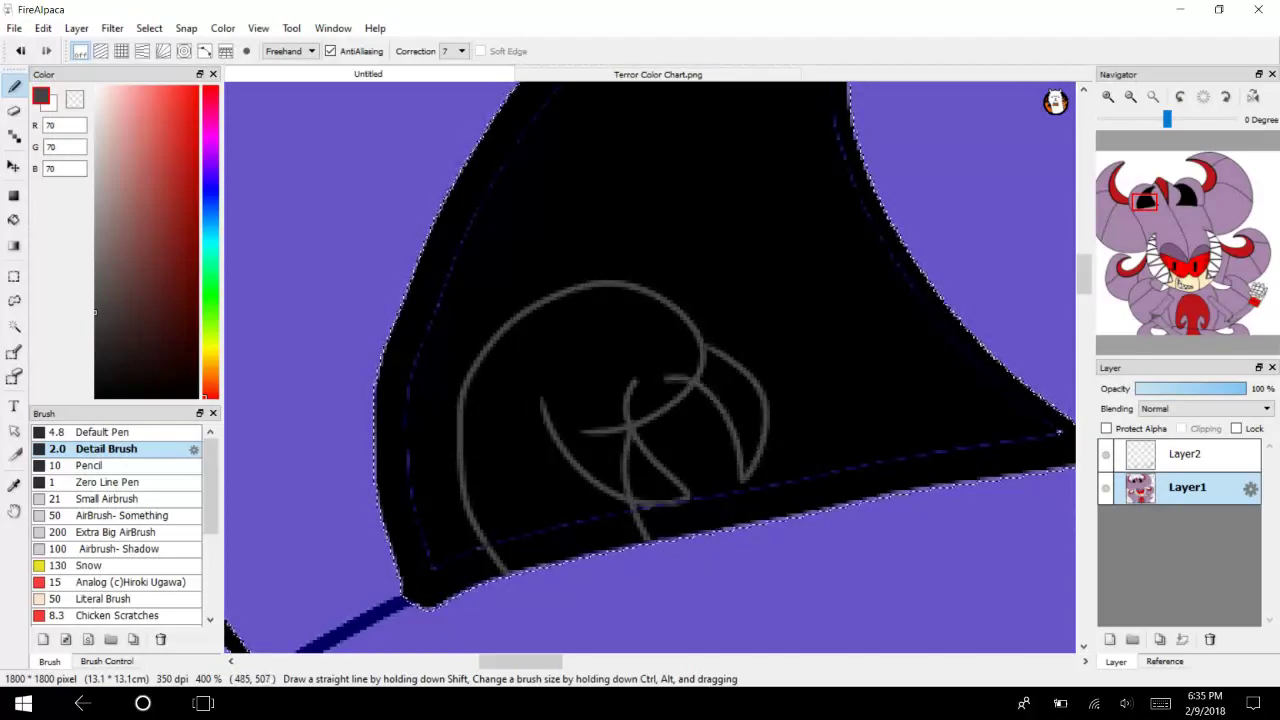
Draw the small figure's two eyes above its nose in the same dark grey.
{"action": "left_click", "coordinate": [1108, 97]}
{"action": "left_click", "coordinate": [1108, 97]}
{"action": "left_click", "coordinate": [1108, 97]}
{"action": "mouse_move", "coordinate": [604, 303]}
{"action": "left_mouse_down"}
{"action": "mouse_move", "coordinate": [531, 297]}
{"action": "mouse_move", "coordinate": [620, 323]}
{"action": "mouse_move", "coordinate": [608, 297]}
{"action": "left_mouse_up"}
{"action": "mouse_move", "coordinate": [695, 238]}
{"action": "left_mouse_down"}
{"action": "mouse_move", "coordinate": [621, 345]}
{"action": "mouse_move", "coordinate": [652, 246]}
{"action": "left_mouse_up"}
Paint over the overlapping lines across the small figure's face and mouth, and its head edge beside the eye, in black with the Detail Brush.
{"action": "scroll", "coordinate": [650, 367], "scroll_direction": "down", "scroll_amount": 5}
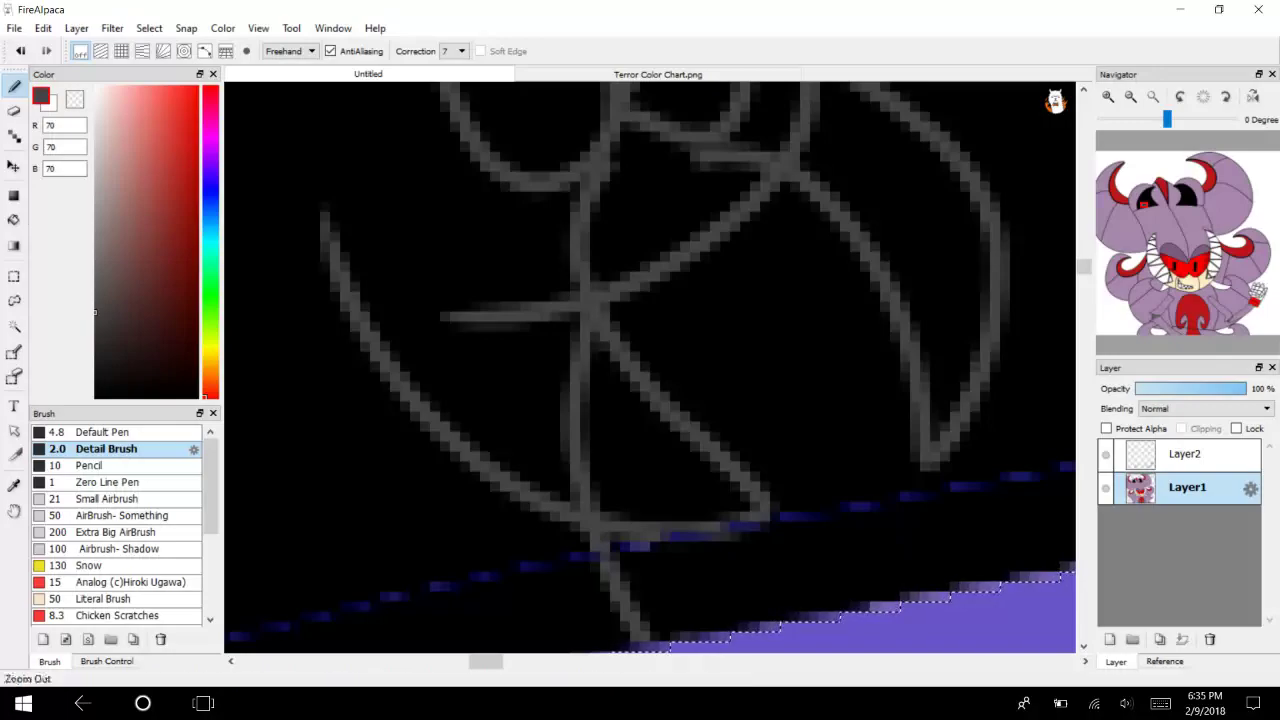
{"action": "left_click", "coordinate": [1130, 96]}
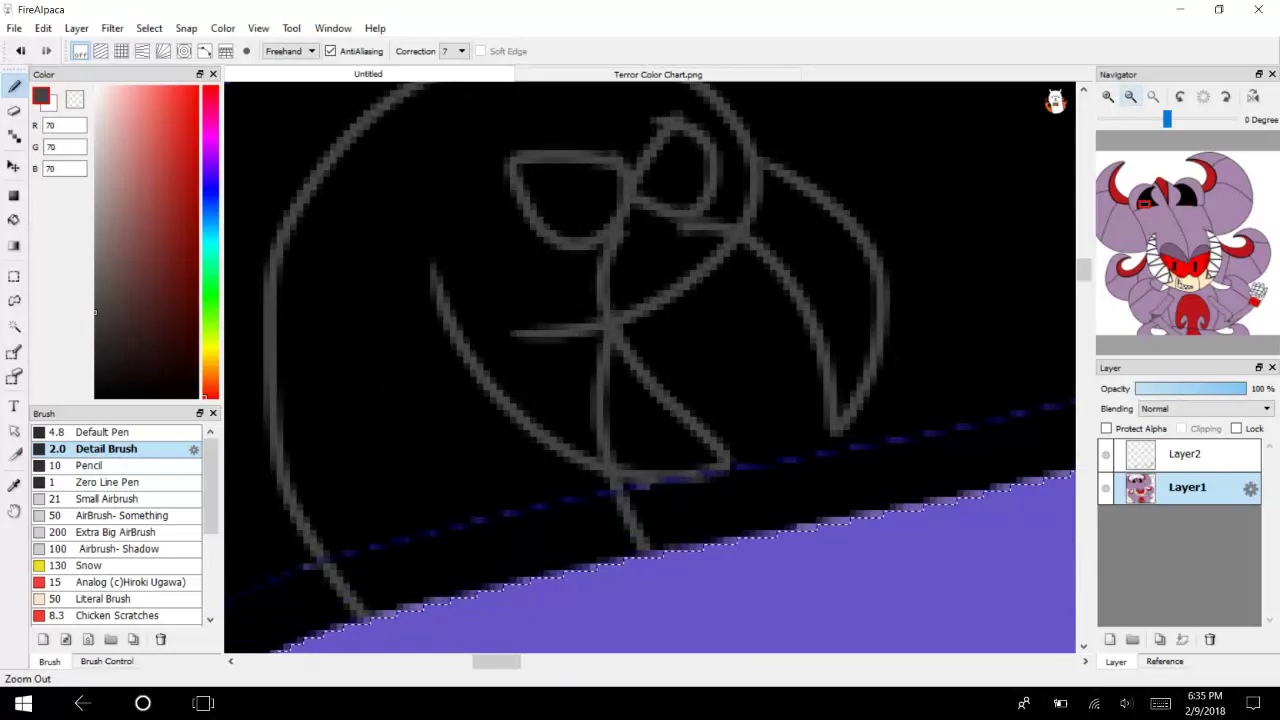
{"action": "left_click", "coordinate": [96, 397]}
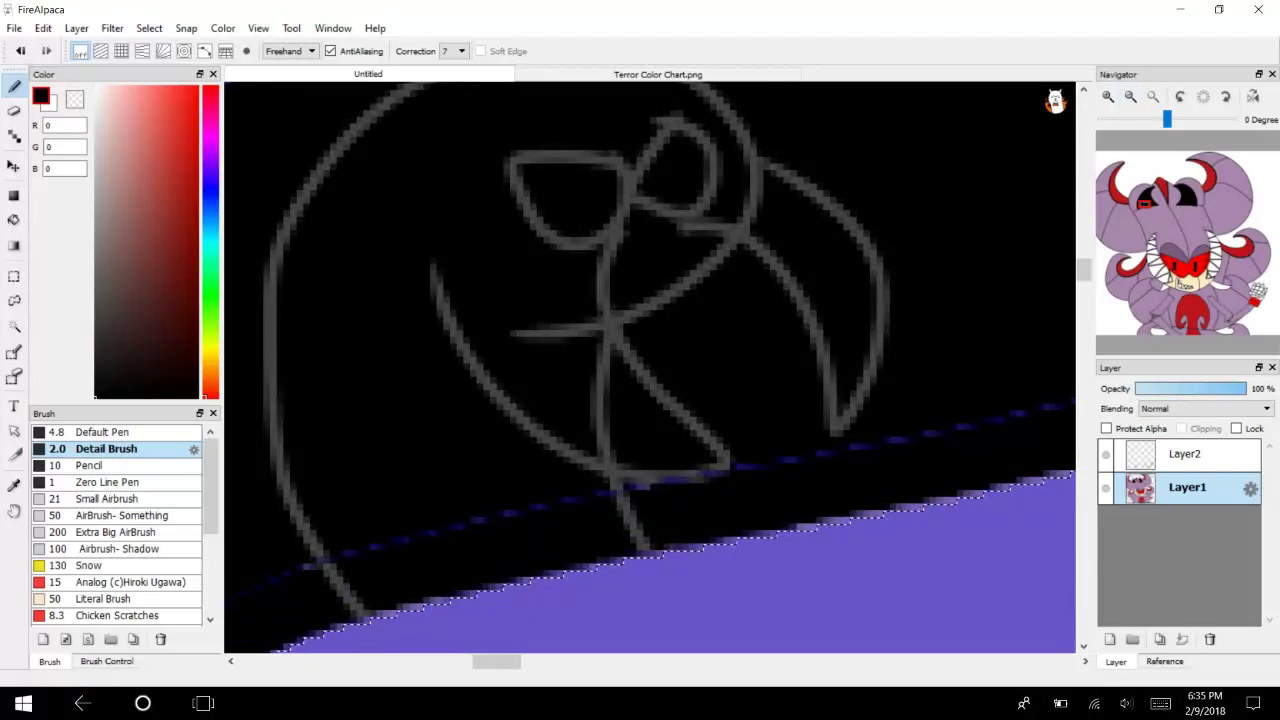
{"action": "key", "text": "e"}
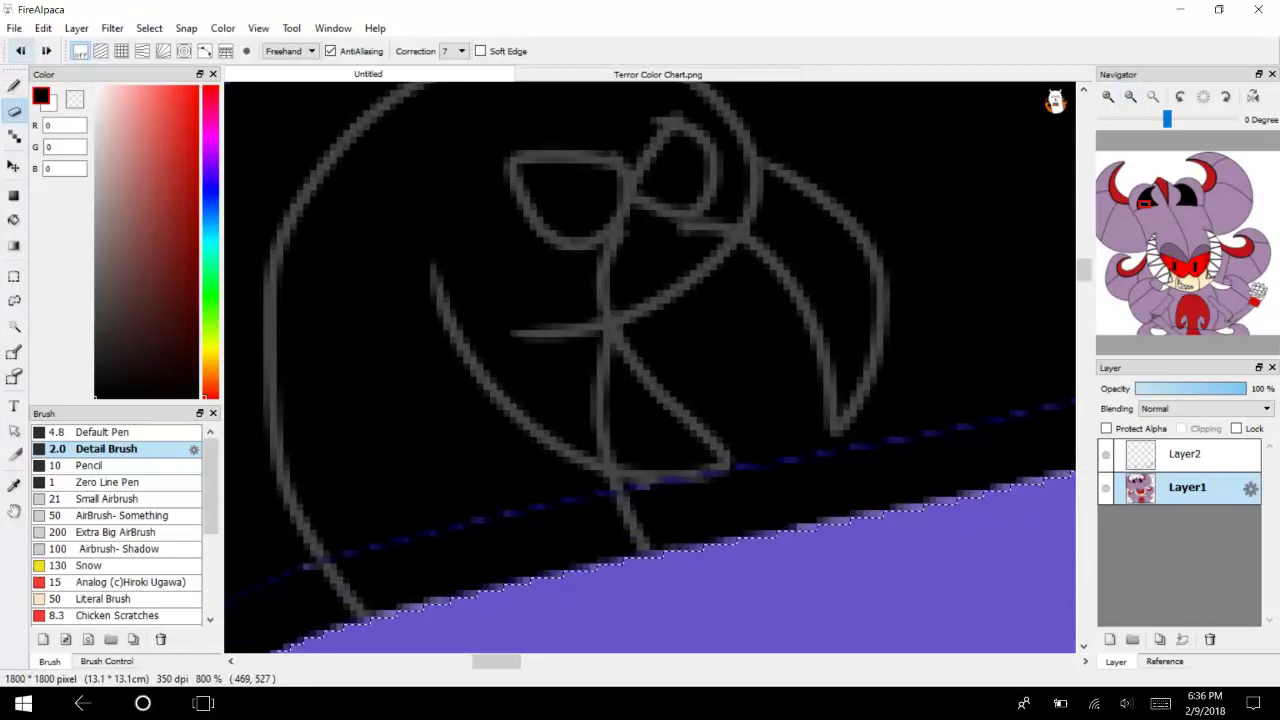
{"action": "left_click", "coordinate": [14, 86]}
{"action": "mouse_move", "coordinate": [562, 332]}
{"action": "left_mouse_down"}
{"action": "mouse_move", "coordinate": [518, 321]}
{"action": "mouse_move", "coordinate": [605, 353]}
{"action": "mouse_move", "coordinate": [606, 372]}
{"action": "mouse_move", "coordinate": [567, 362]}
{"action": "mouse_move", "coordinate": [587, 393]}
{"action": "mouse_move", "coordinate": [545, 366]}
{"action": "mouse_move", "coordinate": [567, 349]}
{"action": "mouse_move", "coordinate": [573, 402]}
{"action": "mouse_move", "coordinate": [610, 455]}
{"action": "mouse_move", "coordinate": [571, 368]}
{"action": "mouse_move", "coordinate": [598, 390]}
{"action": "left_mouse_up"}
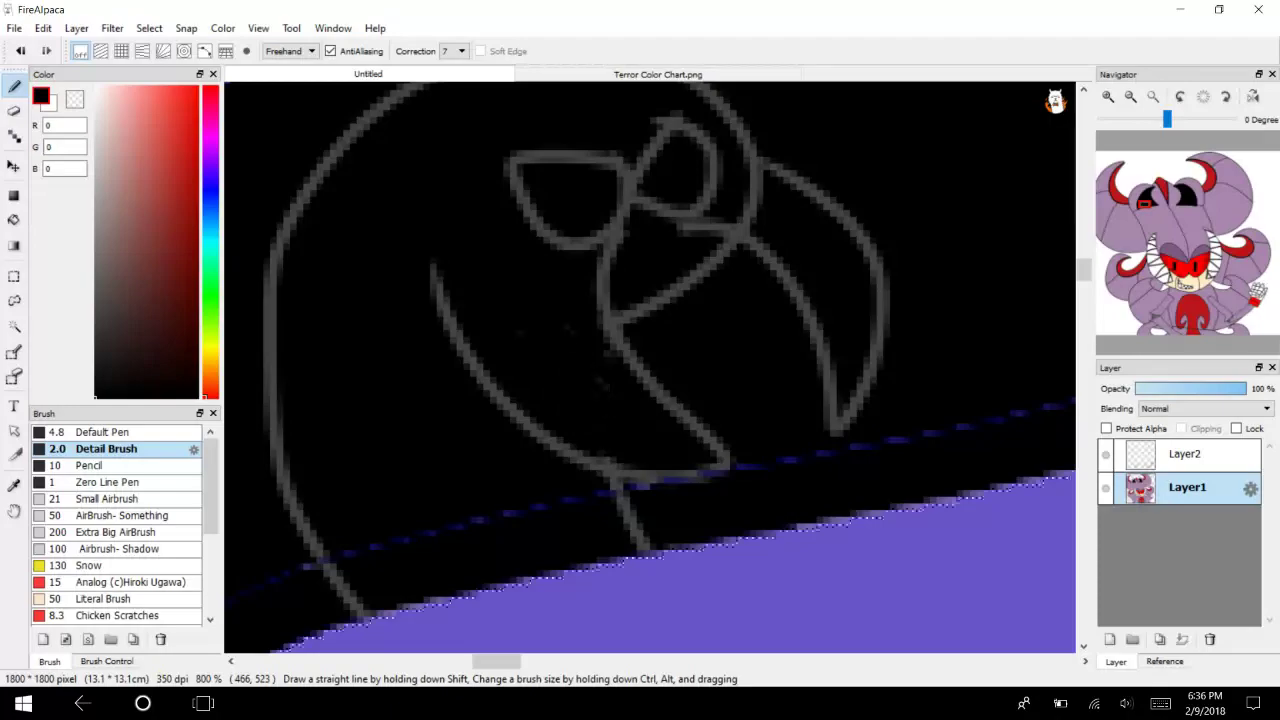
{"action": "mouse_move", "coordinate": [744, 207]}
{"action": "left_mouse_down"}
{"action": "mouse_move", "coordinate": [758, 212]}
{"action": "mouse_move", "coordinate": [752, 168]}
{"action": "mouse_move", "coordinate": [698, 228]}
{"action": "left_mouse_up"}
Try to redraw the small figure's head edge beside the eye in lighter greys (R, G and B 110, 87).
{"action": "left_click", "coordinate": [96, 263]}
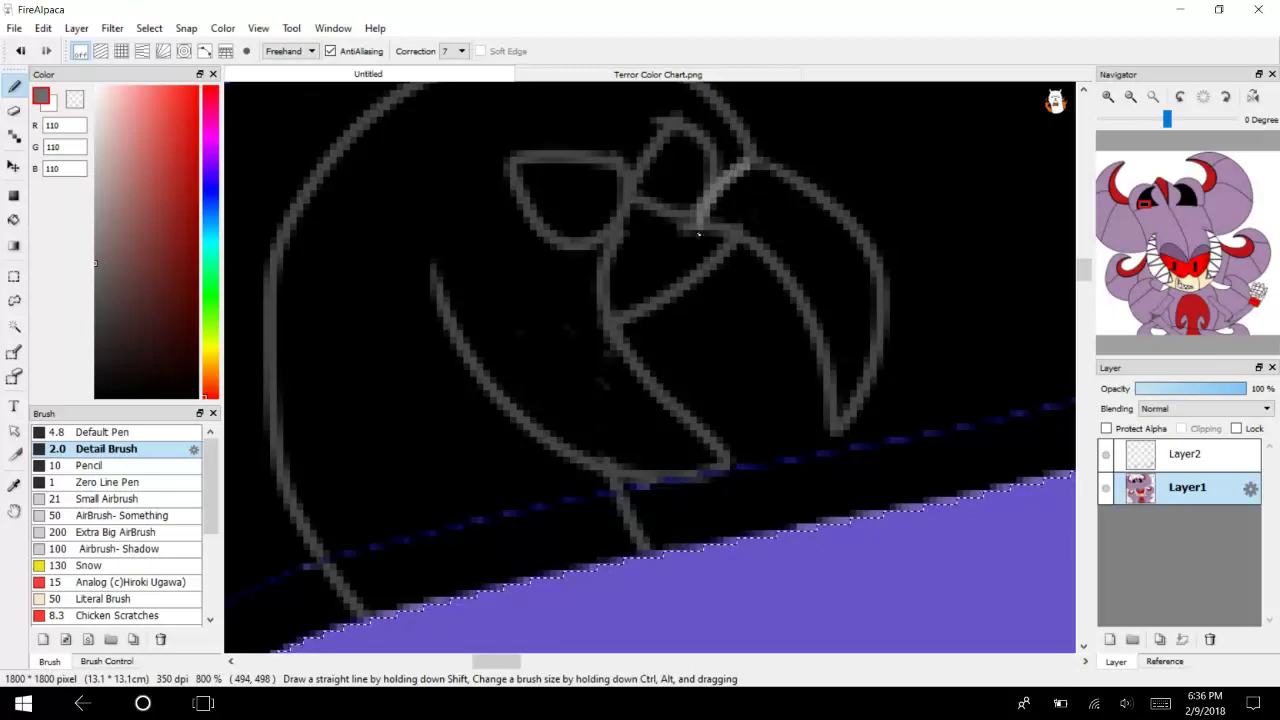
{"action": "key", "text": "ctrl+z"}
{"action": "left_click_drag", "start_coordinate": [764, 163], "coordinate": [700, 224]}
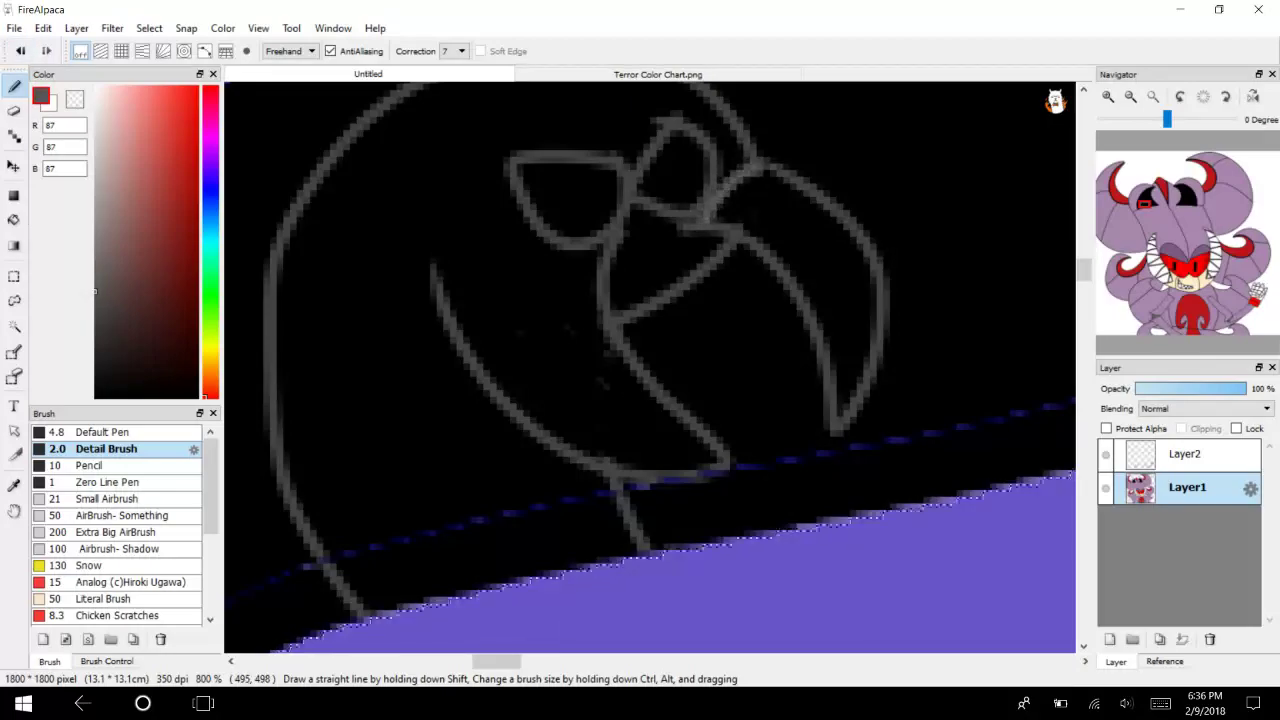
{"action": "key", "text": "ctrl+z"}
Redraw the head edge beside the eye and add three curved dividing lines across the figure's jaw in dark grey (R 70, G 70, B 70).
{"action": "left_click", "coordinate": [94, 312]}
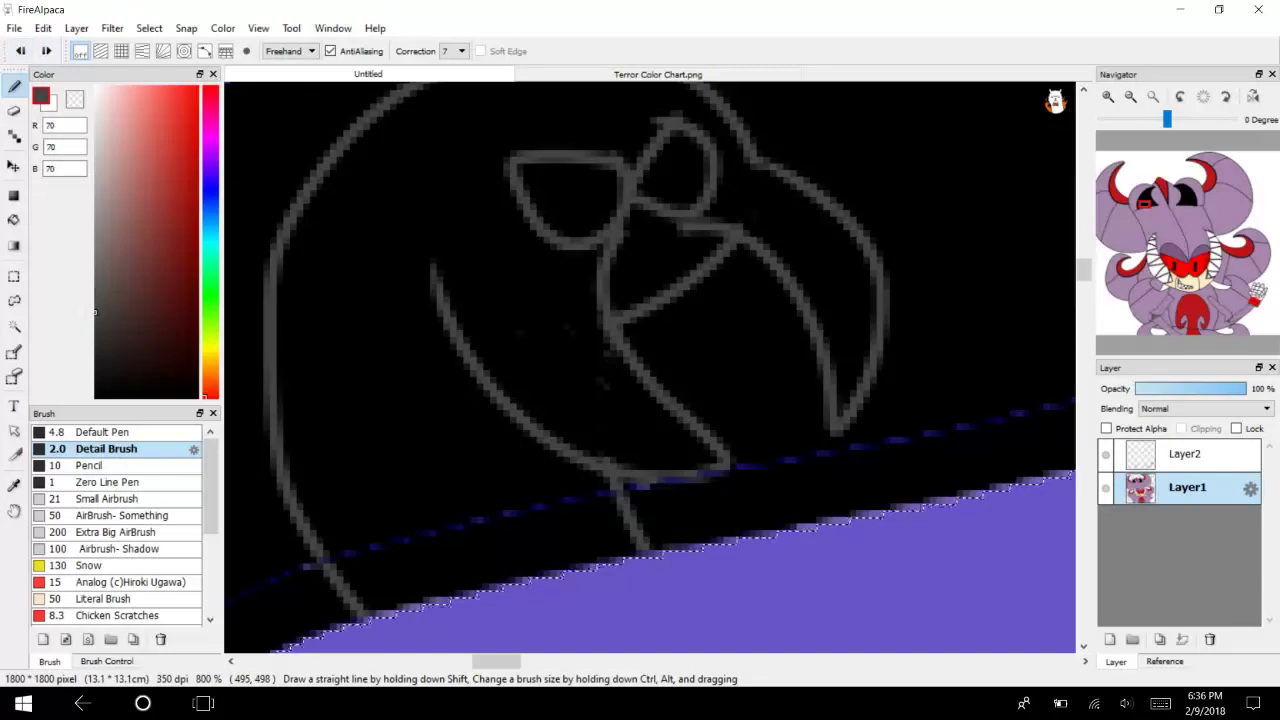
{"action": "left_click_drag", "start_coordinate": [763, 166], "coordinate": [700, 224]}
{"action": "left_click_drag", "start_coordinate": [440, 290], "coordinate": [606, 248]}
{"action": "left_click_drag", "start_coordinate": [603, 318], "coordinate": [516, 408]}
{"action": "left_click_drag", "start_coordinate": [612, 368], "coordinate": [598, 476]}
Draw two bands across the figure's side tuft, a small mark by the nose line and a curved collar line below the head.
{"action": "mouse_move", "coordinate": [758, 268]}
{"action": "left_mouse_down"}
{"action": "mouse_move", "coordinate": [800, 236]}
{"action": "mouse_move", "coordinate": [864, 232]}
{"action": "left_mouse_up"}
{"action": "left_click_drag", "start_coordinate": [812, 322], "coordinate": [878, 310]}
{"action": "mouse_move", "coordinate": [668, 286]}
{"action": "left_mouse_down"}
{"action": "mouse_move", "coordinate": [623, 268]}
{"action": "mouse_move", "coordinate": [611, 280]}
{"action": "left_mouse_up"}
{"action": "left_click_drag", "start_coordinate": [276, 318], "coordinate": [540, 440]}
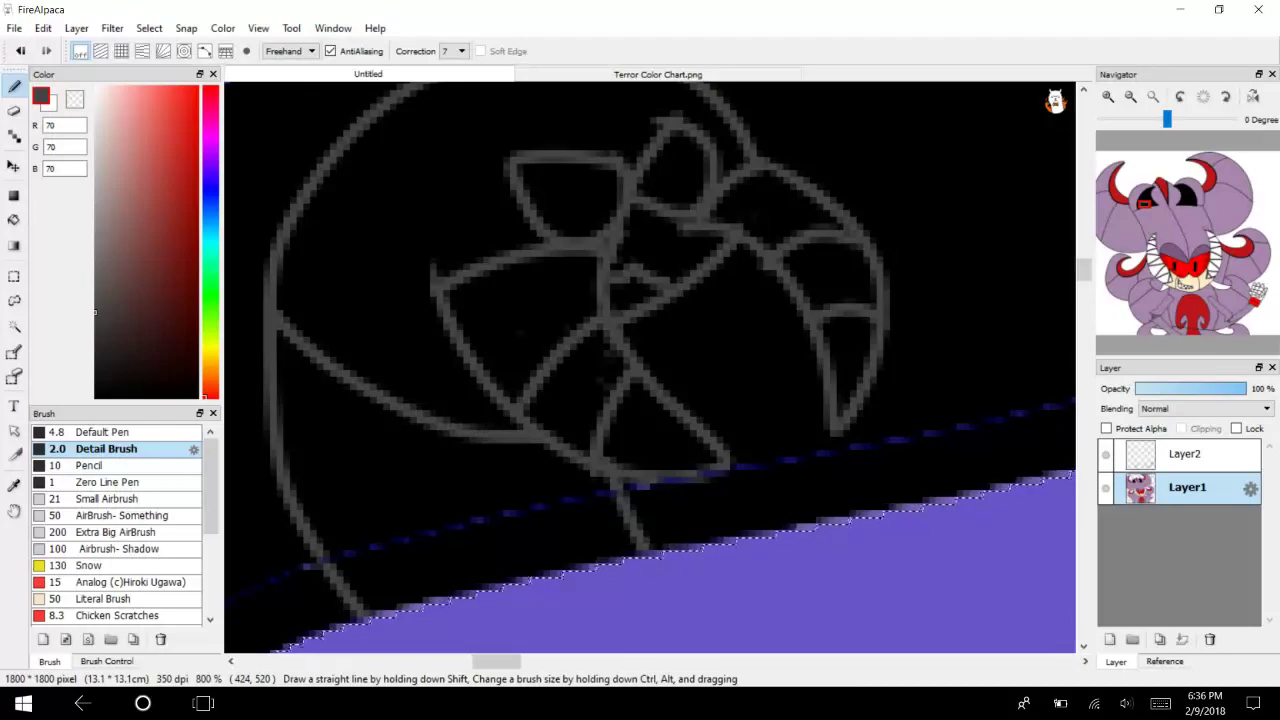
Try to paint out the ends of the figure's two neck lines below the blue dashed line in black.
{"action": "left_click_drag", "start_coordinate": [138, 307], "coordinate": [95, 398]}
{"action": "key", "text": "ctrl+d"}
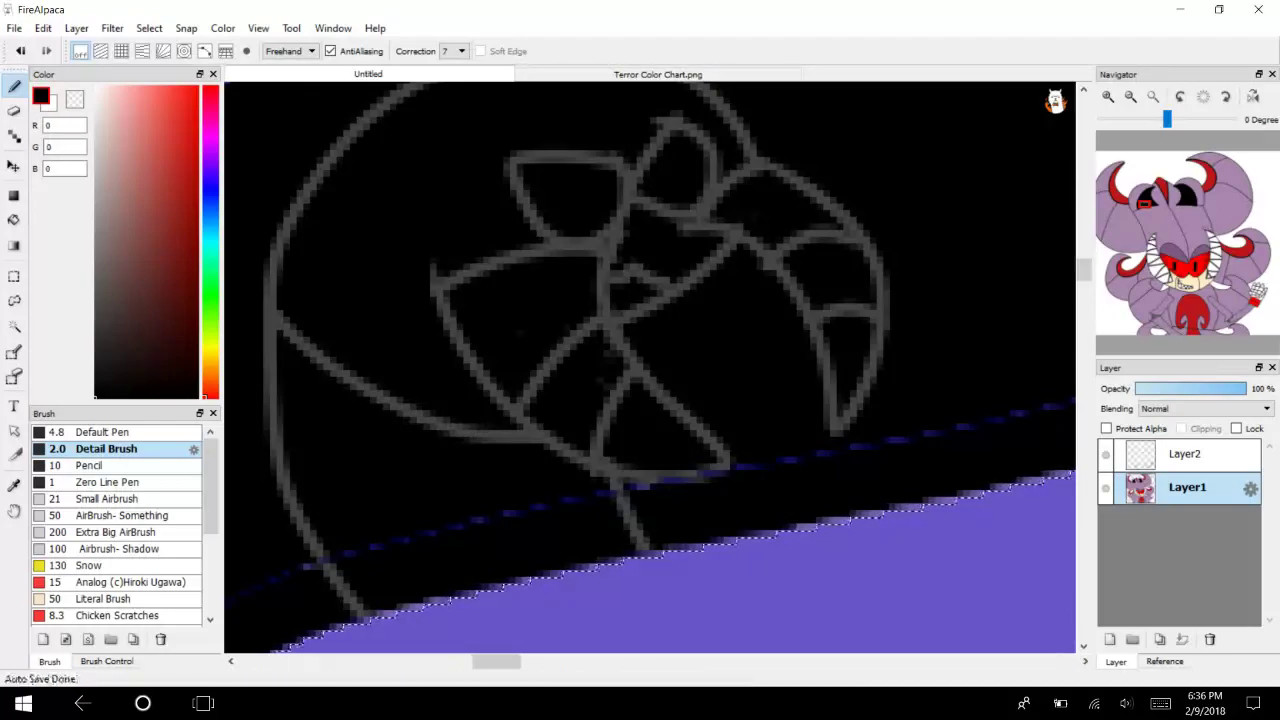
{"action": "mouse_move", "coordinate": [324, 568]}
{"action": "left_mouse_down"}
{"action": "mouse_move", "coordinate": [366, 596]}
{"action": "mouse_move", "coordinate": [330, 573]}
{"action": "left_mouse_up"}
{"action": "left_click_drag", "start_coordinate": [620, 500], "coordinate": [646, 547]}
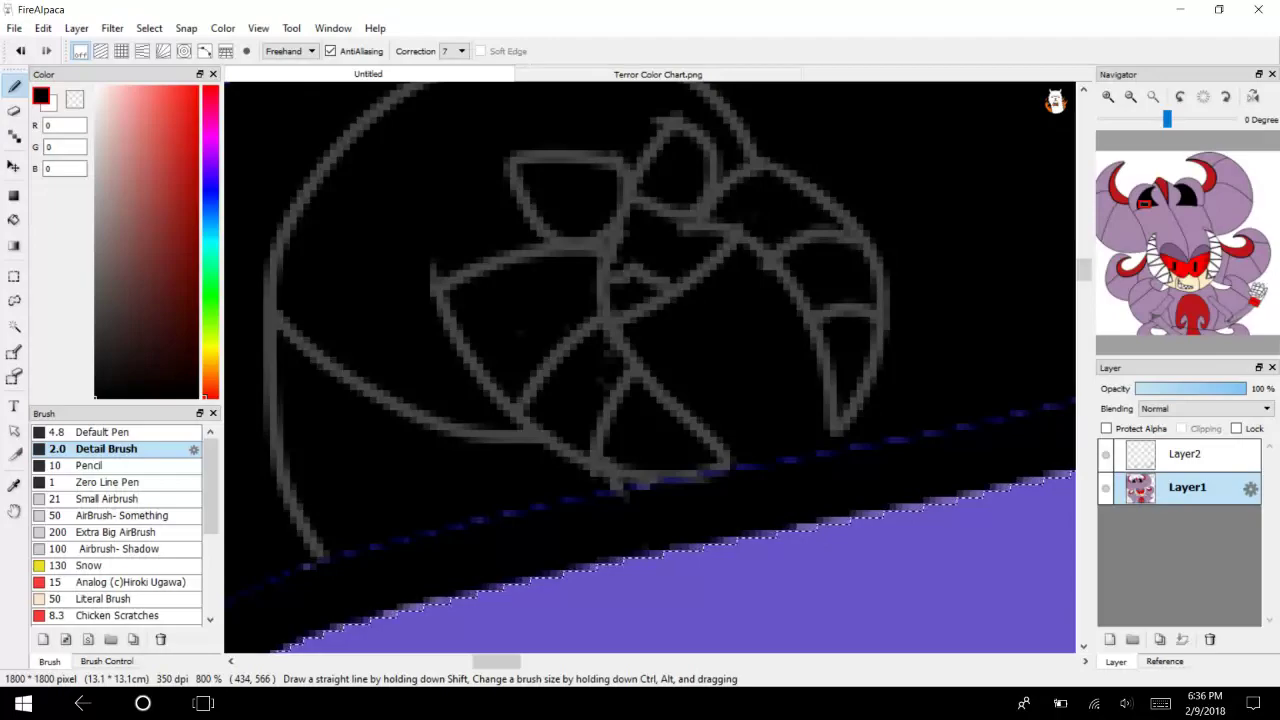
{"action": "key", "text": "ctrl+z"}
{"action": "key", "text": "ctrl+z"}
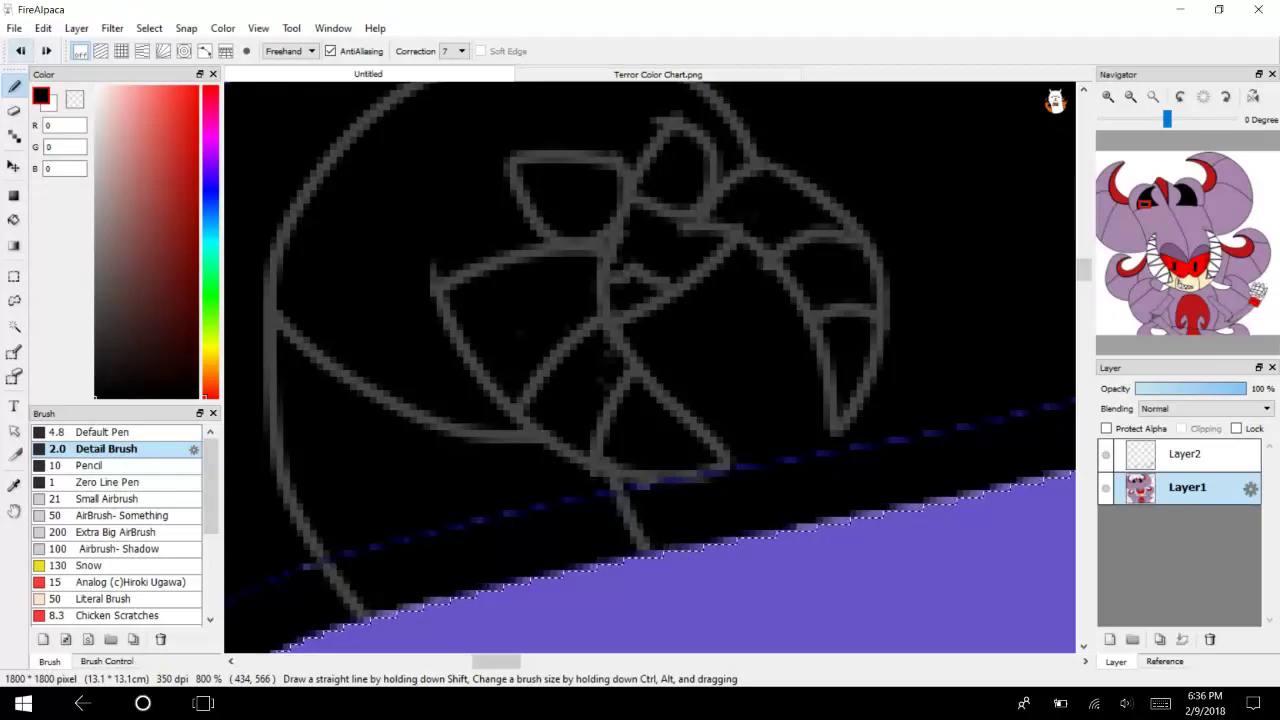
Fill the figure's head, neck area and two jaw segments with light orange (R 251, G 191, B 102) using the Bucket tool.
{"action": "left_click", "coordinate": [1130, 96]}
{"action": "left_click", "coordinate": [210, 368]}
{"action": "left_click_drag", "start_coordinate": [159, 163], "coordinate": [156, 90]}
{"action": "left_click", "coordinate": [14, 219]}
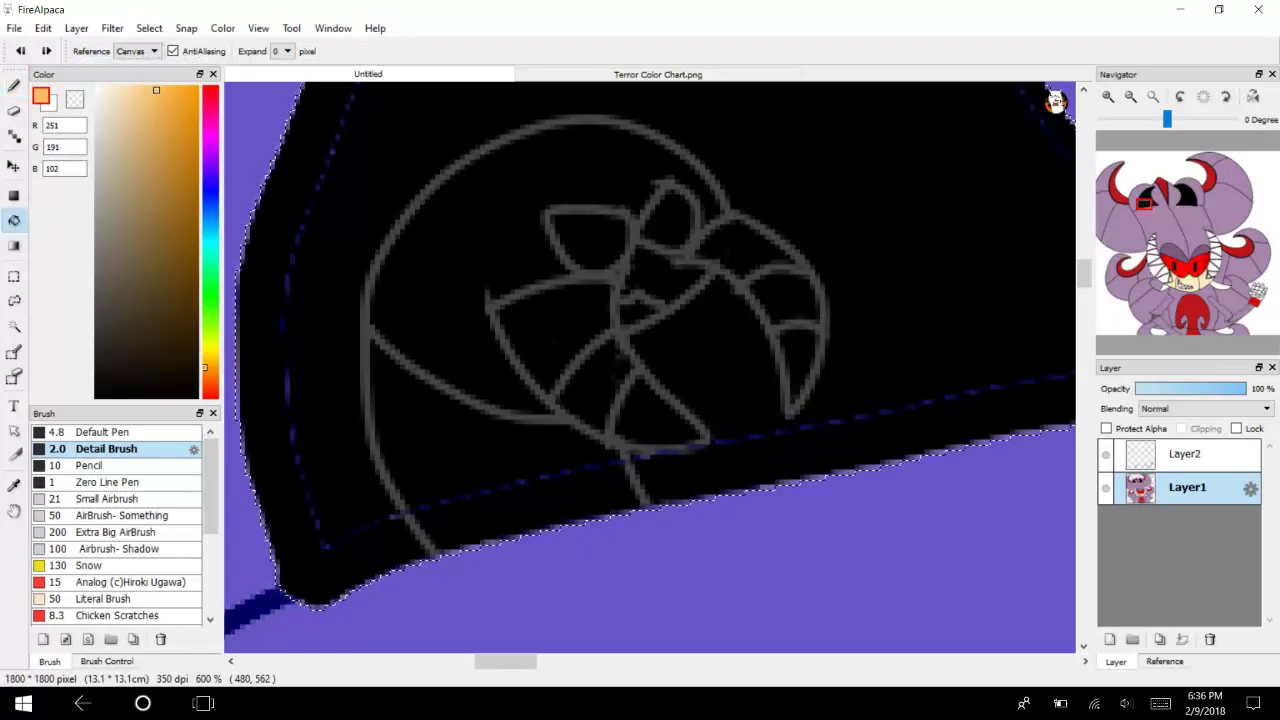
{"action": "left_click", "coordinate": [432, 426]}
{"action": "left_click", "coordinate": [426, 300]}
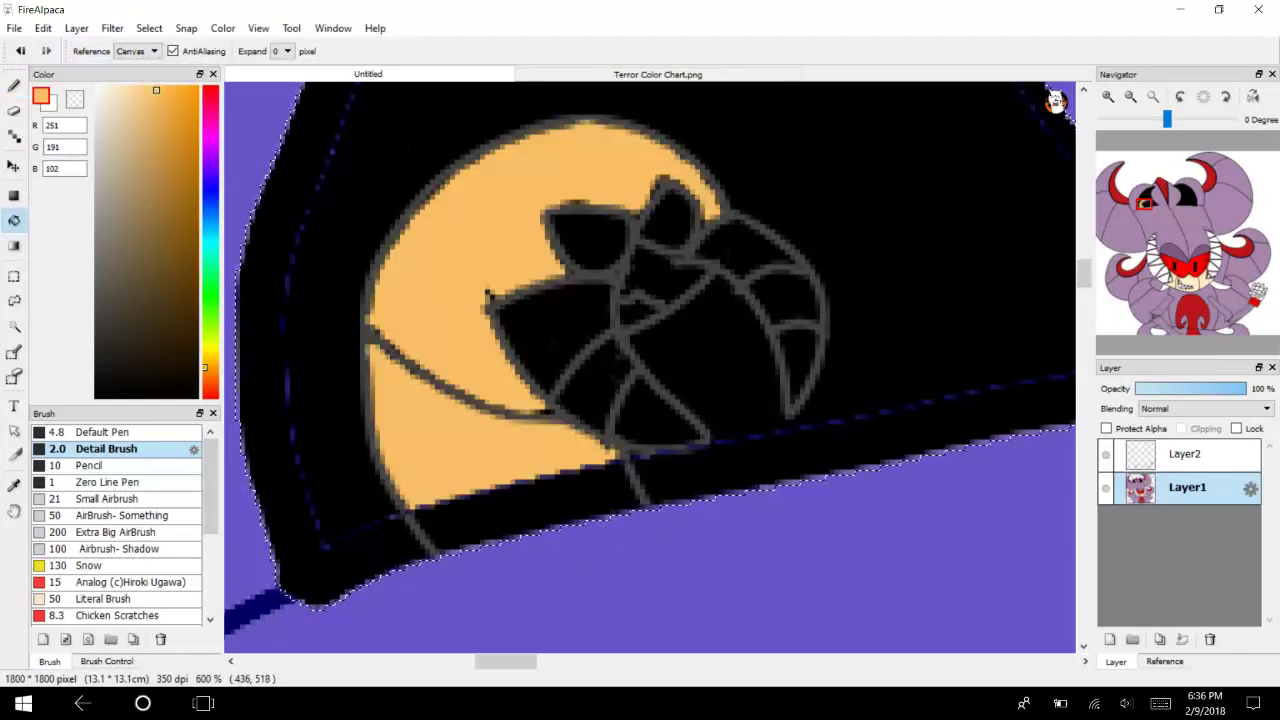
{"action": "left_click", "coordinate": [558, 330]}
{"action": "left_click", "coordinate": [655, 415]}
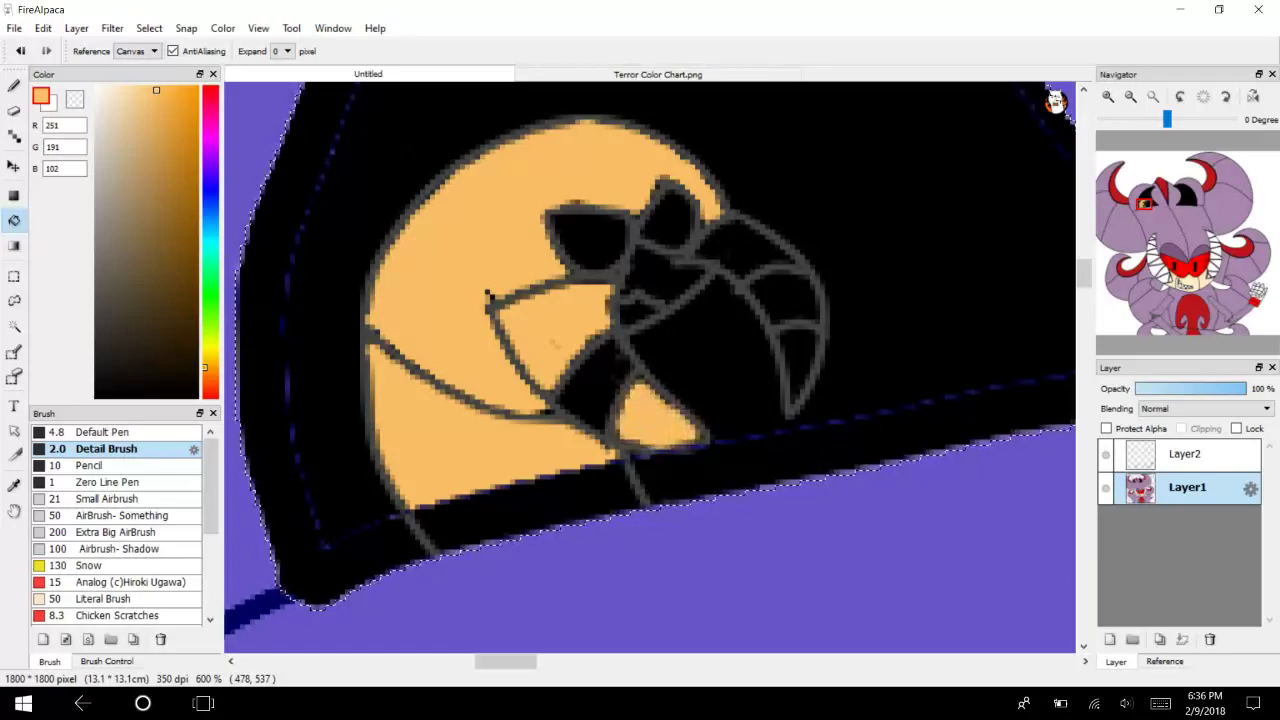
Fill the figure's head, outer jaw segments, nose area, and the base and tip of its side tuft with orange (R 248, G 170, B 53).
{"action": "left_click", "coordinate": [176, 93]}
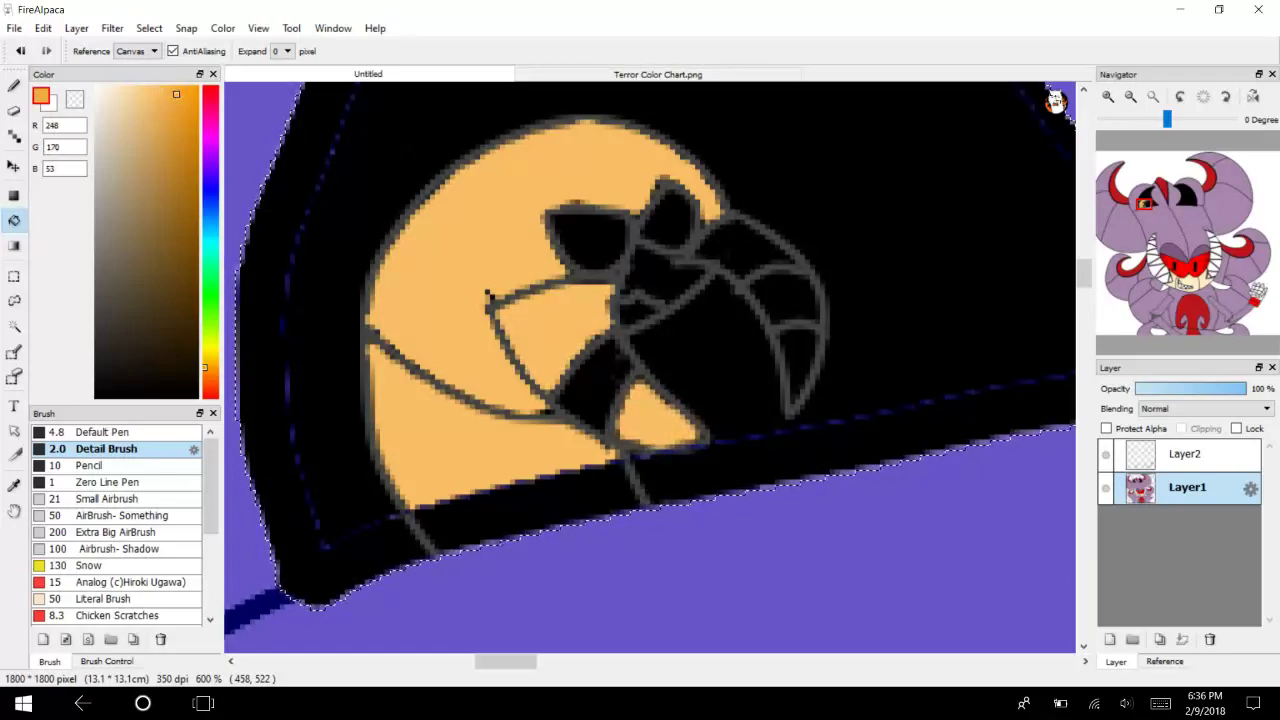
{"action": "left_click", "coordinate": [430, 280]}
{"action": "left_click", "coordinate": [552, 329]}
{"action": "left_click", "coordinate": [658, 416]}
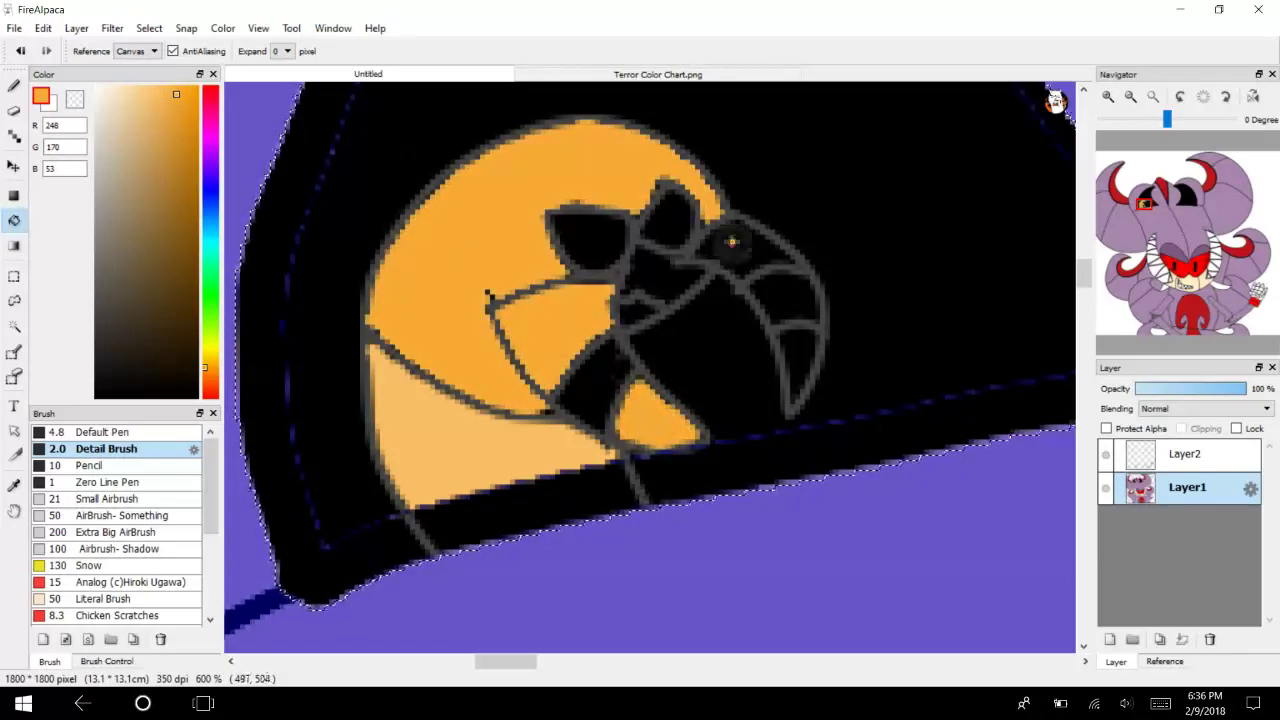
{"action": "left_click", "coordinate": [800, 355]}
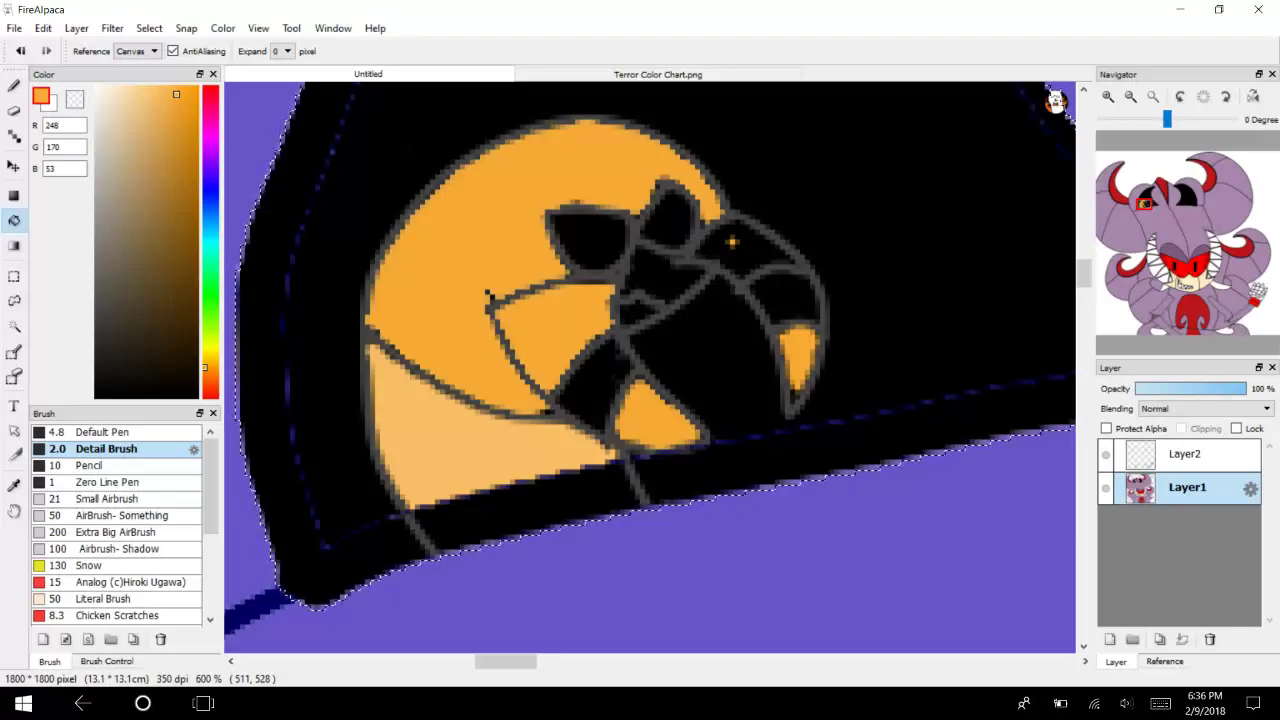
{"action": "left_click", "coordinate": [732, 241]}
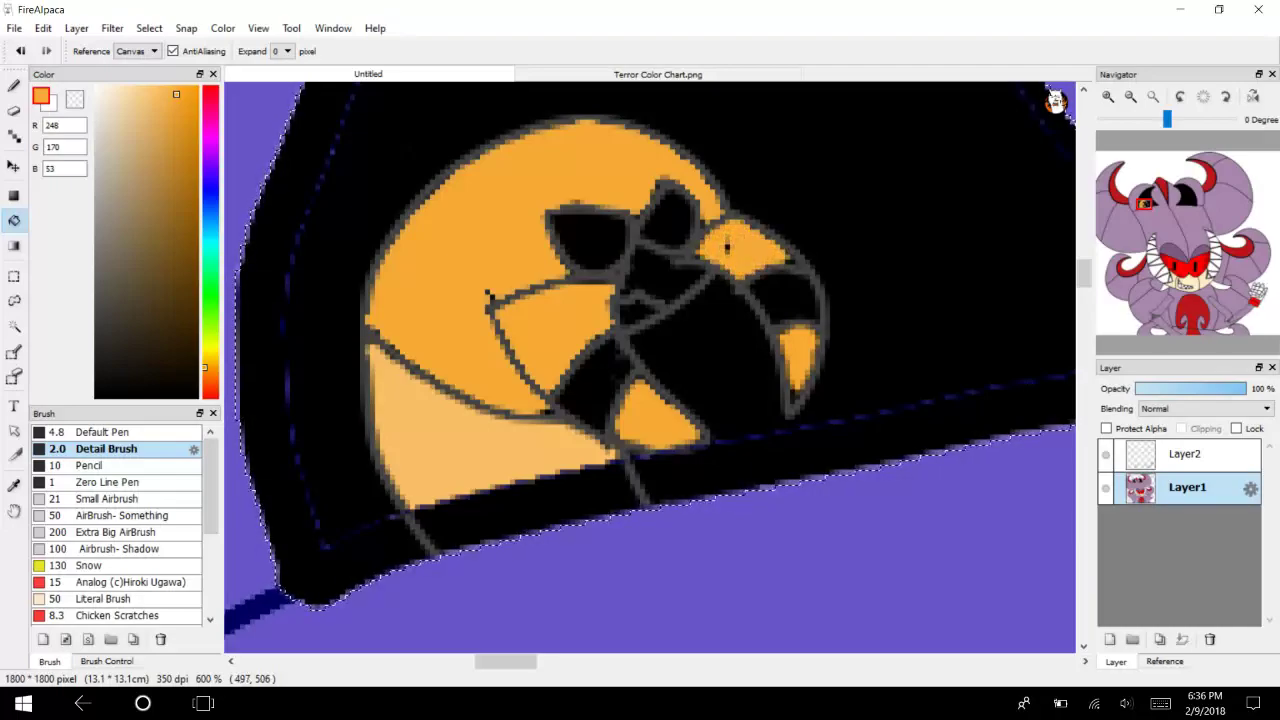
{"action": "key", "text": "b"}
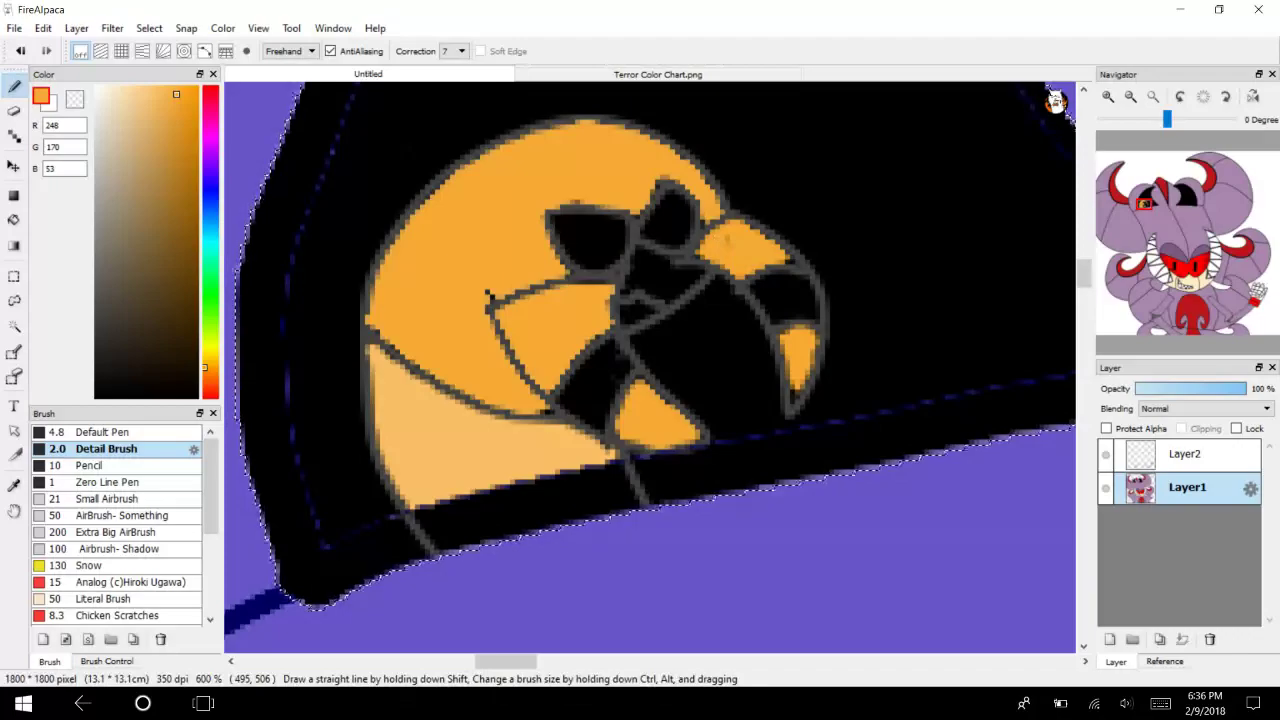
{"action": "key", "text": "g"}
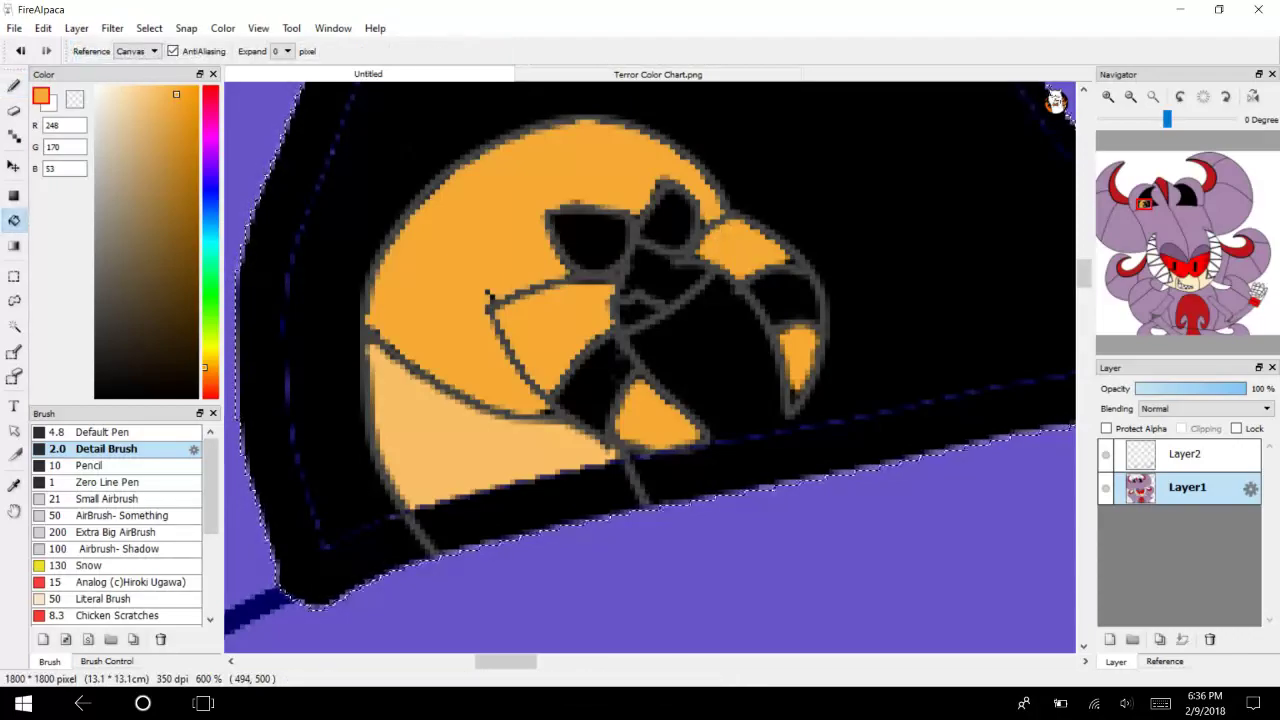
{"action": "left_click", "coordinate": [662, 270]}
{"action": "left_click", "coordinate": [634, 312]}
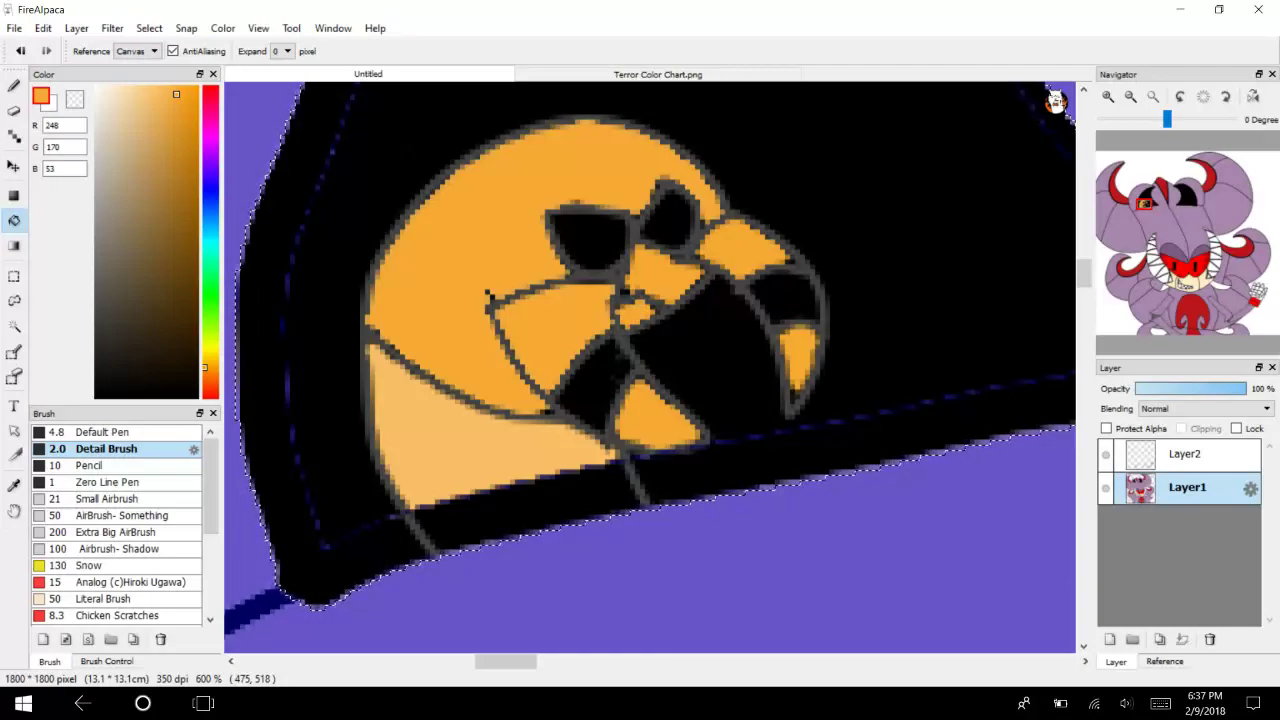
Fill the figure's neck area with grey (R 144, G 144, B 144) and the strip below it with the head's orange.
{"action": "left_click", "coordinate": [95, 221]}
{"action": "left_click", "coordinate": [430, 432]}
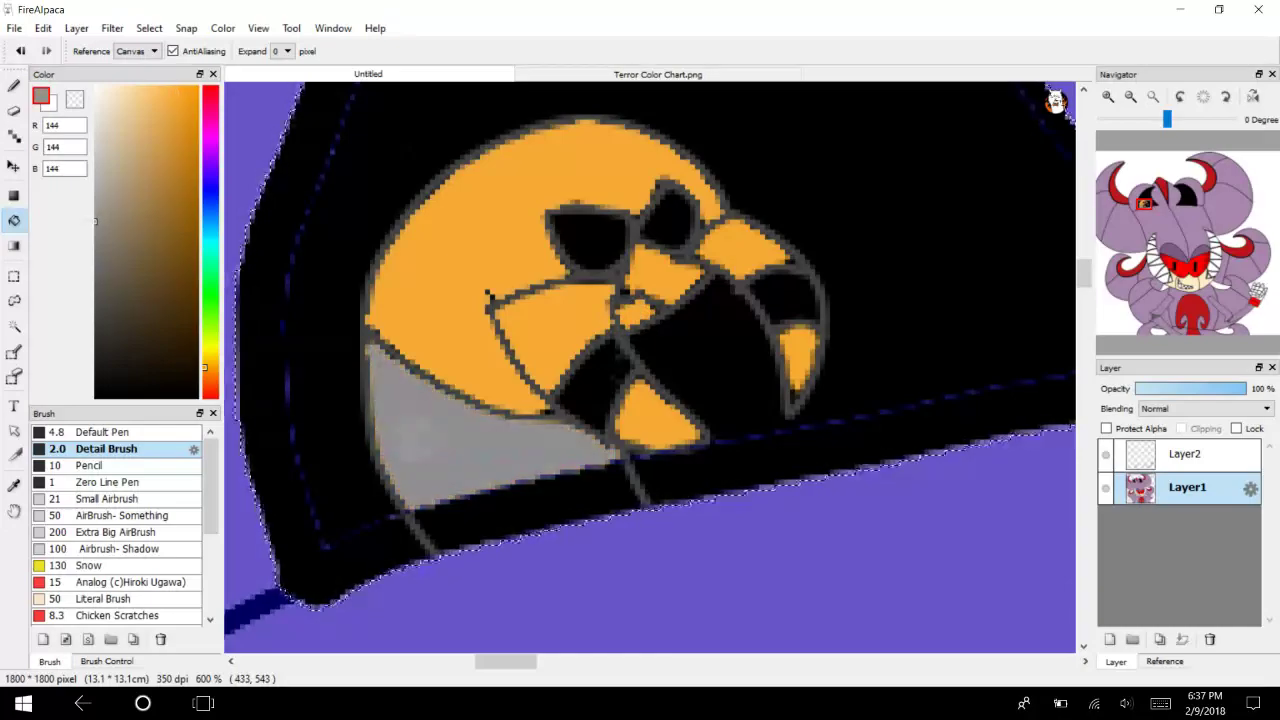
{"action": "key", "text": "i"}
{"action": "left_click", "coordinate": [448, 270]}
{"action": "left_click", "coordinate": [14, 220]}
{"action": "left_click", "coordinate": [520, 512]}
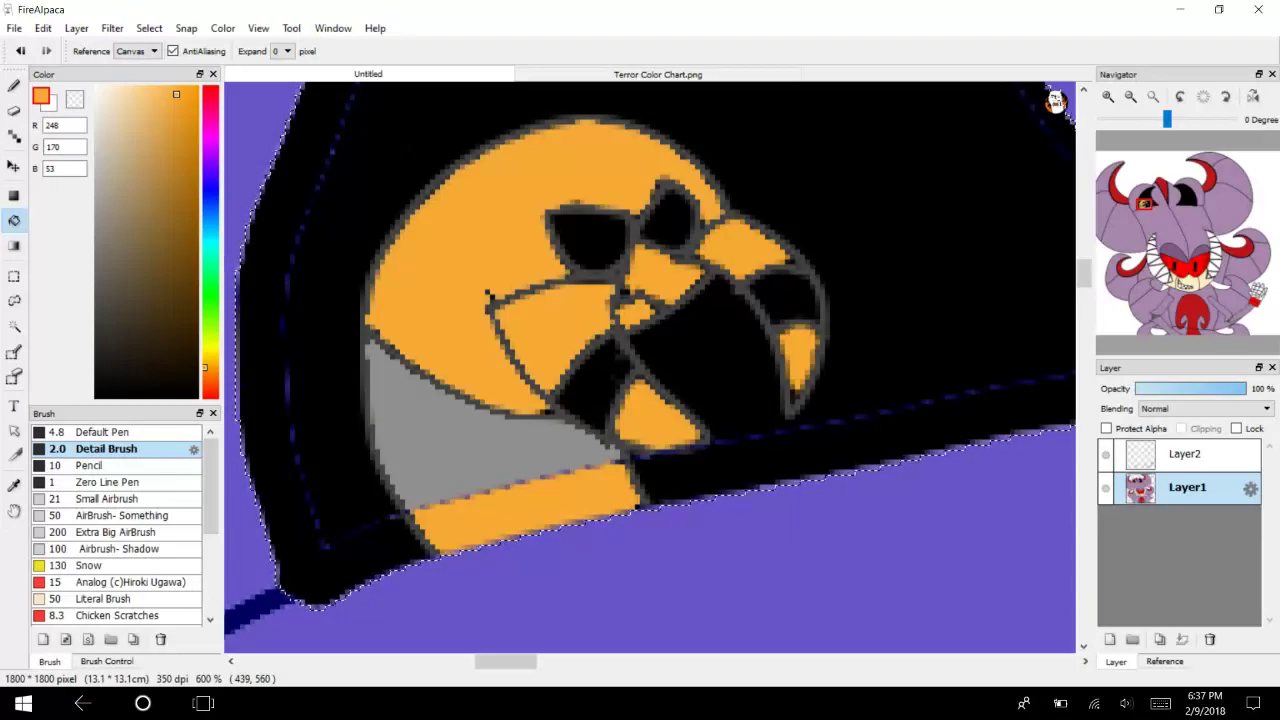
Try pink (R 248, G 53, B 133) on the figure's eyes and the middle segments of its jaw and side tuft.
{"action": "left_click", "coordinate": [210, 87]}
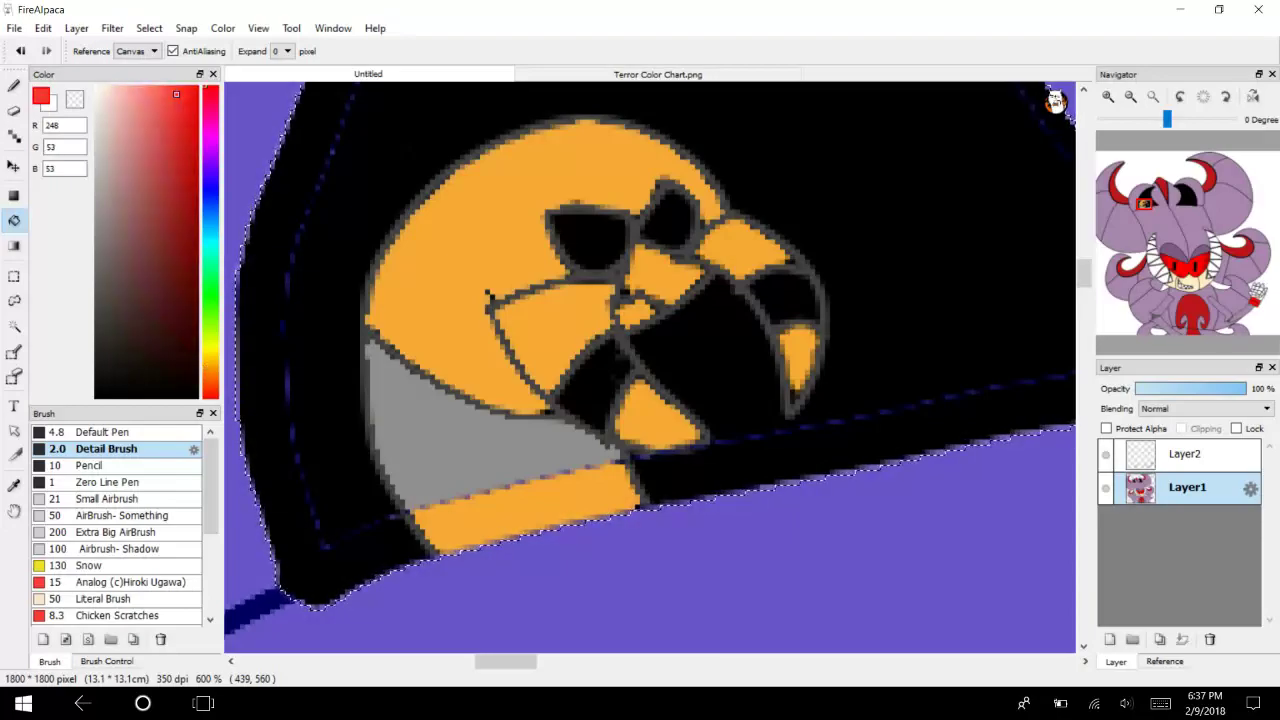
{"action": "left_click", "coordinate": [210, 106]}
{"action": "left_click", "coordinate": [591, 237]}
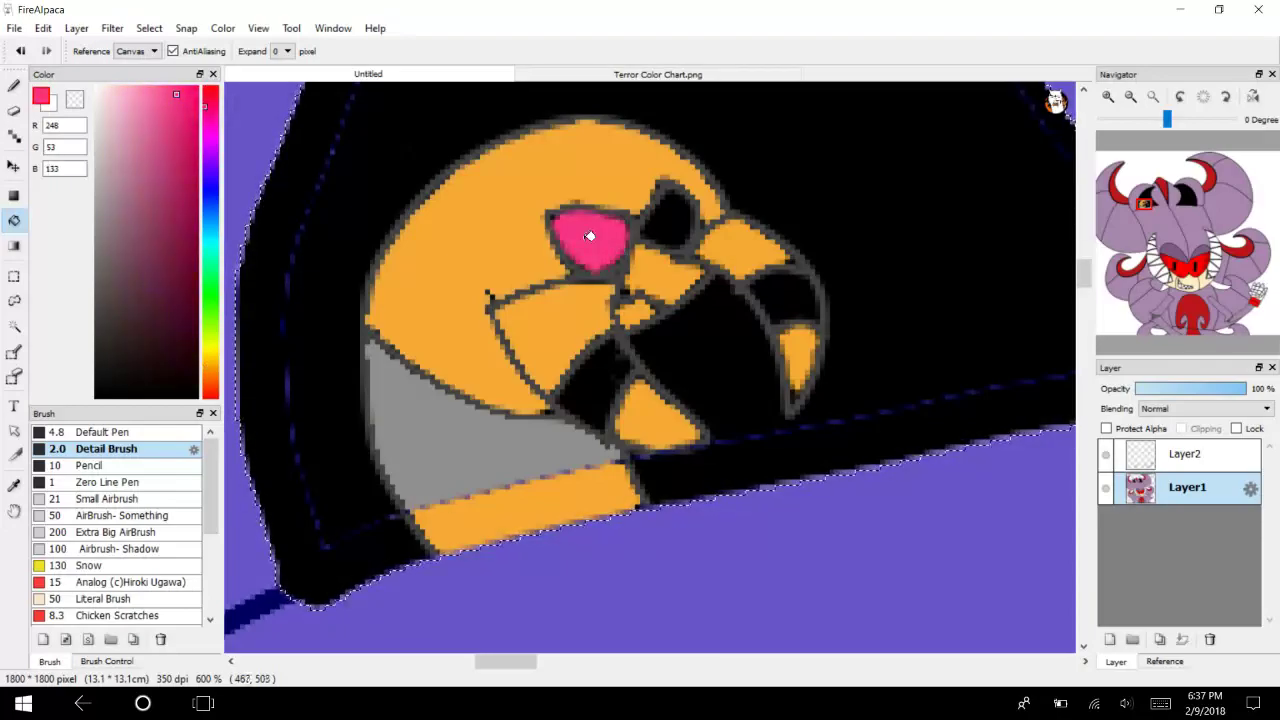
{"action": "left_click", "coordinate": [668, 218]}
{"action": "left_click", "coordinate": [594, 380]}
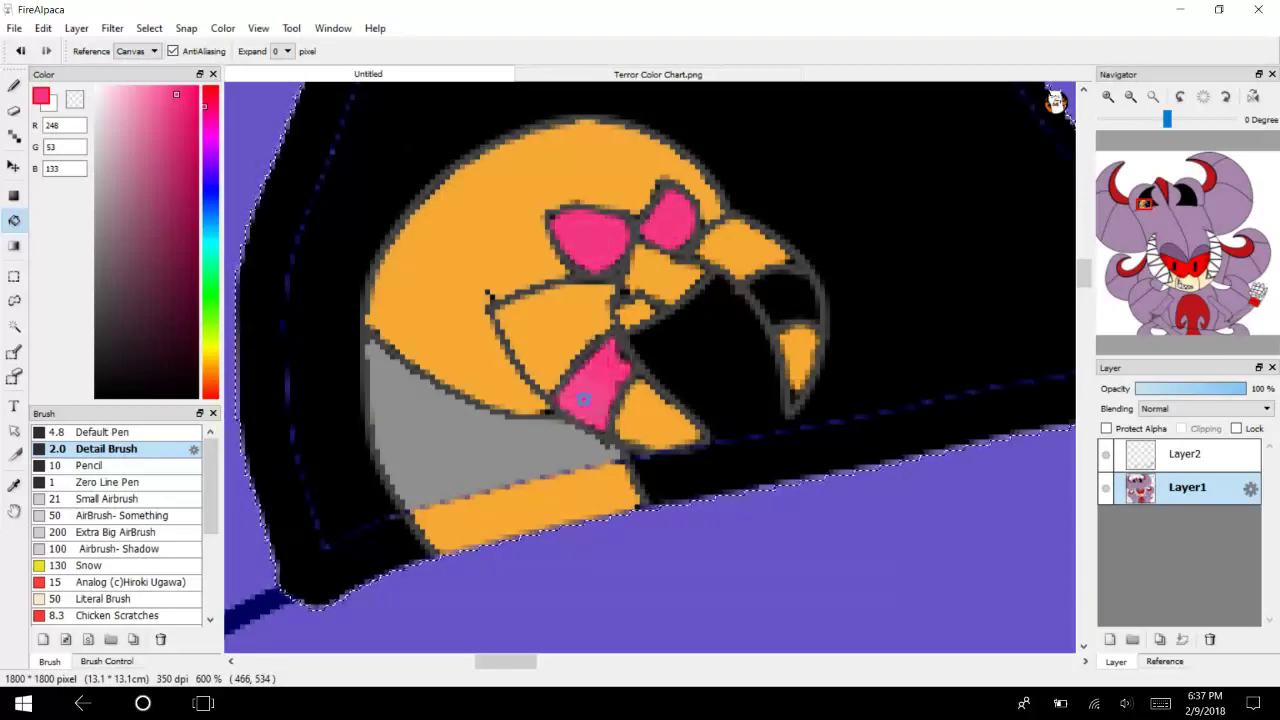
{"action": "left_click", "coordinate": [798, 297]}
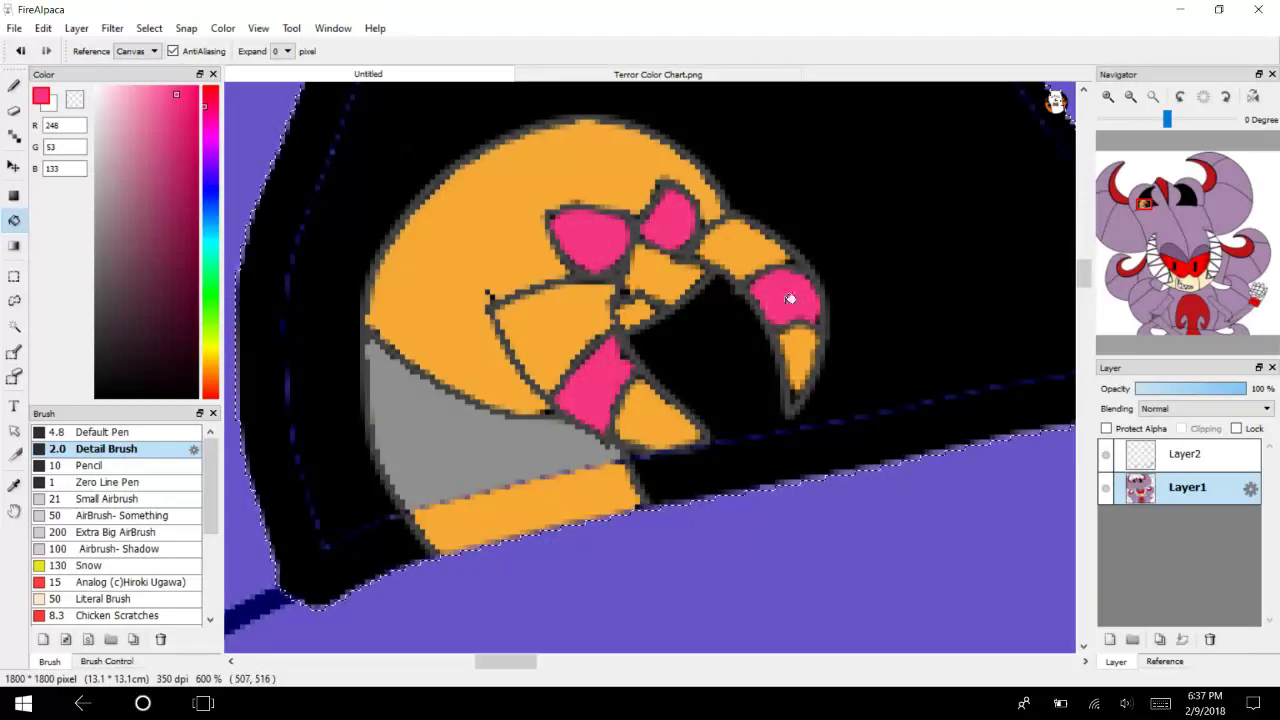
{"action": "left_click", "coordinate": [20, 50]}
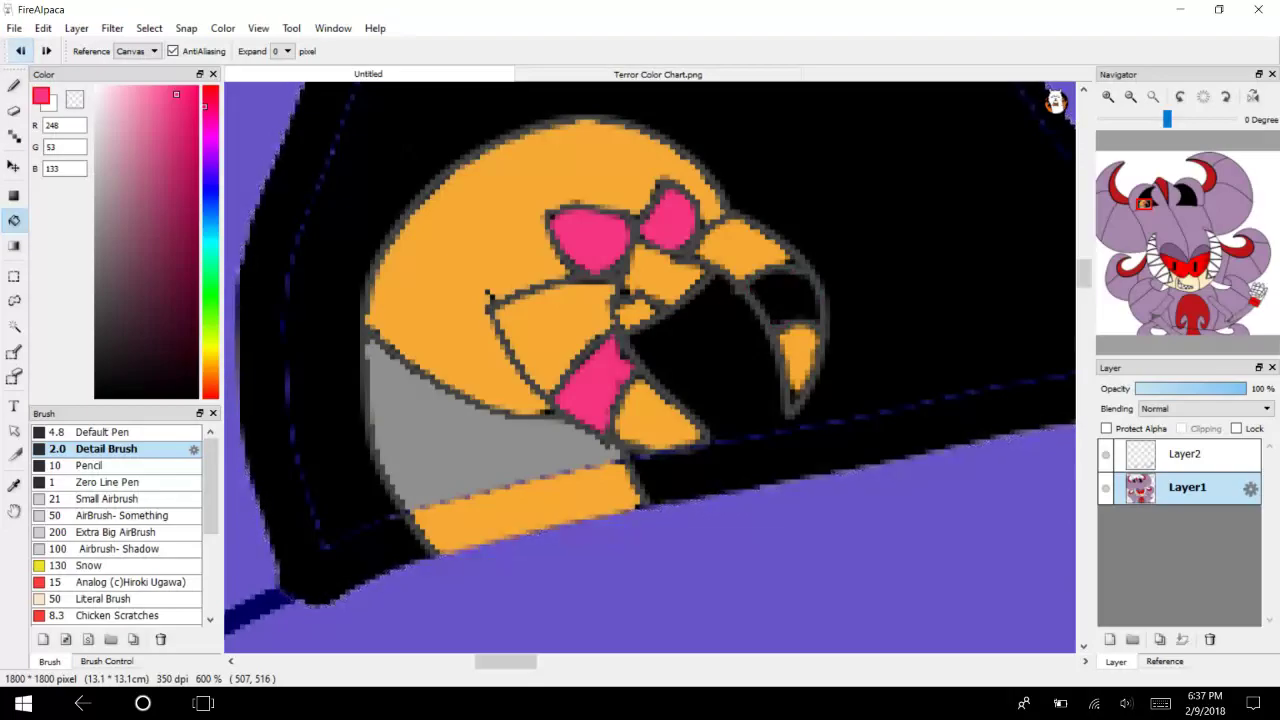
{"action": "left_click", "coordinate": [20, 50]}
Fill both of the figure's eyes with deep pink (R 238, G 0, B 98).
{"action": "left_click", "coordinate": [199, 104]}
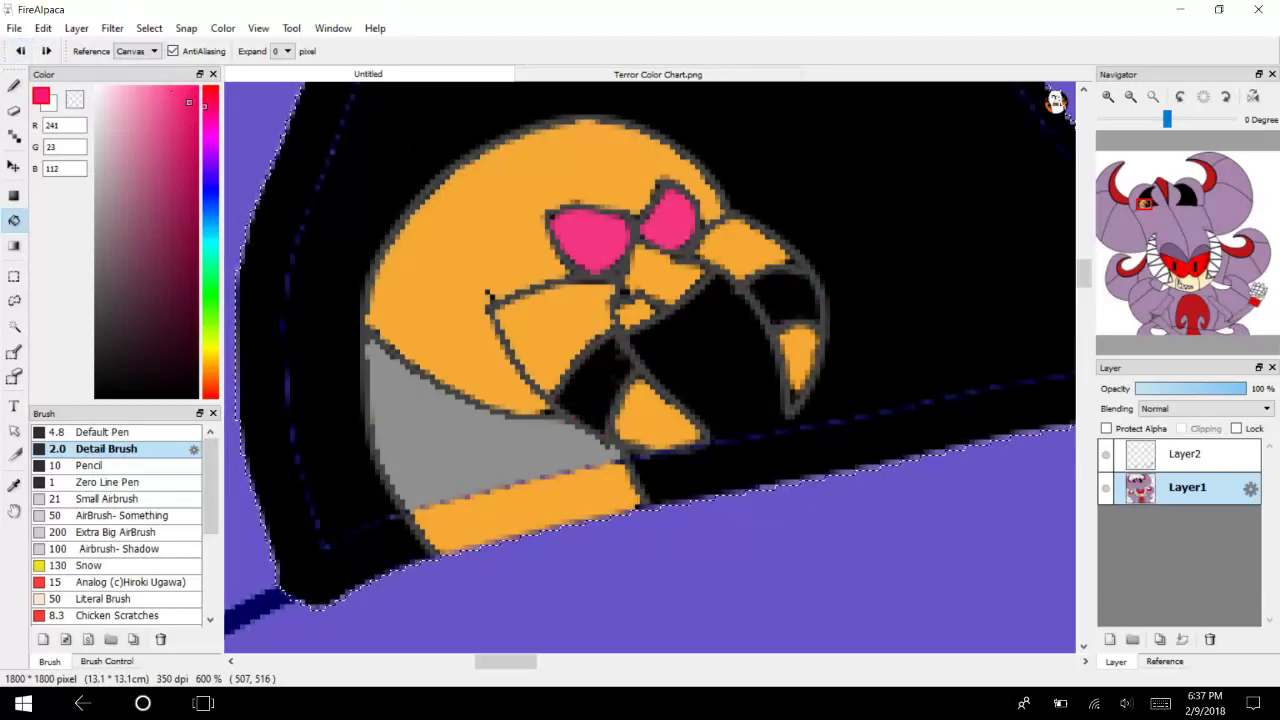
{"action": "left_click", "coordinate": [585, 240]}
{"action": "left_click", "coordinate": [672, 222]}
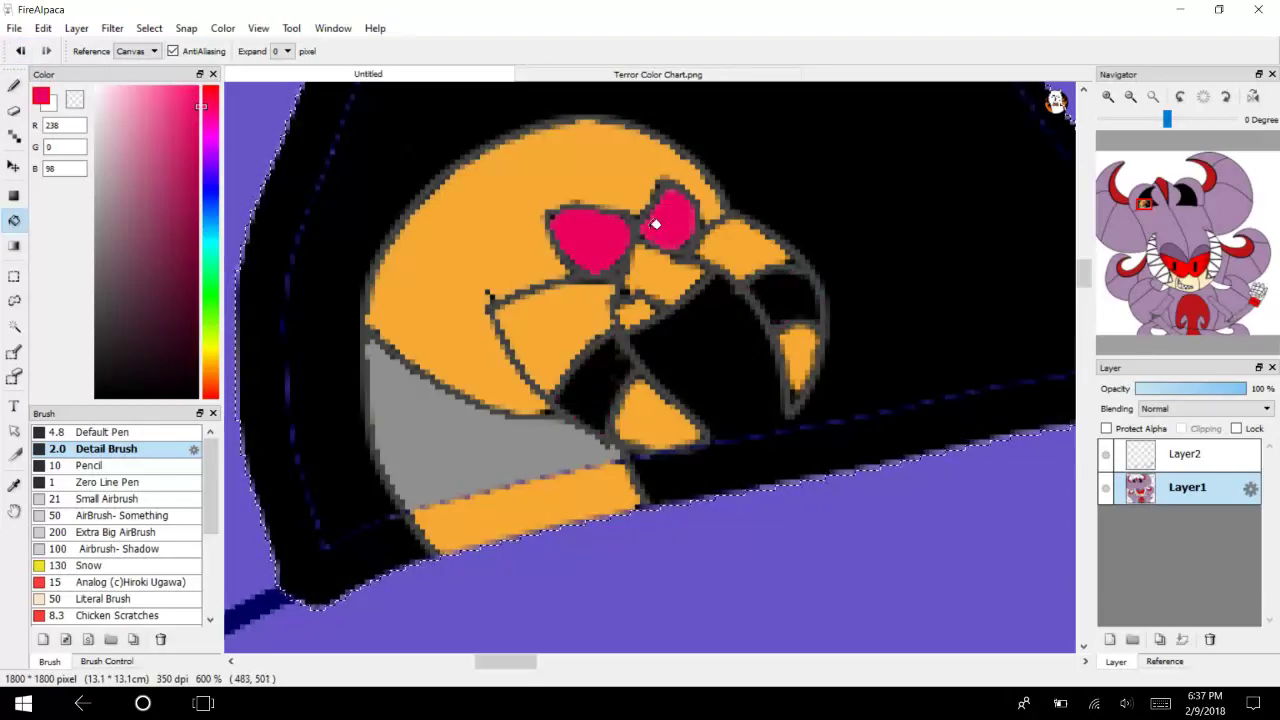
Fill the middle segments of the figure's jaw and side tuft with light grey (R 174, G 174, B 174).
{"action": "left_click", "coordinate": [95, 185]}
{"action": "left_click", "coordinate": [602, 382]}
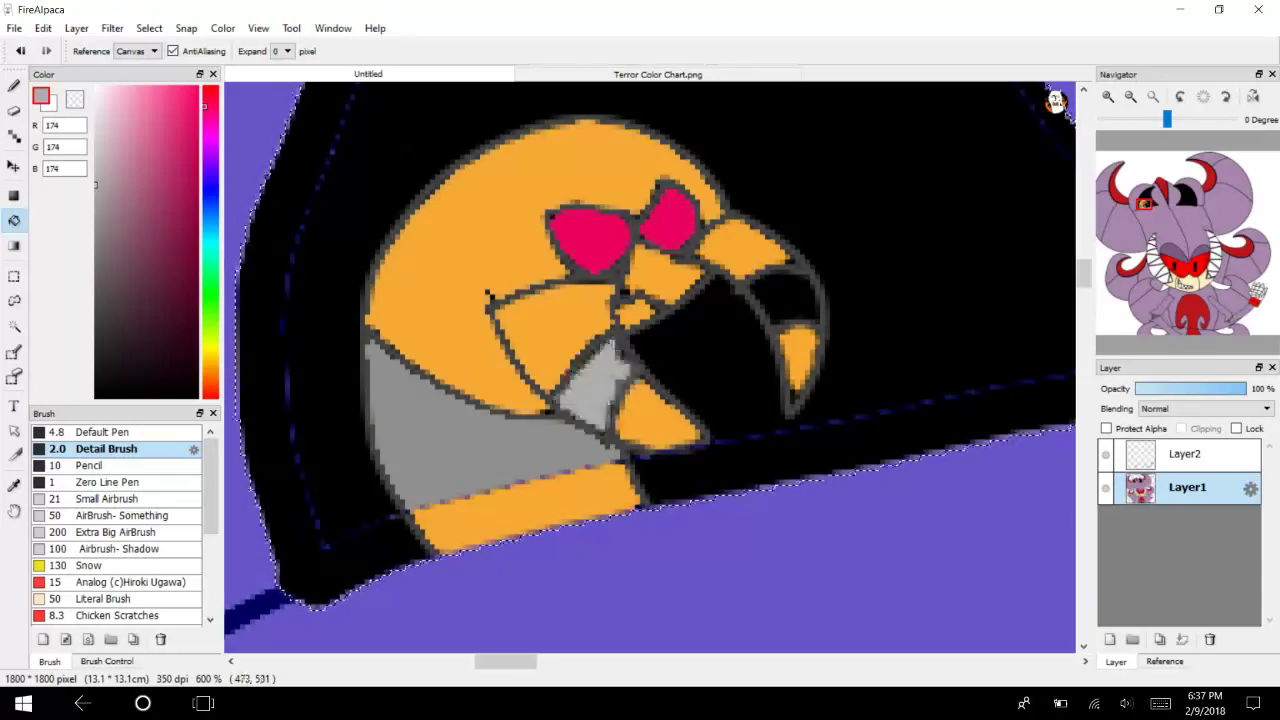
{"action": "left_click", "coordinate": [788, 298]}
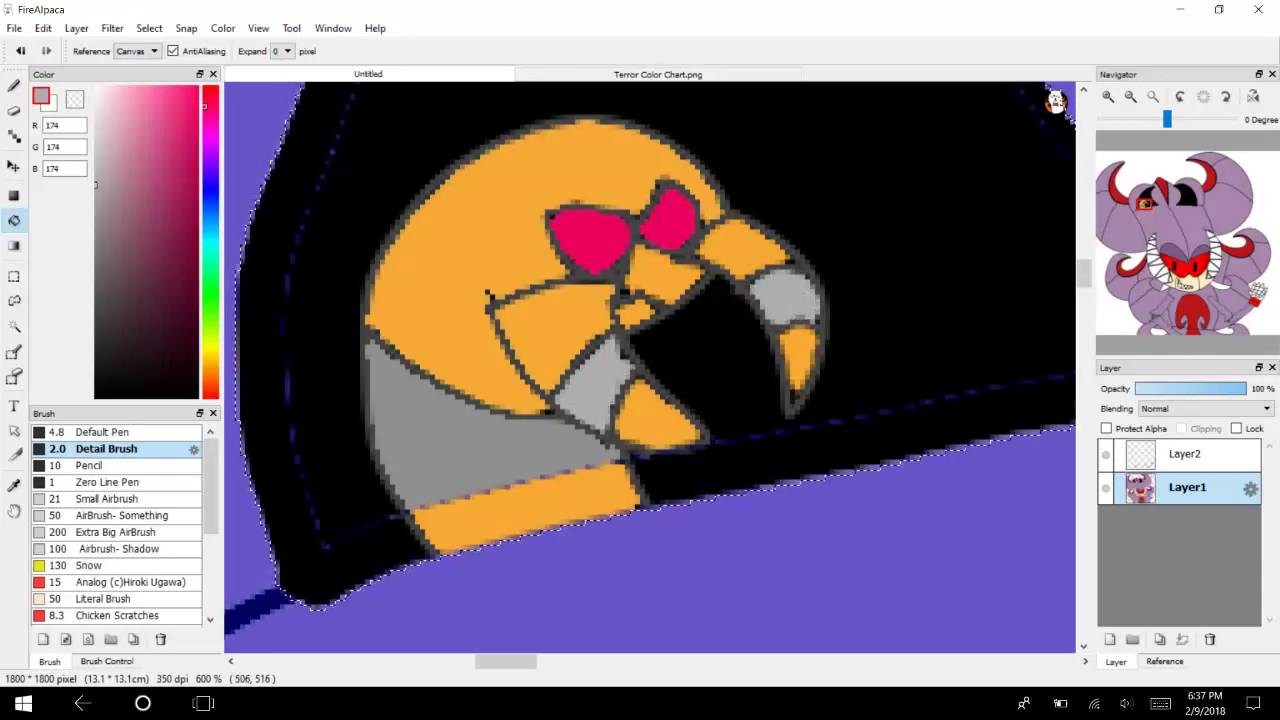
Clear the selection around the black shape on the character's head.
{"action": "left_click", "coordinate": [149, 28]}
{"action": "left_click", "coordinate": [174, 84]}
{"action": "left_click", "coordinate": [149, 28]}
{"action": "left_click", "coordinate": [177, 66]}
{"action": "left_click", "coordinate": [1130, 96]}
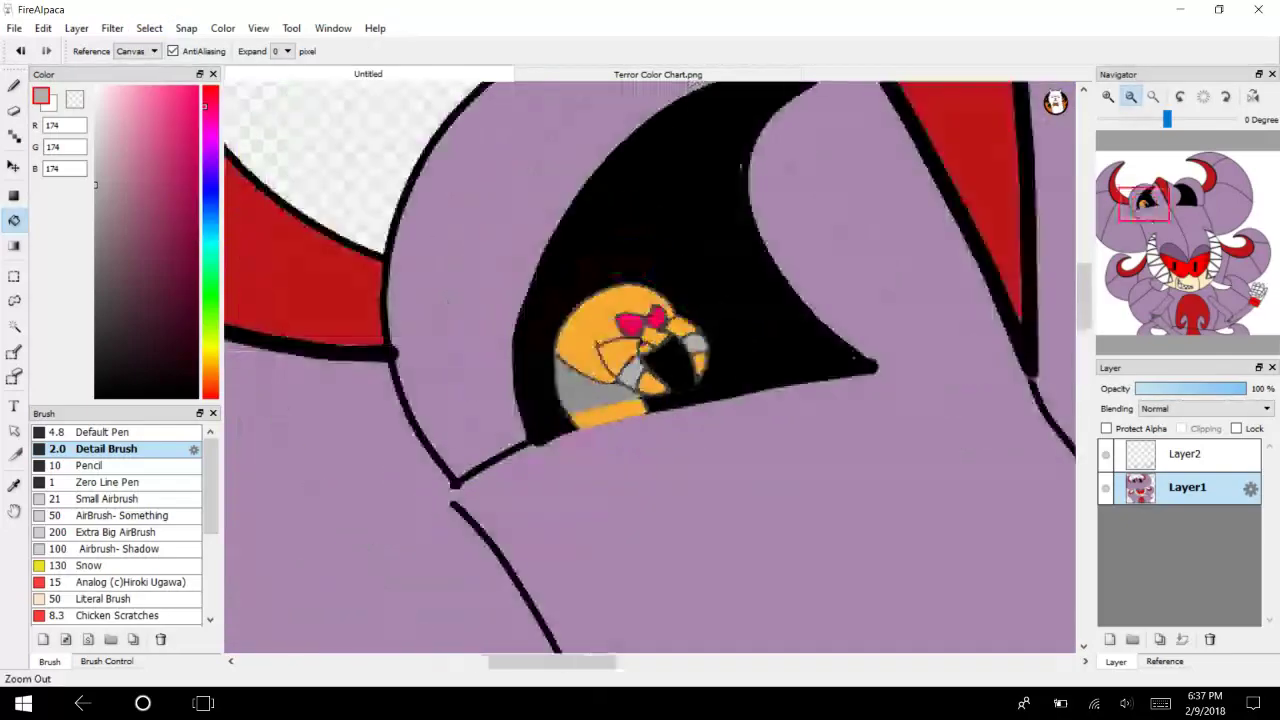
{"action": "mouse_move", "coordinate": [1153, 209]}
{"action": "left_mouse_down"}
{"action": "mouse_move", "coordinate": [1193, 194]}
{"action": "mouse_move", "coordinate": [1154, 208]}
{"action": "left_mouse_up"}
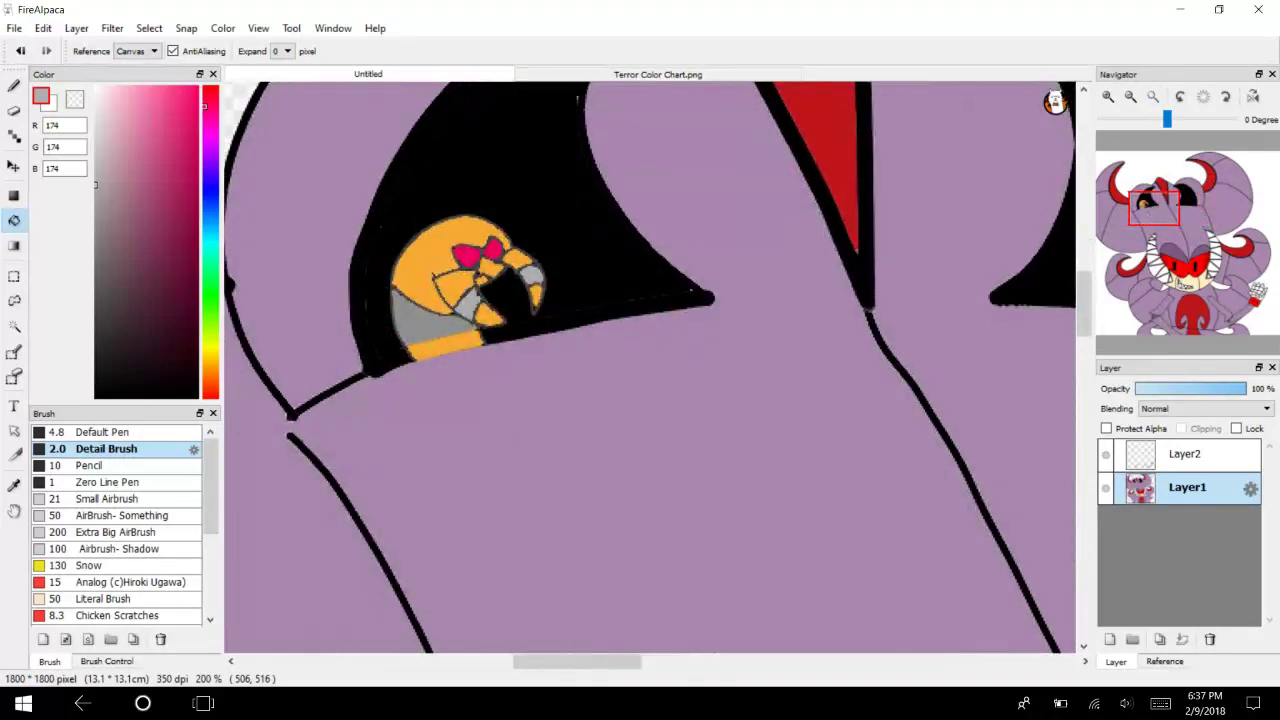
Merge Layer2 into the character's Layer1 and add a new empty layer above it.
{"action": "left_click", "coordinate": [1152, 96]}
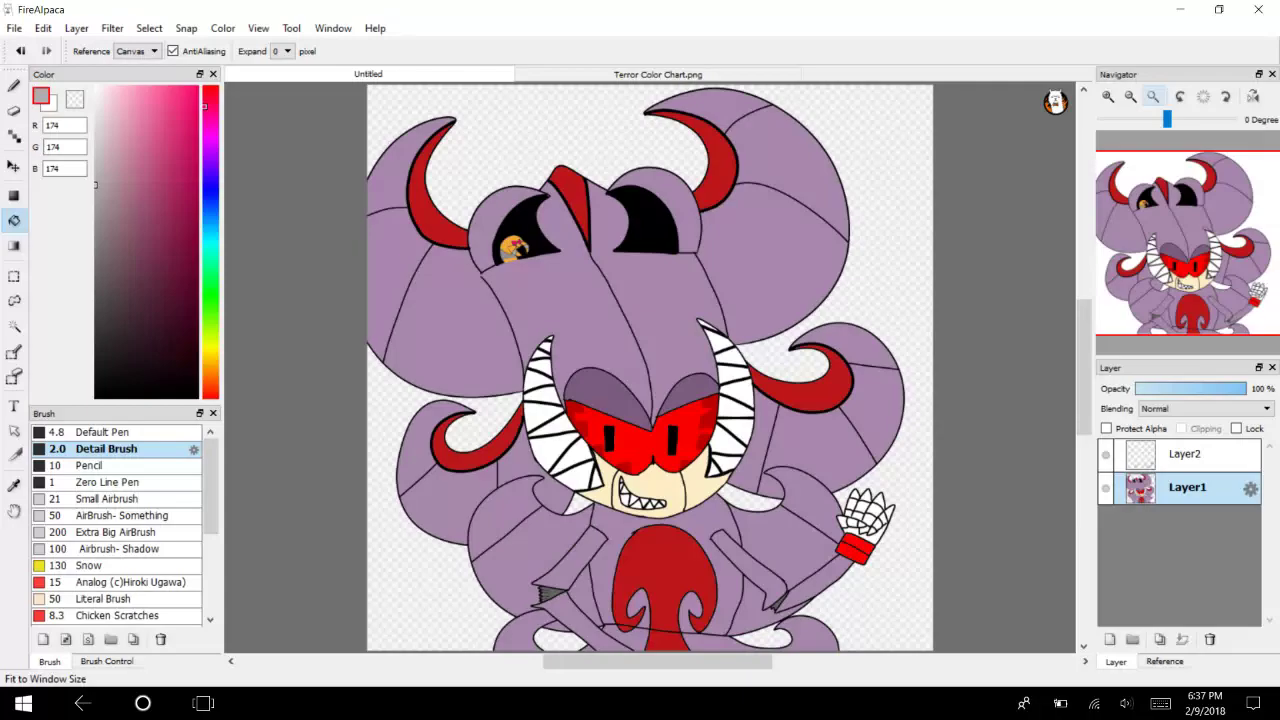
{"action": "left_click", "coordinate": [1188, 455]}
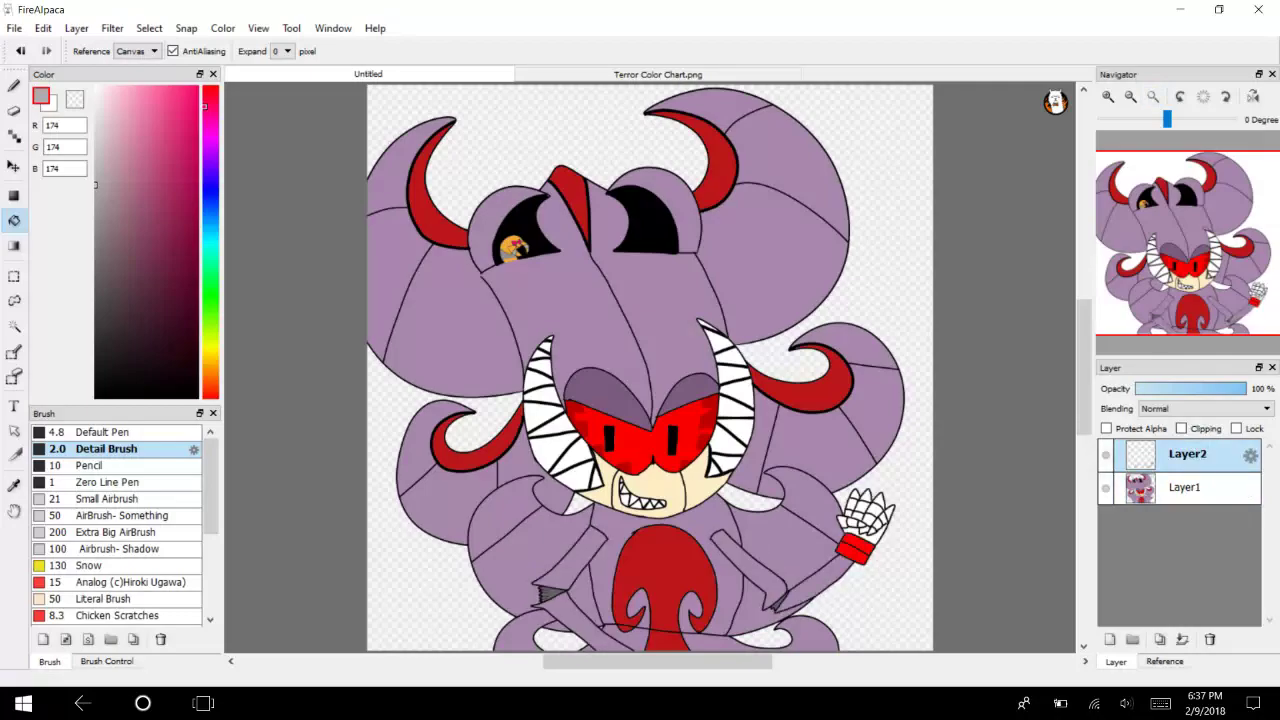
{"action": "left_click", "coordinate": [1182, 639]}
{"action": "left_click", "coordinate": [76, 28]}
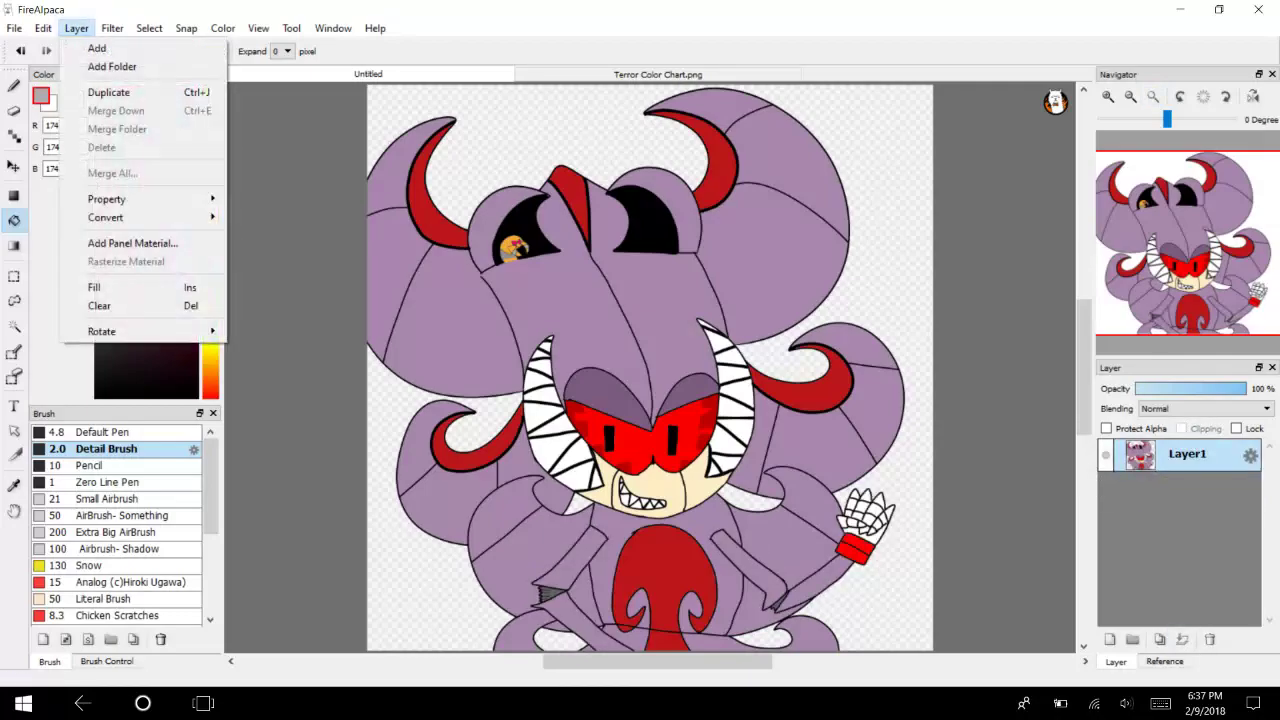
{"action": "left_click", "coordinate": [97, 47]}
Draw black straight side lines for a handle extending from both sides of the raised hand with the 4.8 Default Pen on the new layer.
{"action": "left_click", "coordinate": [96, 397]}
{"action": "left_click", "coordinate": [14, 87]}
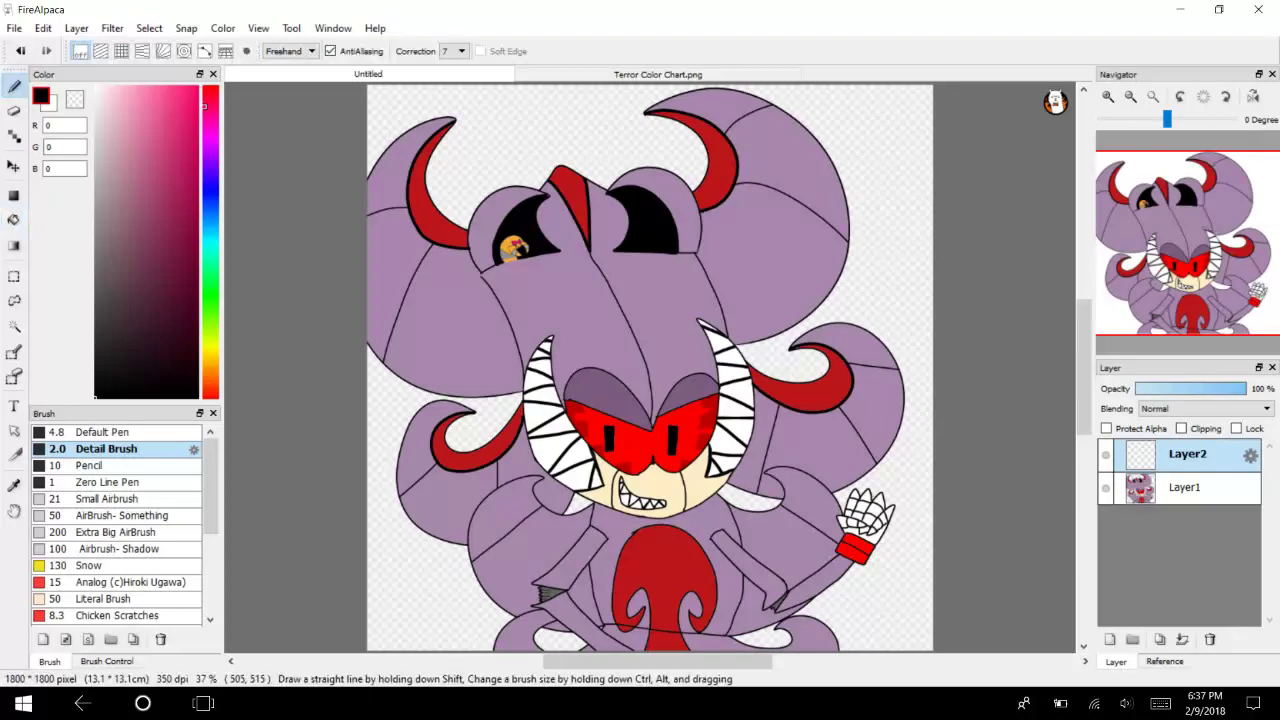
{"action": "left_click", "coordinate": [1108, 97]}
{"action": "left_click", "coordinate": [1108, 97]}
{"action": "left_click", "coordinate": [1108, 97]}
{"action": "left_click", "coordinate": [1108, 97]}
{"action": "left_click", "coordinate": [1108, 97]}
{"action": "left_click_drag", "start_coordinate": [1188, 244], "coordinate": [1251, 291]}
{"action": "left_click", "coordinate": [106, 432]}
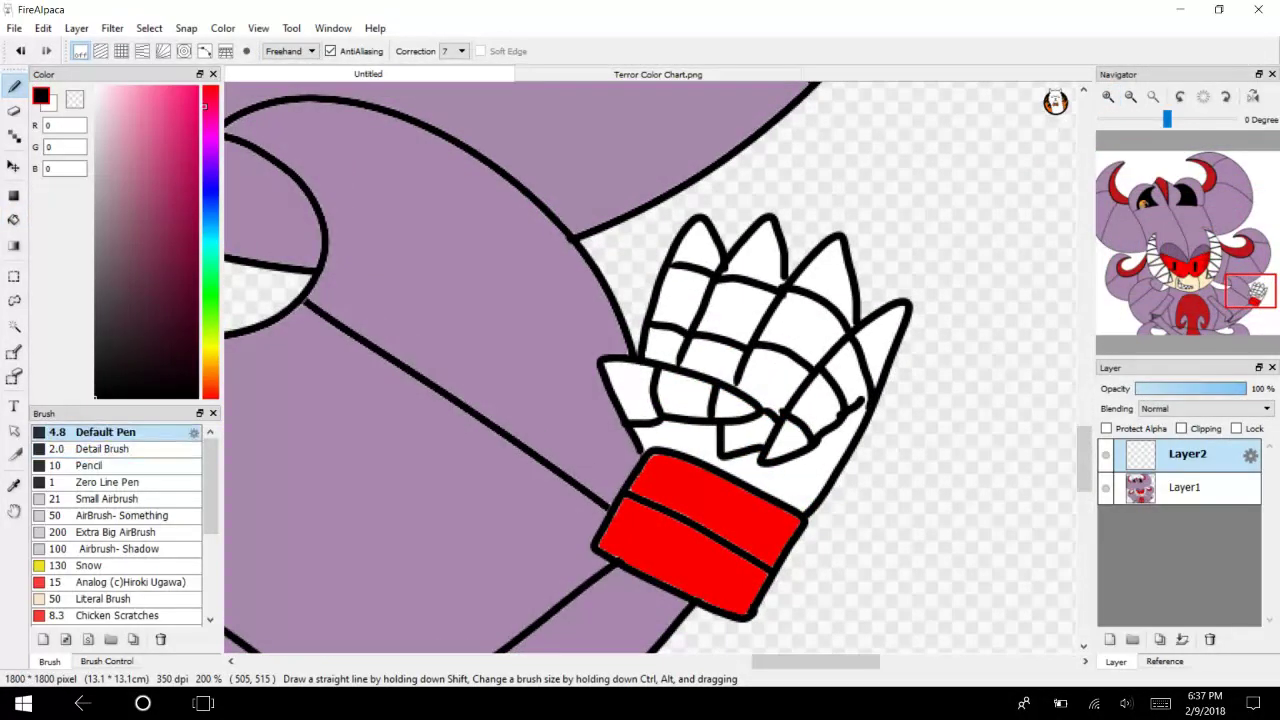
{"action": "left_click", "coordinate": [1130, 96]}
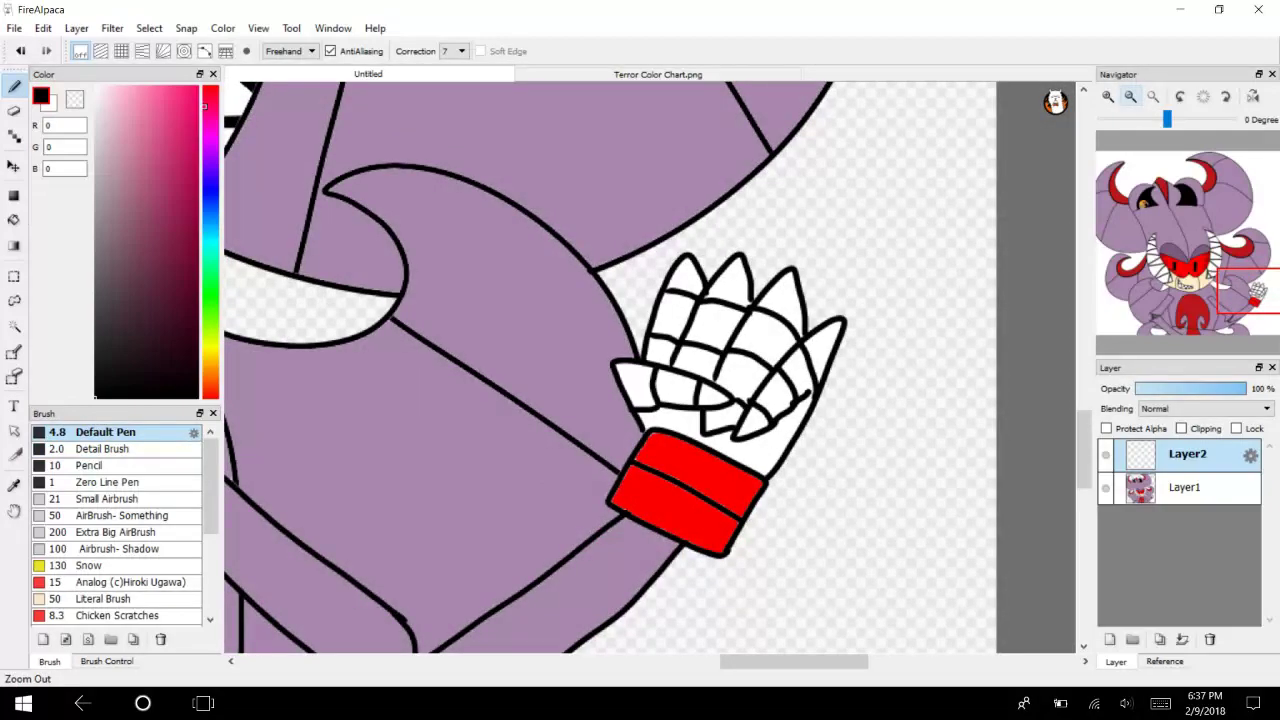
{"action": "left_click_drag", "start_coordinate": [665, 290], "coordinate": [561, 244]}
{"action": "left_click_drag", "start_coordinate": [835, 355], "coordinate": [900, 387]}
{"action": "left_click_drag", "start_coordinate": [790, 447], "coordinate": [823, 461]}
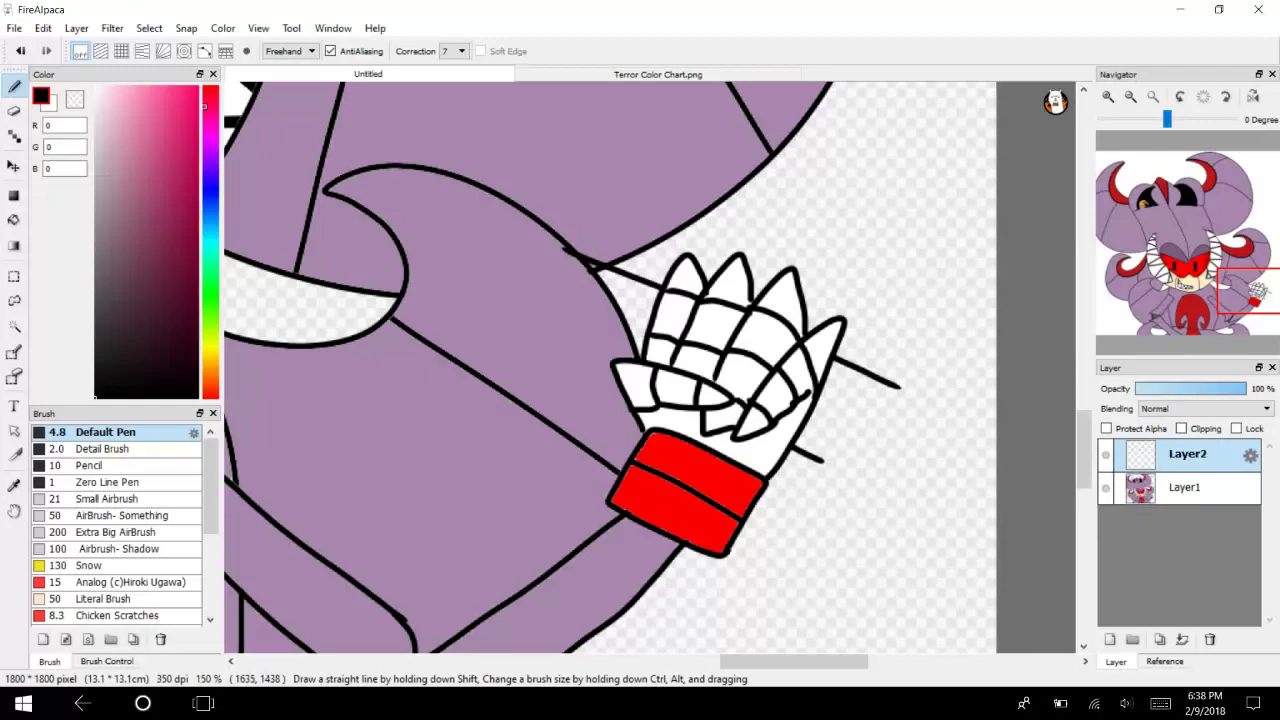
{"action": "left_click_drag", "start_coordinate": [762, 433], "coordinate": [795, 454]}
{"action": "left_click_drag", "start_coordinate": [628, 406], "coordinate": [564, 370]}
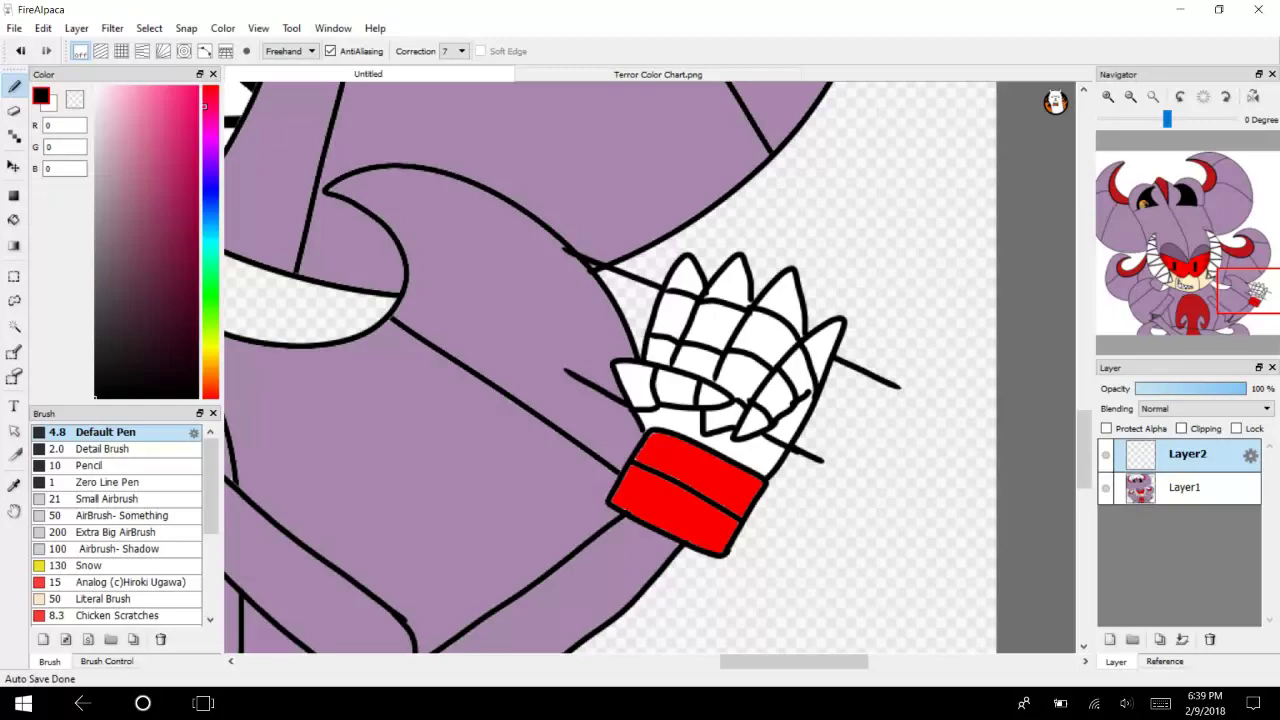
Try a large rounded end joining the two handle lines on the outer side of the hand.
{"action": "left_click", "coordinate": [1108, 96]}
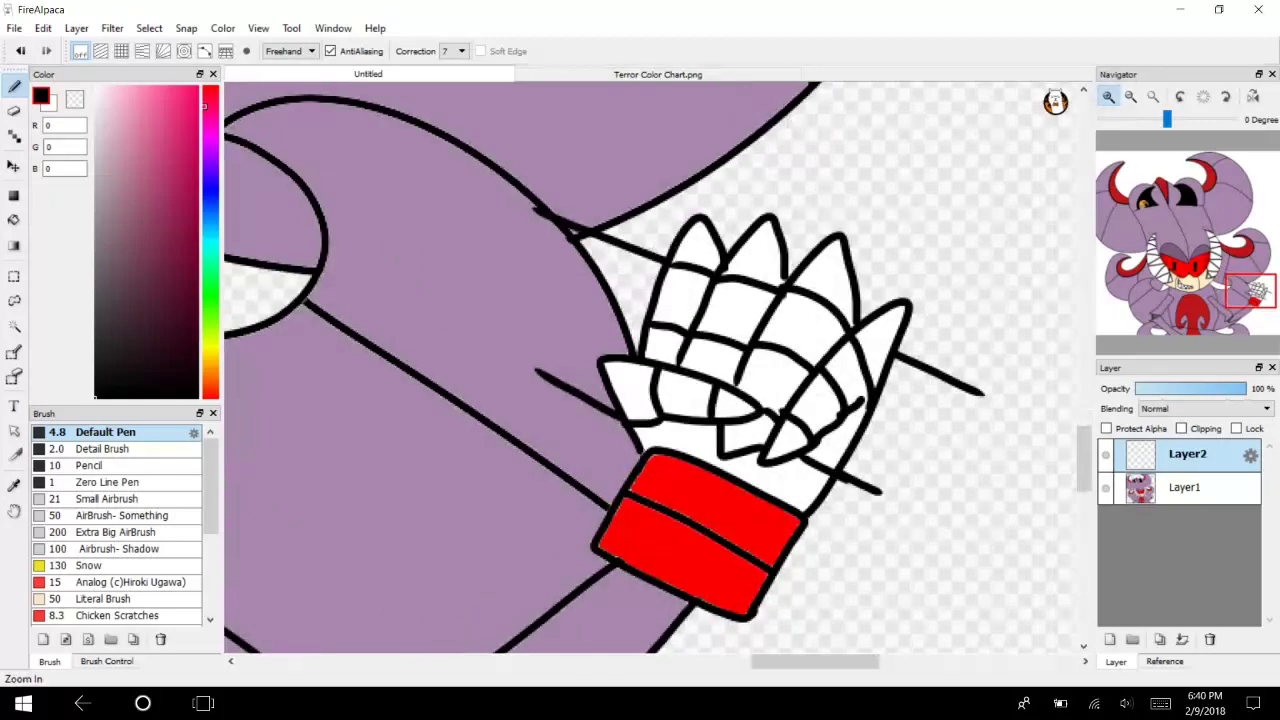
{"action": "left_click", "coordinate": [1108, 96]}
{"action": "left_click_drag", "start_coordinate": [1271, 308], "coordinate": [1266, 299]}
{"action": "left_click_drag", "start_coordinate": [566, 350], "coordinate": [638, 370]}
{"action": "mouse_move", "coordinate": [745, 205]}
{"action": "left_mouse_down"}
{"action": "mouse_move", "coordinate": [755, 235]}
{"action": "mouse_move", "coordinate": [641, 365]}
{"action": "left_mouse_up"}
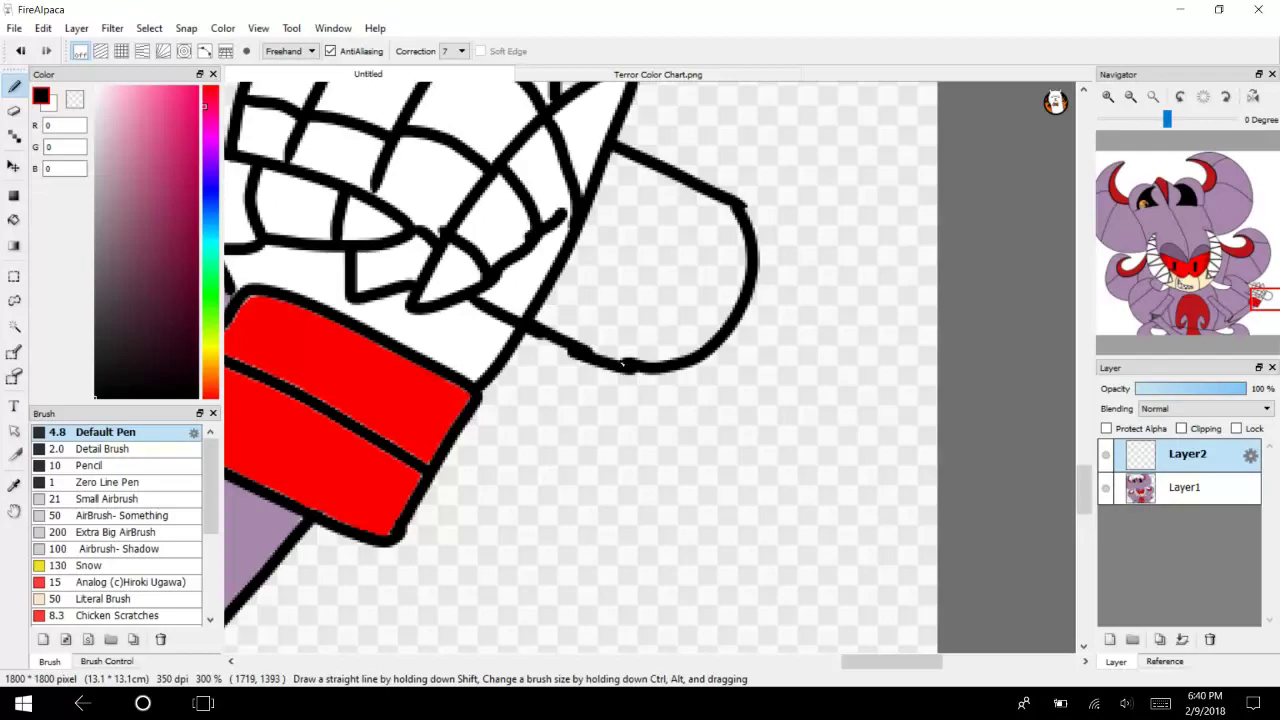
{"action": "key", "text": "super+a"}
{"action": "key", "text": "super+a"}
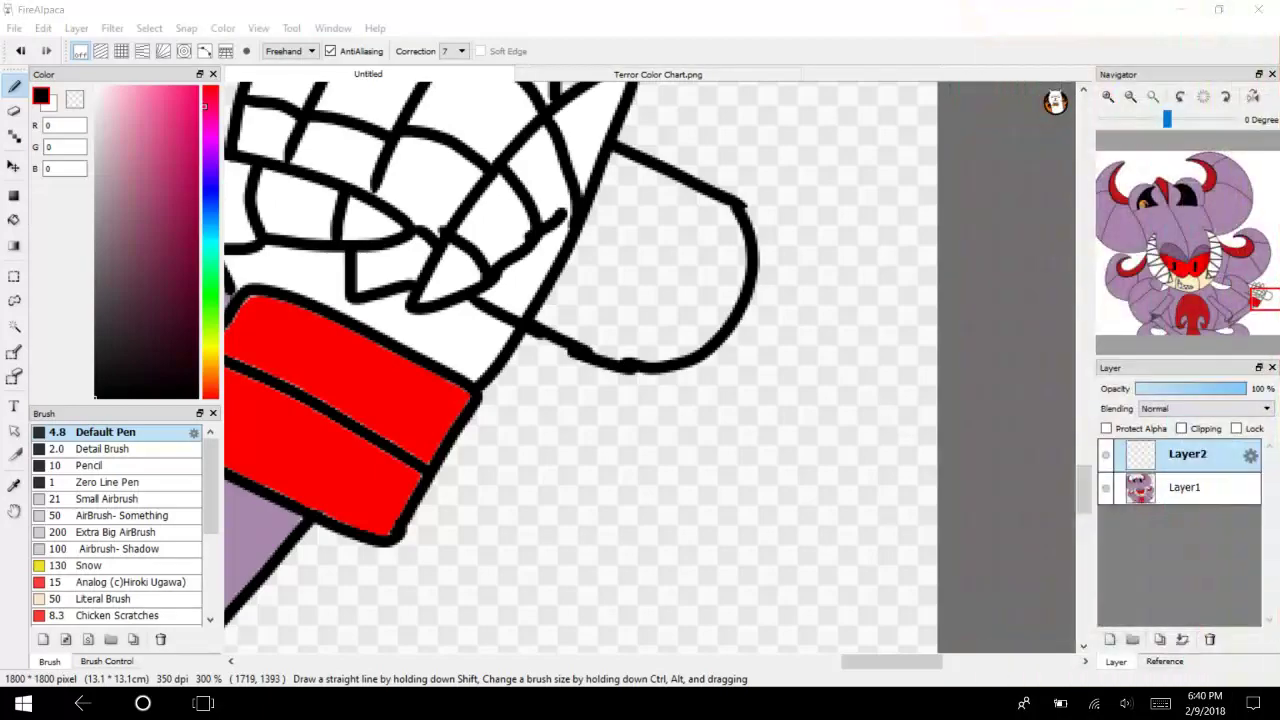
Draw a large circular head on the handle's inner side and join the handle's lower line to it.
{"action": "left_click_drag", "start_coordinate": [1228, 288], "coordinate": [1248, 287]}
{"action": "mouse_move", "coordinate": [628, 568]}
{"action": "left_mouse_down"}
{"action": "mouse_move", "coordinate": [410, 456]}
{"action": "mouse_move", "coordinate": [524, 332]}
{"action": "mouse_move", "coordinate": [489, 116]}
{"action": "mouse_move", "coordinate": [185, 268]}
{"action": "mouse_move", "coordinate": [308, 474]}
{"action": "mouse_move", "coordinate": [405, 460]}
{"action": "left_mouse_up"}
{"action": "mouse_move", "coordinate": [1224, 292]}
{"action": "left_mouse_down"}
{"action": "mouse_move", "coordinate": [1212, 286]}
{"action": "mouse_move", "coordinate": [1250, 288]}
{"action": "mouse_move", "coordinate": [1238, 286]}
{"action": "left_mouse_up"}
{"action": "mouse_move", "coordinate": [705, 462]}
{"action": "left_mouse_down"}
{"action": "mouse_move", "coordinate": [840, 190]}
{"action": "mouse_move", "coordinate": [700, 470]}
{"action": "left_mouse_up"}
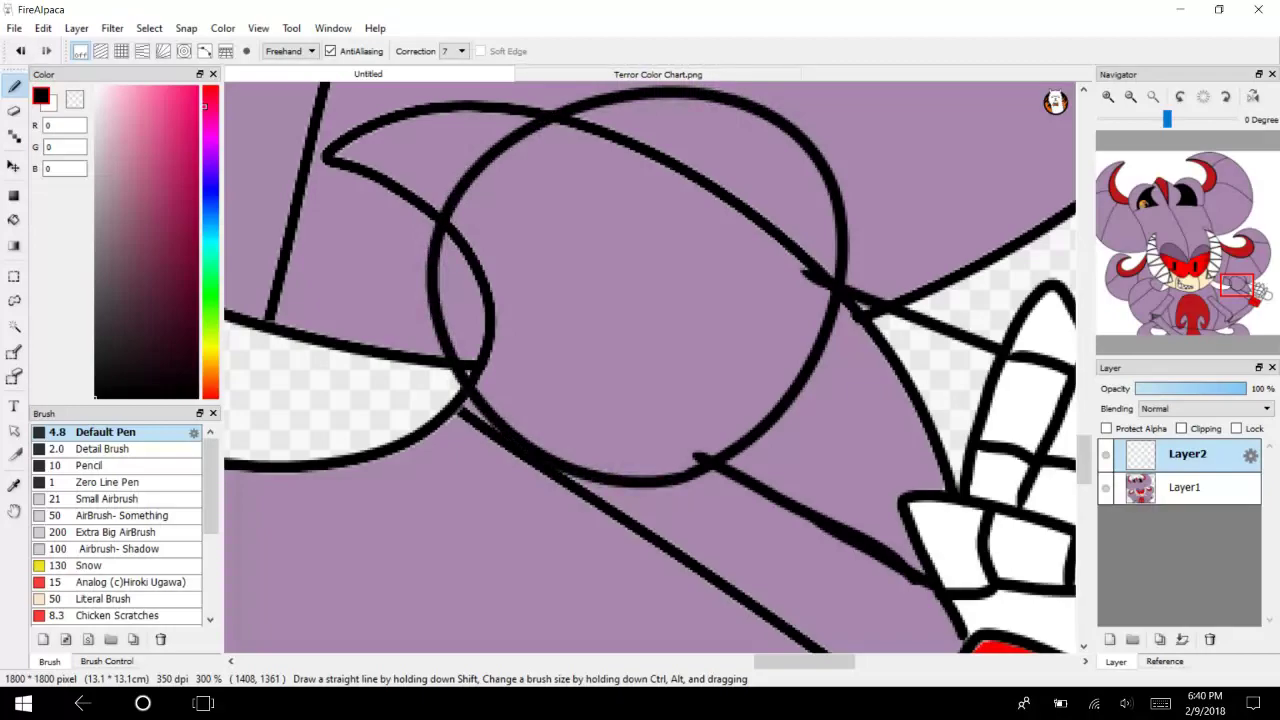
Draw a shorter curved handle end close to the outer finger, replacing a first attempt at the curve.
{"action": "left_click", "coordinate": [1152, 96]}
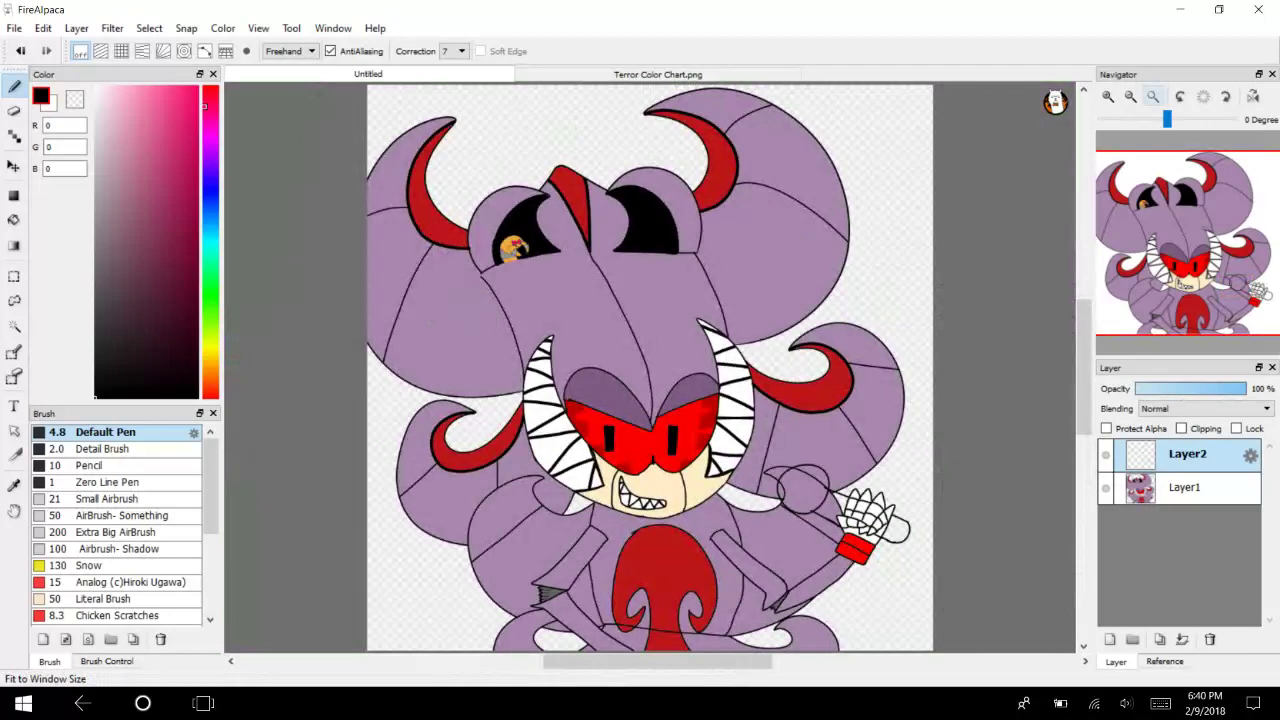
{"action": "left_click", "coordinate": [1108, 96]}
{"action": "left_click", "coordinate": [1108, 96]}
{"action": "left_click", "coordinate": [1108, 96]}
{"action": "left_click", "coordinate": [1108, 96]}
{"action": "left_click_drag", "start_coordinate": [1212, 268], "coordinate": [1271, 293]}
{"action": "left_click", "coordinate": [1107, 96]}
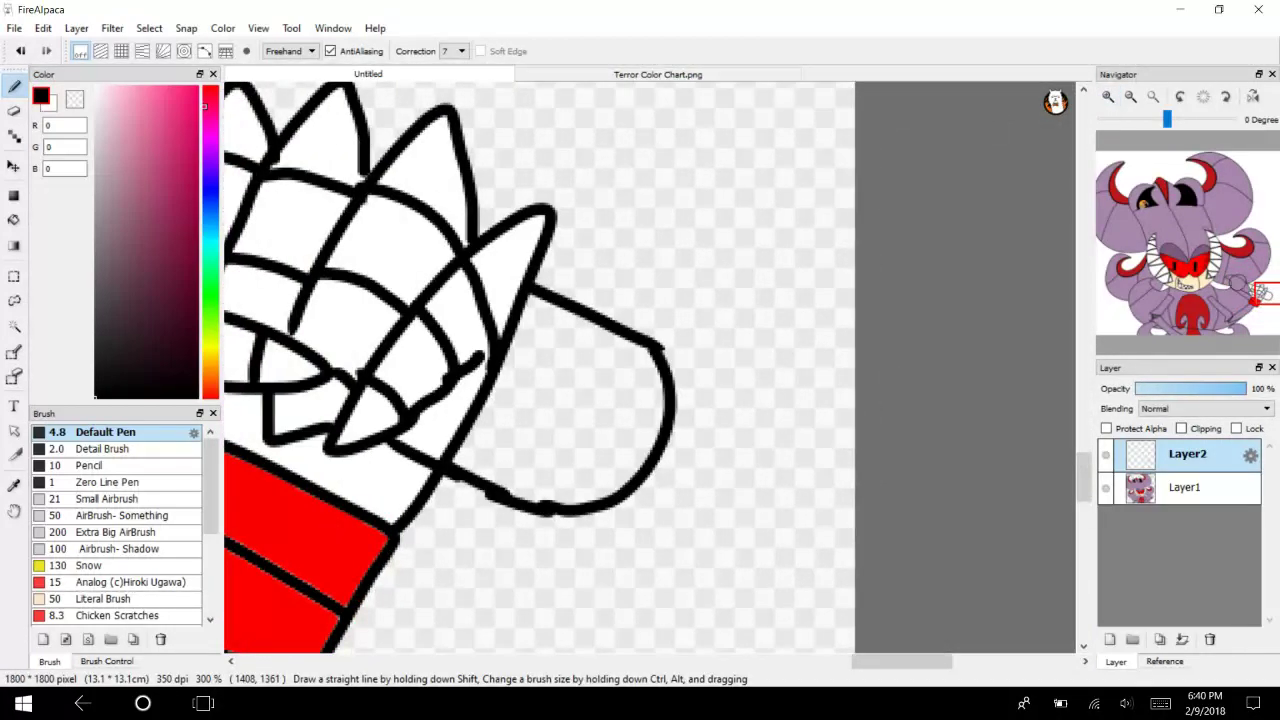
{"action": "mouse_move", "coordinate": [548, 294]}
{"action": "left_mouse_down"}
{"action": "mouse_move", "coordinate": [582, 393]}
{"action": "mouse_move", "coordinate": [534, 482]}
{"action": "mouse_move", "coordinate": [474, 474]}
{"action": "left_mouse_up"}
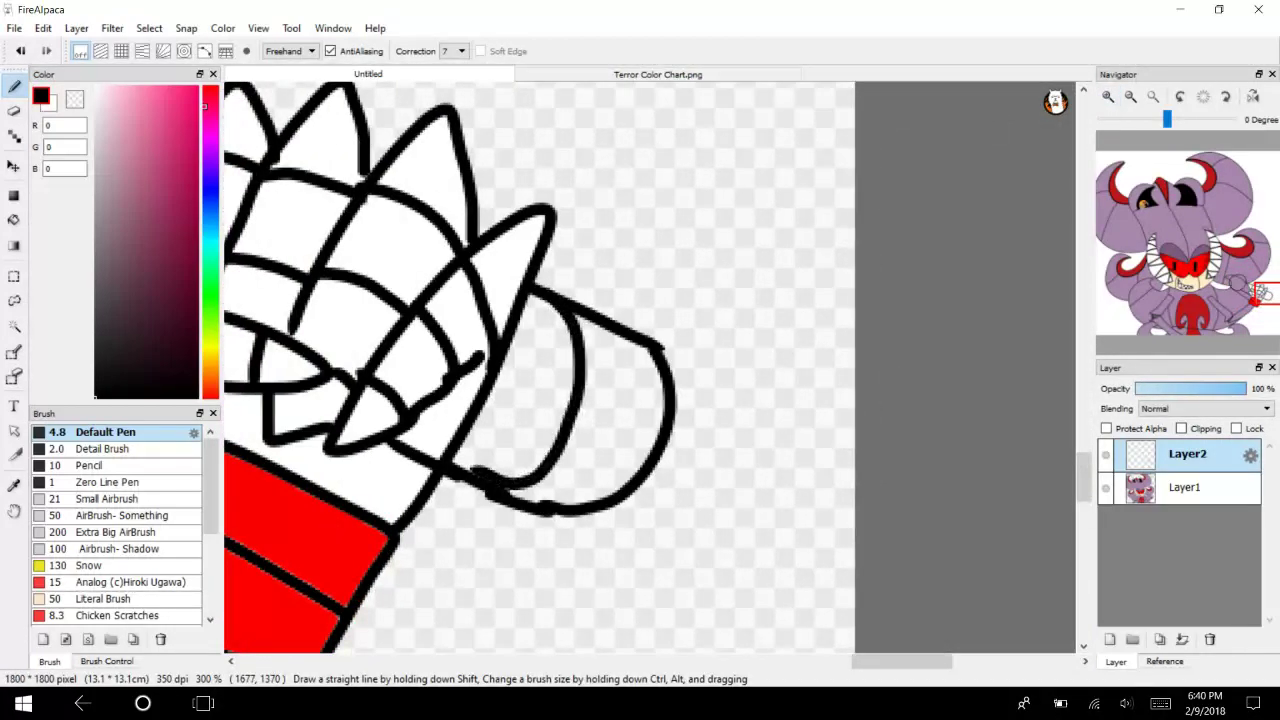
{"action": "left_click", "coordinate": [20, 51]}
{"action": "mouse_move", "coordinate": [548, 292]}
{"action": "left_mouse_down"}
{"action": "mouse_move", "coordinate": [556, 318]}
{"action": "mouse_move", "coordinate": [455, 484]}
{"action": "left_mouse_up"}
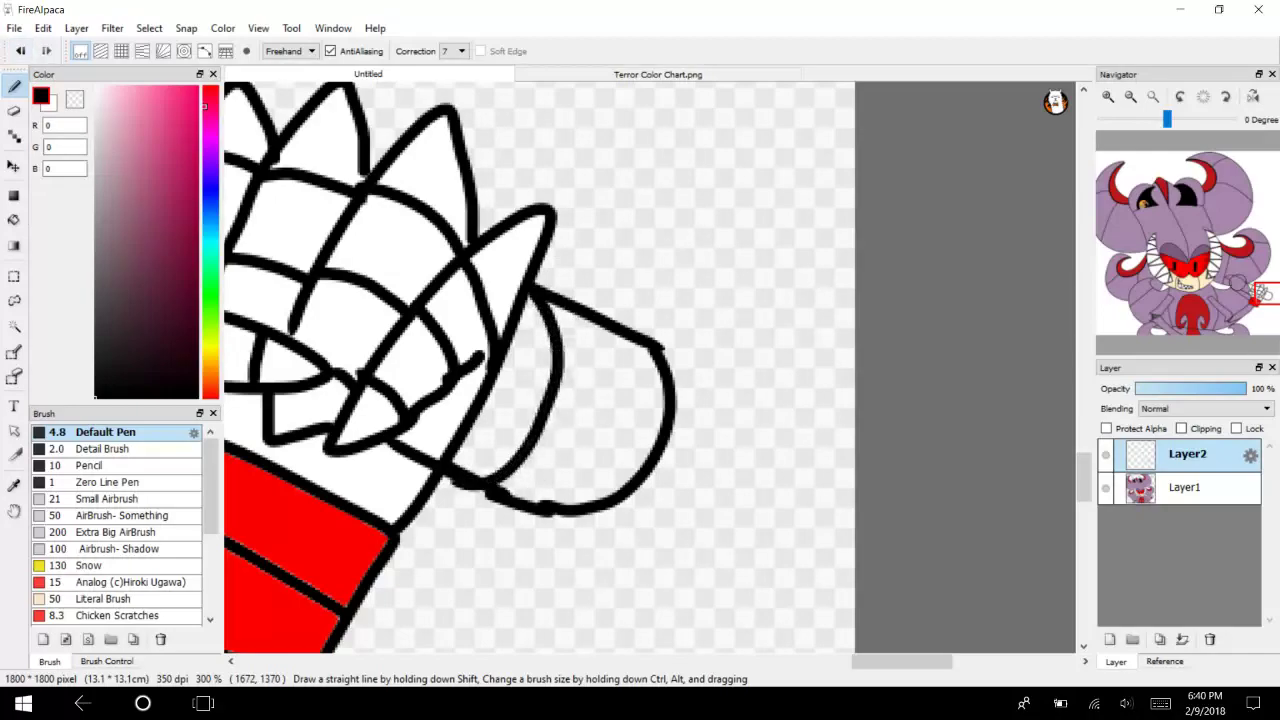
Erase the longer rounded handle end outside the new curve and check the outline with Layer1 hidden.
{"action": "left_click", "coordinate": [14, 111]}
{"action": "left_click_drag", "start_coordinate": [514, 520], "coordinate": [434, 493]}
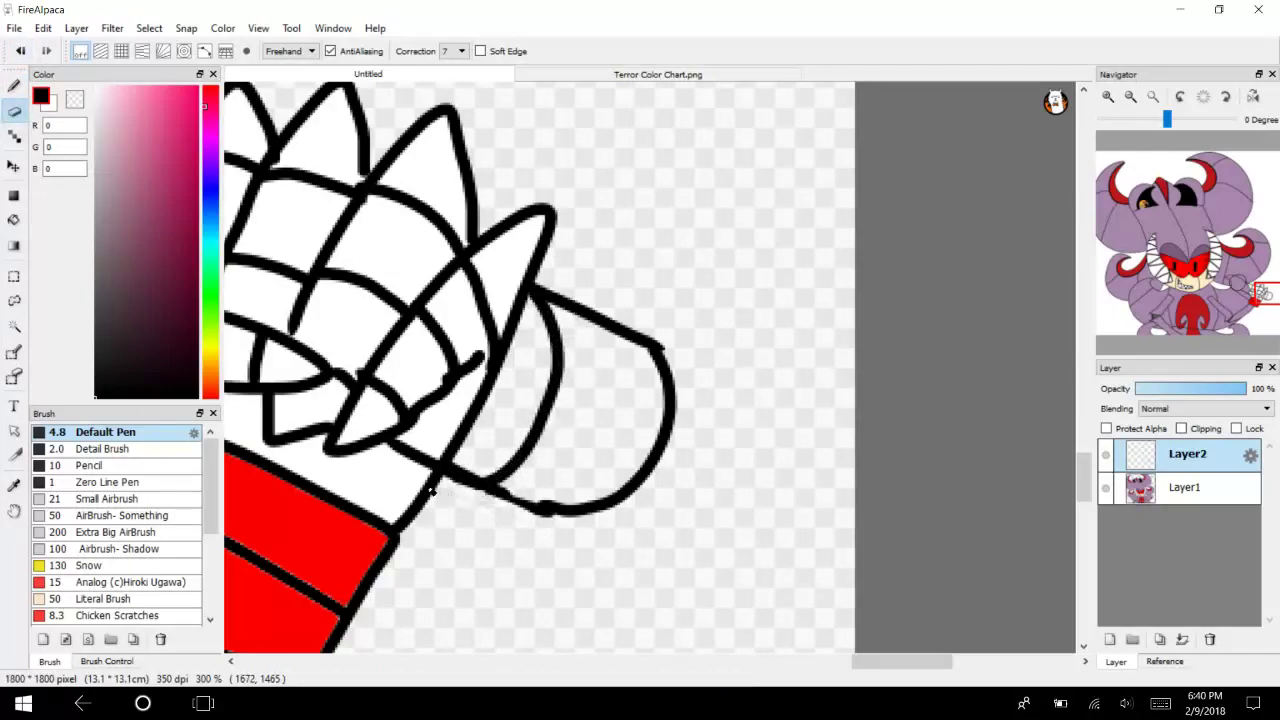
{"action": "mouse_move", "coordinate": [620, 497]}
{"action": "left_mouse_down"}
{"action": "mouse_move", "coordinate": [513, 526]}
{"action": "mouse_move", "coordinate": [528, 498]}
{"action": "mouse_move", "coordinate": [486, 535]}
{"action": "mouse_move", "coordinate": [516, 502]}
{"action": "mouse_move", "coordinate": [485, 518]}
{"action": "mouse_move", "coordinate": [518, 499]}
{"action": "mouse_move", "coordinate": [469, 526]}
{"action": "mouse_move", "coordinate": [533, 537]}
{"action": "mouse_move", "coordinate": [663, 346]}
{"action": "mouse_move", "coordinate": [631, 533]}
{"action": "mouse_move", "coordinate": [672, 343]}
{"action": "mouse_move", "coordinate": [623, 522]}
{"action": "mouse_move", "coordinate": [661, 396]}
{"action": "mouse_move", "coordinate": [533, 290]}
{"action": "left_mouse_up"}
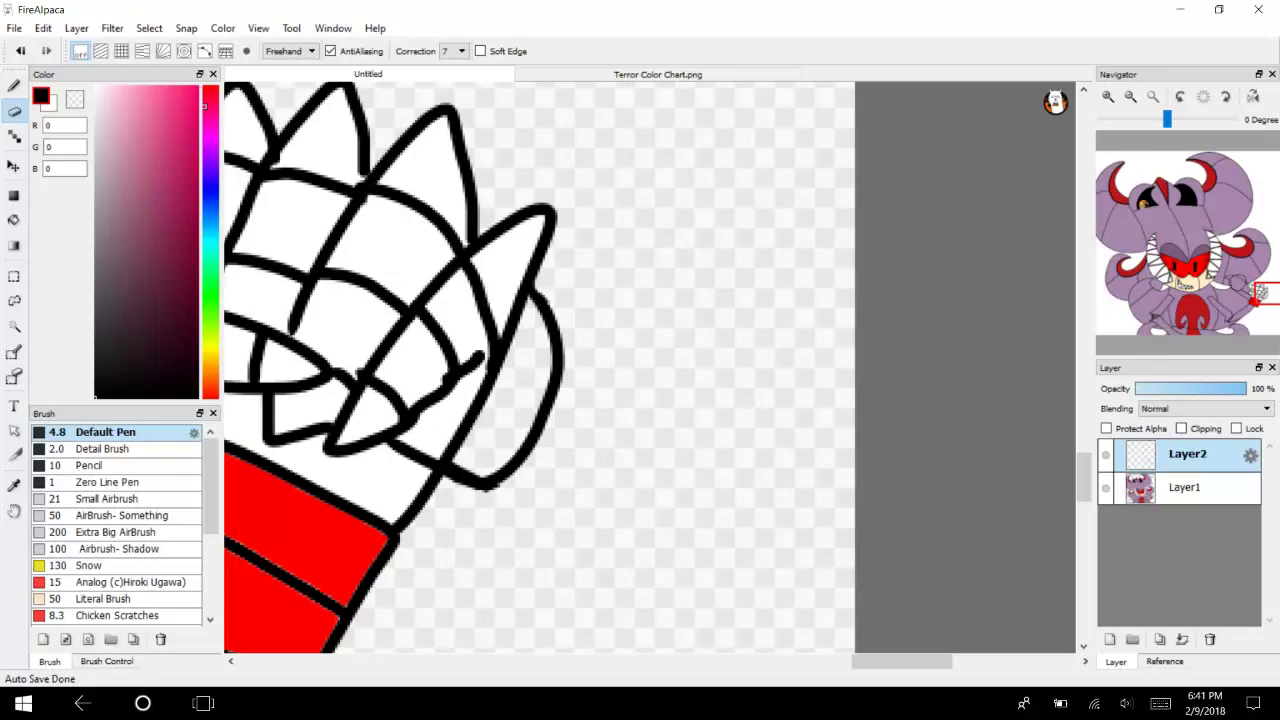
{"action": "mouse_move", "coordinate": [1262, 292]}
{"action": "left_mouse_down"}
{"action": "mouse_move", "coordinate": [1232, 273]}
{"action": "mouse_move", "coordinate": [1257, 289]}
{"action": "left_mouse_up"}
{"action": "left_click", "coordinate": [1105, 487]}
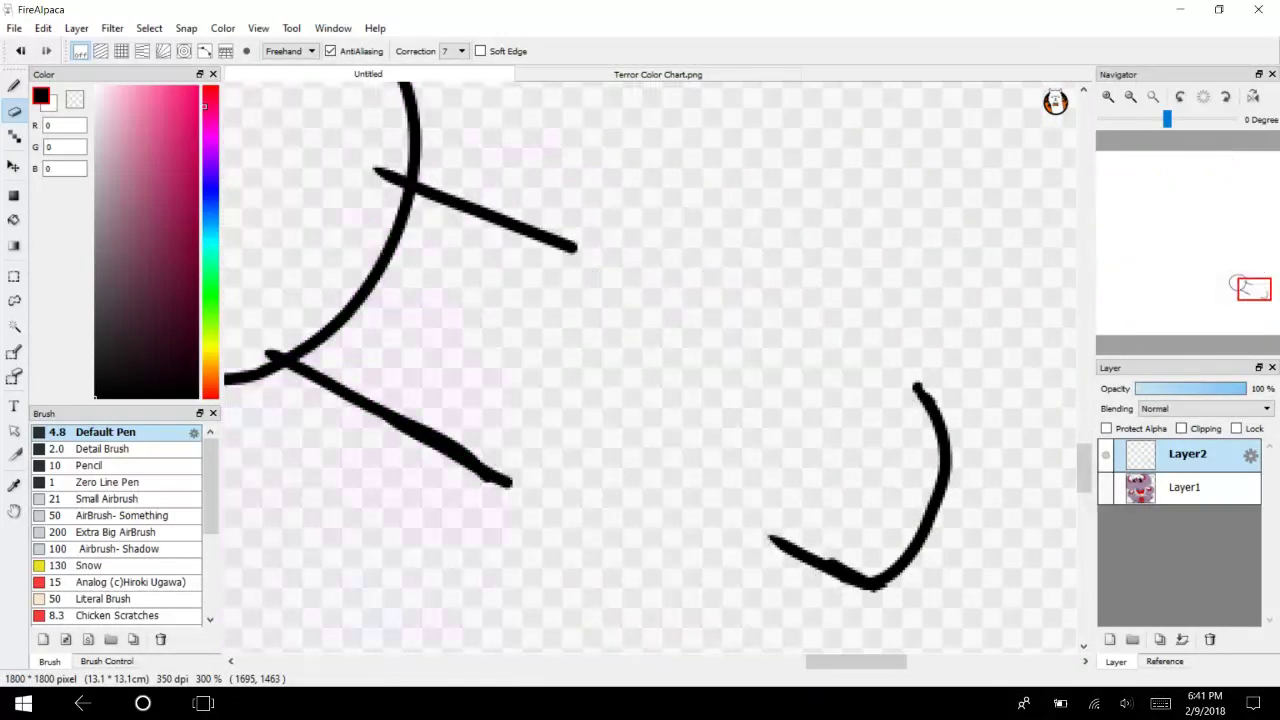
{"action": "left_click", "coordinate": [1105, 487]}
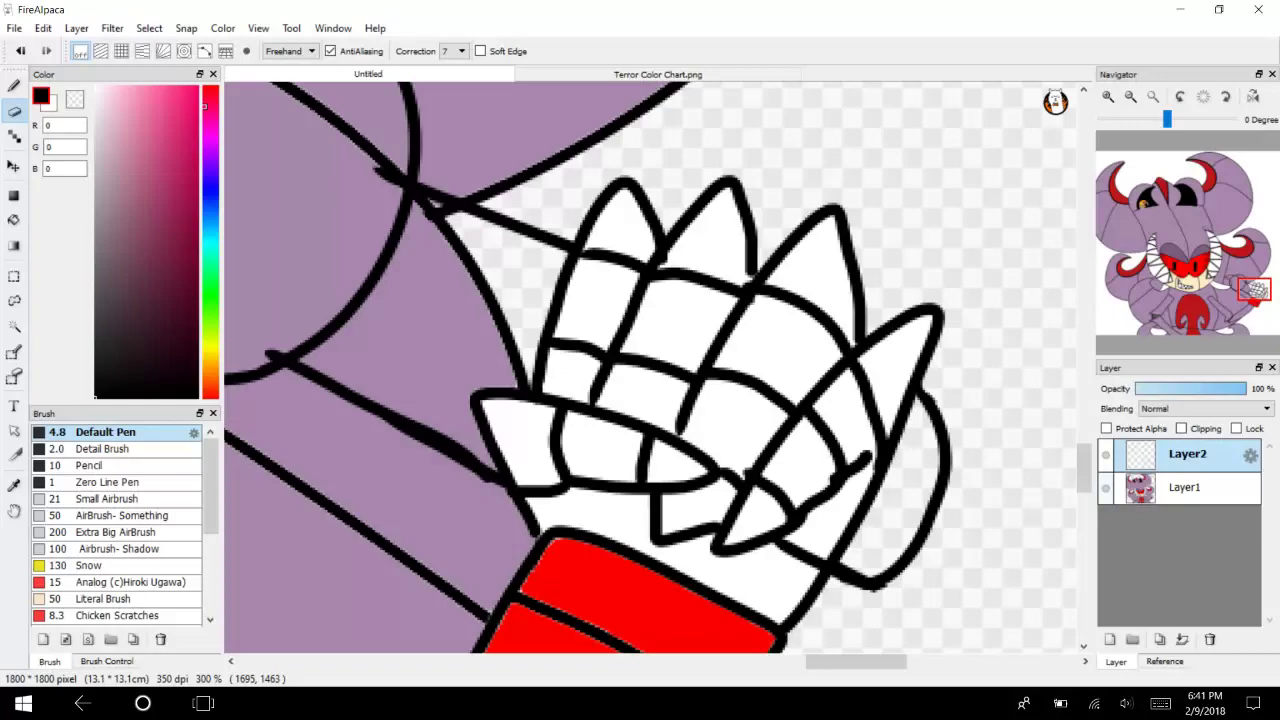
Try tracing the fingertips and the thumb's upper edge in black to close the handle outline around the hand.
{"action": "left_click_drag", "start_coordinate": [576, 252], "coordinate": [555, 238]}
{"action": "key", "text": "ctrl+z"}
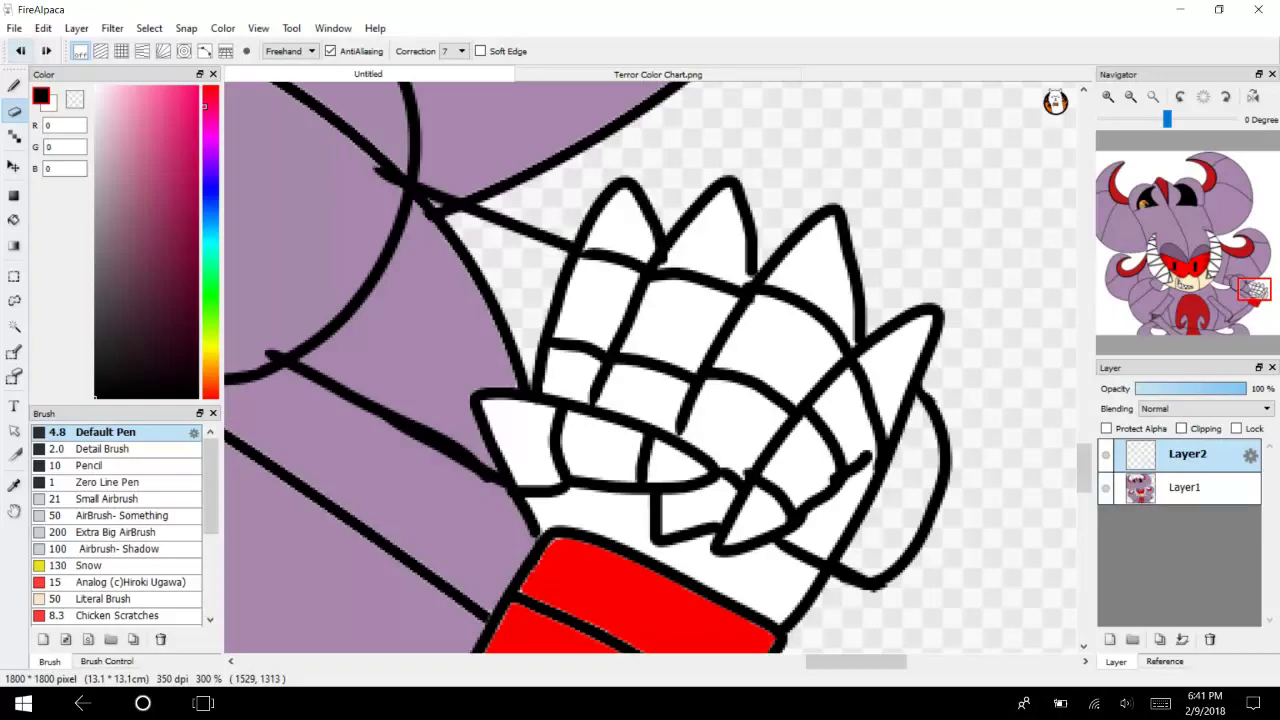
{"action": "key", "text": "b"}
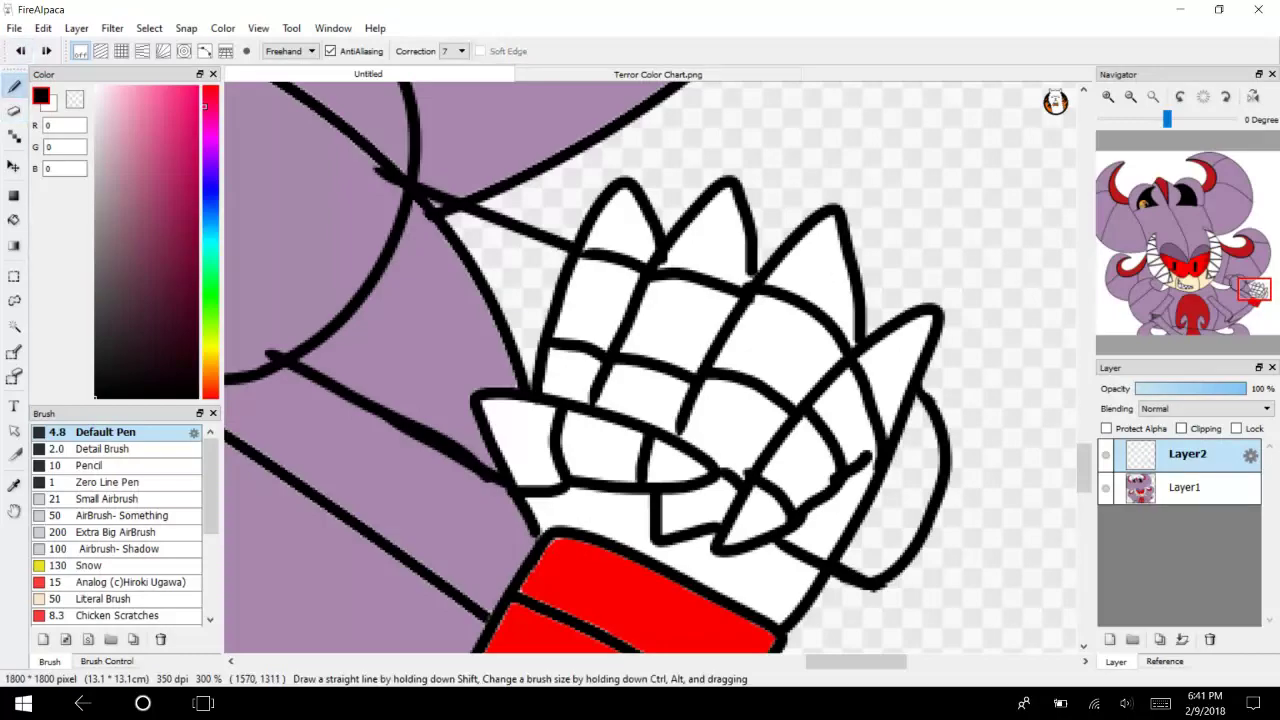
{"action": "mouse_move", "coordinate": [580, 240]}
{"action": "left_mouse_down"}
{"action": "mouse_move", "coordinate": [745, 266]}
{"action": "mouse_move", "coordinate": [840, 212]}
{"action": "mouse_move", "coordinate": [855, 345]}
{"action": "mouse_move", "coordinate": [938, 308]}
{"action": "mouse_move", "coordinate": [908, 396]}
{"action": "left_mouse_up"}
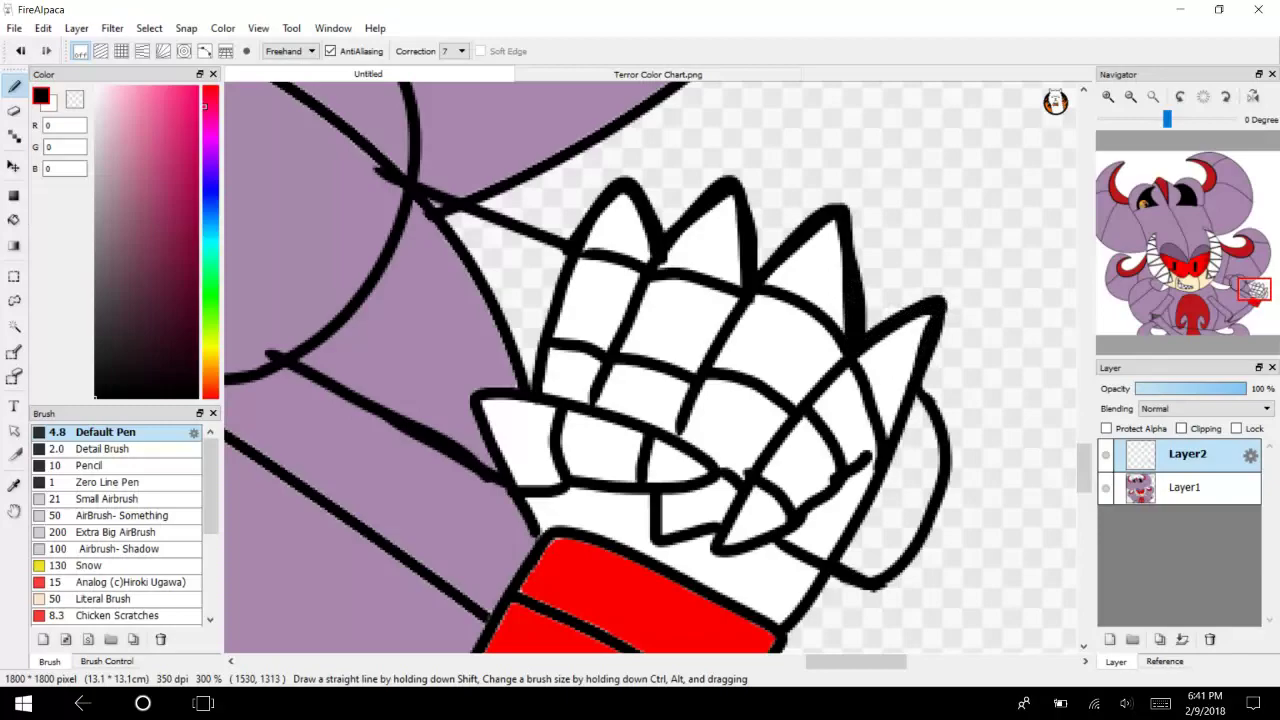
{"action": "mouse_move", "coordinate": [498, 492]}
{"action": "left_mouse_down"}
{"action": "mouse_move", "coordinate": [479, 399]}
{"action": "mouse_move", "coordinate": [596, 420]}
{"action": "mouse_move", "coordinate": [708, 472]}
{"action": "left_mouse_up"}
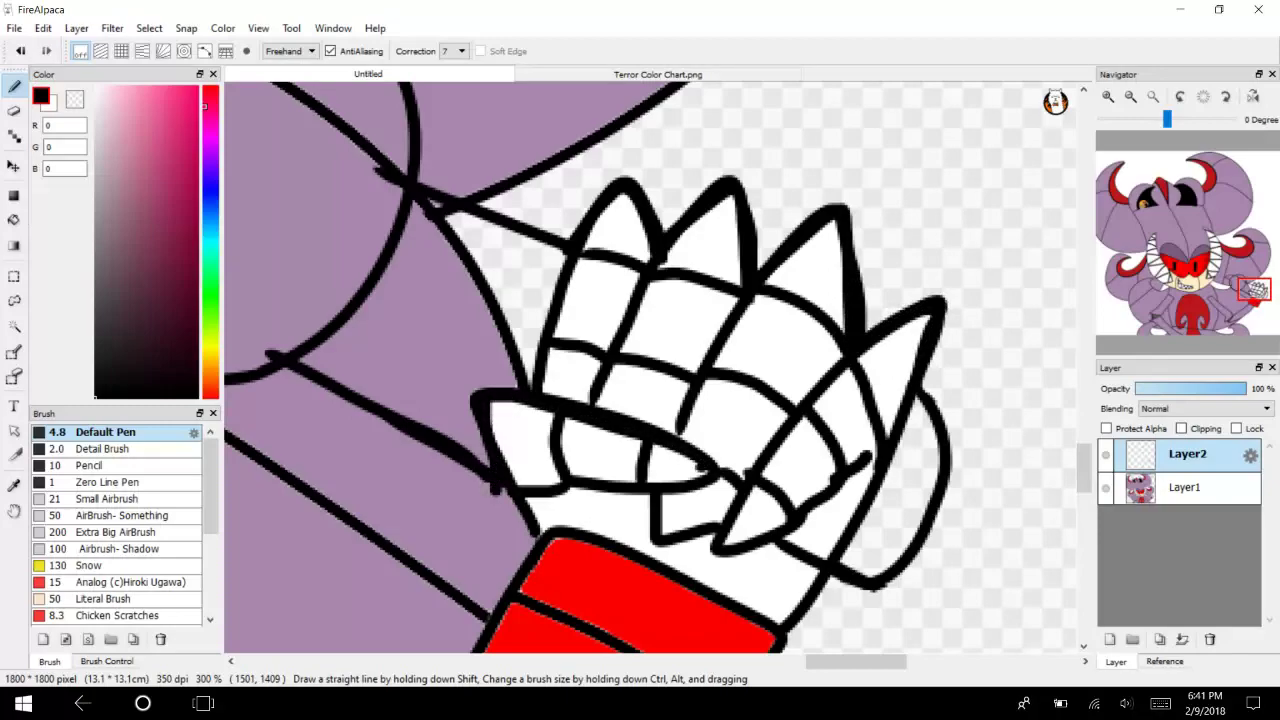
{"action": "mouse_move", "coordinate": [700, 468]}
{"action": "left_mouse_down"}
{"action": "mouse_move", "coordinate": [730, 482]}
{"action": "mouse_move", "coordinate": [765, 538]}
{"action": "left_mouse_up"}
Try filling the closed handle shape with dark grey (R 111, G 111, B 111) and compare it with Layer1 hidden and shown.
{"action": "left_click", "coordinate": [1106, 488]}
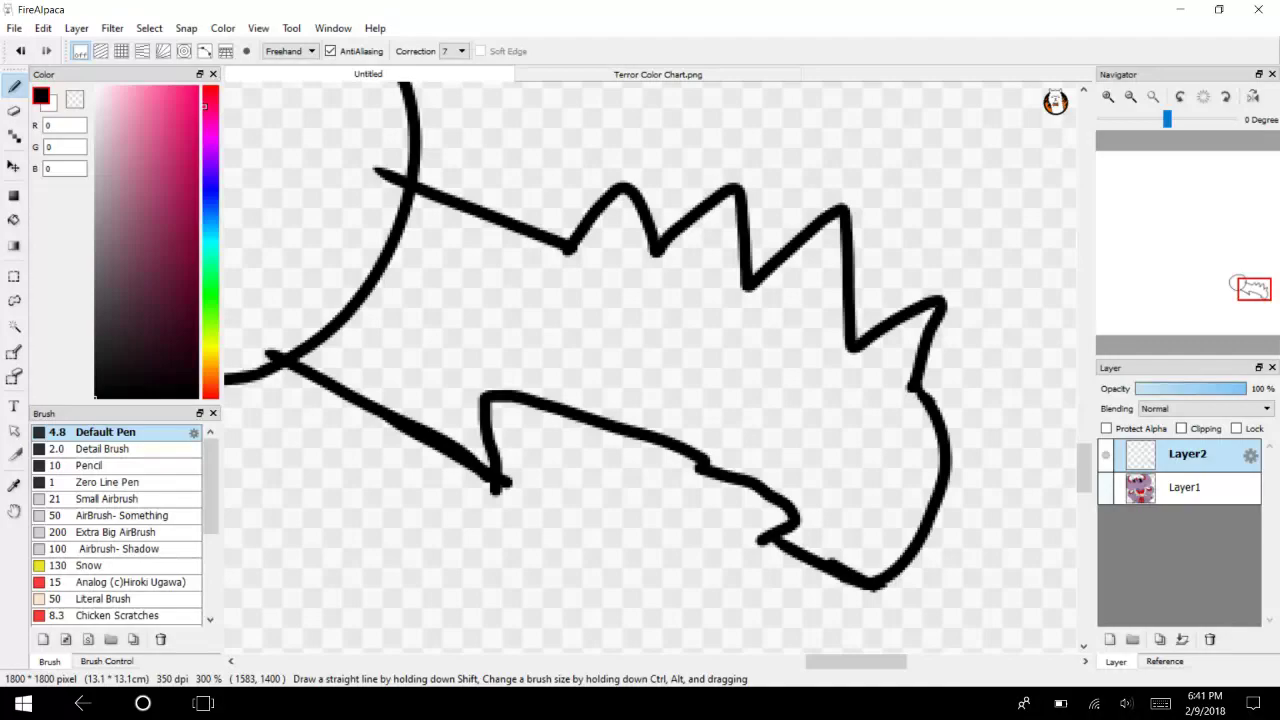
{"action": "left_click", "coordinate": [95, 262]}
{"action": "left_click", "coordinate": [14, 220]}
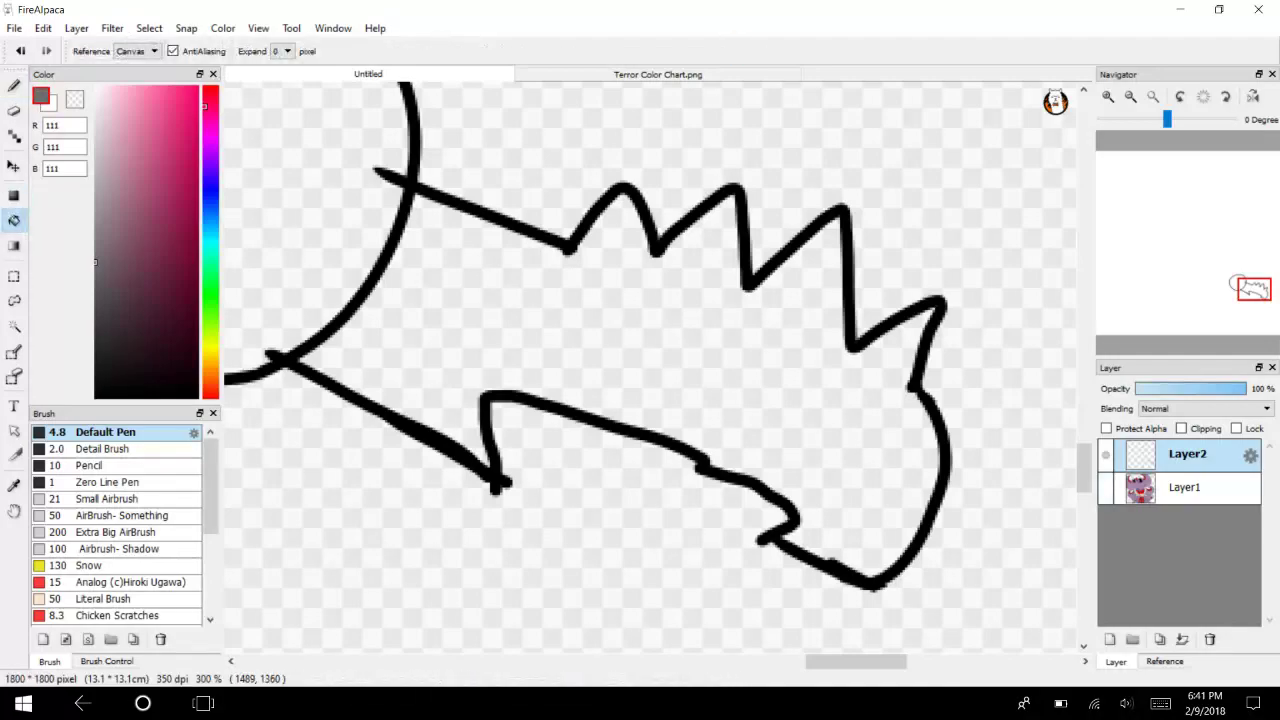
{"action": "left_click", "coordinate": [468, 378]}
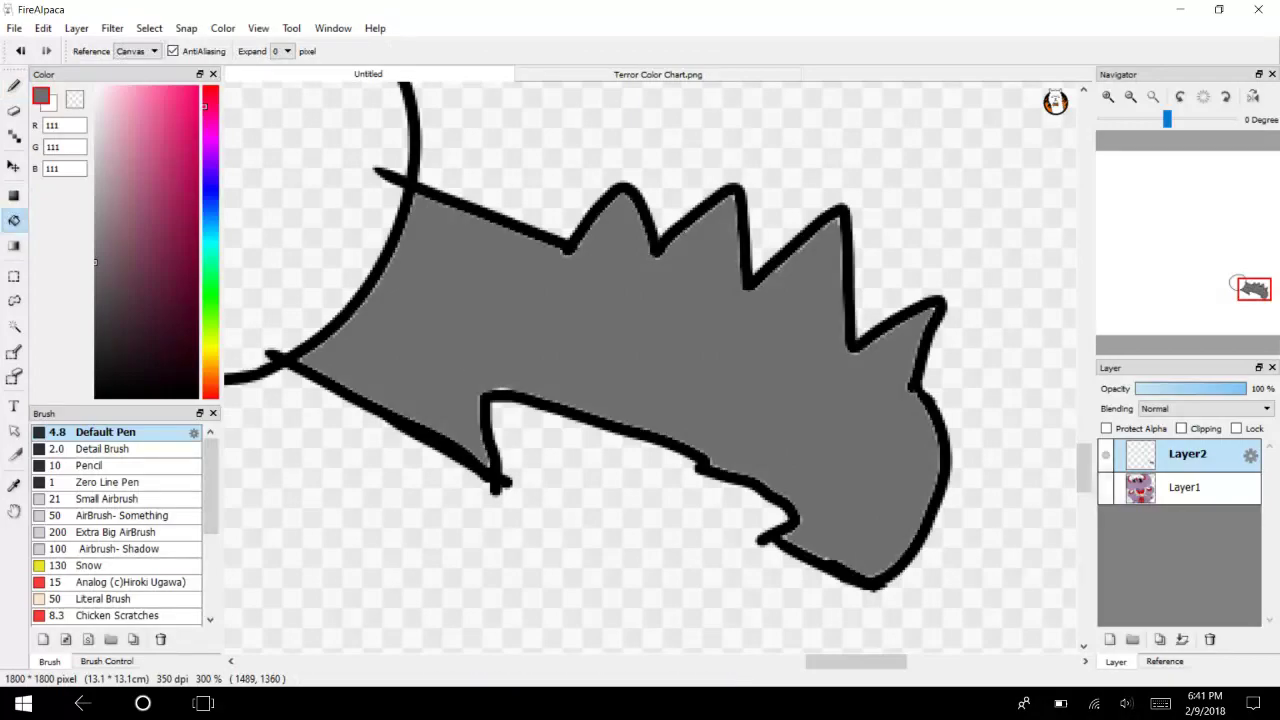
{"action": "left_click", "coordinate": [1106, 488]}
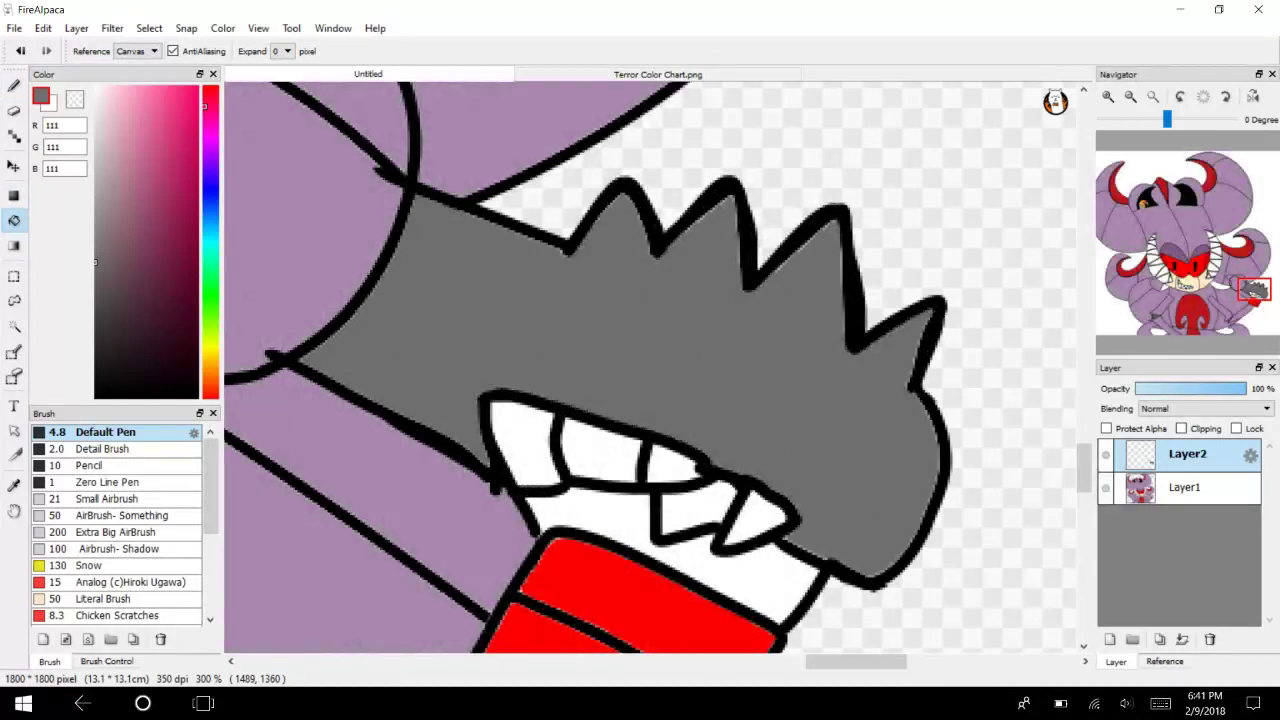
{"action": "left_click", "coordinate": [1105, 487]}
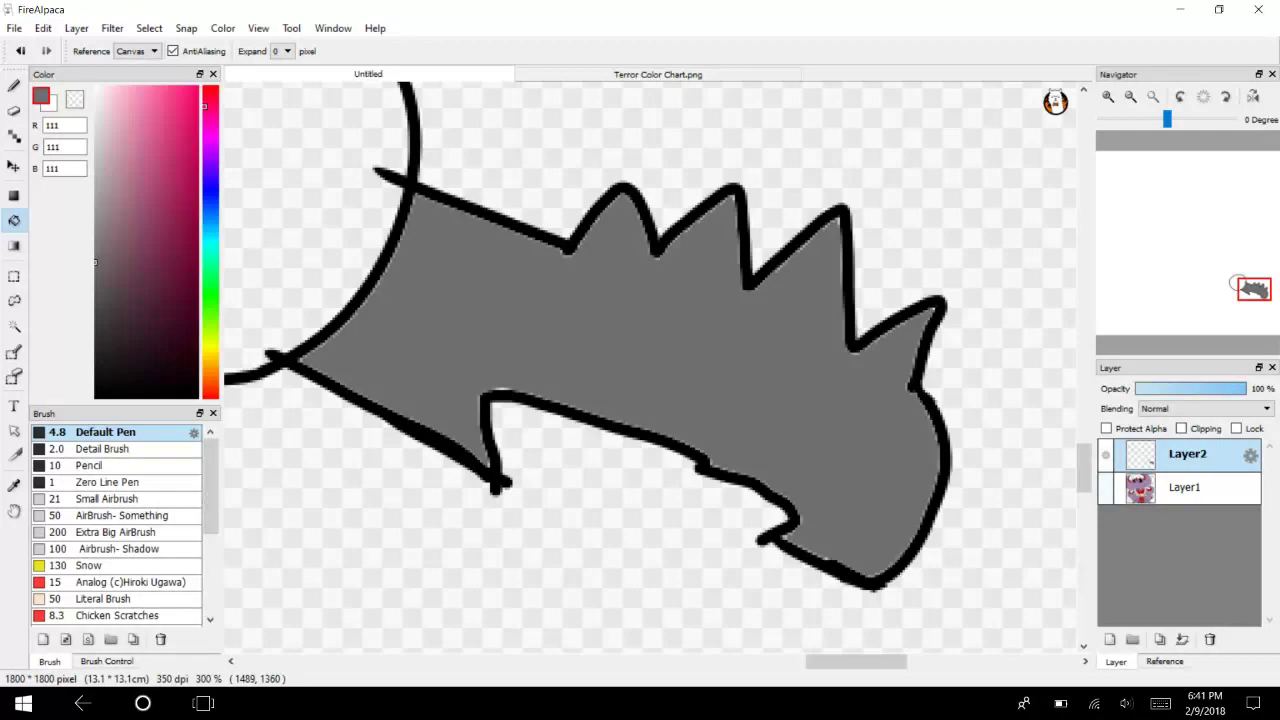
{"action": "left_click", "coordinate": [1105, 487]}
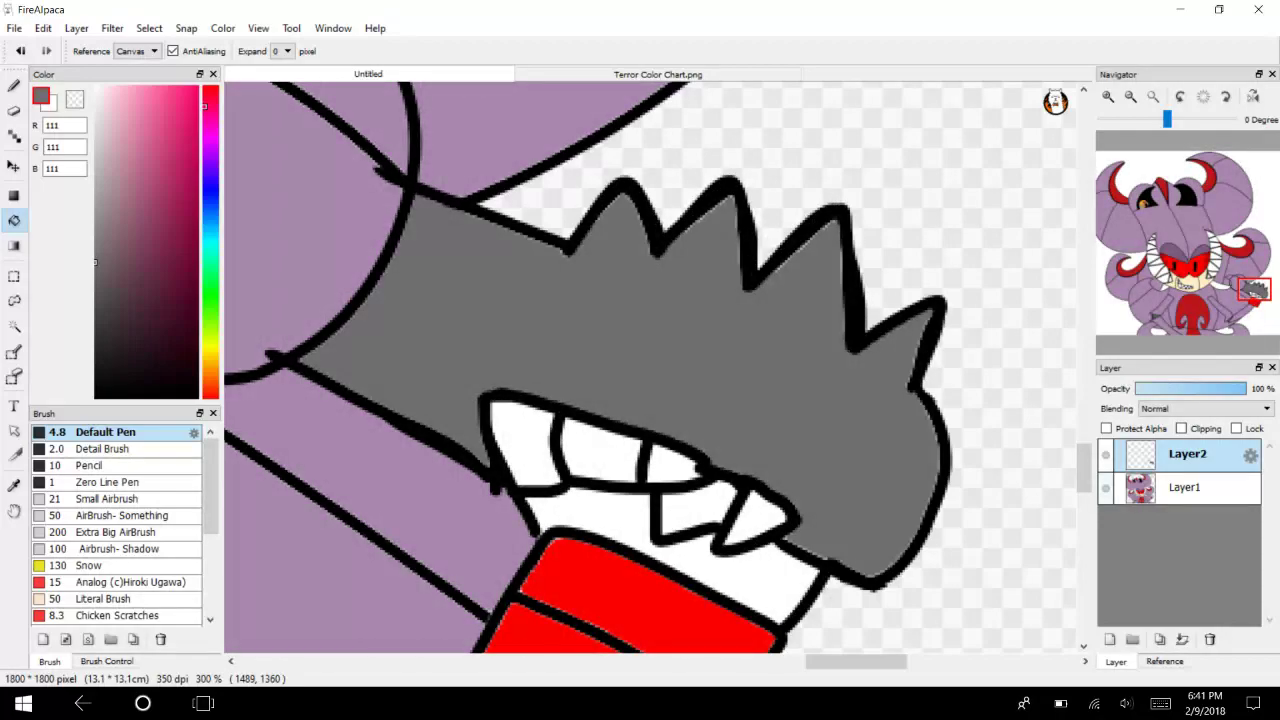
Undo the grey fill and the traced finger and thumb outlines, and show Layer1 again.
{"action": "key", "text": "ctrl+z"}
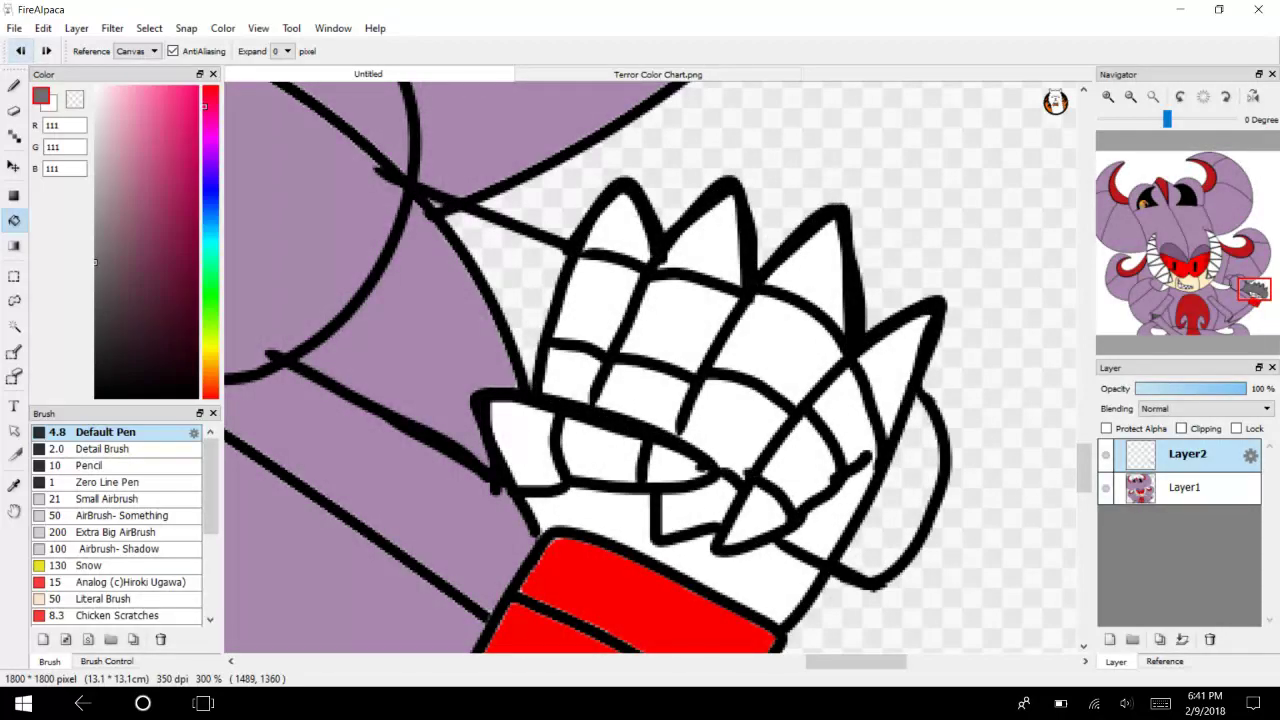
{"action": "left_click", "coordinate": [20, 51]}
{"action": "left_click", "coordinate": [20, 51]}
{"action": "left_click", "coordinate": [20, 51]}
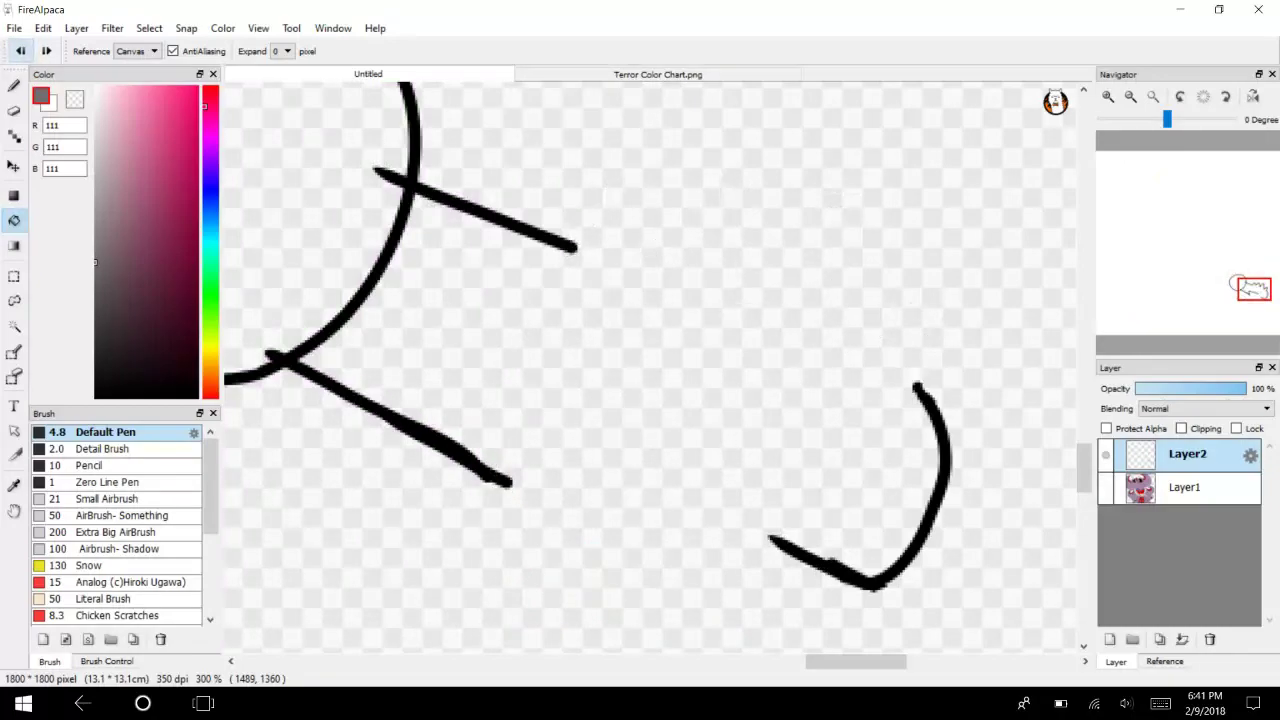
{"action": "left_click", "coordinate": [1105, 487]}
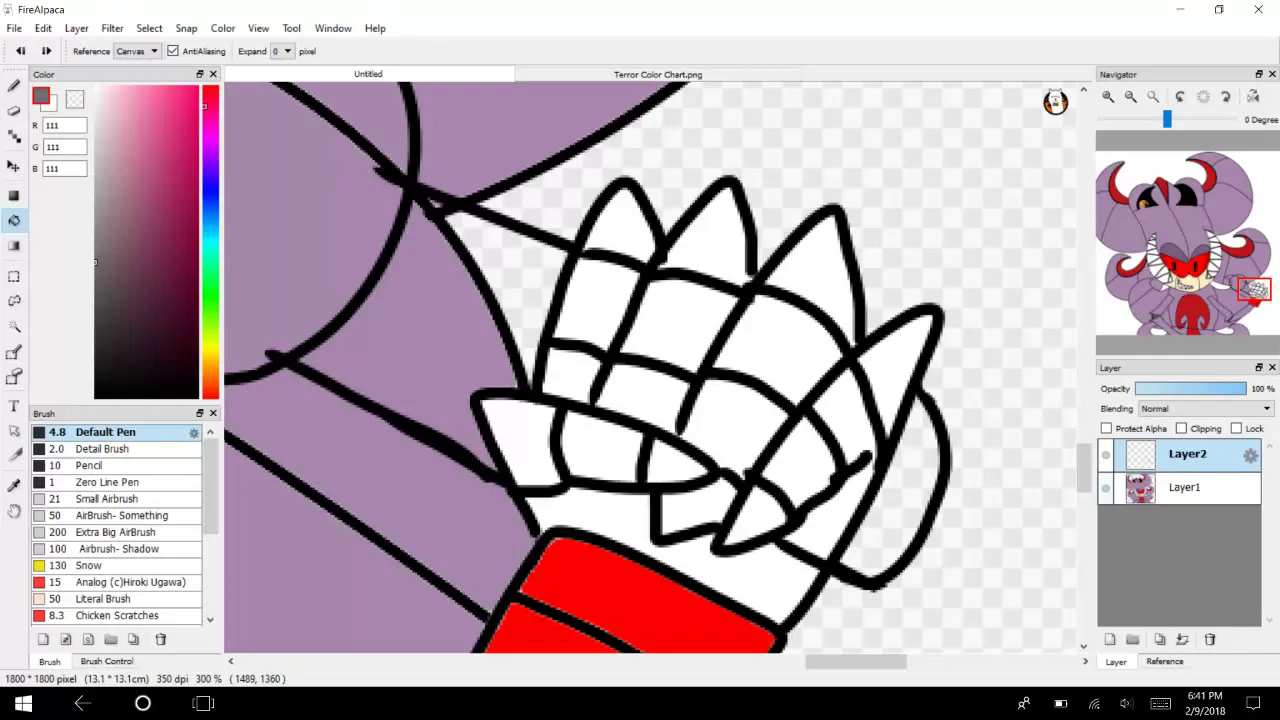
Trace the finger edge, thumb claw and outer hand edge in black on Layer2 to close the microphone handle outlines.
{"action": "key", "text": "b"}
{"action": "left_click_drag", "start_coordinate": [570, 243], "coordinate": [534, 383]}
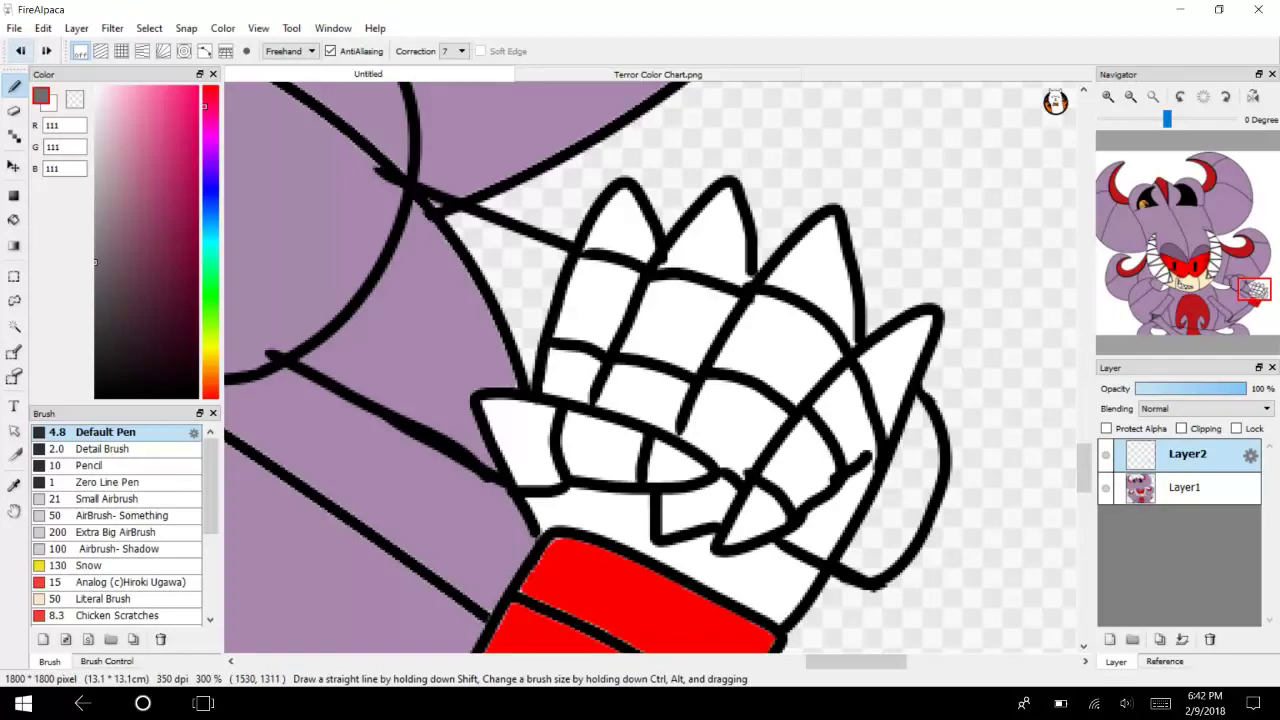
{"action": "left_click_drag", "start_coordinate": [124, 358], "coordinate": [96, 397]}
{"action": "mouse_move", "coordinate": [572, 238]}
{"action": "left_mouse_down"}
{"action": "mouse_move", "coordinate": [550, 366]}
{"action": "mouse_move", "coordinate": [532, 390]}
{"action": "left_mouse_up"}
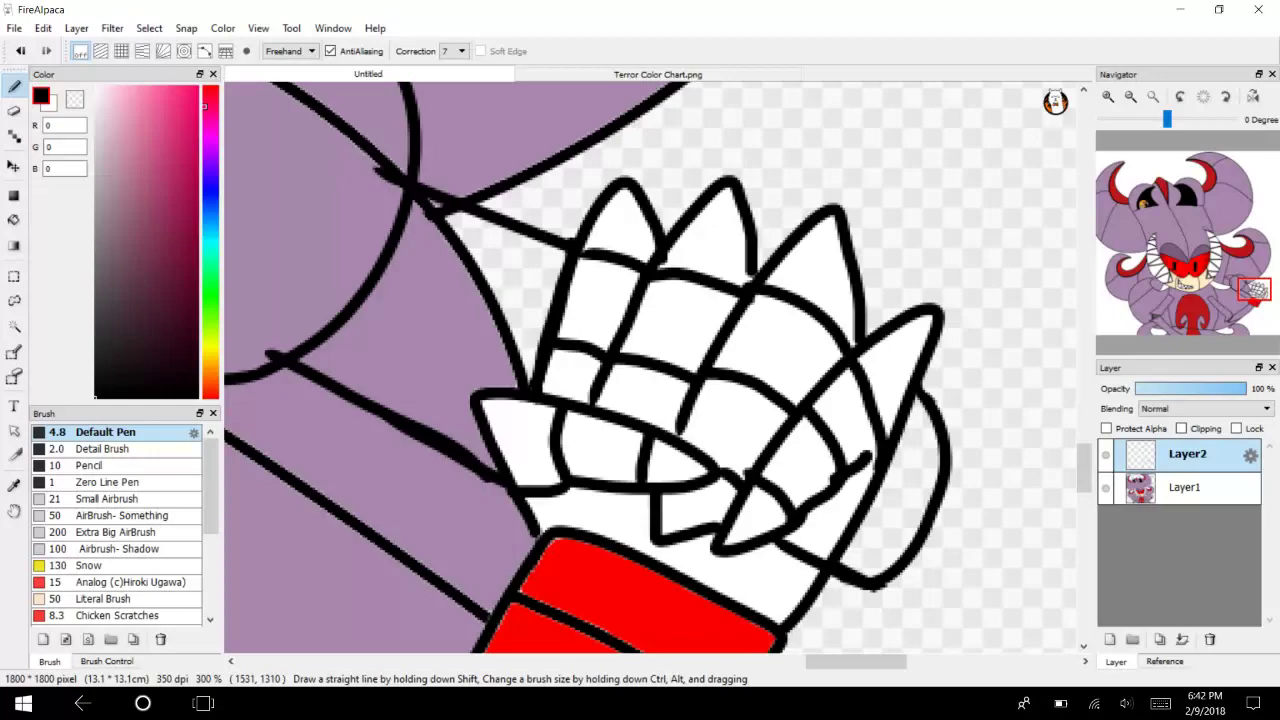
{"action": "mouse_move", "coordinate": [540, 392]}
{"action": "left_mouse_down"}
{"action": "mouse_move", "coordinate": [491, 400]}
{"action": "mouse_move", "coordinate": [502, 472]}
{"action": "left_mouse_up"}
{"action": "left_click_drag", "start_coordinate": [766, 532], "coordinate": [885, 453]}
{"action": "key", "text": "ctrl+z"}
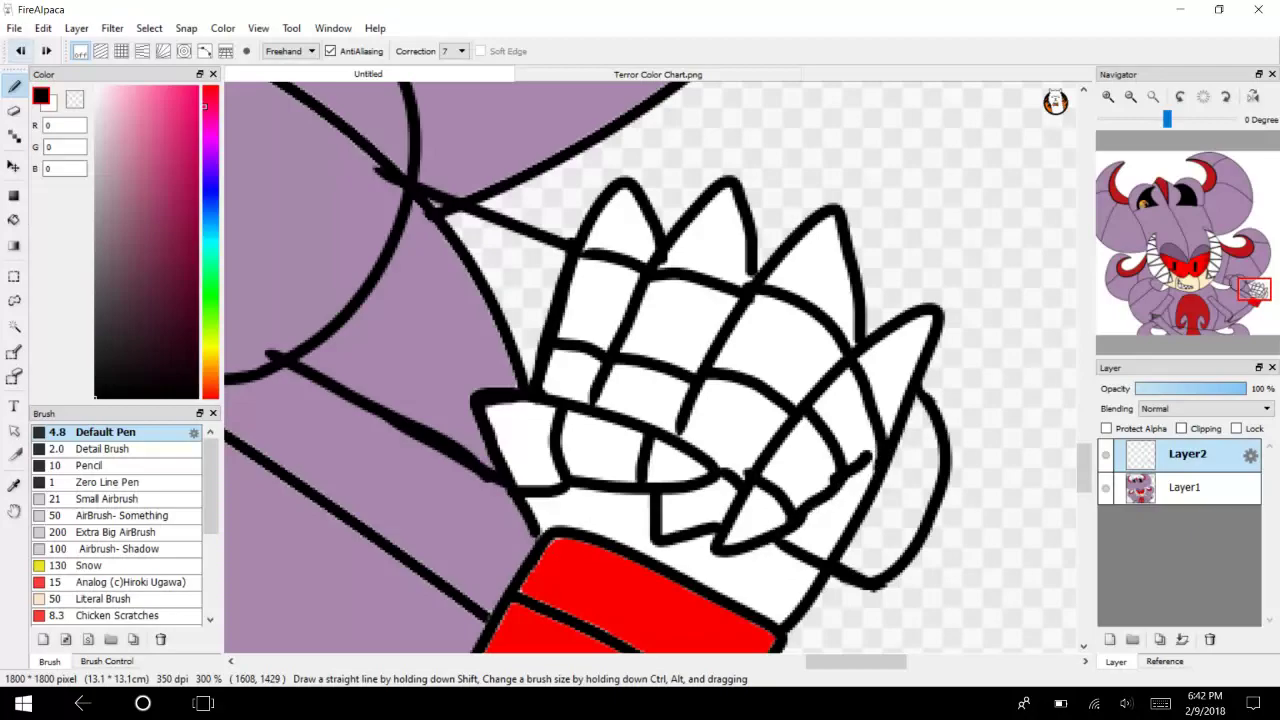
{"action": "mouse_move", "coordinate": [758, 534]}
{"action": "left_mouse_down"}
{"action": "mouse_move", "coordinate": [878, 454]}
{"action": "mouse_move", "coordinate": [918, 396]}
{"action": "left_mouse_up"}
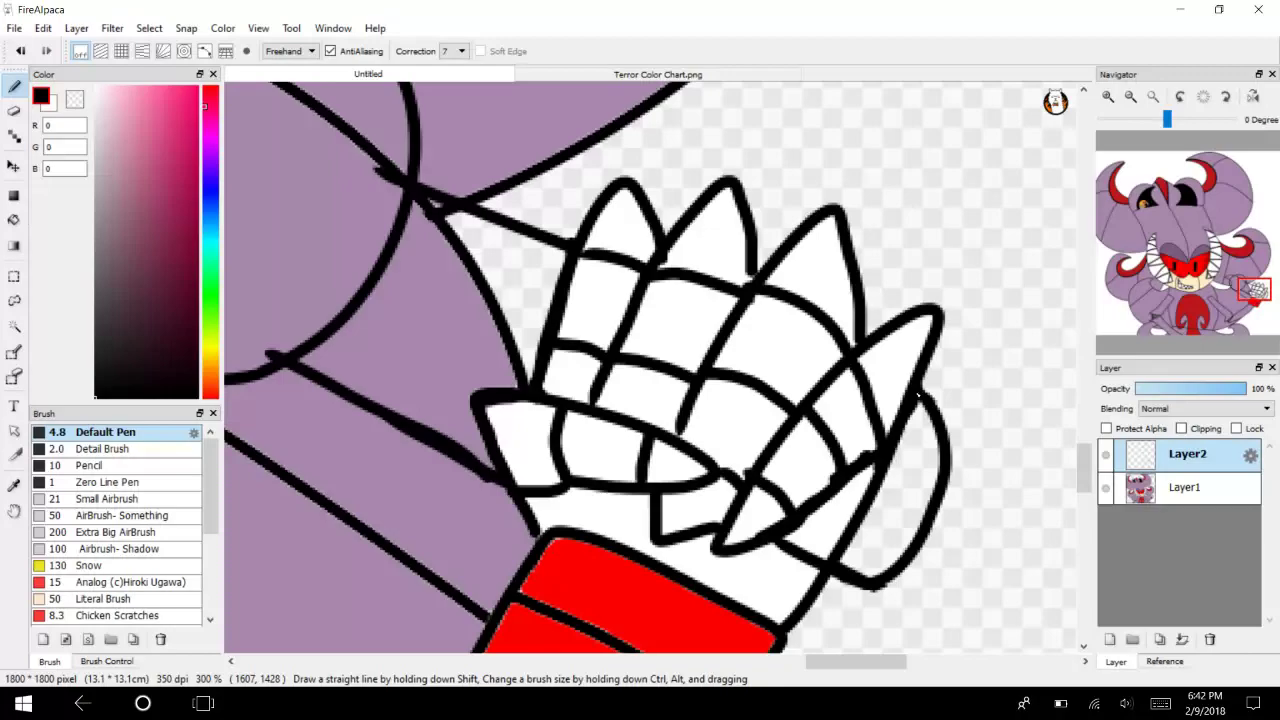
Hide Layer1, erase the stray line ends where the handle meets the microphone head, and redraw the damaged part of the head outline.
{"action": "left_click", "coordinate": [1106, 488]}
{"action": "key", "text": "e"}
{"action": "mouse_move", "coordinate": [402, 170]}
{"action": "left_mouse_down"}
{"action": "mouse_move", "coordinate": [392, 186]}
{"action": "mouse_move", "coordinate": [378, 168]}
{"action": "left_mouse_up"}
{"action": "mouse_move", "coordinate": [258, 370]}
{"action": "left_mouse_down"}
{"action": "mouse_move", "coordinate": [282, 342]}
{"action": "mouse_move", "coordinate": [277, 354]}
{"action": "left_mouse_up"}
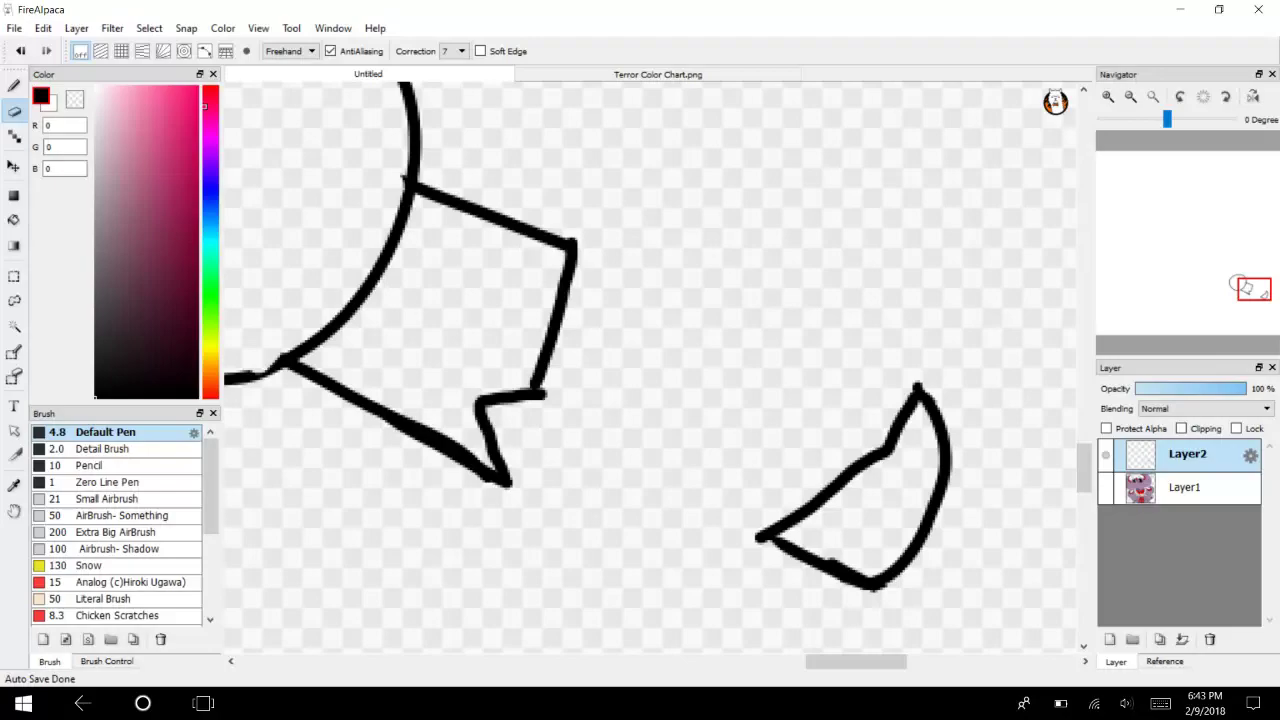
{"action": "left_click_drag", "start_coordinate": [1226, 291], "coordinate": [1245, 283]}
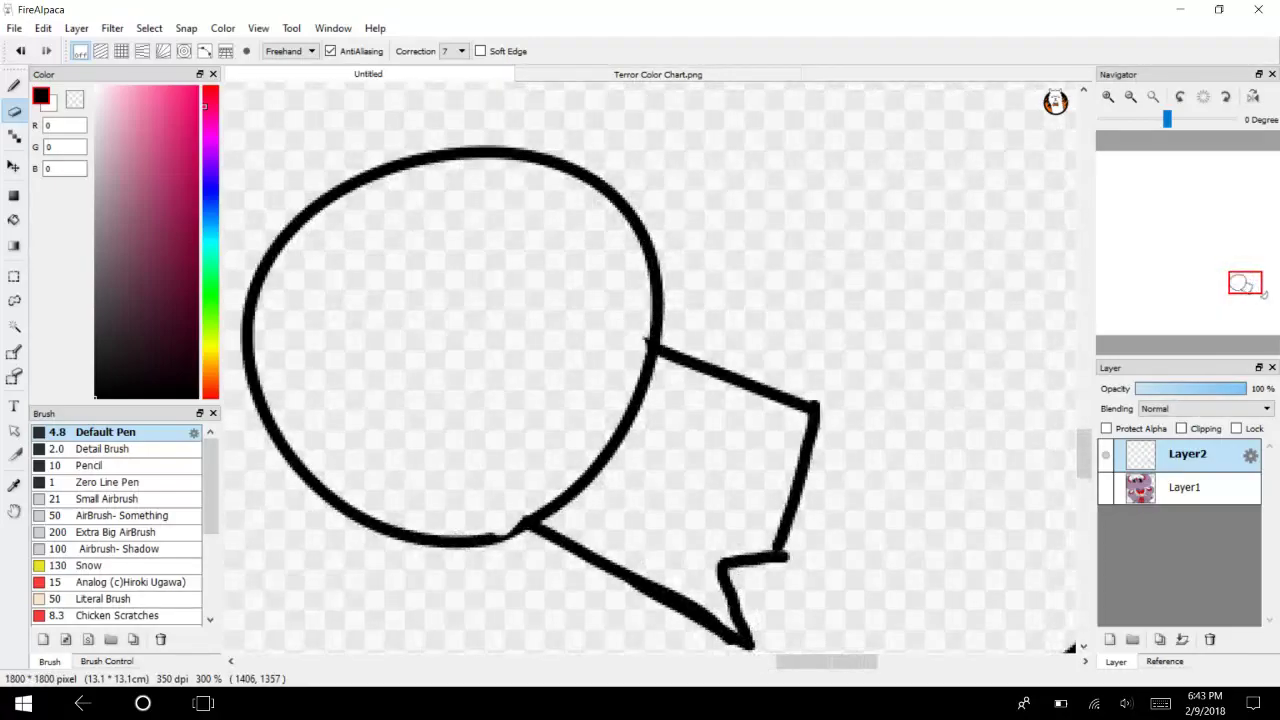
{"action": "key", "text": "b"}
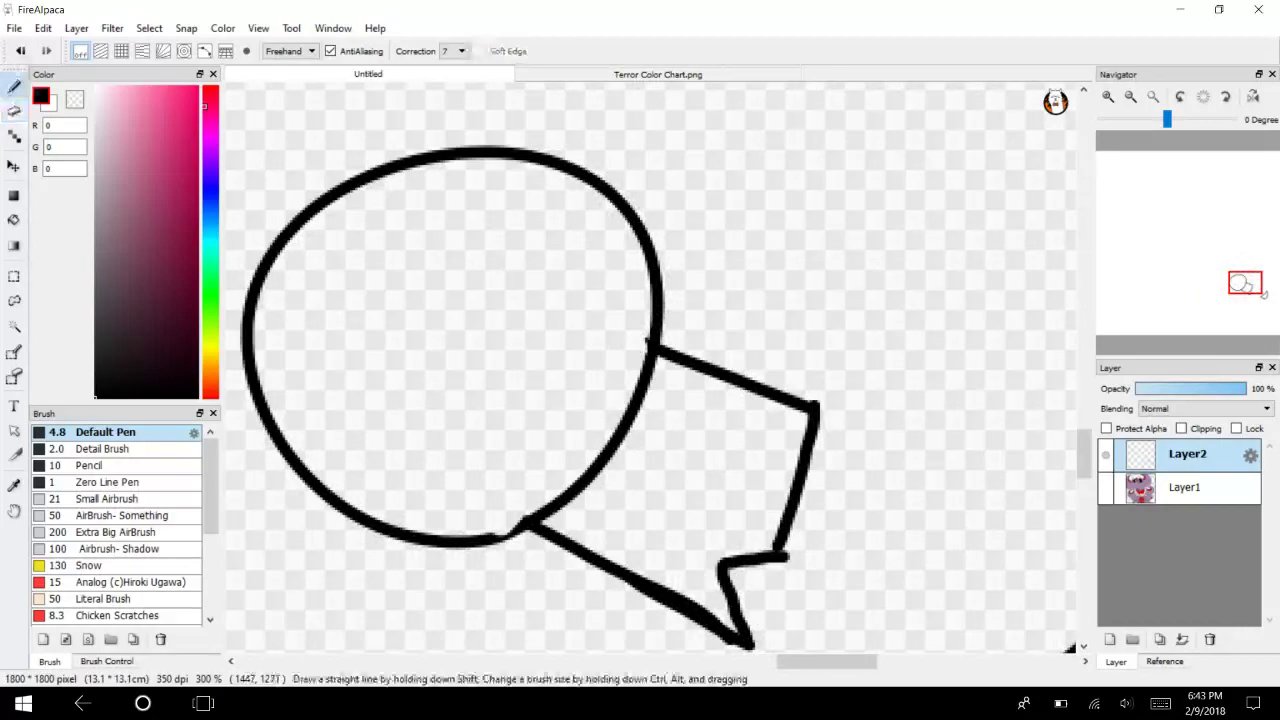
{"action": "left_click_drag", "start_coordinate": [489, 539], "coordinate": [529, 521]}
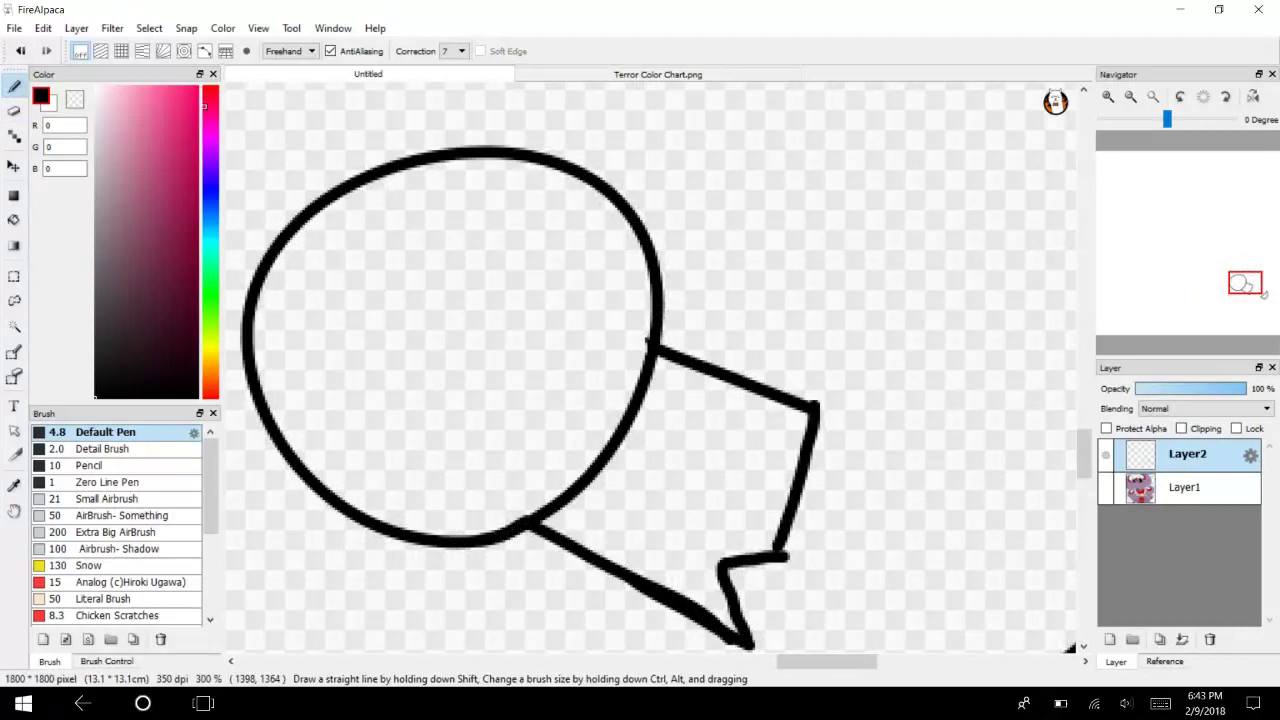
Fill the microphone head with dark grey (R 62, G 62, B 62) and both handle parts with grey (R 110, G 110, B 110).
{"action": "left_click", "coordinate": [95, 261]}
{"action": "left_click", "coordinate": [14, 220]}
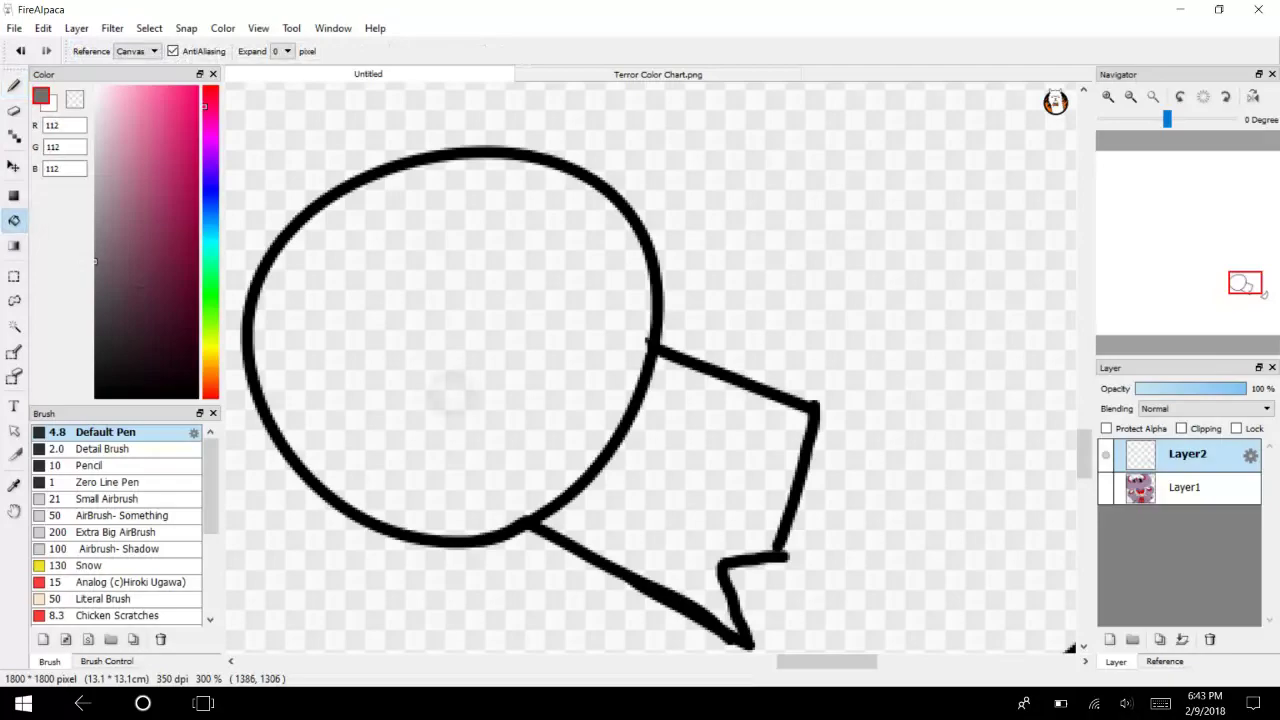
{"action": "left_click", "coordinate": [457, 388]}
{"action": "left_click", "coordinate": [95, 322]}
{"action": "left_click", "coordinate": [462, 398]}
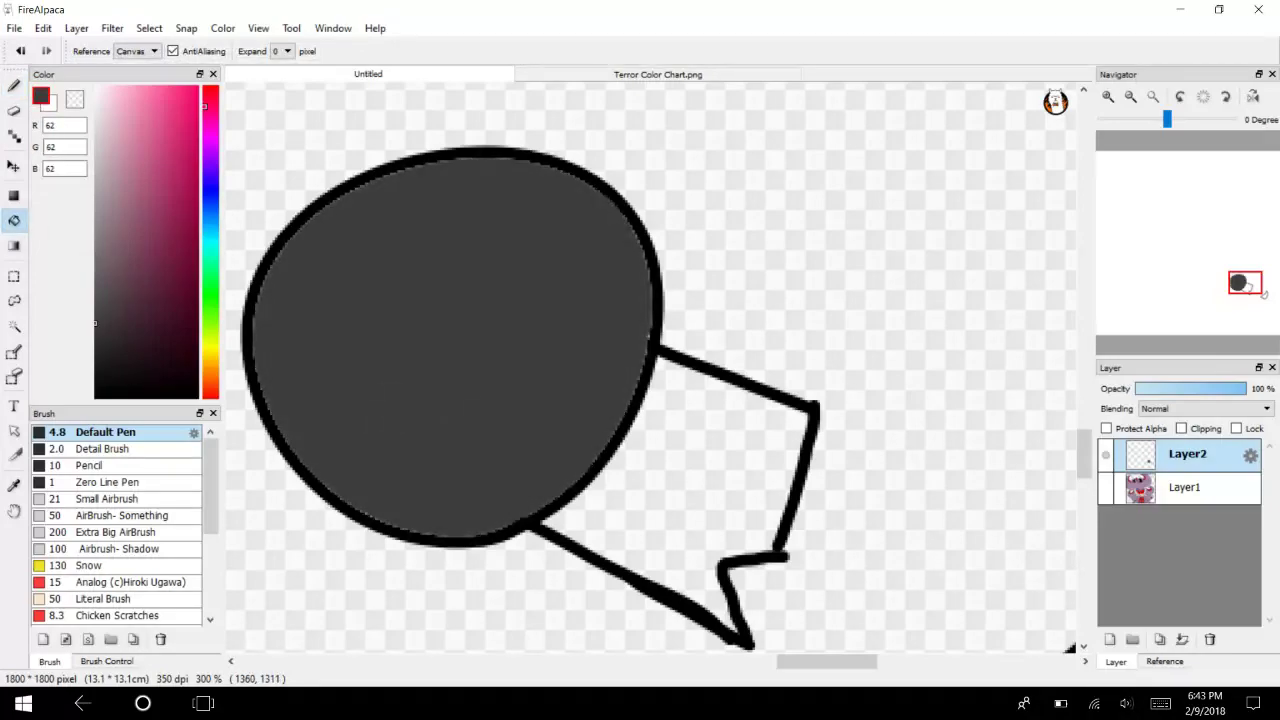
{"action": "left_click", "coordinate": [95, 263]}
{"action": "left_click", "coordinate": [663, 491]}
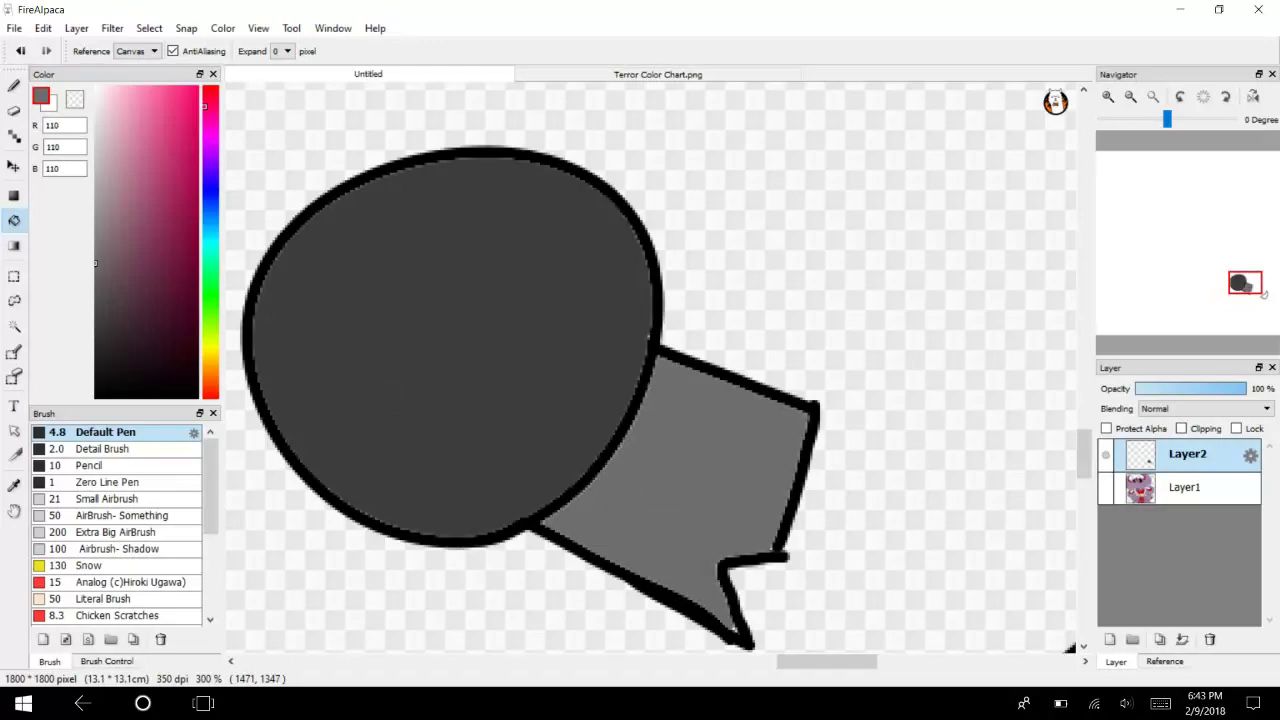
{"action": "left_click_drag", "start_coordinate": [1245, 283], "coordinate": [1267, 295]}
{"action": "left_click", "coordinate": [544, 445]}
{"action": "key", "text": "super+a"}
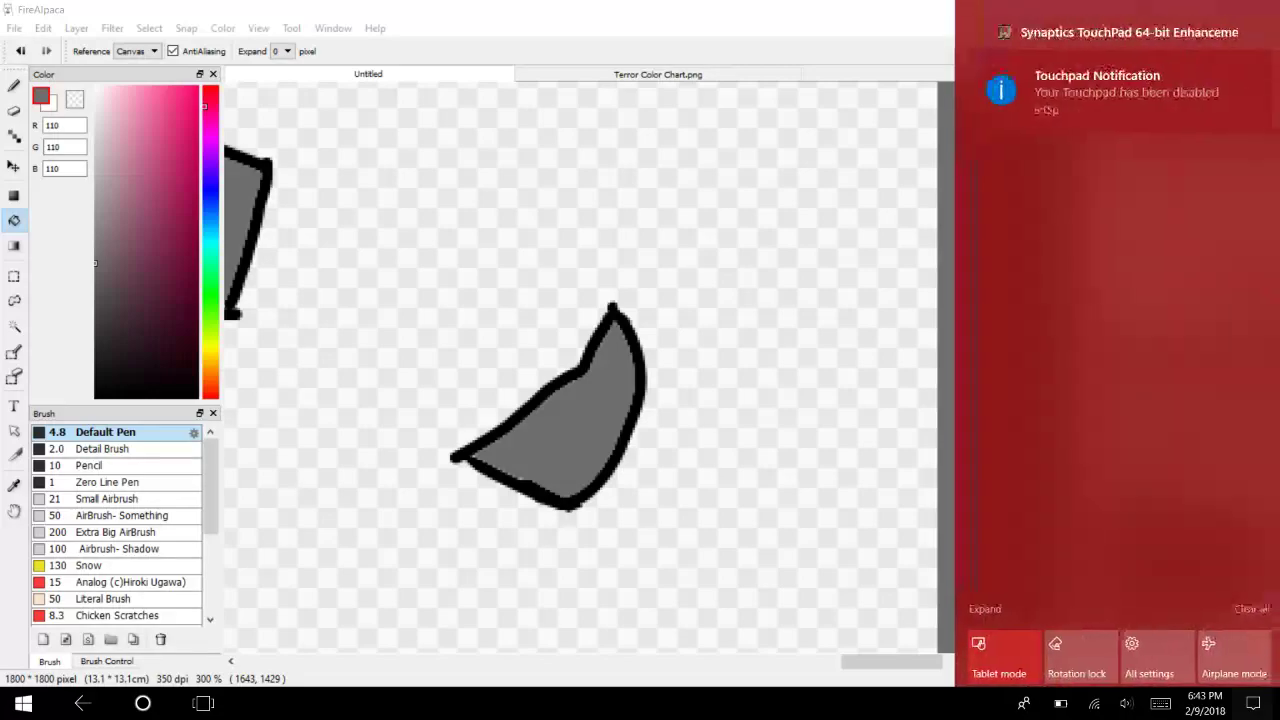
{"action": "key", "text": "super+a"}
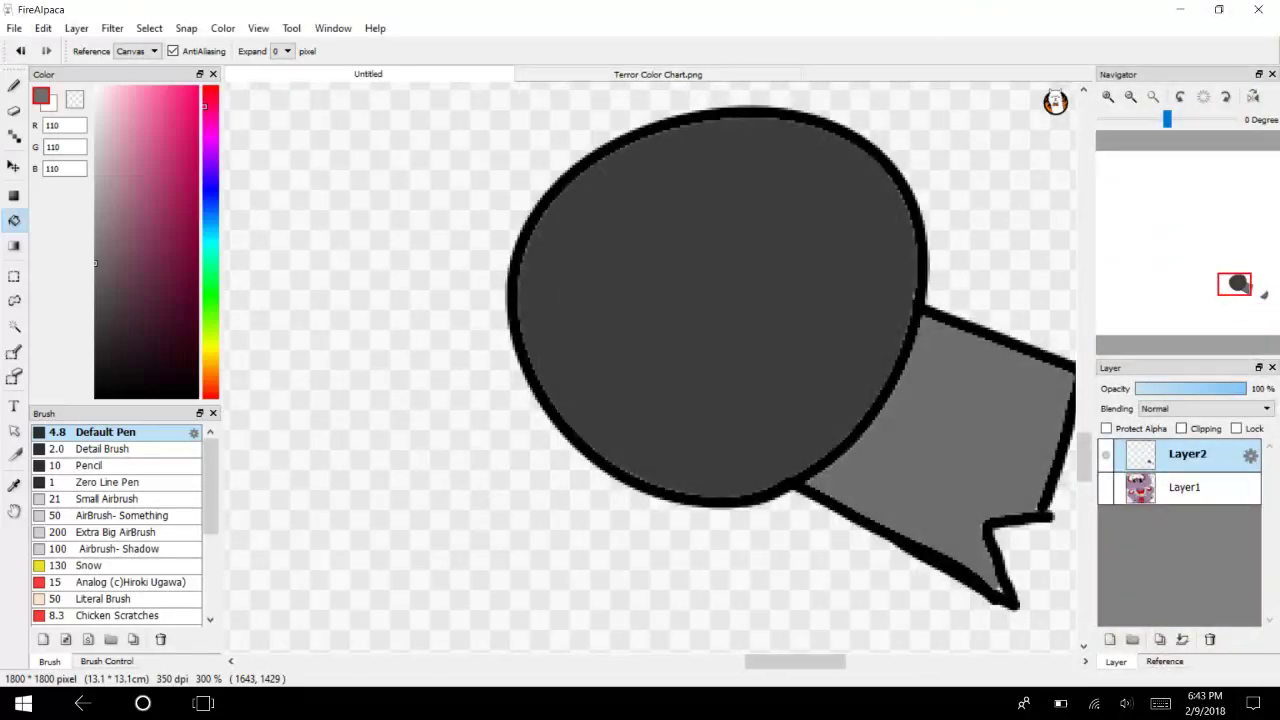
Select the microphone head's fill with the Magic Wand and set the colour to light grey (R 190, G 190, B 190).
{"action": "key", "text": "w"}
{"action": "left_click", "coordinate": [636, 328]}
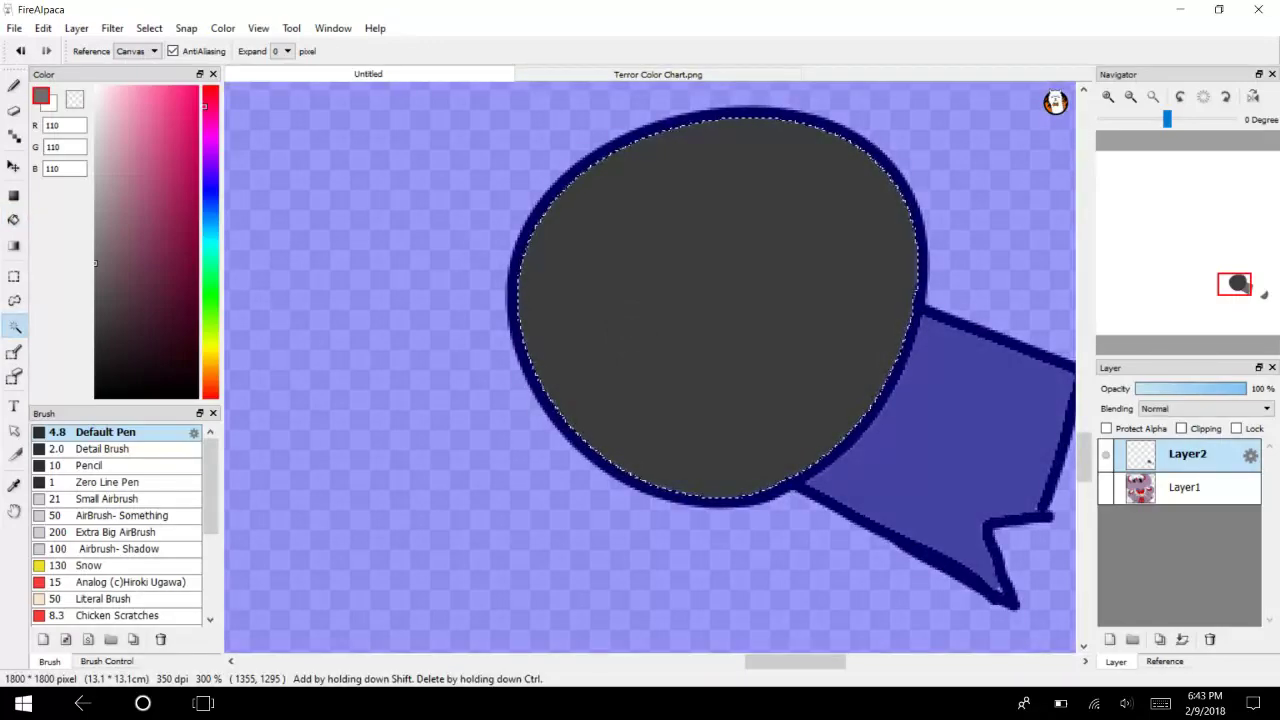
{"action": "key", "text": "e"}
{"action": "left_click", "coordinate": [96, 165]}
{"action": "left_click_drag", "start_coordinate": [970, 285], "coordinate": [574, 98]}
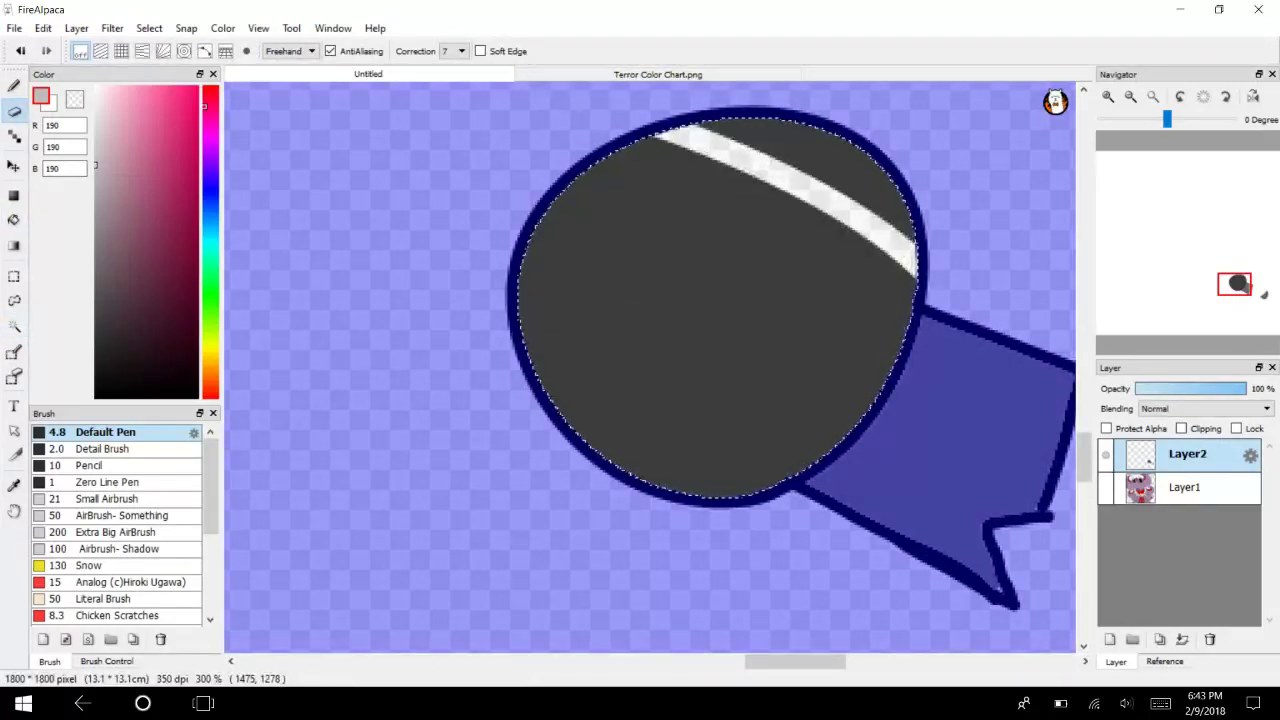
{"action": "key", "text": "ctrl+z"}
Try drawing light grey diagonal stripes across the microphone head with the 4.8 Default Pen.
{"action": "key", "text": "b"}
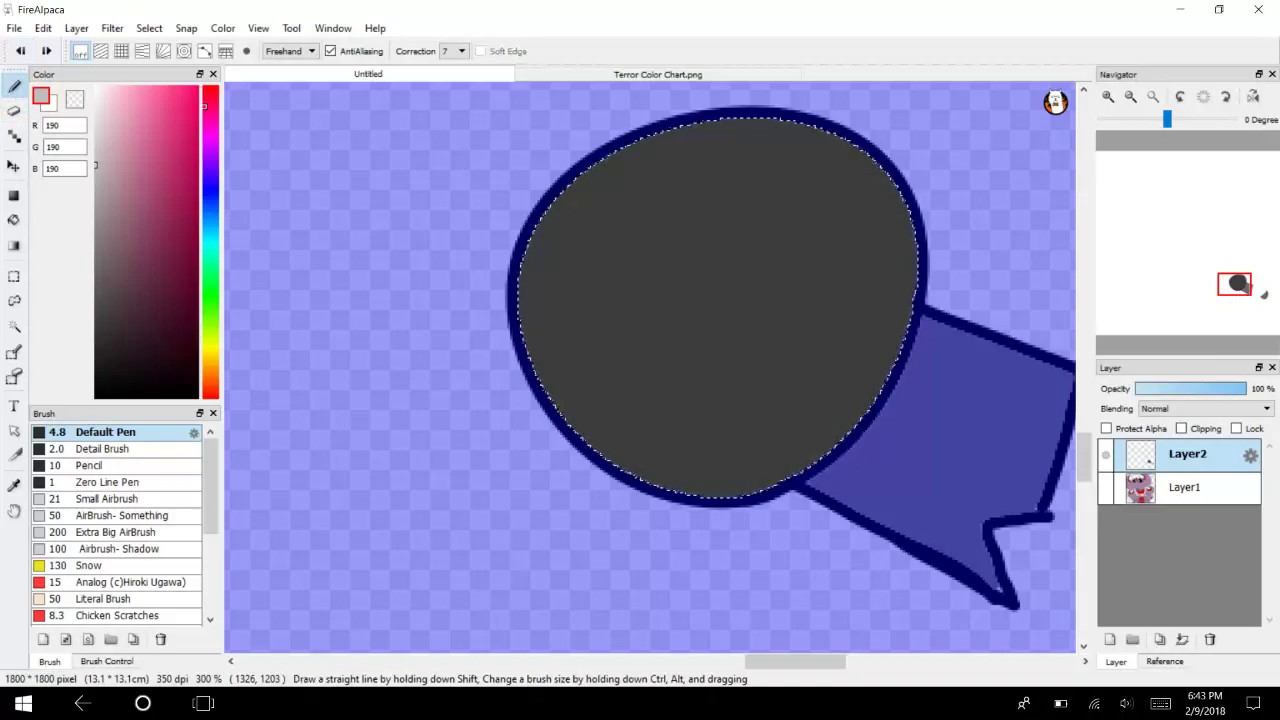
{"action": "mouse_move", "coordinate": [690, 124]}
{"action": "left_mouse_down"}
{"action": "mouse_move", "coordinate": [860, 178]}
{"action": "mouse_move", "coordinate": [918, 246]}
{"action": "left_mouse_up"}
{"action": "left_click_drag", "start_coordinate": [590, 168], "coordinate": [900, 362]}
{"action": "left_click_drag", "start_coordinate": [528, 238], "coordinate": [850, 434]}
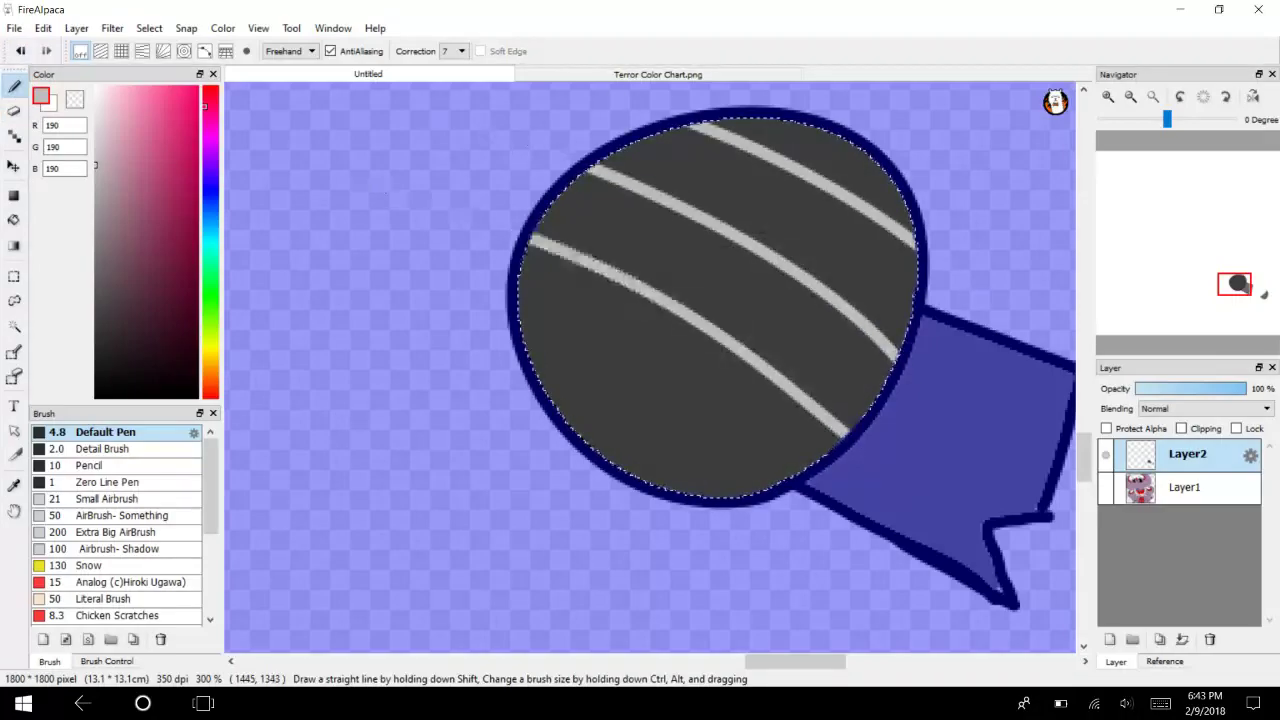
{"action": "left_click_drag", "start_coordinate": [610, 368], "coordinate": [770, 492]}
{"action": "double_click", "coordinate": [20, 51]}
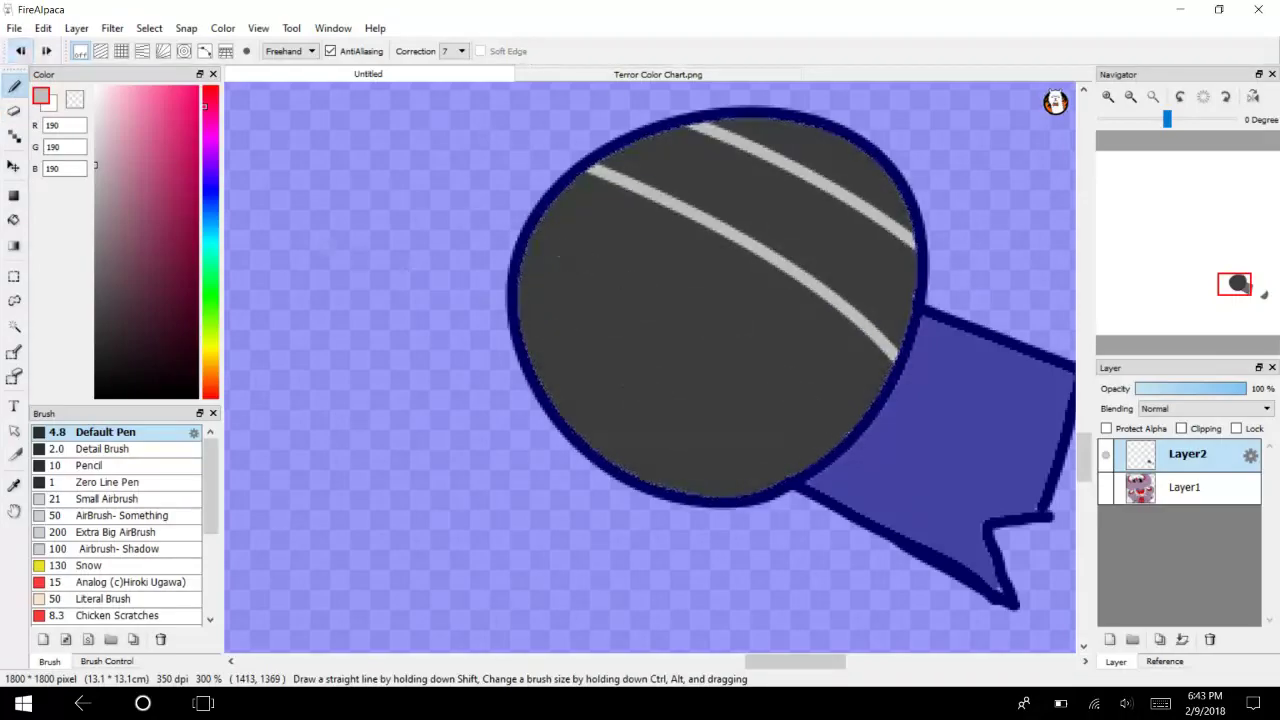
Draw thin light grey diagonal lines, sloping down to the right, across the microphone head with the 2.0 Detail Brush.
{"action": "left_click", "coordinate": [104, 449]}
{"action": "left_click_drag", "start_coordinate": [716, 117], "coordinate": [922, 265]}
{"action": "mouse_move", "coordinate": [643, 134]}
{"action": "left_mouse_down"}
{"action": "mouse_move", "coordinate": [849, 277]}
{"action": "mouse_move", "coordinate": [907, 343]}
{"action": "left_mouse_up"}
{"action": "left_click_drag", "start_coordinate": [884, 409], "coordinate": [575, 160]}
{"action": "left_click_drag", "start_coordinate": [826, 464], "coordinate": [538, 195]}
{"action": "left_click_drag", "start_coordinate": [779, 492], "coordinate": [442, 187]}
{"action": "left_click_drag", "start_coordinate": [533, 368], "coordinate": [625, 470]}
Draw crossing light grey diagonals in the opposite direction over the microphone head to complete the mesh.
{"action": "mouse_move", "coordinate": [800, 123]}
{"action": "left_mouse_down"}
{"action": "mouse_move", "coordinate": [912, 215]}
{"action": "mouse_move", "coordinate": [689, 494]}
{"action": "left_mouse_up"}
{"action": "left_click_drag", "start_coordinate": [919, 260], "coordinate": [742, 496]}
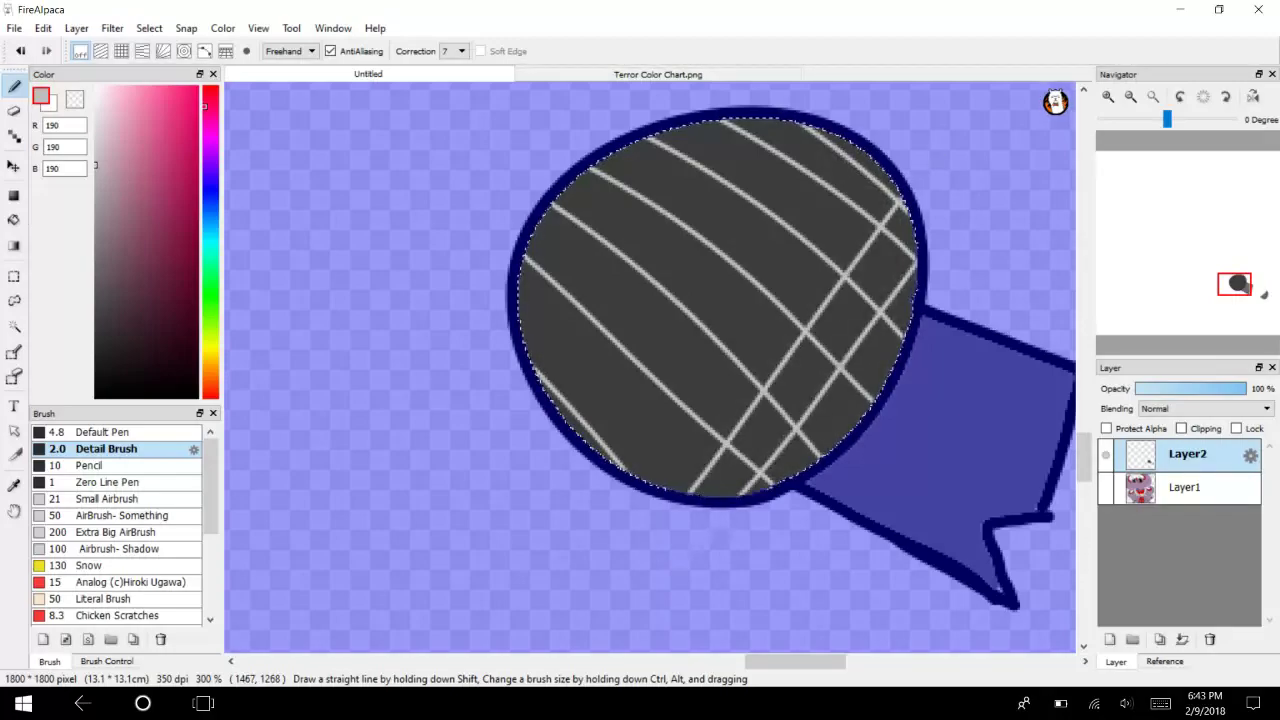
{"action": "left_click_drag", "start_coordinate": [912, 148], "coordinate": [620, 465]}
{"action": "left_click_drag", "start_coordinate": [860, 121], "coordinate": [562, 412]}
{"action": "left_click_drag", "start_coordinate": [801, 120], "coordinate": [738, 172]}
{"action": "left_click_drag", "start_coordinate": [518, 285], "coordinate": [610, 208]}
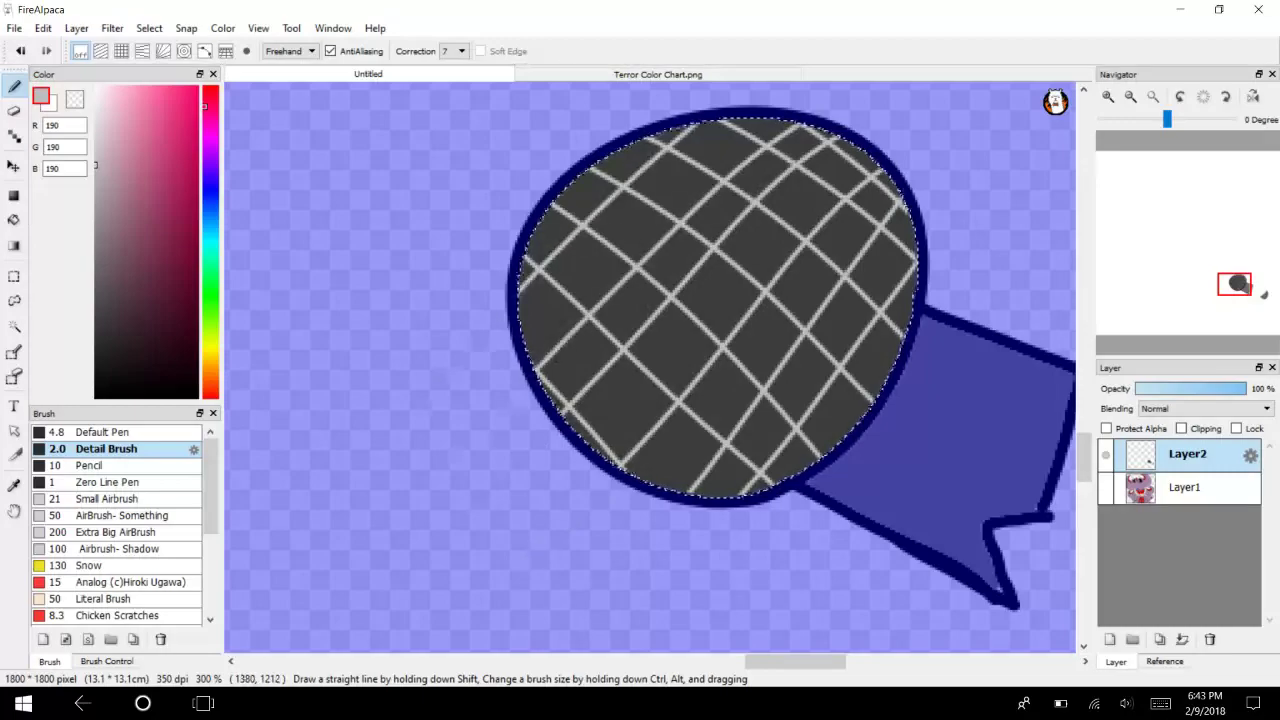
Show Layer1 again and clear the selection around the microphone head.
{"action": "left_click", "coordinate": [1106, 488]}
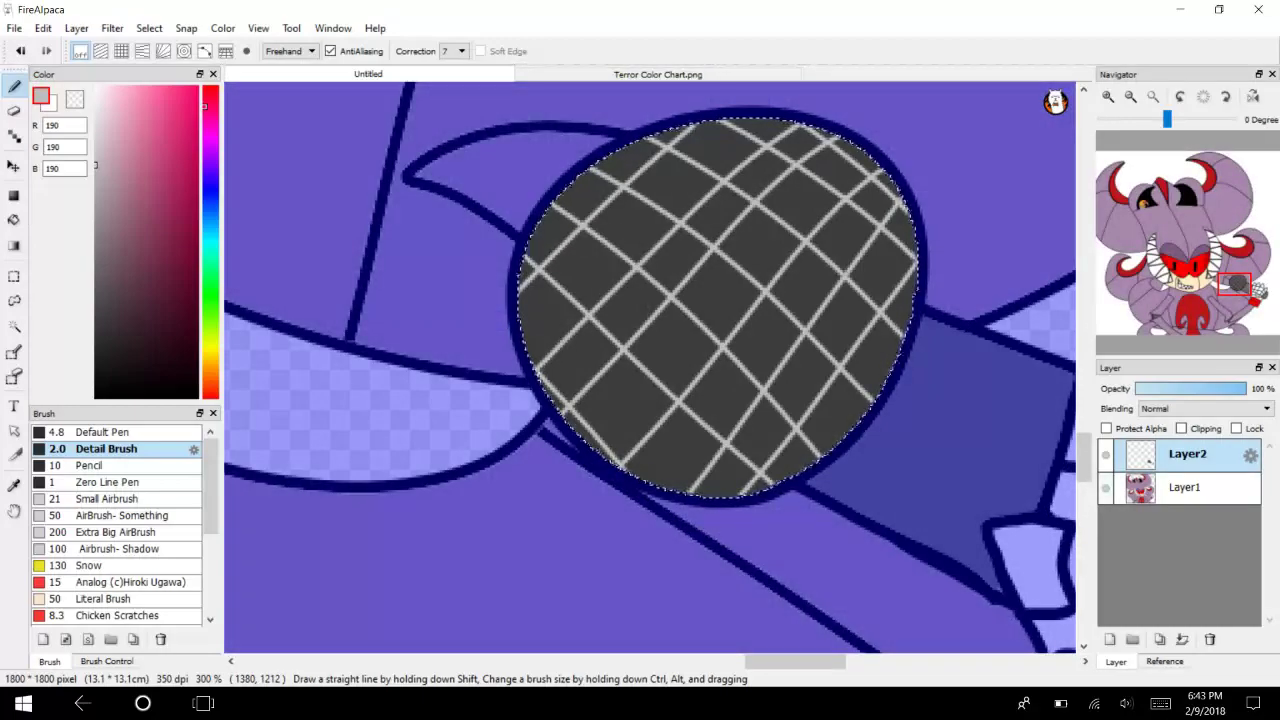
{"action": "left_click", "coordinate": [112, 28]}
{"action": "left_click", "coordinate": [172, 63]}
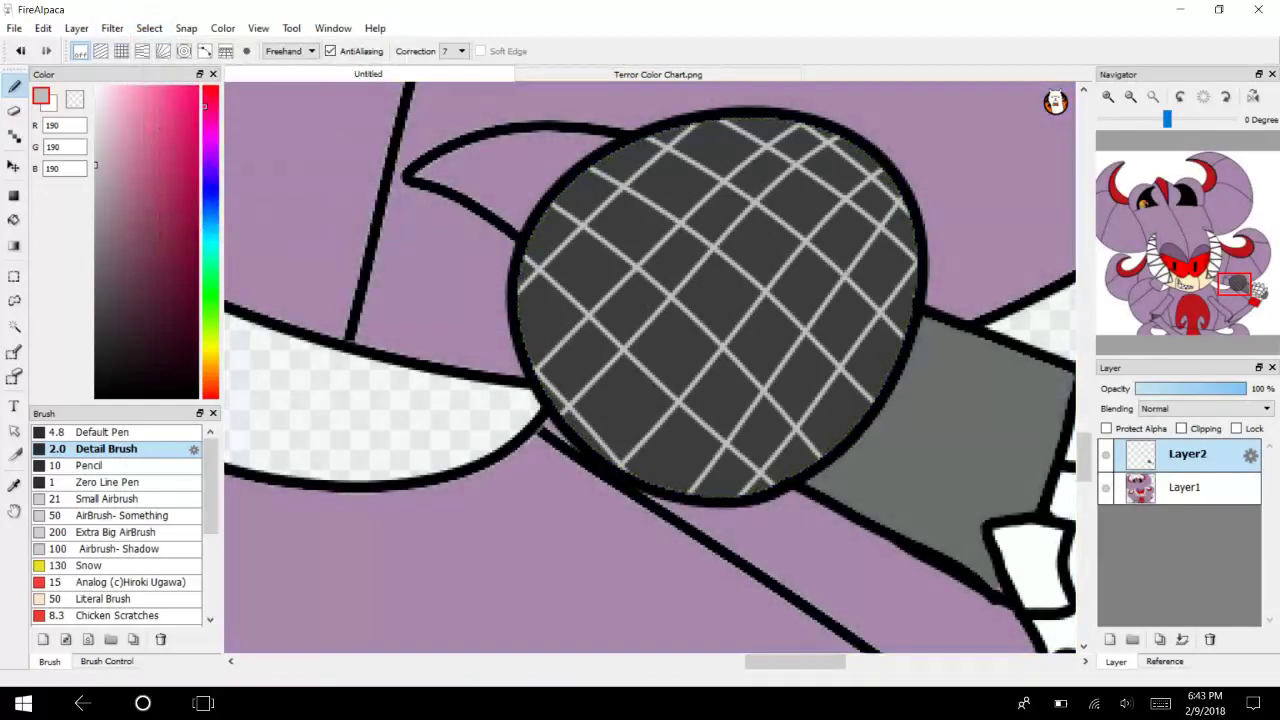
{"action": "left_click", "coordinate": [1131, 97]}
{"action": "left_click", "coordinate": [1153, 97]}
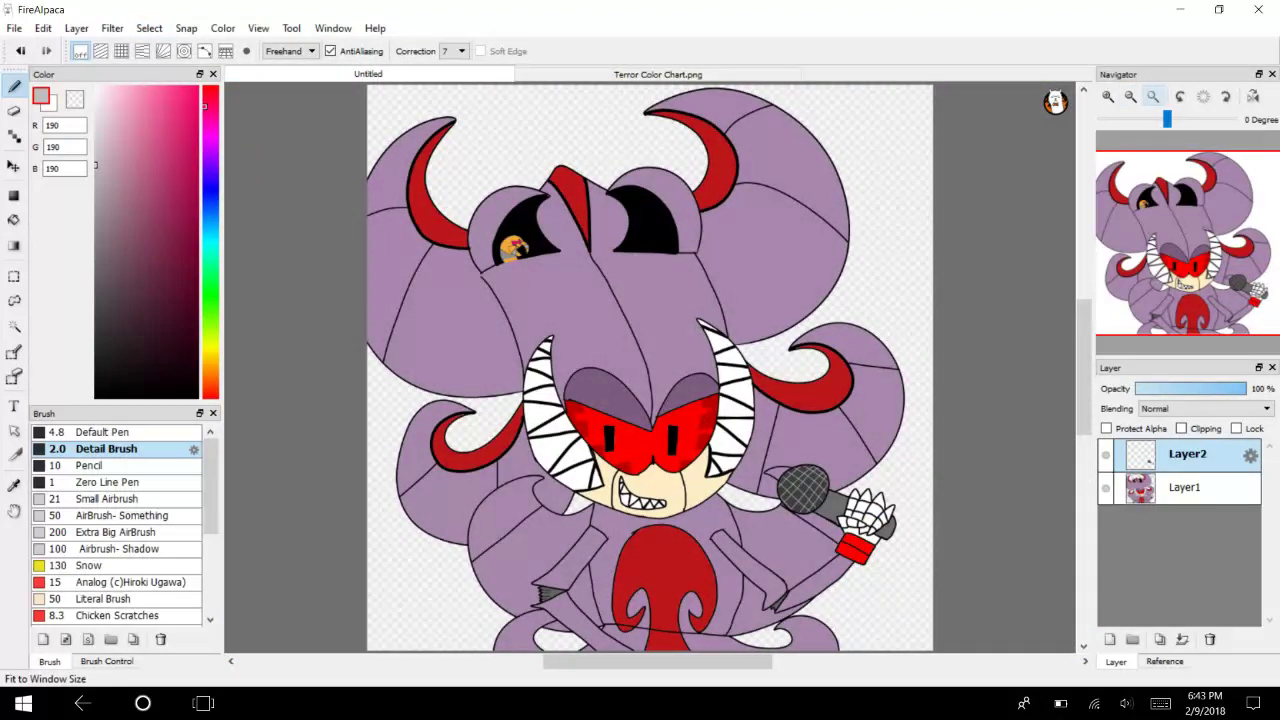
Add a new layer beneath Layer1 and merge Layer2 down into Layer1.
{"action": "left_click", "coordinate": [76, 28]}
{"action": "left_click", "coordinate": [95, 46]}
{"action": "left_click_drag", "start_coordinate": [1188, 455], "coordinate": [1190, 522]}
{"action": "left_click", "coordinate": [1187, 455]}
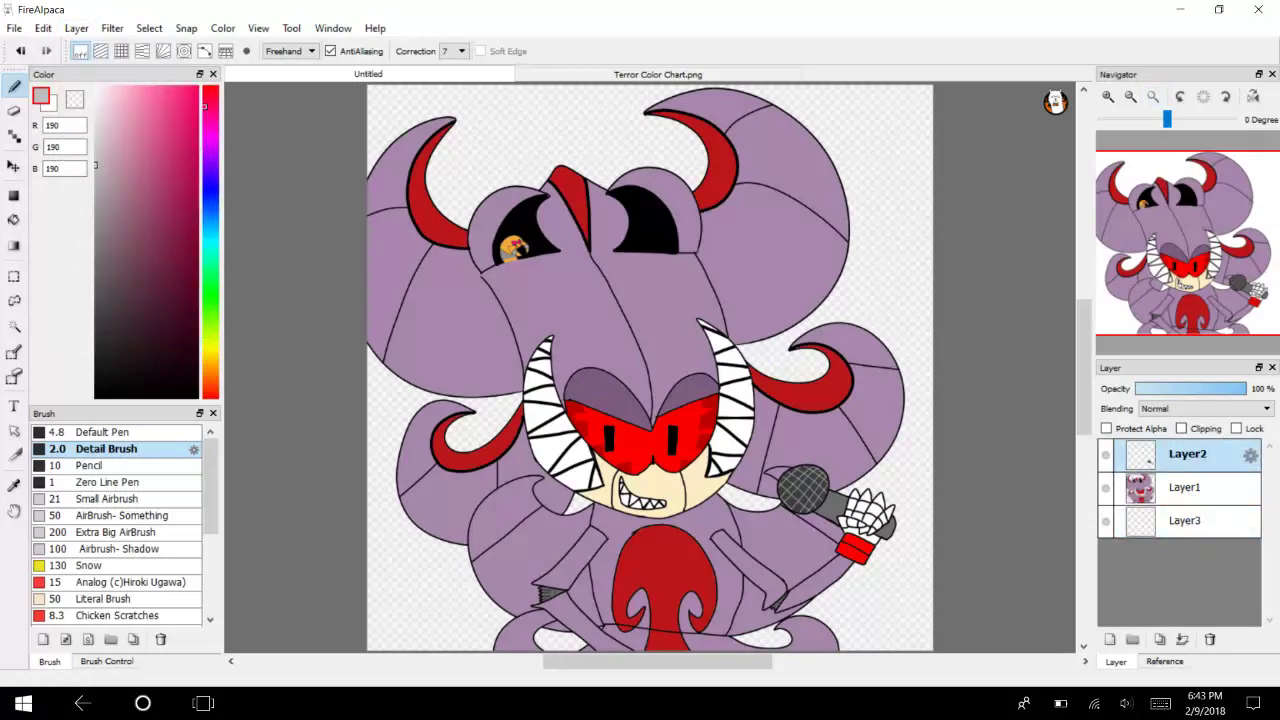
{"action": "left_click", "coordinate": [1182, 639]}
Hide Layer1 and fill Layer3 with purple (R 119, G 0, B 158) as the background.
{"action": "left_click", "coordinate": [1105, 454]}
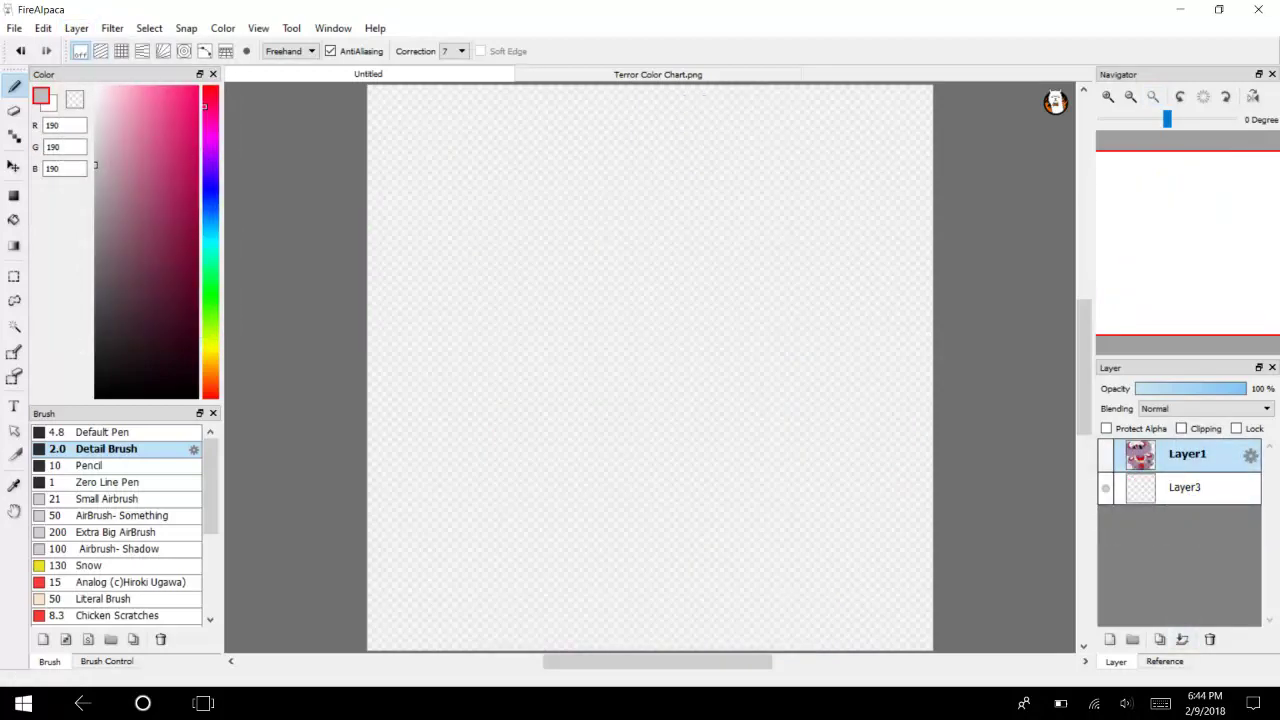
{"action": "left_click", "coordinate": [1187, 488]}
{"action": "left_click", "coordinate": [210, 150]}
{"action": "left_click", "coordinate": [197, 205]}
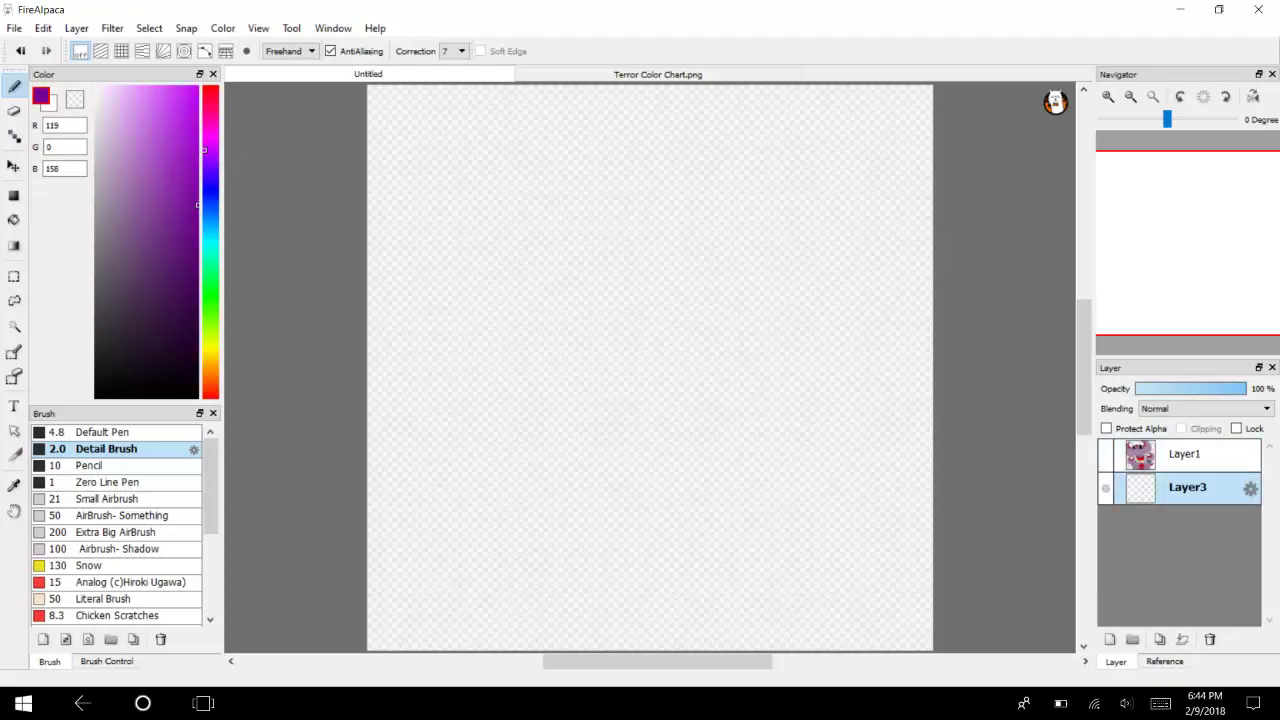
{"action": "left_click", "coordinate": [14, 219]}
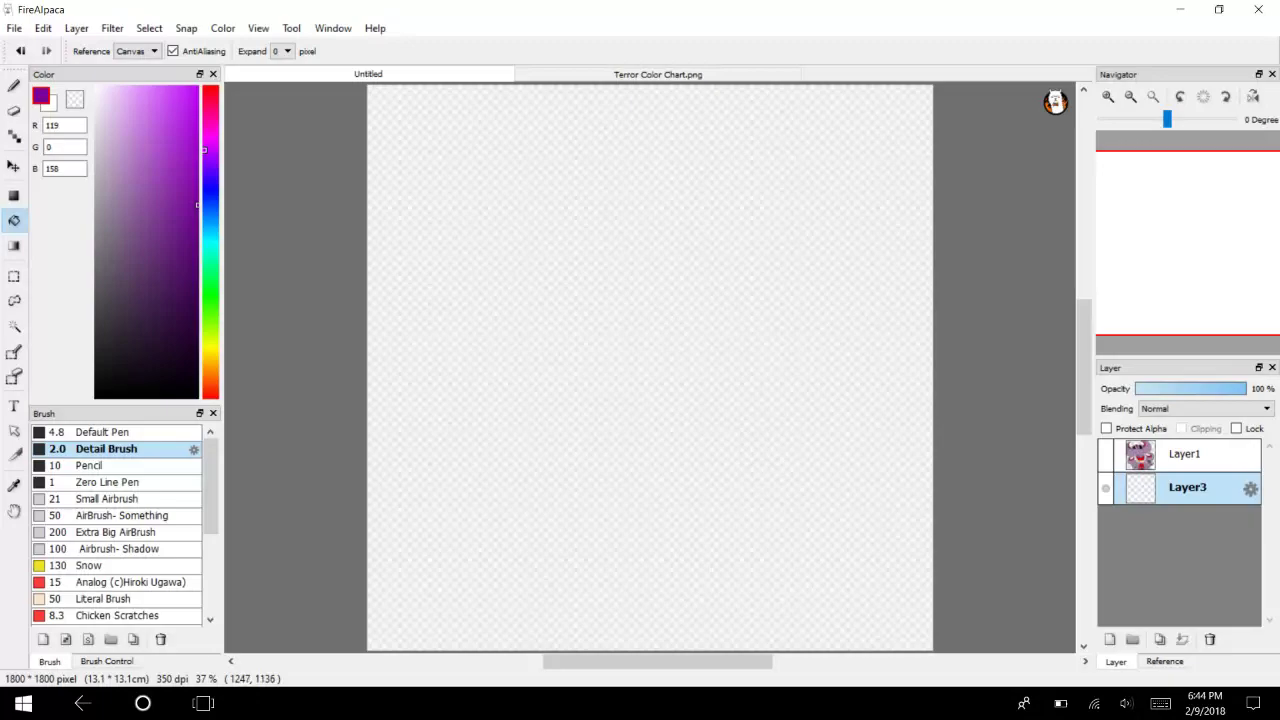
{"action": "left_click", "coordinate": [759, 442]}
Draw a rounded right-angle line around each background corner in light purple (R 188, G 93, B 220) with the 10 Pencil.
{"action": "left_click_drag", "start_coordinate": [158, 179], "coordinate": [155, 128]}
{"action": "left_click", "coordinate": [14, 86]}
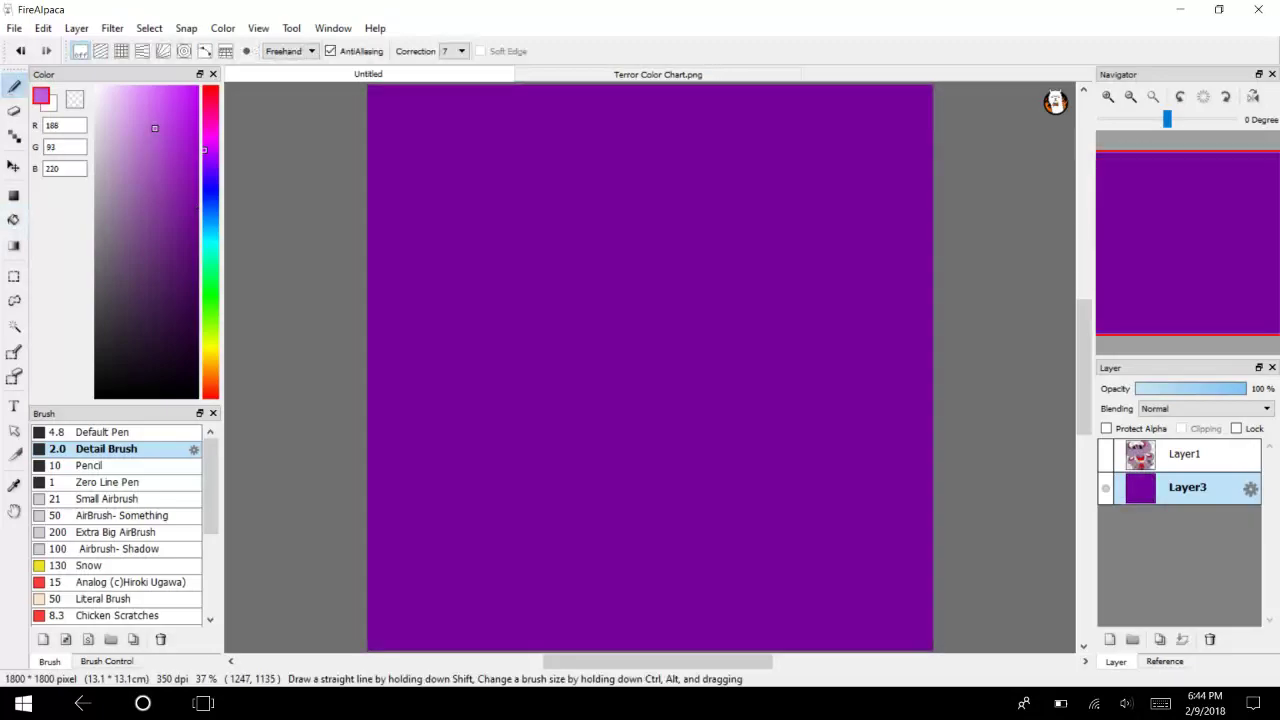
{"action": "left_click", "coordinate": [1130, 97]}
{"action": "mouse_move", "coordinate": [474, 104]}
{"action": "left_mouse_down"}
{"action": "mouse_move", "coordinate": [464, 235]}
{"action": "mouse_move", "coordinate": [398, 229]}
{"action": "left_mouse_up"}
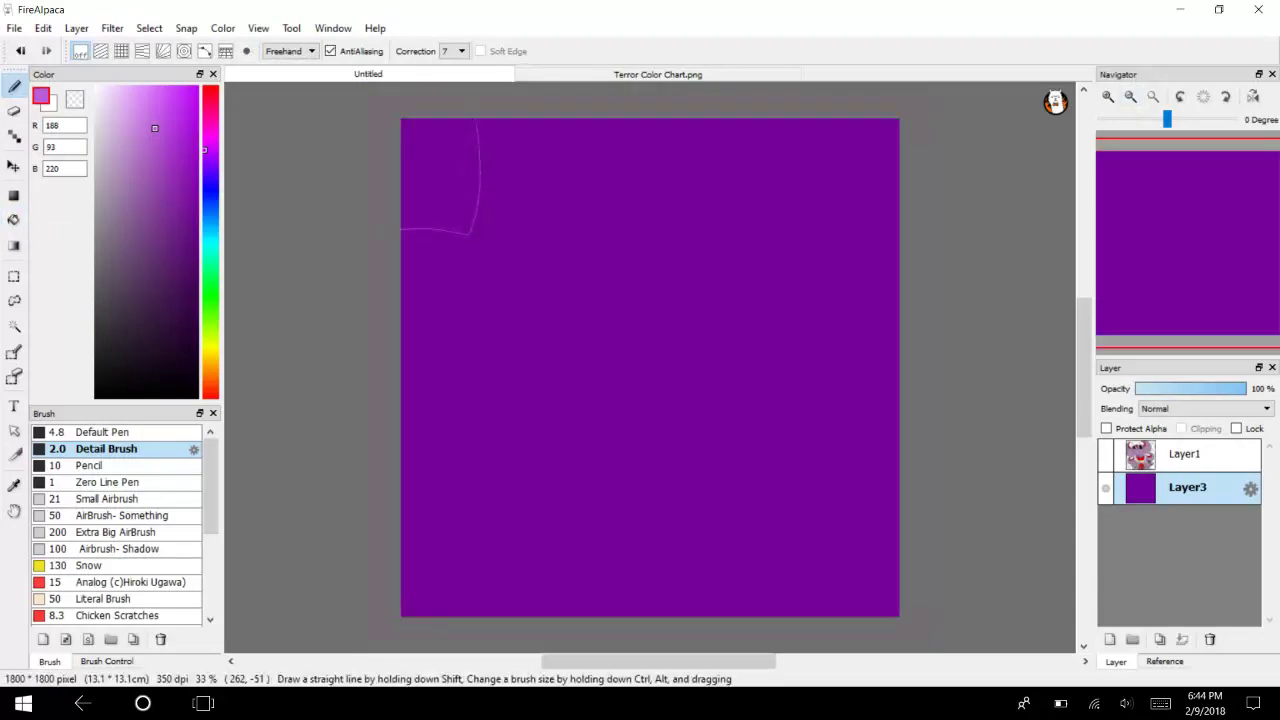
{"action": "key", "text": "ctrl+z"}
{"action": "left_click", "coordinate": [90, 466]}
{"action": "mouse_move", "coordinate": [480, 107]}
{"action": "left_mouse_down"}
{"action": "mouse_move", "coordinate": [491, 240]}
{"action": "mouse_move", "coordinate": [396, 248]}
{"action": "left_mouse_up"}
{"action": "mouse_move", "coordinate": [816, 106]}
{"action": "left_mouse_down"}
{"action": "mouse_move", "coordinate": [809, 232]}
{"action": "mouse_move", "coordinate": [906, 259]}
{"action": "left_mouse_up"}
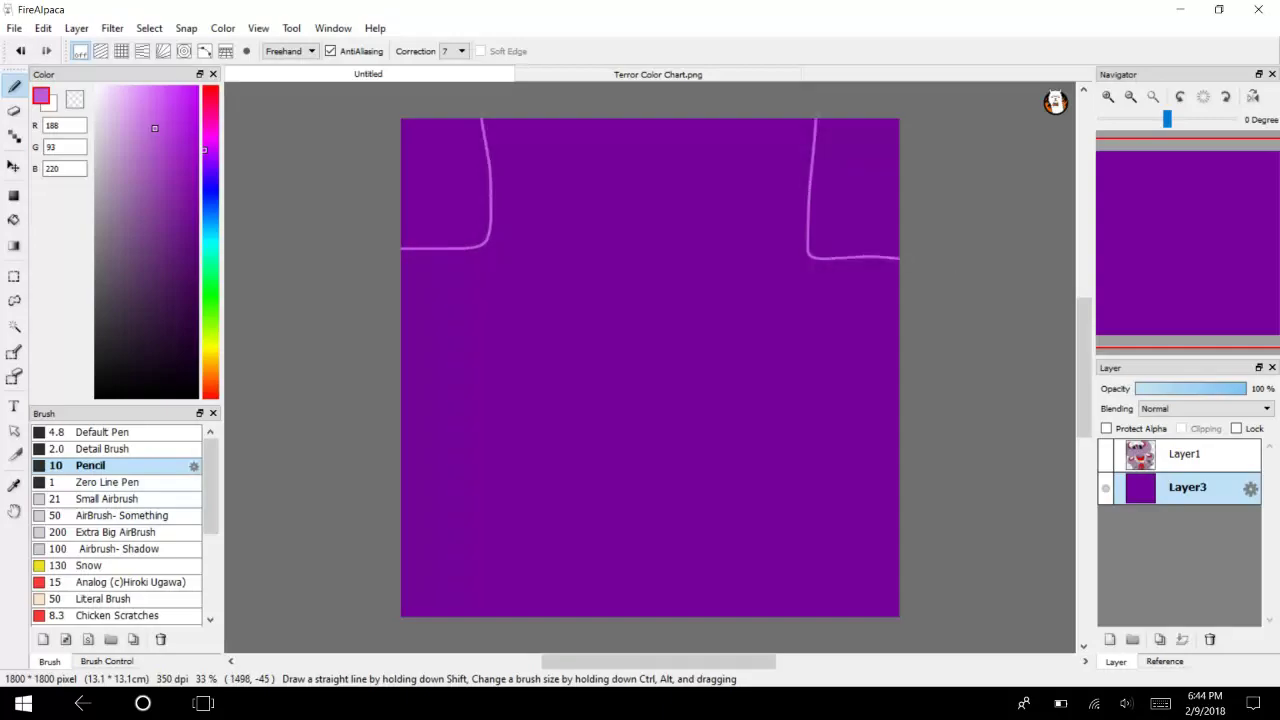
{"action": "left_click_drag", "start_coordinate": [915, 485], "coordinate": [818, 628]}
{"action": "left_click_drag", "start_coordinate": [381, 480], "coordinate": [465, 630]}
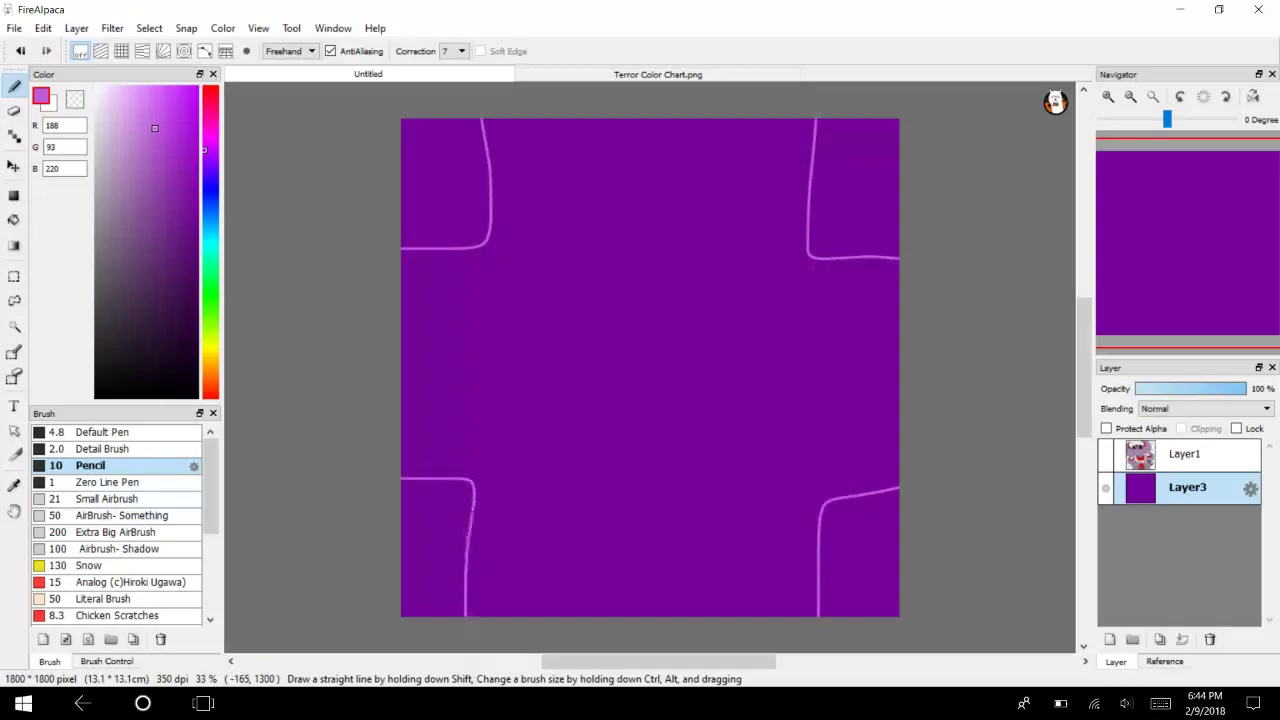
Draw a pair of overlapping hooked right-angle lines coming in from the middle of both the left and right canvas edges.
{"action": "mouse_move", "coordinate": [392, 426]}
{"action": "left_mouse_down"}
{"action": "mouse_move", "coordinate": [526, 423]}
{"action": "mouse_move", "coordinate": [510, 336]}
{"action": "left_mouse_up"}
{"action": "mouse_move", "coordinate": [365, 292]}
{"action": "left_mouse_down"}
{"action": "mouse_move", "coordinate": [477, 288]}
{"action": "mouse_move", "coordinate": [490, 390]}
{"action": "left_mouse_up"}
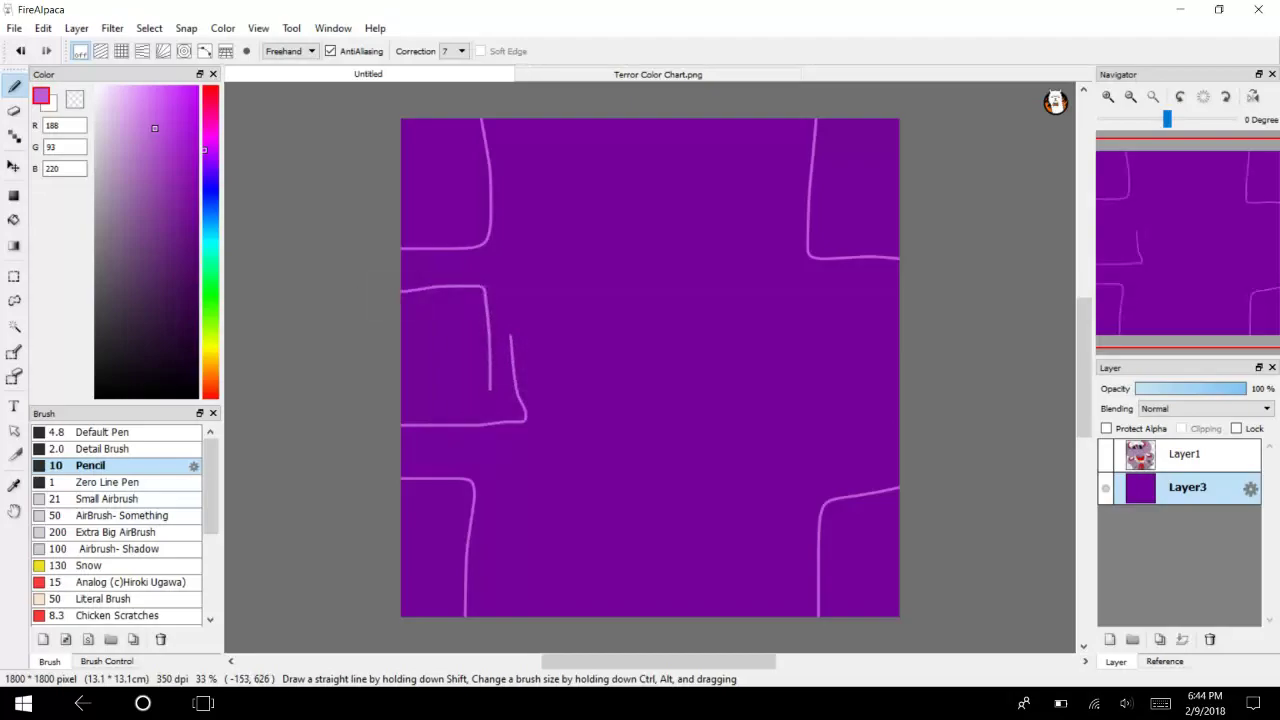
{"action": "mouse_move", "coordinate": [900, 301]}
{"action": "left_mouse_down"}
{"action": "mouse_move", "coordinate": [815, 370]}
{"action": "mouse_move", "coordinate": [815, 398]}
{"action": "left_mouse_up"}
{"action": "mouse_move", "coordinate": [900, 451]}
{"action": "left_mouse_down"}
{"action": "mouse_move", "coordinate": [846, 427]}
{"action": "mouse_move", "coordinate": [846, 348]}
{"action": "left_mouse_up"}
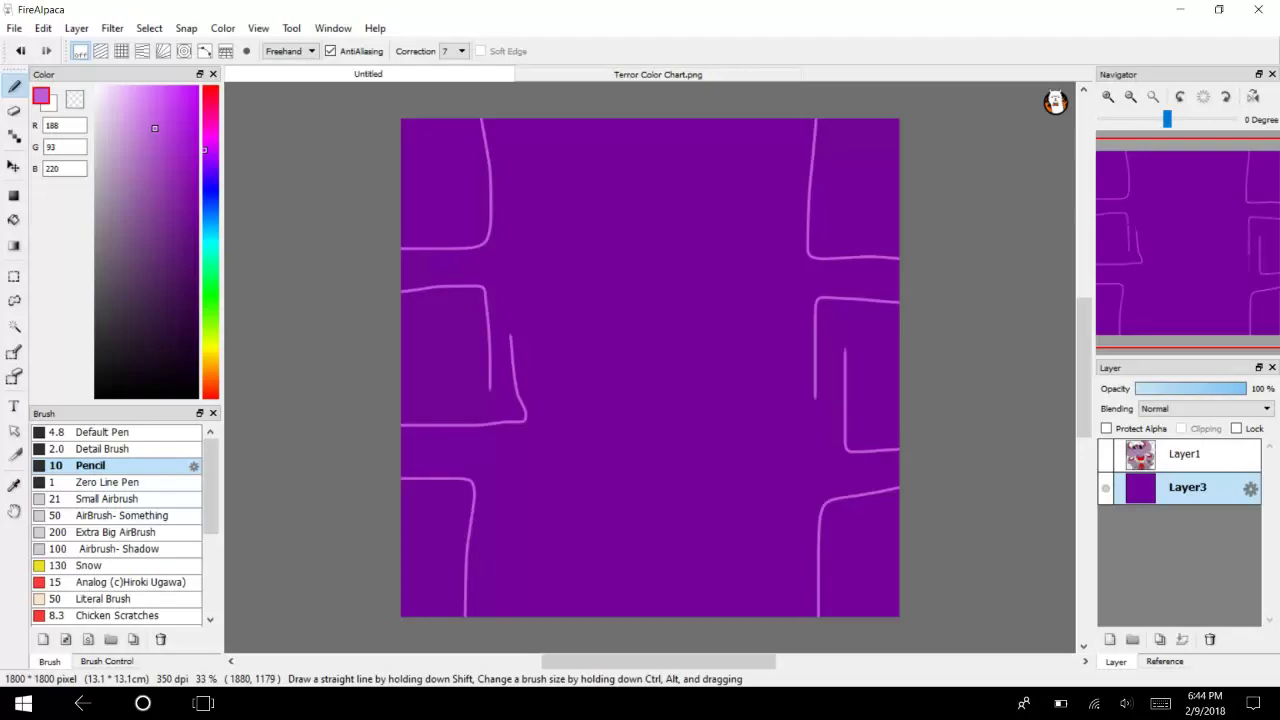
Draw a stepped vertical line up the left half of the background and try a similar one in the right half.
{"action": "mouse_move", "coordinate": [524, 617]}
{"action": "left_mouse_down"}
{"action": "mouse_move", "coordinate": [509, 519]}
{"action": "mouse_move", "coordinate": [592, 521]}
{"action": "mouse_move", "coordinate": [612, 405]}
{"action": "mouse_move", "coordinate": [603, 337]}
{"action": "mouse_move", "coordinate": [545, 339]}
{"action": "mouse_move", "coordinate": [537, 269]}
{"action": "mouse_move", "coordinate": [611, 237]}
{"action": "mouse_move", "coordinate": [594, 153]}
{"action": "left_mouse_up"}
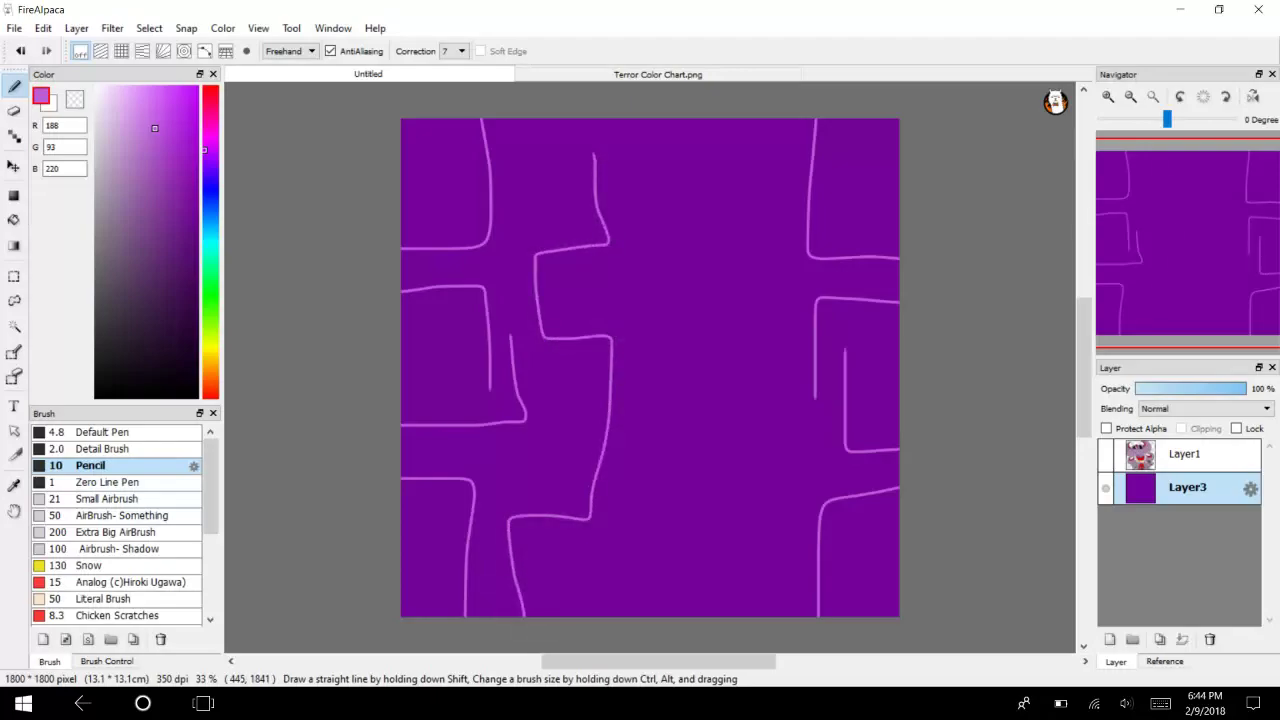
{"action": "mouse_move", "coordinate": [770, 617]}
{"action": "left_mouse_down"}
{"action": "mouse_move", "coordinate": [777, 521]}
{"action": "mouse_move", "coordinate": [693, 511]}
{"action": "mouse_move", "coordinate": [685, 445]}
{"action": "mouse_move", "coordinate": [686, 352]}
{"action": "mouse_move", "coordinate": [727, 347]}
{"action": "mouse_move", "coordinate": [751, 313]}
{"action": "mouse_move", "coordinate": [750, 165]}
{"action": "left_mouse_up"}
{"action": "left_click", "coordinate": [19, 51]}
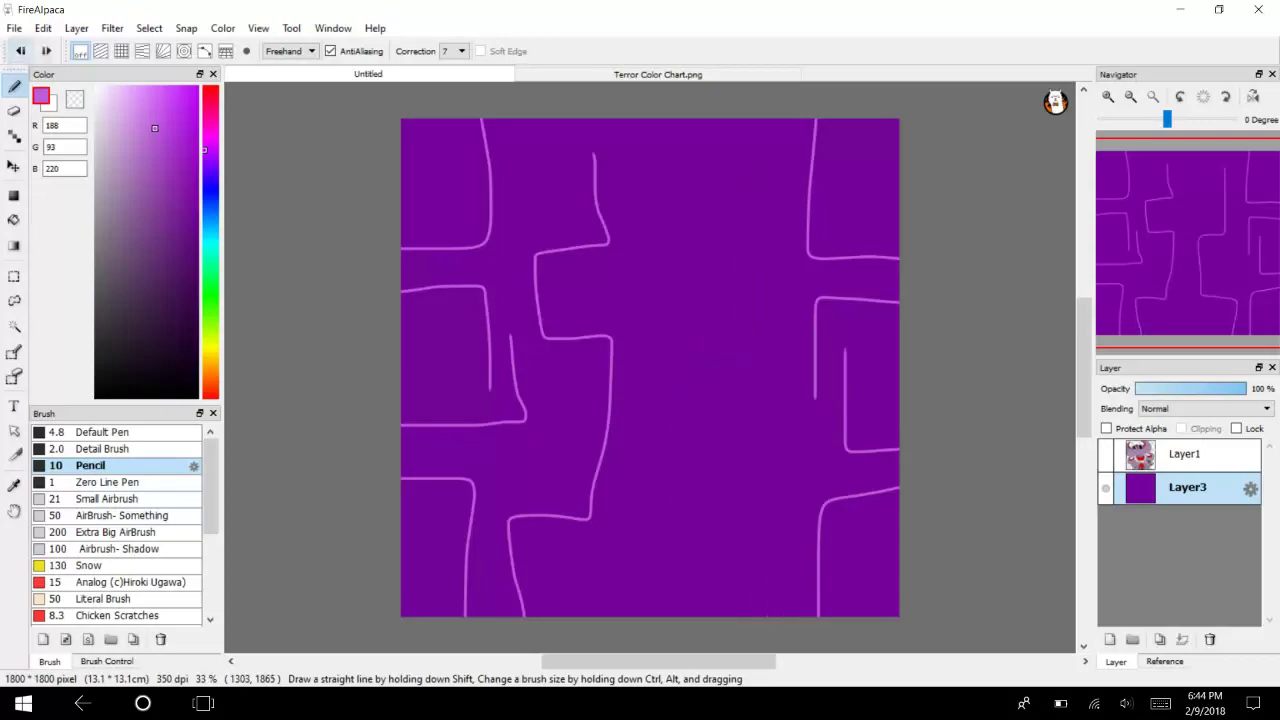
Draw a stepped vertical line up the right half of the background and circle the upper end of both stepped lines.
{"action": "mouse_move", "coordinate": [756, 635]}
{"action": "left_mouse_down"}
{"action": "mouse_move", "coordinate": [747, 517]}
{"action": "mouse_move", "coordinate": [683, 520]}
{"action": "mouse_move", "coordinate": [657, 345]}
{"action": "mouse_move", "coordinate": [711, 333]}
{"action": "mouse_move", "coordinate": [739, 298]}
{"action": "mouse_move", "coordinate": [730, 241]}
{"action": "mouse_move", "coordinate": [667, 241]}
{"action": "mouse_move", "coordinate": [660, 140]}
{"action": "left_mouse_up"}
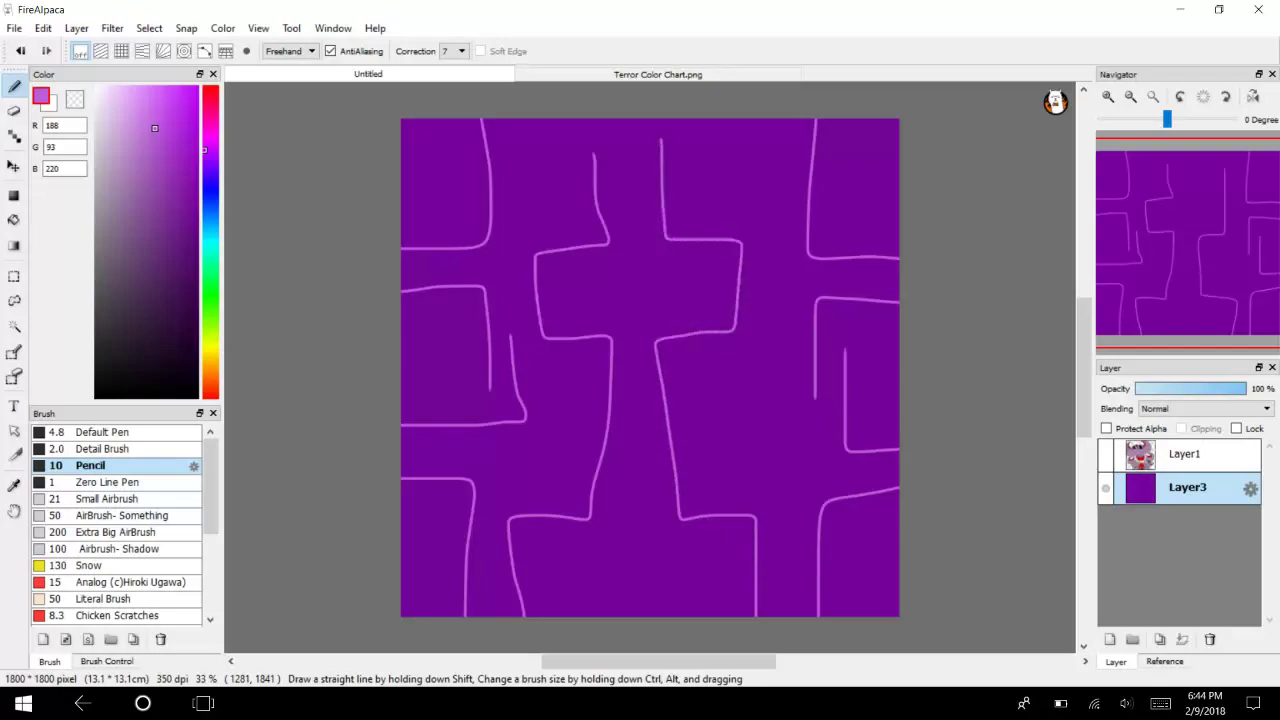
{"action": "left_click", "coordinate": [1108, 97]}
{"action": "left_click", "coordinate": [1130, 97]}
{"action": "left_click", "coordinate": [1108, 97]}
{"action": "left_click", "coordinate": [1108, 97]}
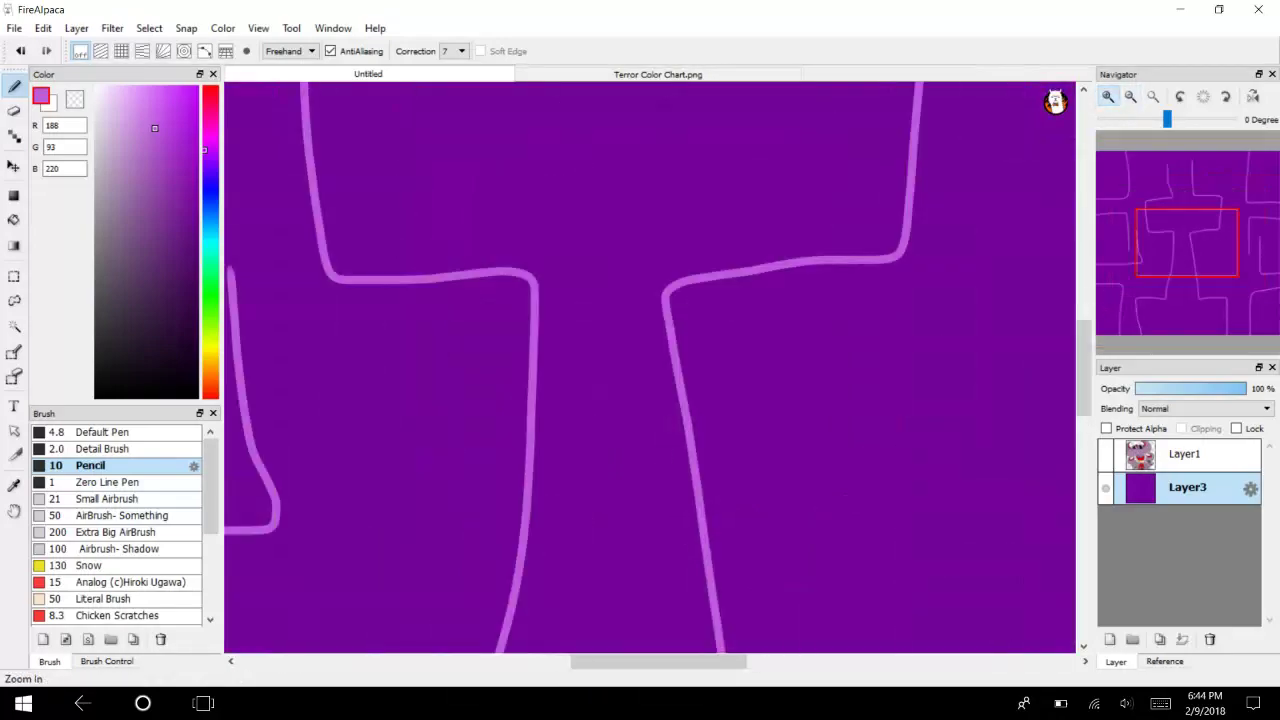
{"action": "scroll", "coordinate": [650, 360], "scroll_direction": "up", "scroll_amount": 5}
{"action": "mouse_move", "coordinate": [702, 179]}
{"action": "left_mouse_down"}
{"action": "mouse_move", "coordinate": [652, 198]}
{"action": "mouse_move", "coordinate": [708, 186]}
{"action": "left_mouse_up"}
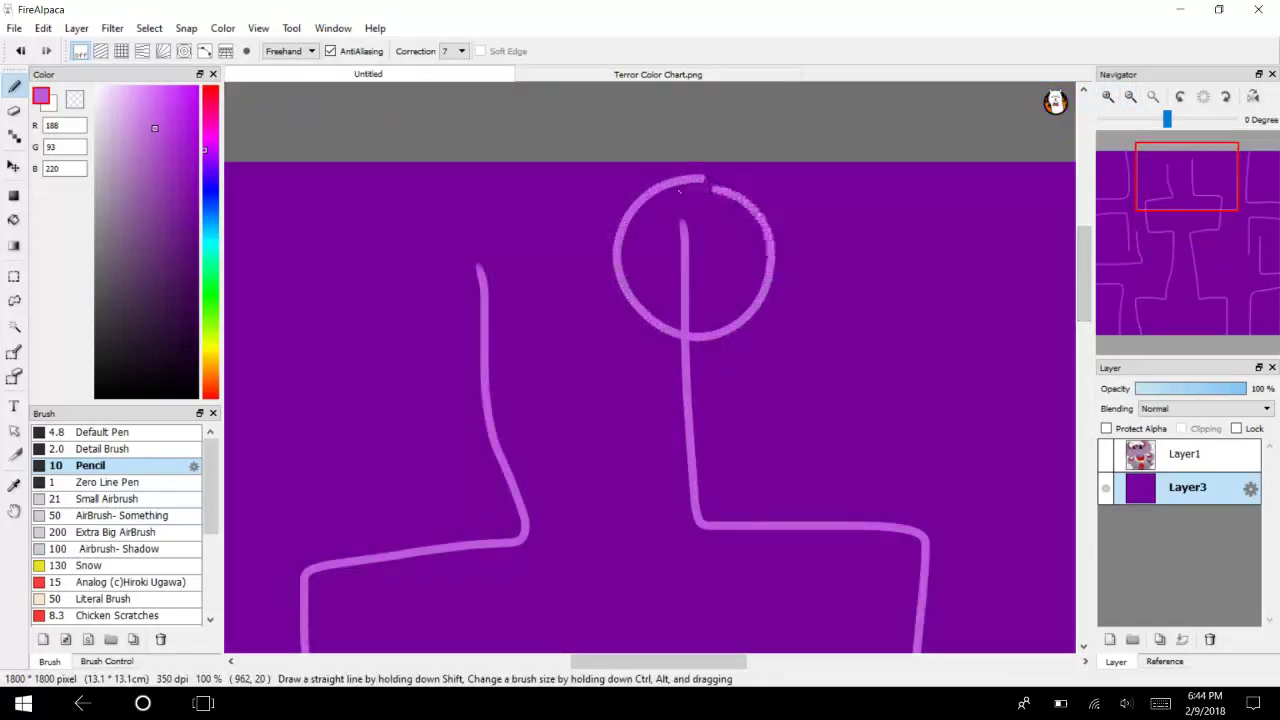
{"action": "mouse_move", "coordinate": [472, 198]}
{"action": "left_mouse_down"}
{"action": "mouse_move", "coordinate": [523, 337]}
{"action": "mouse_move", "coordinate": [466, 200]}
{"action": "left_mouse_up"}
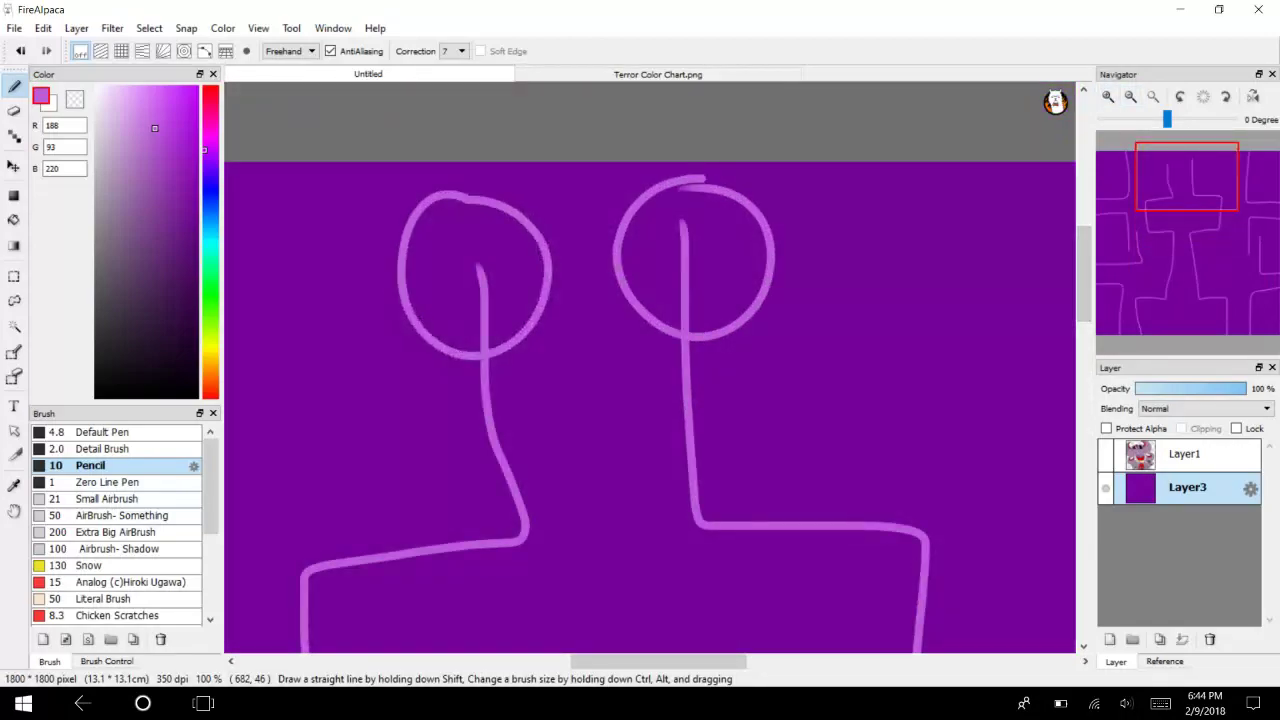
Sample the background purple (R 119, G 0, B 158) and paint over the line ends inside both circles.
{"action": "key", "text": "w"}
{"action": "left_click", "coordinate": [14, 485]}
{"action": "left_click", "coordinate": [308, 388]}
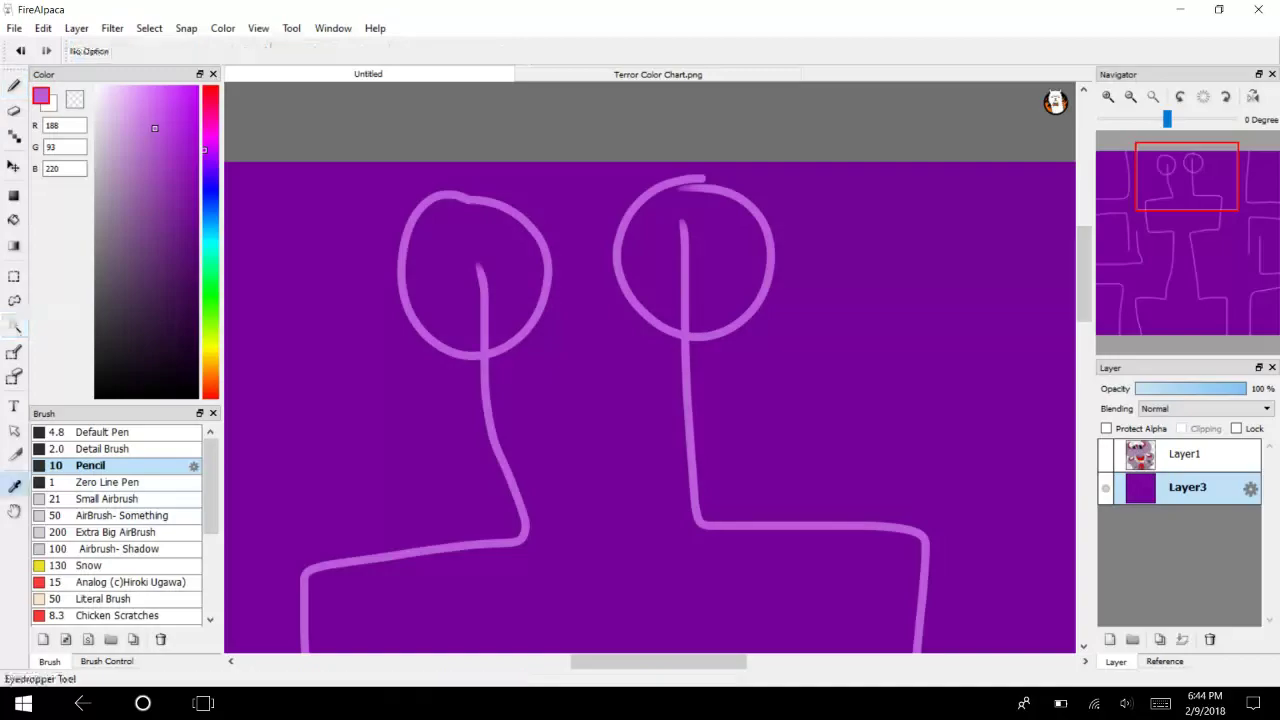
{"action": "left_click", "coordinate": [14, 86]}
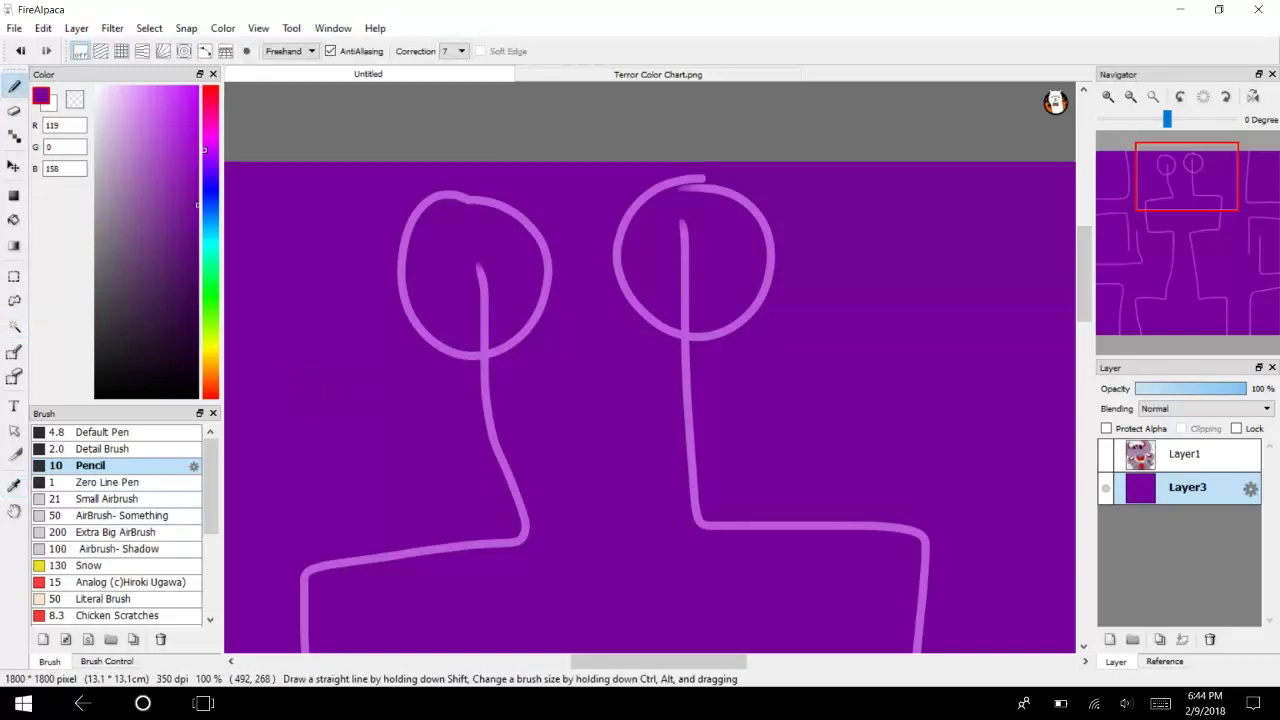
{"action": "left_click_drag", "start_coordinate": [481, 278], "coordinate": [487, 325]}
{"action": "left_click", "coordinate": [1108, 97]}
{"action": "mouse_move", "coordinate": [328, 322]}
{"action": "left_mouse_down"}
{"action": "mouse_move", "coordinate": [321, 282]}
{"action": "mouse_move", "coordinate": [316, 298]}
{"action": "left_mouse_up"}
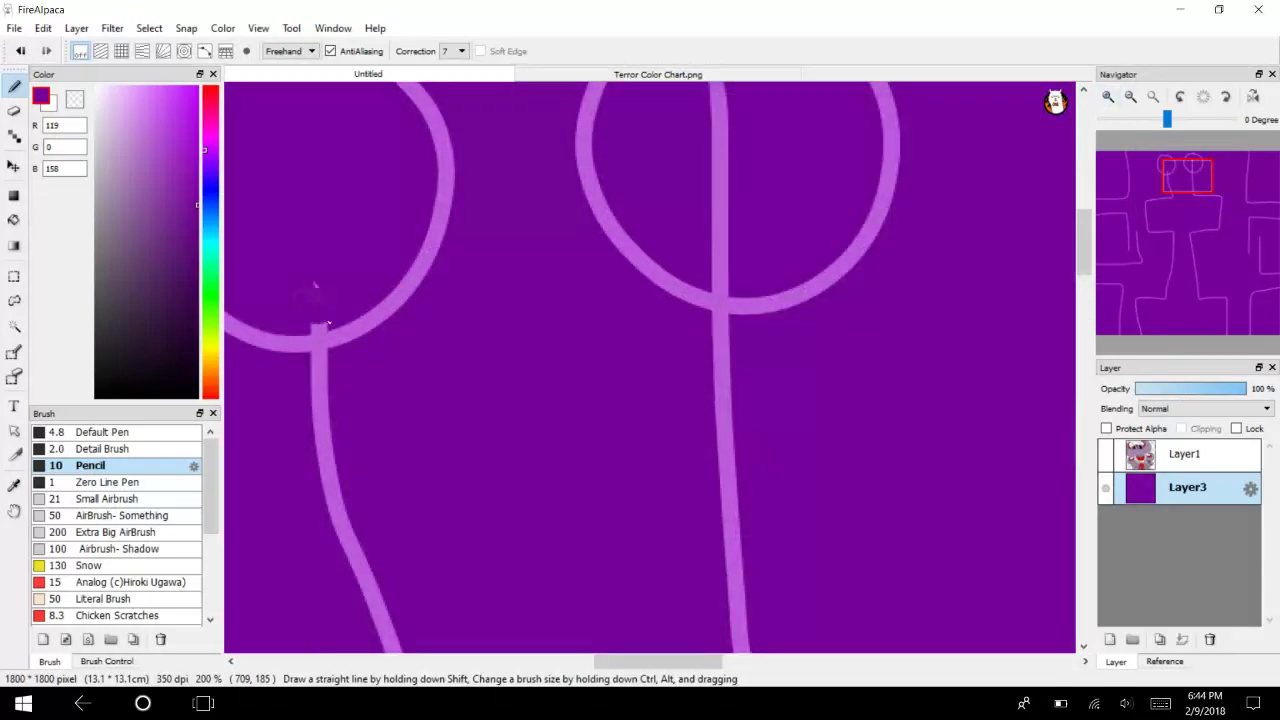
{"action": "left_click_drag", "start_coordinate": [1084, 243], "coordinate": [1084, 229]}
{"action": "mouse_move", "coordinate": [714, 200]}
{"action": "left_mouse_down"}
{"action": "mouse_move", "coordinate": [728, 251]}
{"action": "mouse_move", "coordinate": [719, 412]}
{"action": "left_mouse_up"}
Show Layer1 and sign the lower-right corner of Layer3 in bright purple (R 203, G 45, B 255) with the 4.8 Default Pen.
{"action": "left_click", "coordinate": [1106, 454]}
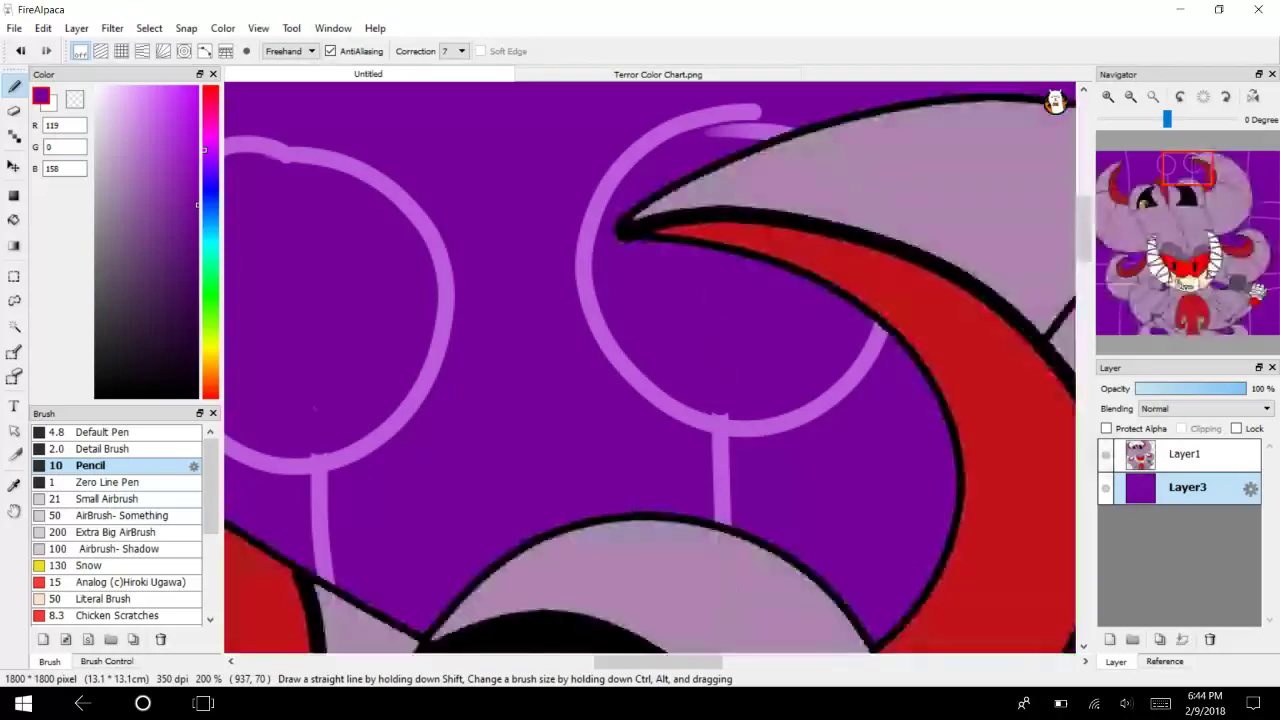
{"action": "left_click_drag", "start_coordinate": [1198, 201], "coordinate": [1254, 336]}
{"action": "left_click", "coordinate": [180, 87]}
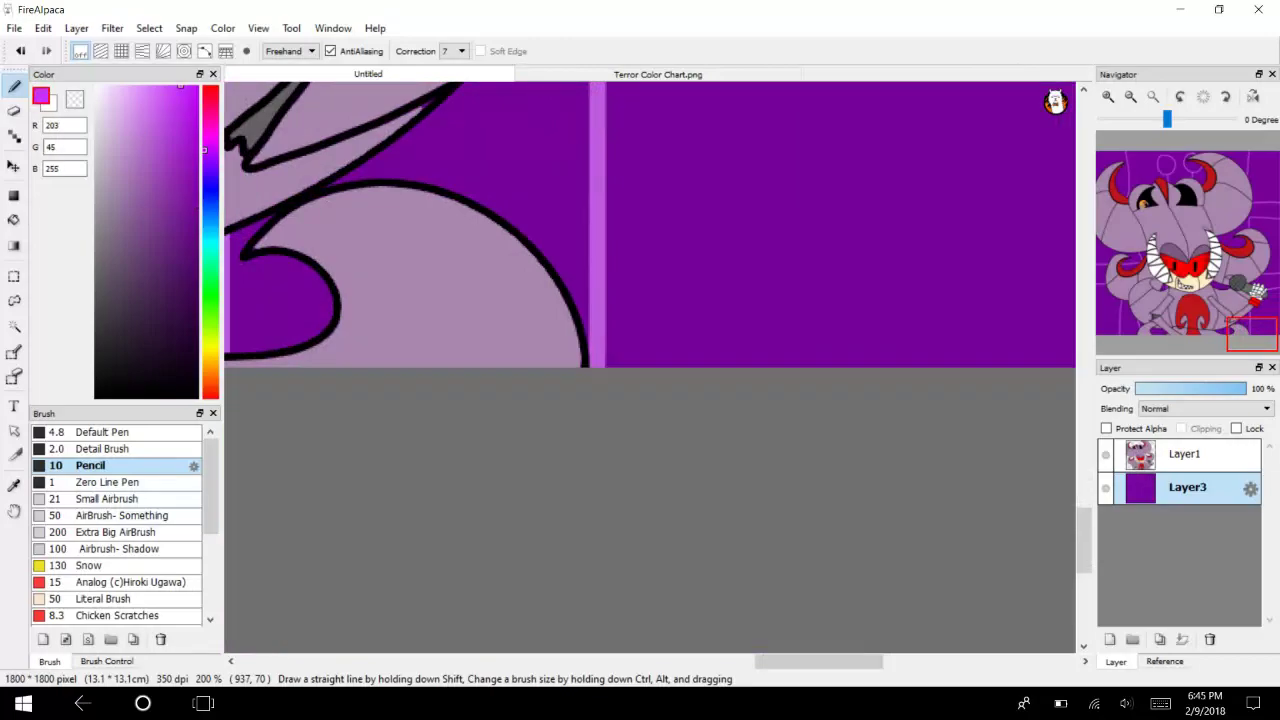
{"action": "left_click", "coordinate": [100, 432]}
{"action": "left_click_drag", "start_coordinate": [656, 338], "coordinate": [711, 366]}
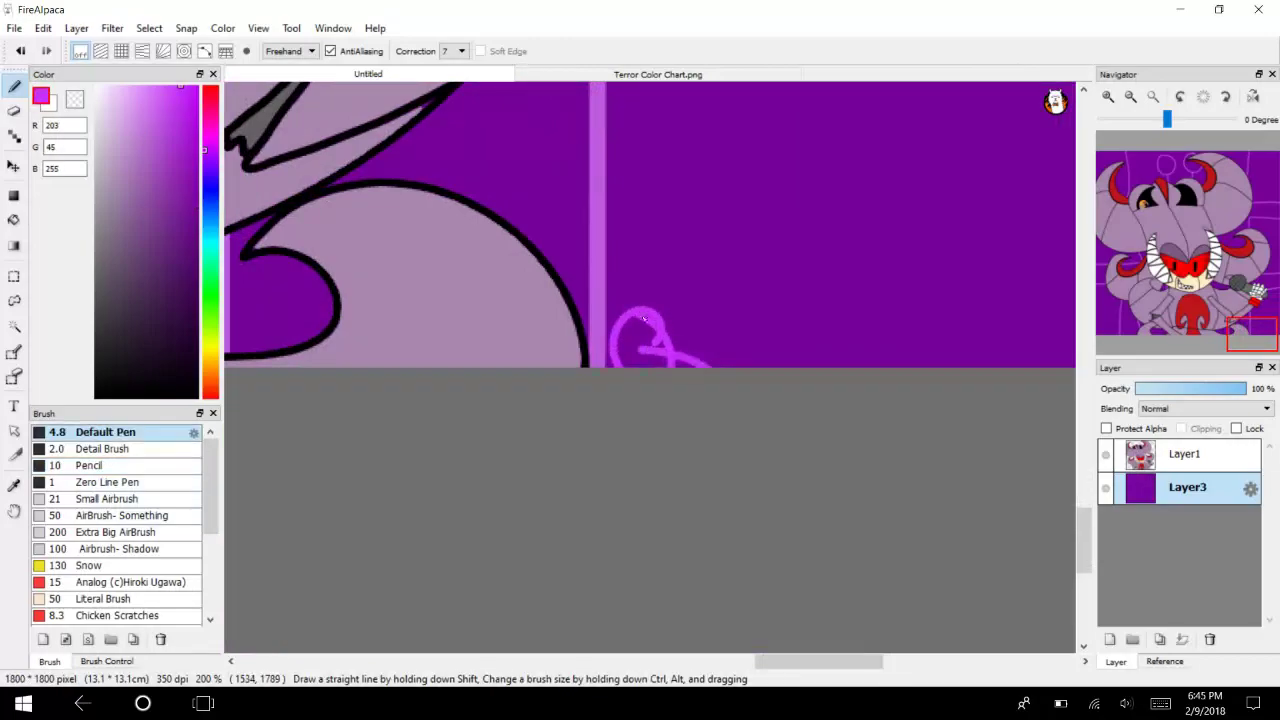
{"action": "left_click_drag", "start_coordinate": [658, 311], "coordinate": [703, 363]}
{"action": "left_click_drag", "start_coordinate": [724, 309], "coordinate": [754, 366]}
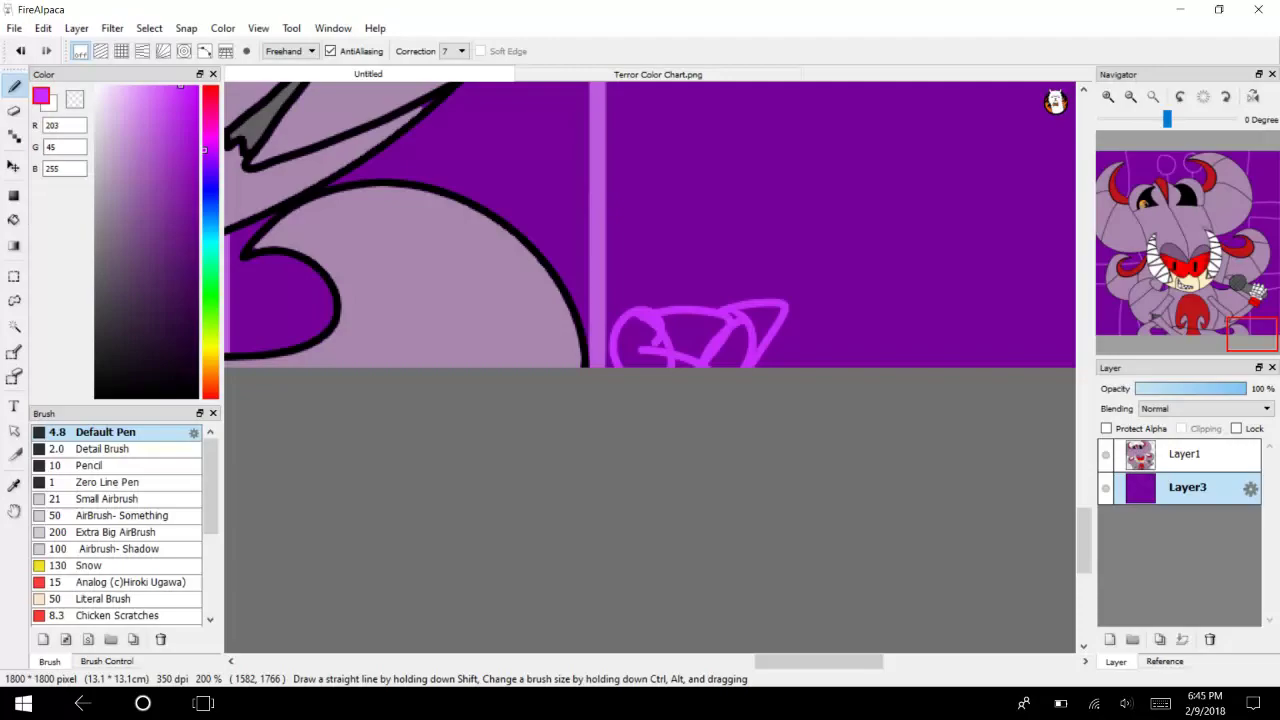
{"action": "left_click", "coordinate": [1153, 96]}
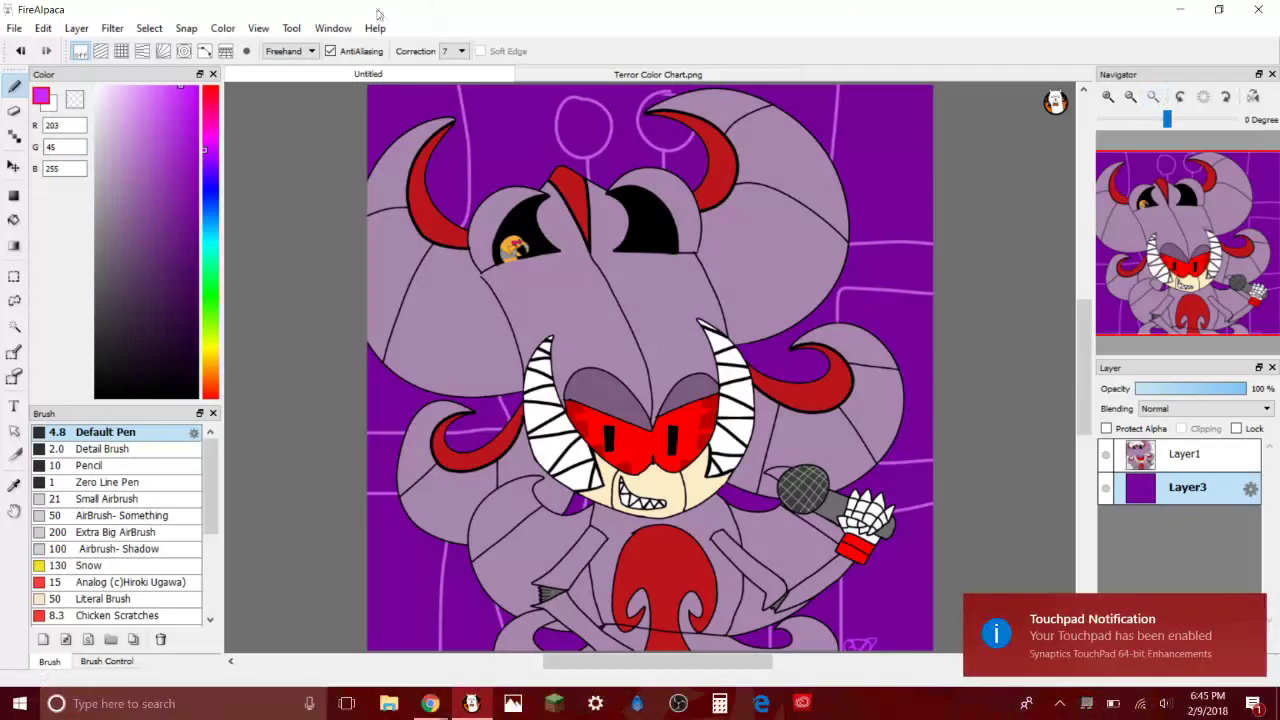
Switch to YouTube in Chrome, play Five Nights at Freddy's 1 Song from the playlist, and return to FireAlpaca.
{"action": "left_click", "coordinate": [429, 703]}
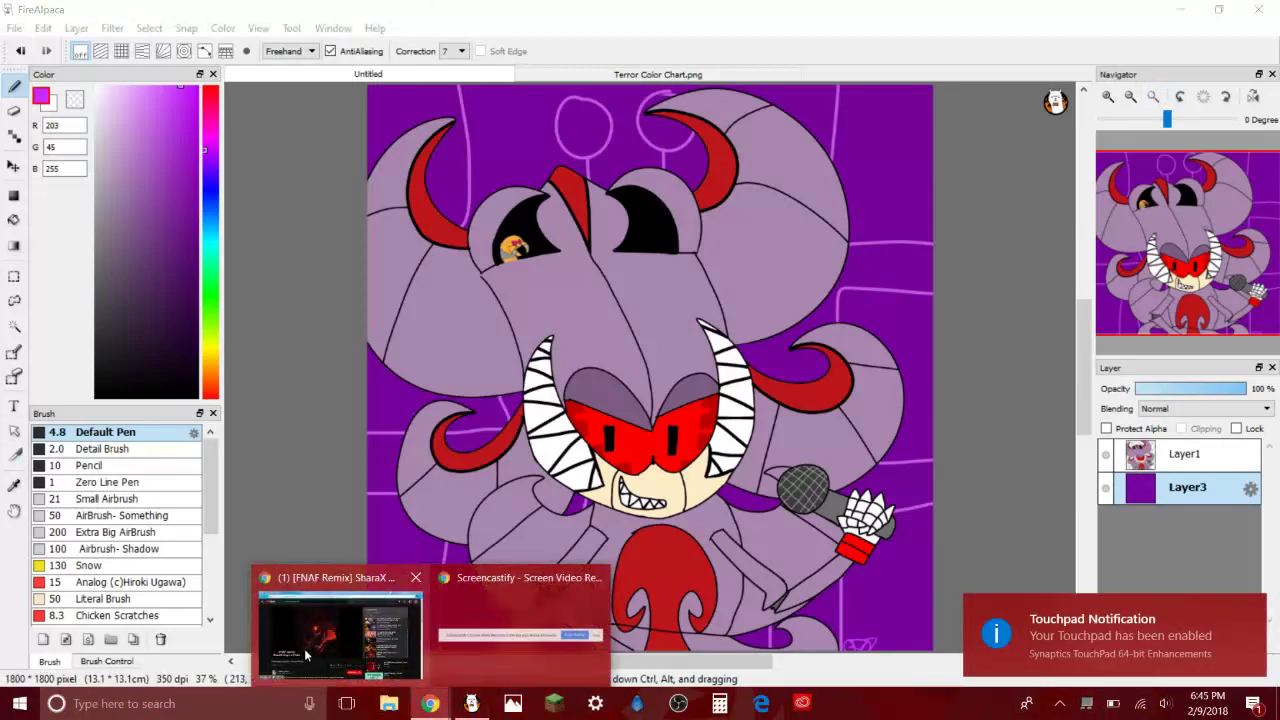
{"action": "left_click", "coordinate": [305, 649]}
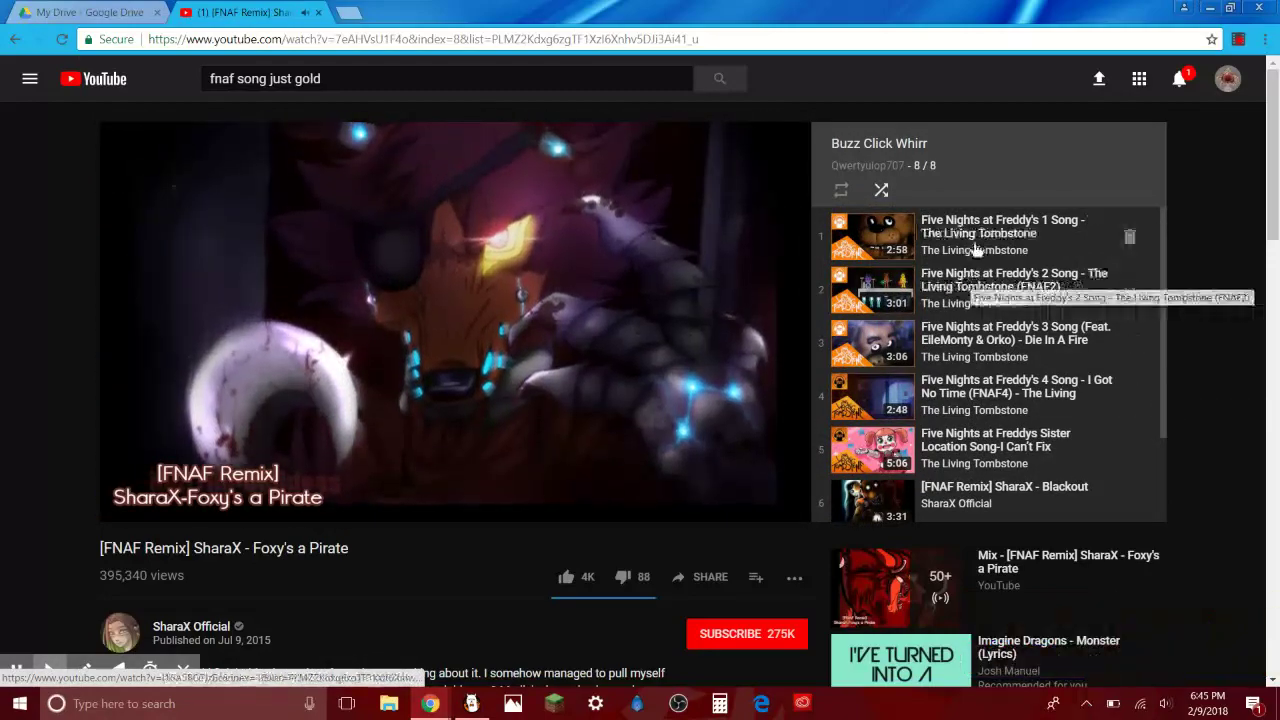
{"action": "left_click", "coordinate": [976, 245]}
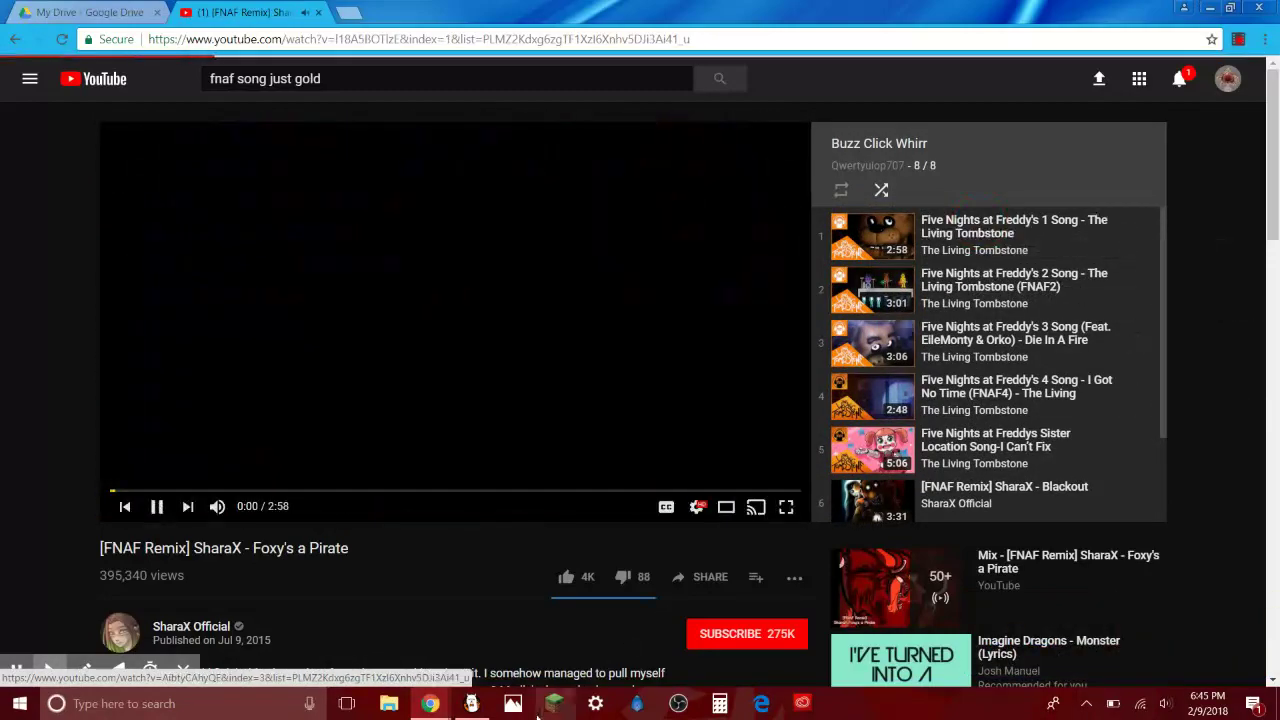
{"action": "left_click", "coordinate": [471, 705]}
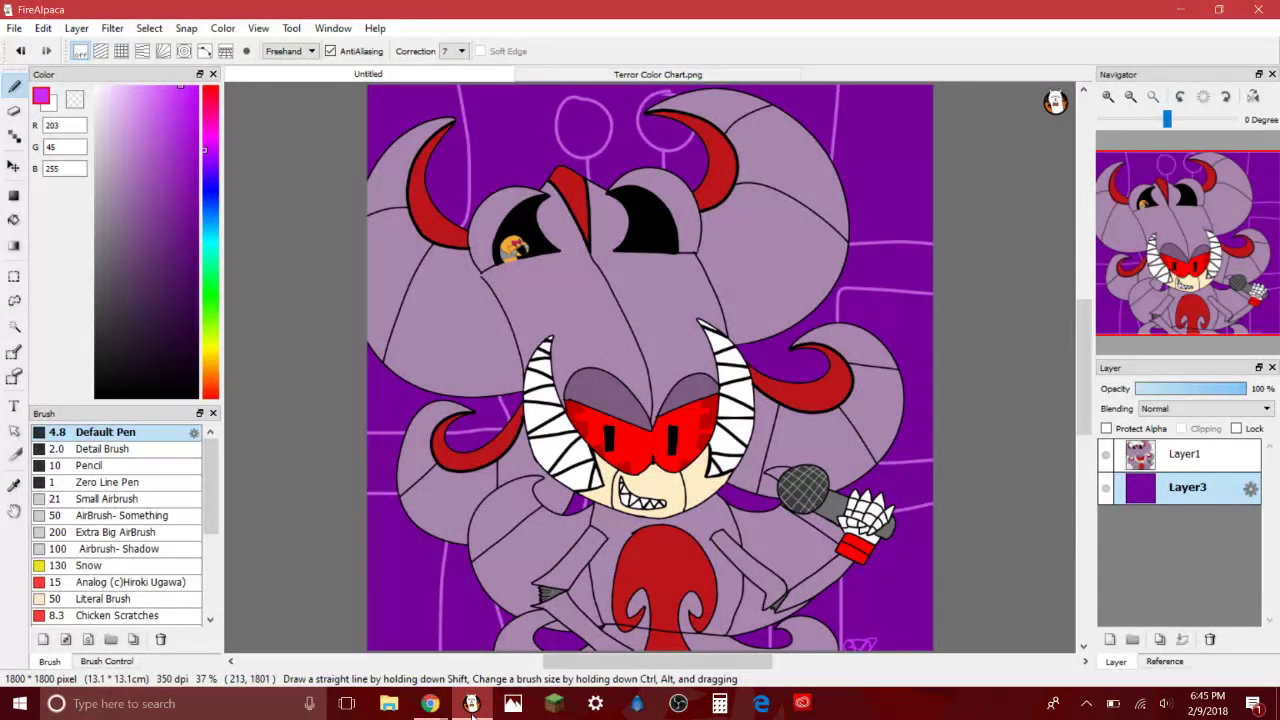